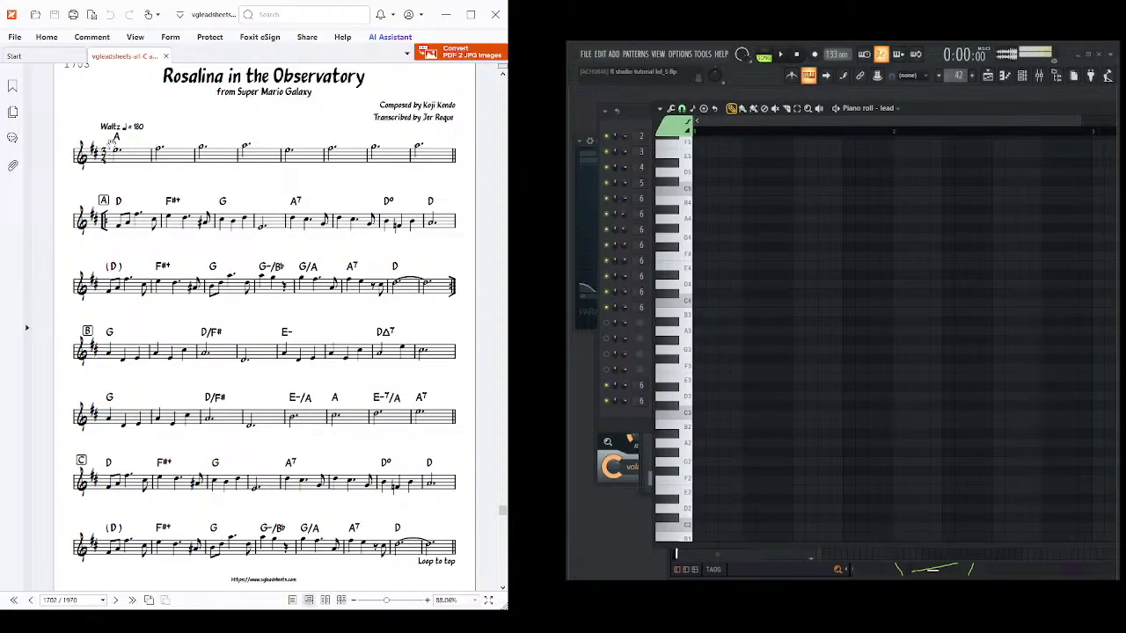
- Show the playlist window and bring the lead channel's piano roll back in front of it
left_click_drag(911, 110, 823, 117)
double_click(824, 123)
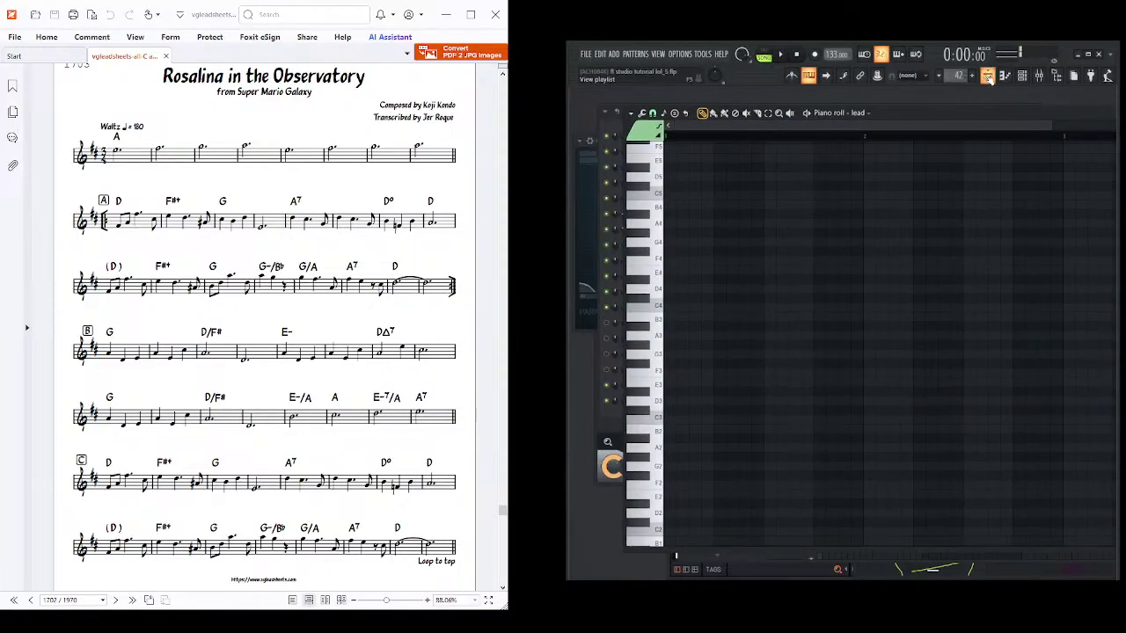
left_click(987, 76)
left_click_drag(981, 184, 974, 166)
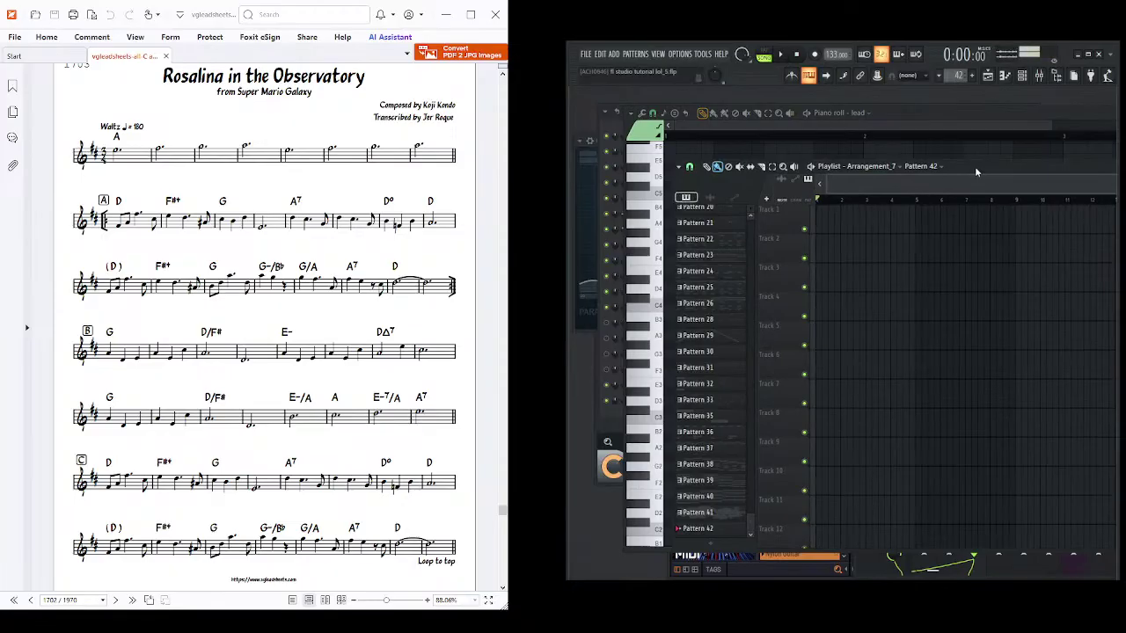
left_click(912, 119)
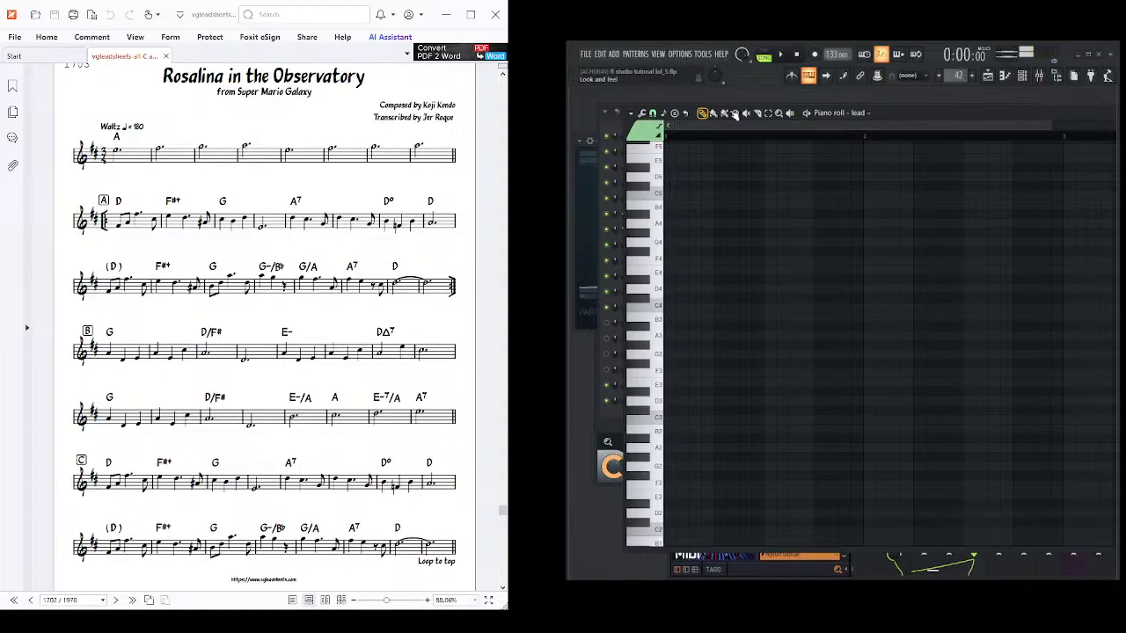
- Reposition the lead piano roll window within the workspace
left_click(618, 290)
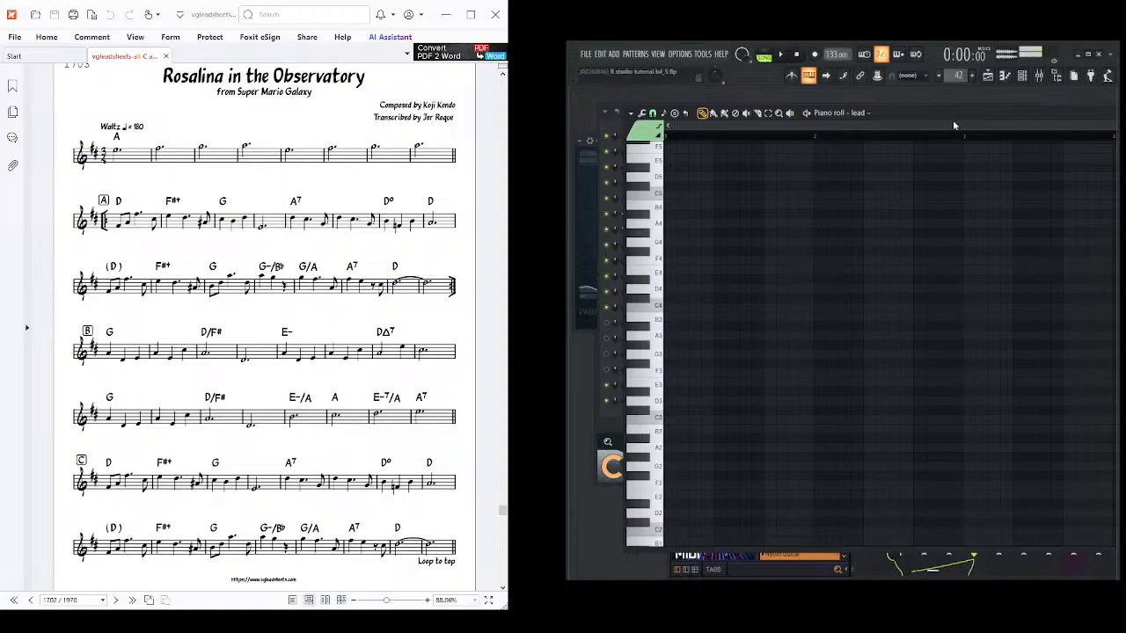
left_click_drag(898, 121, 867, 126)
left_click_drag(1056, 130, 1096, 131)
left_click_drag(882, 125, 835, 109)
- Toggle the playlist window and display the channel rack with its list of instruments
left_click(989, 75)
left_click(989, 76)
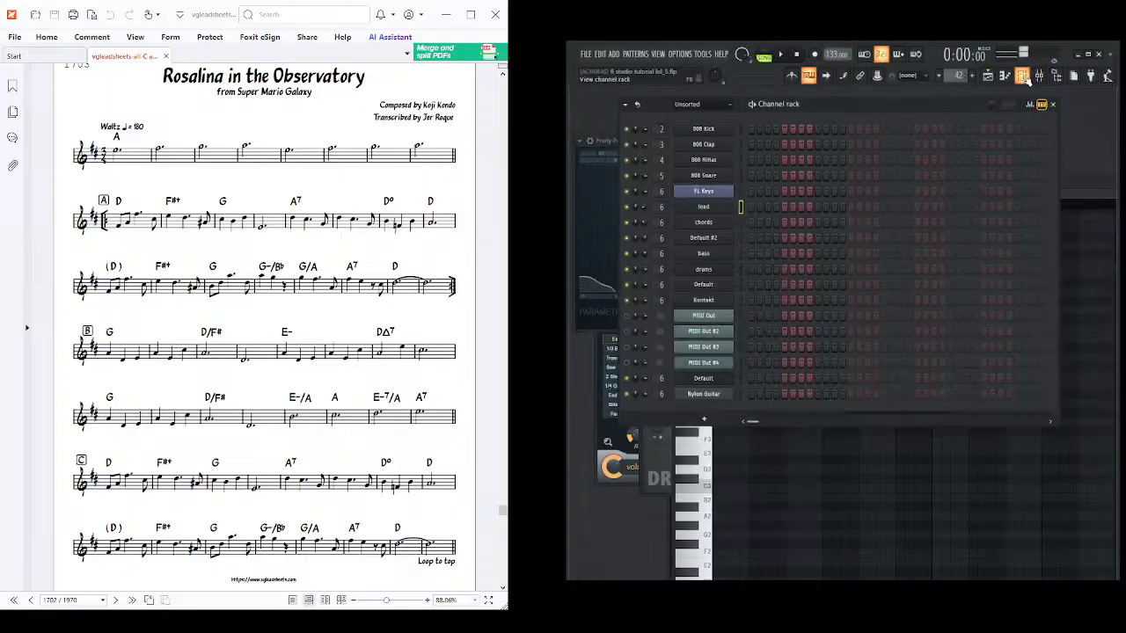
left_click(1023, 77)
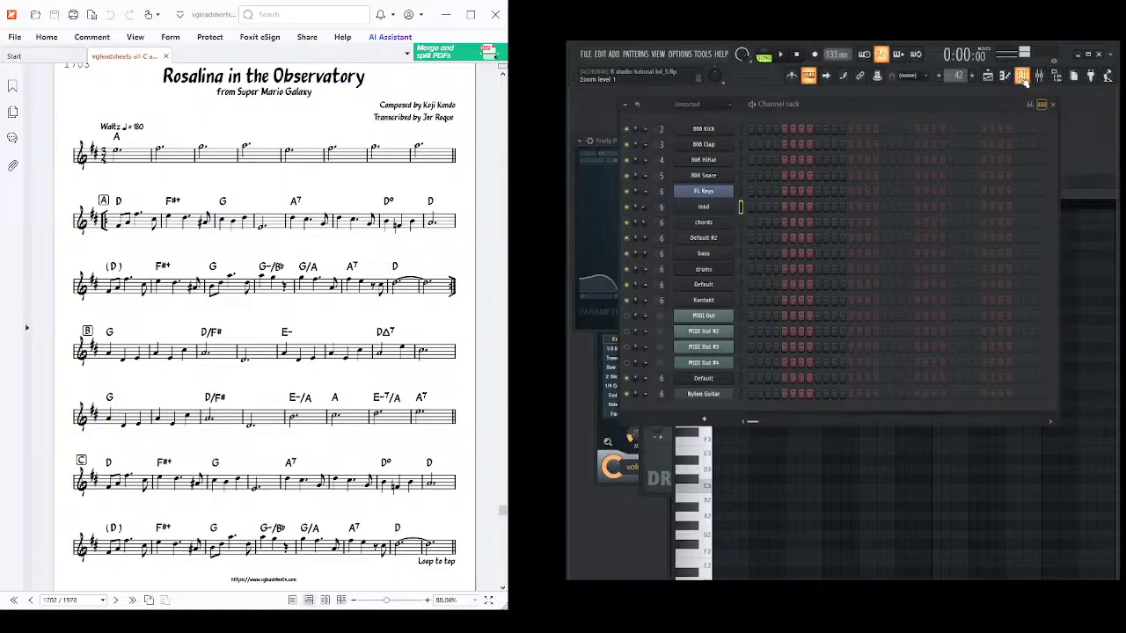
left_click(1022, 77)
left_click(1022, 76)
left_click(1023, 77)
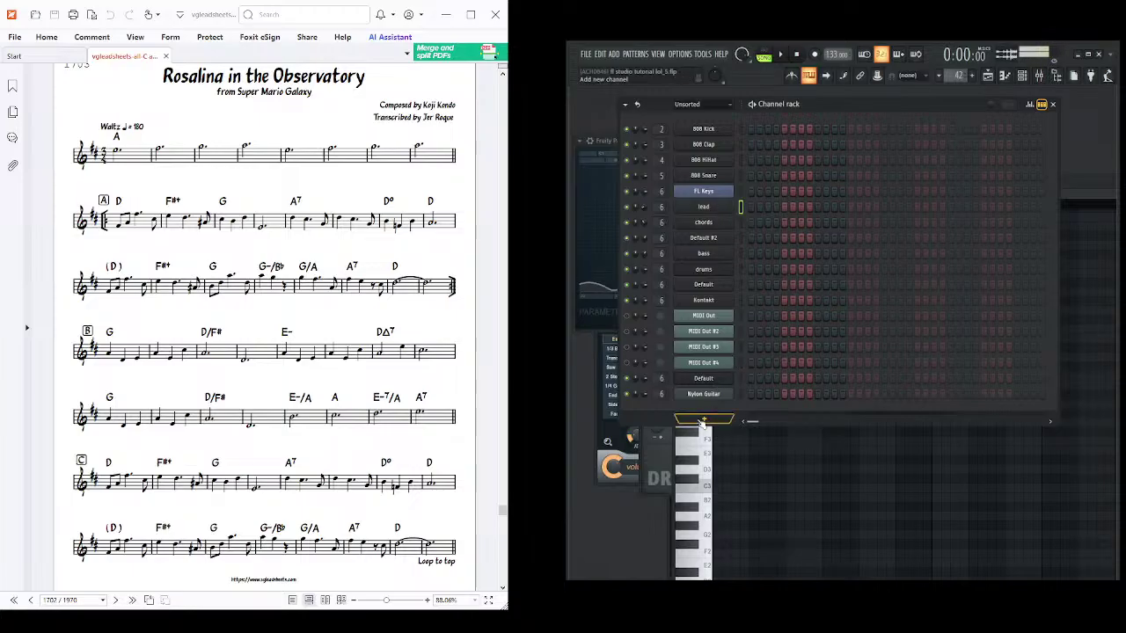
- Open the lead, chords, bass and drums instruments in turn and audition their sounds
left_click(704, 208)
left_click_drag(786, 275, 776, 289)
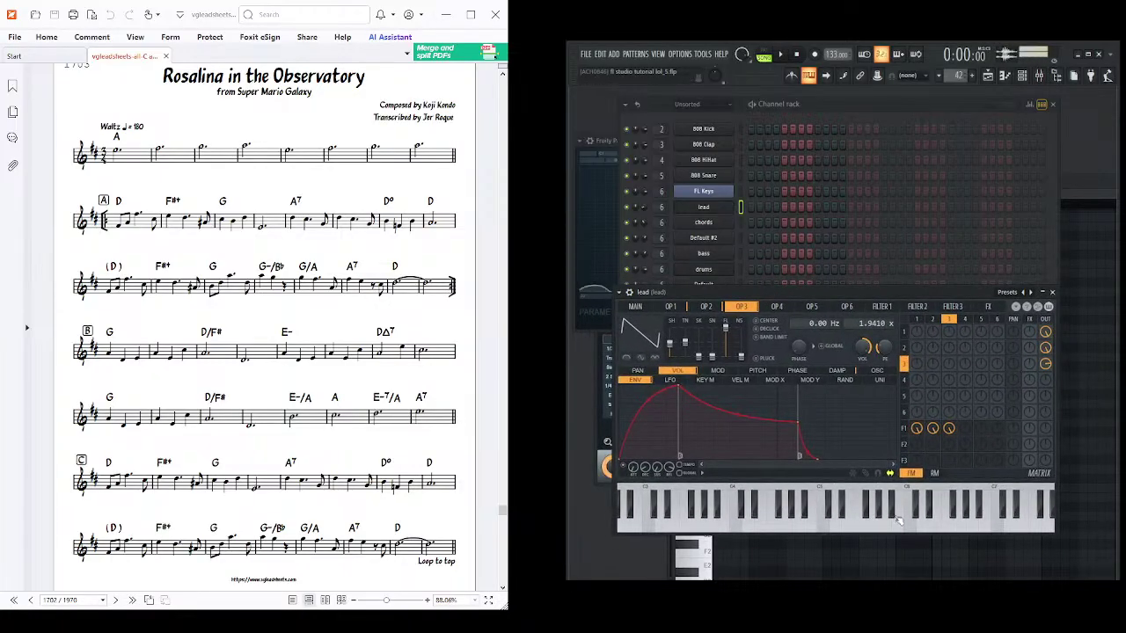
left_click(709, 225)
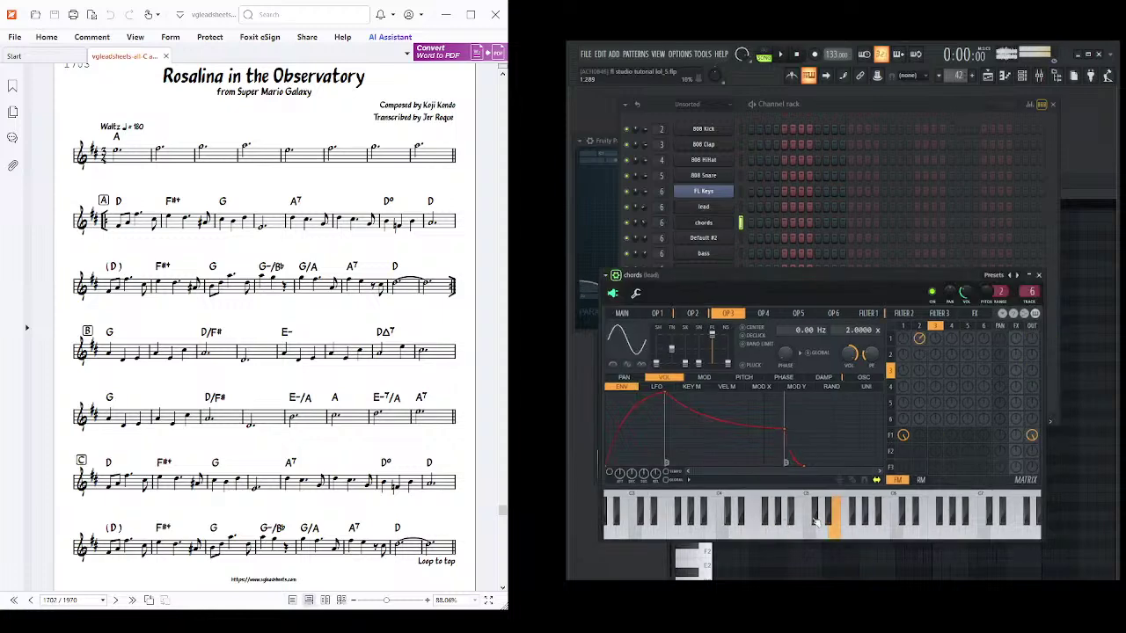
left_click(720, 255)
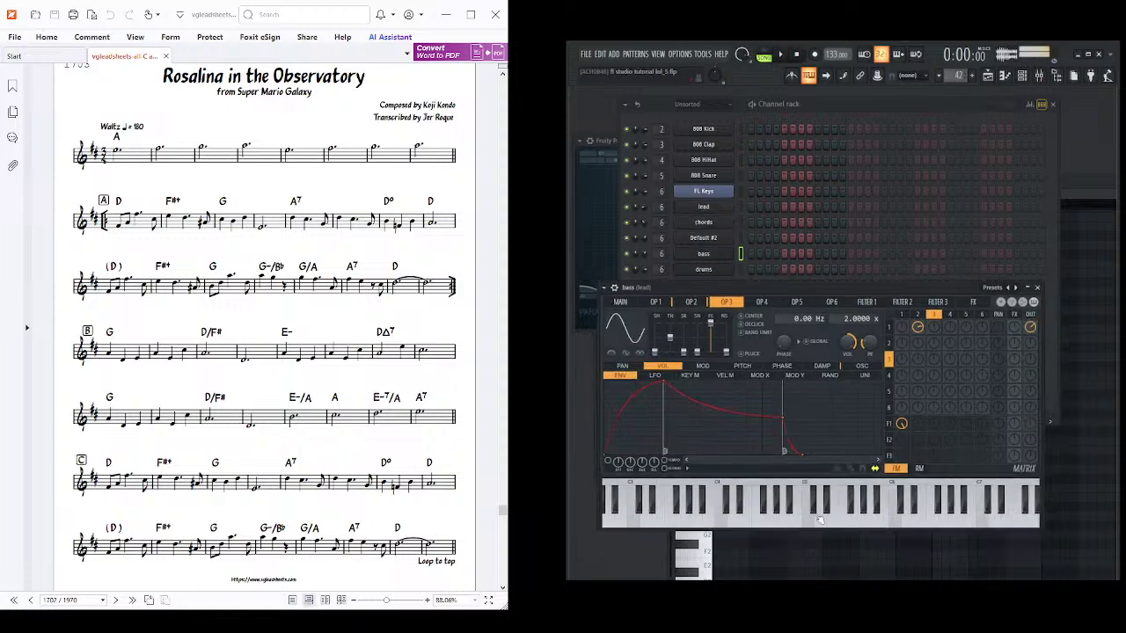
left_click(720, 271)
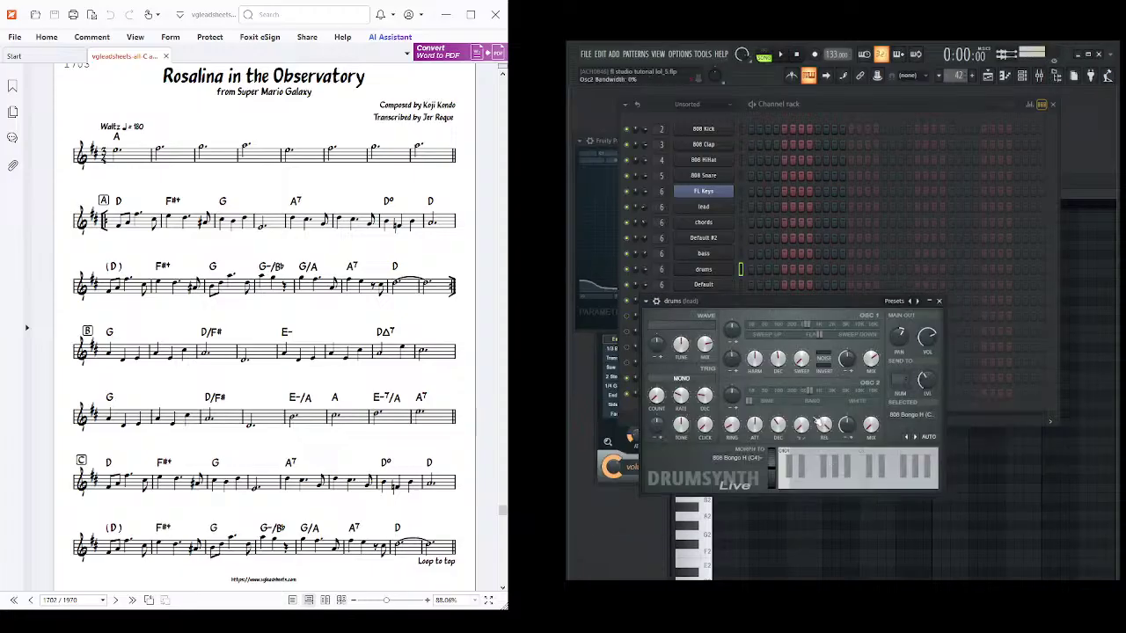
- Return to the channel rack and open the piano roll of the lead channel
left_click(838, 110)
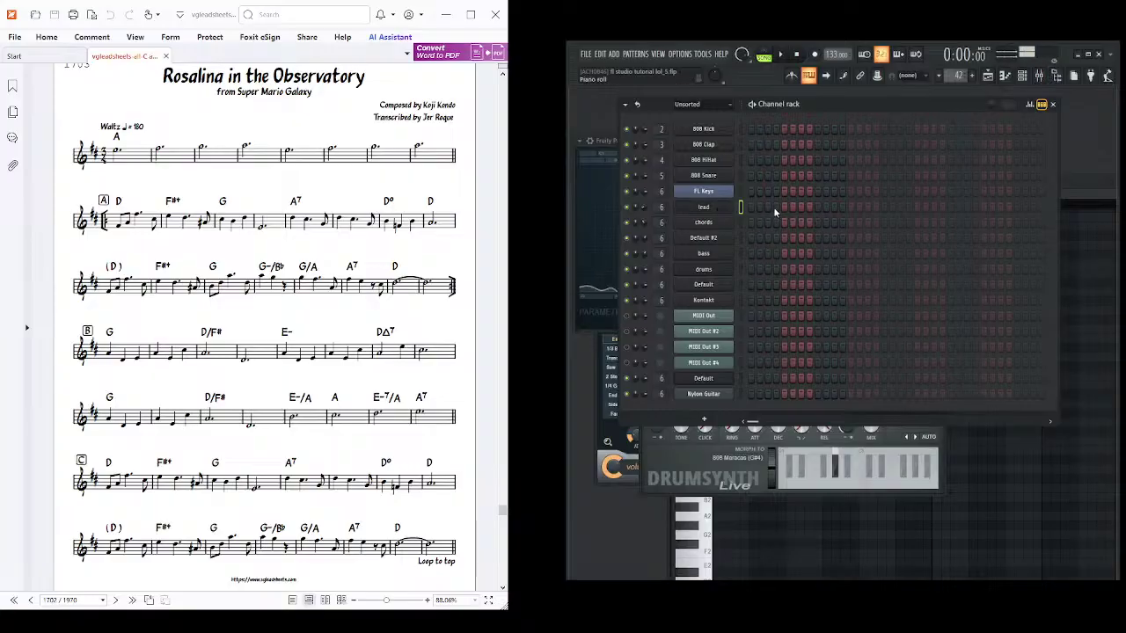
key("F7")
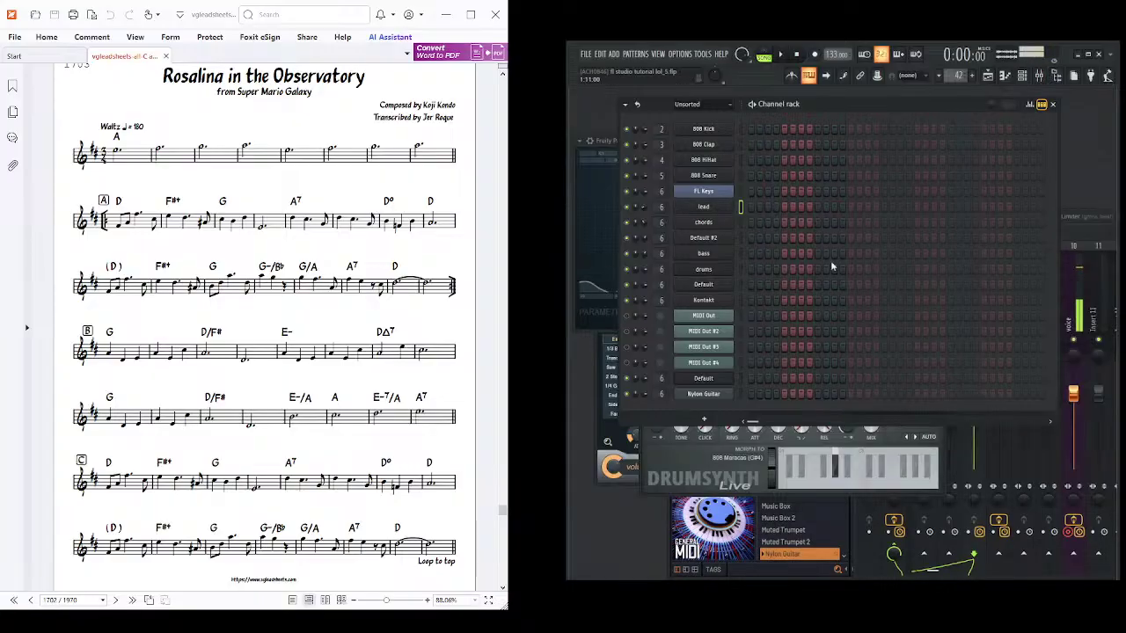
left_click(762, 211)
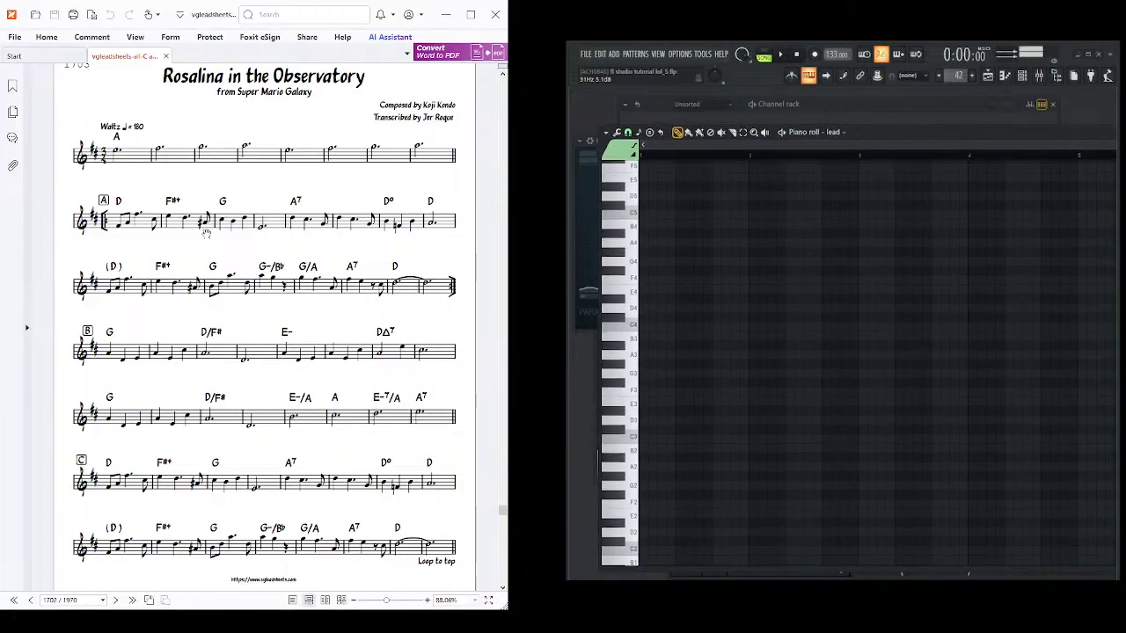
- Examine the key signature and time signature at the start of the Rosalina in the Observatory lead sheet
scroll(228, 204, "up", 1)
scroll(220, 201, "down", 1)
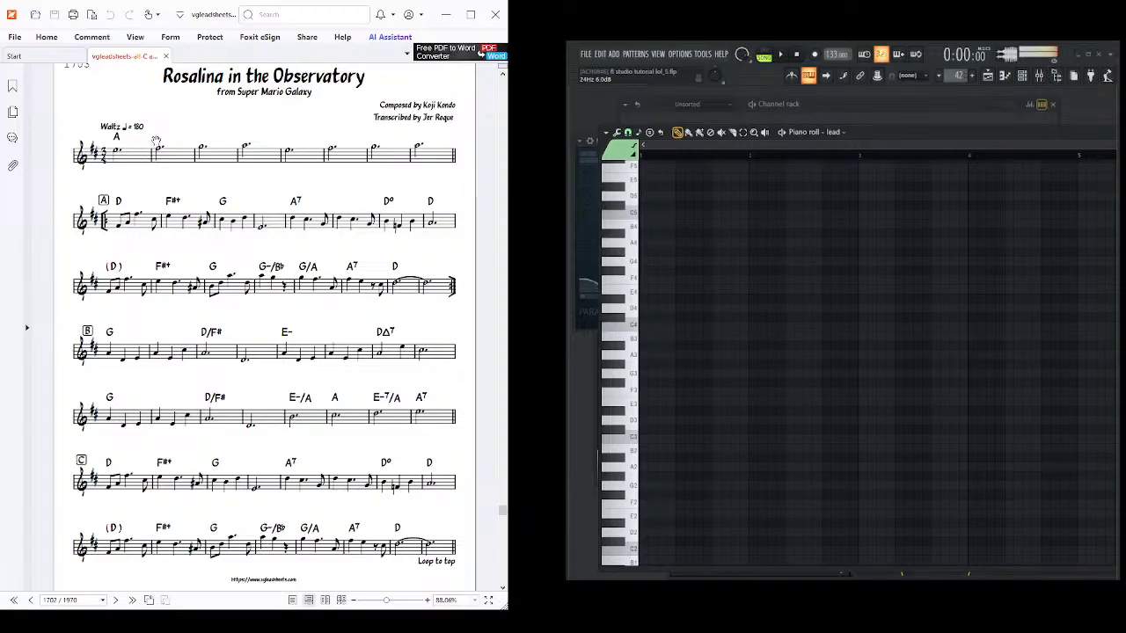
scroll(134, 171, "up", 1)
scroll(163, 187, "down", 1)
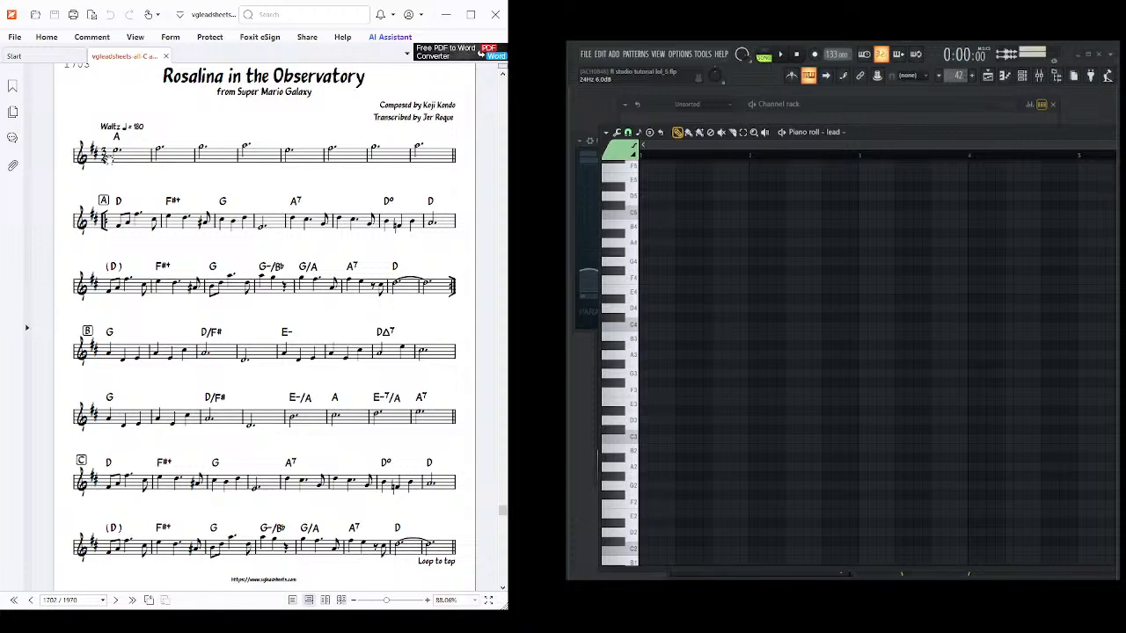
scroll(107, 156, "up", 10)
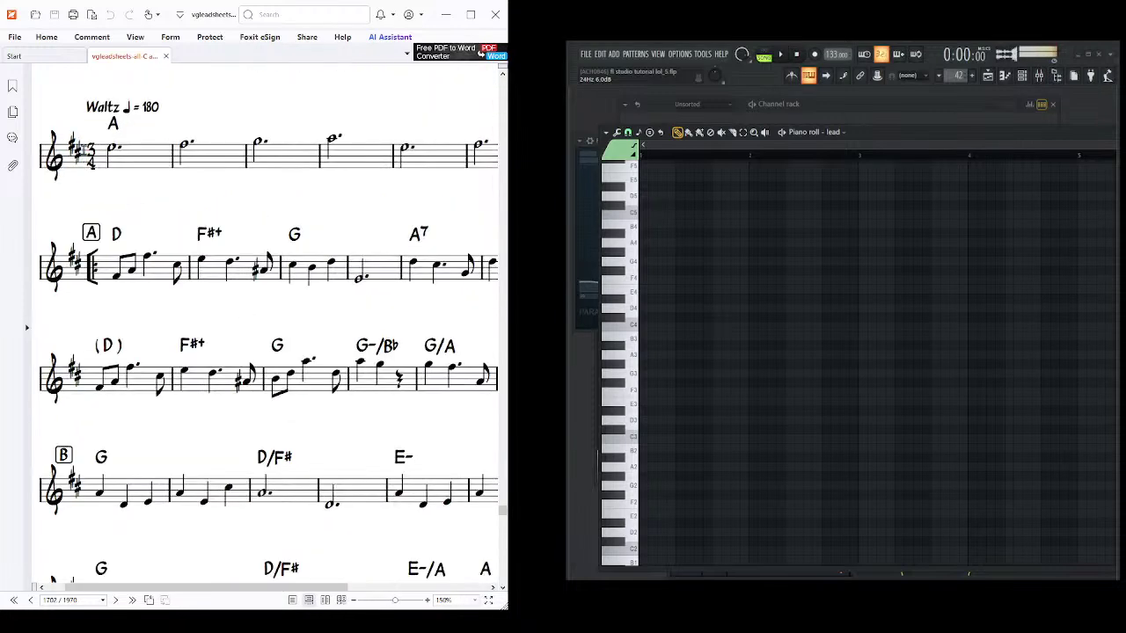
left_click_drag(169, 286, 418, 377)
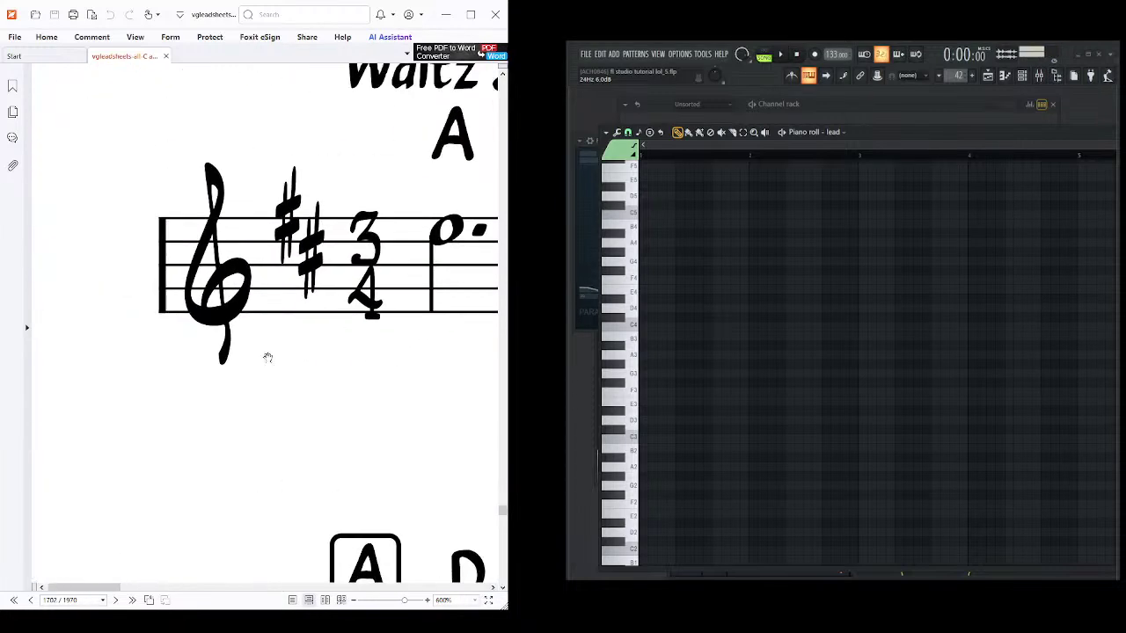
left_click_drag(271, 333, 194, 345)
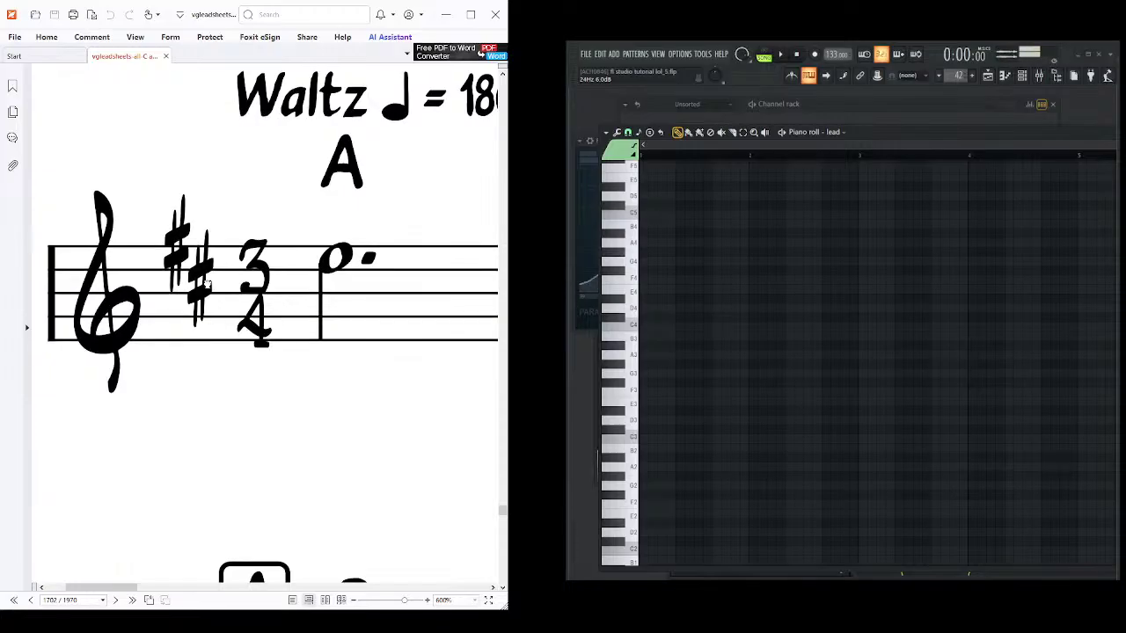
left_click_drag(249, 416, 217, 430)
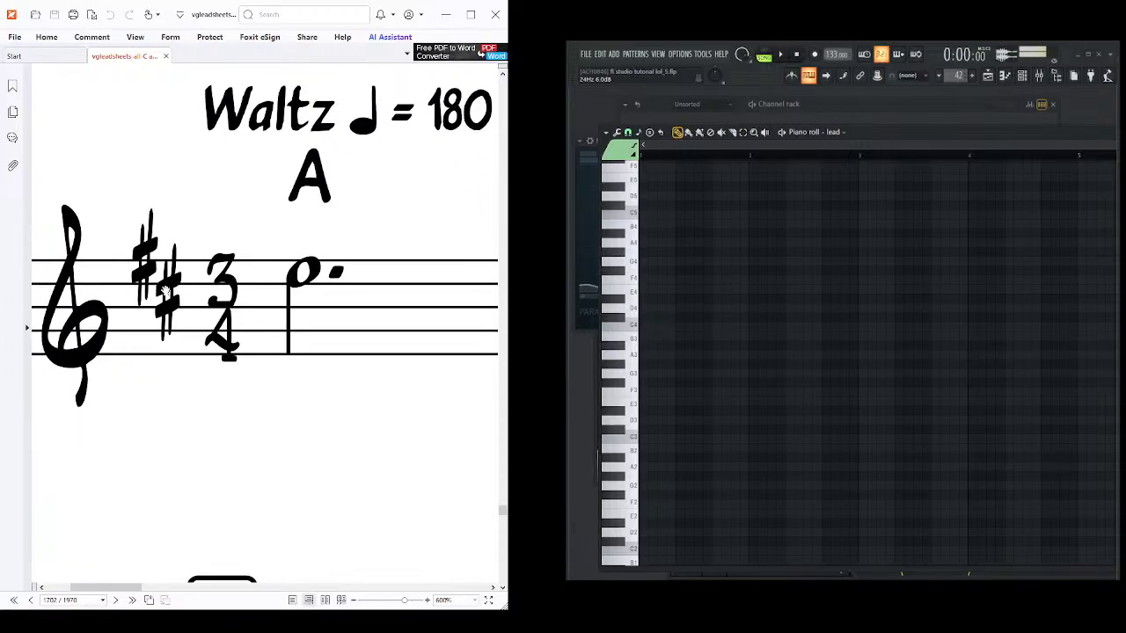
double_click(185, 281)
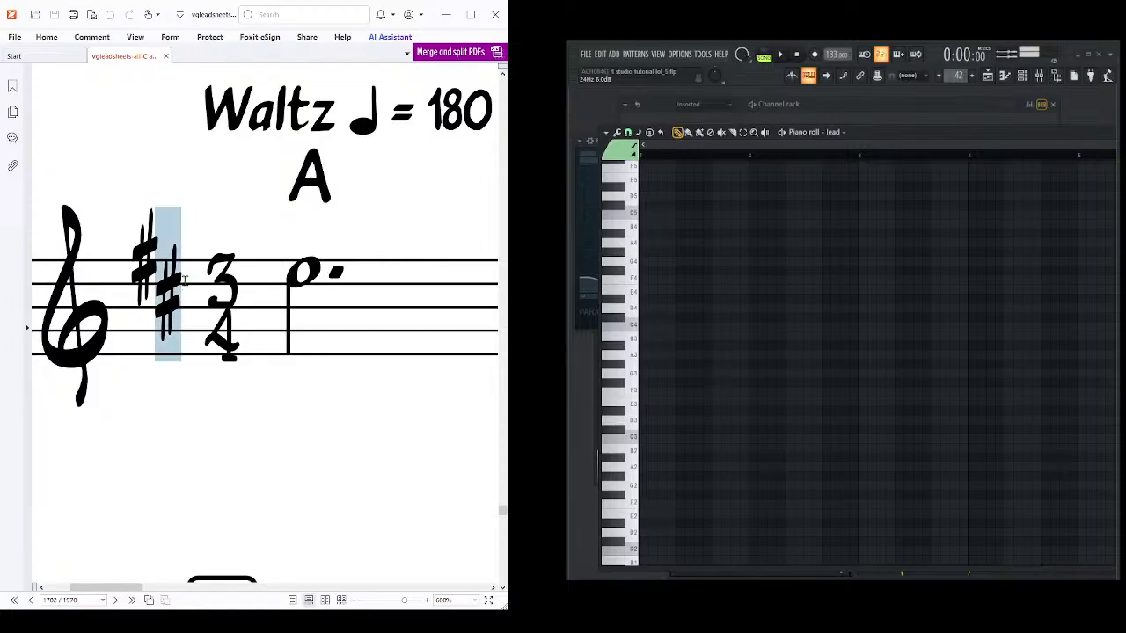
left_click(190, 312)
mouse_move(318, 448)
left_mouse_down()
mouse_move(305, 454)
mouse_move(319, 430)
mouse_move(303, 446)
left_mouse_up()
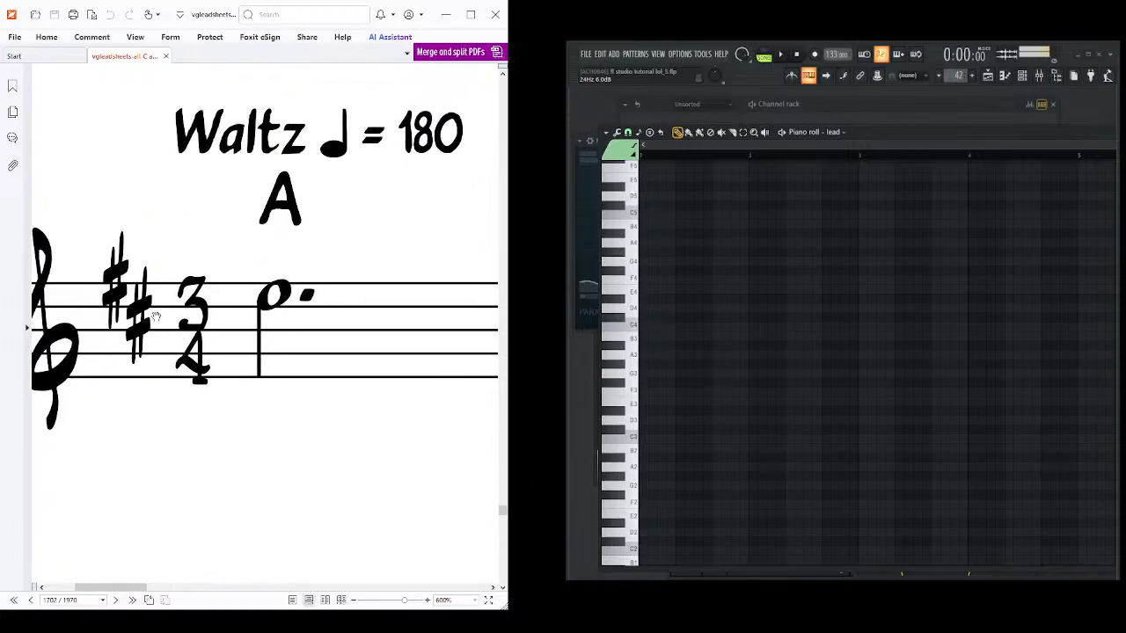
- Return the lead sheet to 100% view and audition the D3 key in the piano roll
scroll(267, 396, "down", 5)
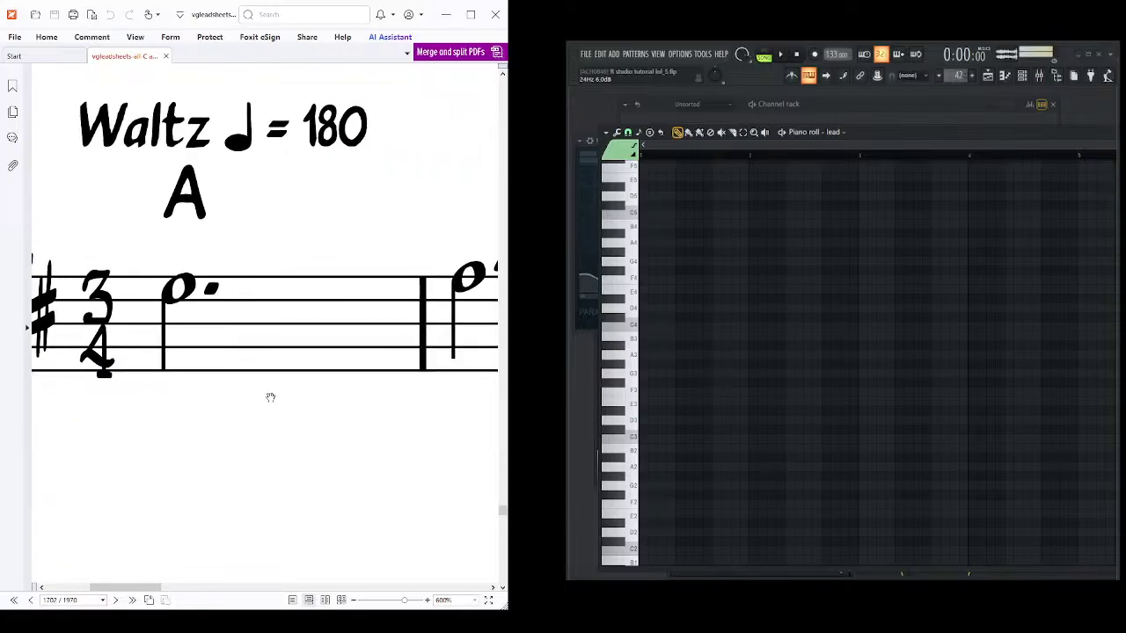
scroll(317, 358, "down", 3)
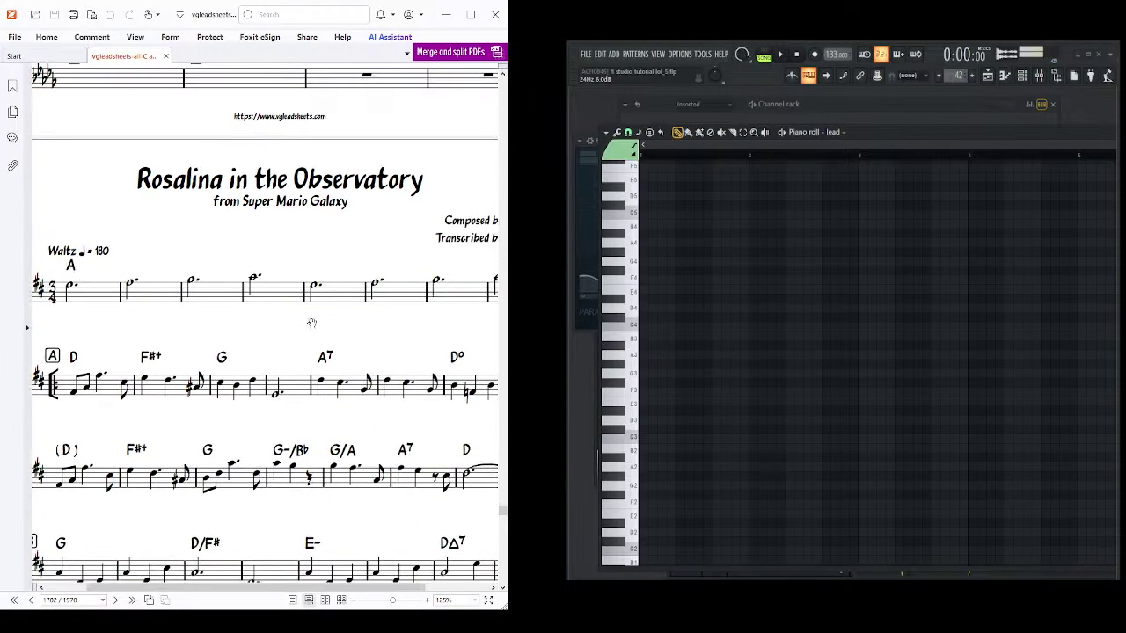
scroll(285, 396, "down", 1)
scroll(620, 393, "down", 2)
left_click(635, 396)
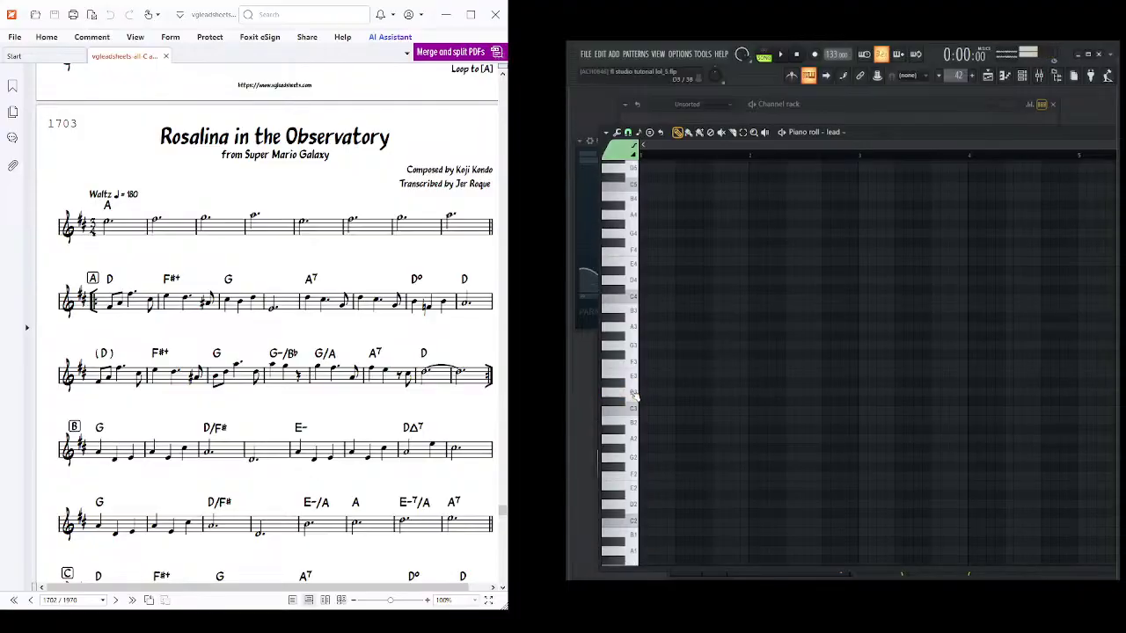
left_click(634, 396)
- Look over the lead sheet's melody lines and chord symbols from the intro through section C
scroll(278, 418, "down", 1)
scroll(278, 418, "up", 2)
scroll(278, 418, "down", 2)
left_click_drag(278, 418, 256, 414)
scroll(257, 414, "down", 3)
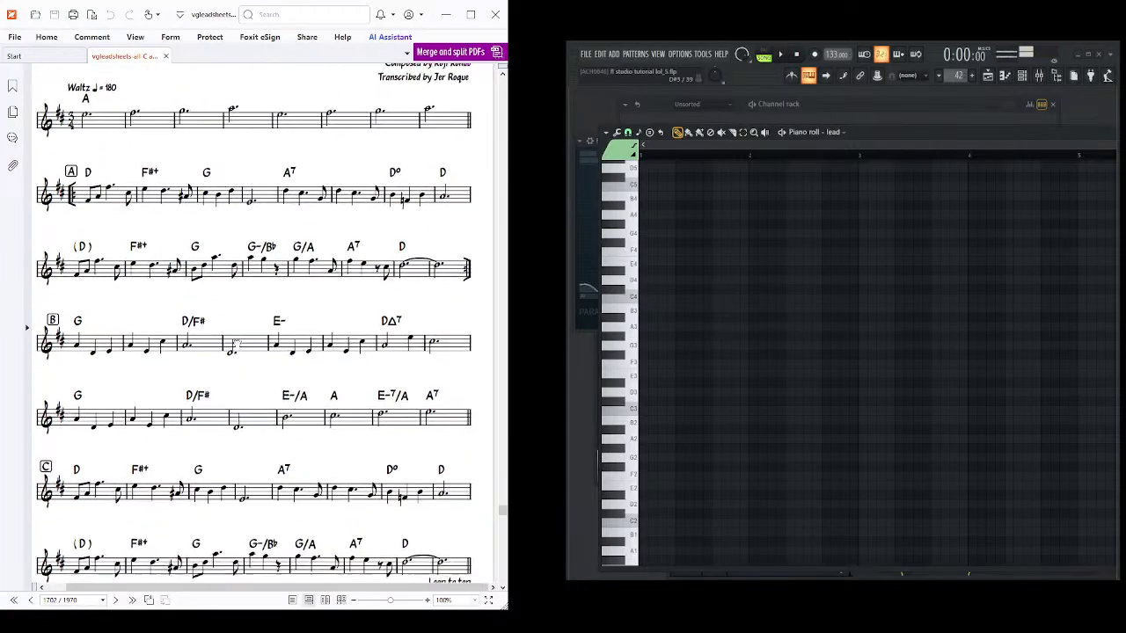
scroll(241, 353, "left", 1)
mouse_move(241, 354)
left_mouse_down()
mouse_move(234, 348)
mouse_move(252, 363)
mouse_move(231, 371)
mouse_move(233, 345)
left_mouse_up()
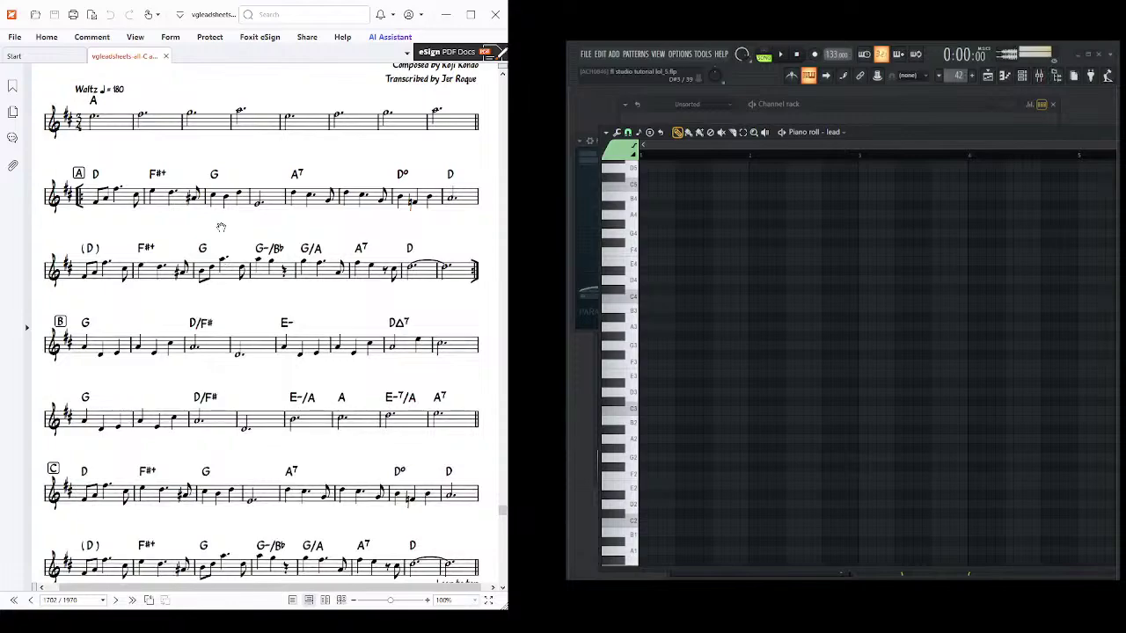
scroll(227, 288, "up", 2)
scroll(228, 288, "left", 1)
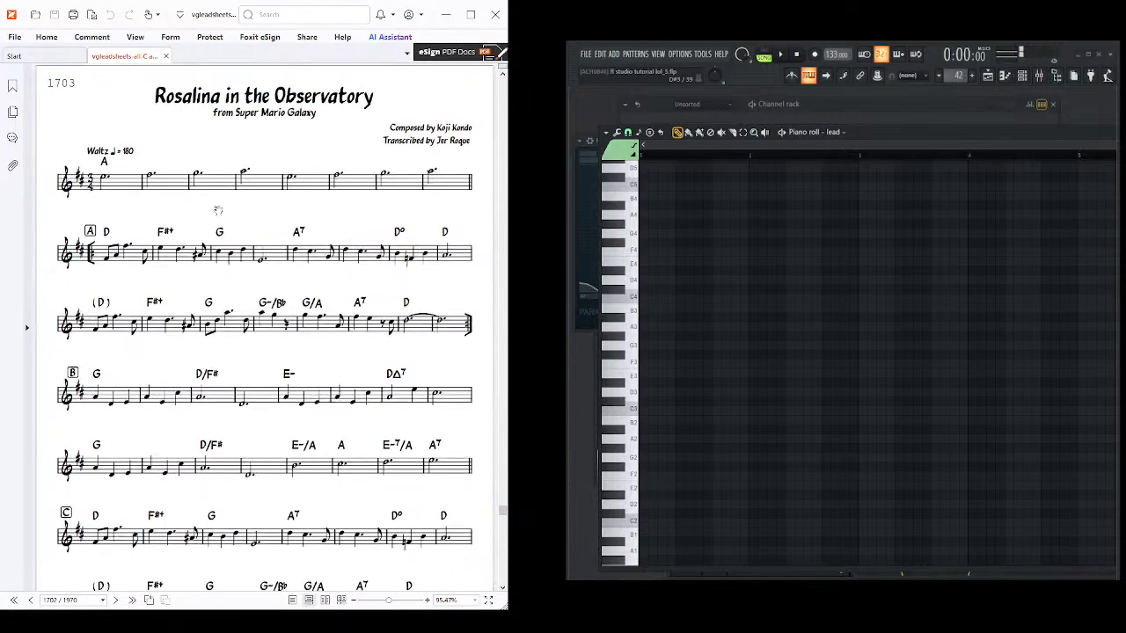
scroll(244, 230, "down", 1)
scroll(264, 202, "down", 1)
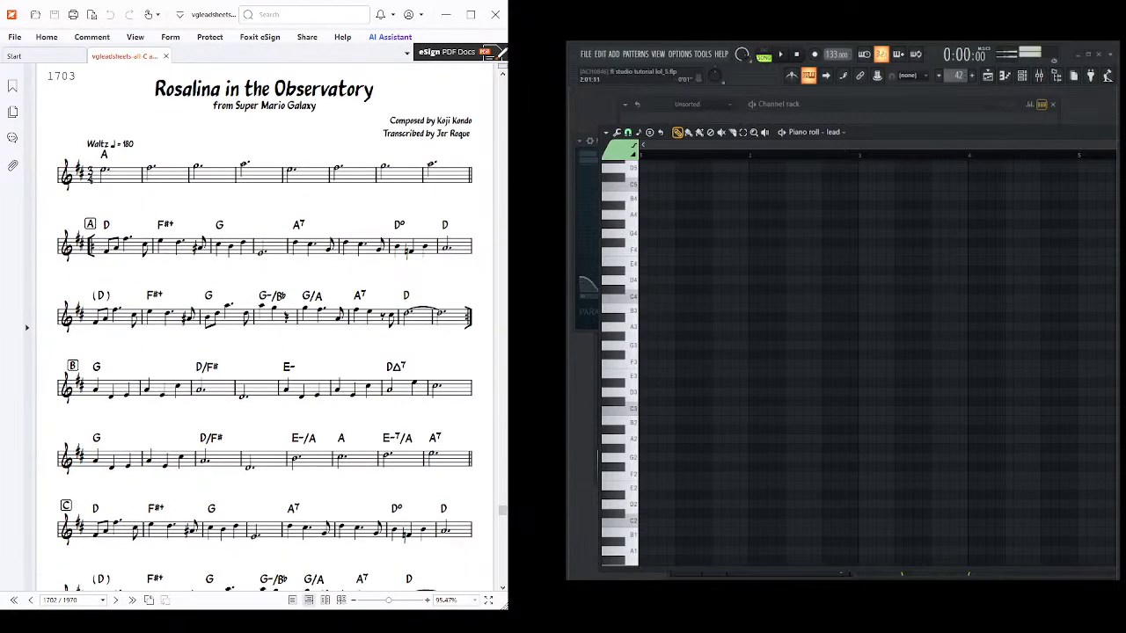
- Bring up the channel rack and reopen the lead channel's empty piano roll
key("F6")
key("F7")
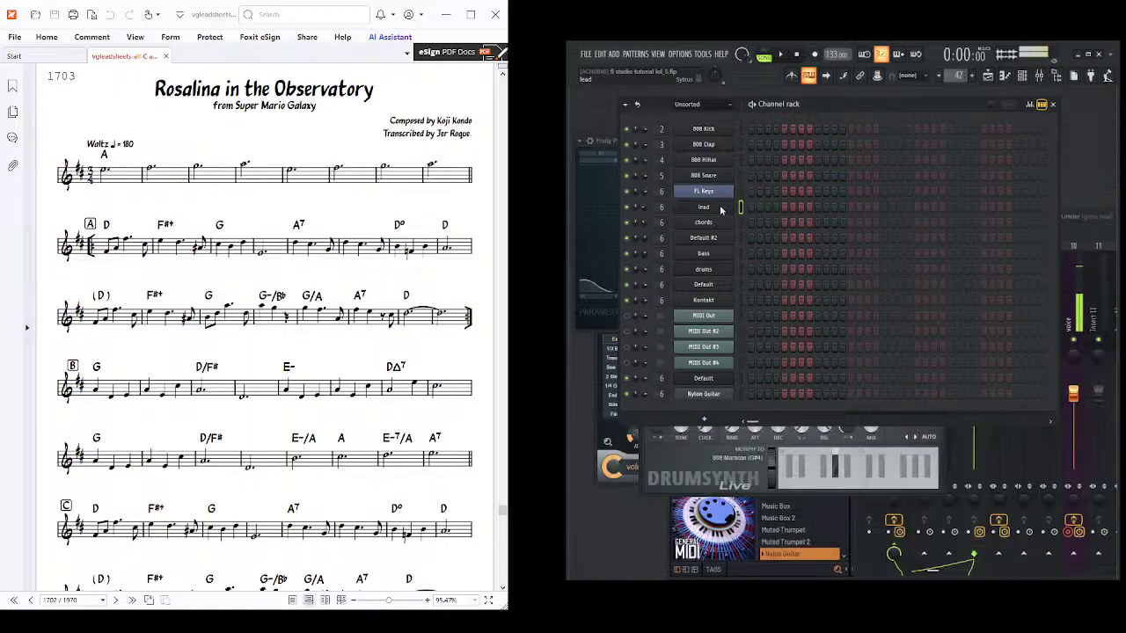
key("g")
left_click(754, 213)
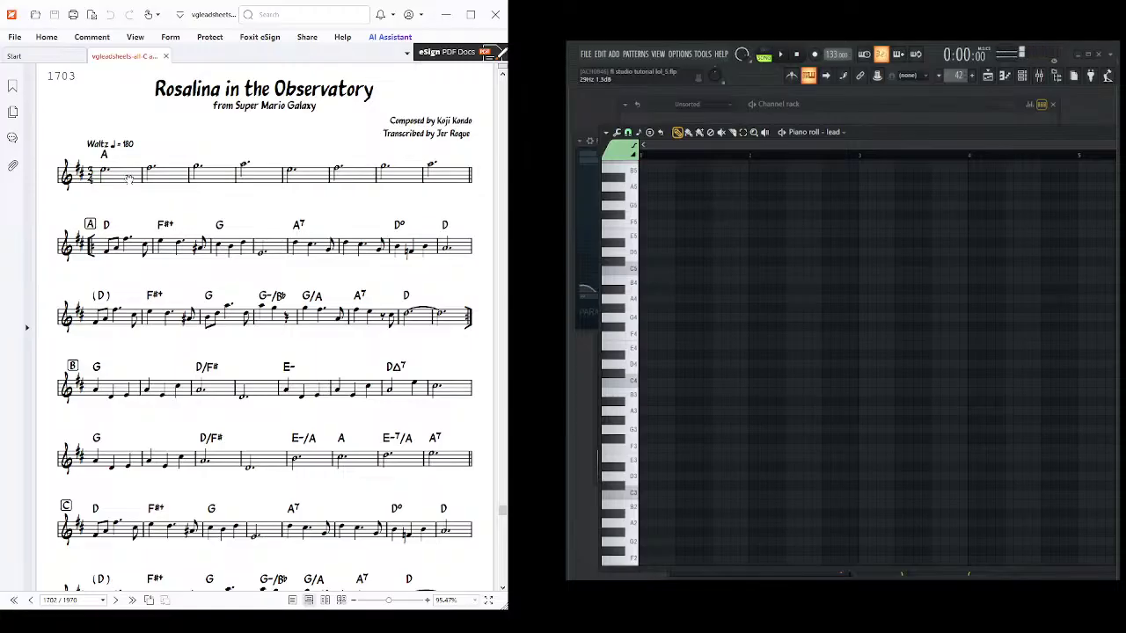
- Examine the clef, key signature, time signature and first dotted note in the lead sheet's opening measure
scroll(124, 178, "up", 8)
left_click_drag(220, 207, 428, 301)
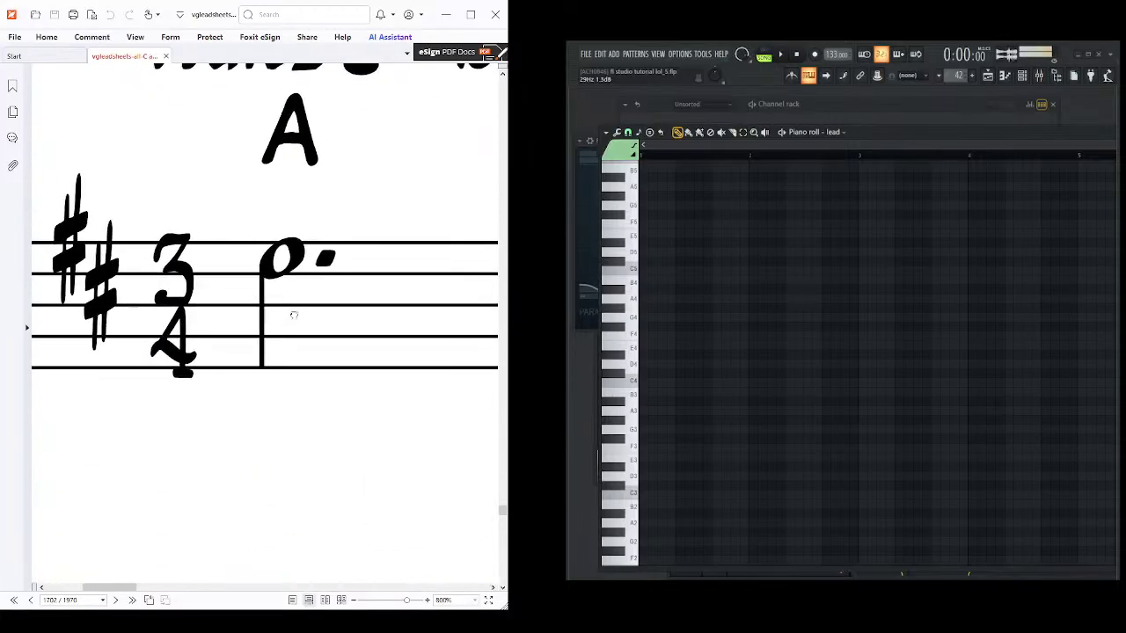
left_click_drag(283, 315, 407, 331)
left_click_drag(192, 380, 211, 387)
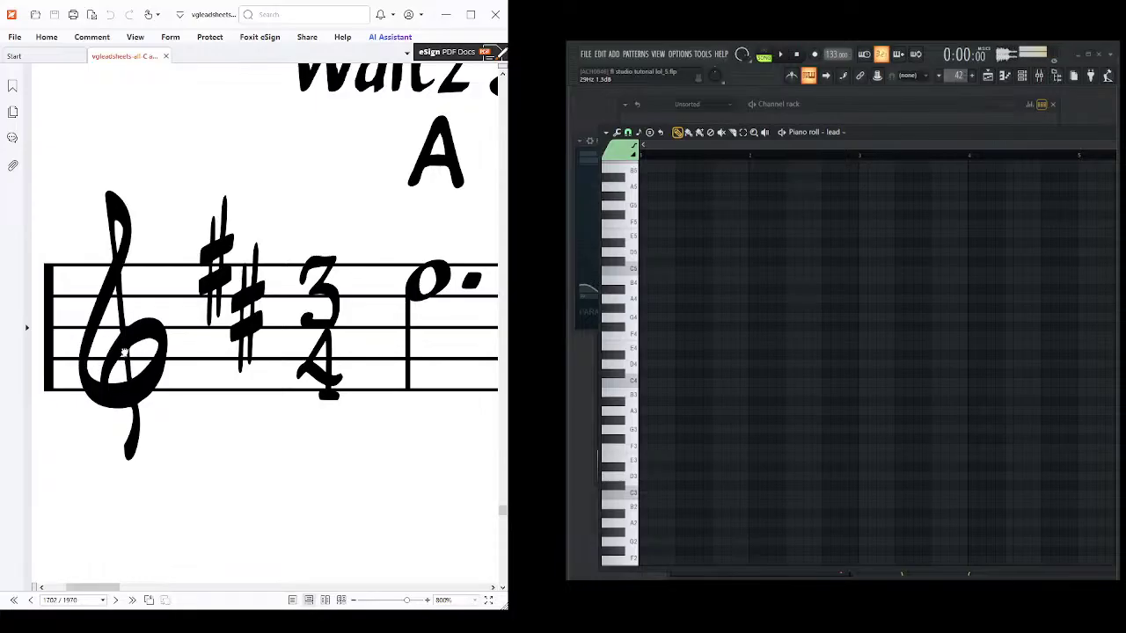
scroll(127, 357, "right", 3)
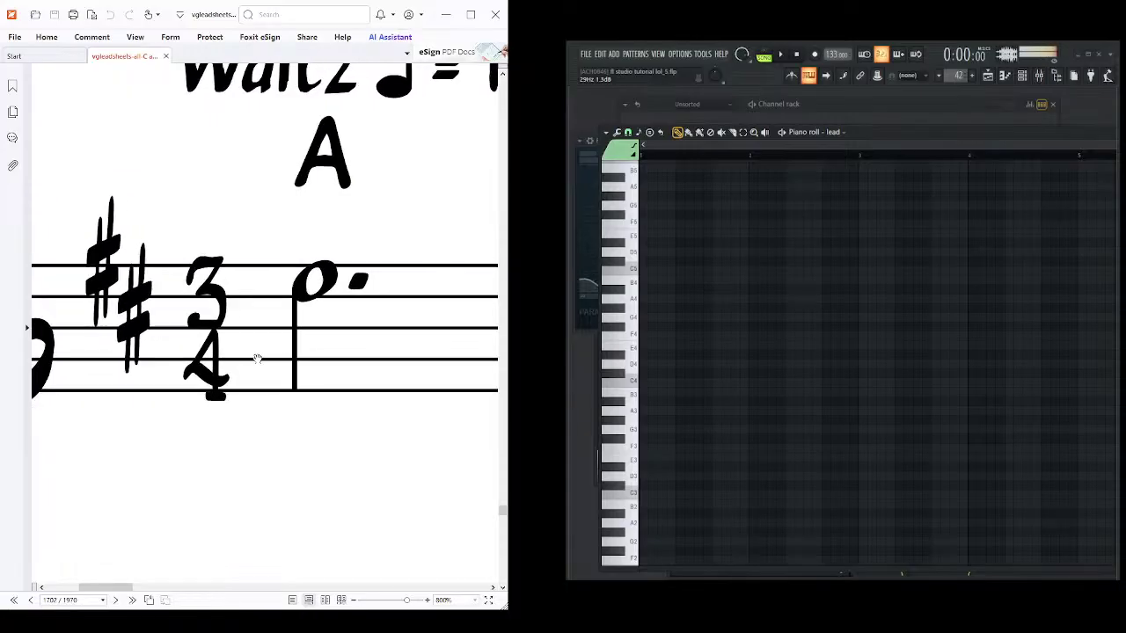
scroll(297, 354, "right", 3)
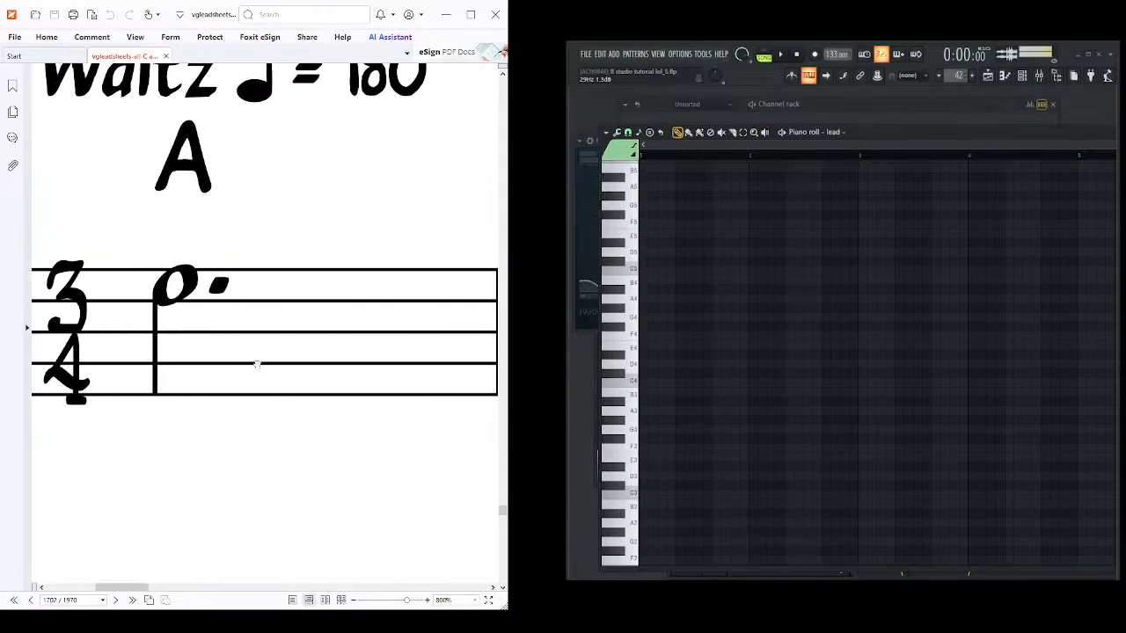
- Examine the opening dotted half note and the melody line of the lead sheet's intro at several magnifications
left_click_drag(262, 370, 236, 373)
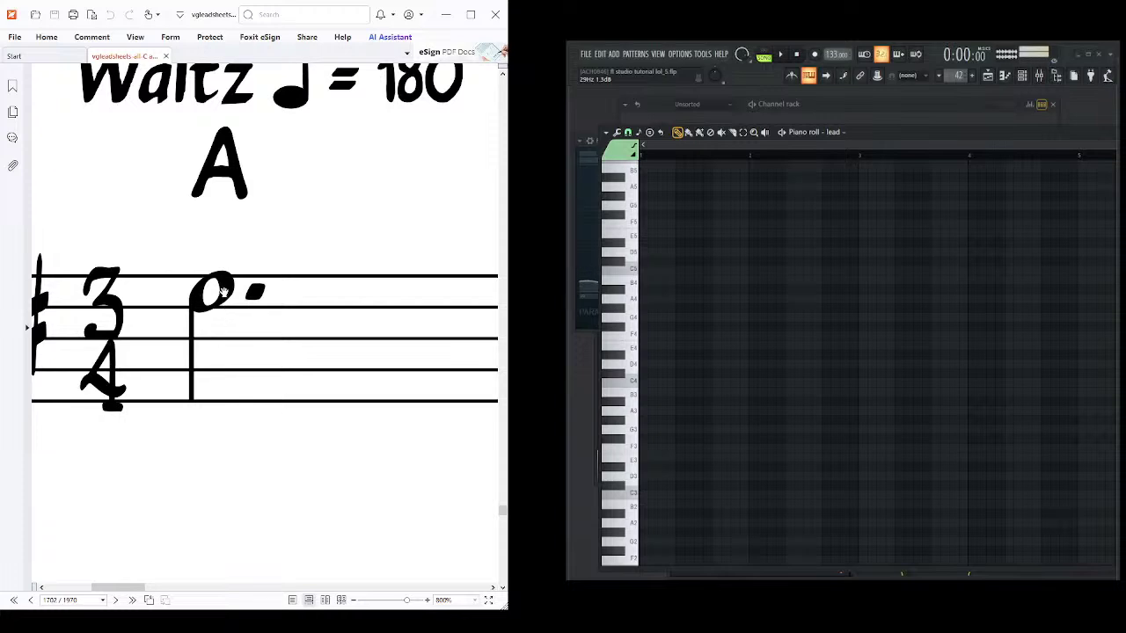
scroll(238, 345, "down", 4)
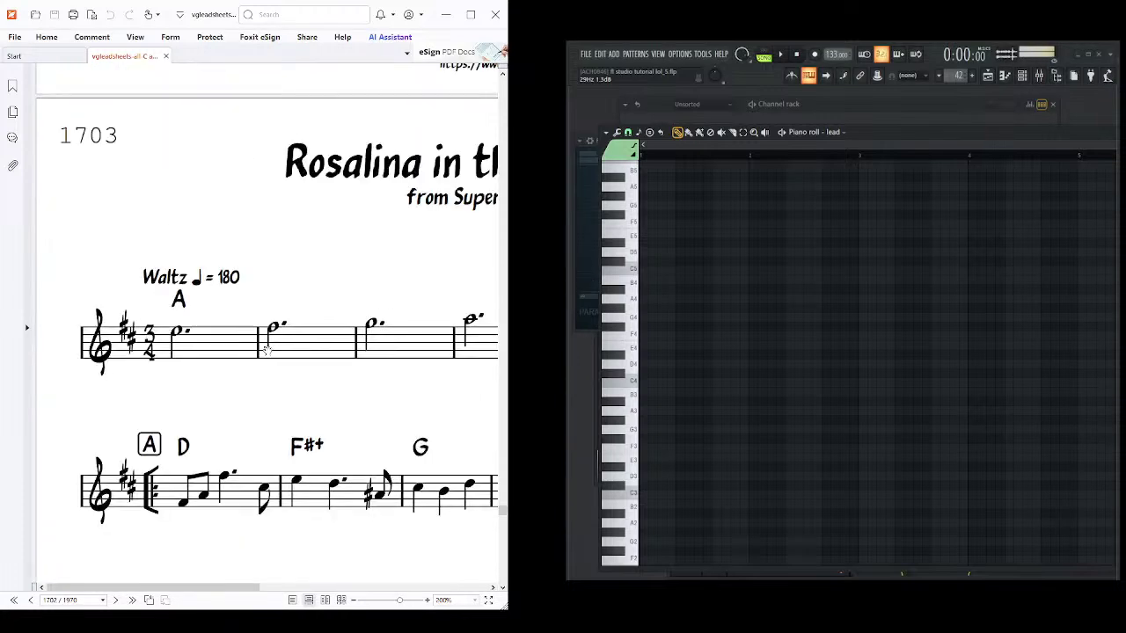
scroll(239, 343, "up", 3)
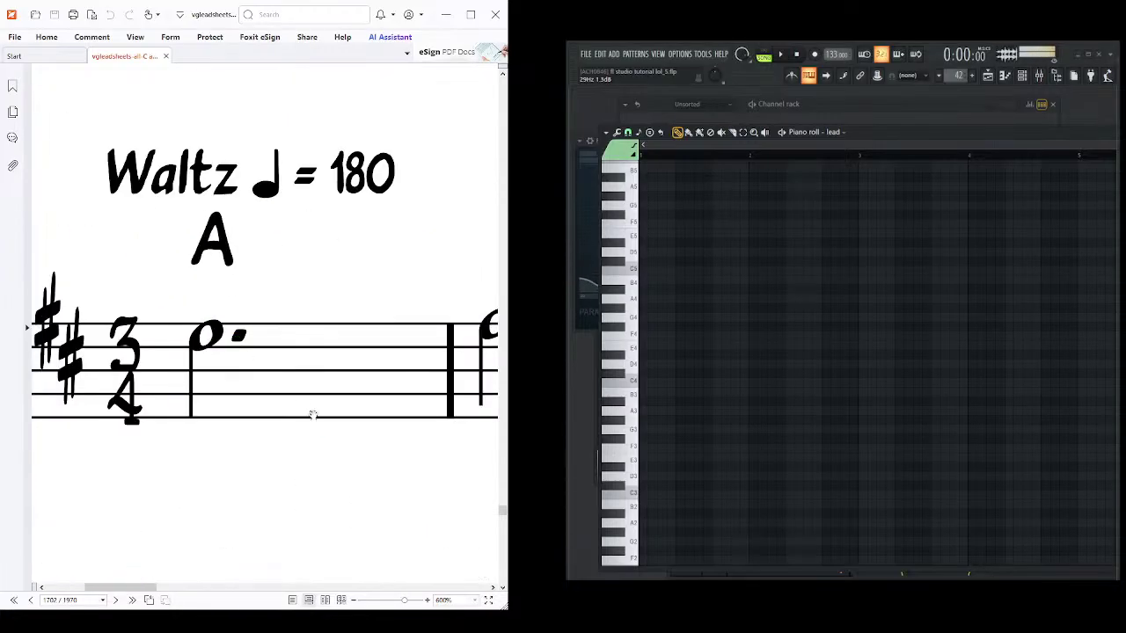
scroll(312, 415, "down", 4)
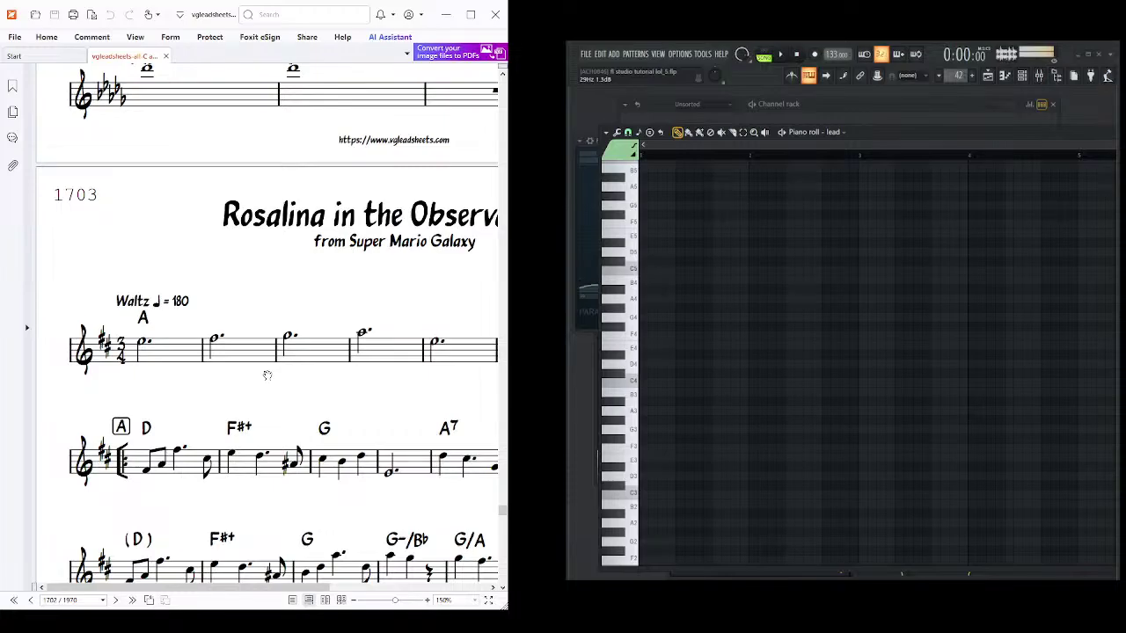
left_click_drag(244, 379, 232, 309)
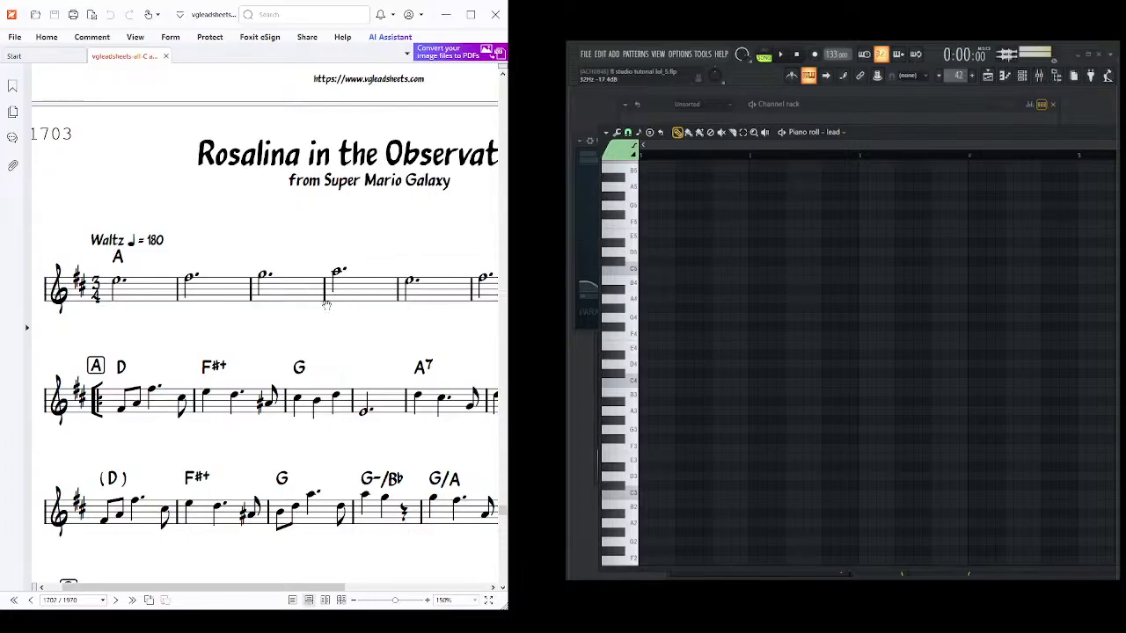
scroll(327, 308, "down", 3, "ctrl")
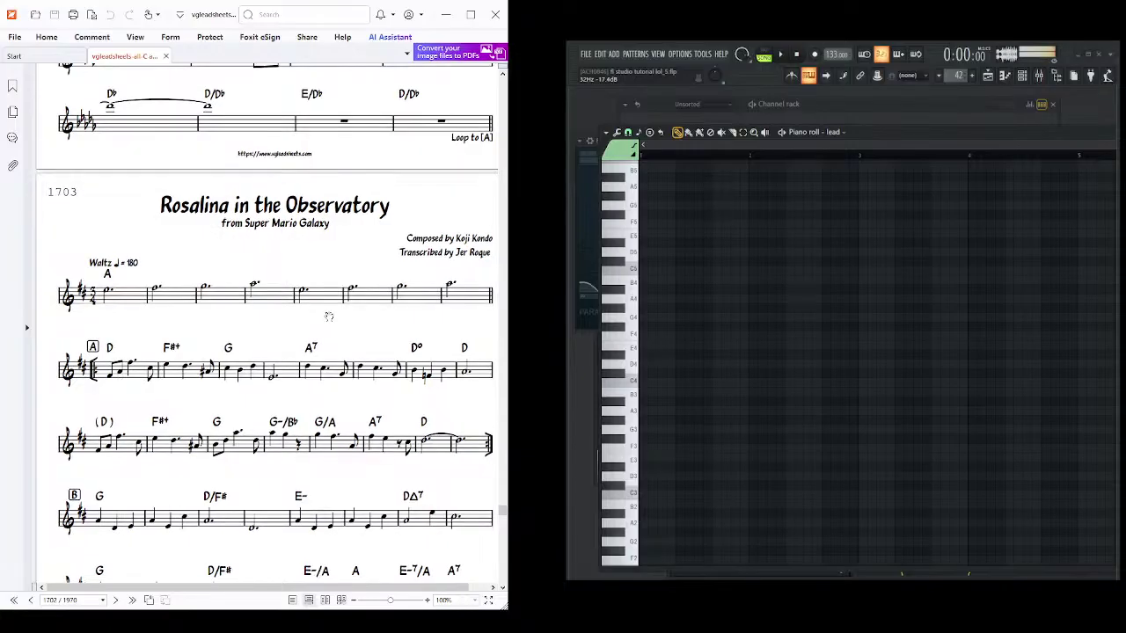
scroll(334, 318, "down", 2)
scroll(845, 360, "up", 5)
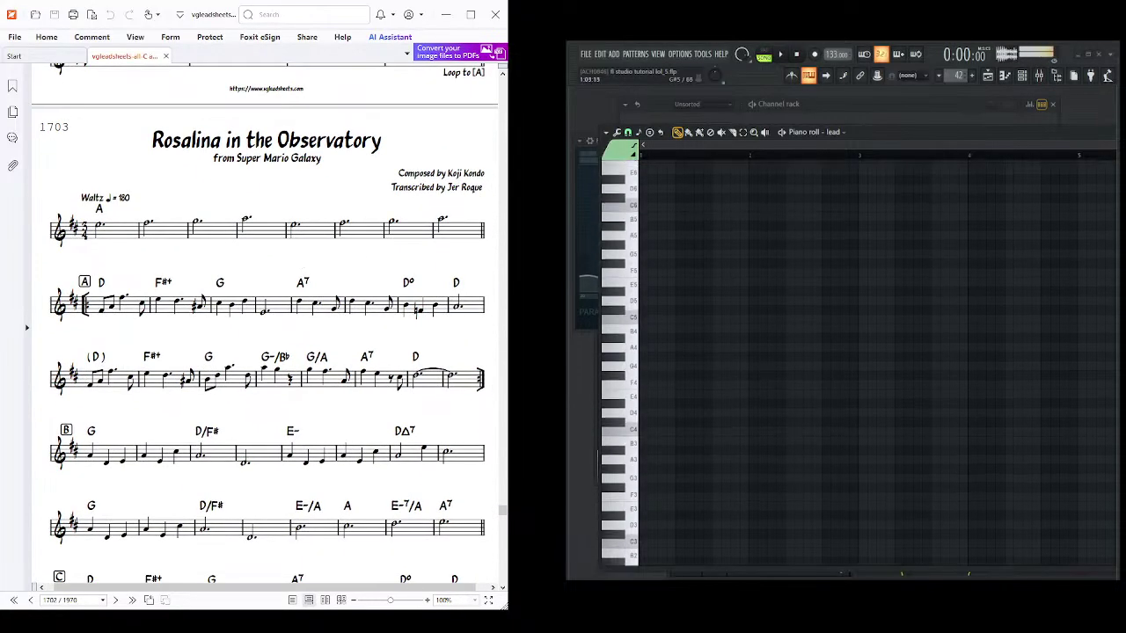
- Audition the C5 and C4 keys in the lead channel's piano roll to compare the octaves
left_click(647, 235)
scroll(667, 255, "up", 1)
scroll(656, 296, "down", 1)
right_click(654, 231)
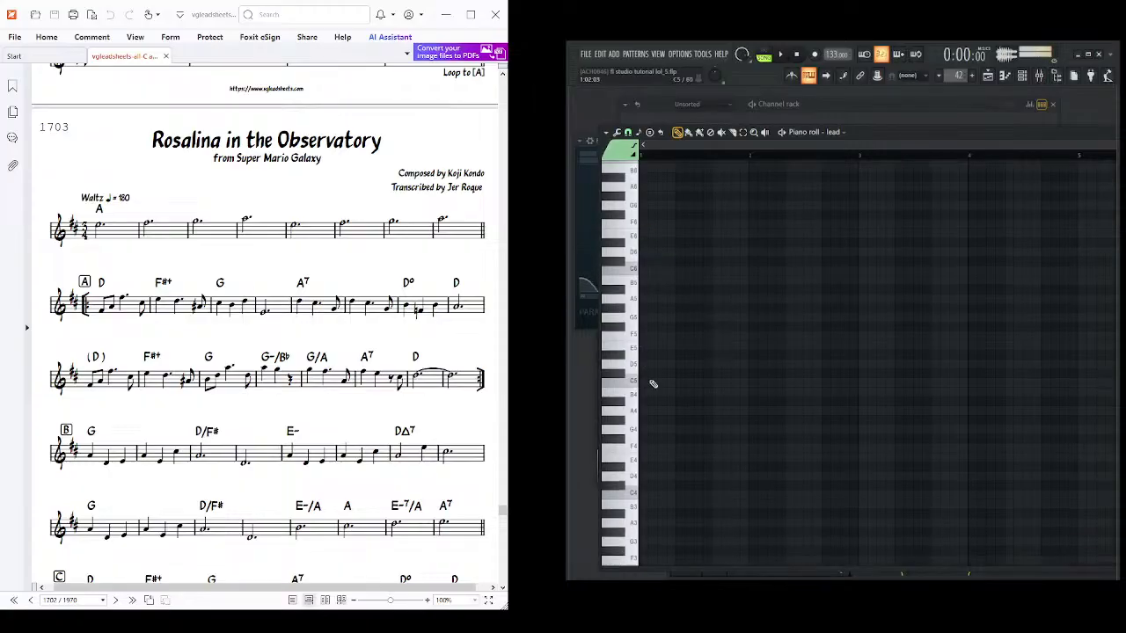
left_click(637, 387)
left_click(638, 388)
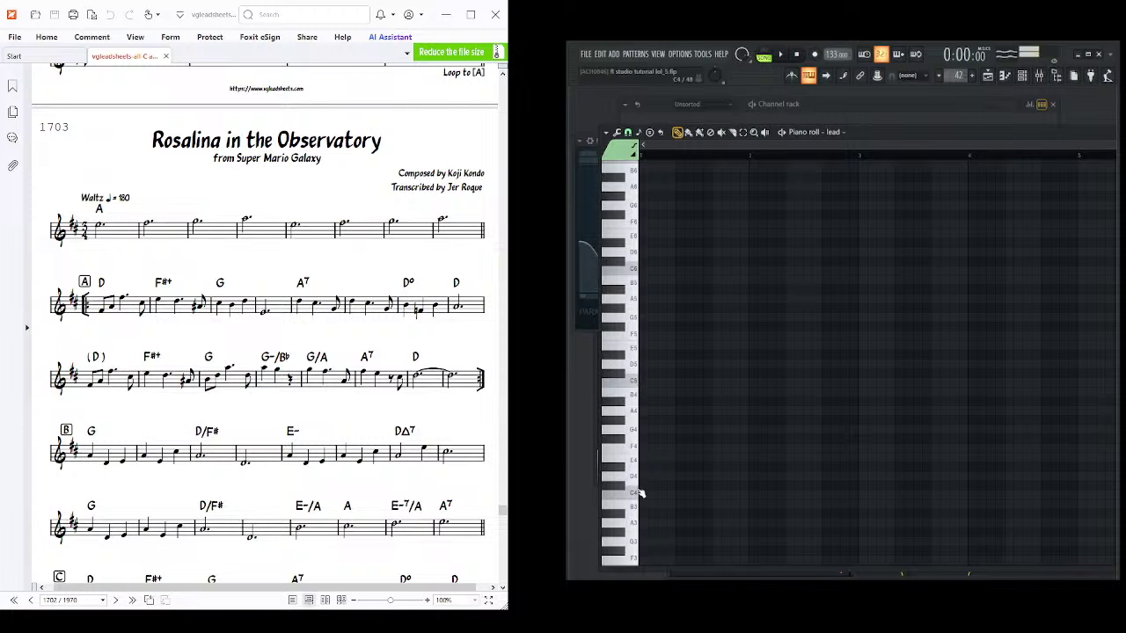
left_click(638, 495)
left_click(624, 389)
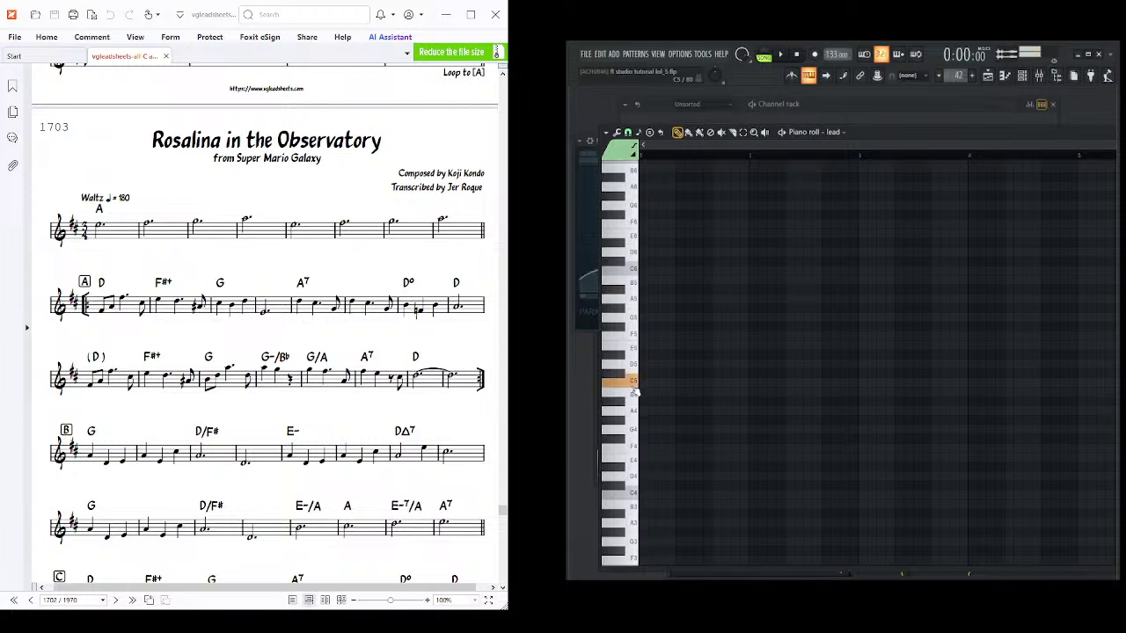
left_click(626, 387)
scroll(655, 405, "up", 1)
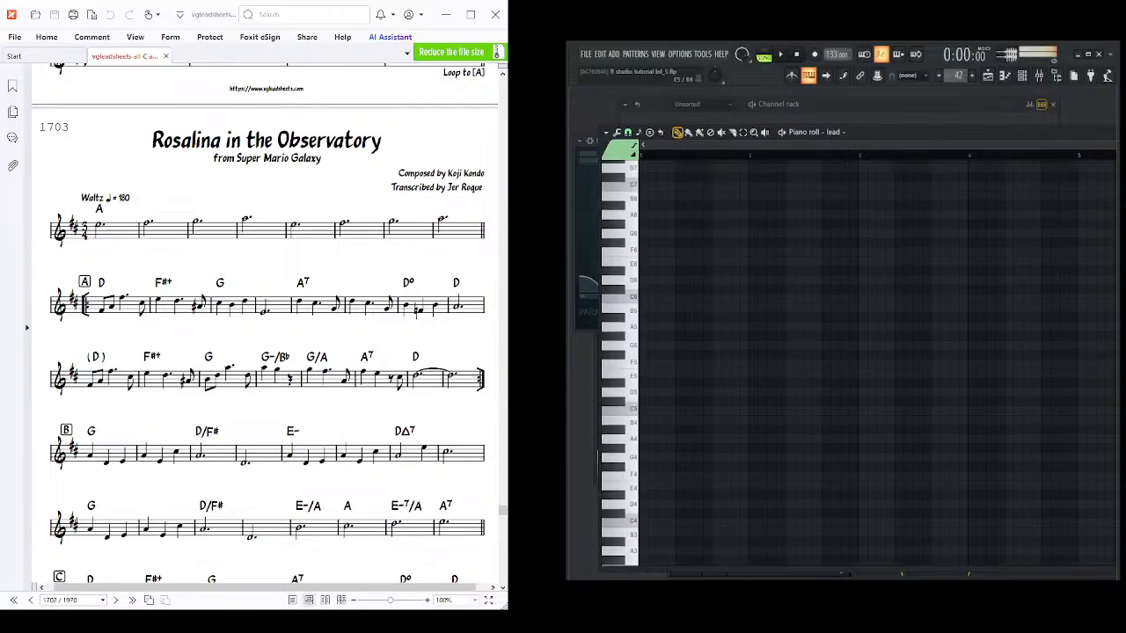
- Enter an E6 note at the start of bar 1 and lengthen it to one full bar
left_click(103, 220)
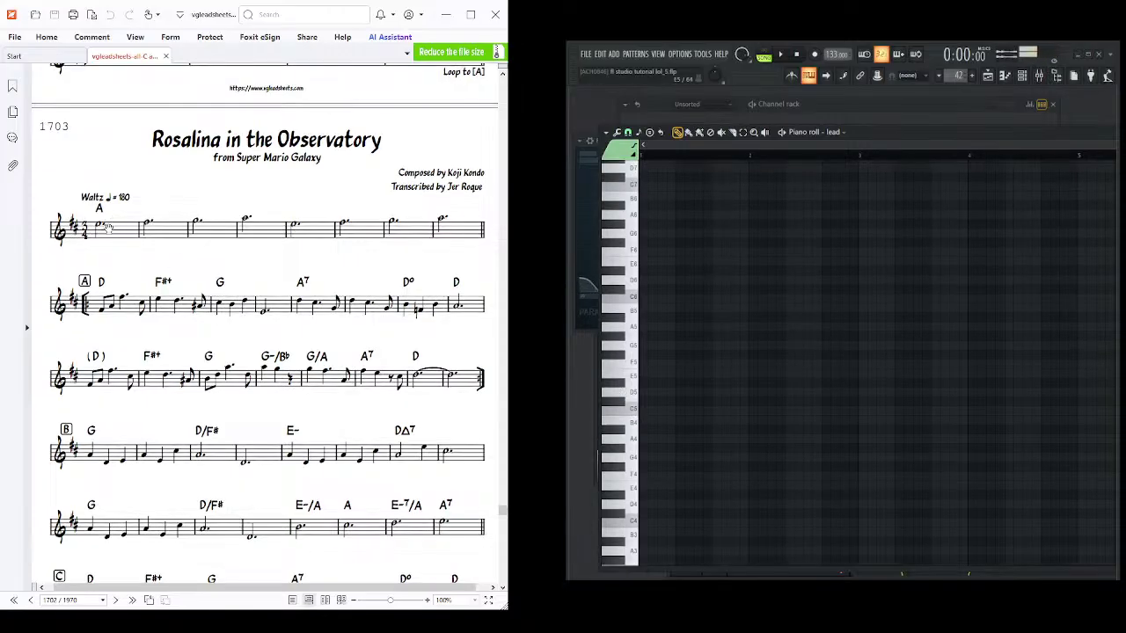
left_click(618, 255)
scroll(666, 290, "up", 1)
left_click(652, 291)
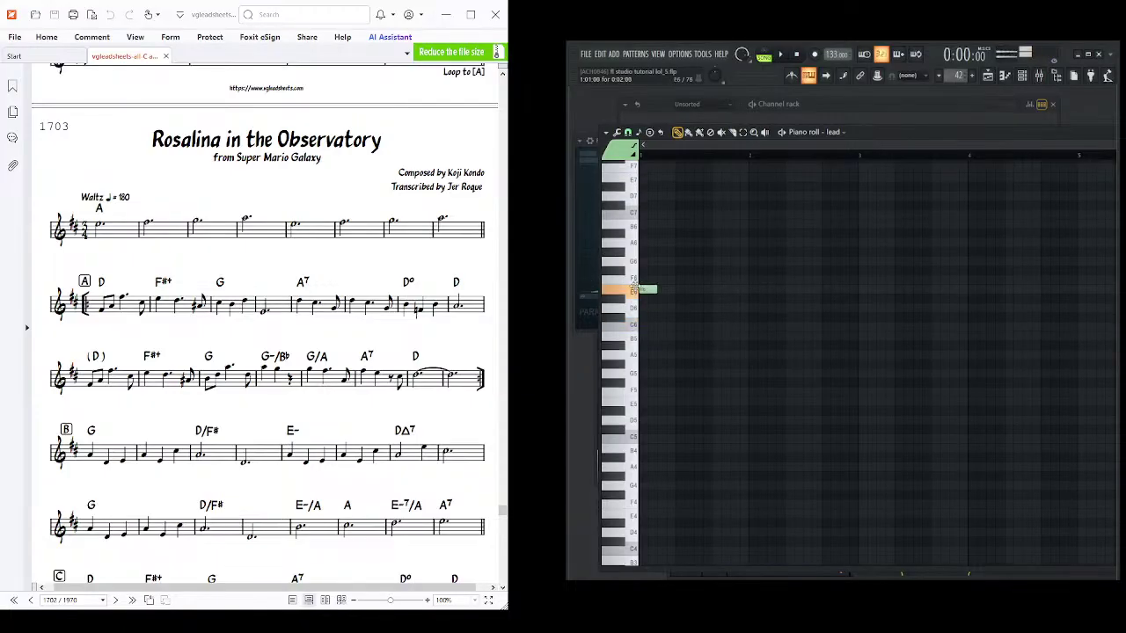
left_click_drag(658, 291, 749, 324)
- Add a one-bar F#6 note filling bar 2 of the lead pattern
left_click(873, 316)
right_click(896, 312)
left_click_drag(723, 309, 849, 315)
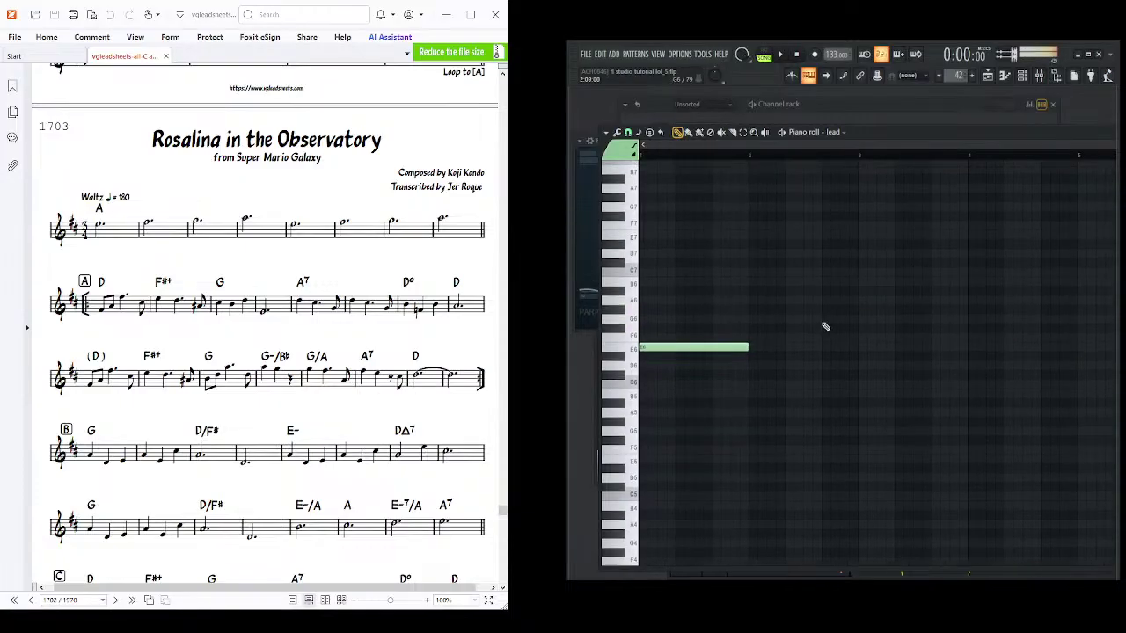
left_click(756, 332)
scroll(791, 335, "right", 1)
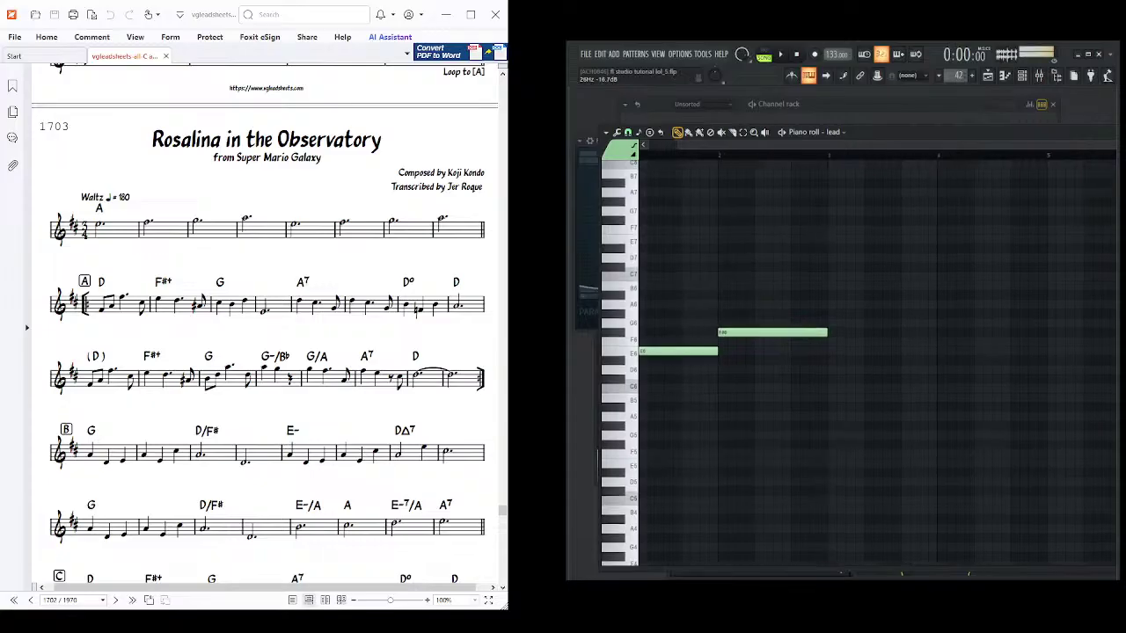
- Add a one-bar G6 note in bar 3 and a one-bar A6 note in bar 4
left_click_drag(797, 300, 721, 304)
left_click(750, 324)
left_click_drag(818, 312, 757, 315)
scroll(757, 315, "right", 2)
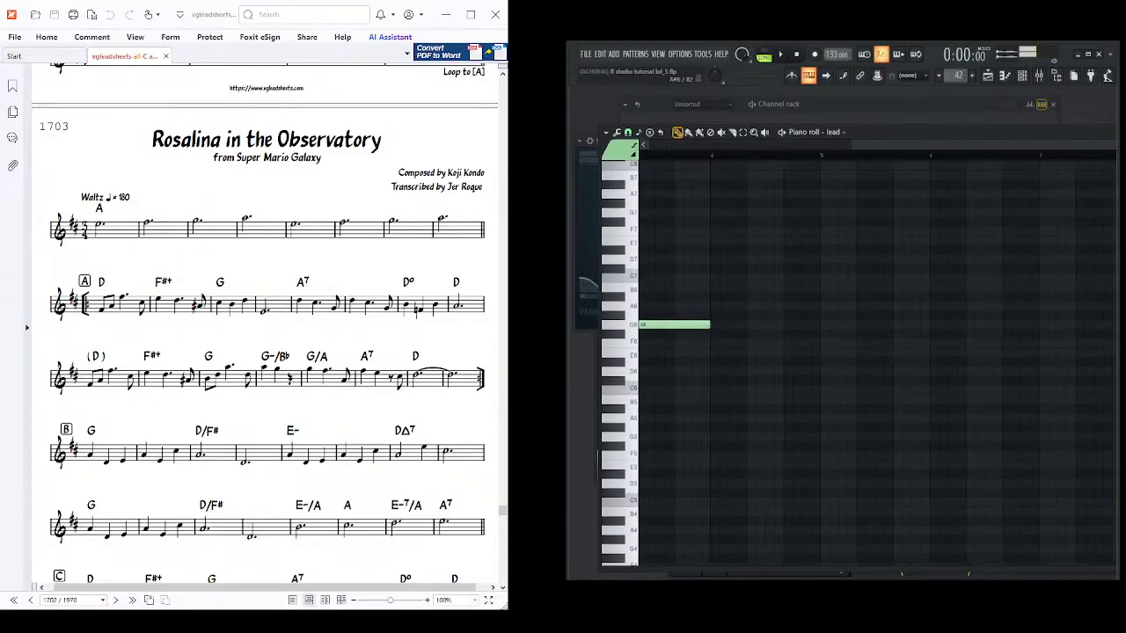
scroll(686, 319, "right", 1)
left_click(690, 312)
scroll(704, 316, "right", 1)
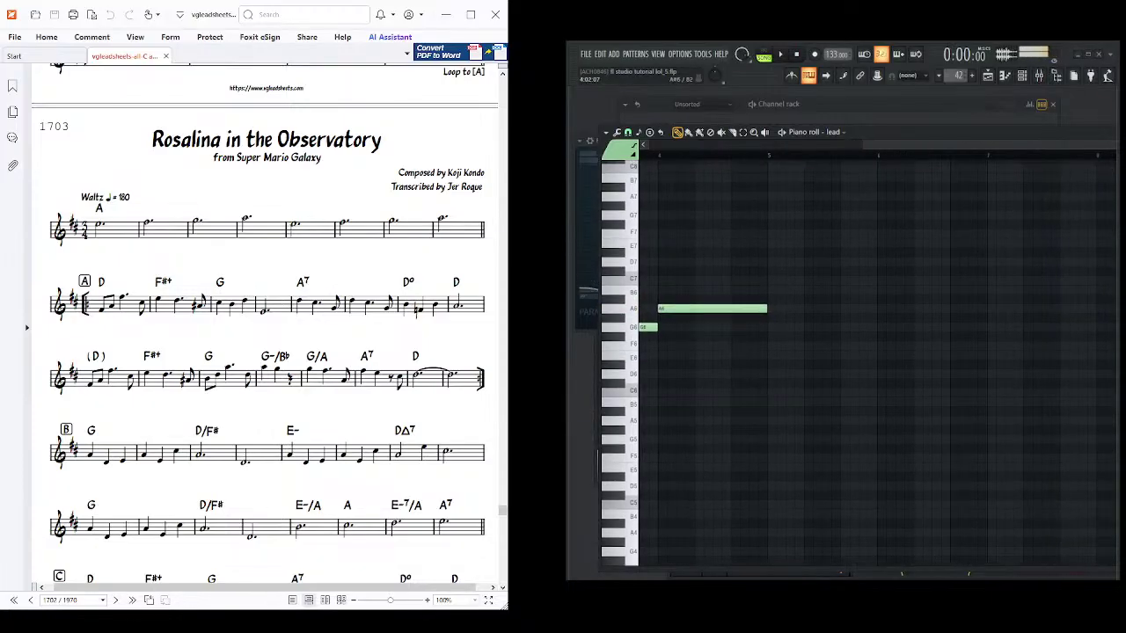
left_click_drag(823, 259, 1012, 234)
- Duplicate all four intro notes into bars 5 to 8 and clear the selection
scroll(1012, 234, "down", 3)
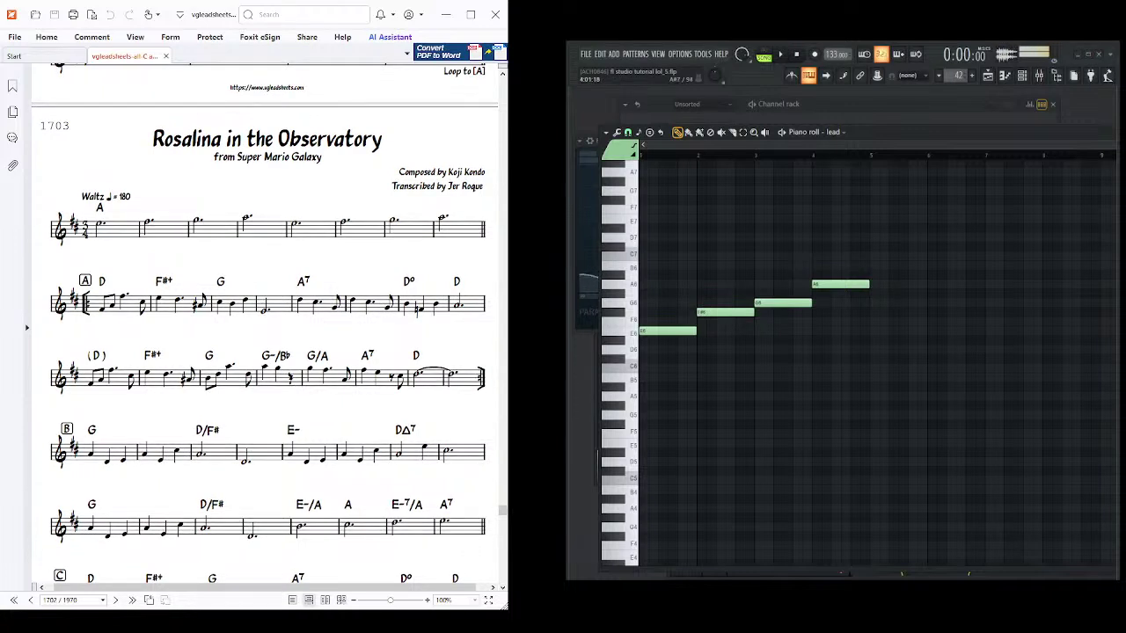
key("ctrl+a")
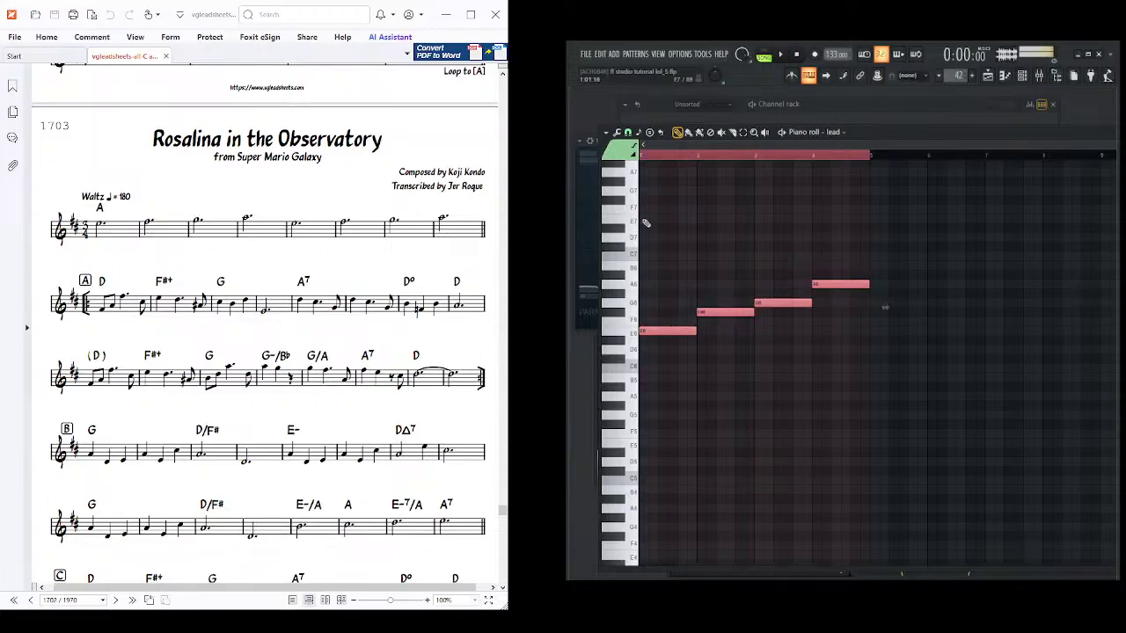
key("ctrl+b")
left_click_drag(901, 145, 1025, 145)
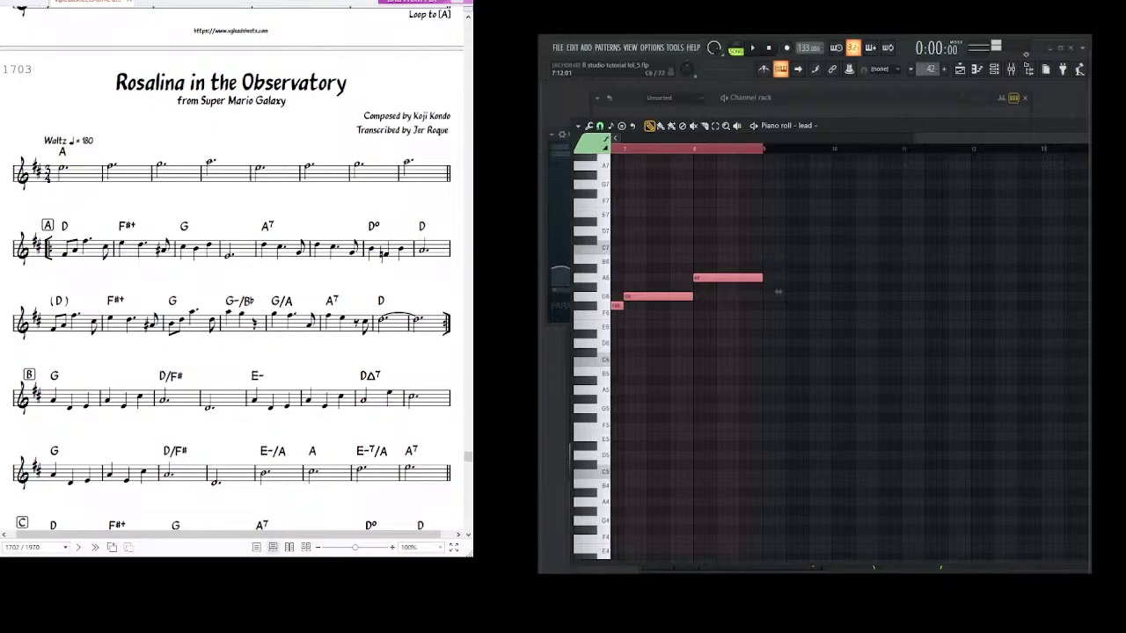
left_click(779, 290)
left_click_drag(766, 245, 643, 270)
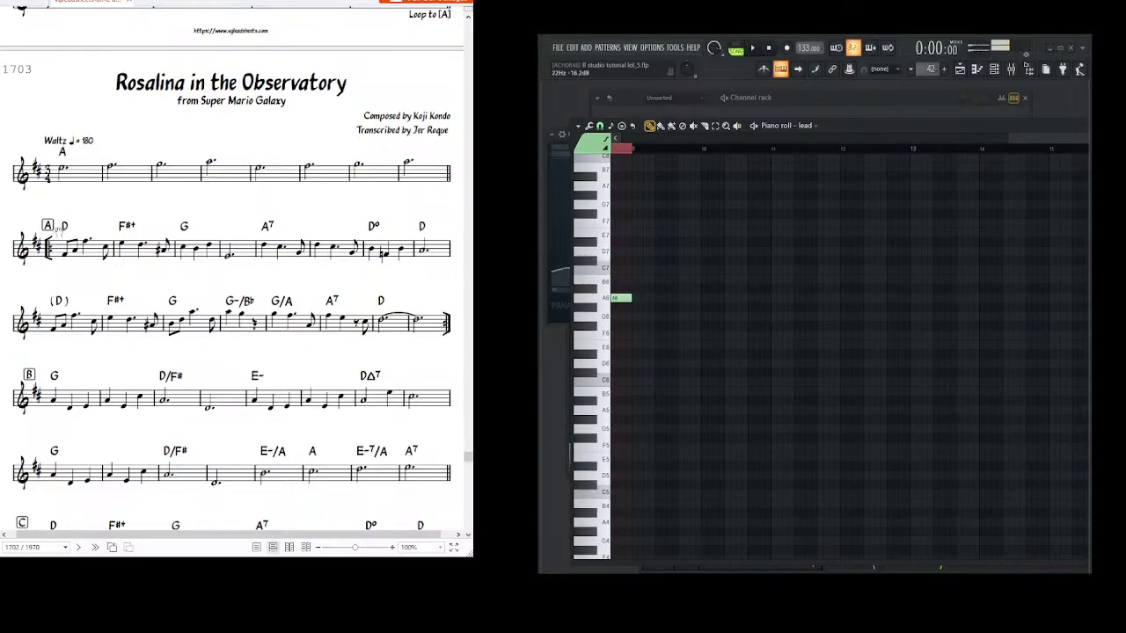
- Place an eighth-note F#5 at the start of bar 9, beginning section A, and enlarge the view around it
scroll(71, 238, "down", 2)
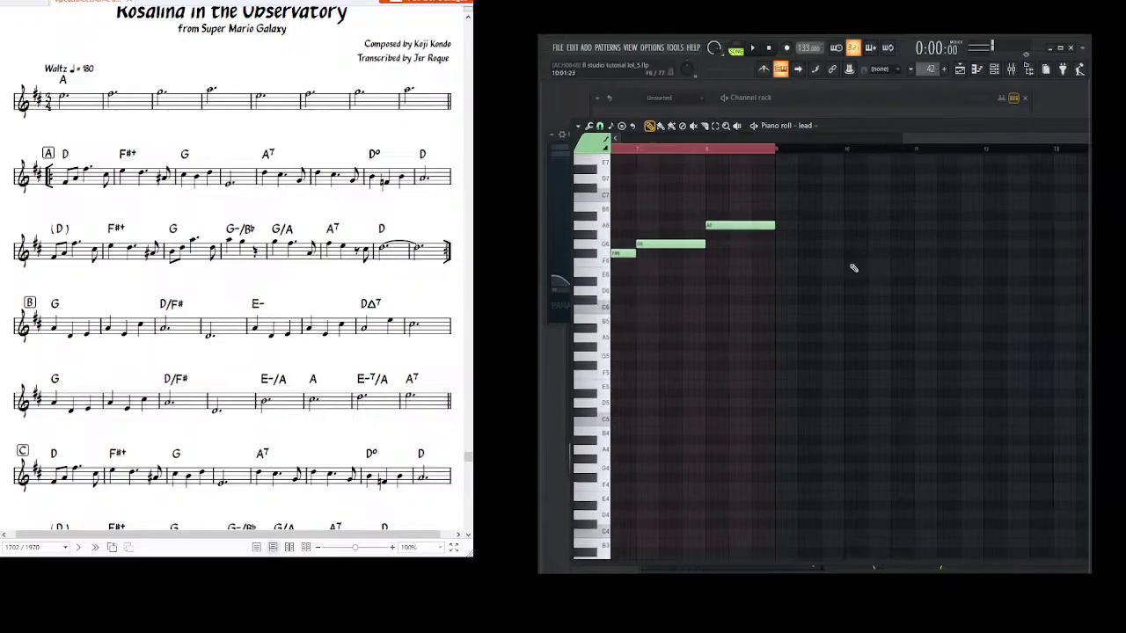
left_click_drag(854, 268, 709, 337)
mouse_move(734, 407)
left_mouse_down()
mouse_move(708, 377)
mouse_move(675, 367)
mouse_move(686, 355)
left_mouse_up()
left_click(699, 359)
scroll(704, 150, "up", 5)
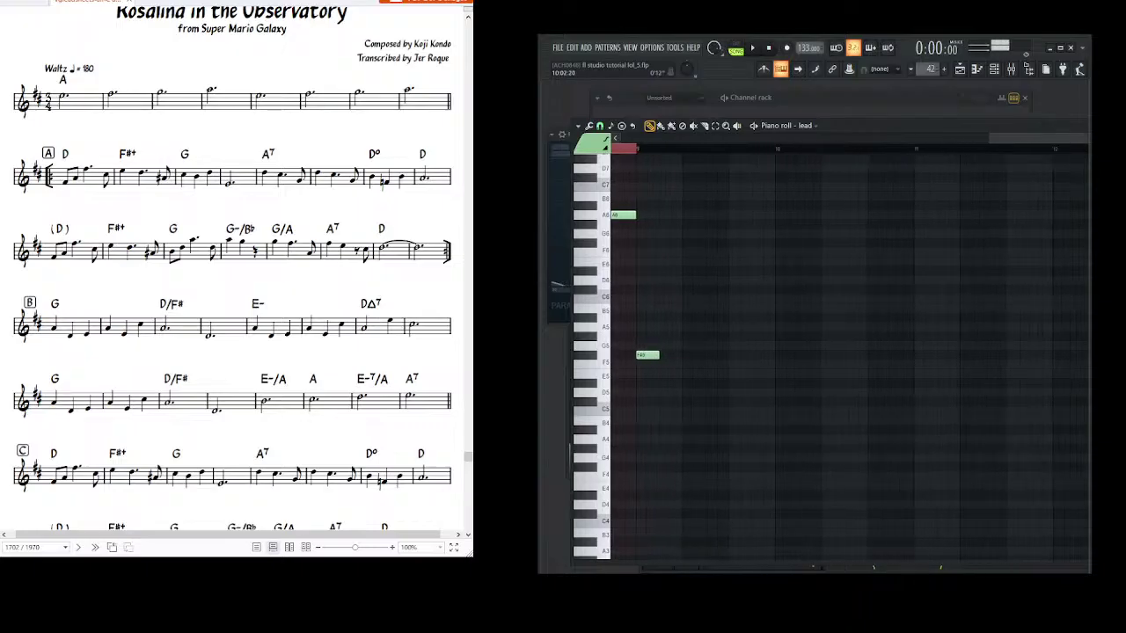
left_click(715, 126)
left_click(708, 164)
left_click_drag(706, 167, 734, 194)
left_click(650, 127)
left_click_drag(730, 364, 715, 378)
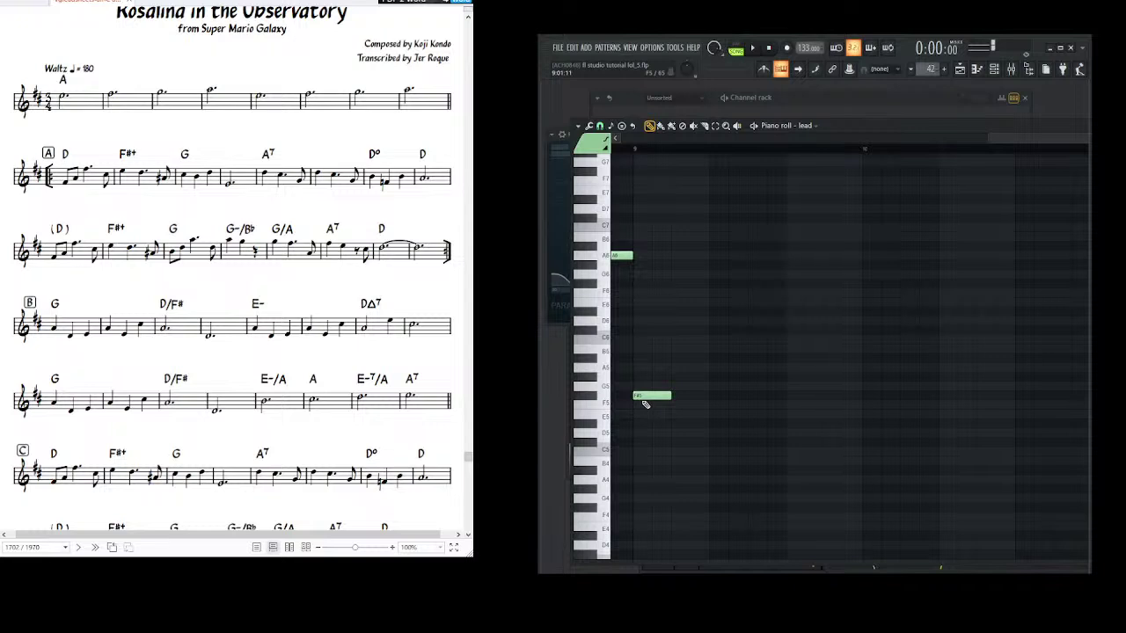
- Complete bar 9 with an A5, a dotted-quarter F#6 and an eighth-note C#6
left_click(675, 369)
scroll(681, 361, "up", 2)
mouse_move(691, 337)
left_mouse_down()
mouse_move(709, 344)
mouse_move(713, 324)
mouse_move(674, 331)
mouse_move(764, 338)
mouse_move(661, 338)
left_mouse_up()
left_click(716, 335)
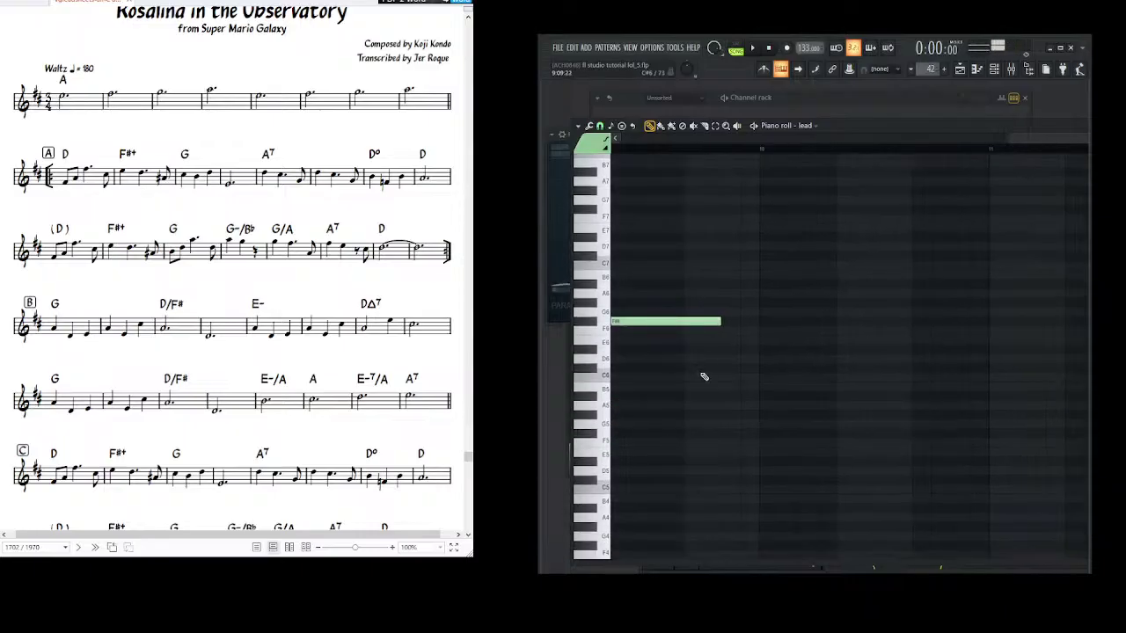
left_click(721, 369)
left_click_drag(831, 369, 762, 377)
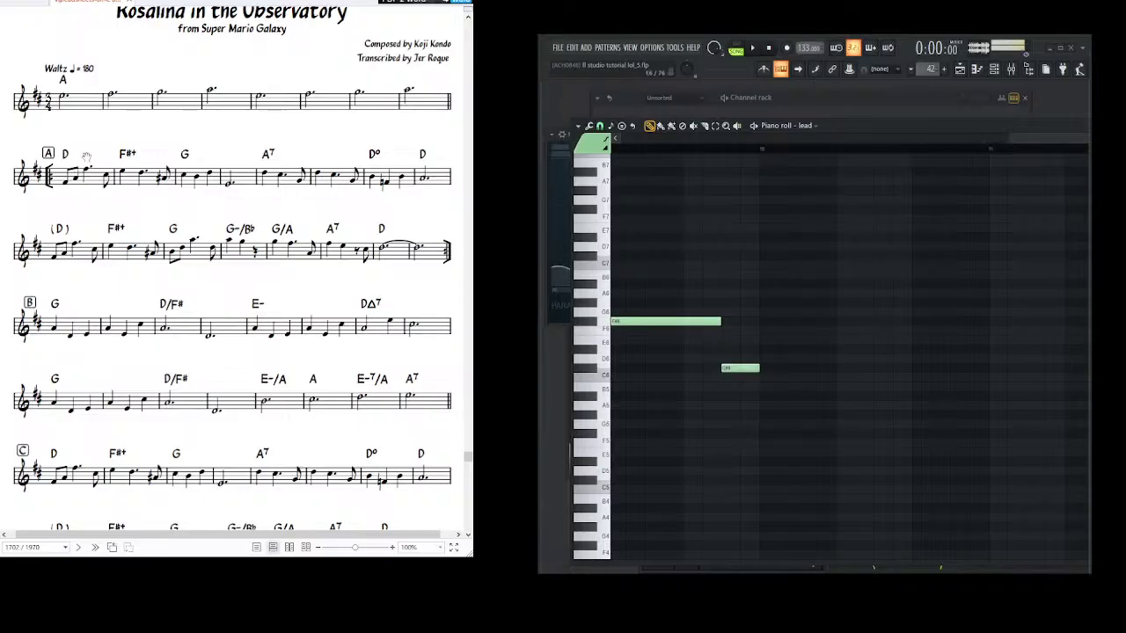
- Fill bar 10 with an E6, a dotted-quarter D6 and an eighth-note A#5
left_click_drag(792, 344, 684, 377)
left_click(727, 348)
scroll(695, 355, "right", 2)
left_click(679, 367)
left_click(684, 398)
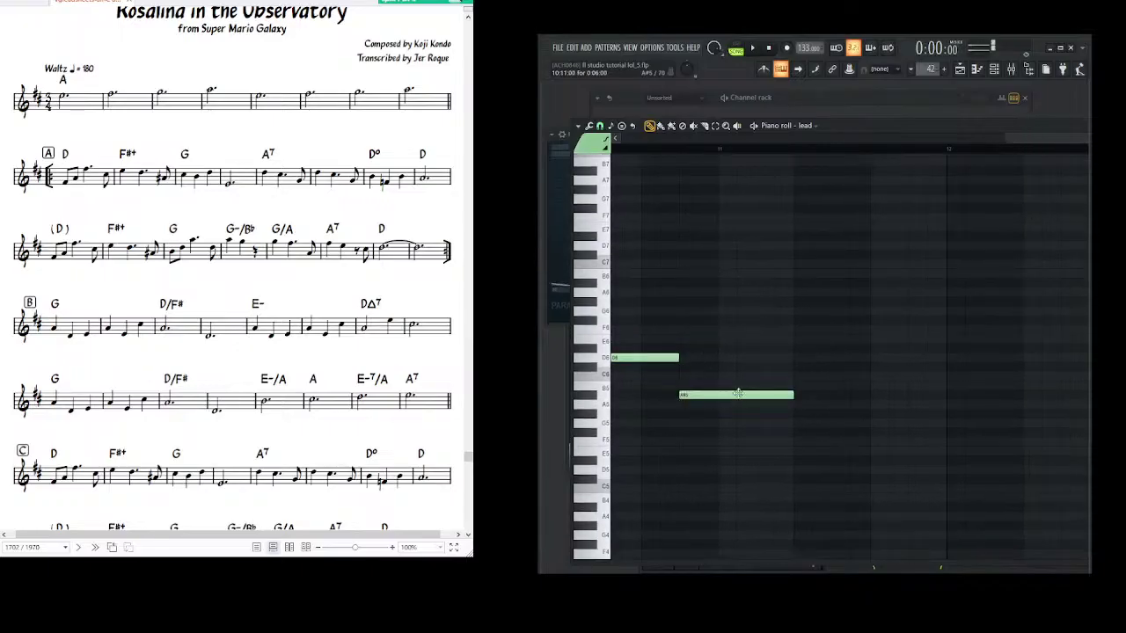
left_click_drag(788, 395, 716, 396)
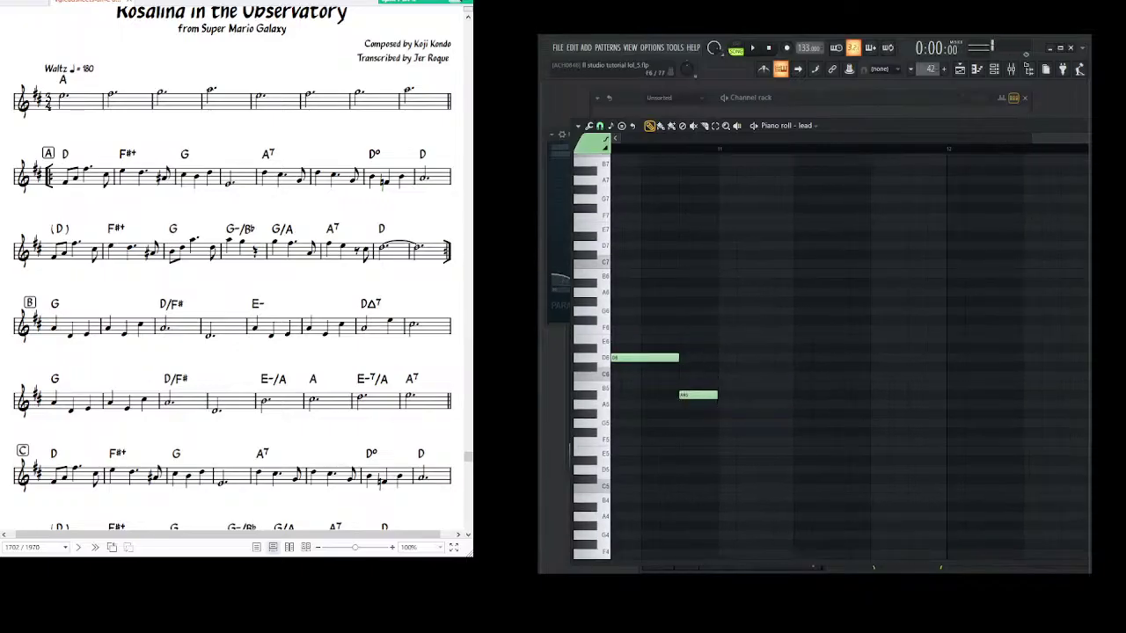
- Fill bar 11 with the notes C#6, B5 and D6, making the C#6 a quarter note
scroll(676, 323, "right", 3)
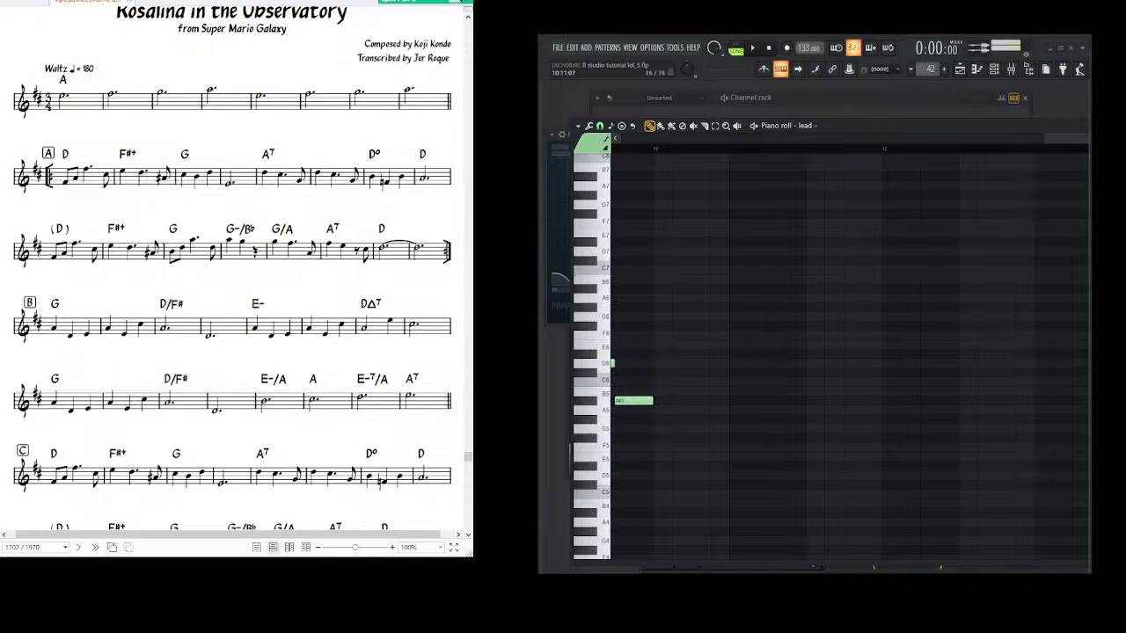
left_click(668, 373)
left_click_drag(692, 373, 712, 372)
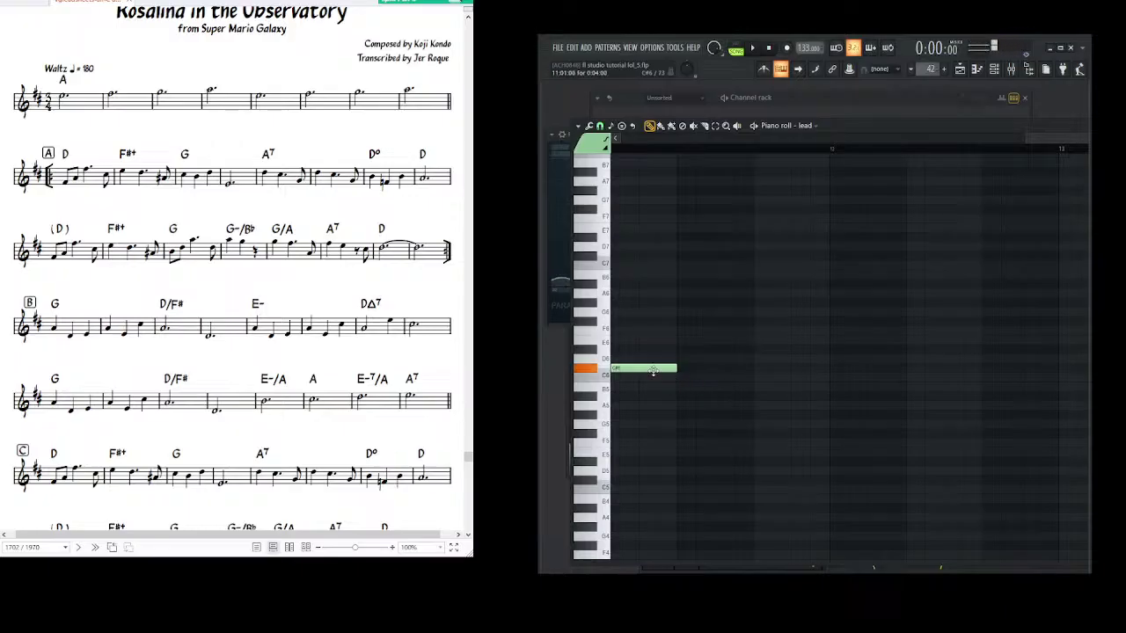
left_click(686, 386)
left_click_drag(758, 366, 759, 356)
- Enter an E5 note lasting the whole of bar 12
left_click_drag(829, 345, 693, 334)
left_click_drag(571, 313, 556, 312)
left_click_drag(786, 363, 717, 333)
mouse_move(633, 412)
left_mouse_down()
mouse_move(633, 398)
mouse_move(634, 408)
mouse_move(850, 408)
mouse_move(773, 399)
left_mouse_up()
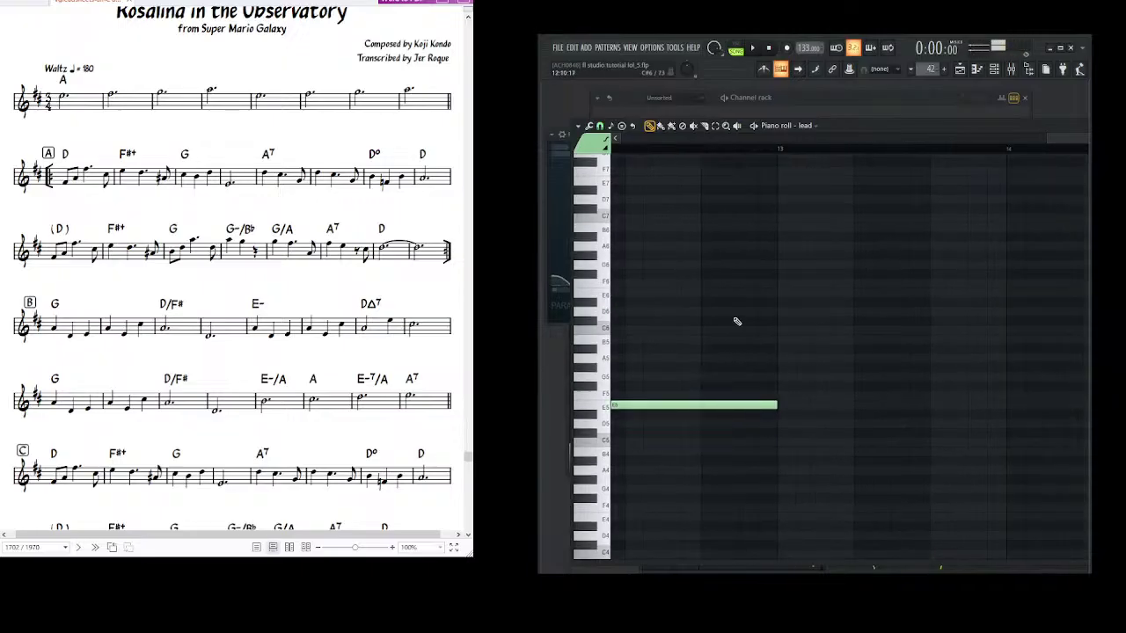
- Begin bar 13 with a quarter-note D6 followed by a dotted-quarter C#6
scroll(731, 329, "right", 5)
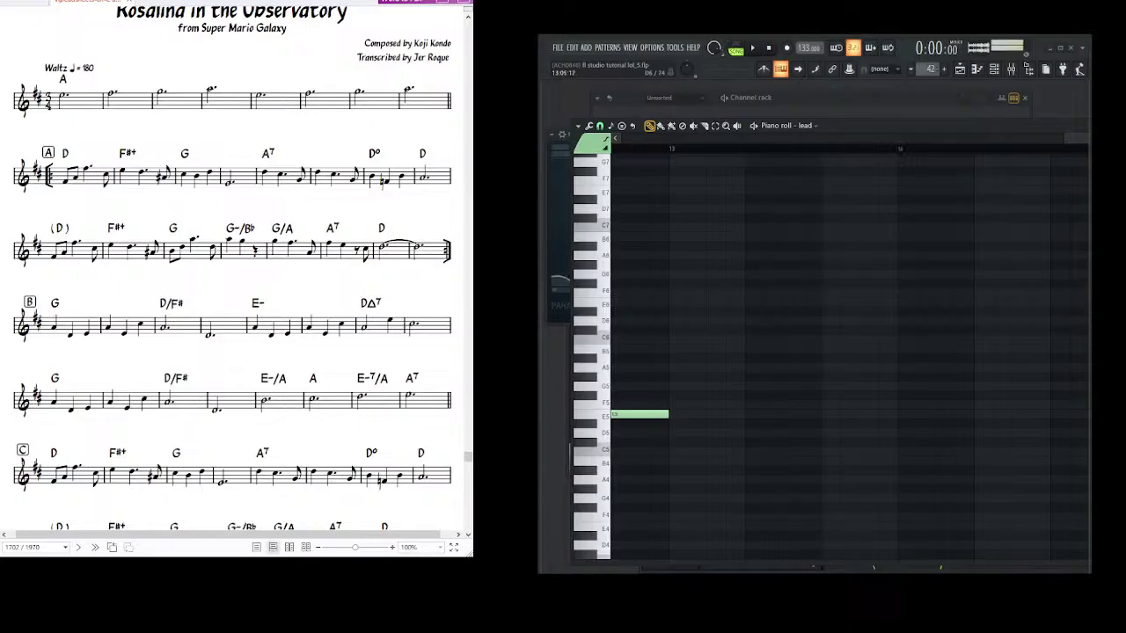
scroll(730, 354, "up", 1)
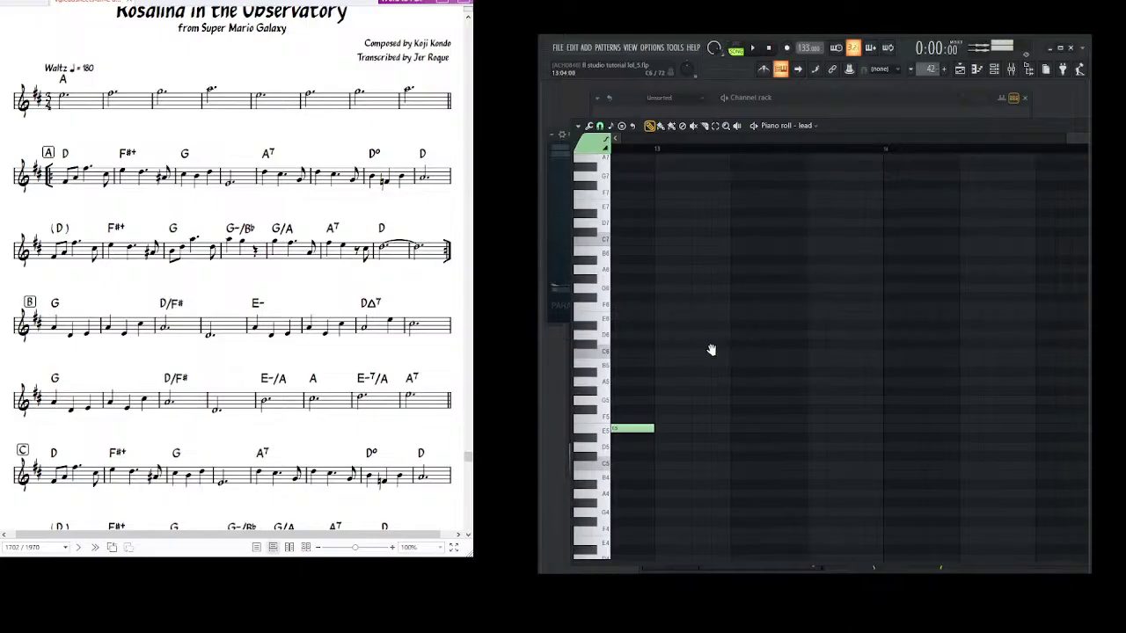
scroll(704, 352, "left", 1)
scroll(695, 354, "up", 1)
left_click(675, 341)
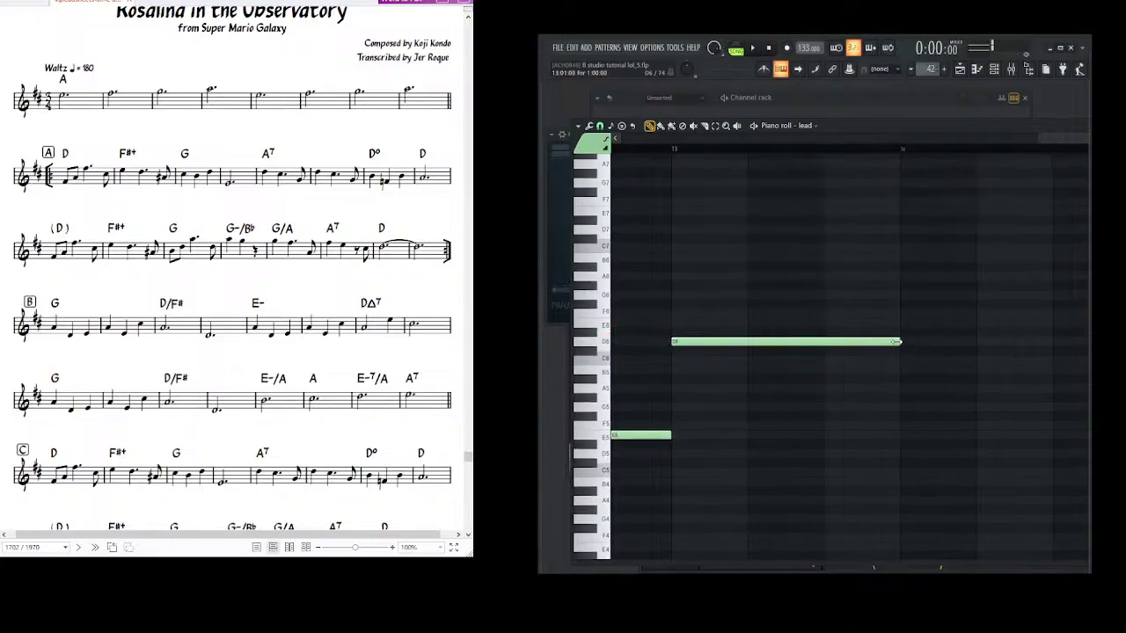
left_click_drag(896, 341, 836, 375)
left_click(753, 358)
scroll(796, 361, "right", 2)
scroll(796, 361, "up", 1)
scroll(754, 365, "right", 2)
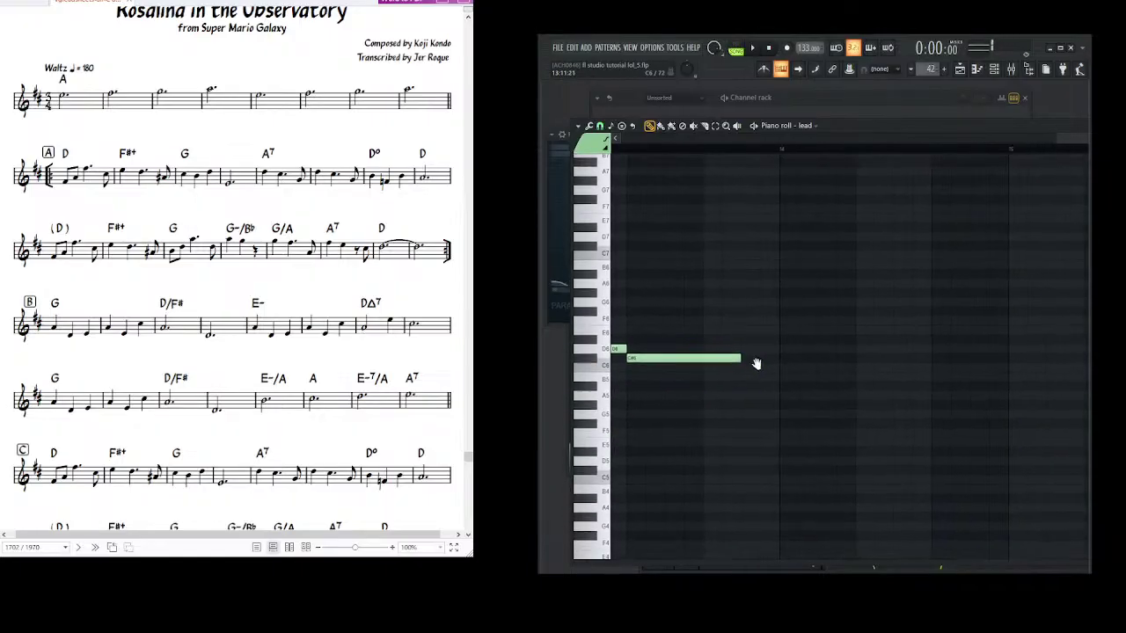
- Finish bar 13 with an eighth-note G5 after the dotted-quarter C#6
scroll(763, 369, "right", 1)
scroll(735, 360, "down", 1)
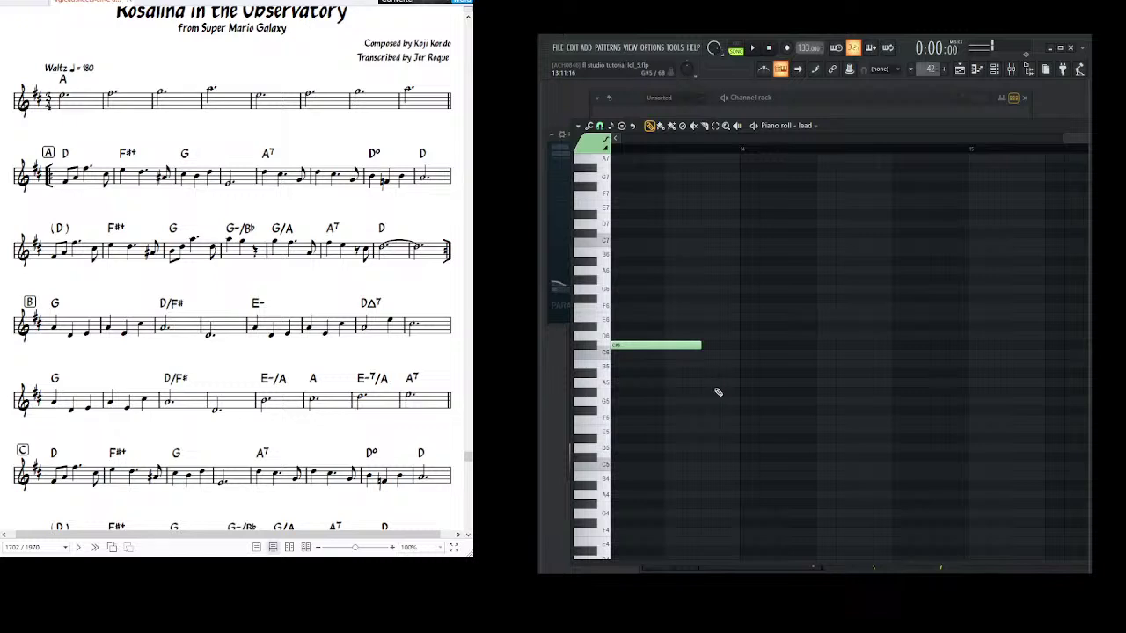
left_click(713, 402)
left_click_drag(815, 401, 740, 402)
scroll(748, 367, "up", 1)
scroll(766, 367, "left", 1)
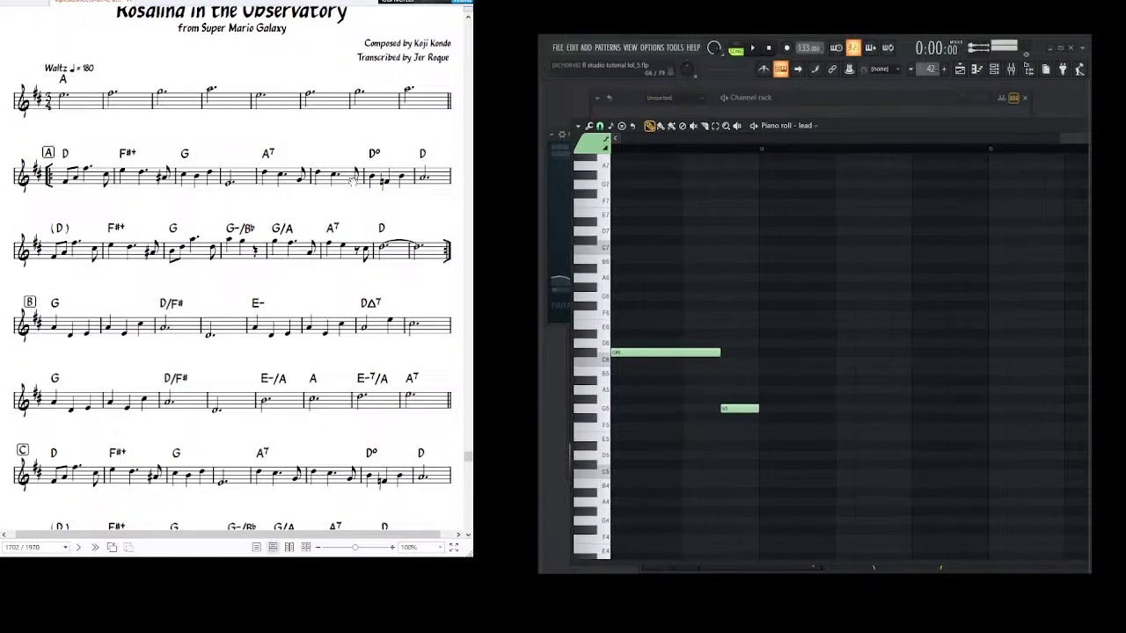
- Fill bar 14 with a quarter-note D6, a dotted-quarter C#6 and an eighth-note G5
scroll(716, 352, "right", 1)
scroll(716, 351, "up", 1)
left_click(725, 351)
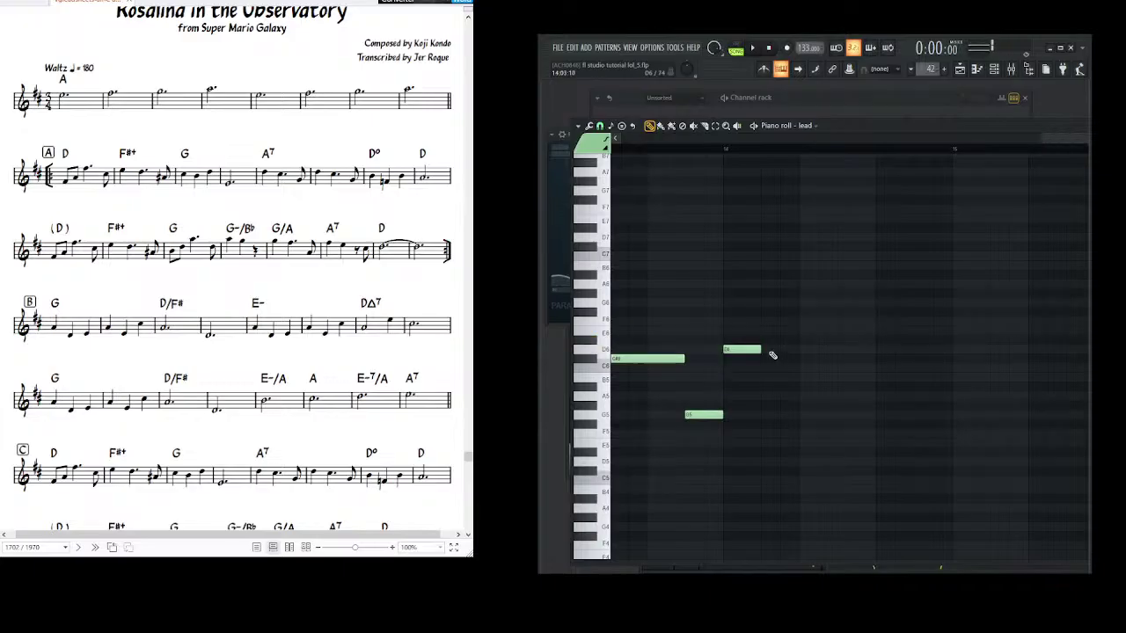
left_click_drag(758, 351, 796, 353)
left_click(803, 360)
left_click_drag(873, 362, 780, 380)
scroll(757, 387, "right", 3)
scroll(721, 409, "down", 2)
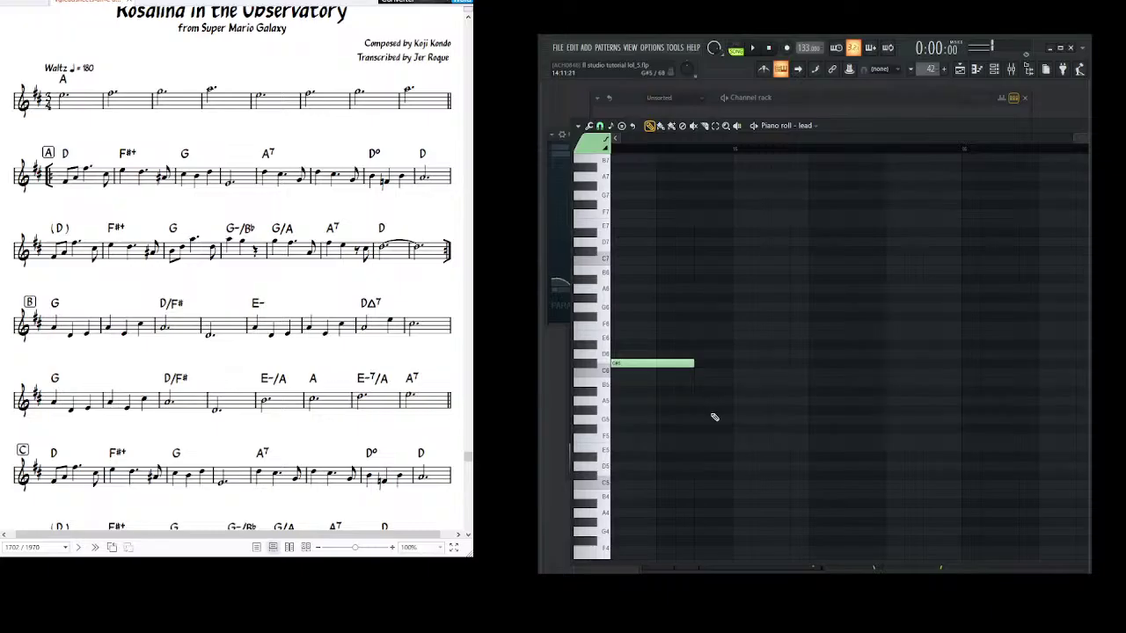
left_click(712, 420)
left_click_drag(732, 421, 728, 422)
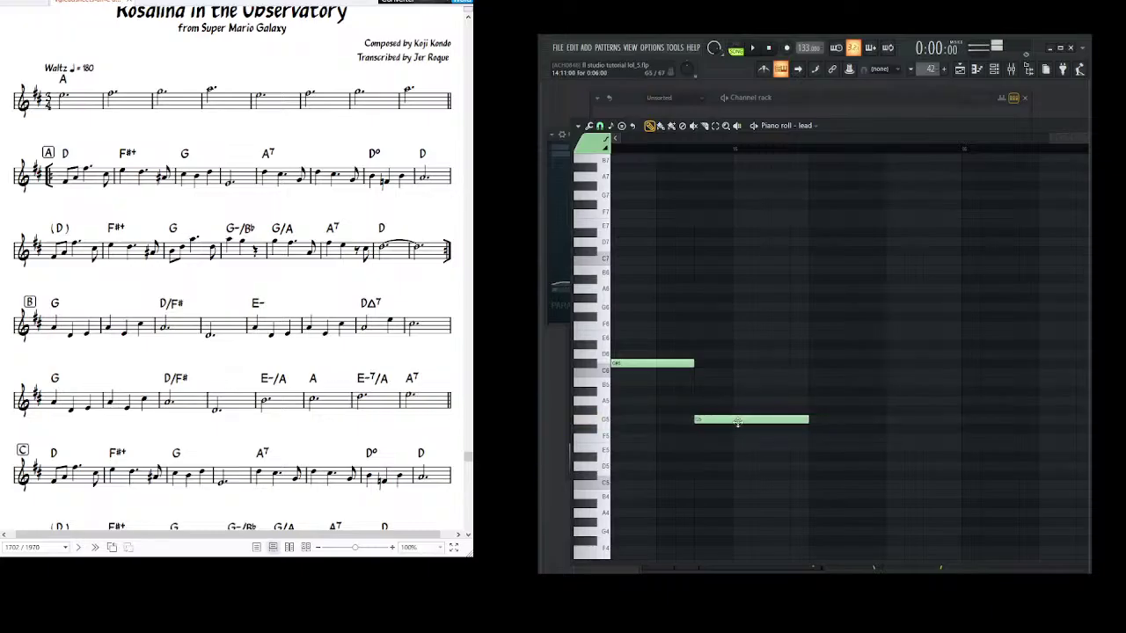
left_click_drag(811, 420, 731, 421)
- Fill bar 15 with the quarter notes B5, F5 and B5
scroll(769, 384, "right", 3)
scroll(769, 384, "up", 2)
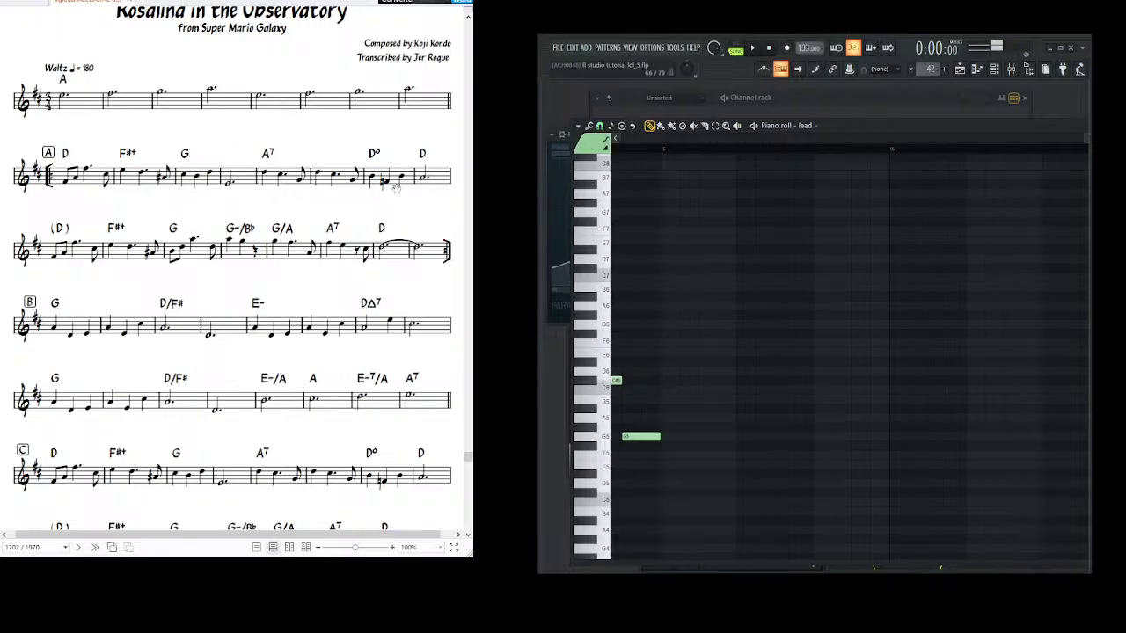
left_click(664, 399)
left_click_drag(701, 400, 736, 400)
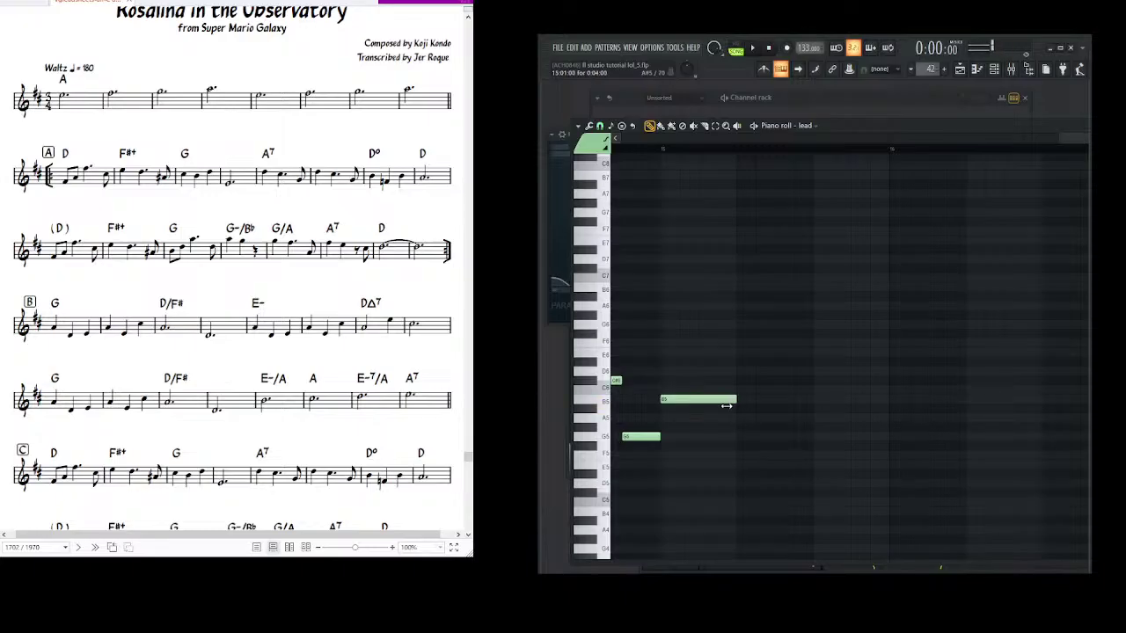
left_click(745, 456)
left_click(816, 400)
- Enter an A5 note lasting the whole of bar 16
scroll(817, 402, "right", 3)
scroll(735, 403, "right", 2)
left_click(765, 414)
scroll(766, 415, "right", 4)
left_click_drag(700, 414, 846, 416)
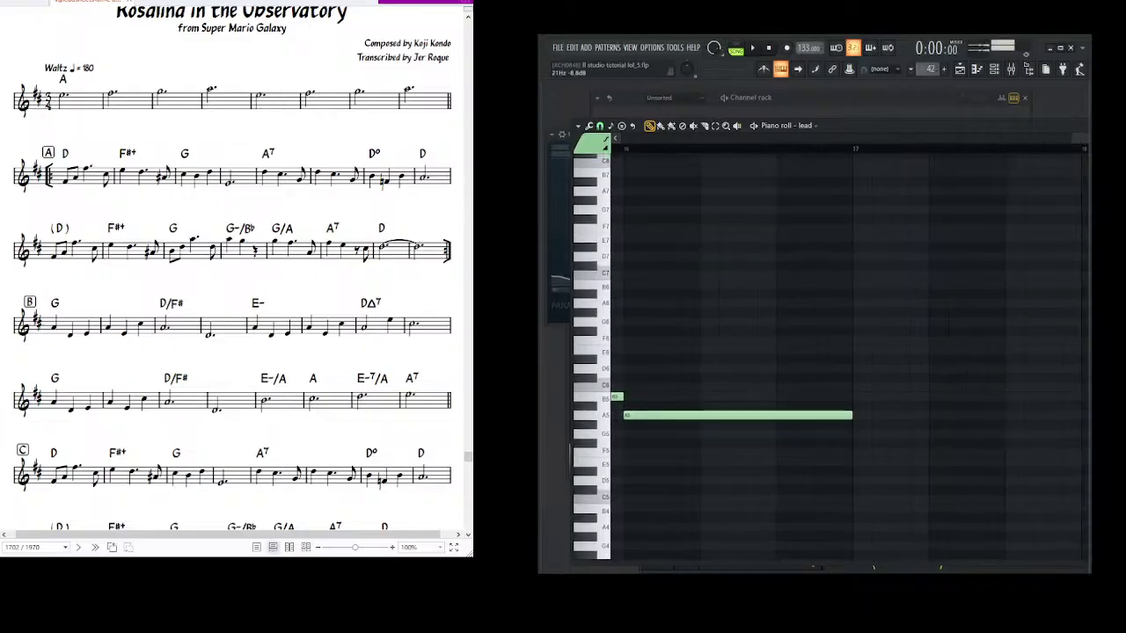
- Begin bar 17 with an eighth-note F#5 followed by an eighth-note A5
scroll(706, 291, "right", 3)
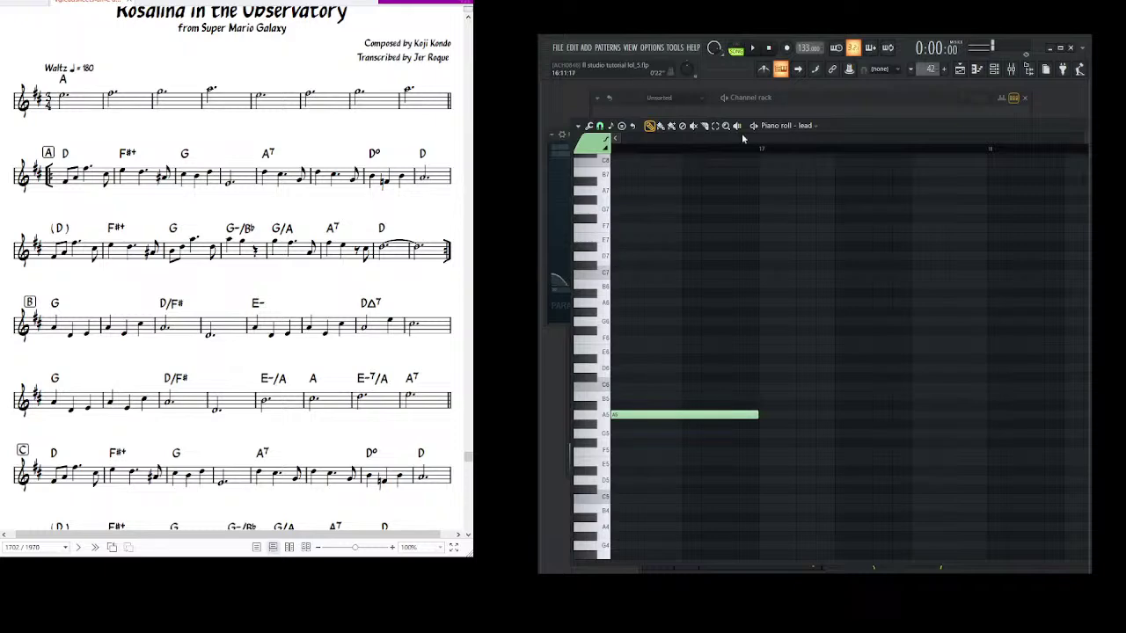
scroll(739, 138, "down", 8)
scroll(740, 138, "up", 8)
scroll(851, 138, "down", 7)
left_click_drag(621, 138, 1001, 139)
scroll(792, 206, "right", 1)
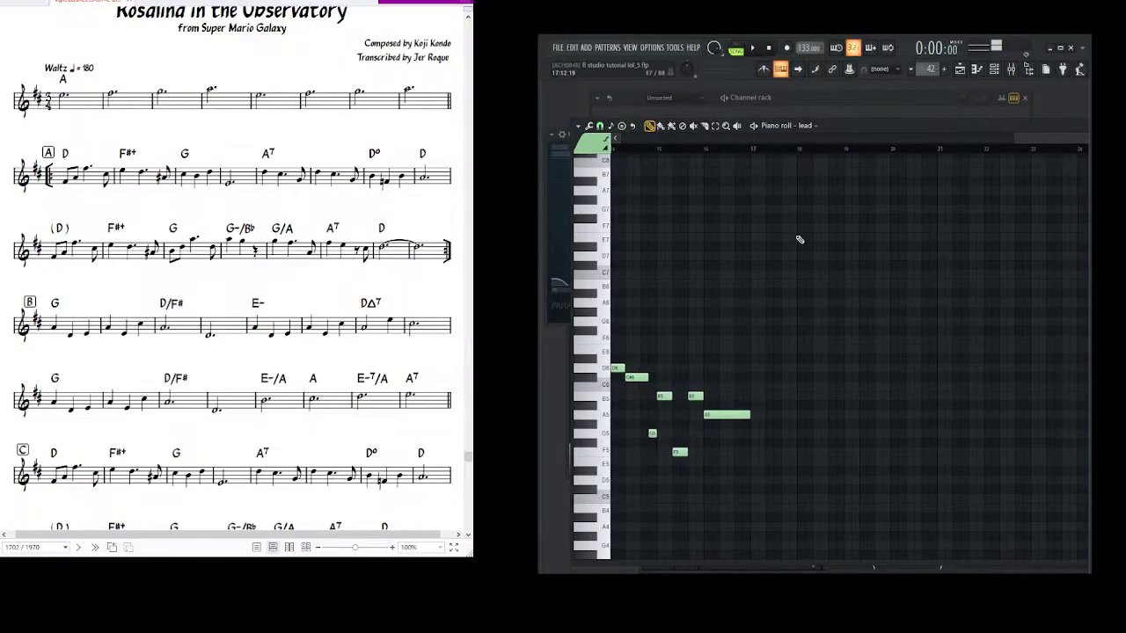
left_click_drag(731, 276, 665, 235)
scroll(783, 138, "up", 3)
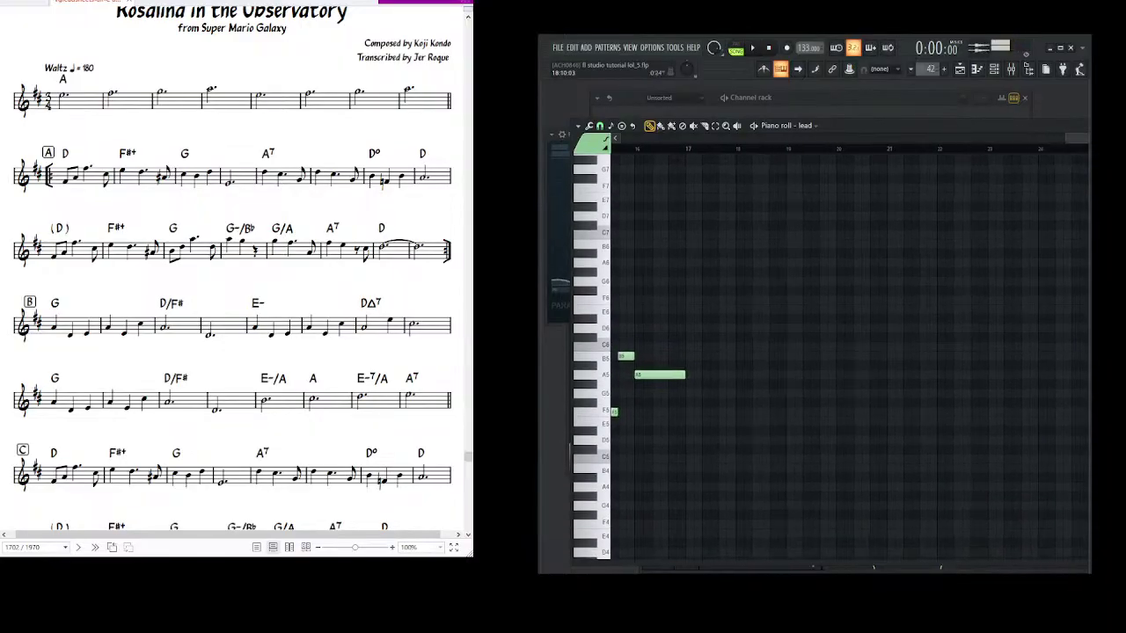
left_click_drag(783, 309, 804, 299)
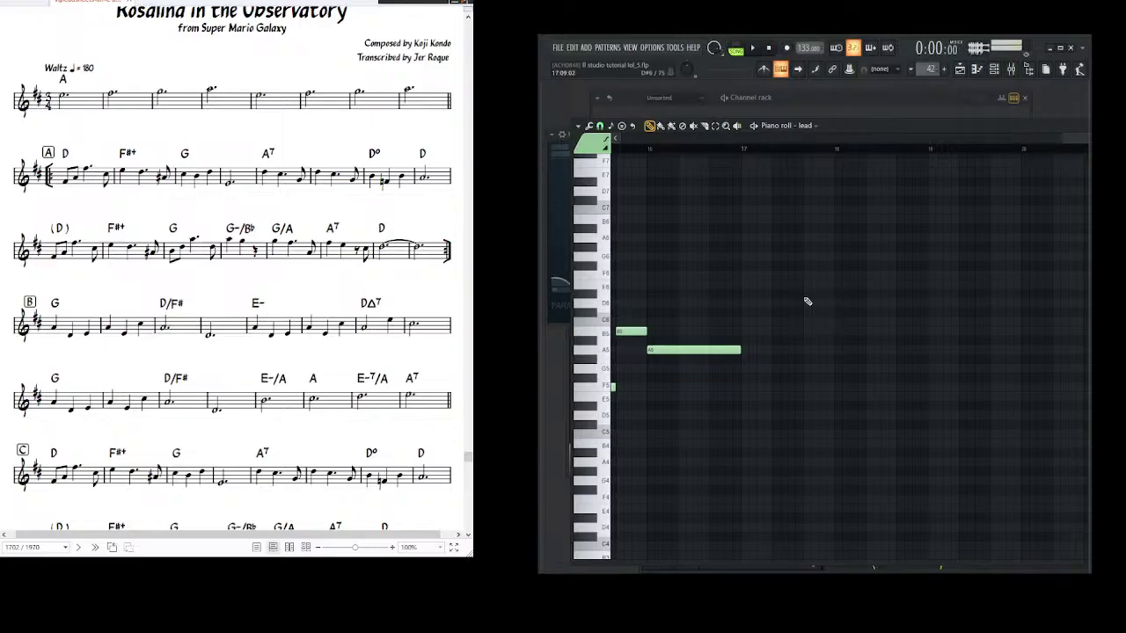
scroll(819, 320, "right", 1)
left_click_drag(780, 340, 749, 323)
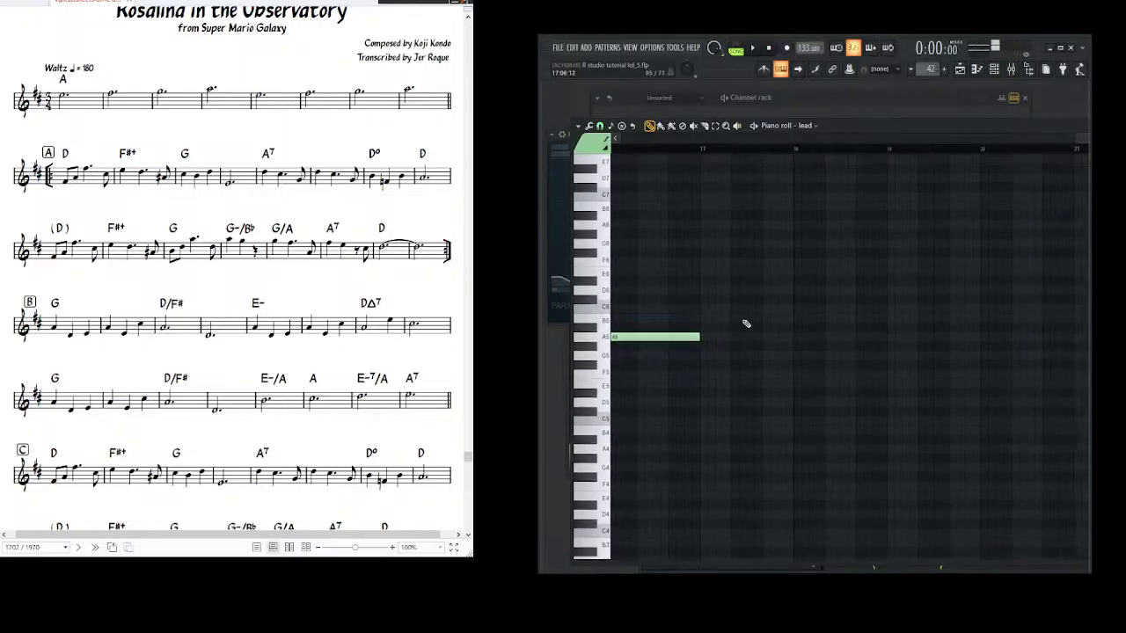
left_click(708, 363)
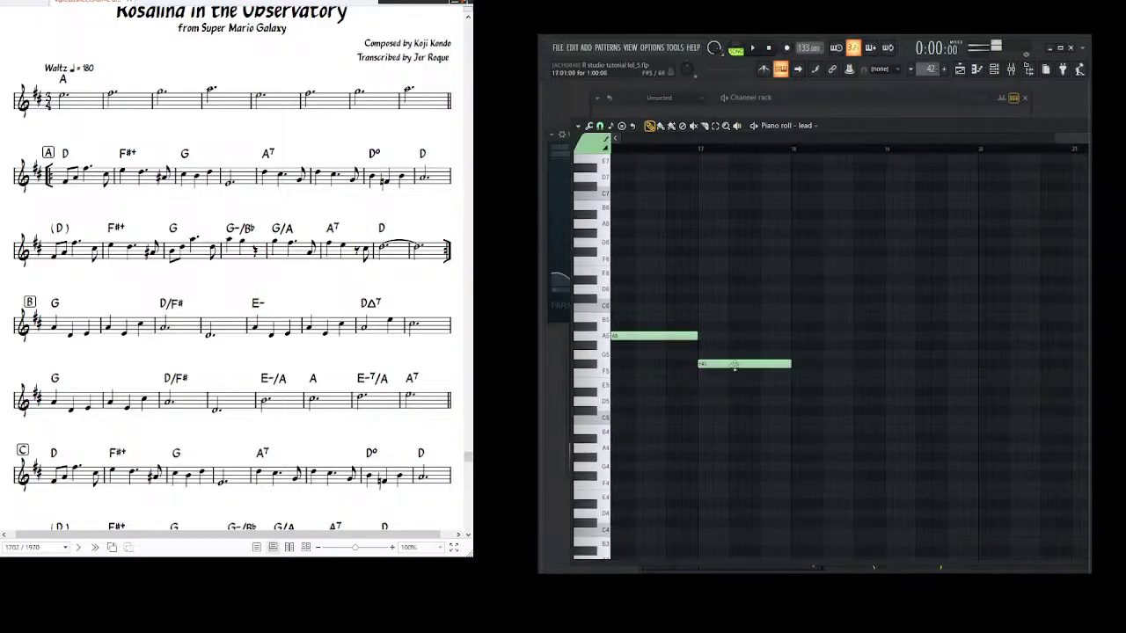
scroll(769, 394, "up", 1)
scroll(770, 394, "right", 1)
scroll(765, 176, "up", 3)
left_click_drag(741, 193, 862, 243)
left_click_drag(875, 438, 724, 447)
left_click(729, 407)
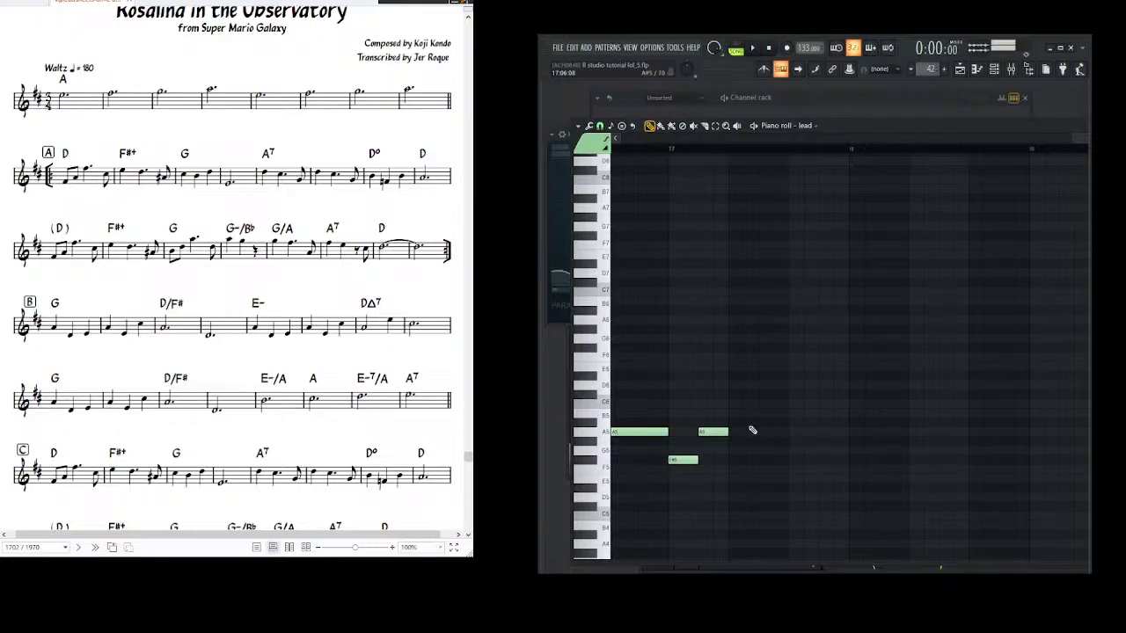
- Complete bar 17 with a dotted-quarter F#6 and an eighth-note C#6
left_click(730, 348)
left_click_drag(756, 348, 819, 372)
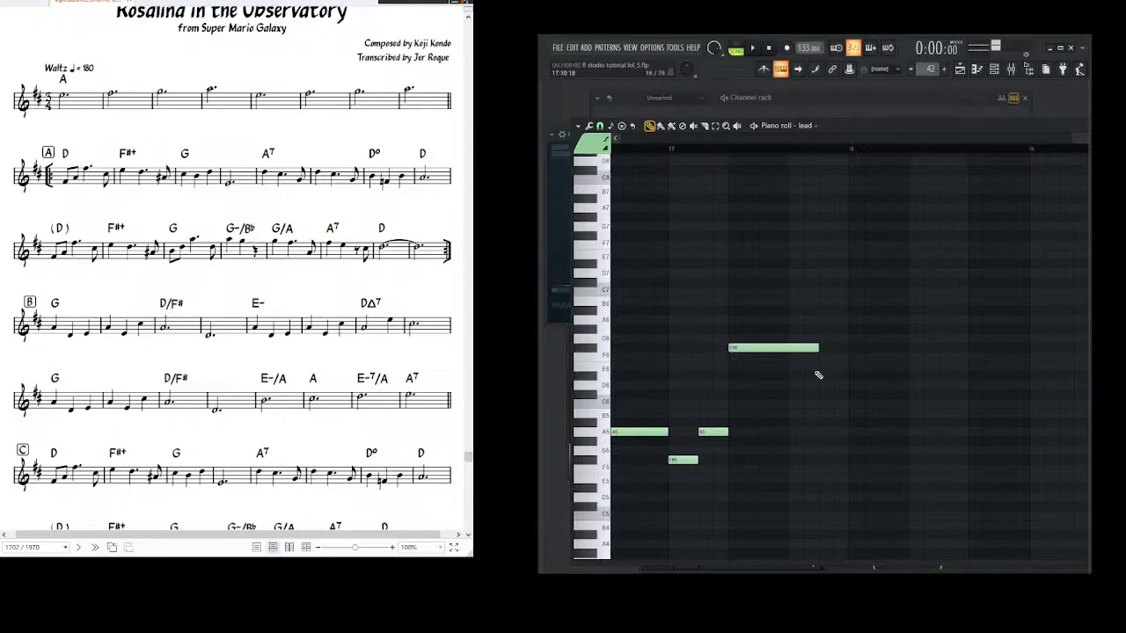
left_click(767, 405)
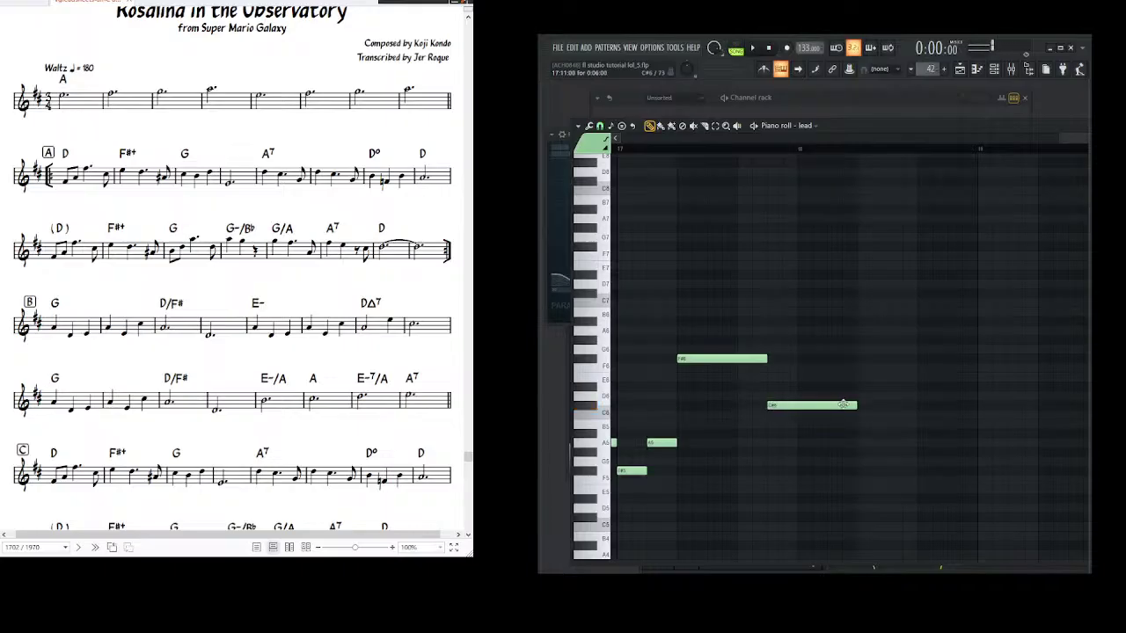
left_click_drag(854, 405, 797, 406)
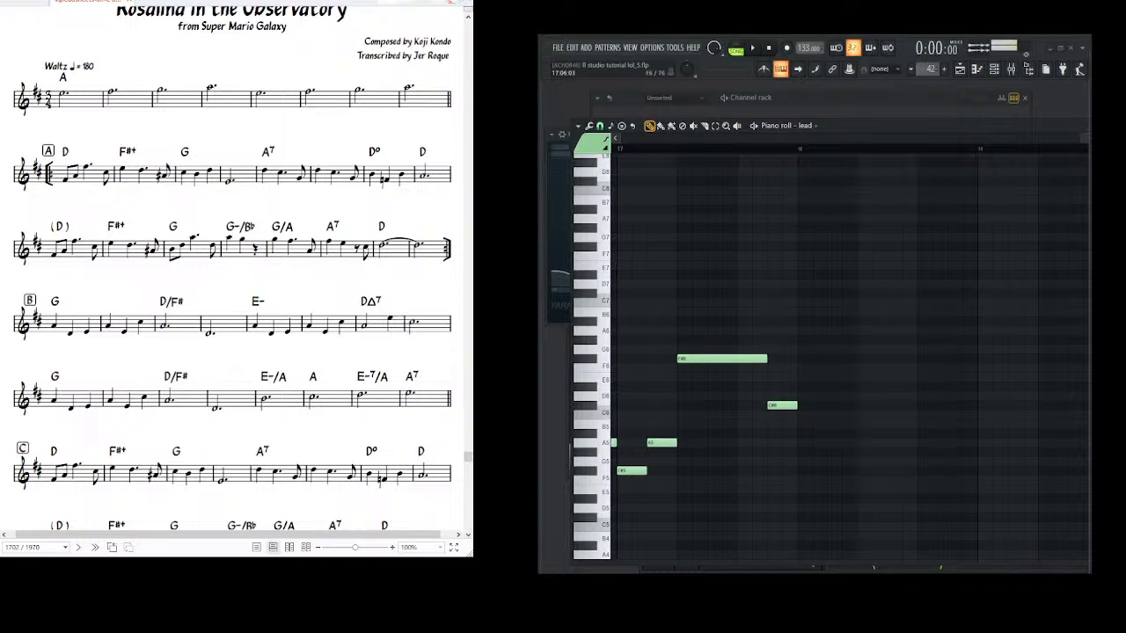
- Place an E6 note at the start of bar 18
left_click_drag(693, 380, 577, 389)
left_click(691, 385)
left_click(720, 404)
left_click_drag(741, 404, 794, 405)
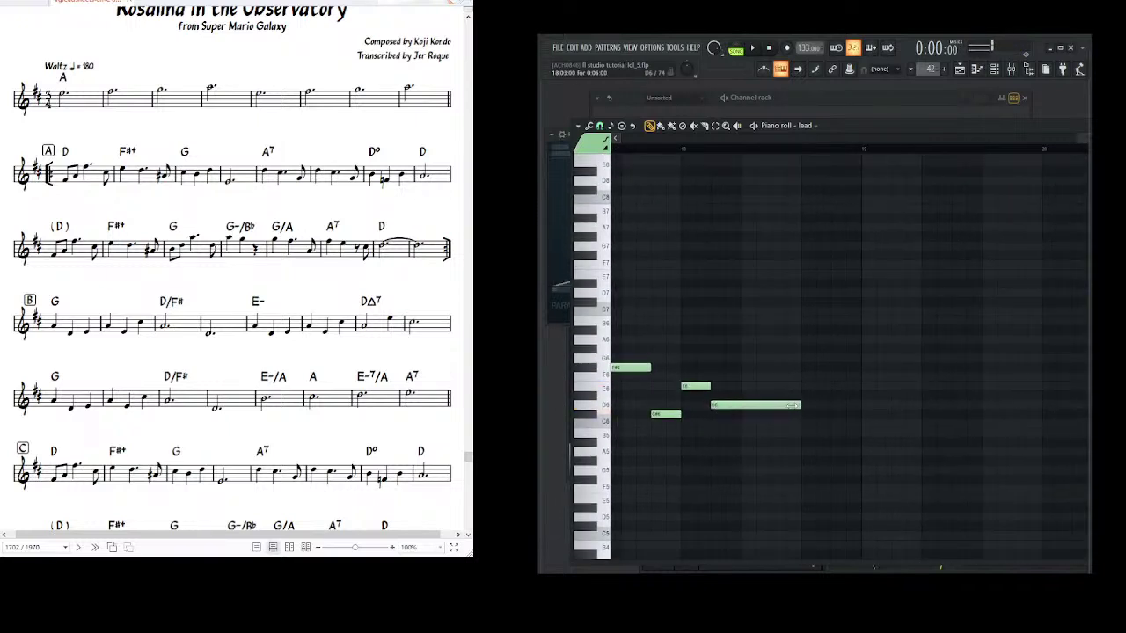
right_click(760, 406)
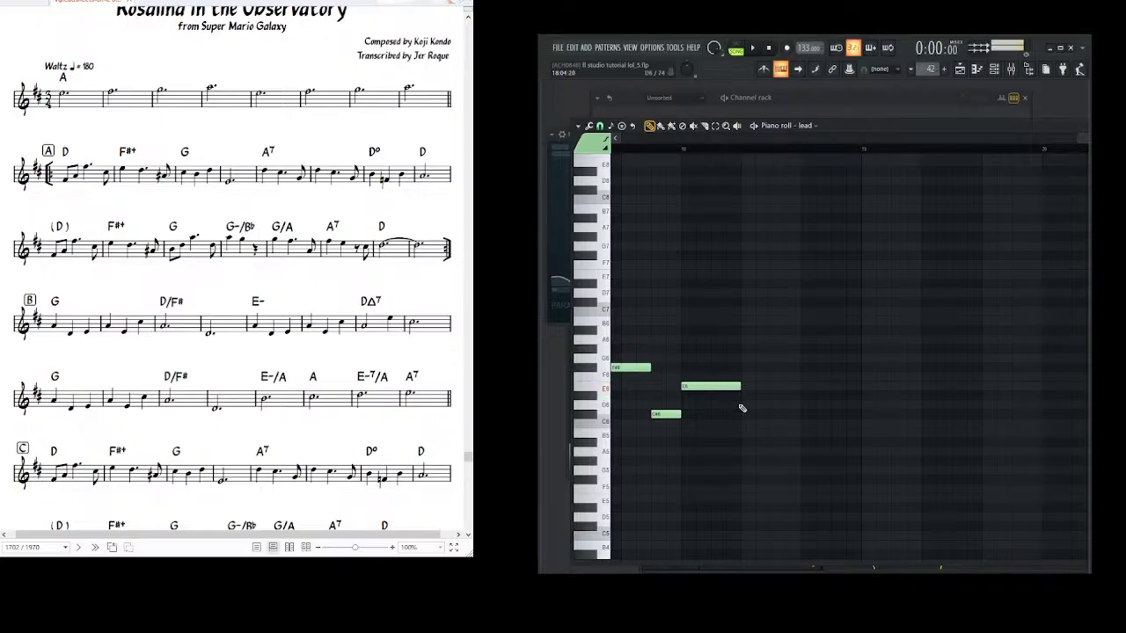
- Complete bar 18 after the quarter-note E6 with a dotted-quarter D6 and an eighth-note A#5
left_click(745, 406)
left_click_drag(797, 406, 827, 407)
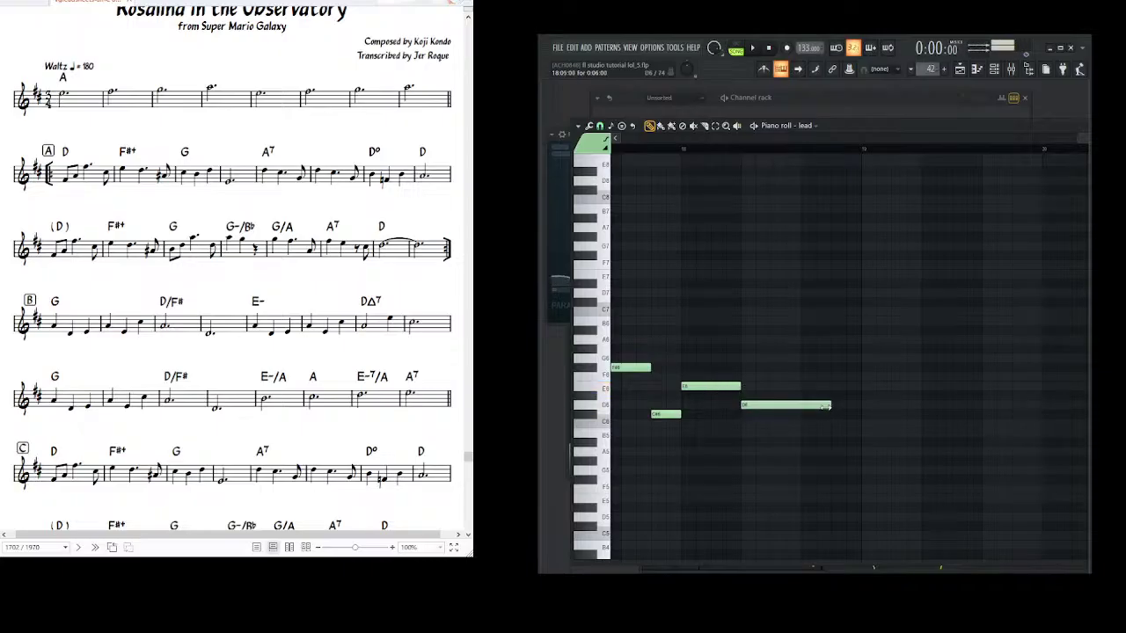
scroll(872, 416, "right", 2)
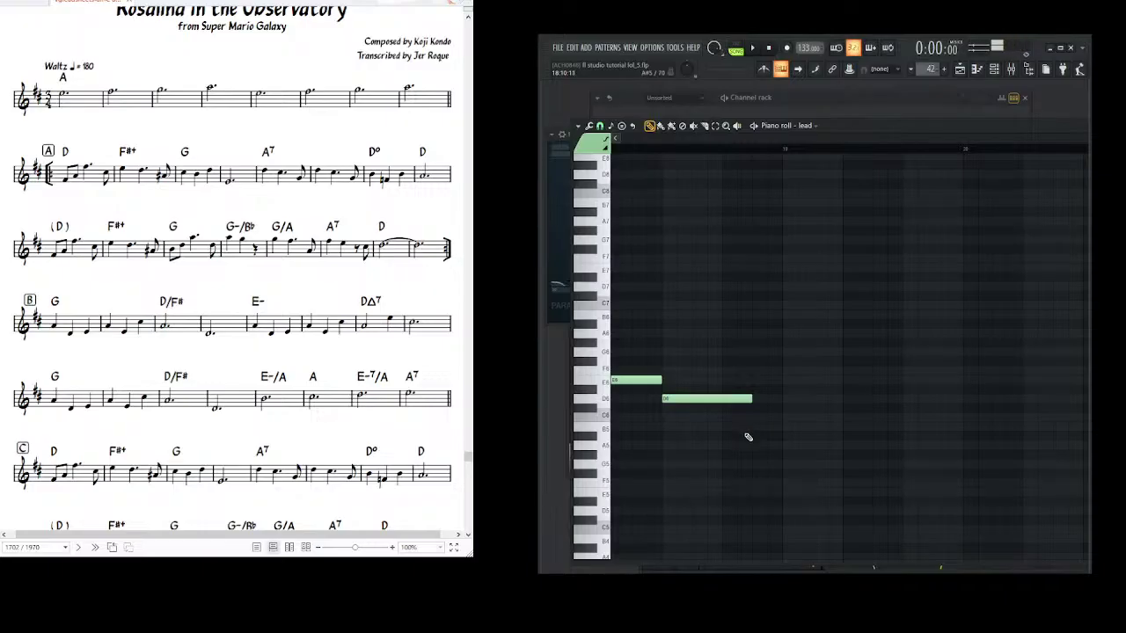
left_click(747, 435)
left_click_drag(842, 435, 779, 436)
- Begin bar 19 with an eighth-note B5 followed by an eighth-note D6
scroll(742, 402, "right", 2)
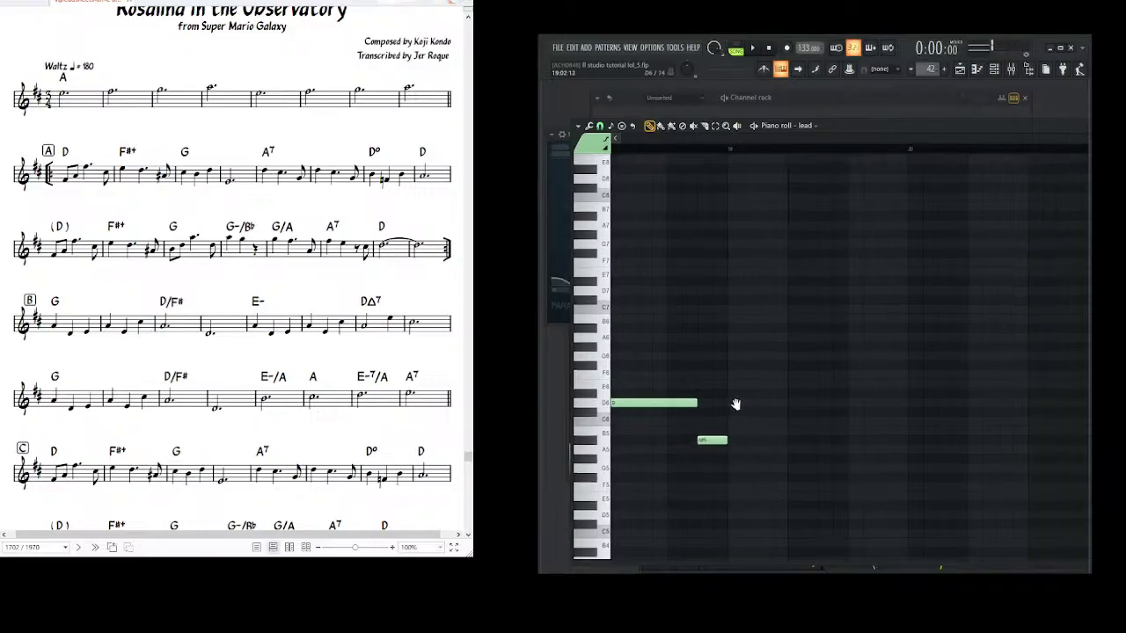
scroll(742, 402, "right", 1)
scroll(685, 438, "up", 1)
left_click(686, 447)
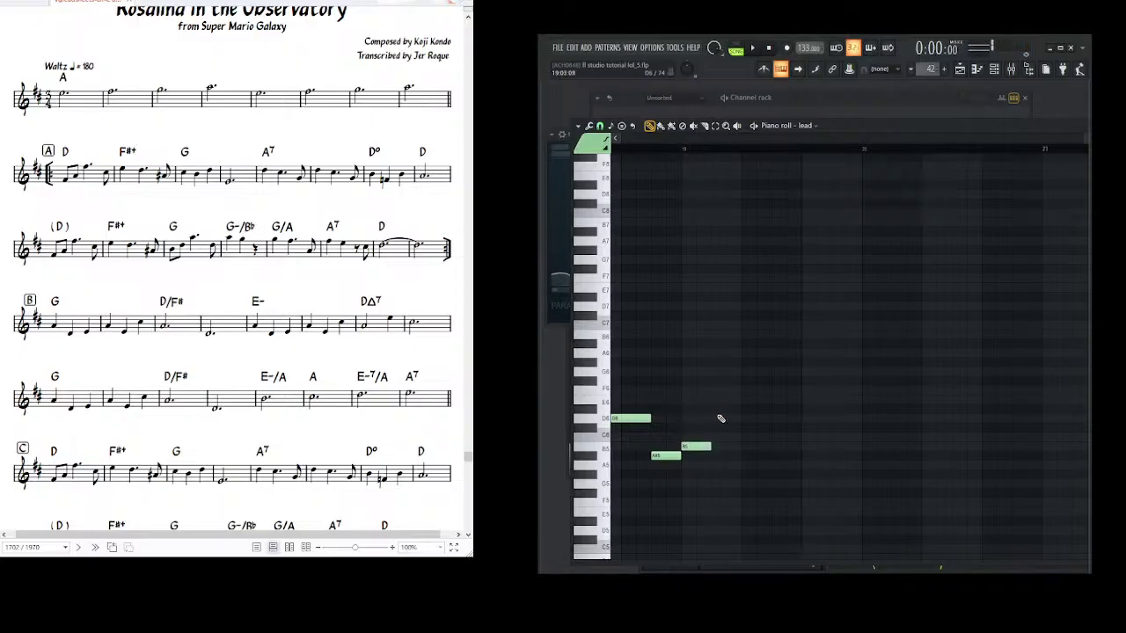
left_click(714, 419)
- Complete bar 19 with a dotted-quarter A6 and an eighth-note D6
left_click(737, 354)
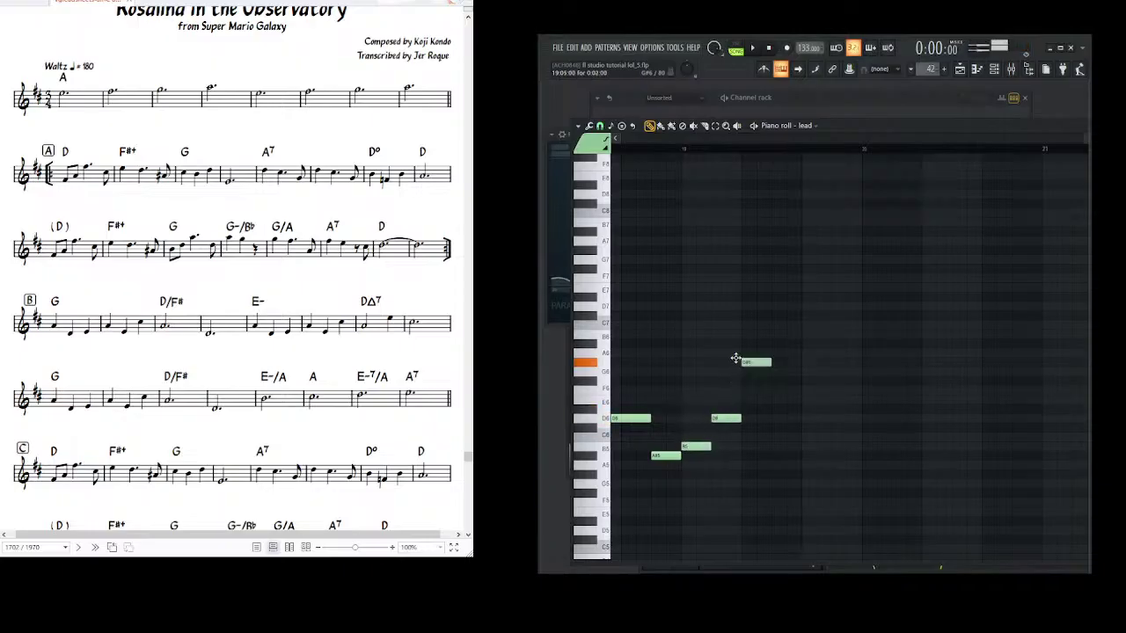
scroll(717, 402, "right", 2)
scroll(717, 402, "up", 2)
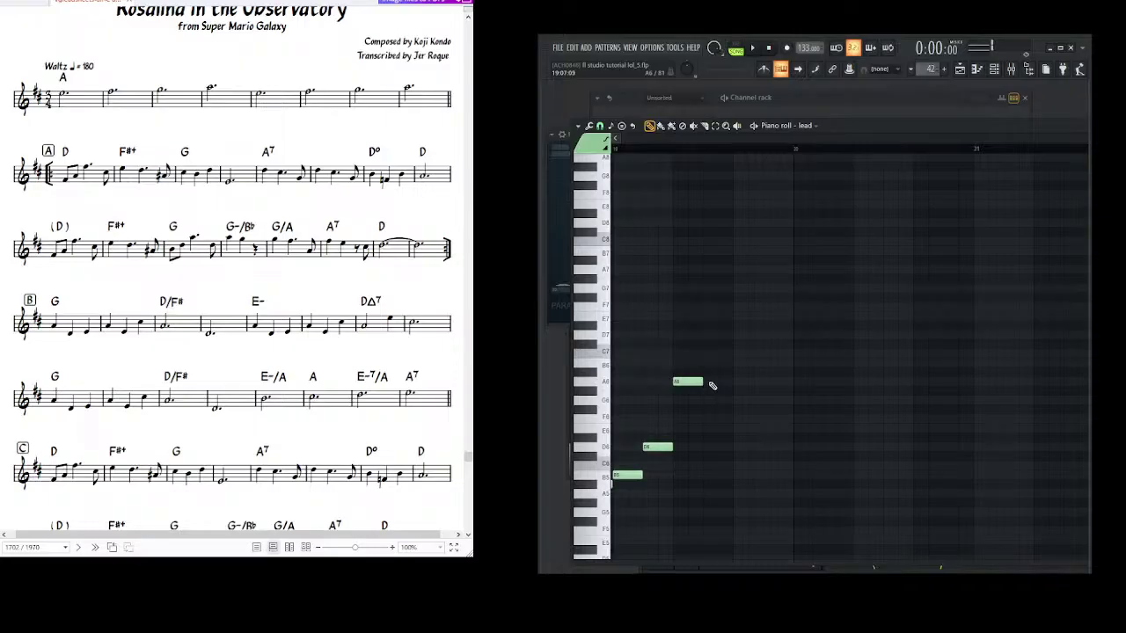
left_click_drag(704, 381, 762, 382)
scroll(713, 433, "right", 1)
left_click(717, 445)
left_click_drag(805, 444, 749, 444)
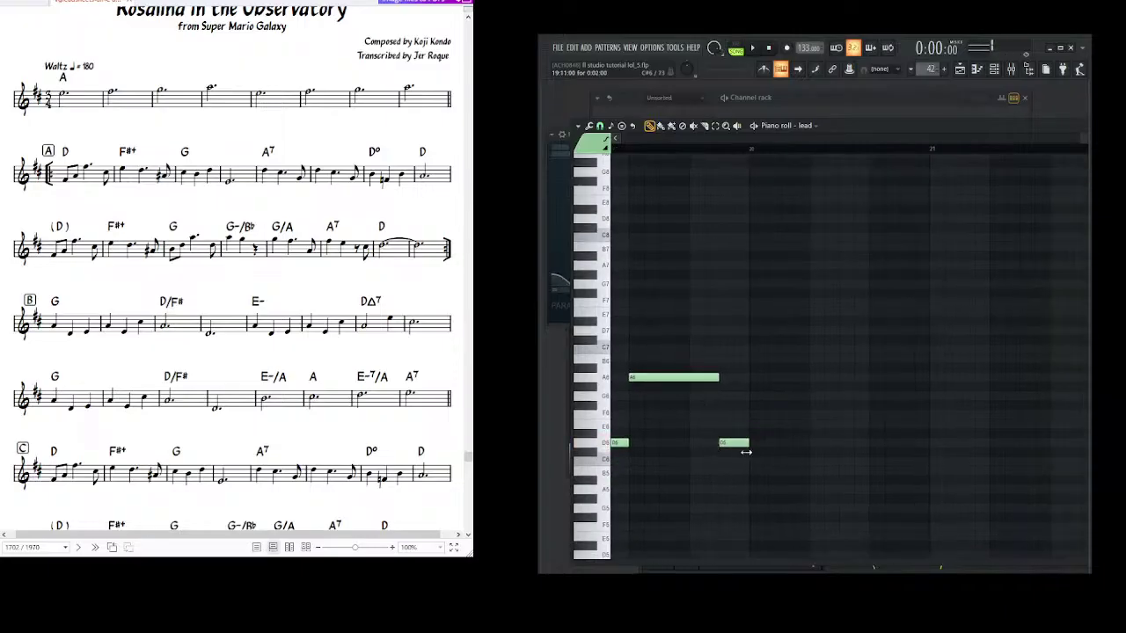
- Enter the quarter notes A6 and G6 on the first two beats of bar 20
scroll(754, 428, "up", 1)
scroll(710, 408, "right", 1)
left_click(709, 406)
scroll(717, 418, "up", 1)
scroll(718, 418, "right", 1)
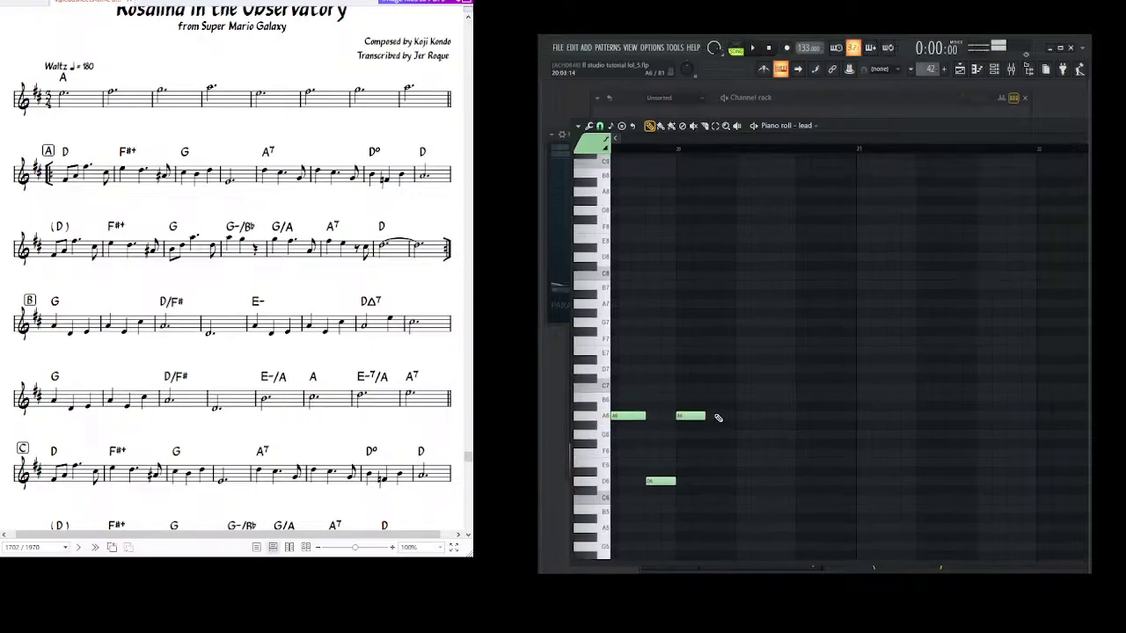
left_click_drag(708, 415, 746, 417)
scroll(717, 388, "left", 1)
scroll(717, 388, "down", 1)
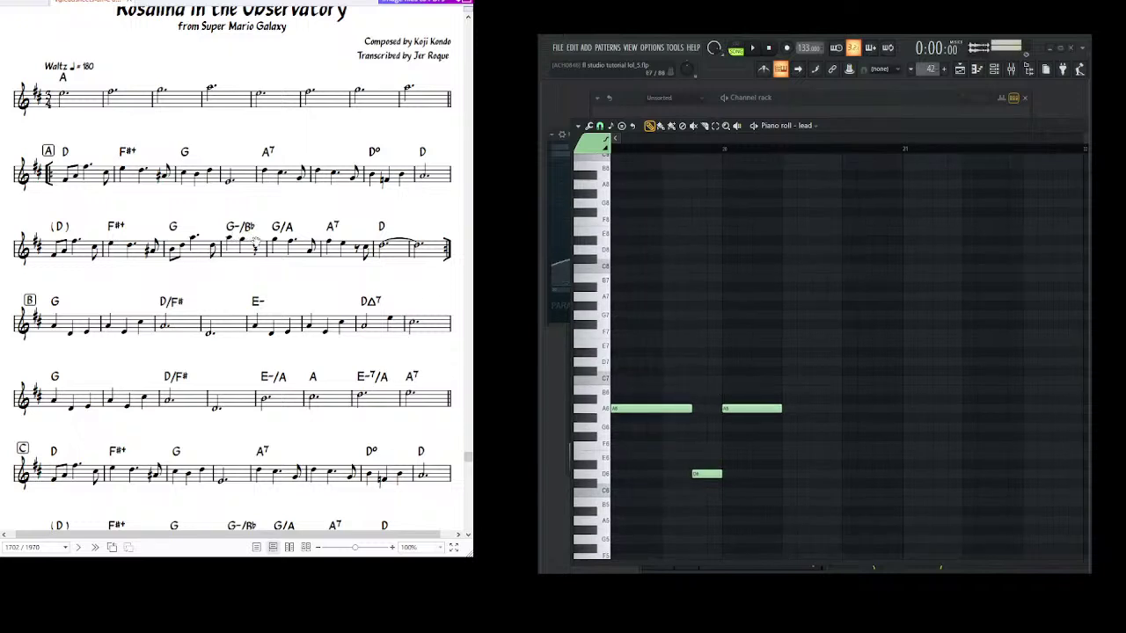
scroll(744, 387, "right", 1)
left_click(767, 425)
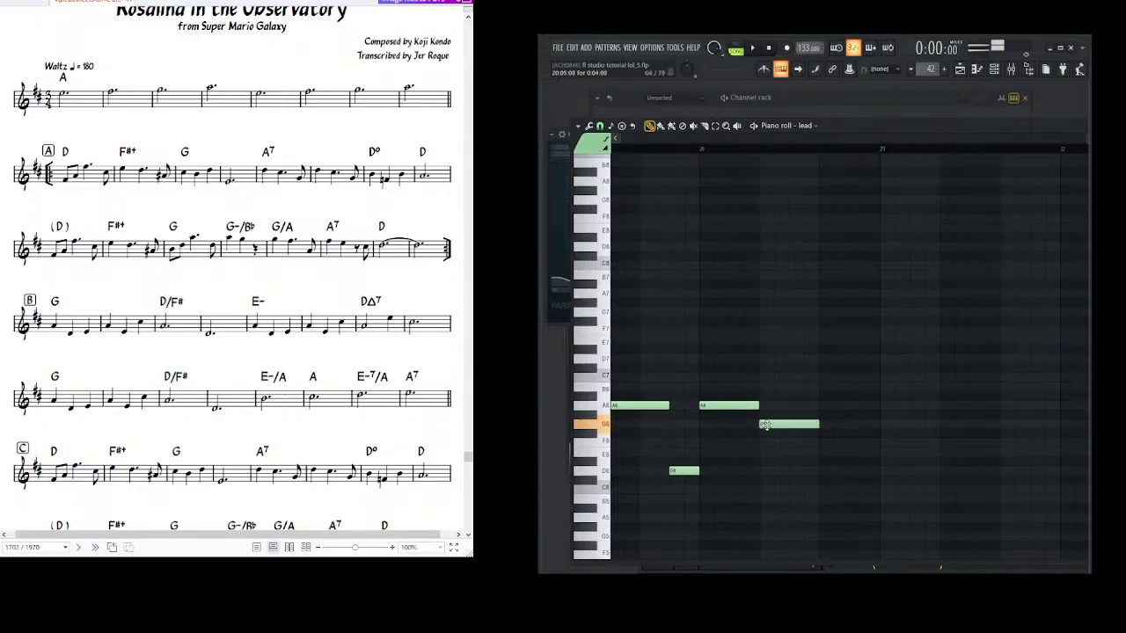
- Fill bar 21 with a quarter-note G6, a dotted-quarter F#6 and an eighth-note A5
scroll(787, 422, "right", 1)
scroll(792, 421, "right", 1)
left_click_drag(823, 415, 766, 408)
scroll(766, 408, "right", 4)
left_click(714, 412)
scroll(721, 412, "right", 3)
left_click(726, 413)
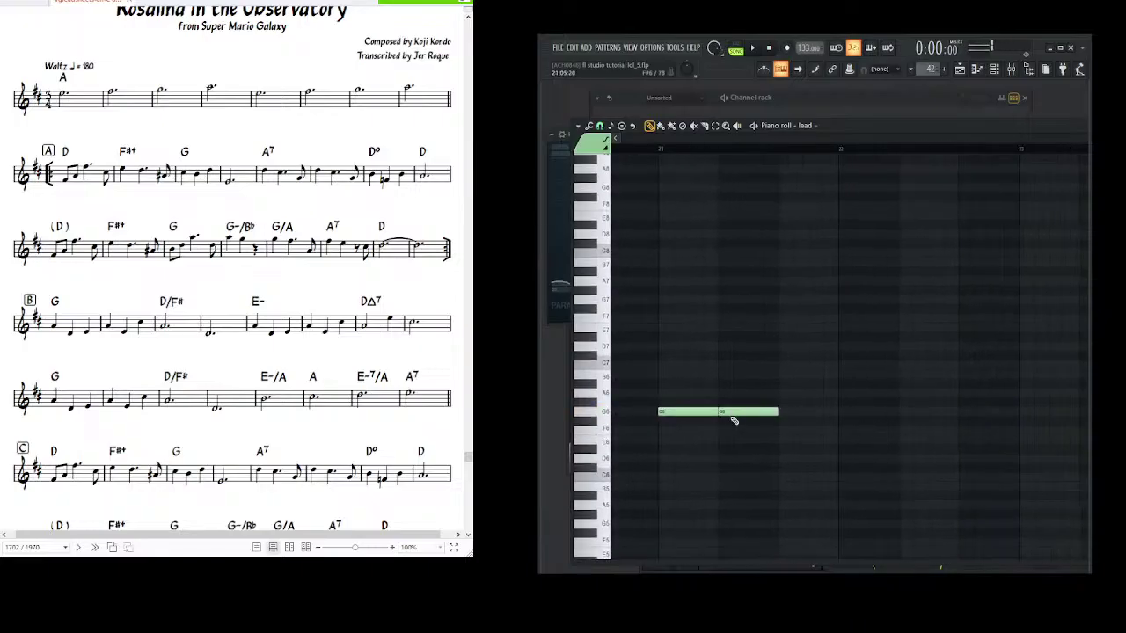
left_click_drag(731, 412, 735, 422)
scroll(730, 409, "right", 4)
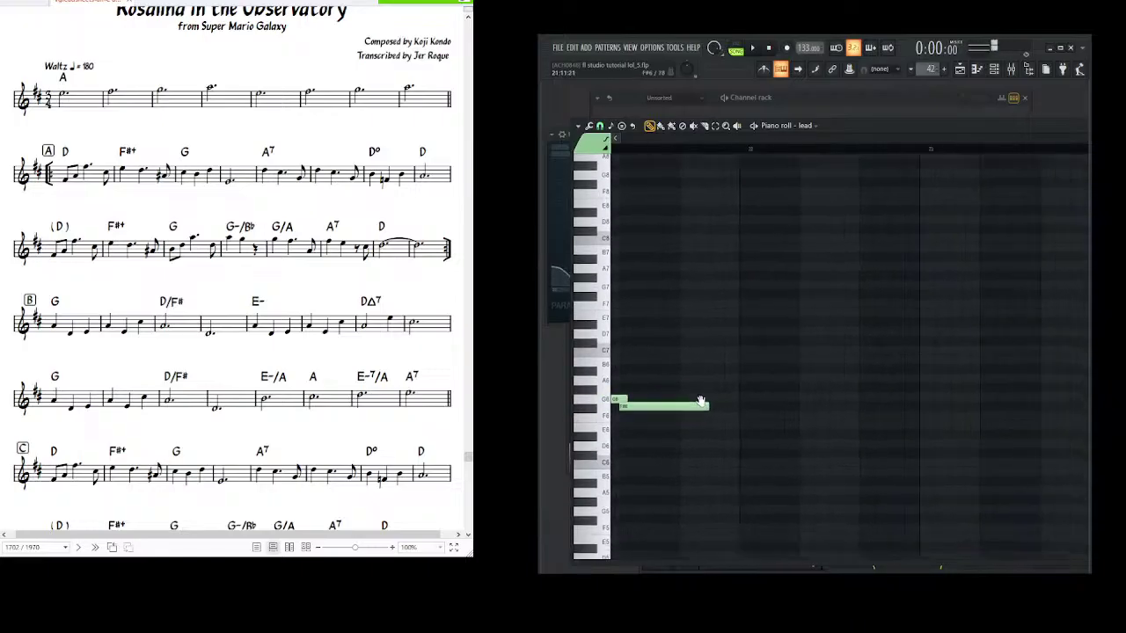
left_click(688, 482)
left_click_drag(774, 484, 703, 490)
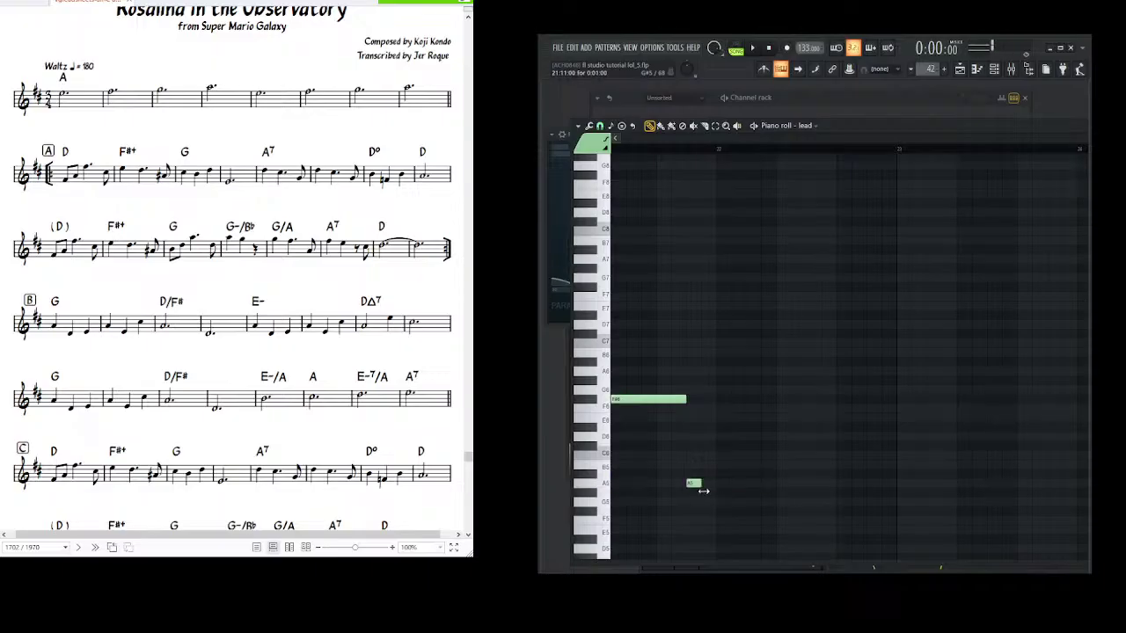
- Begin bar 22 with a quarter-note F#6 followed by a quarter-note E6
scroll(717, 480, "right", 2)
left_click(675, 419)
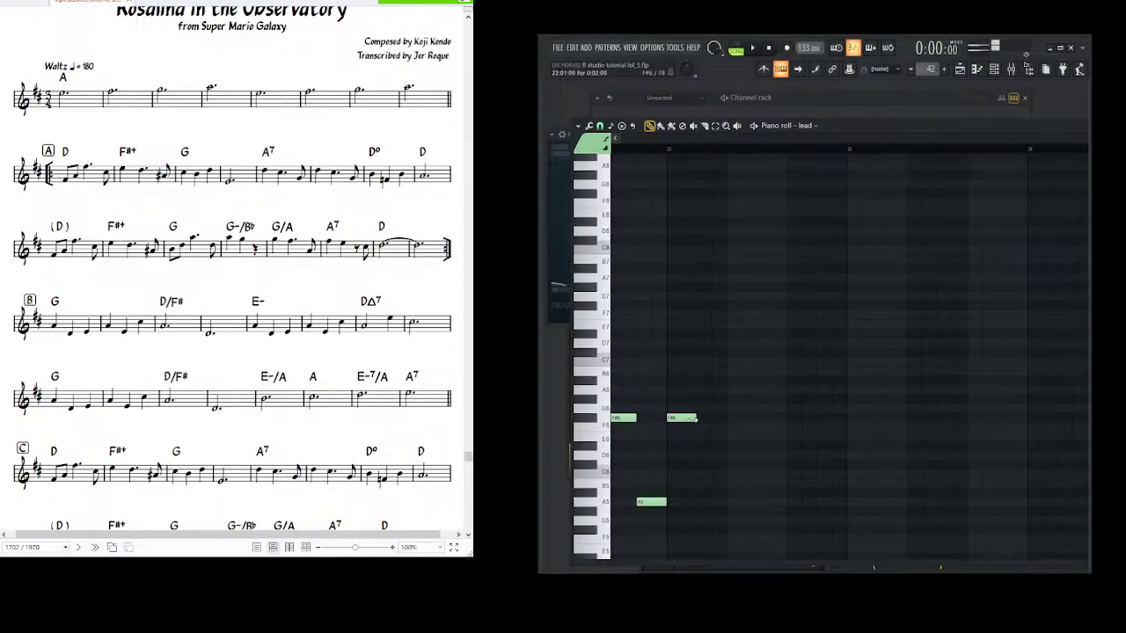
left_click_drag(696, 419, 742, 436)
left_click(731, 428)
scroll(733, 425, "right", 2)
scroll(676, 420, "right", 2)
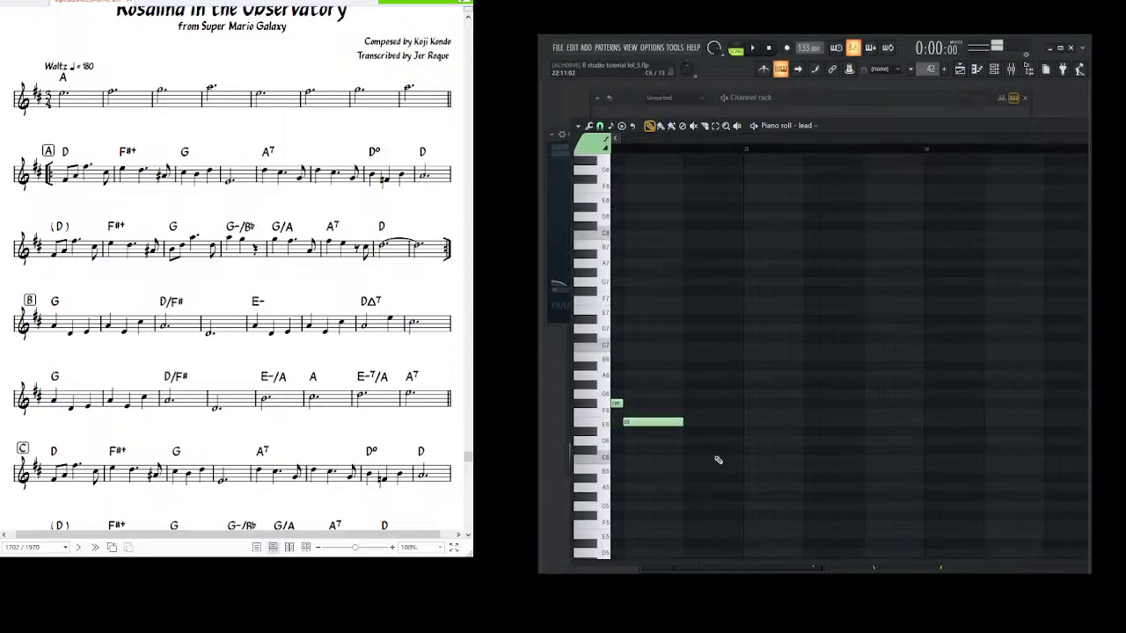
- Finish bar 22 with an eighth-note C#6 and hold a D6 across the whole of bars 23 and 24
left_click(720, 450)
left_click_drag(775, 451, 743, 458)
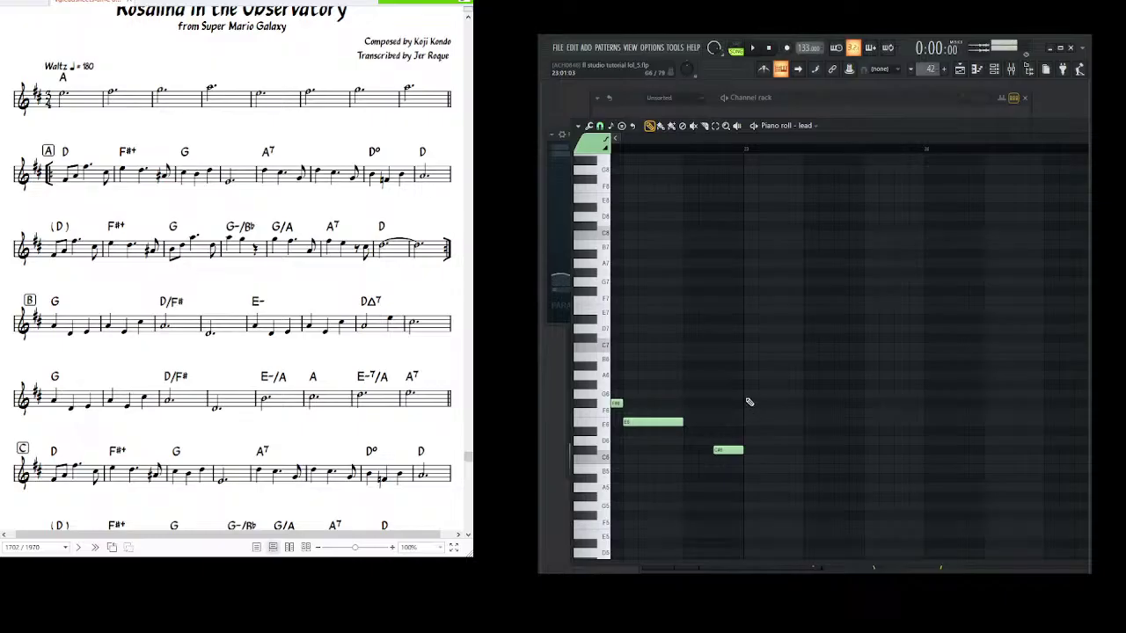
left_click(745, 438)
scroll(730, 435, "right", 2)
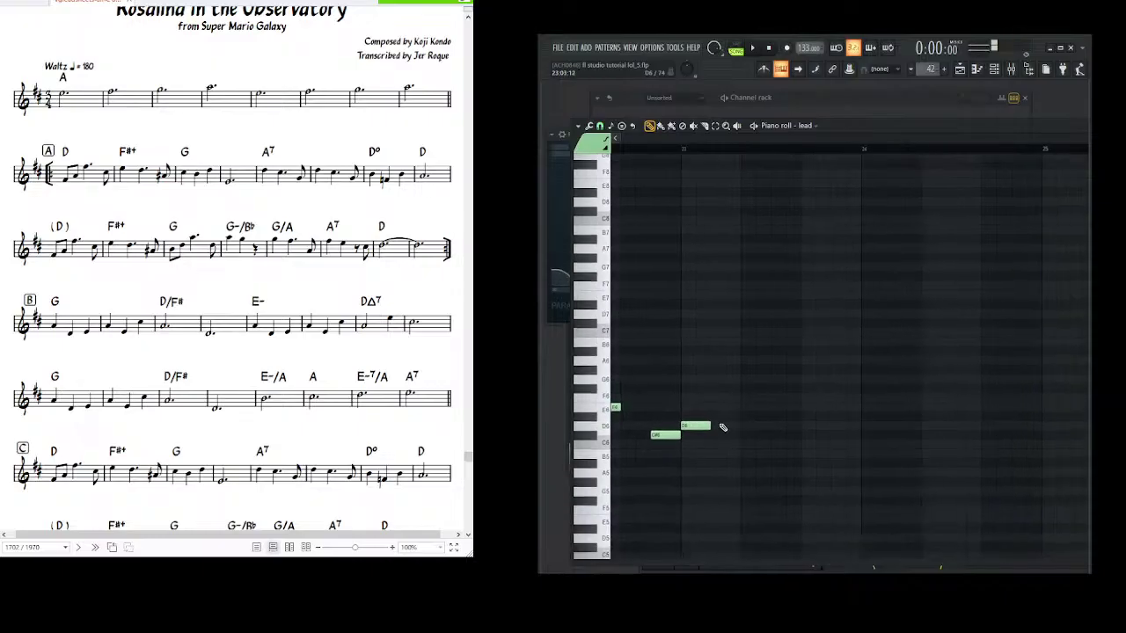
left_click_drag(711, 426, 906, 427)
scroll(730, 435, "right", 3)
left_click_drag(727, 430, 854, 437)
scroll(793, 450, "left", 2)
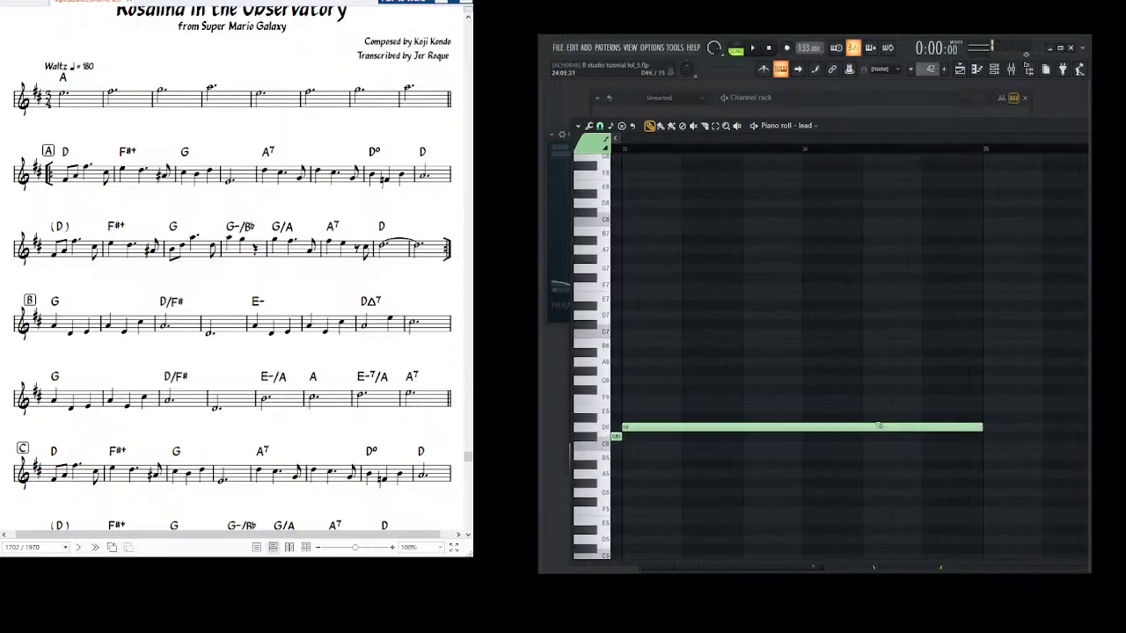
- Review the entire lead melody and briefly play it from the start to check its speed
scroll(808, 140, "down", 6)
scroll(807, 140, "down", 6)
scroll(807, 141, "up", 3)
mouse_move(903, 295)
left_mouse_down()
mouse_move(854, 282)
mouse_move(903, 231)
left_mouse_up()
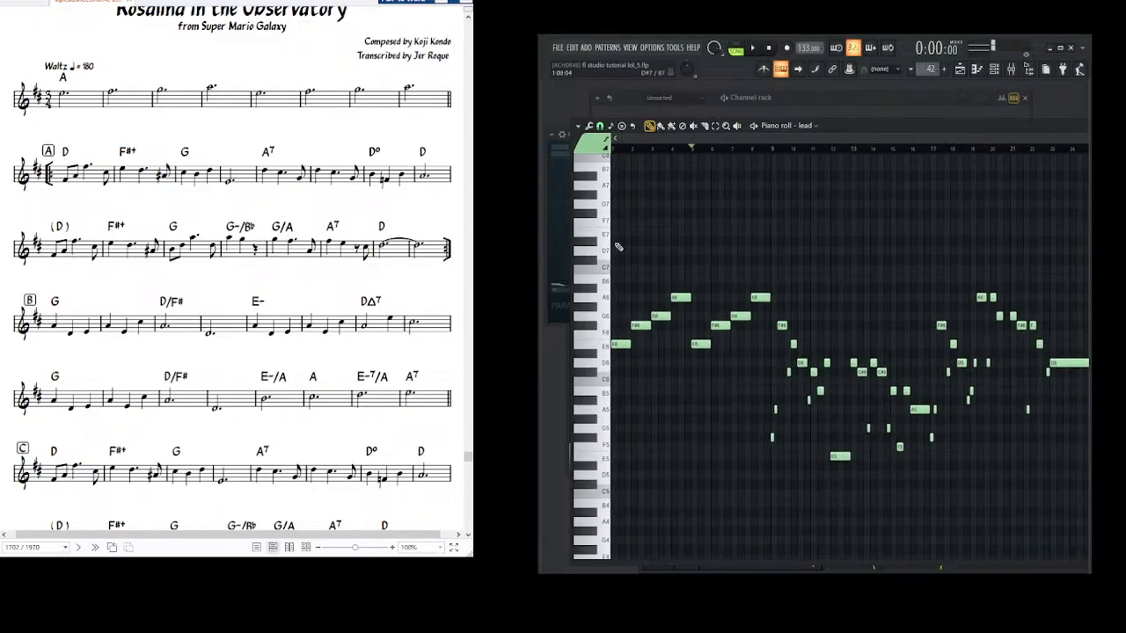
scroll(766, 160, "down", 2)
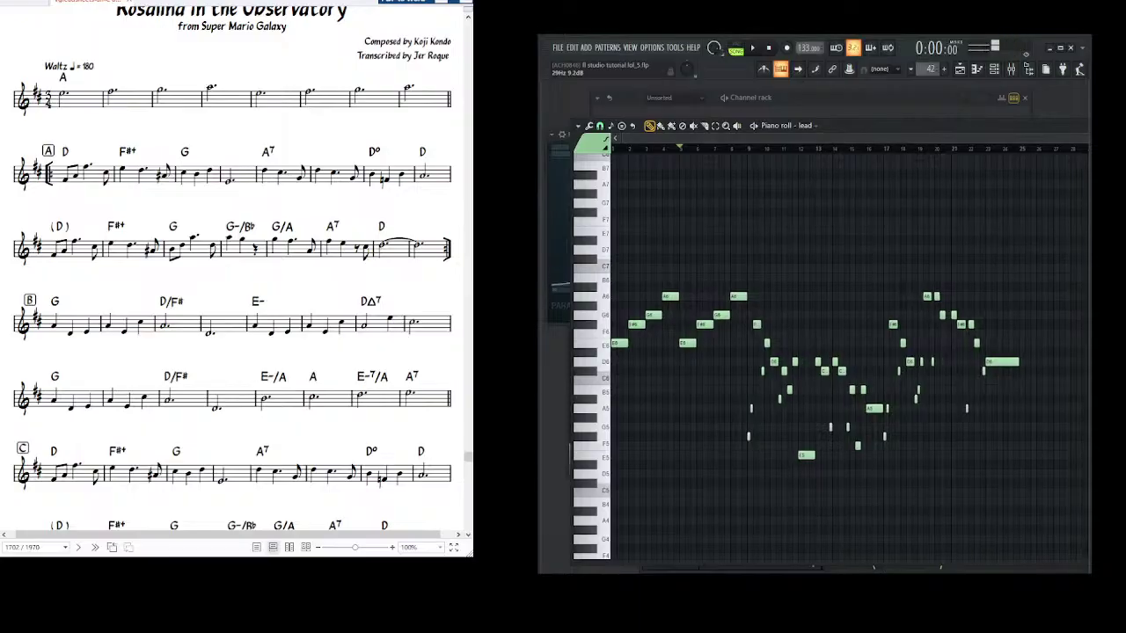
left_click_drag(78, 167, 80, 167)
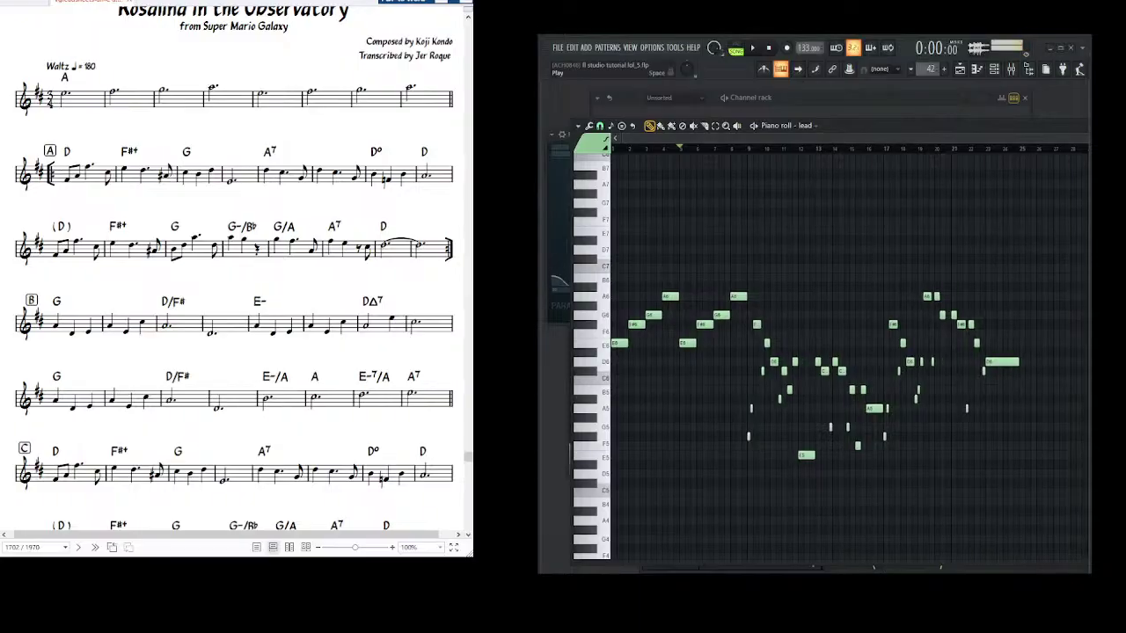
left_click(752, 48)
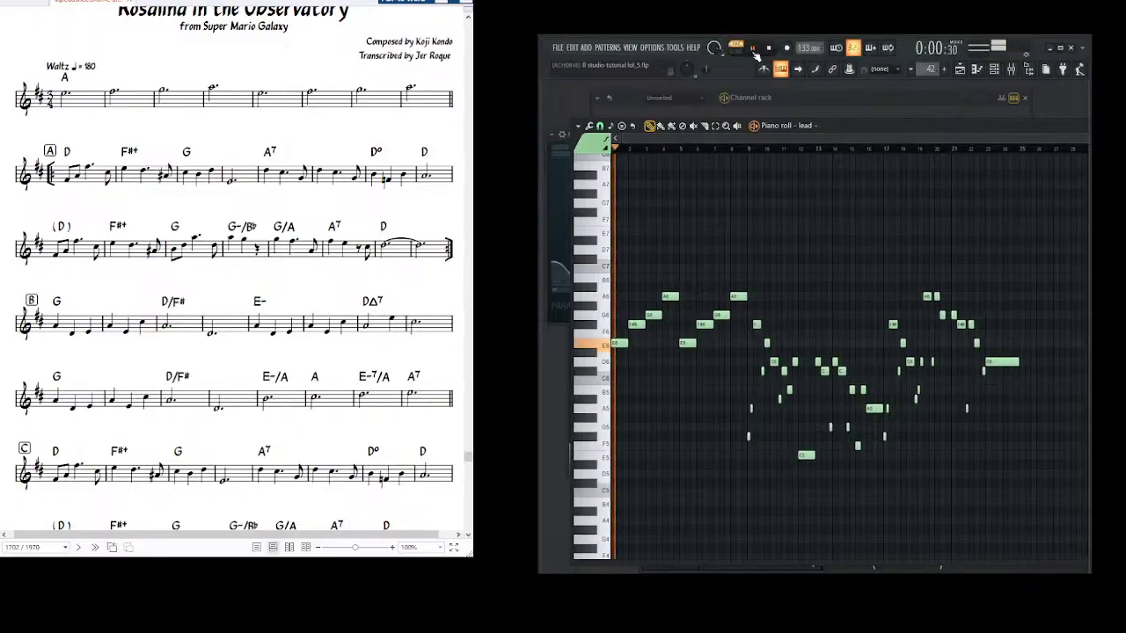
left_click(769, 48)
- Set the project tempo to 180 BPM and play the melody from the beginning through section A
mouse_move(807, 49)
left_mouse_down()
mouse_move(806, 26)
mouse_move(806, 48)
left_mouse_up()
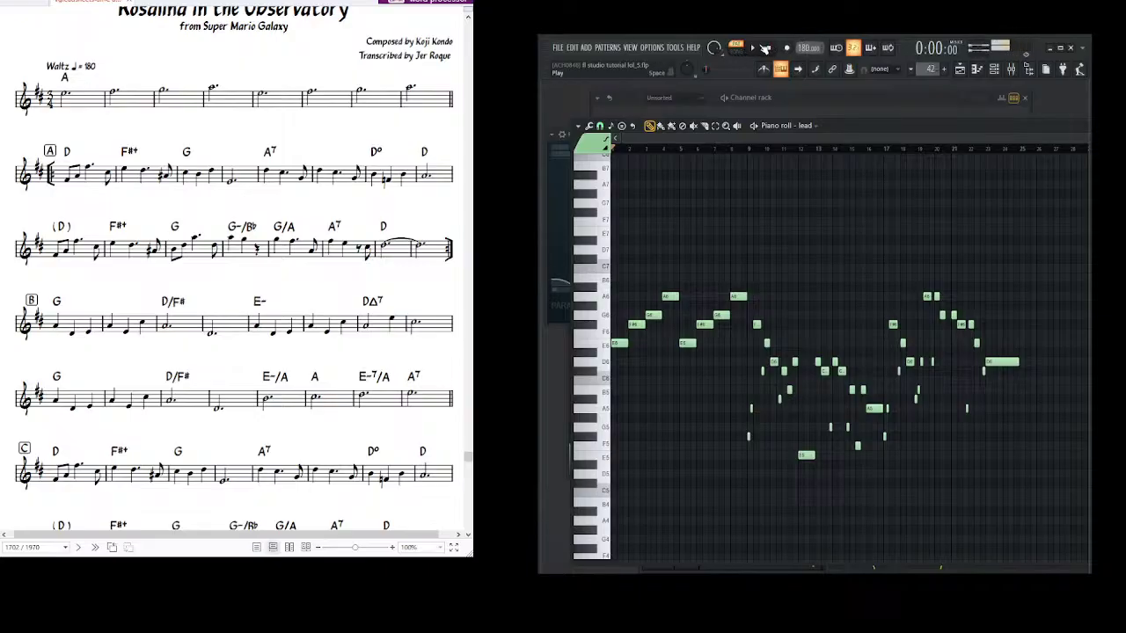
left_click(752, 47)
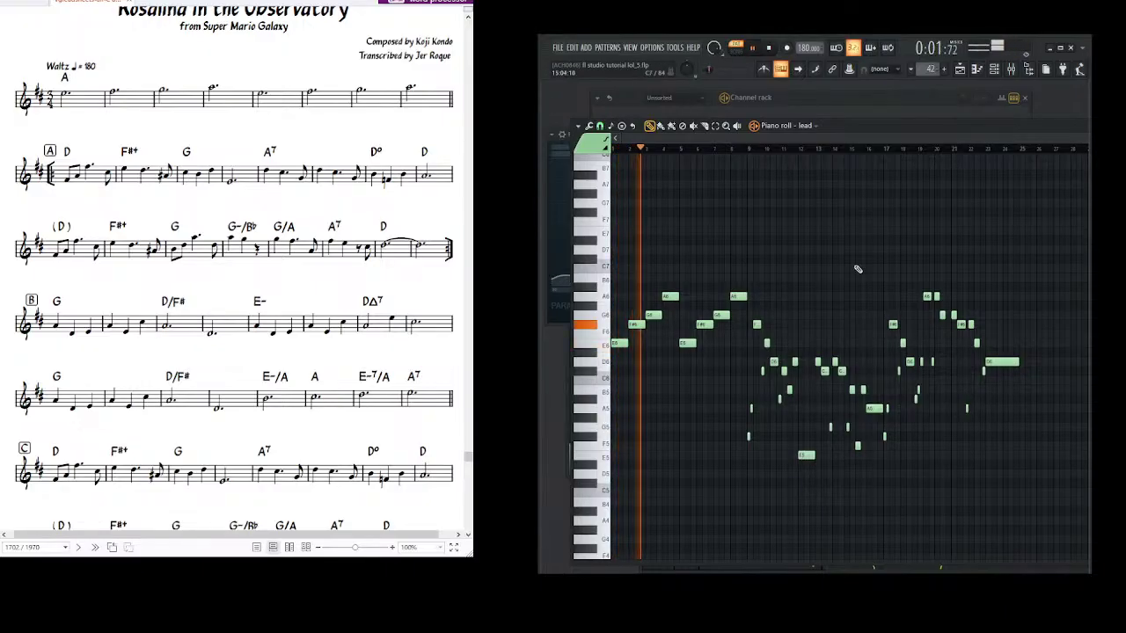
scroll(912, 280, "up", 1)
left_click_drag(912, 280, 829, 268)
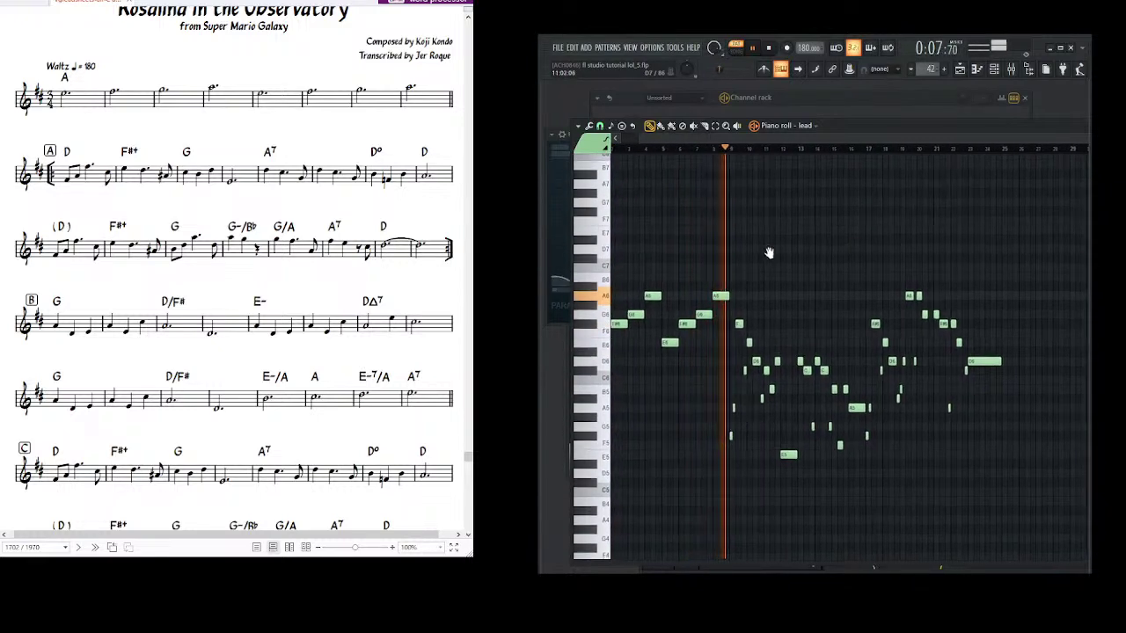
scroll(776, 246, "down", 3)
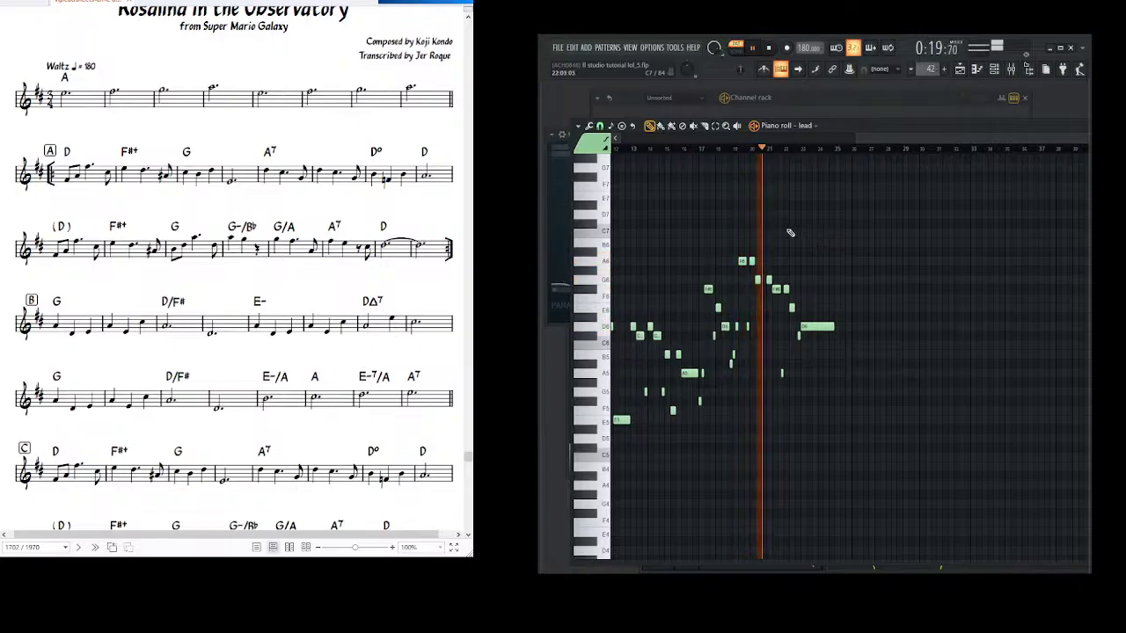
left_click(771, 49)
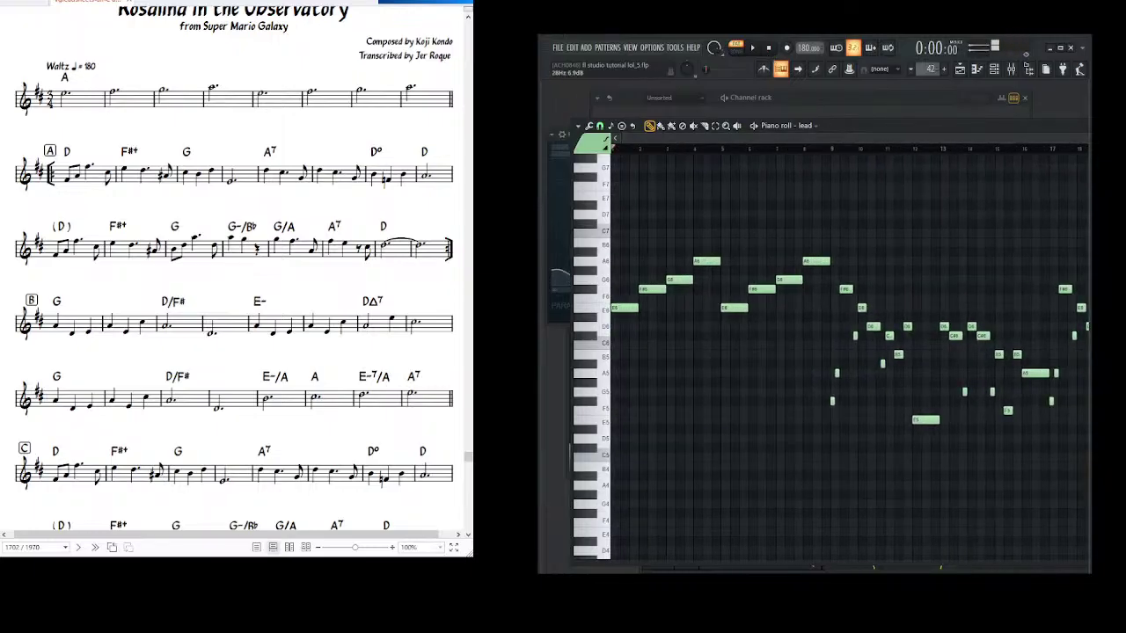
left_click_drag(785, 139, 781, 167)
scroll(735, 154, "up", 3)
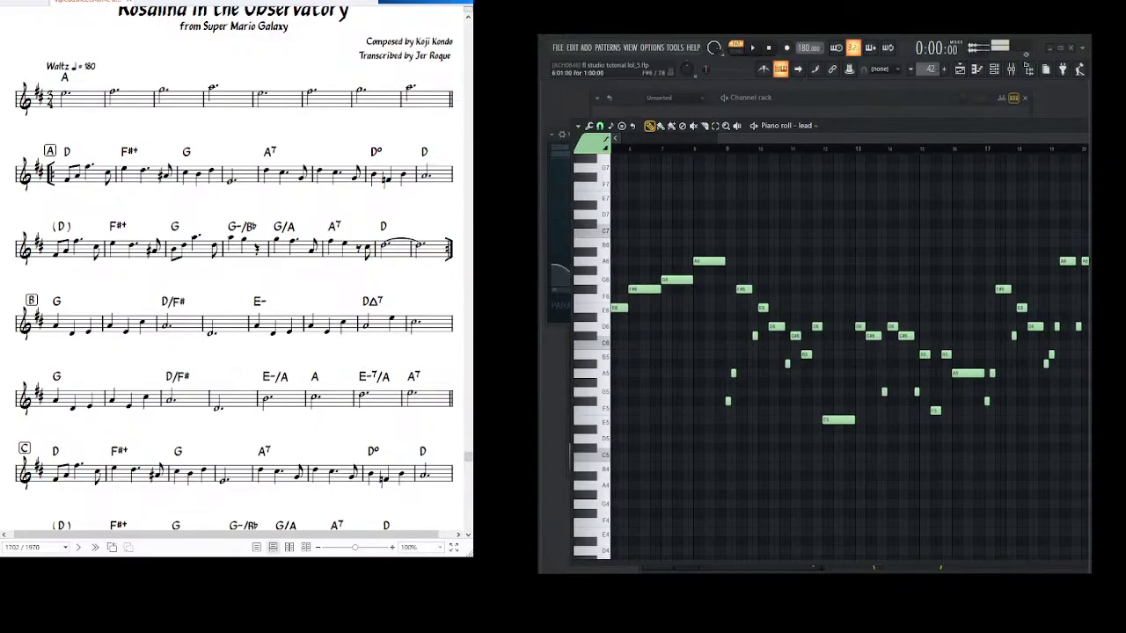
left_click_drag(767, 138, 1088, 152)
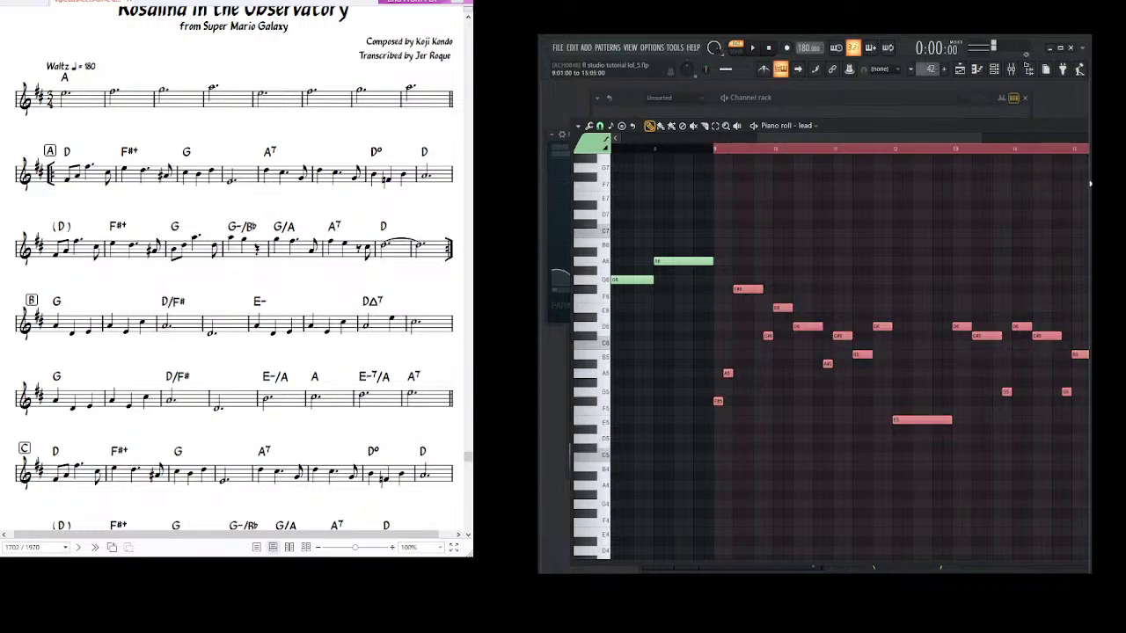
scroll(979, 166, "down", 4)
left_click_drag(958, 153, 929, 157)
scroll(831, 145, "down", 3)
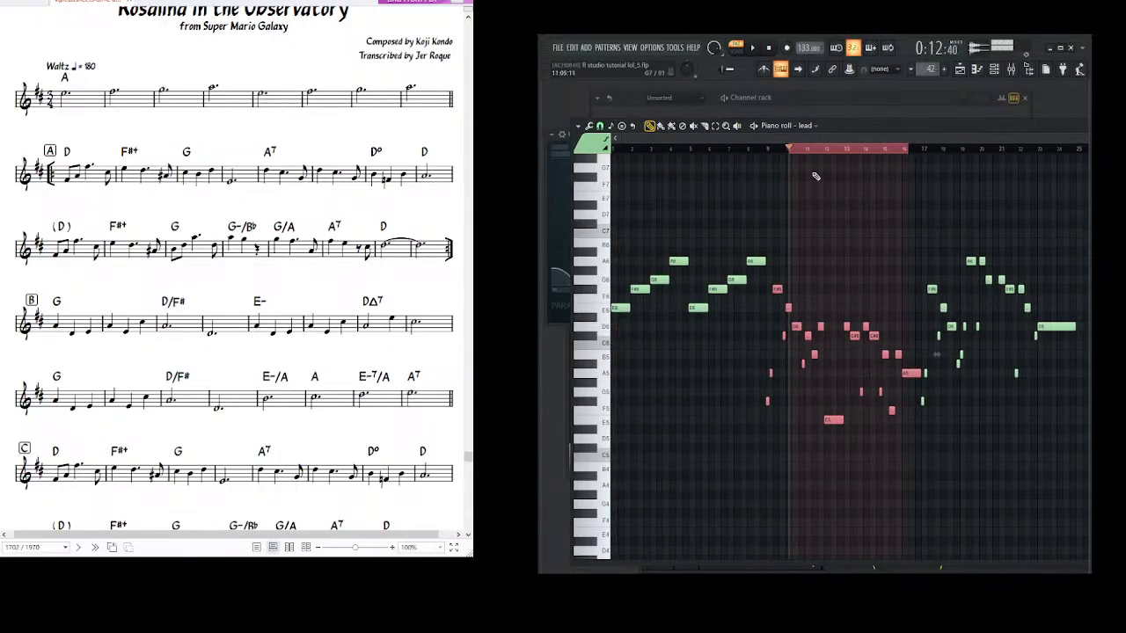
left_click(779, 151)
left_click_drag(851, 127, 832, 137)
scroll(845, 157, "down", 1)
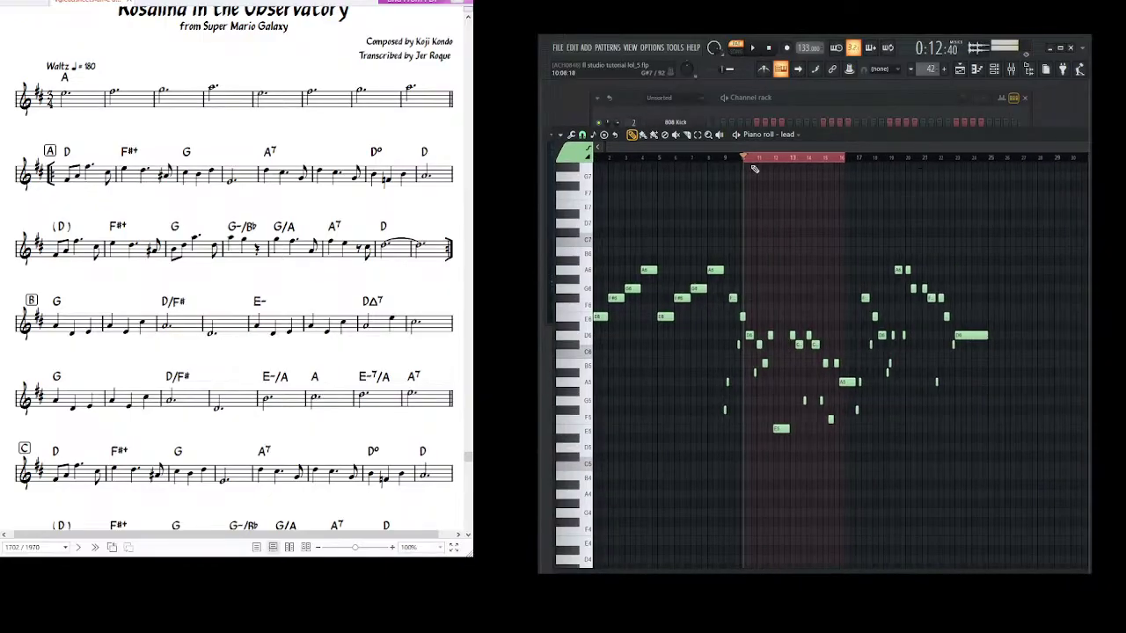
scroll(740, 158, "up", 5)
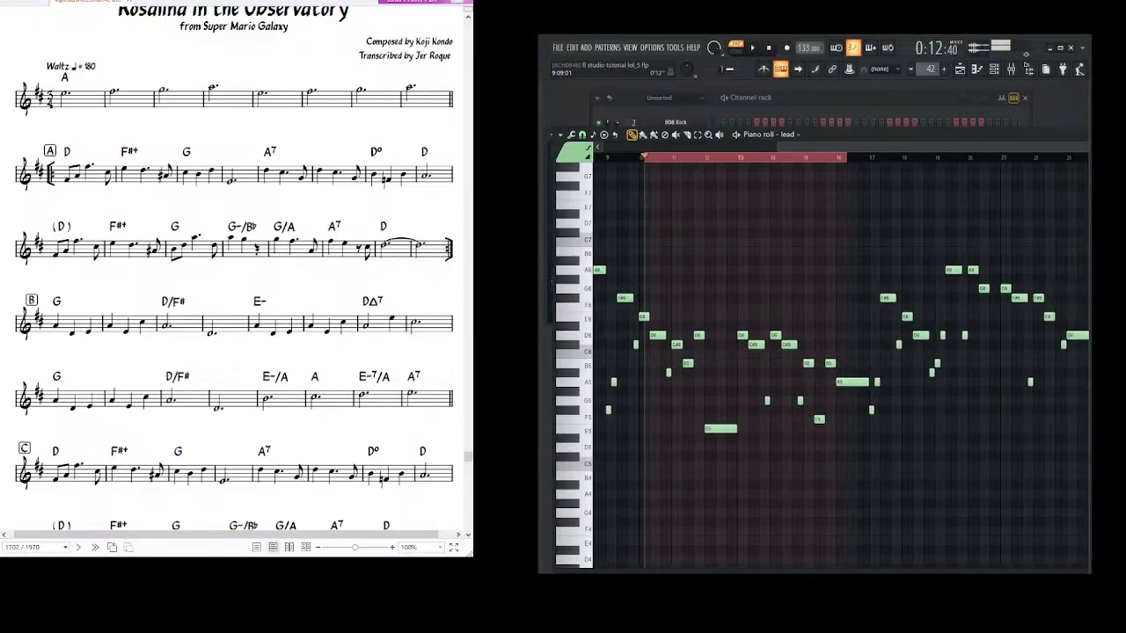
- Select the section A melody in bars 9 to 24 and duplicate it into bars 25 to 40
left_click(626, 160)
left_click_drag(619, 159, 1077, 159)
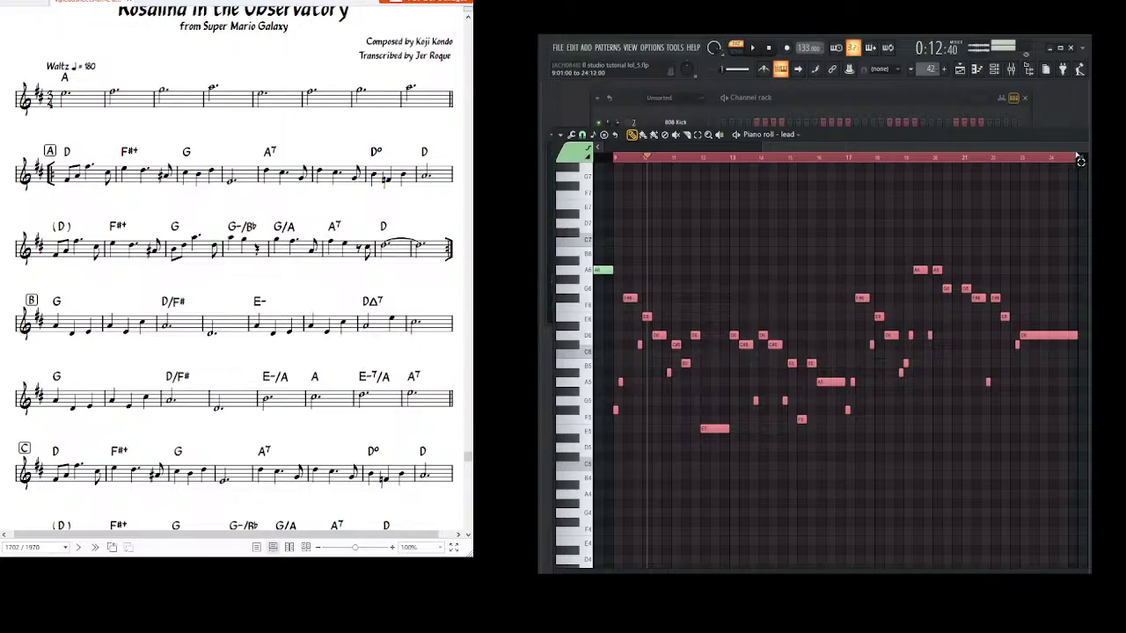
key("ctrl+b")
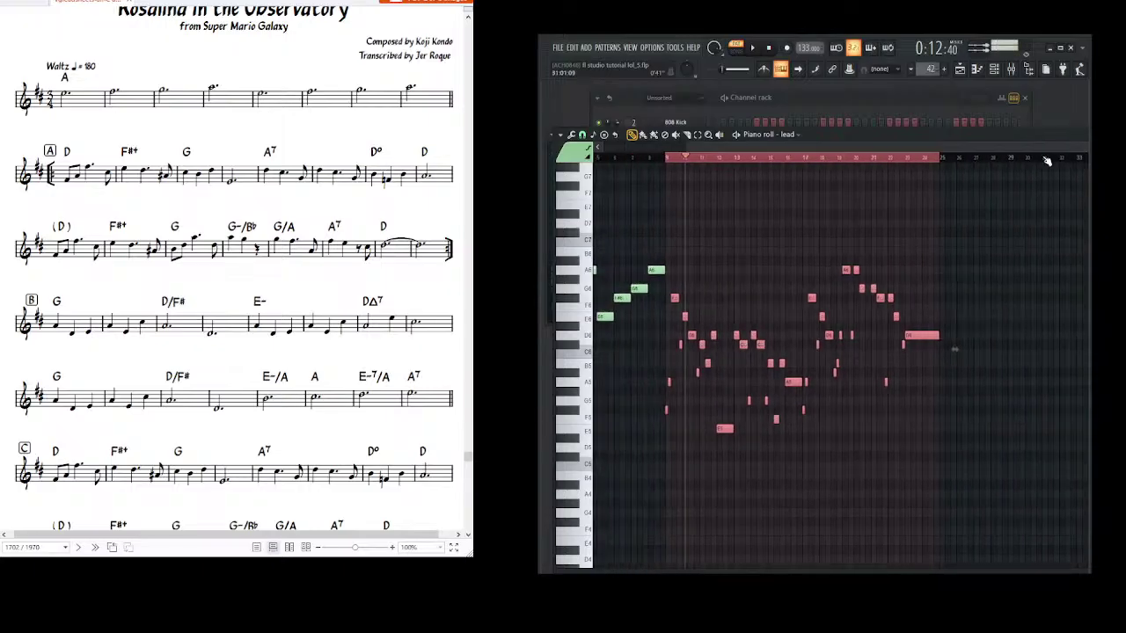
left_click_drag(969, 148, 990, 218)
scroll(1049, 349, "down", 5)
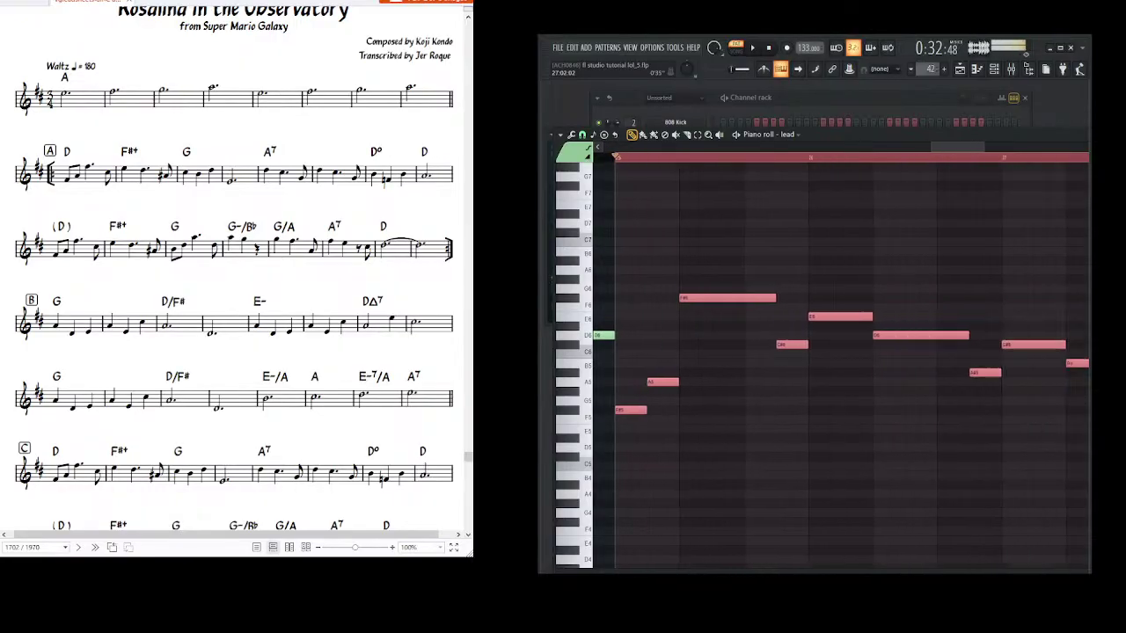
scroll(1049, 349, "down", 1)
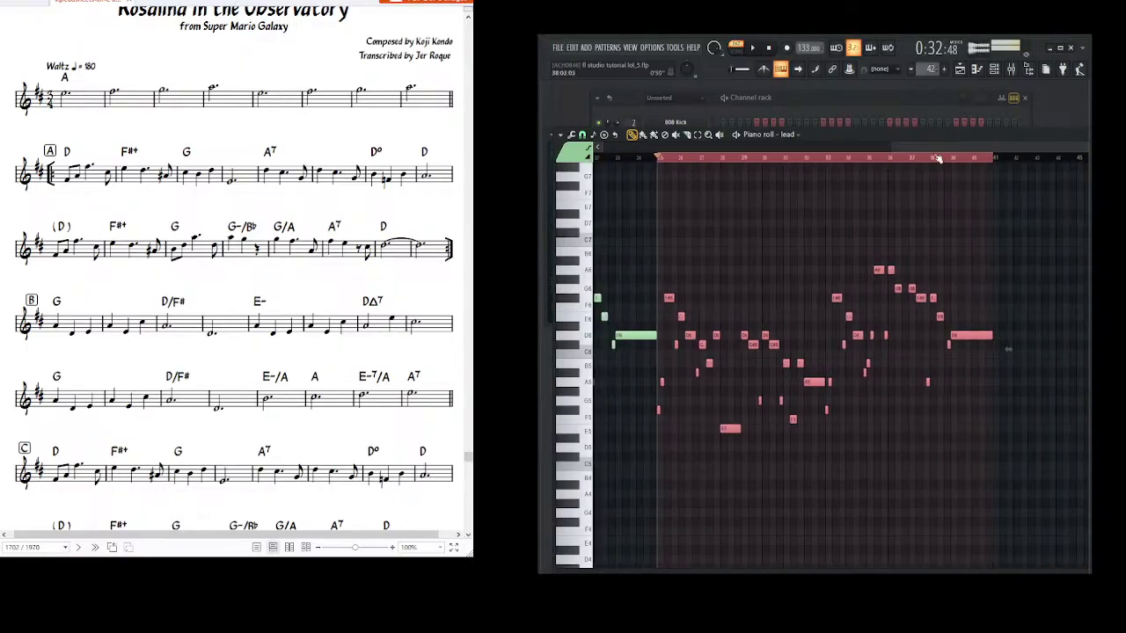
scroll(839, 186, "down", 3)
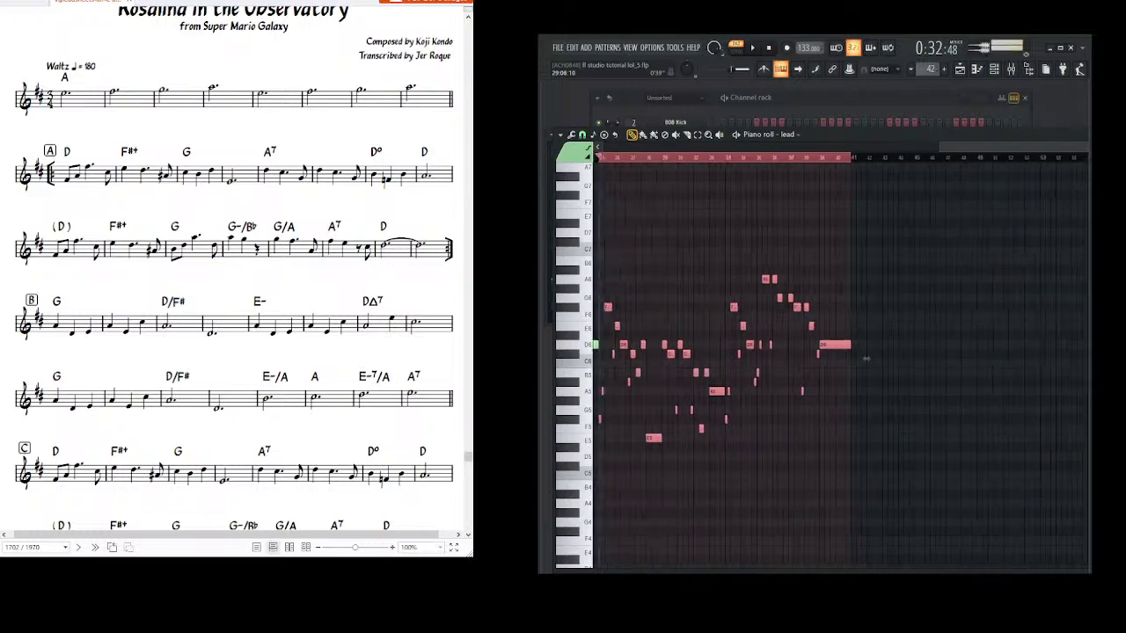
scroll(673, 291, "up", 1)
scroll(236, 281, "down", 2)
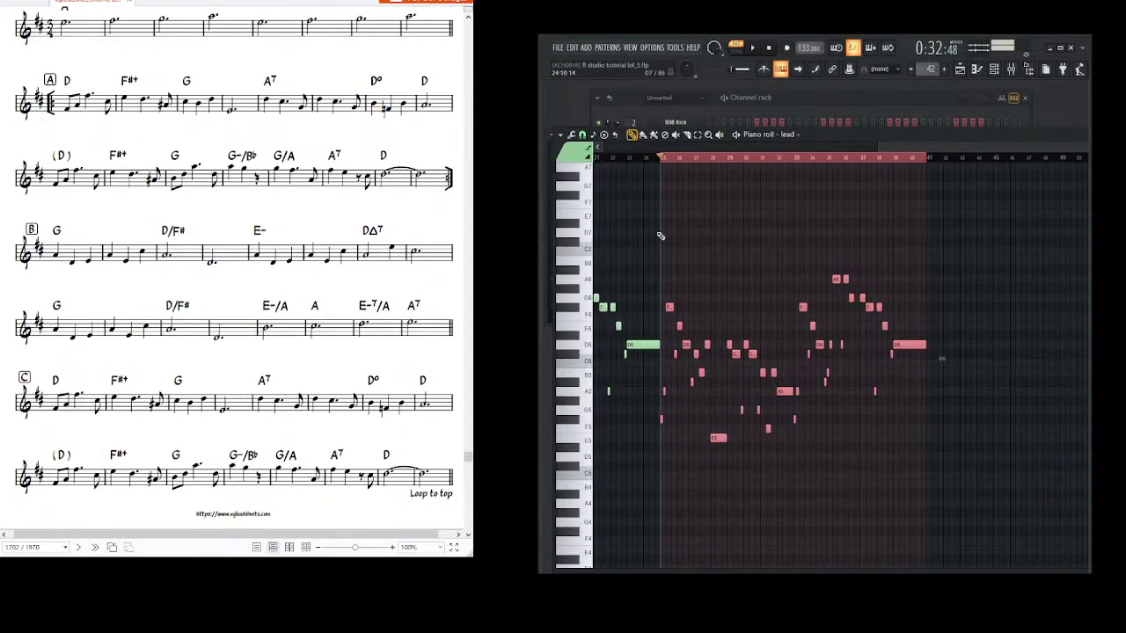
- Clear the time selection over the duplicated bars and enlarge the view of the empty bars from bar 41 on
scroll(801, 159, "down", 4)
scroll(801, 159, "up", 5)
scroll(801, 159, "down", 2)
scroll(718, 335, "up", 4)
scroll(790, 176, "down", 1)
mouse_move(837, 136)
left_mouse_down()
mouse_move(844, 118)
mouse_move(853, 129)
left_mouse_up()
left_click(705, 116)
left_click(714, 141)
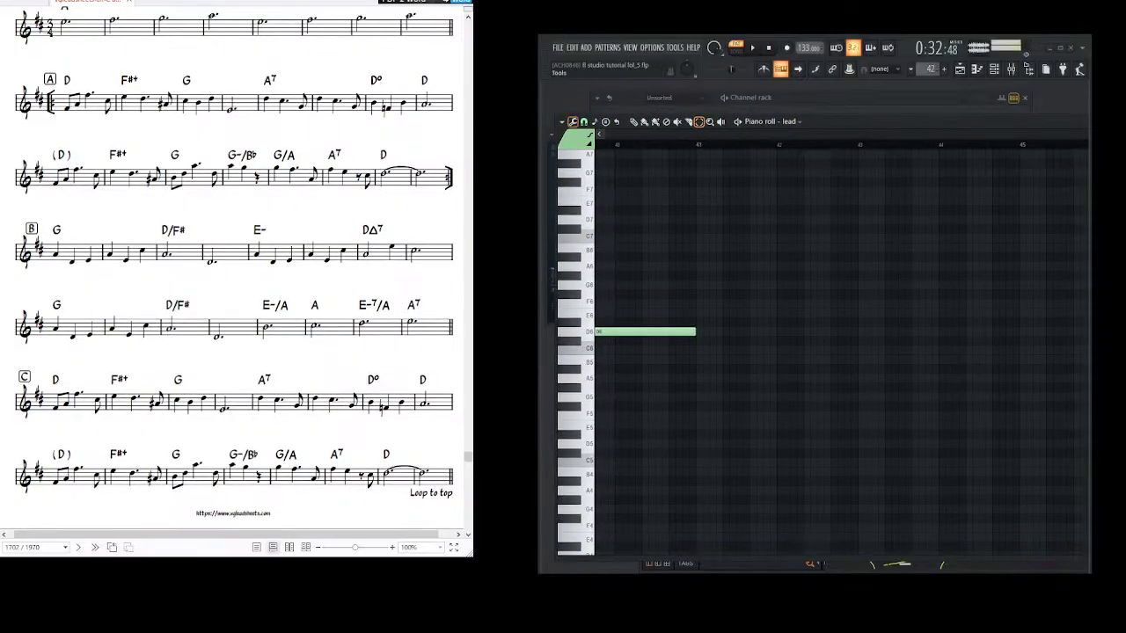
- Show the opening bars of the melody, reactivate the Draw tool and set the playback position to bar 1
key("shift+1")
scroll(607, 141, "up", 4)
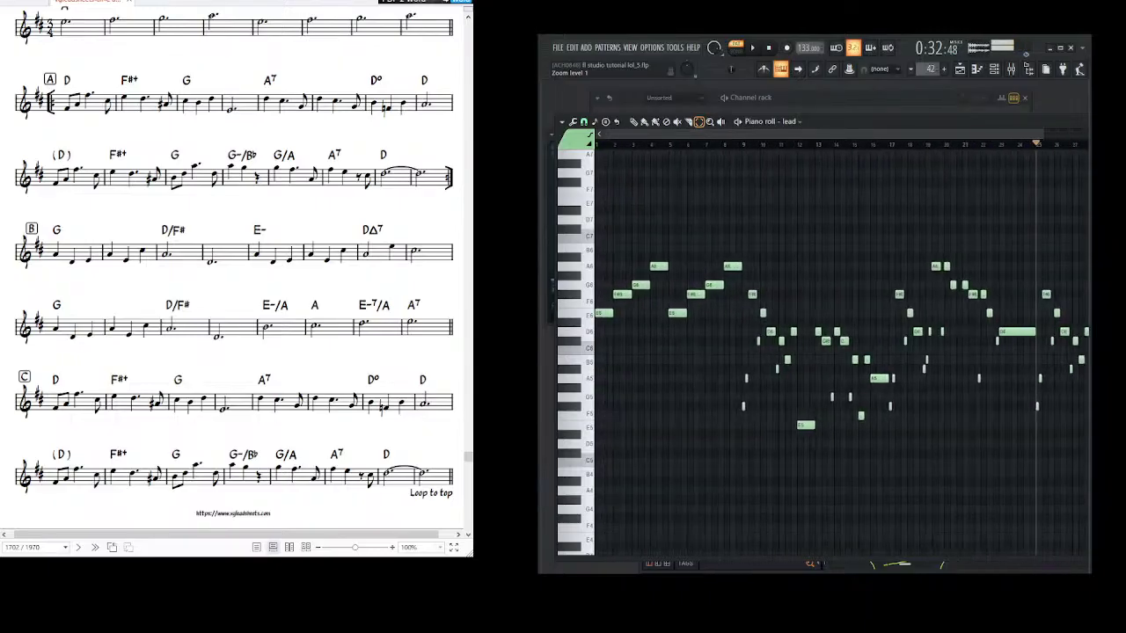
scroll(641, 128, "up", 1)
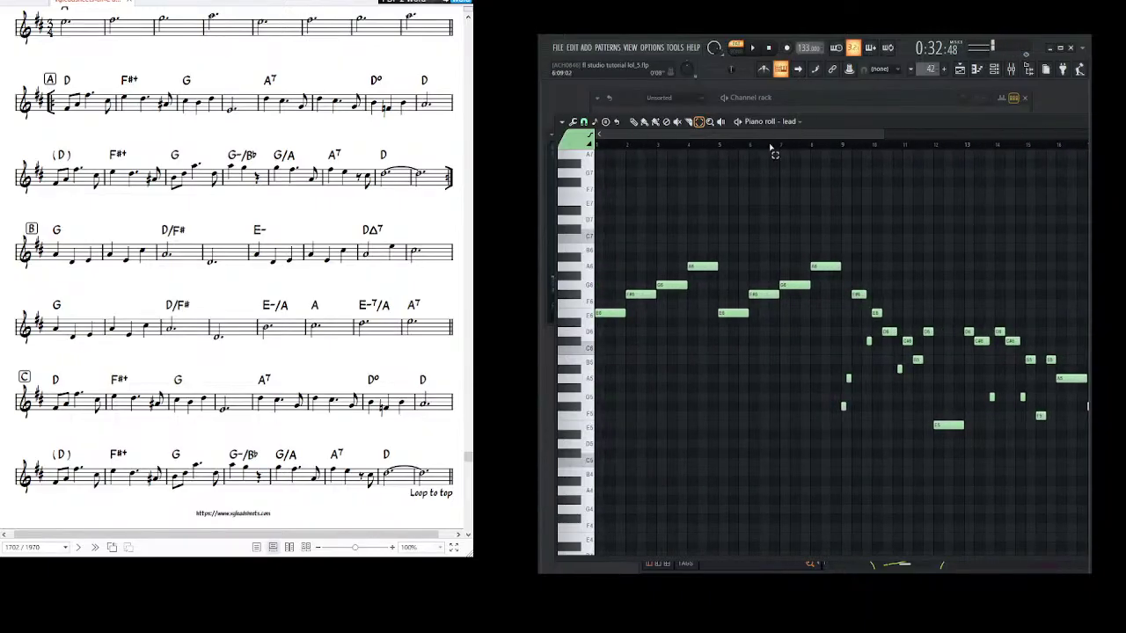
scroll(352, 268, "up", 1)
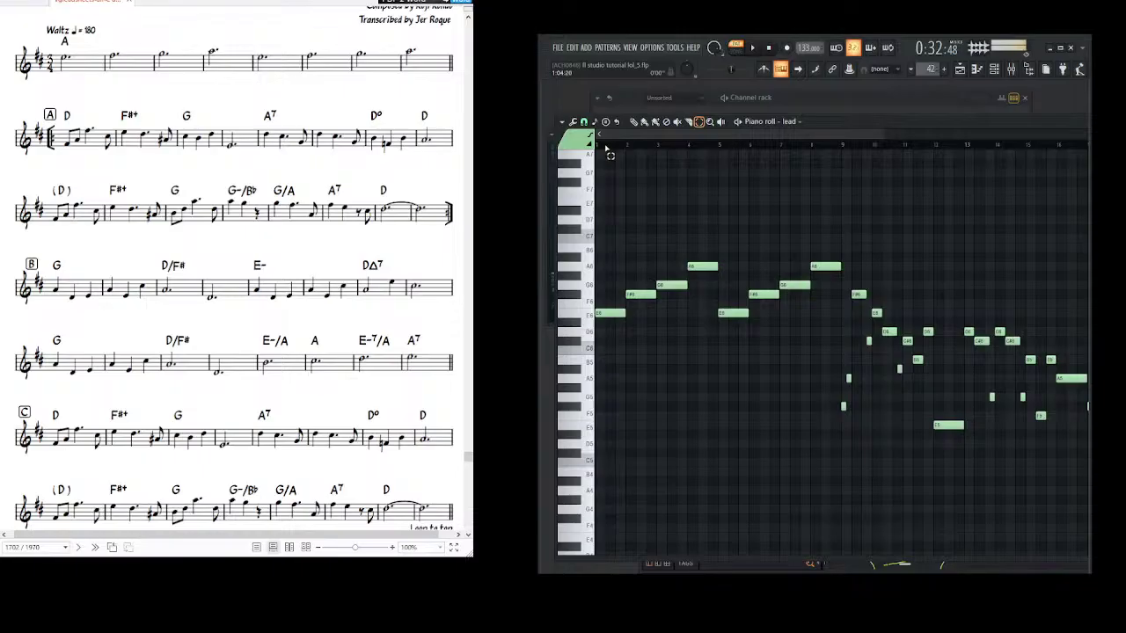
left_click(630, 121)
mouse_move(617, 144)
left_mouse_down()
mouse_move(579, 151)
mouse_move(619, 147)
left_mouse_up()
key("space")
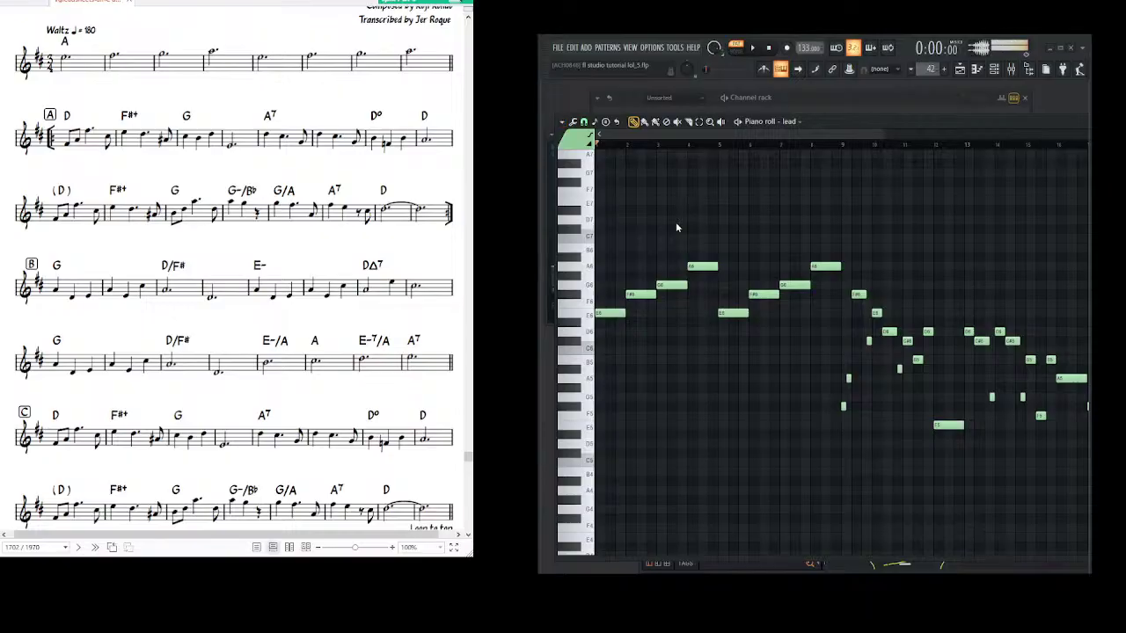
key("Return")
- Add a time marker named "rehearsal a" at the start of bar 9
left_click_drag(726, 135, 780, 136)
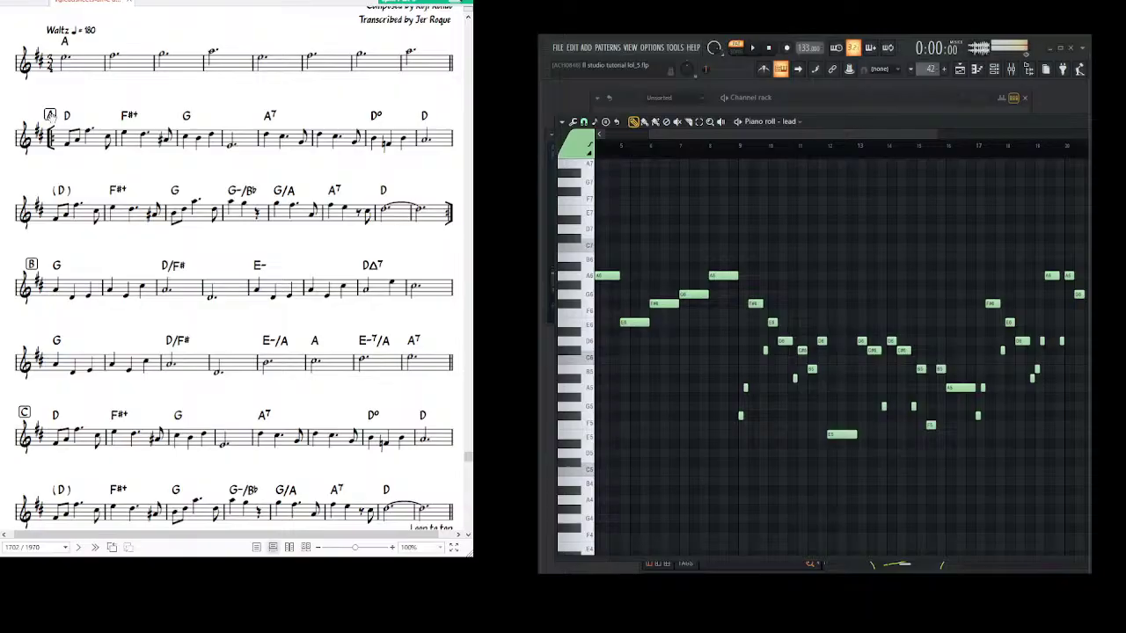
left_click(740, 146)
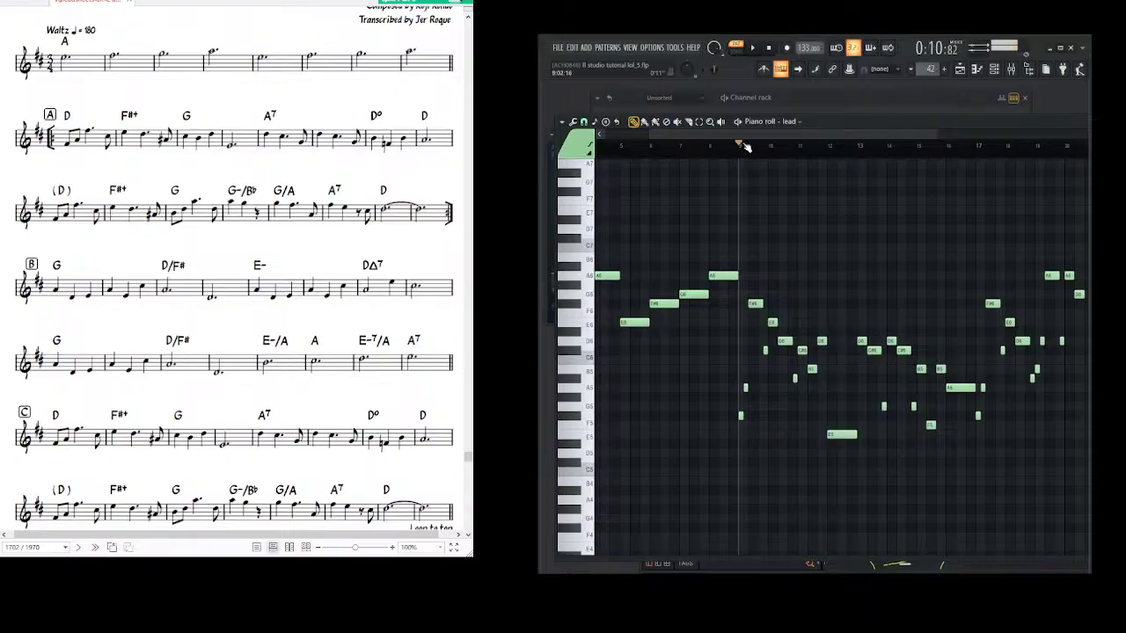
scroll(744, 146, "up", 3)
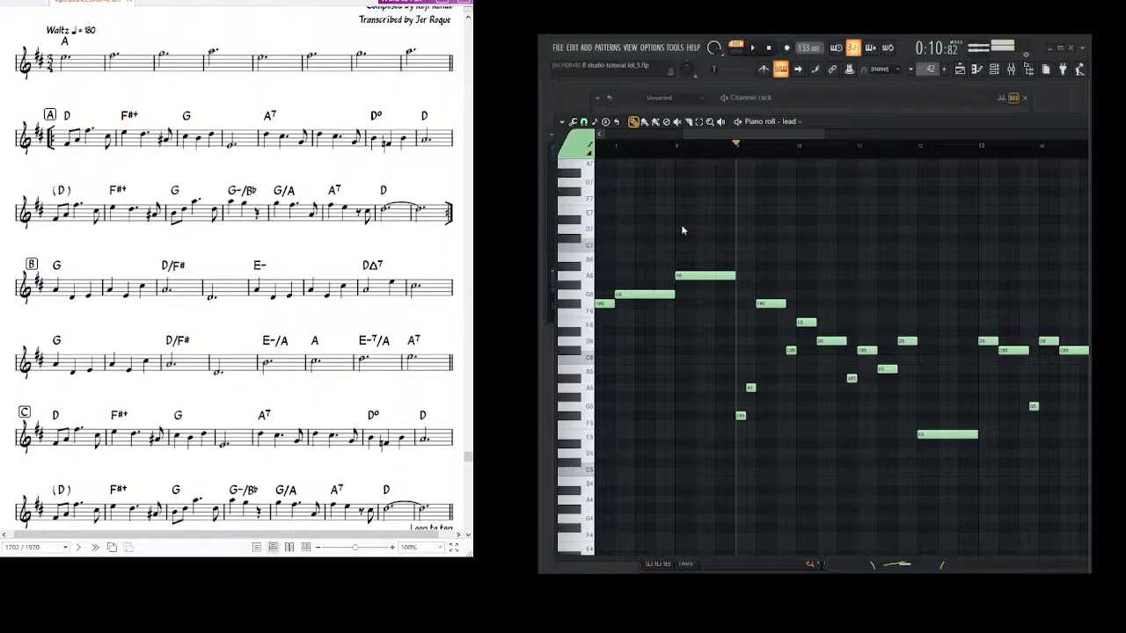
key("alt+t")
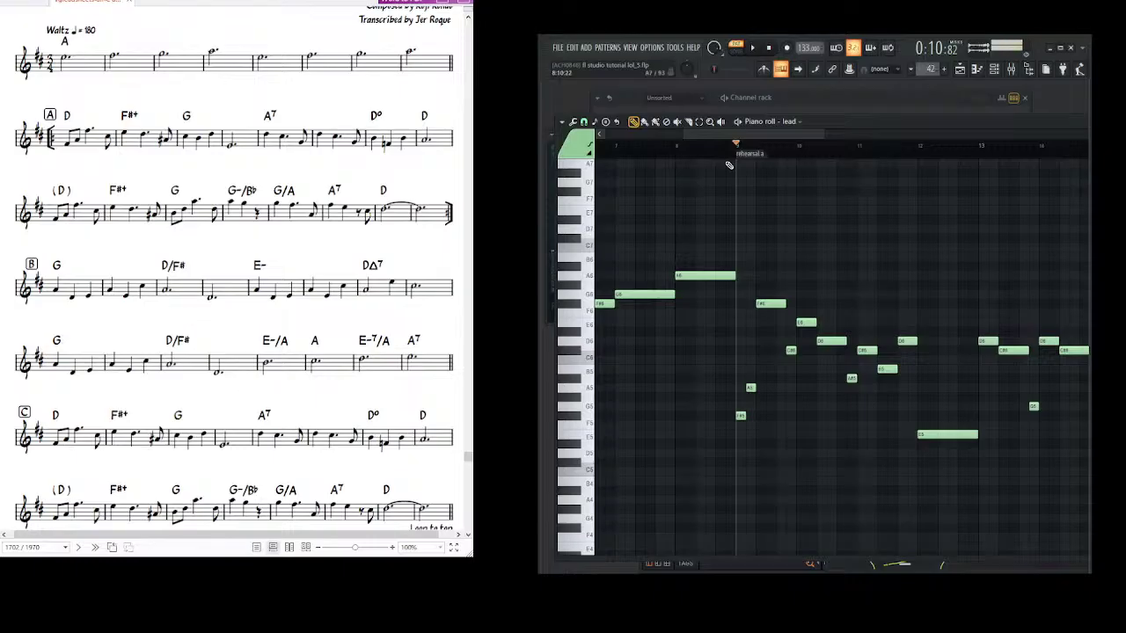
- Set the playback position to the start of bar 25 and add a time marker there
left_click_drag(777, 132, 1089, 134)
scroll(779, 132, "down", 4)
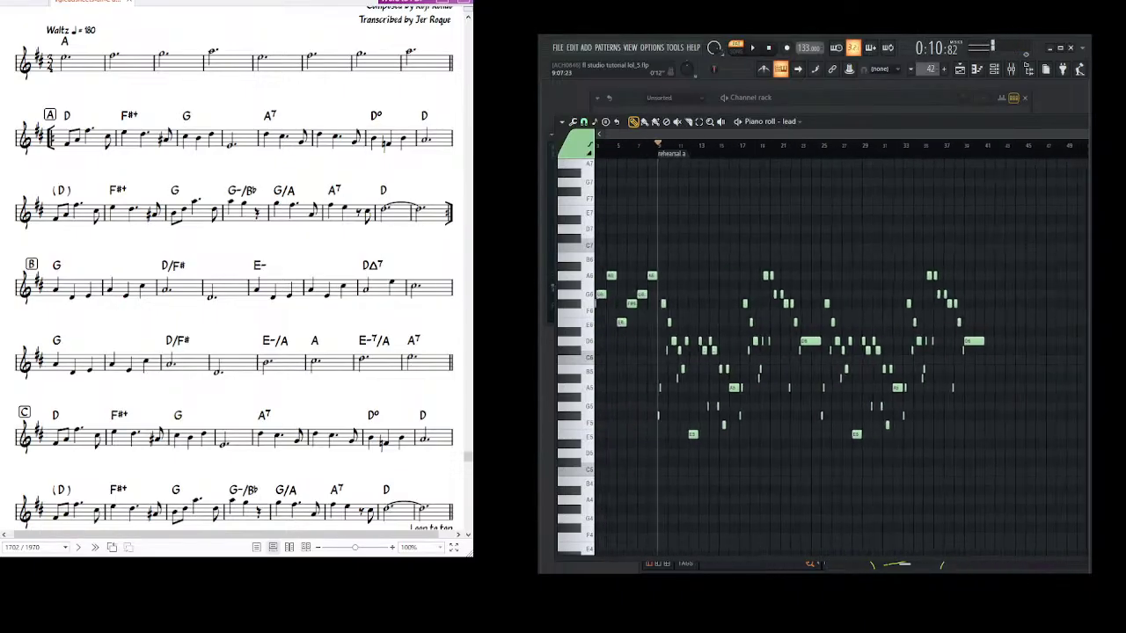
scroll(833, 148, "up", 8)
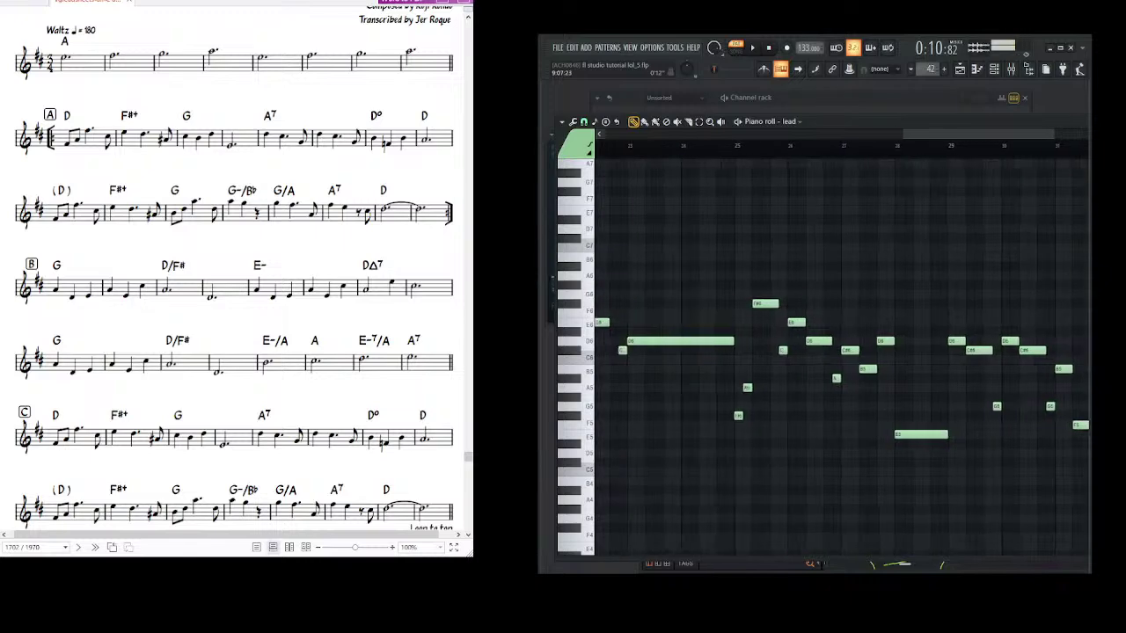
left_click_drag(712, 144, 704, 143)
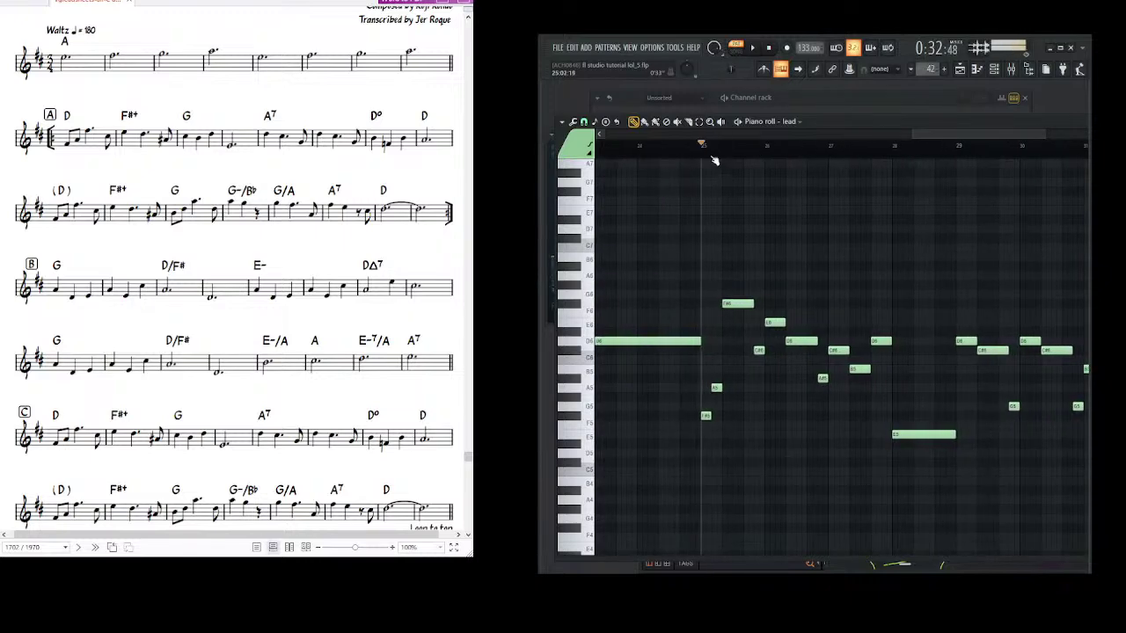
scroll(731, 145, "down", 8)
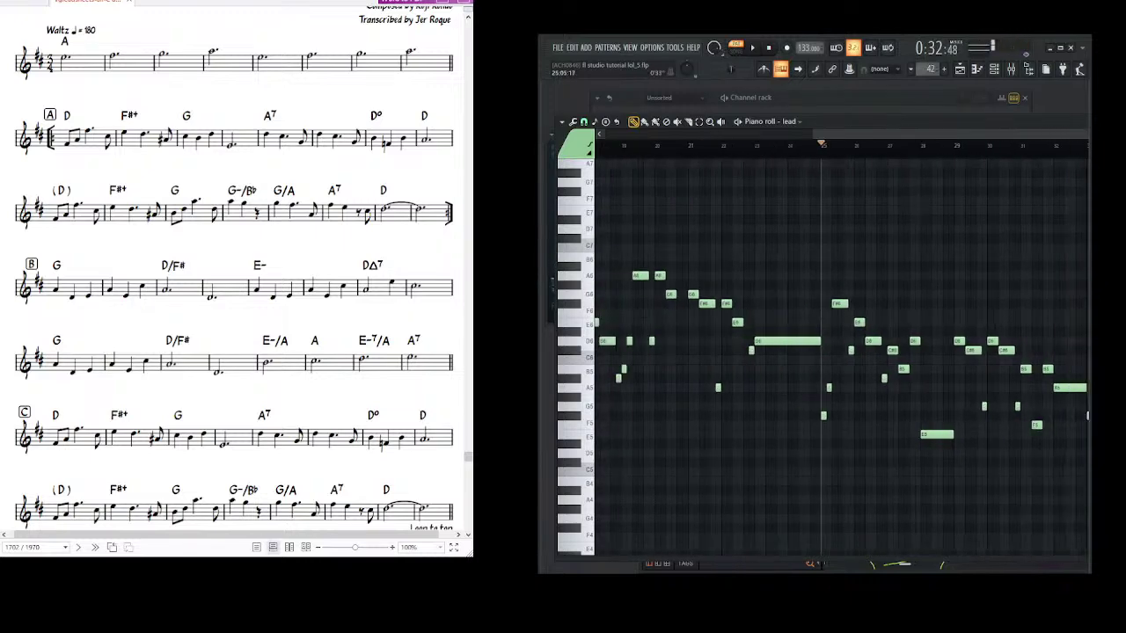
scroll(840, 147, "up", 8)
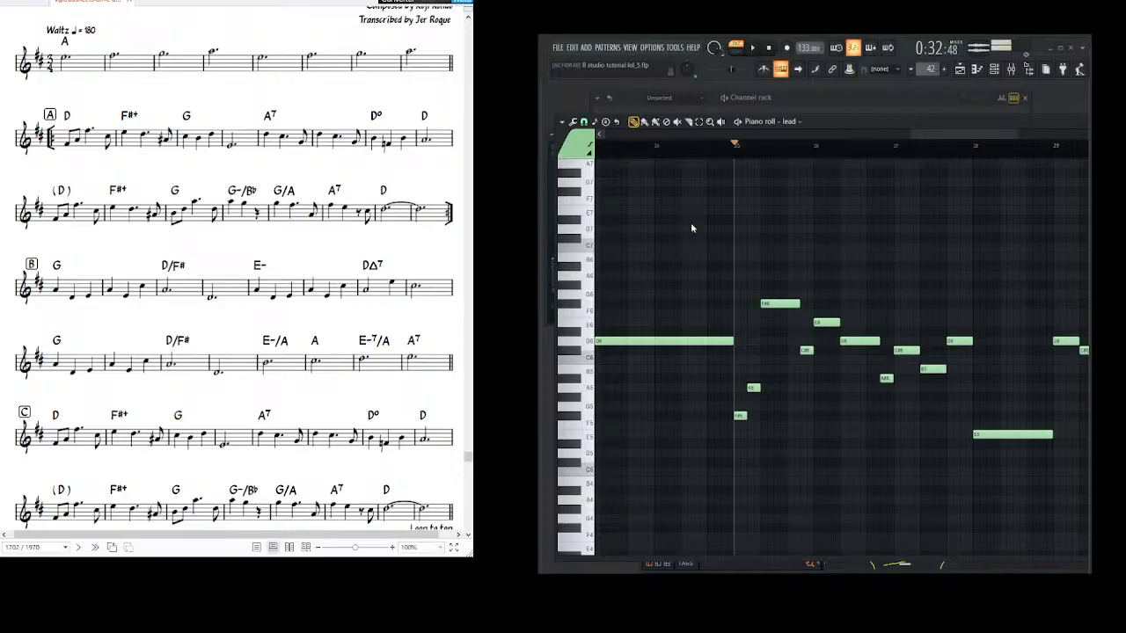
key("ctrl+t")
left_click_drag(797, 160, 607, 160)
- Add a time marker named "rehearsal b" at the start of bar 41
scroll(796, 157, "right", 5)
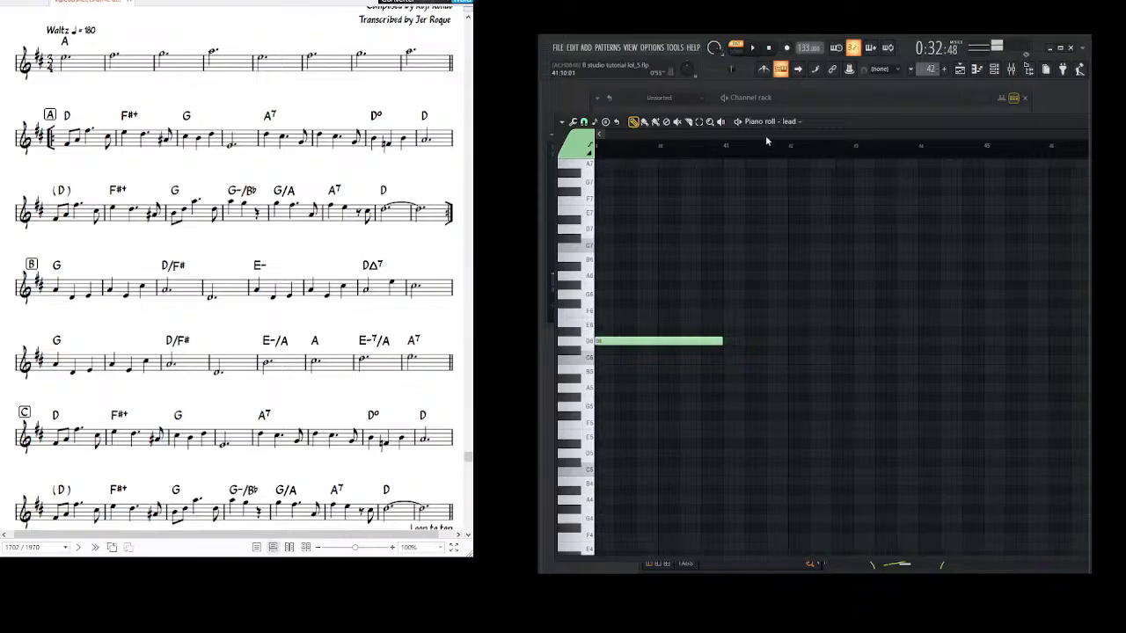
left_click(725, 148)
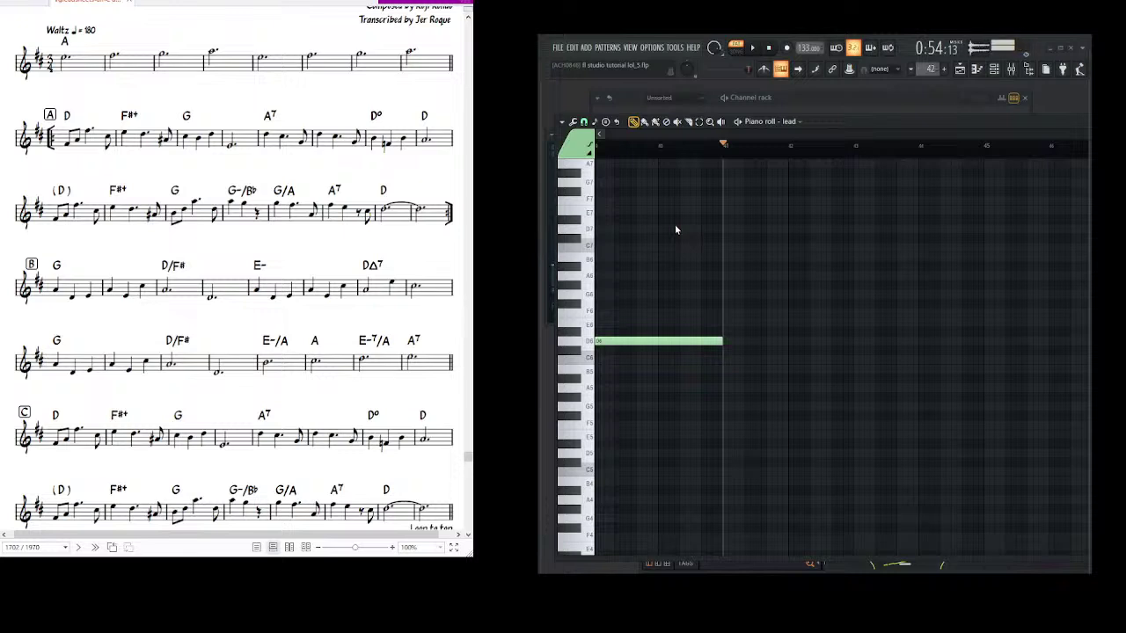
key("Return")
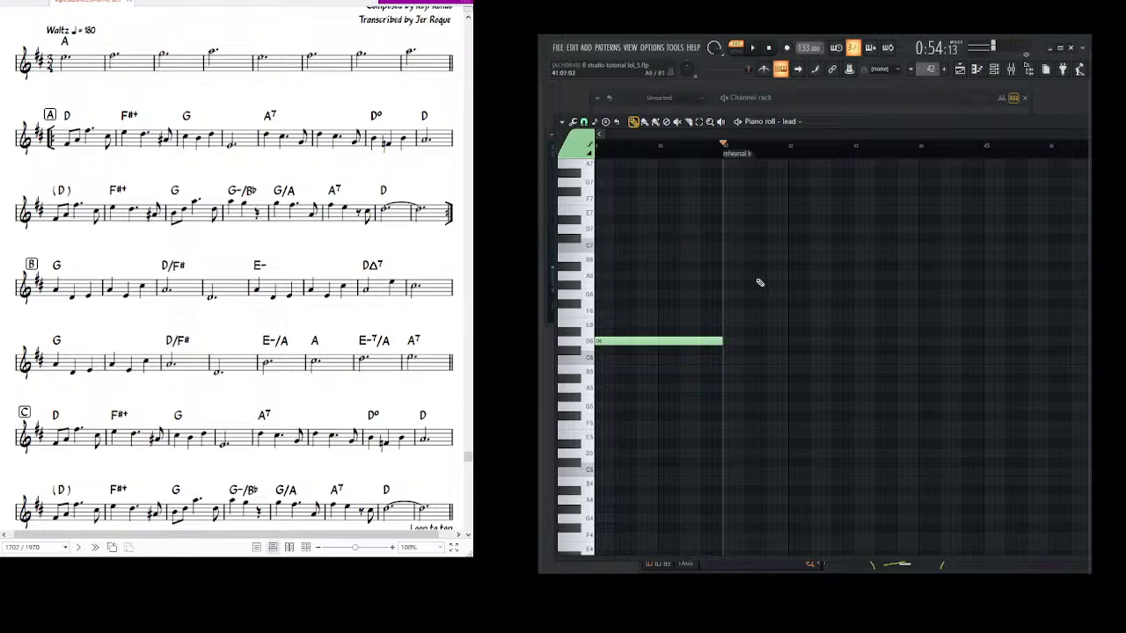
left_click_drag(759, 281, 746, 282)
left_click_drag(688, 244, 655, 237)
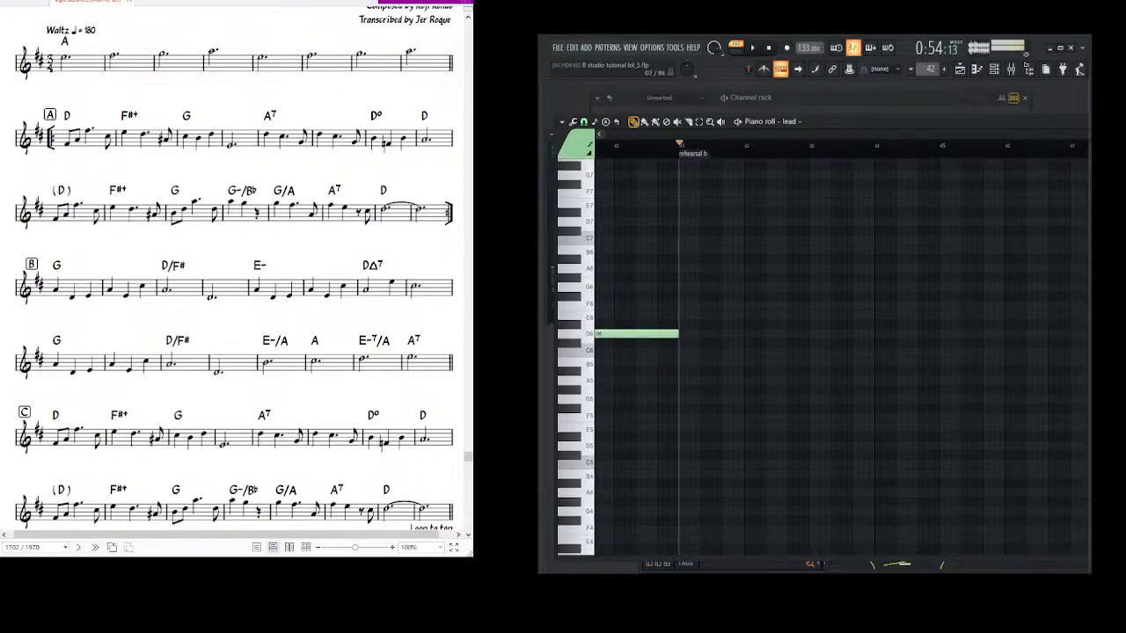
- Enter bar 41 of section B as three quarter notes: A5, D5 and E5
scroll(65, 281, "down", 2)
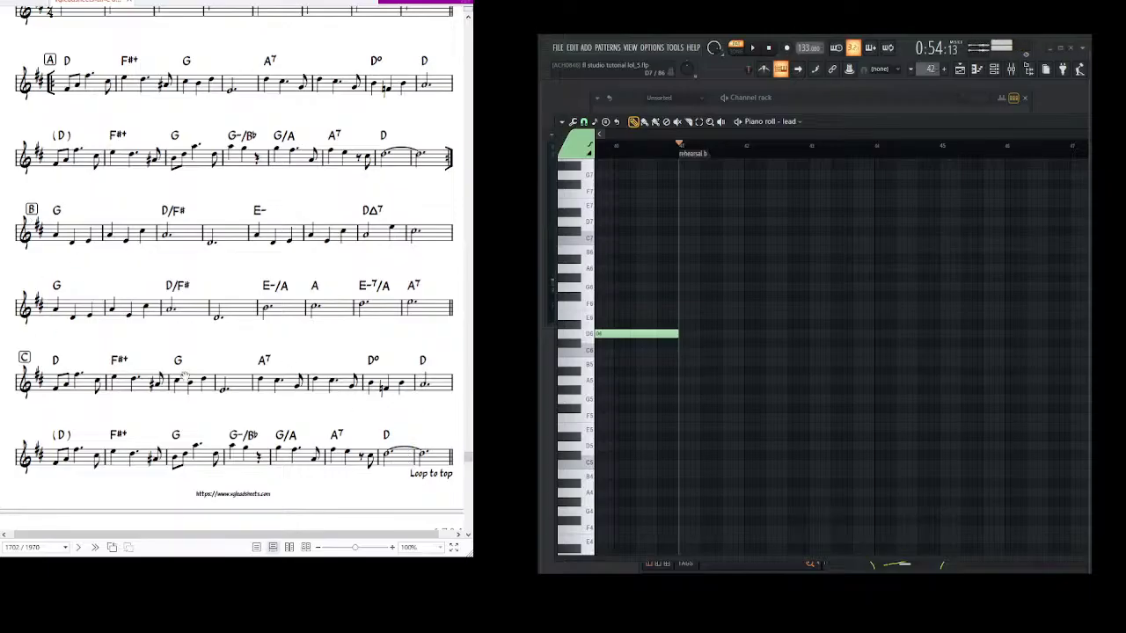
scroll(686, 270, "down", 4)
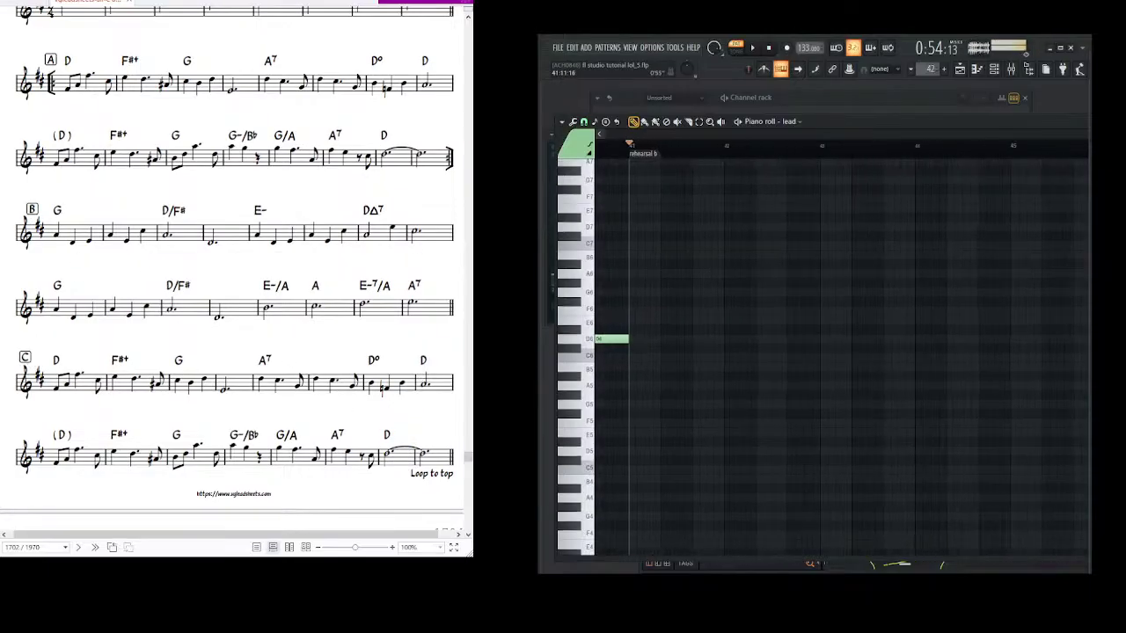
scroll(668, 332, "up", 1)
scroll(696, 342, "up", 2)
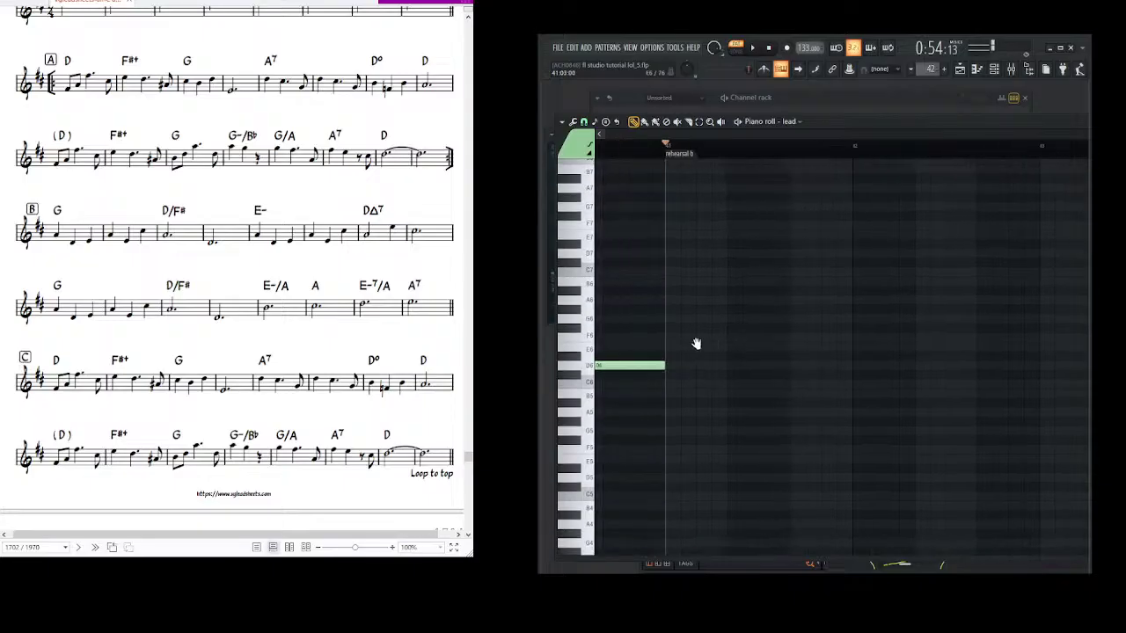
left_click_drag(669, 433, 618, 379)
left_click(618, 375)
left_click_drag(987, 373, 678, 380)
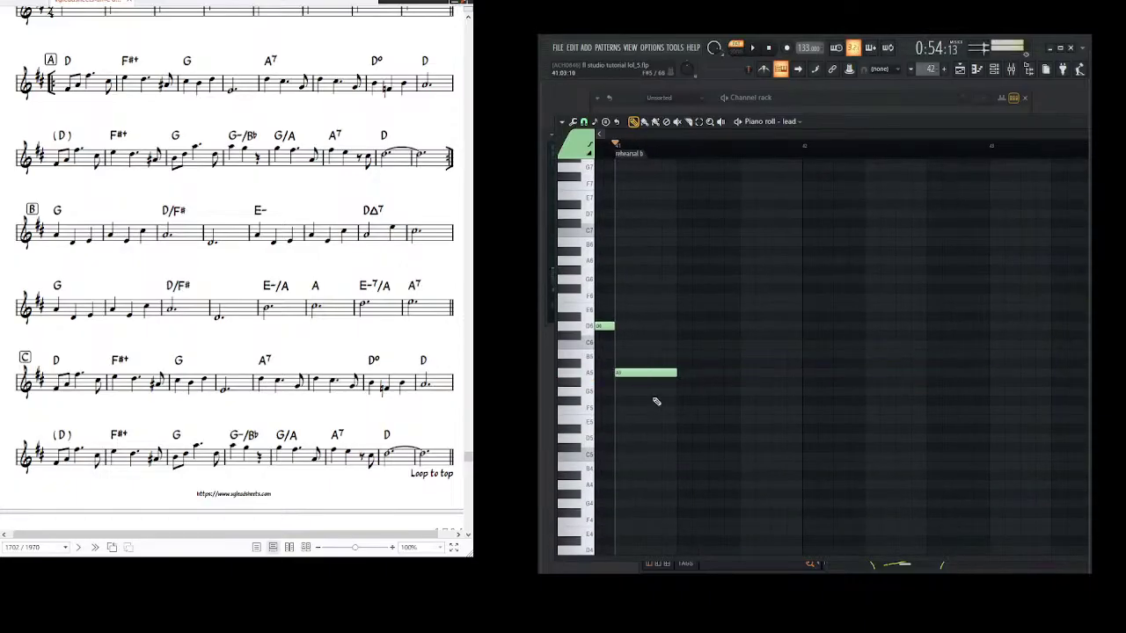
left_click(678, 438)
left_click(742, 428)
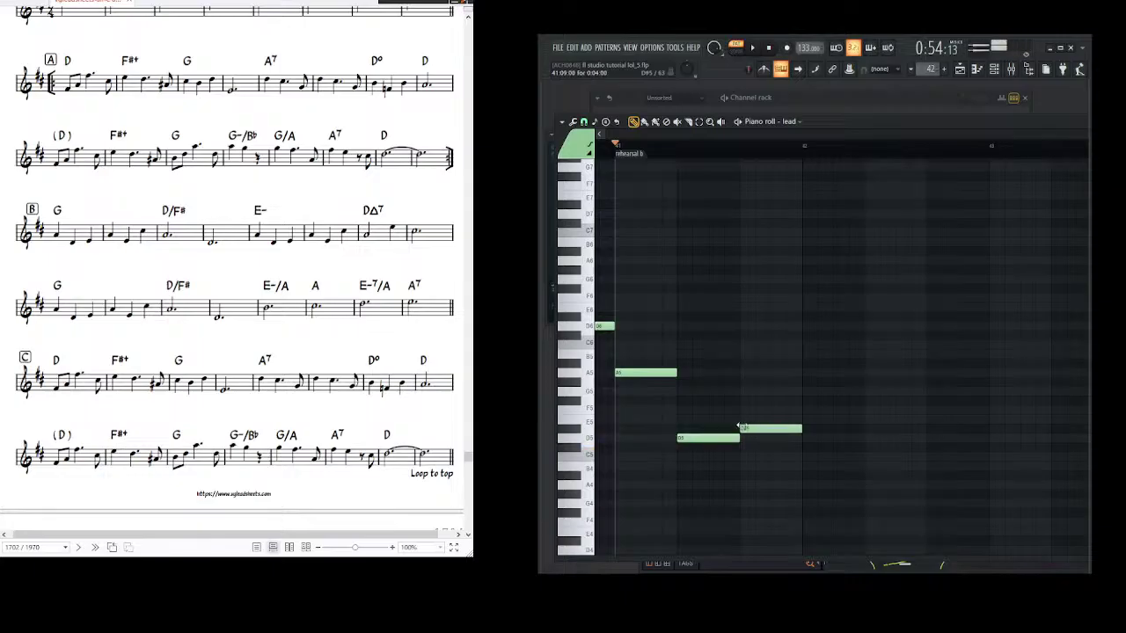
left_click_drag(753, 425, 747, 398)
- Enter the quarter notes A5, E5 and C#6 in bar 42
left_click(766, 374)
scroll(792, 387, "right", 3)
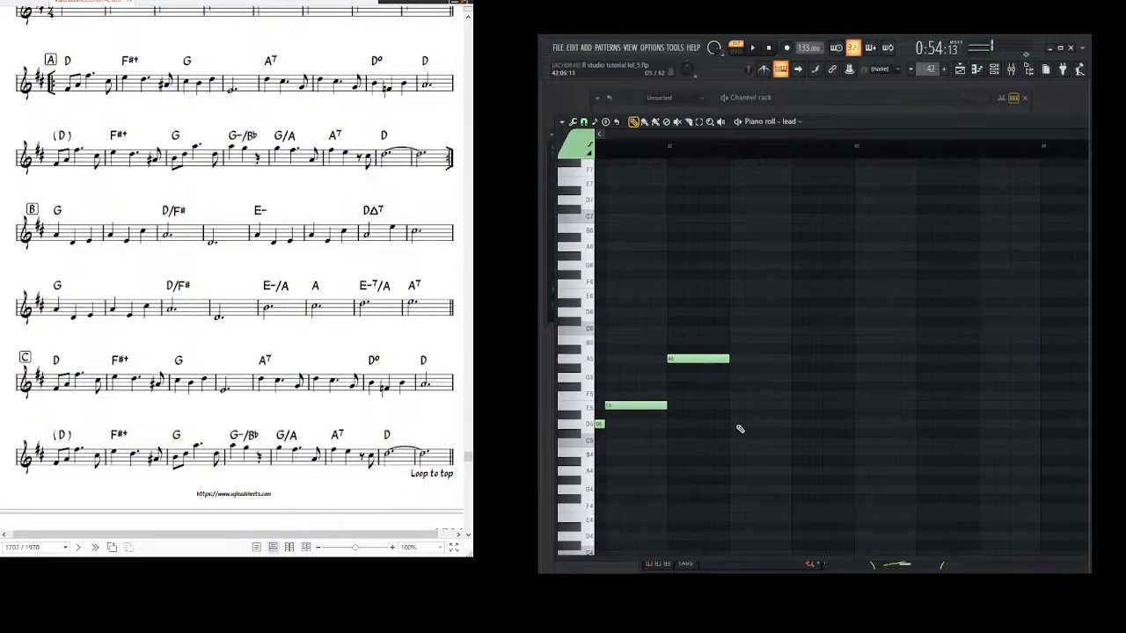
left_click_drag(734, 423, 727, 403)
scroll(764, 390, "right", 2)
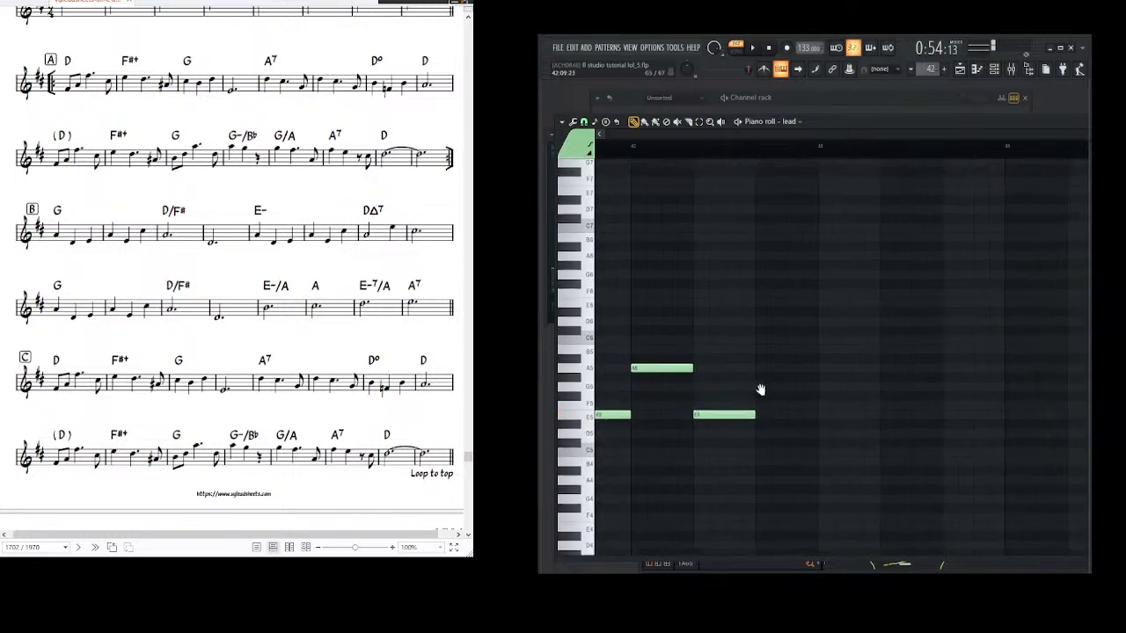
left_click(730, 342)
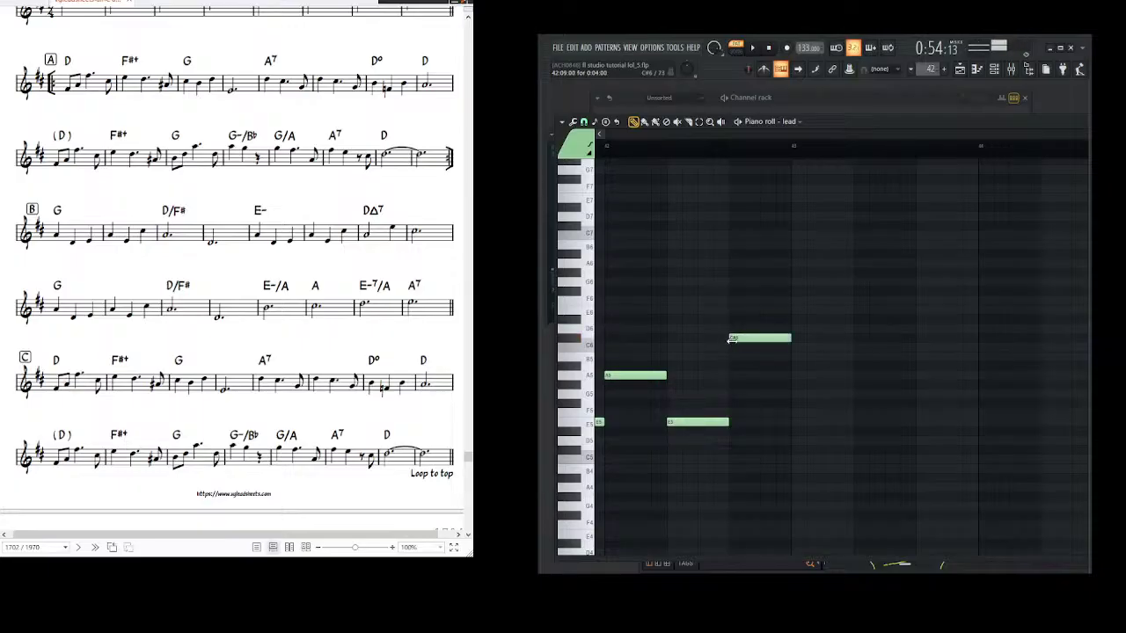
scroll(714, 357, "right", 3)
- Fill bar 43 with one full-bar A5 note and bar 44 with one full-bar D5 note
left_click(691, 383)
scroll(693, 387, "right", 2)
mouse_move(692, 392)
left_mouse_down()
mouse_move(819, 400)
mouse_move(733, 357)
mouse_move(760, 334)
mouse_move(728, 406)
left_mouse_up()
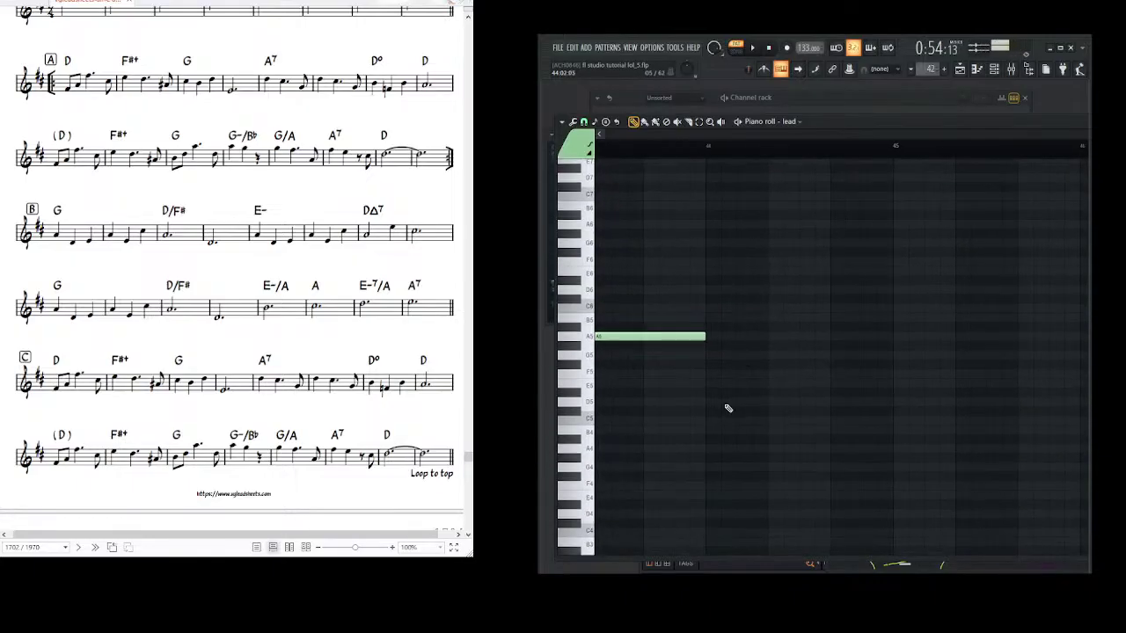
left_click(714, 406)
scroll(847, 395, "right", 1)
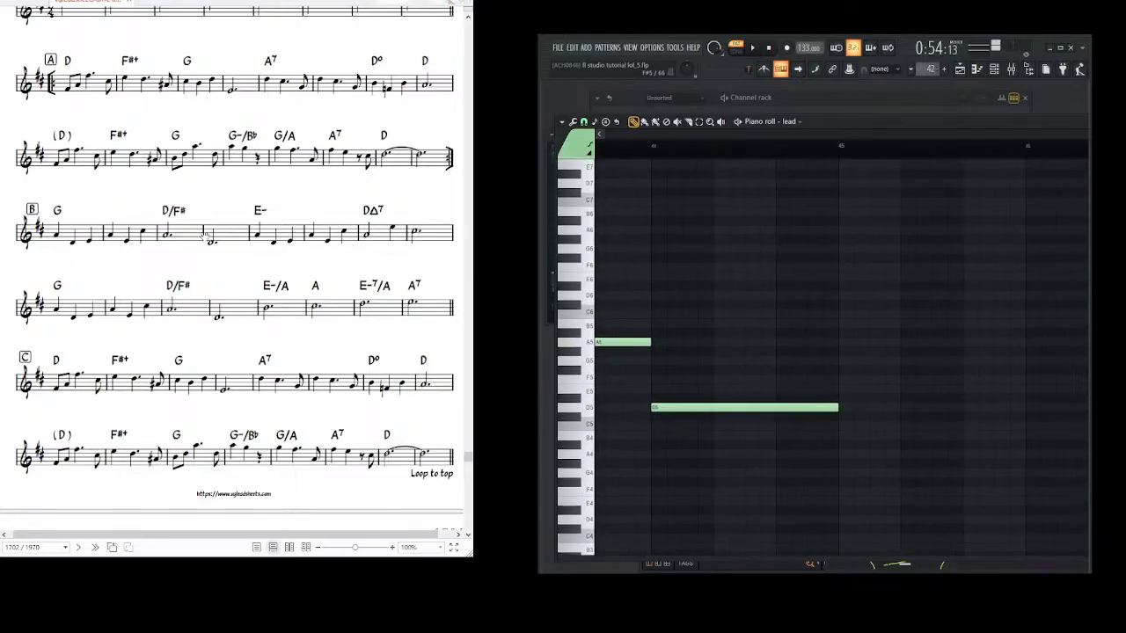
scroll(738, 334, "right", 1)
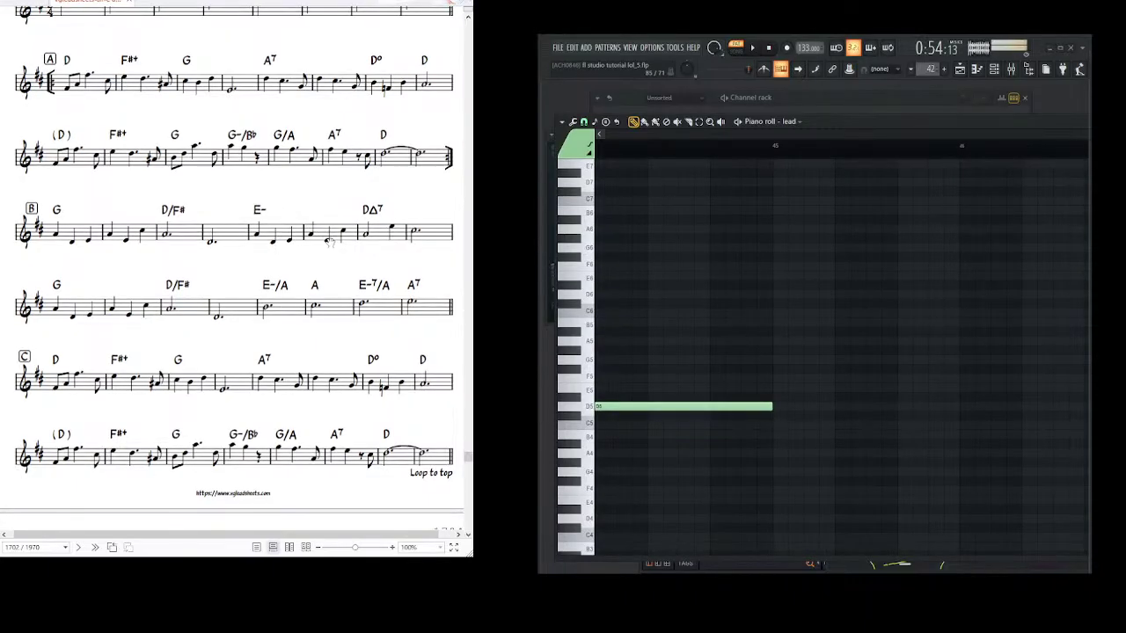
- Enter the quarter notes A5, D5 and E5 in bar 45, shortening the first note to one beat
scroll(709, 367, "right", 1)
left_click(704, 345)
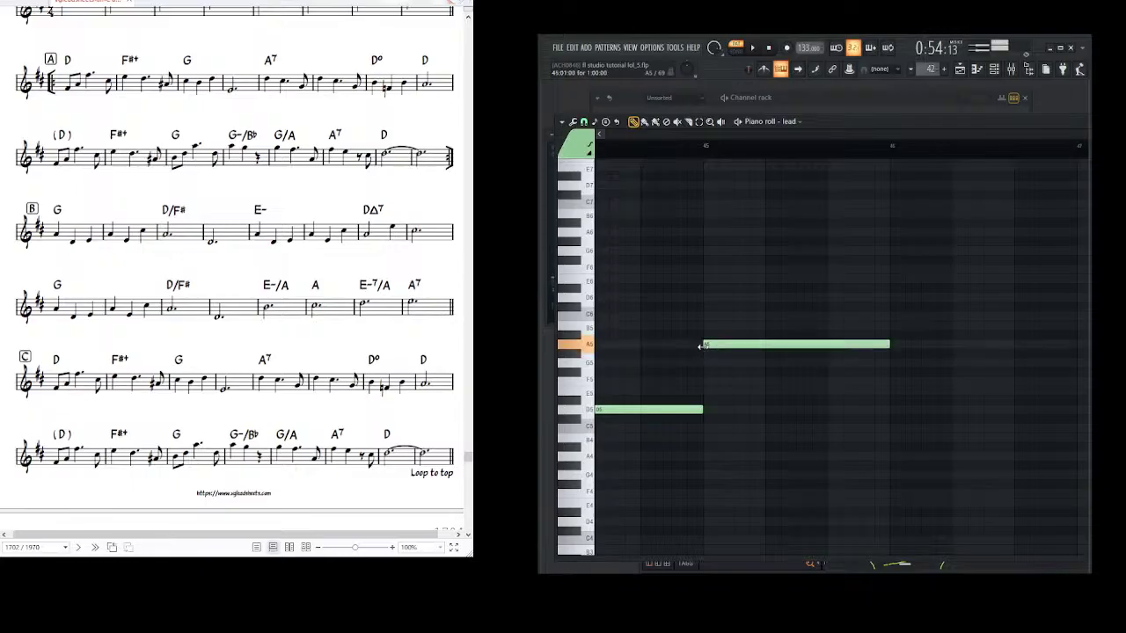
left_click_drag(888, 345, 770, 363)
left_click(766, 409)
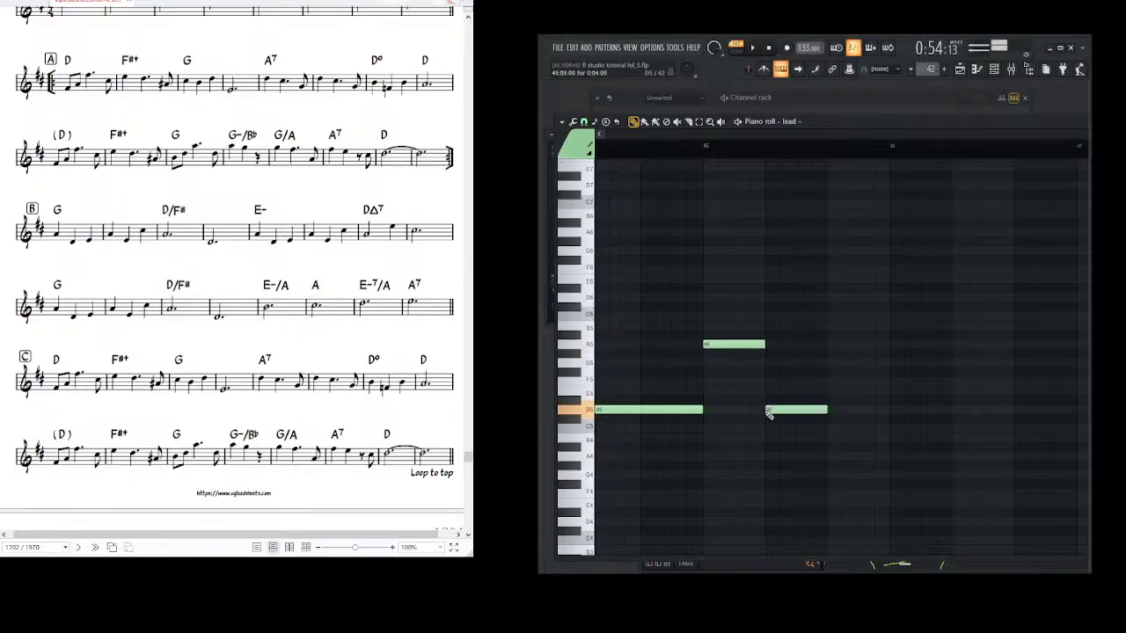
left_click(830, 392)
- Enter the quarter notes A5, E5 and C#6 in bar 46
scroll(771, 379, "right", 2)
left_click(745, 356)
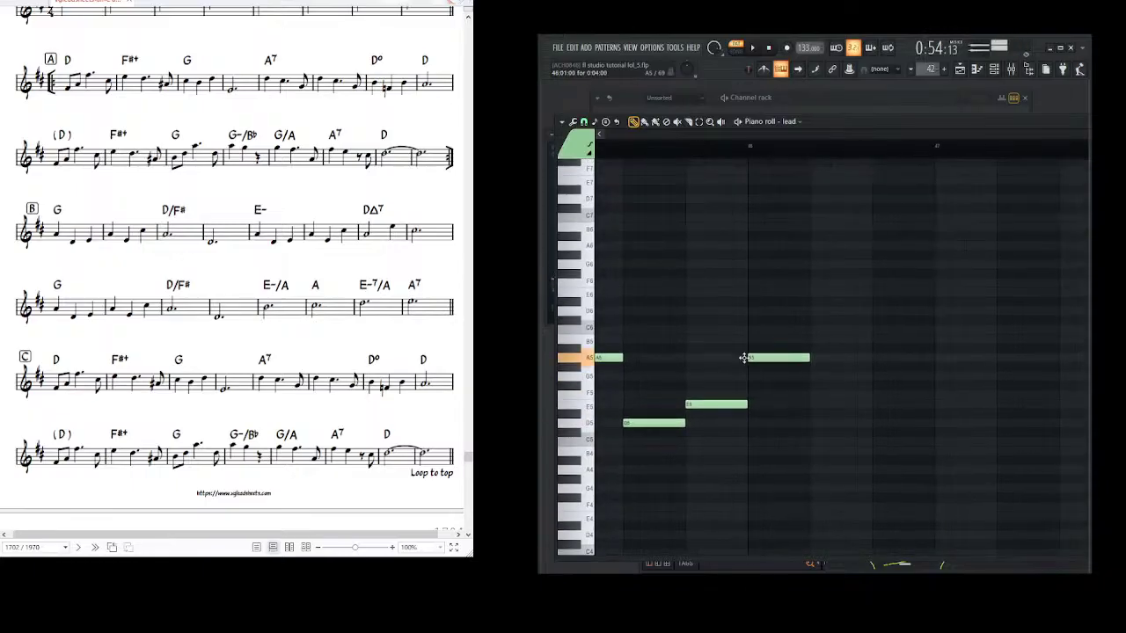
scroll(740, 421, "right", 2)
left_click(726, 403)
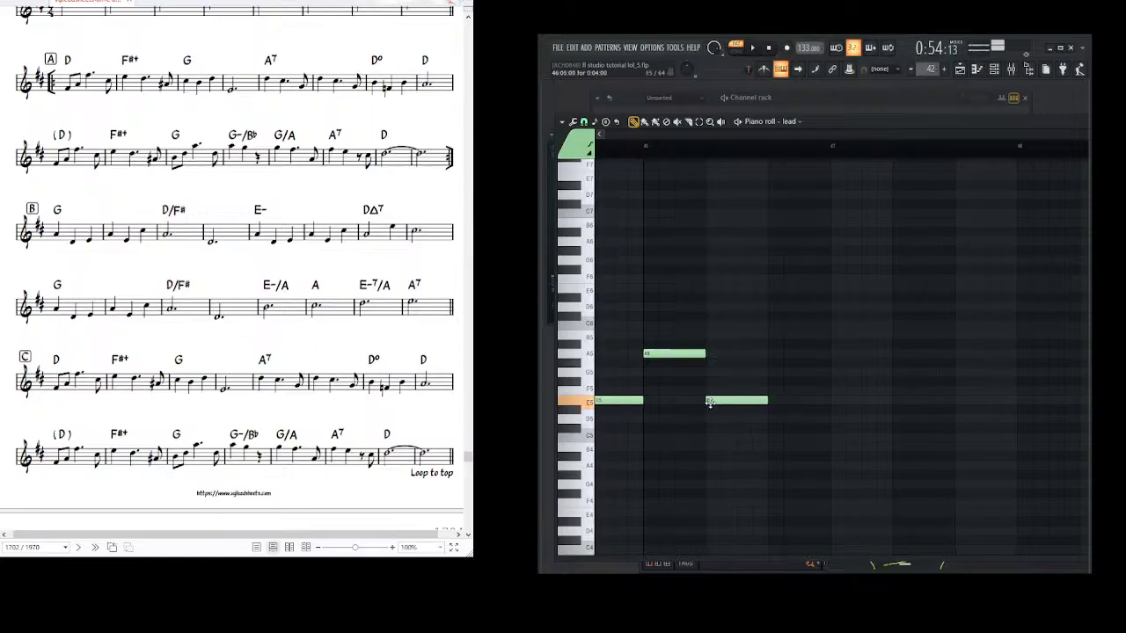
scroll(744, 400, "right", 1)
scroll(744, 399, "up", 1)
left_click(712, 340)
scroll(713, 343, "right", 1)
scroll(713, 343, "up", 1)
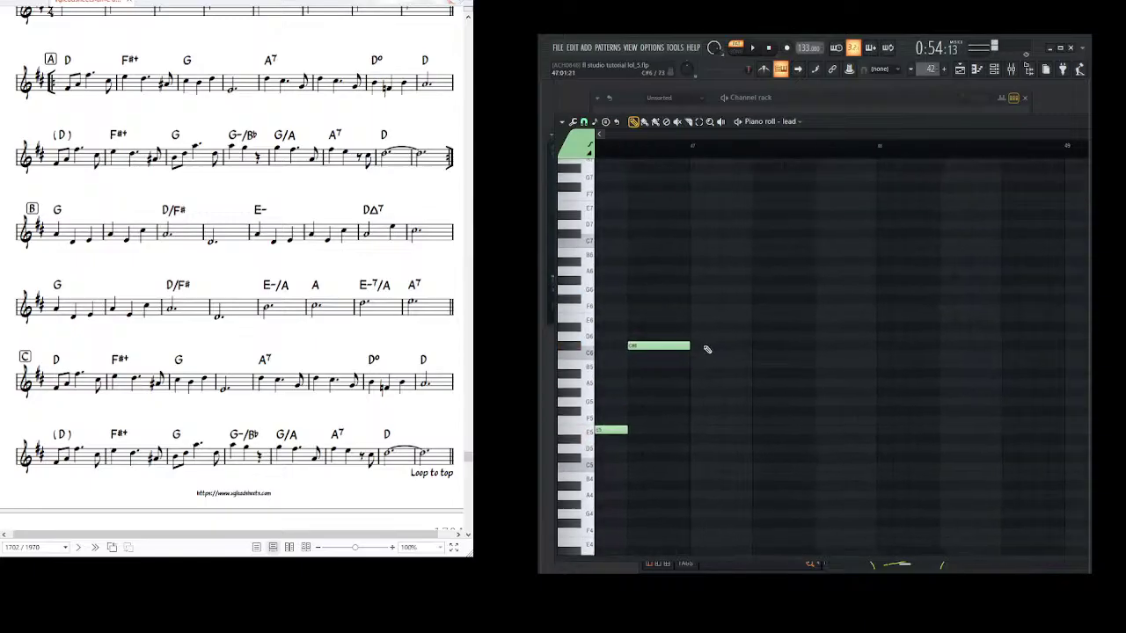
- Enter a two-beat A5 followed by a one-beat E6 in bar 47
left_click(701, 383)
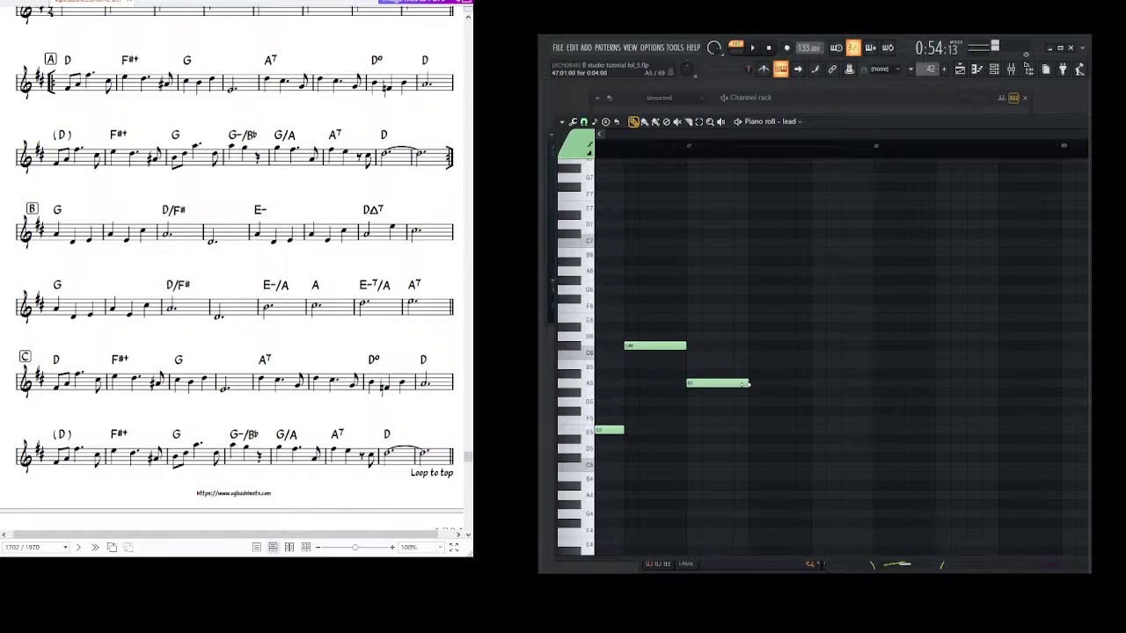
left_click_drag(748, 384, 811, 384)
scroll(774, 394, "right", 1)
scroll(774, 393, "up", 1)
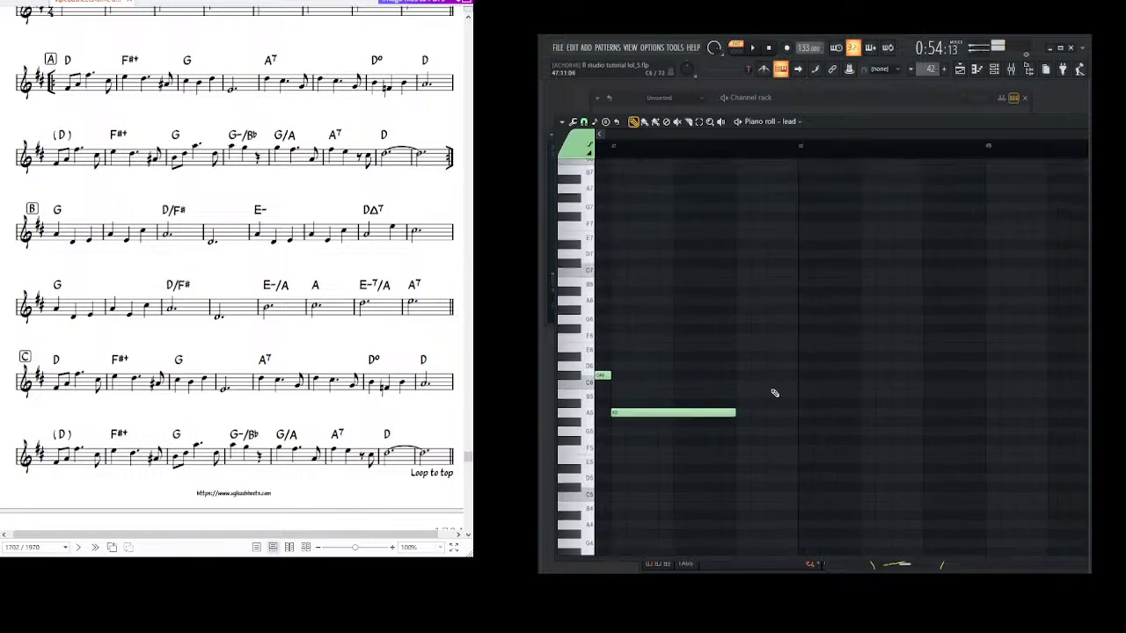
left_click(736, 349)
left_click_drag(852, 349, 794, 349)
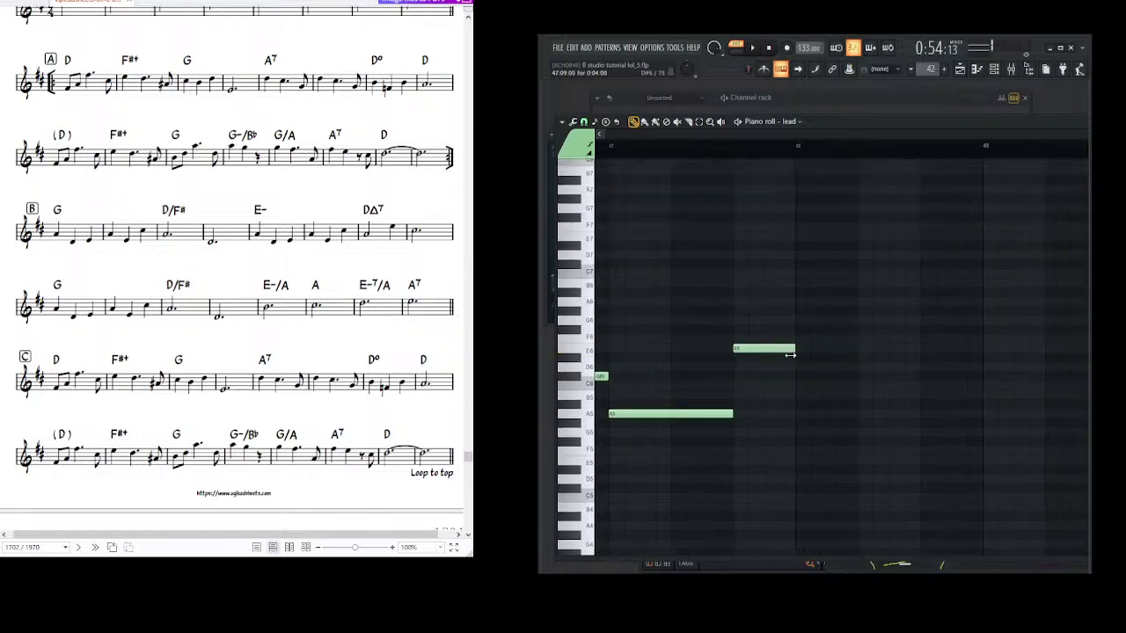
- Enter a C#6 note at the start of bar 48 and lengthen it to fill the whole bar
scroll(749, 359, "right", 1)
scroll(703, 374, "up", 1)
left_click(694, 360)
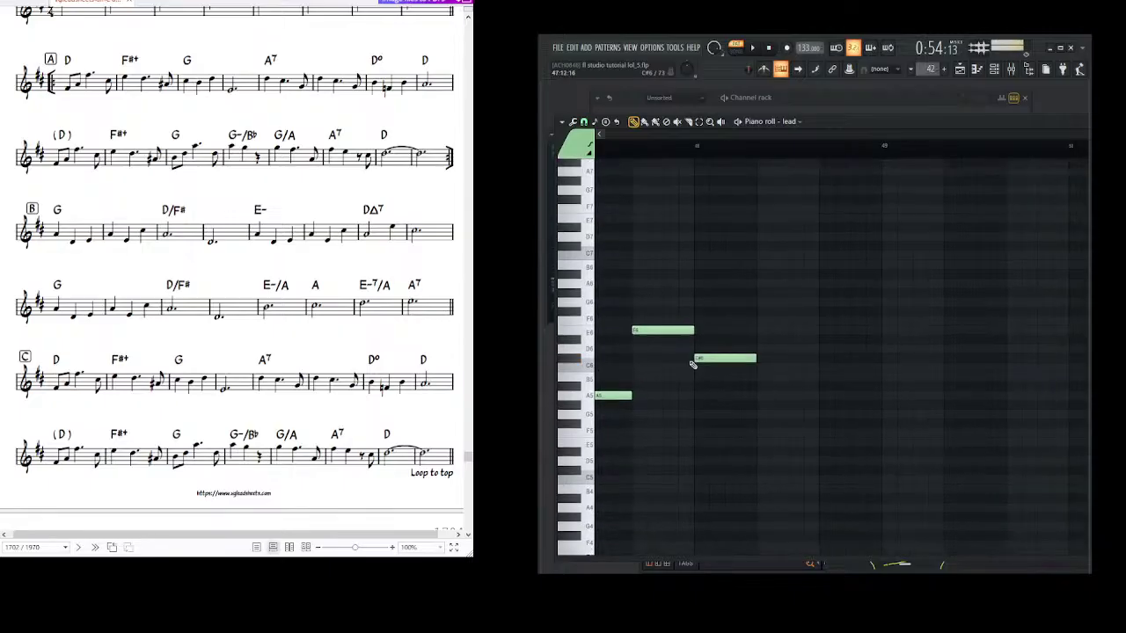
scroll(691, 362, "right", 1)
scroll(690, 362, "up", 1)
left_click_drag(691, 363, 806, 370)
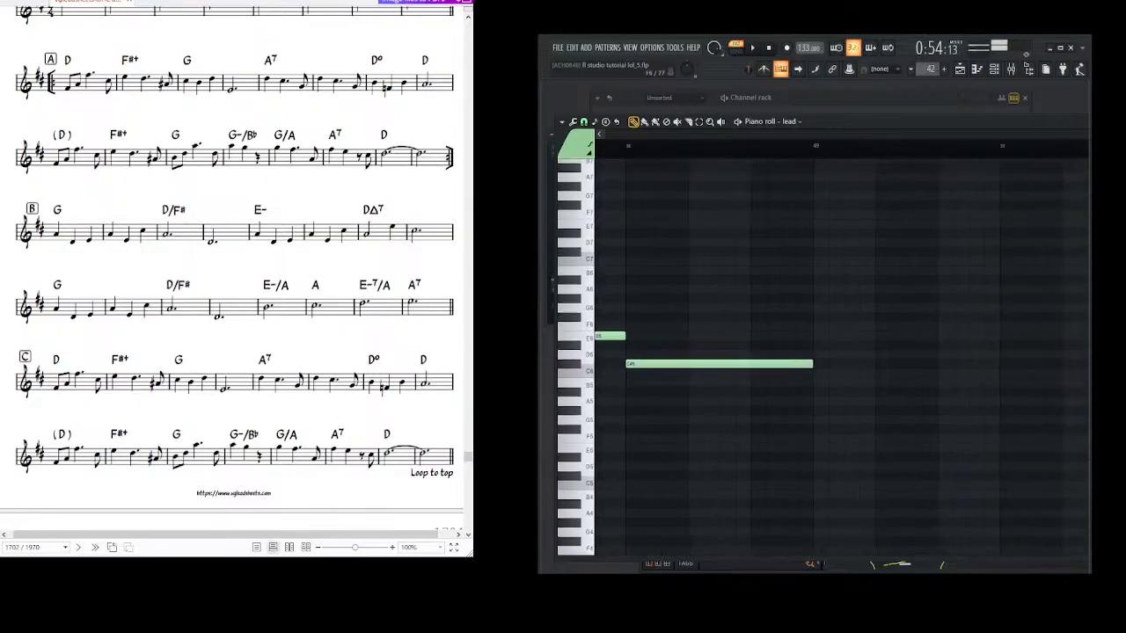
- Examine the second line of section B on the lead sheet and the empty bars from bar 49 on
scroll(832, 326, "right", 2)
scroll(832, 326, "down", 1)
scroll(755, 316, "down", 1)
scroll(769, 318, "left", 2)
scroll(792, 348, "right", 2)
scroll(723, 358, "right", 4)
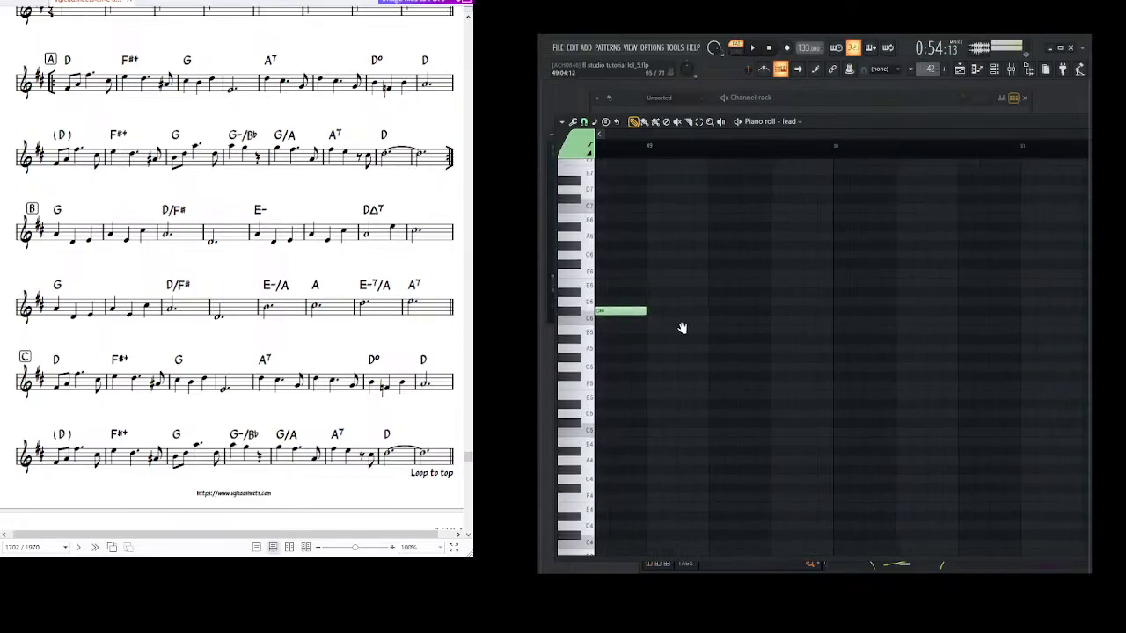
scroll(695, 350, "right", 1)
scroll(747, 347, "left", 4)
scroll(757, 352, "right", 1)
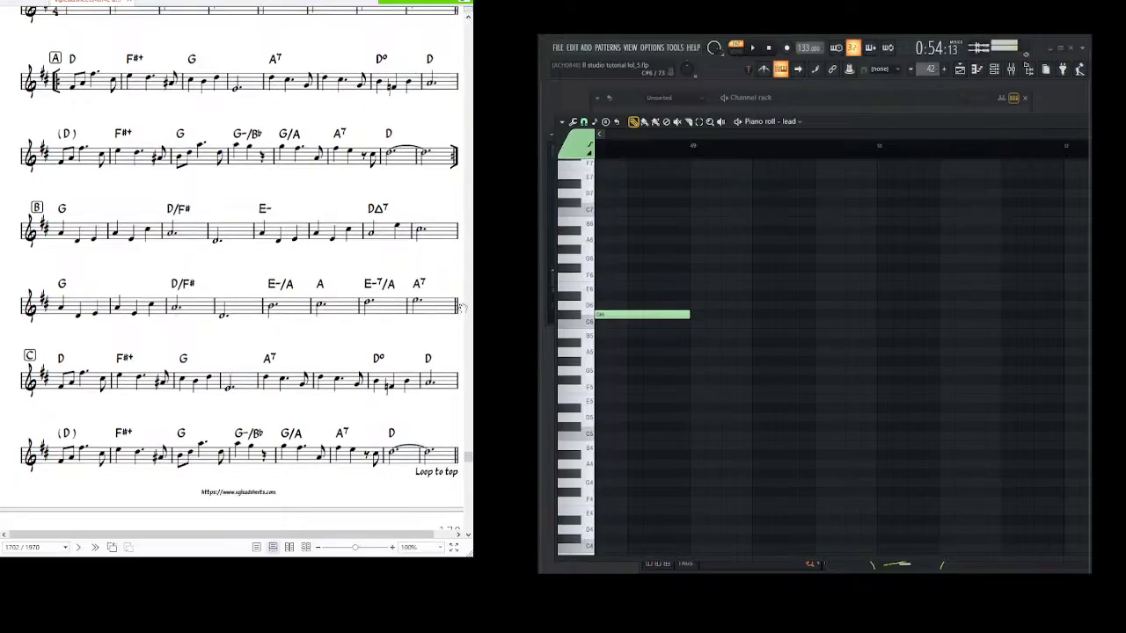
left_click_drag(730, 263, 927, 269)
left_click_drag(900, 165, 1011, 161)
- Copy the first four bars of section B (bars 41 to 44) and paste them from bar 49
scroll(945, 161, "down", 4)
scroll(843, 347, "left", 2)
scroll(843, 348, "up", 2)
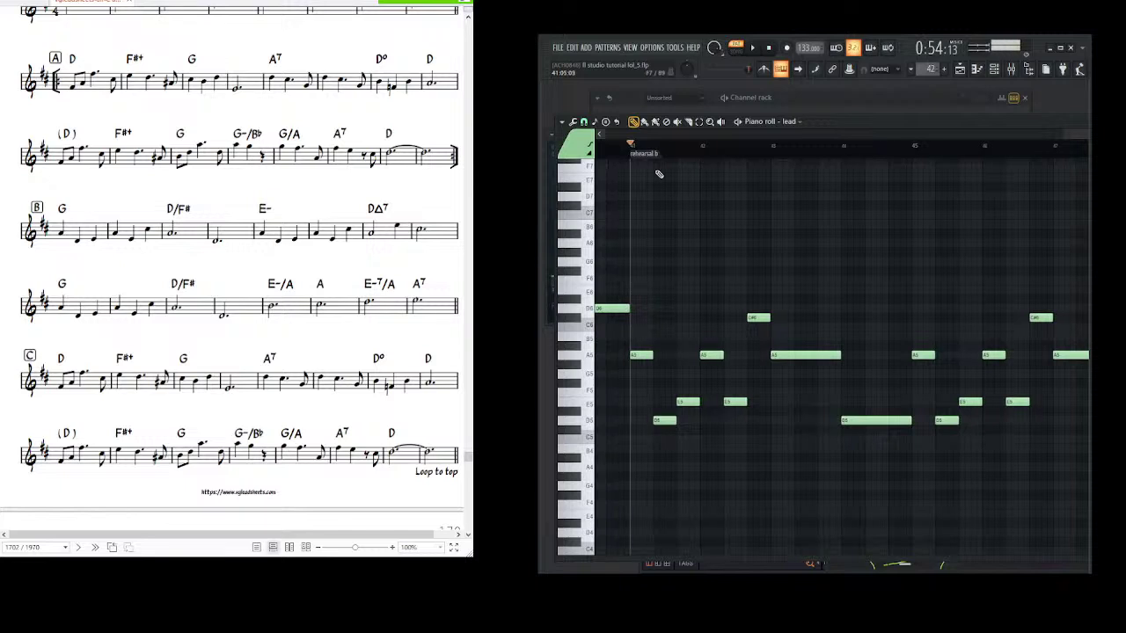
mouse_move(631, 149)
left_mouse_down()
mouse_move(753, 152)
mouse_move(719, 170)
mouse_move(913, 181)
left_mouse_up()
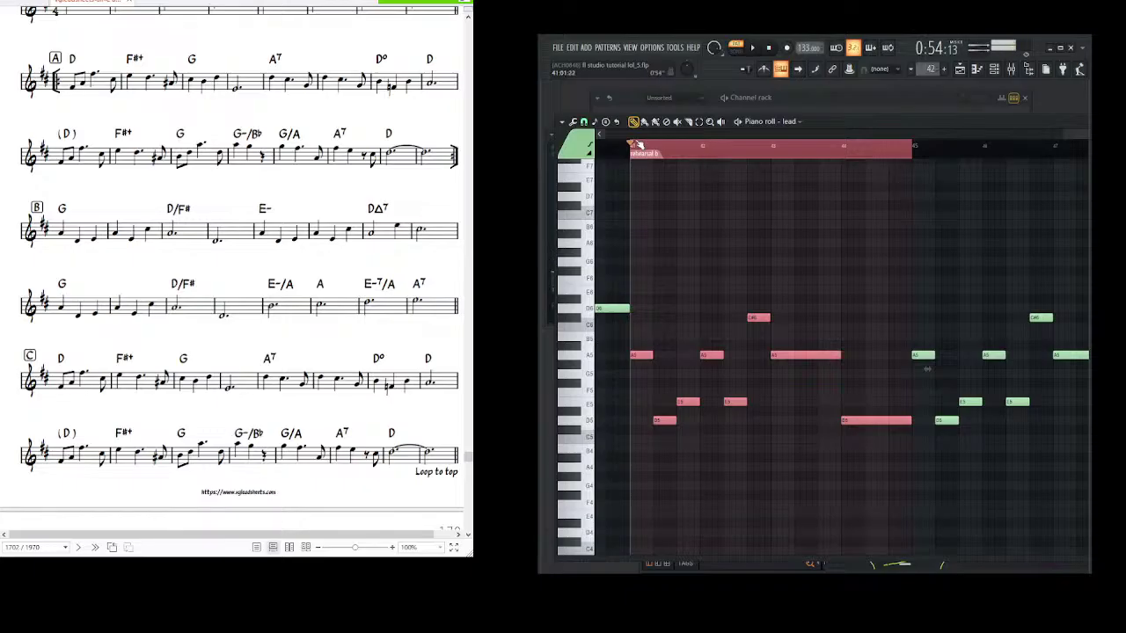
scroll(891, 153, "right", 6)
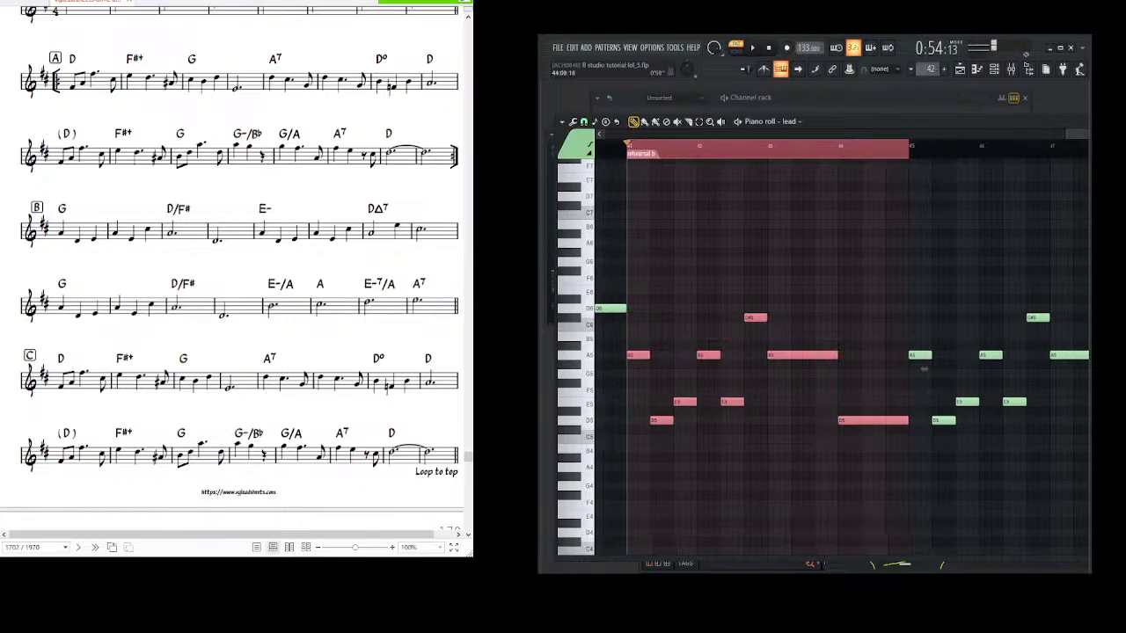
left_click(740, 146)
left_click_drag(742, 146, 737, 148)
key("ctrl+v")
left_click_drag(873, 251, 699, 244)
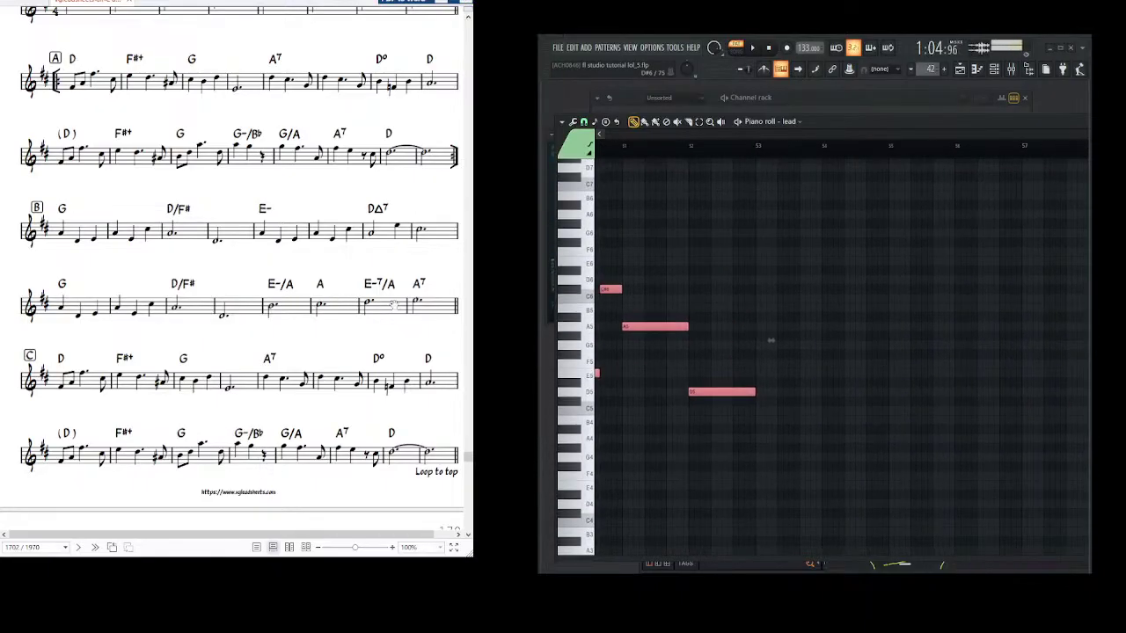
- Enter a bar-long B5 in bar 53 and a bar-long C#6 in bar 54
left_click_drag(771, 340, 706, 358)
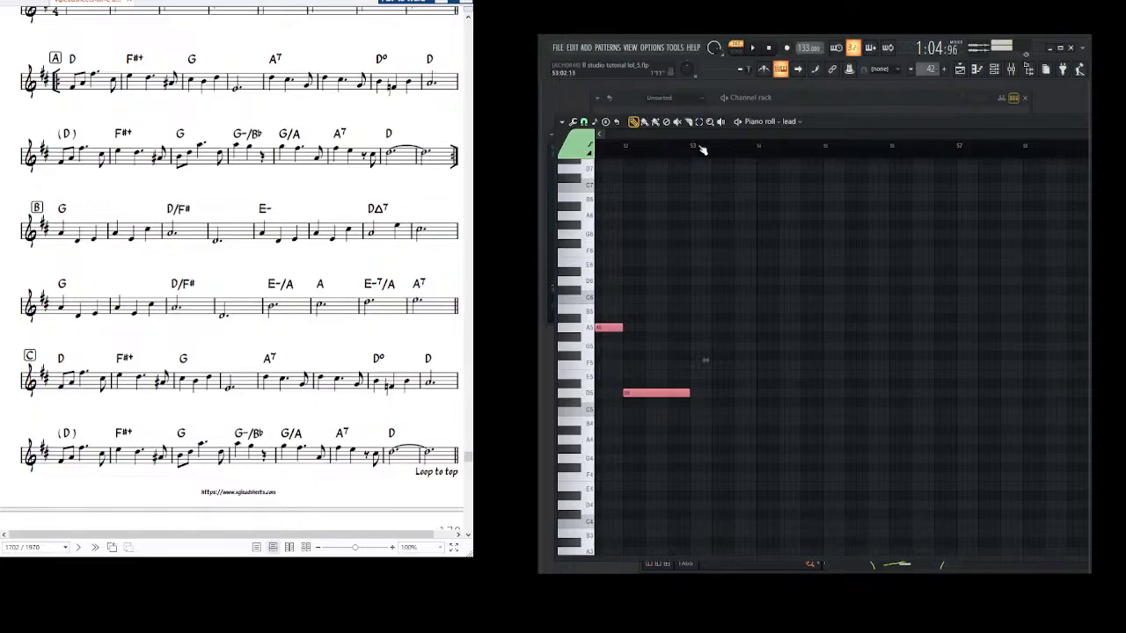
scroll(703, 152, "up", 3)
scroll(695, 182, "up", 1)
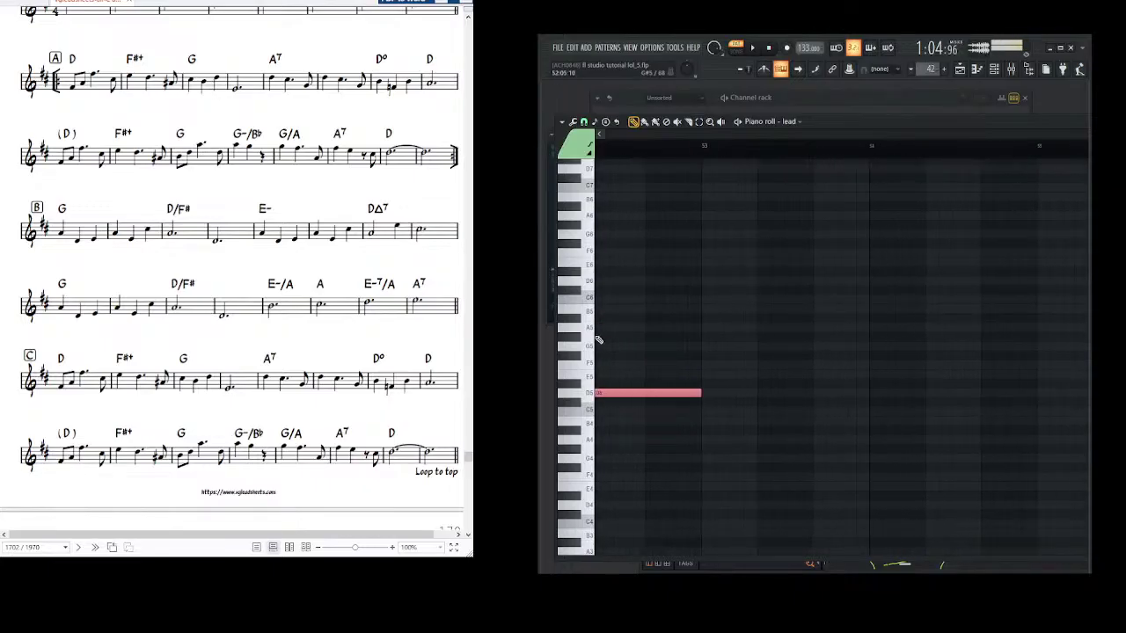
scroll(705, 366, "right", 1)
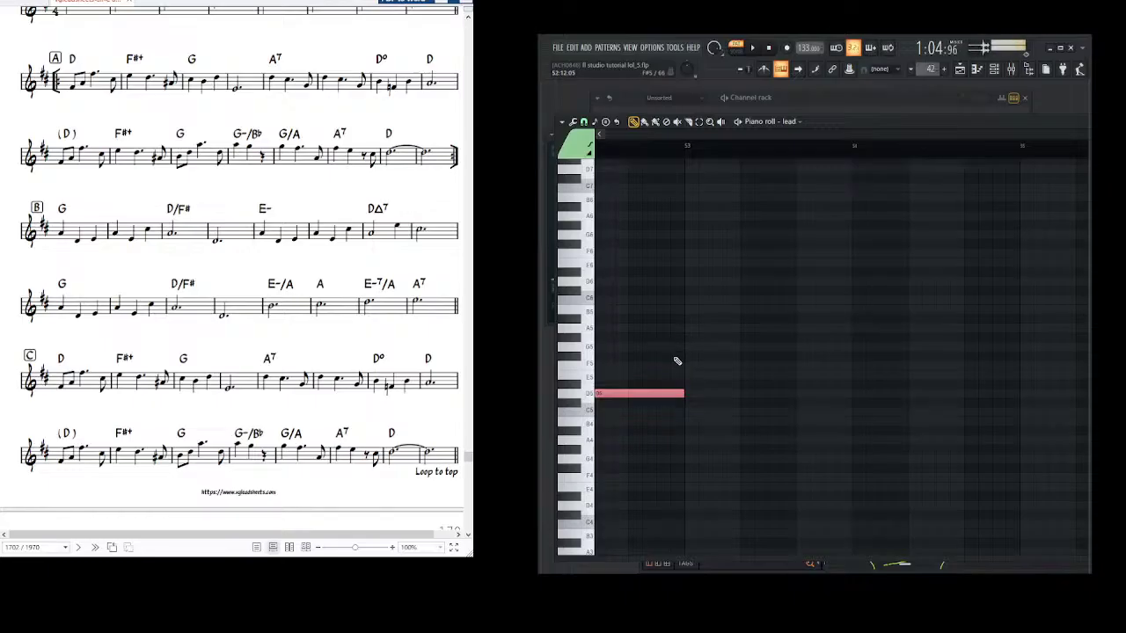
left_click(688, 315)
scroll(703, 362, "up", 3)
scroll(704, 362, "right", 3)
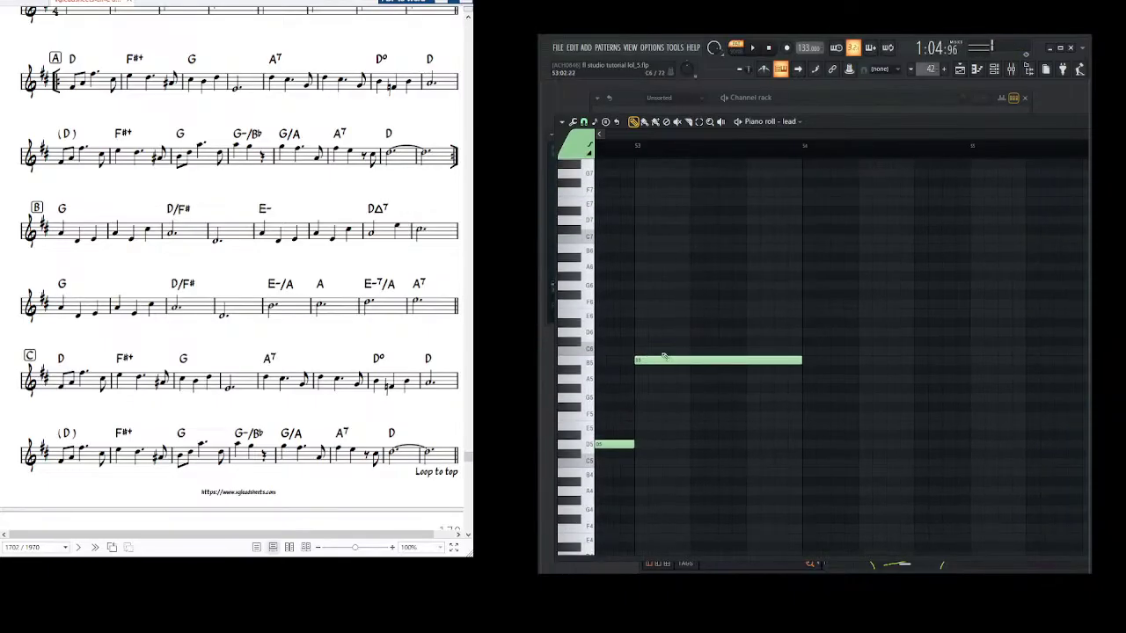
scroll(754, 367, "up", 1)
scroll(754, 367, "right", 2)
left_click(756, 352)
- Enter a bar-long D6 in bar 55 and a bar-long E6 in bar 56
scroll(738, 361, "up", 1)
scroll(739, 360, "right", 3)
scroll(747, 369, "up", 1)
scroll(748, 370, "right", 2)
left_click(787, 365)
scroll(836, 368, "up", 1)
scroll(836, 368, "right", 3)
left_click(816, 373)
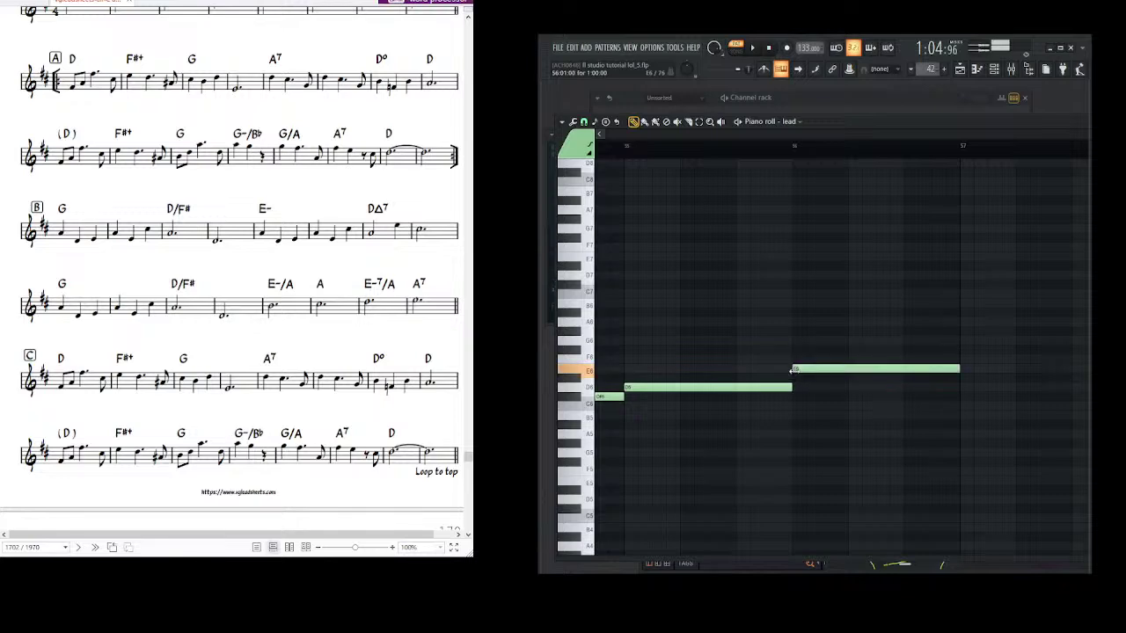
- Add a time marker named "rehearsal c" at bar 57
scroll(870, 365, "up", 1)
scroll(870, 365, "right", 1)
scroll(847, 175, "down", 3)
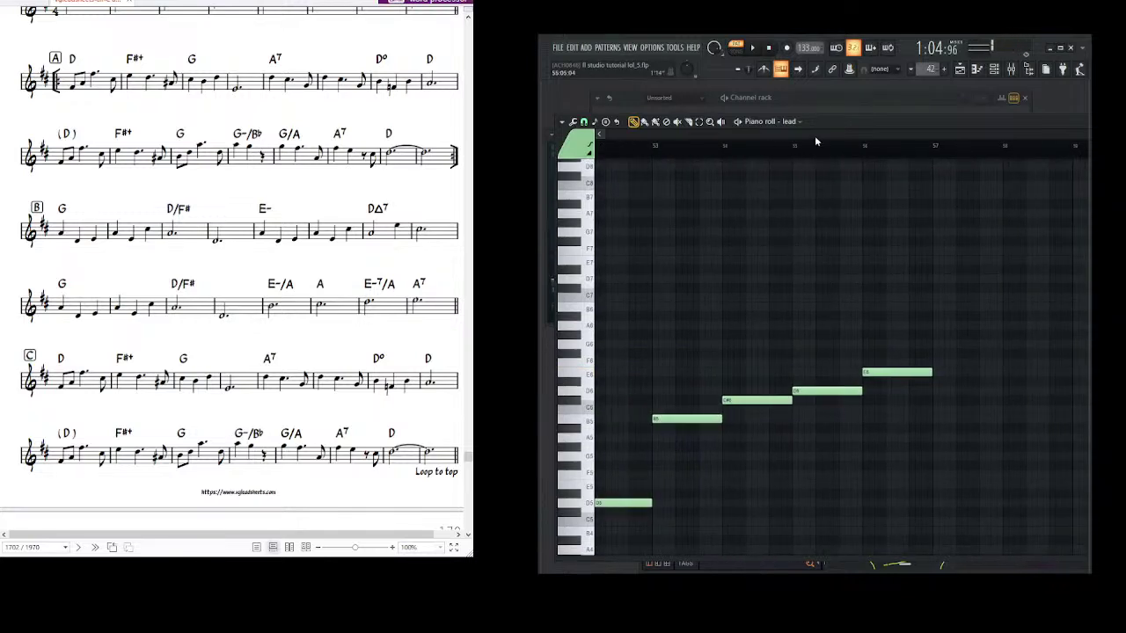
scroll(818, 142, "down", 4)
scroll(837, 144, "right", 4)
scroll(676, 146, "up", 3)
scroll(730, 146, "up", 1)
left_click_drag(779, 149, 775, 150)
left_click(699, 121)
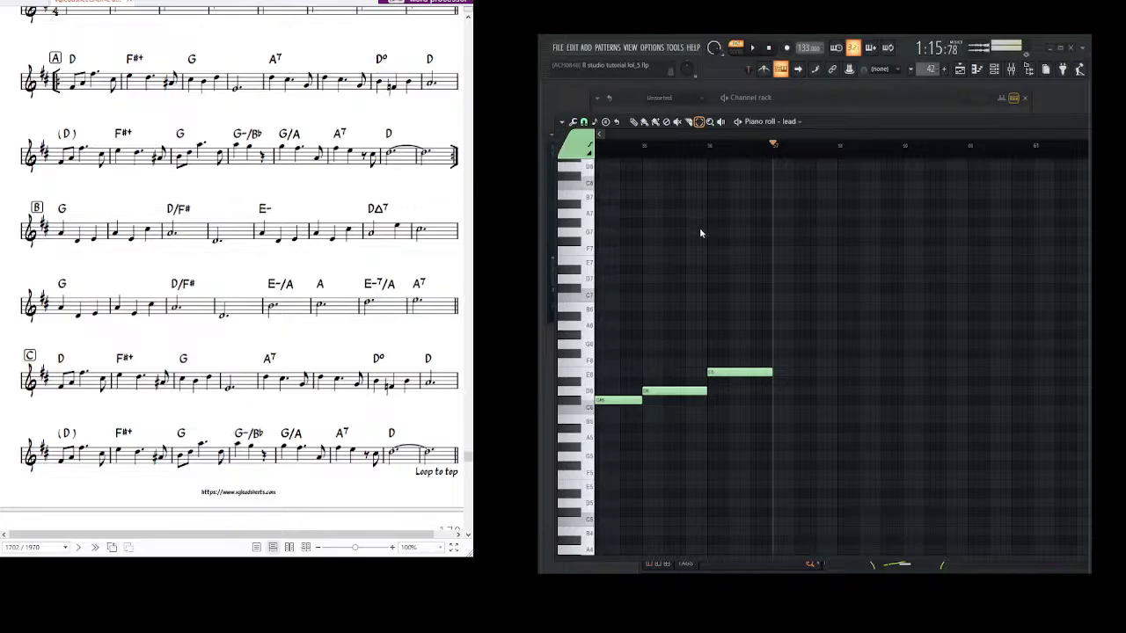
type("rehearsal c")
key("Return")
- Fill section C from bar 57 with a copy of the 16-bar section A melody
left_click_drag(849, 319, 759, 294)
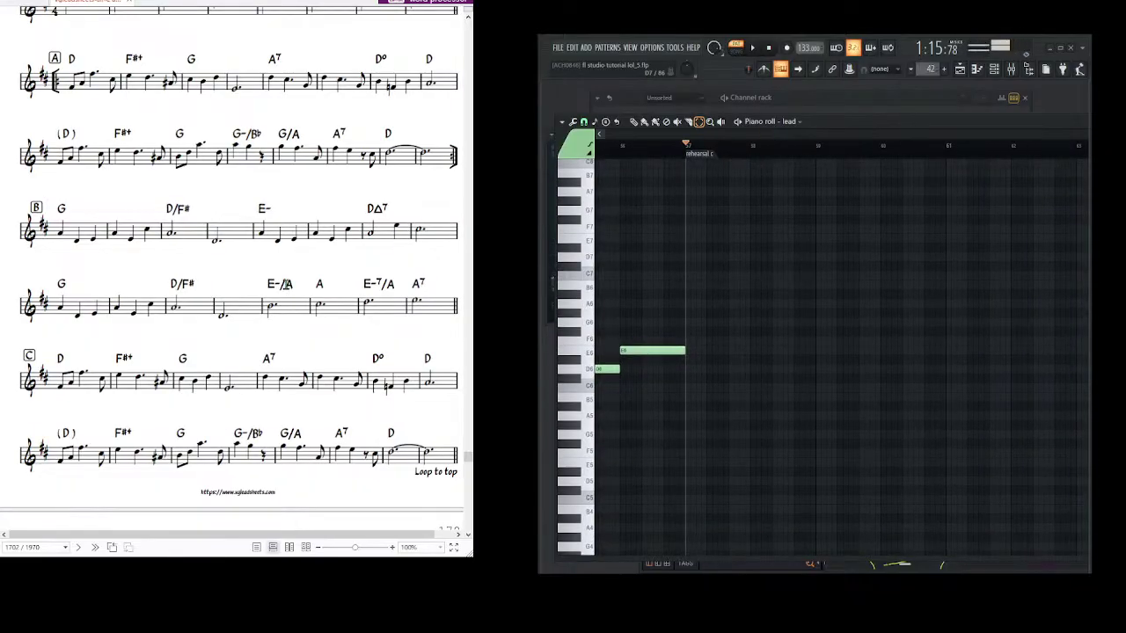
left_click(224, 267)
left_click_drag(232, 302, 215, 319)
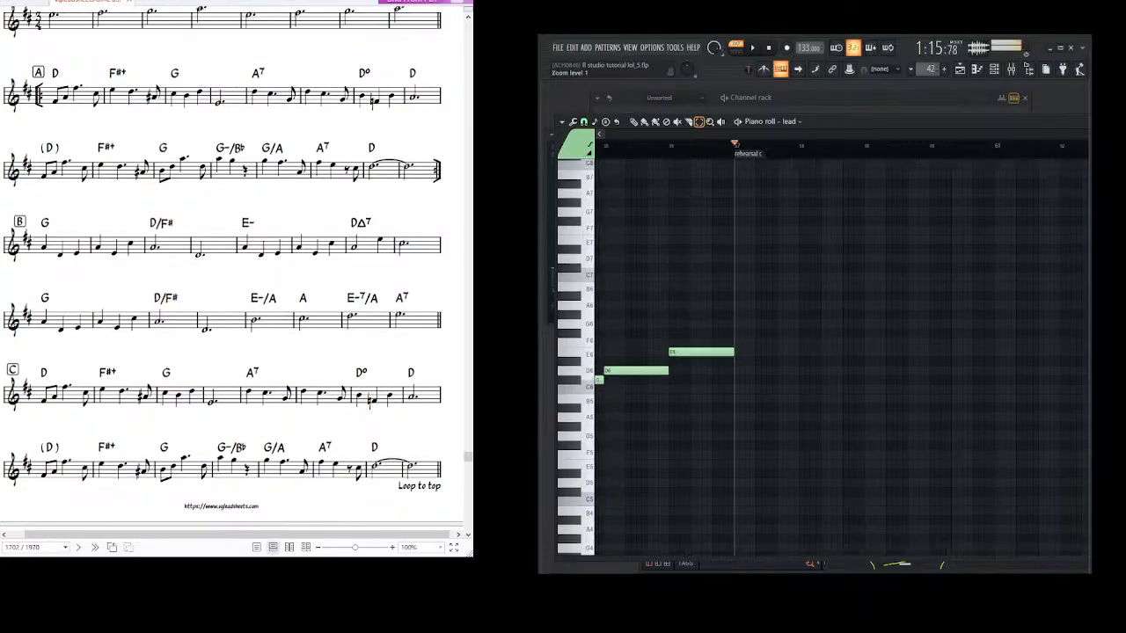
left_click_drag(1088, 135, 892, 141)
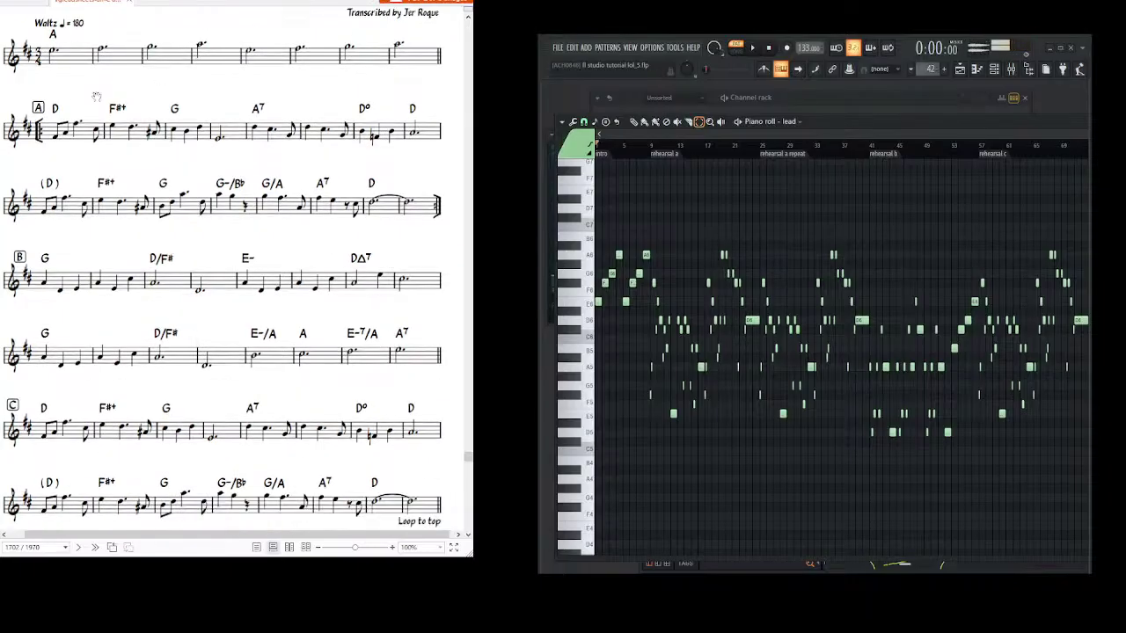
- Play back the transcribed melody and set the project tempo to 180 BPM
left_click(753, 48)
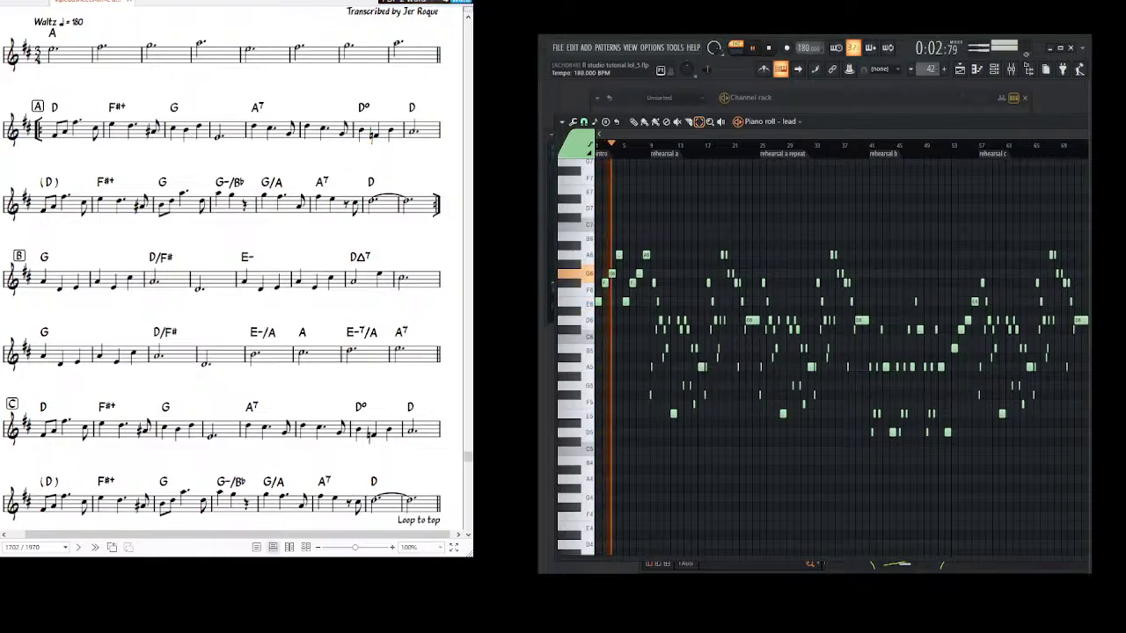
scroll(775, 145, "down", 2)
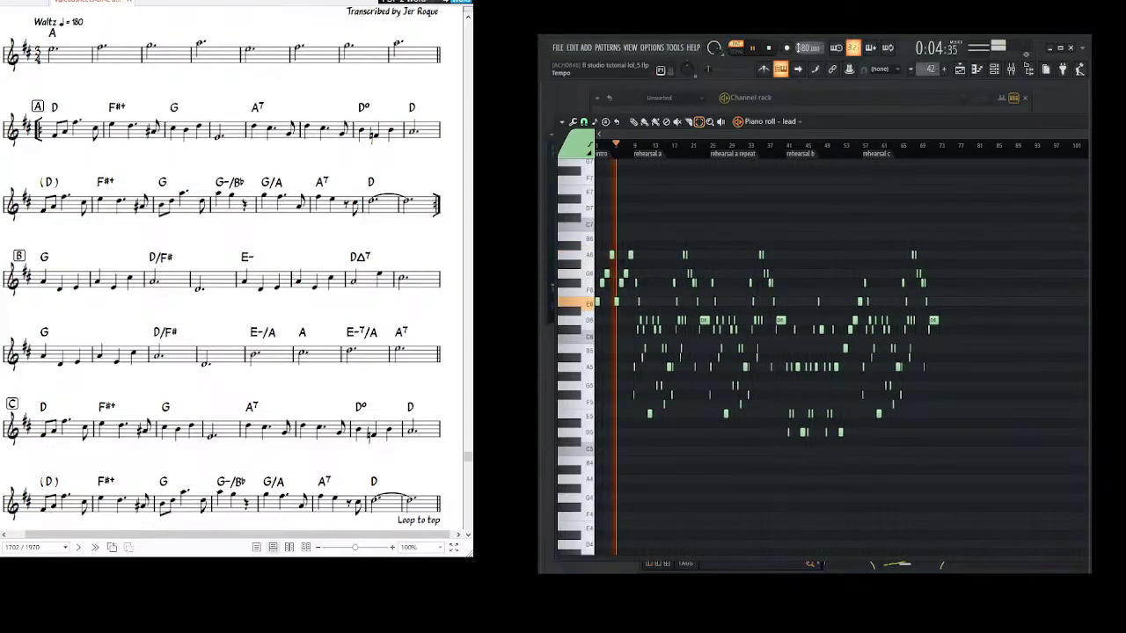
left_click(753, 50)
mouse_move(808, 48)
left_mouse_down()
mouse_move(808, 26)
mouse_move(807, 56)
mouse_move(804, 41)
left_mouse_up()
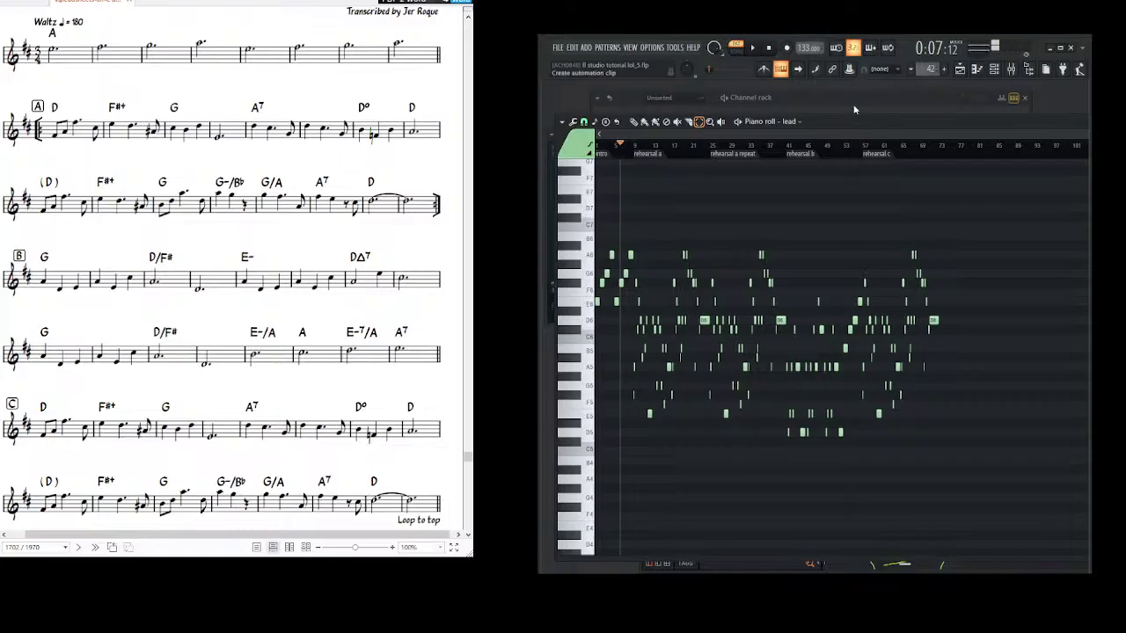
key("space")
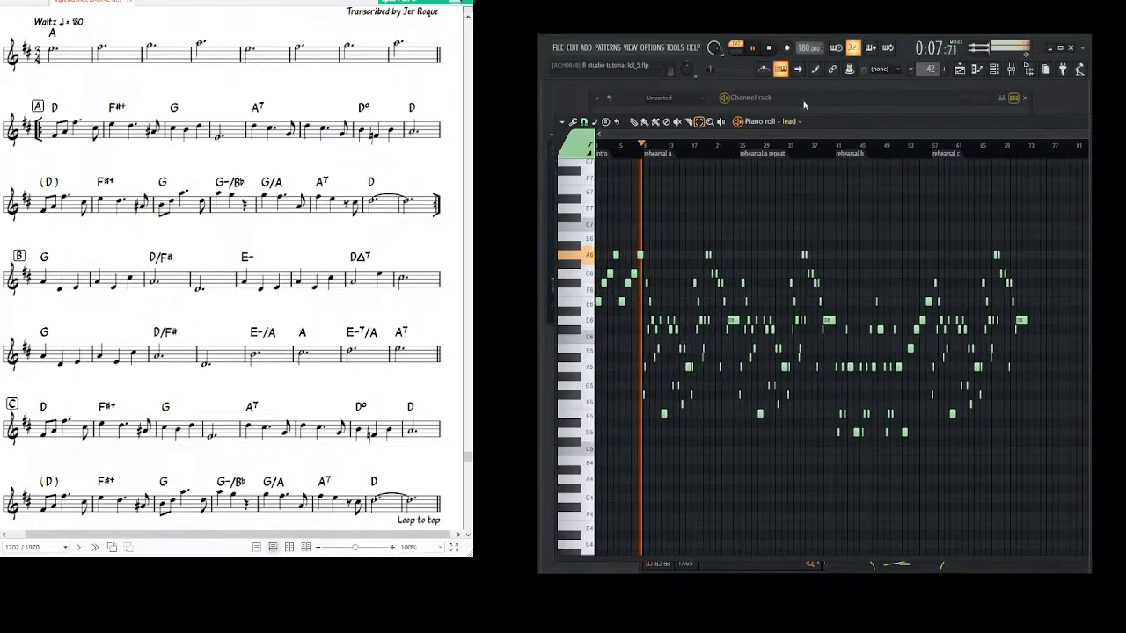
- Open the bass channel's piano roll with the Draw tool active and stop playback
key("F6")
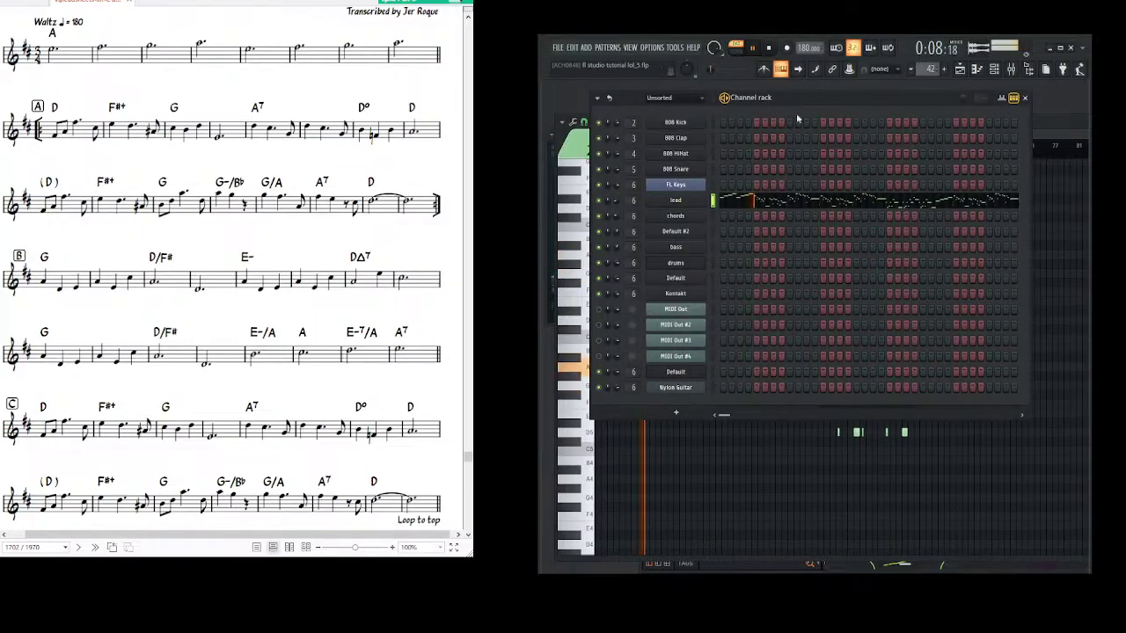
left_click(715, 247)
key("F7")
scroll(723, 221, "down", 1)
left_click(637, 122)
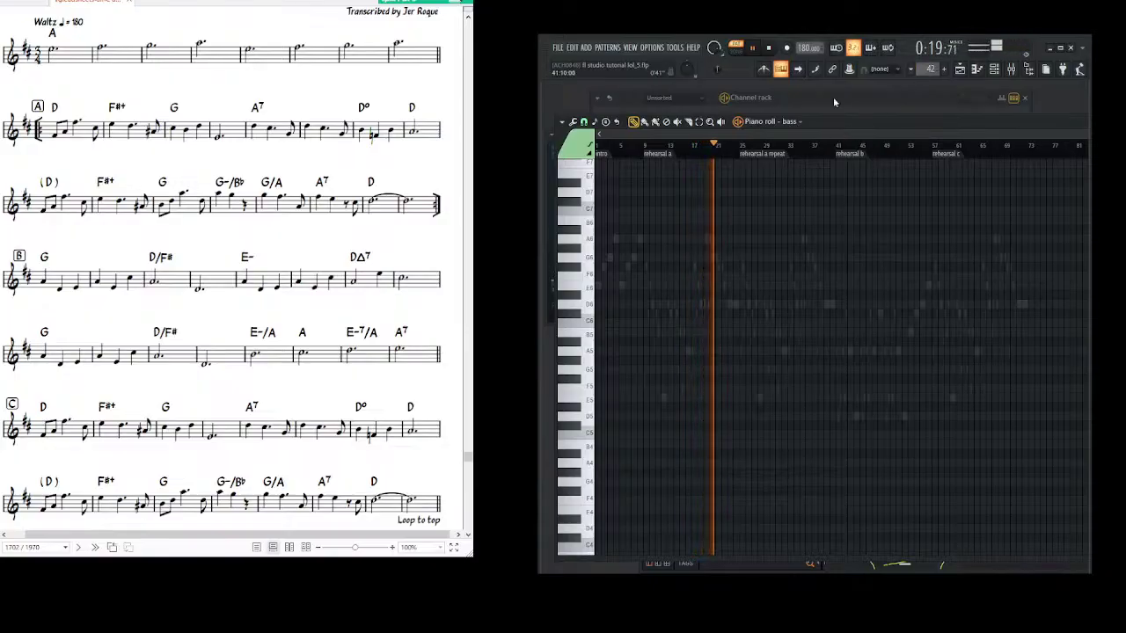
key("F6")
key("F7")
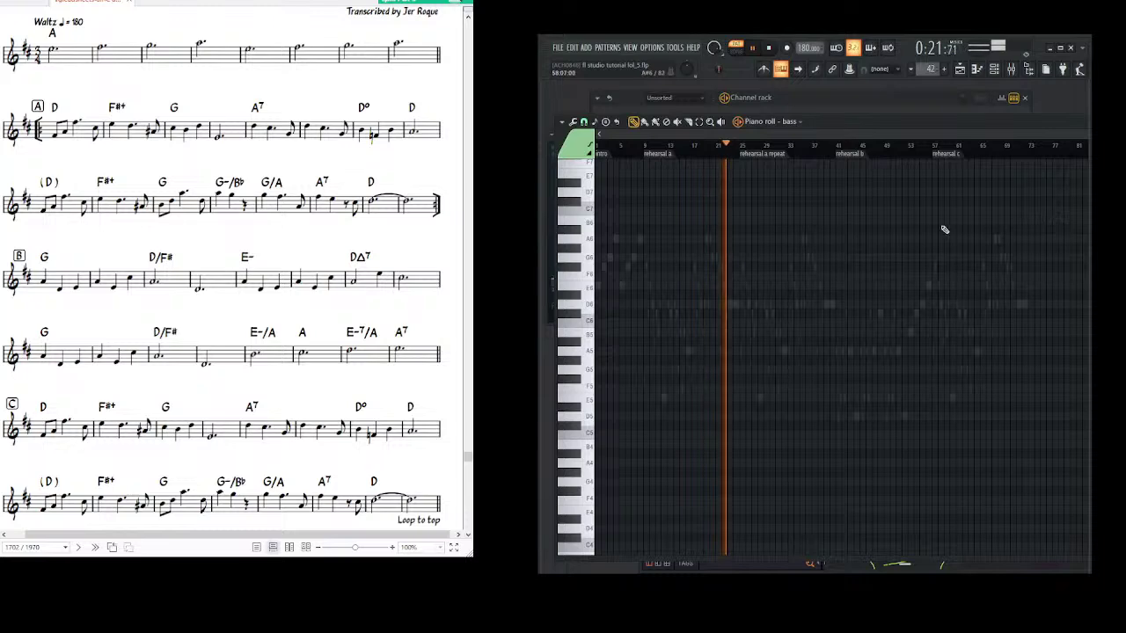
left_click(771, 50)
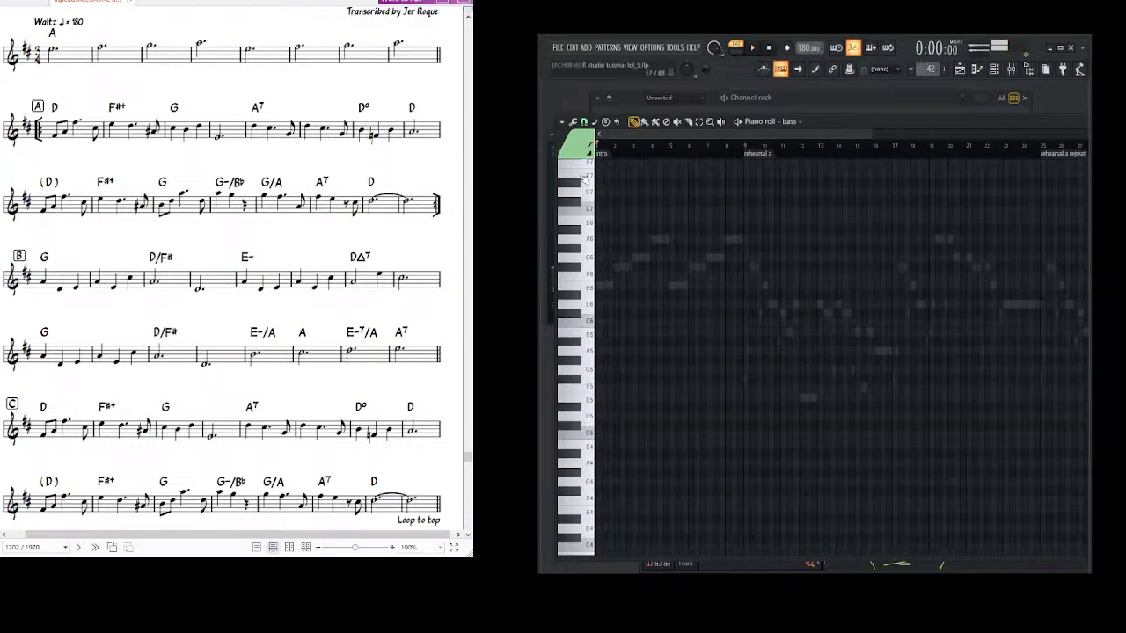
- Enter a bar-long A3 in bar 1 of the bass part
scroll(222, 270, "up", 1)
scroll(733, 153, "up", 3)
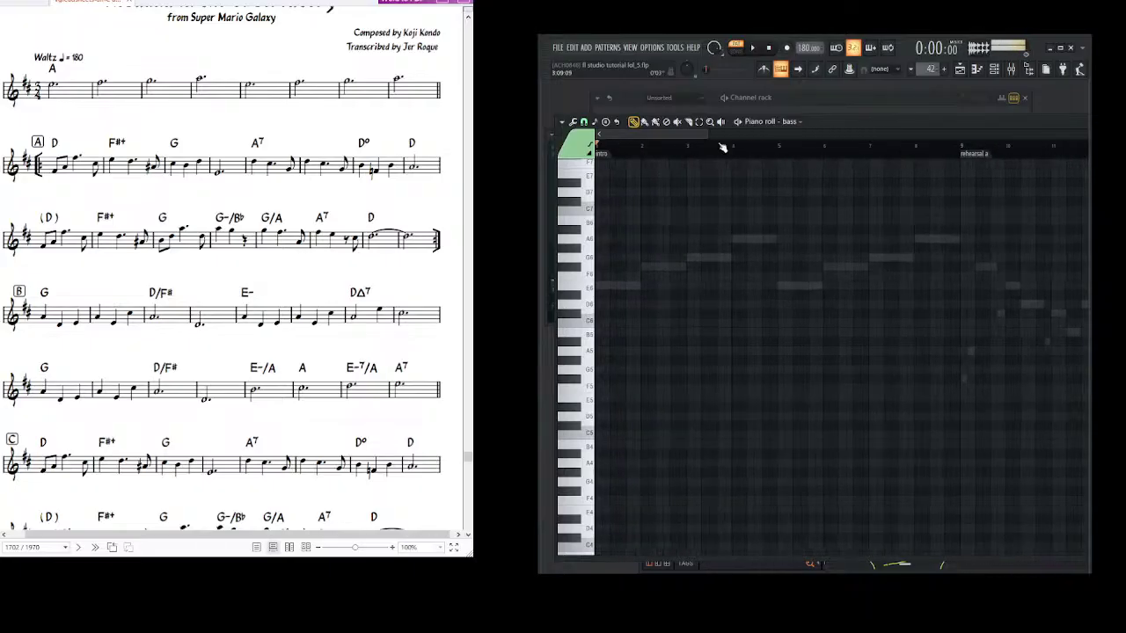
scroll(713, 148, "up", 2)
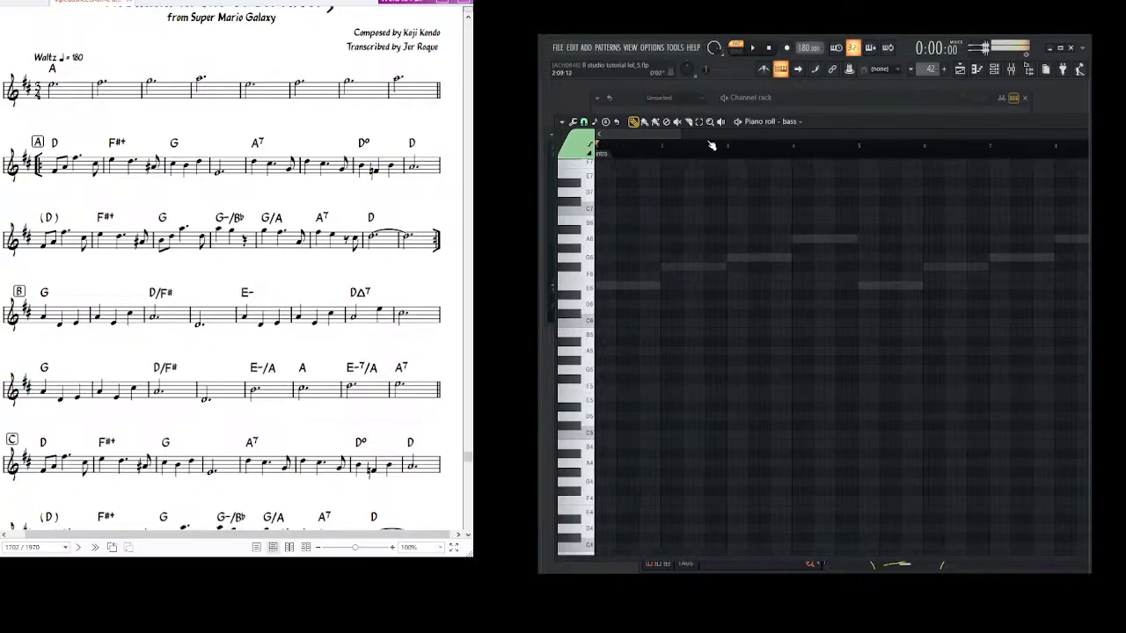
scroll(713, 146, "up", 1)
scroll(646, 322, "down", 3)
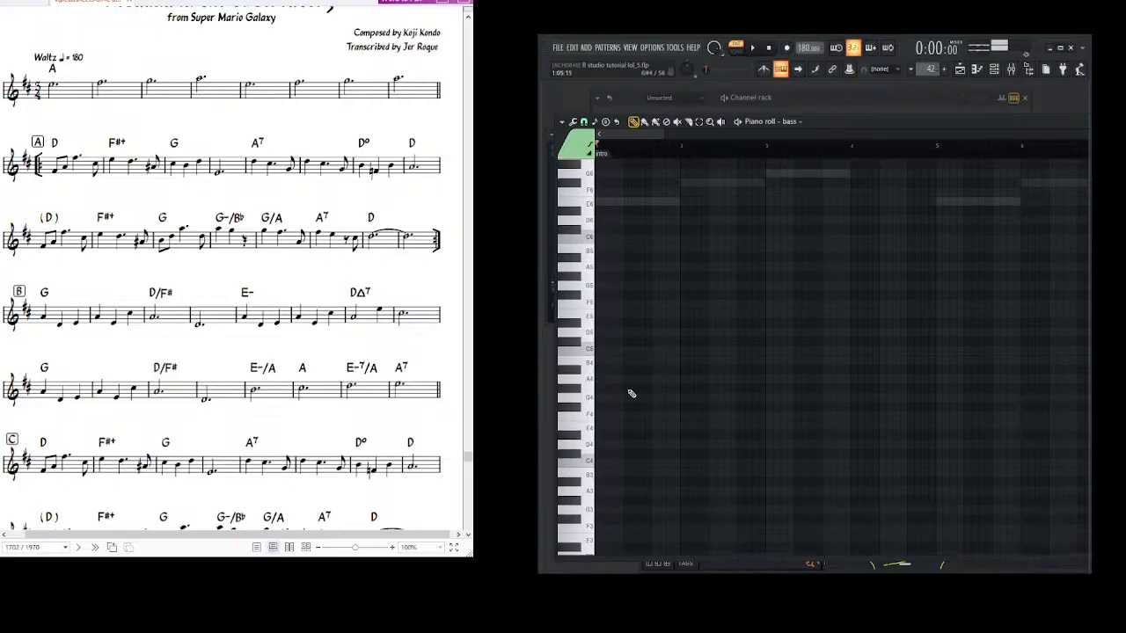
scroll(627, 435, "down", 1)
left_click(616, 464)
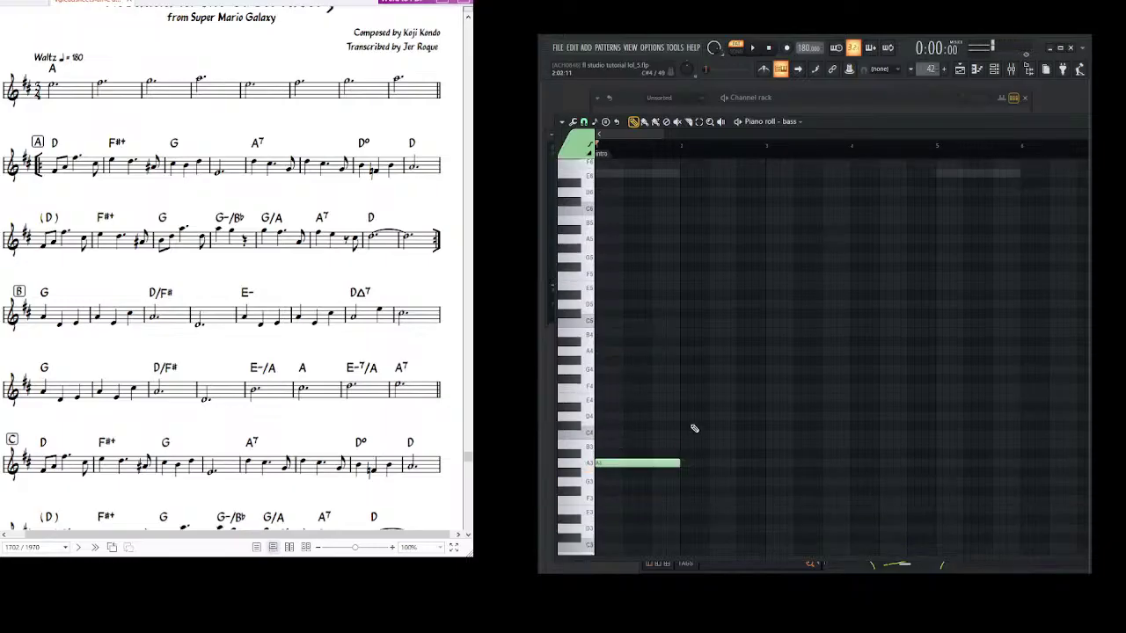
- Try the bar 1 bass note an octave lower and restore it to A3
scroll(682, 406, "down", 1)
scroll(680, 404, "down", 1)
scroll(686, 410, "up", 1)
right_click(664, 436)
scroll(633, 467, "down", 2)
left_click(600, 491)
right_click(615, 493)
left_click(611, 381)
scroll(728, 351, "up", 2)
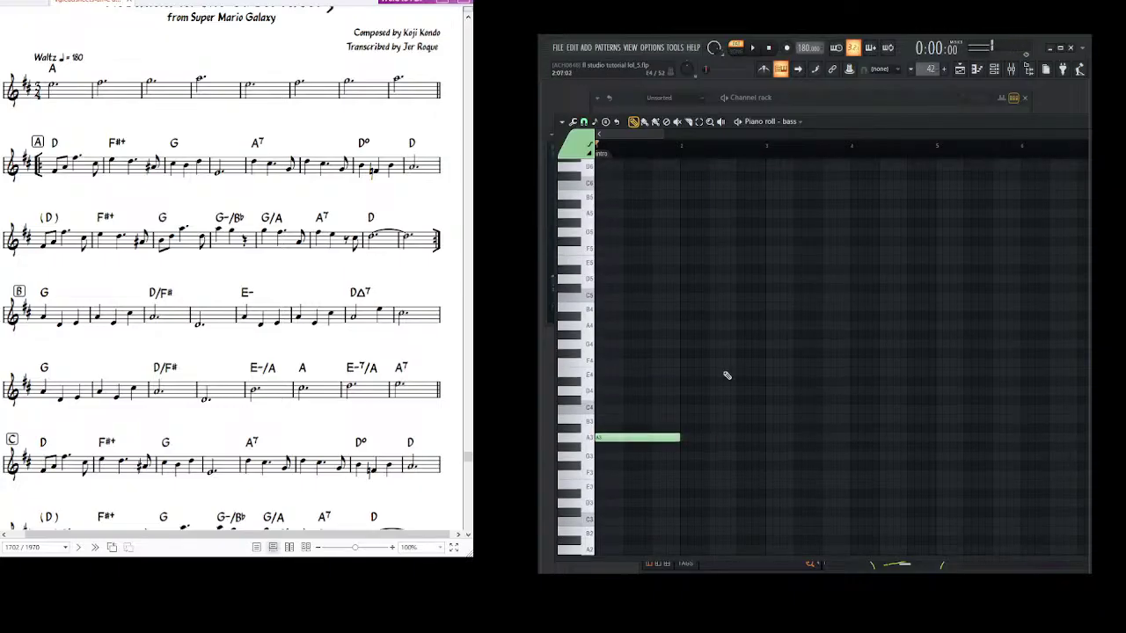
- Enter one bar-long A3 bass note in each of bars 2 to 8 to complete the intro
left_click_drag(687, 438, 767, 439)
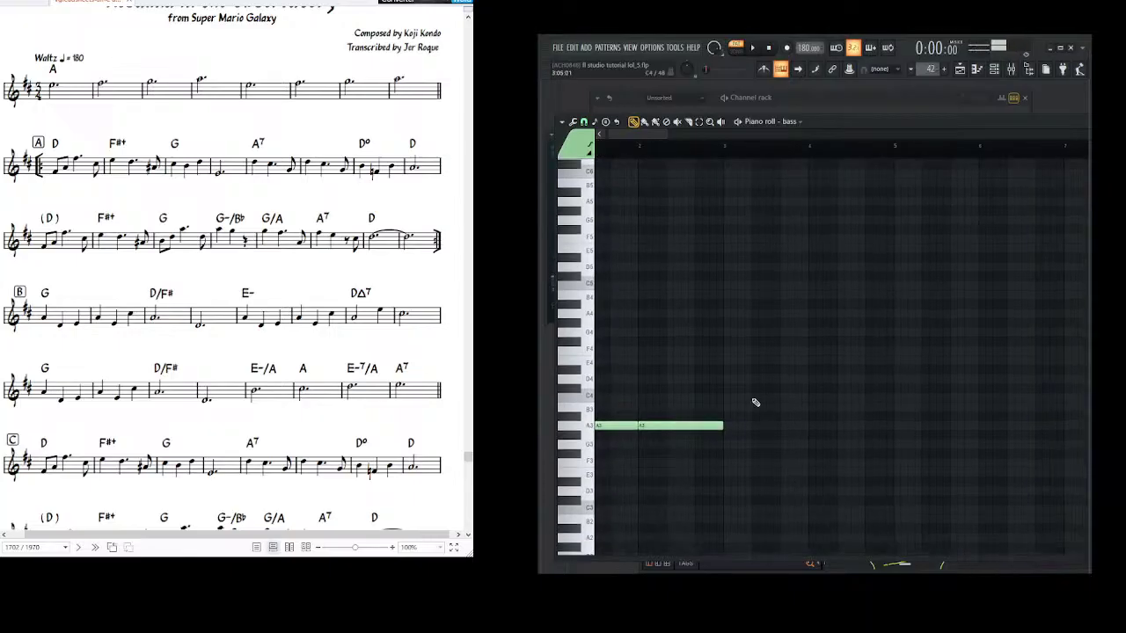
left_click(730, 426)
left_click(809, 427)
left_click_drag(811, 427, 622, 423)
left_click(707, 421)
left_click(796, 425)
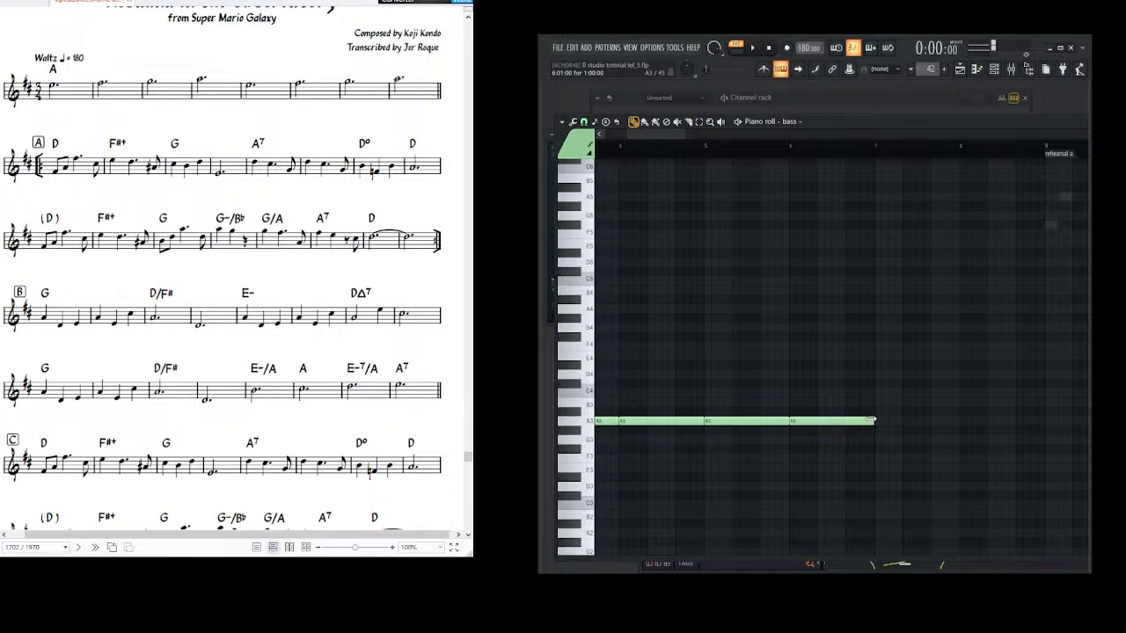
left_click(911, 424)
left_click(982, 421)
- Enter bar-long bass notes D3 in bar 9 and F#3 in bar 10, following the section A chords
left_click_drag(941, 412, 746, 303)
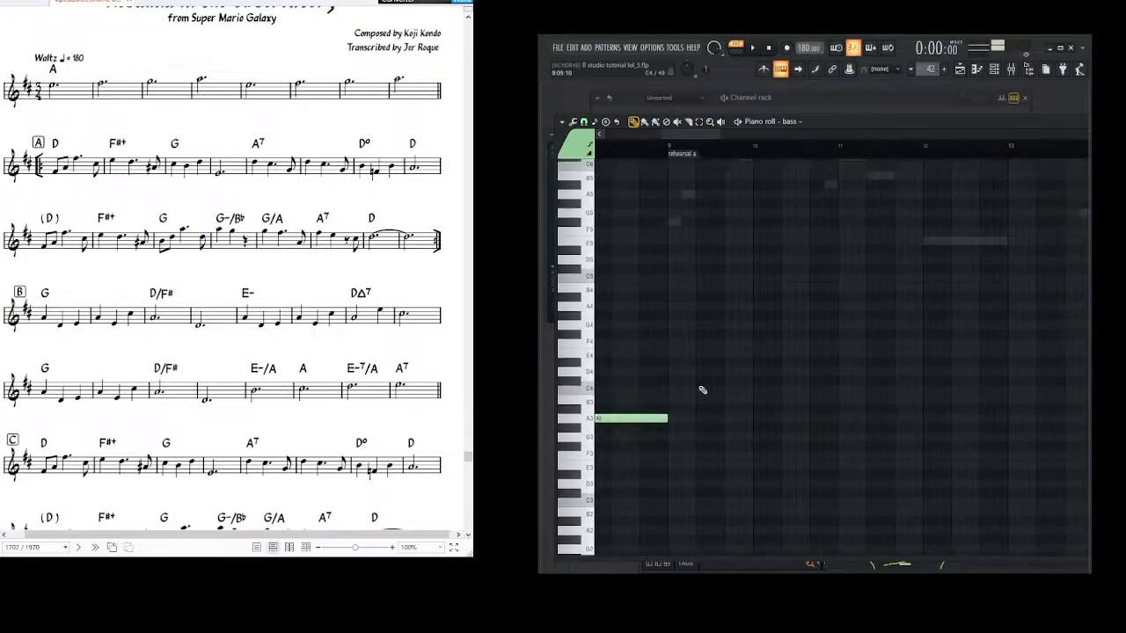
left_click_drag(717, 399, 695, 376)
left_click(655, 463)
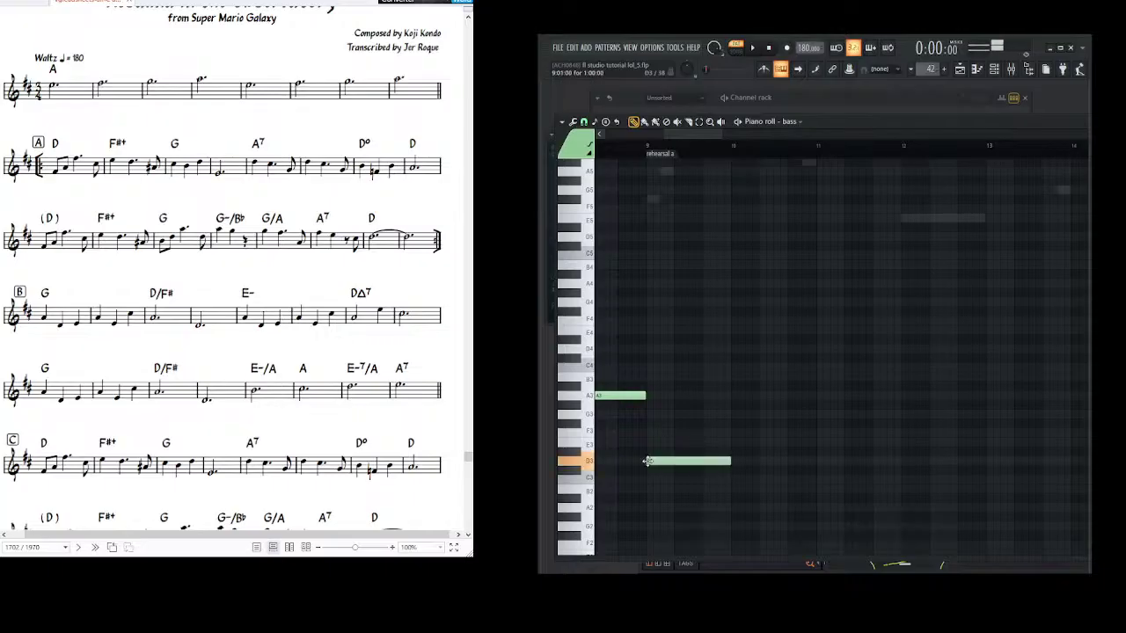
scroll(734, 407, "right", 2)
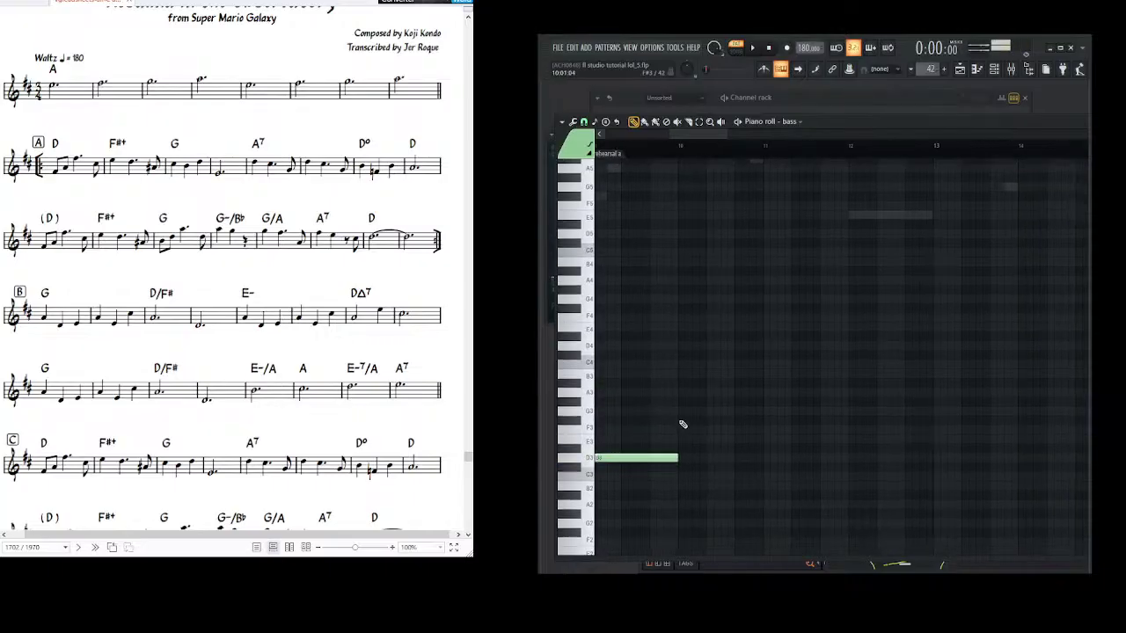
left_click(682, 422)
- Enter a bar-long G3 bass note in each of bars 11 and 12
scroll(766, 421, "right", 3)
left_click(693, 410)
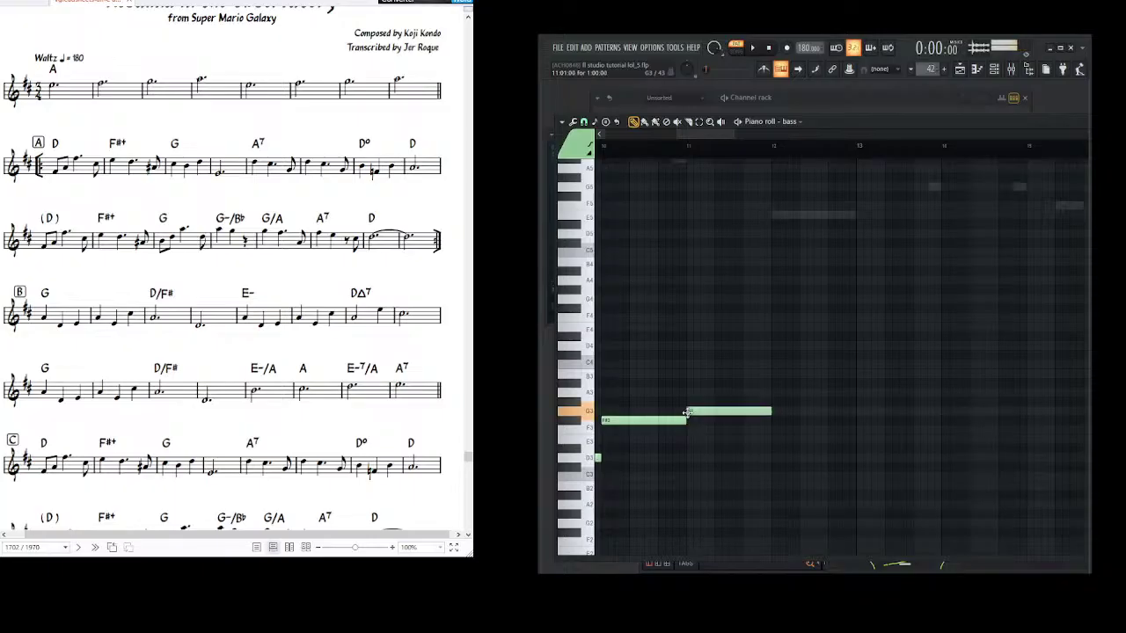
scroll(809, 414, "down", 1)
scroll(810, 414, "right", 3)
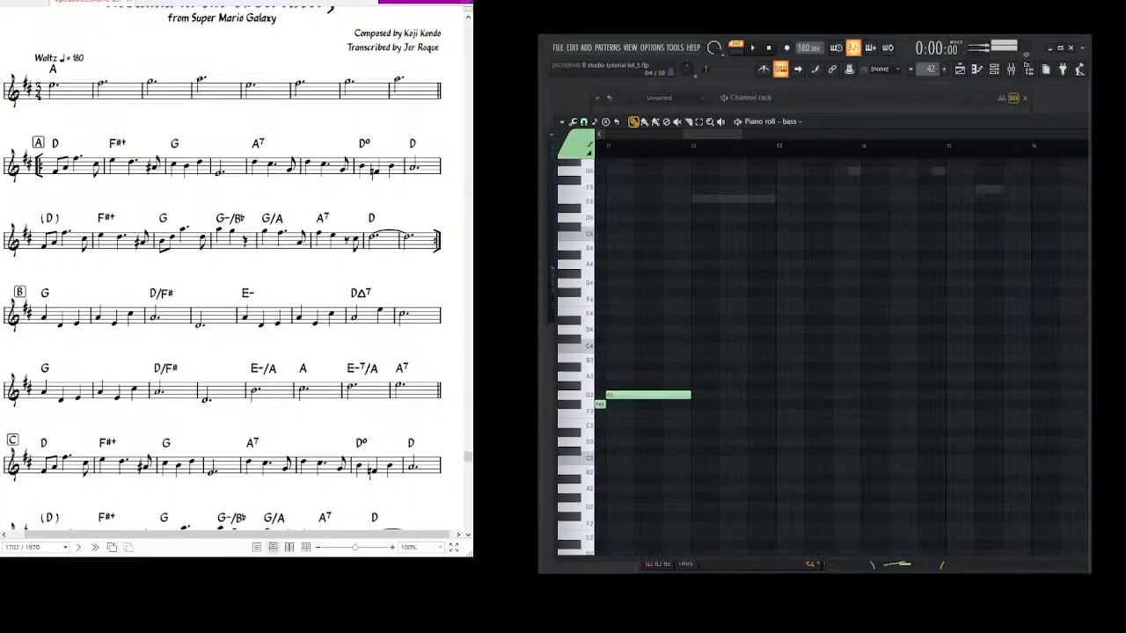
left_click(696, 396)
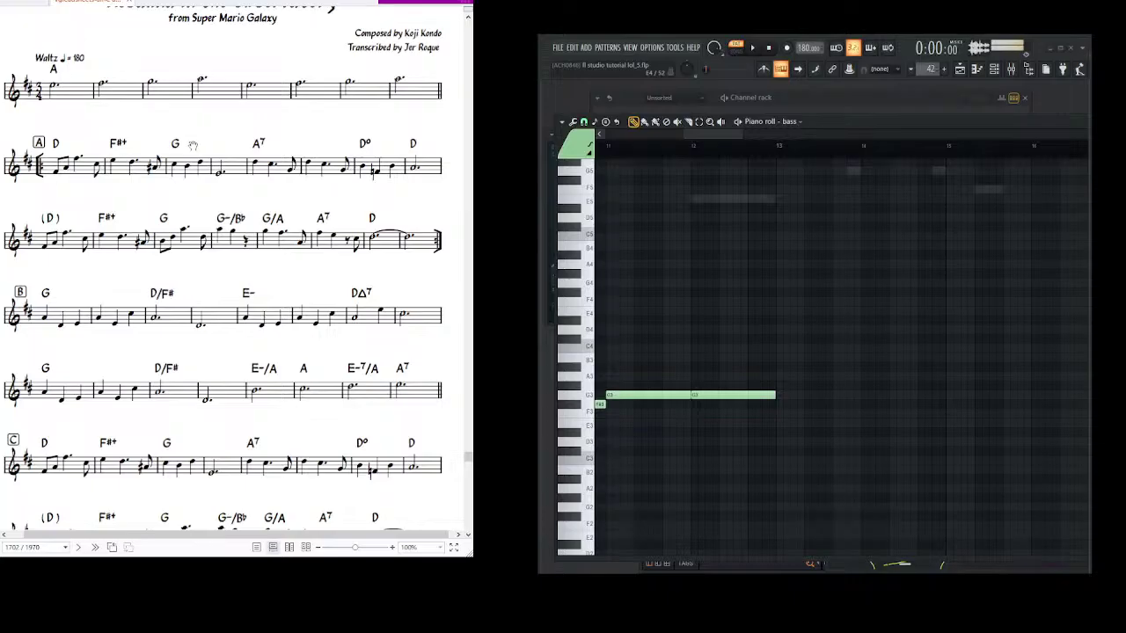
- Enter a bar-long A3 bass note in each of bars 13 and 14 for the A7 chord
left_click_drag(822, 320, 717, 293)
left_click(676, 351)
scroll(742, 319, "right", 2)
scroll(741, 319, "up", 1)
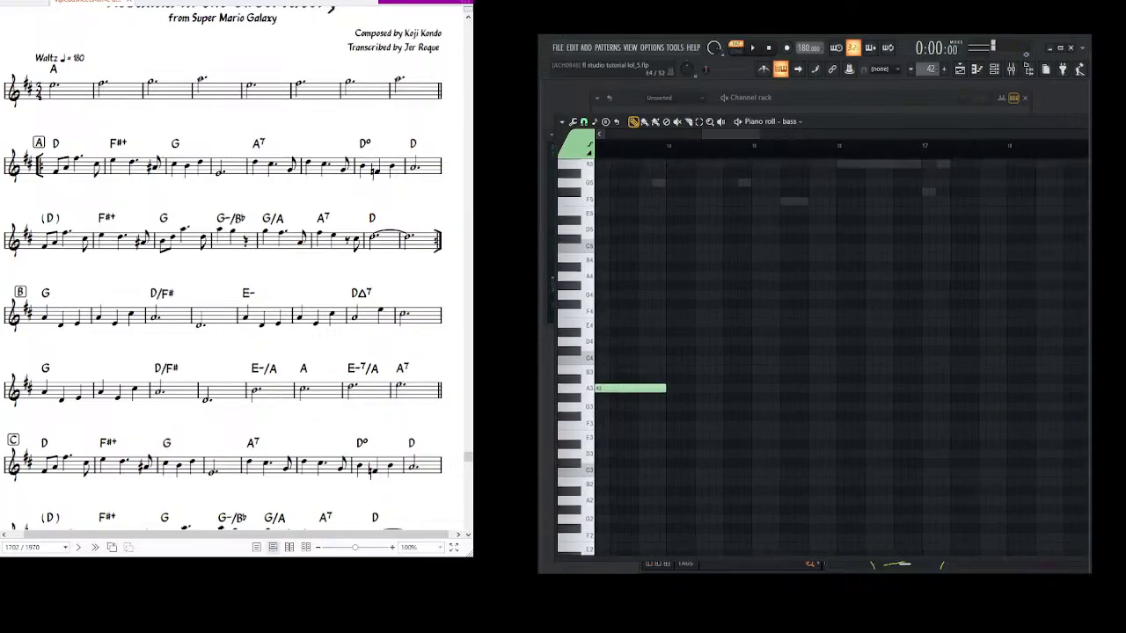
left_click(673, 389)
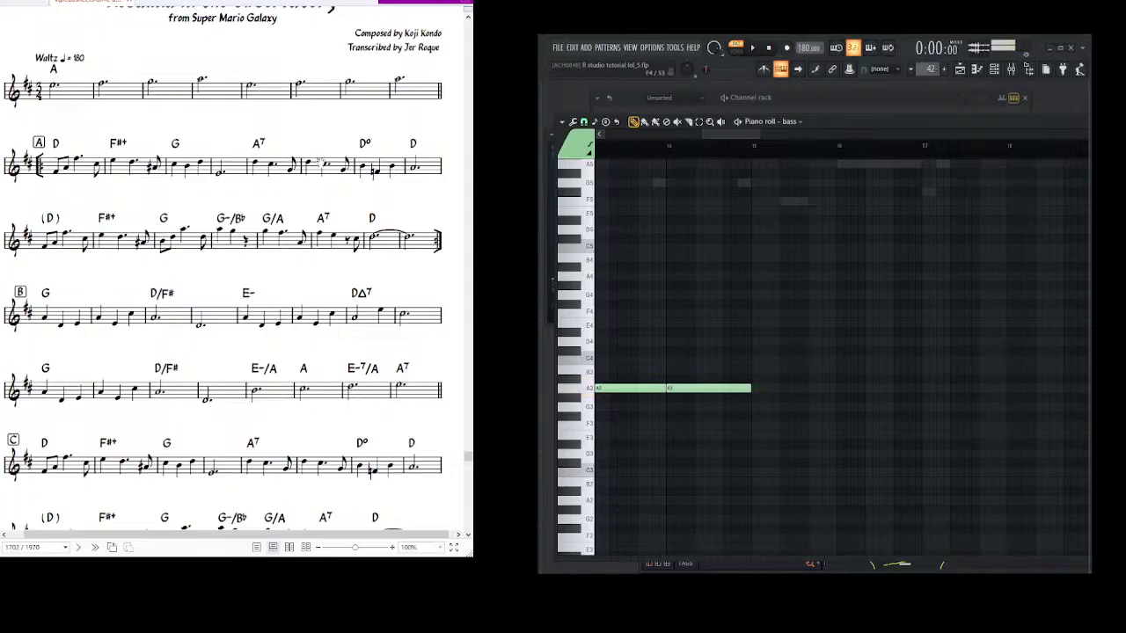
left_click(321, 160)
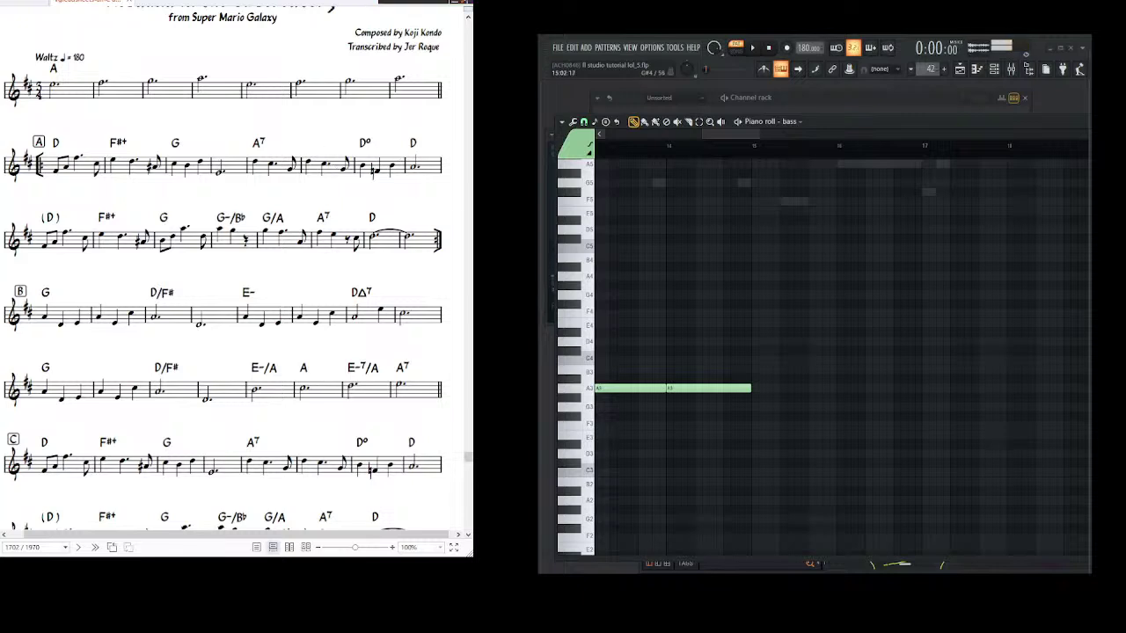
- Enter a bar-long D3 bass note in each of bars 15, 16 and 17
left_click_drag(774, 297, 701, 277)
left_click(689, 433)
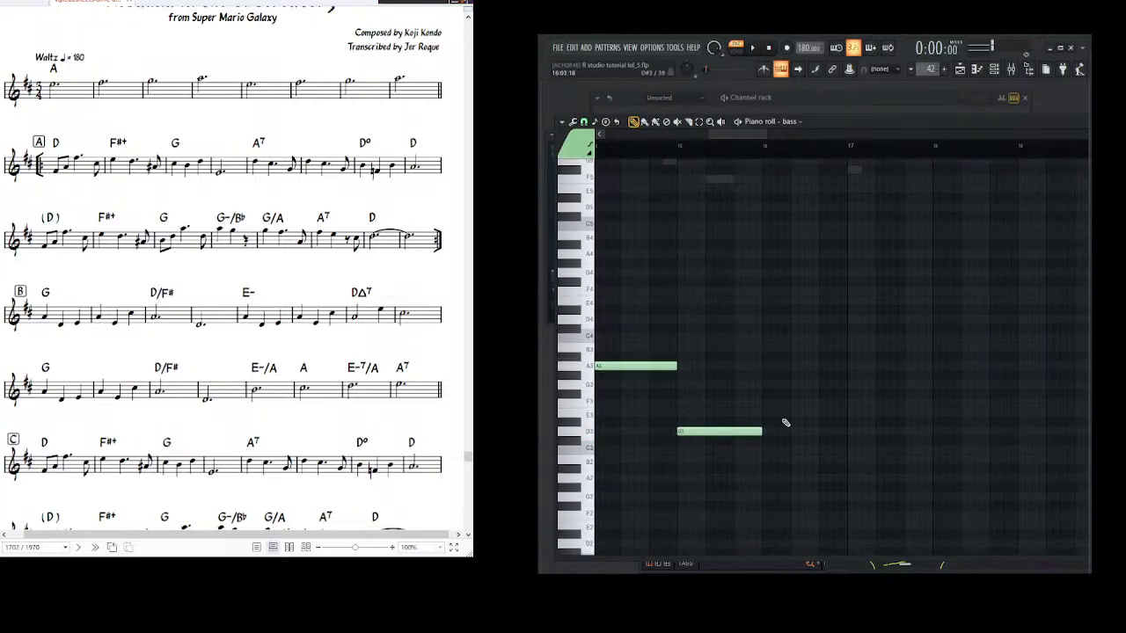
left_click_drag(783, 424, 712, 442)
left_click(698, 433)
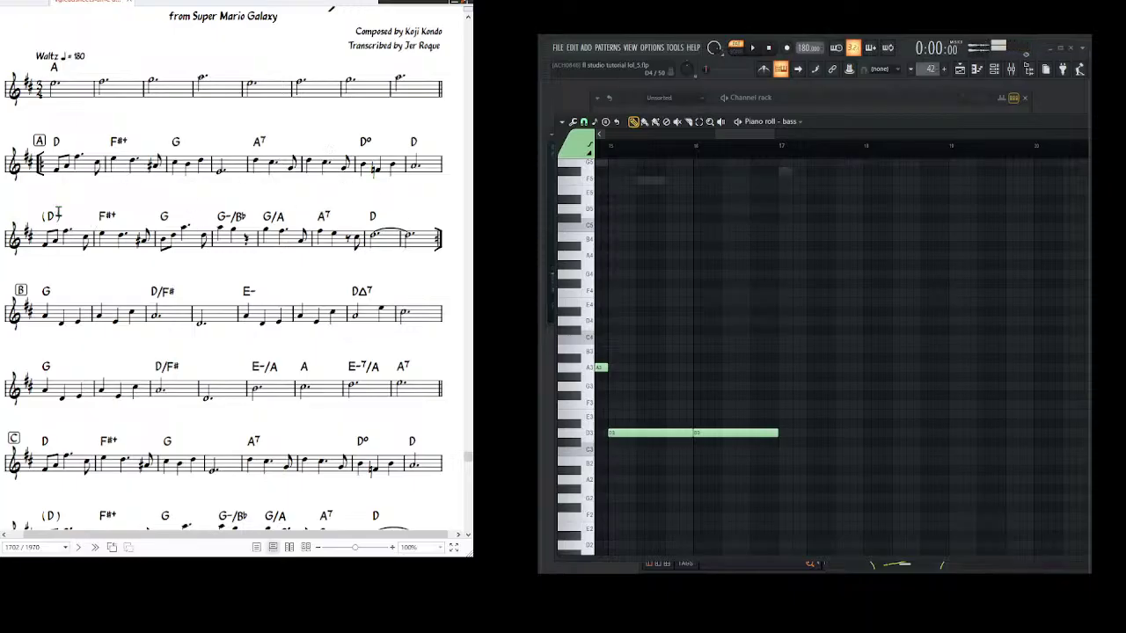
scroll(288, 216, "down", 1)
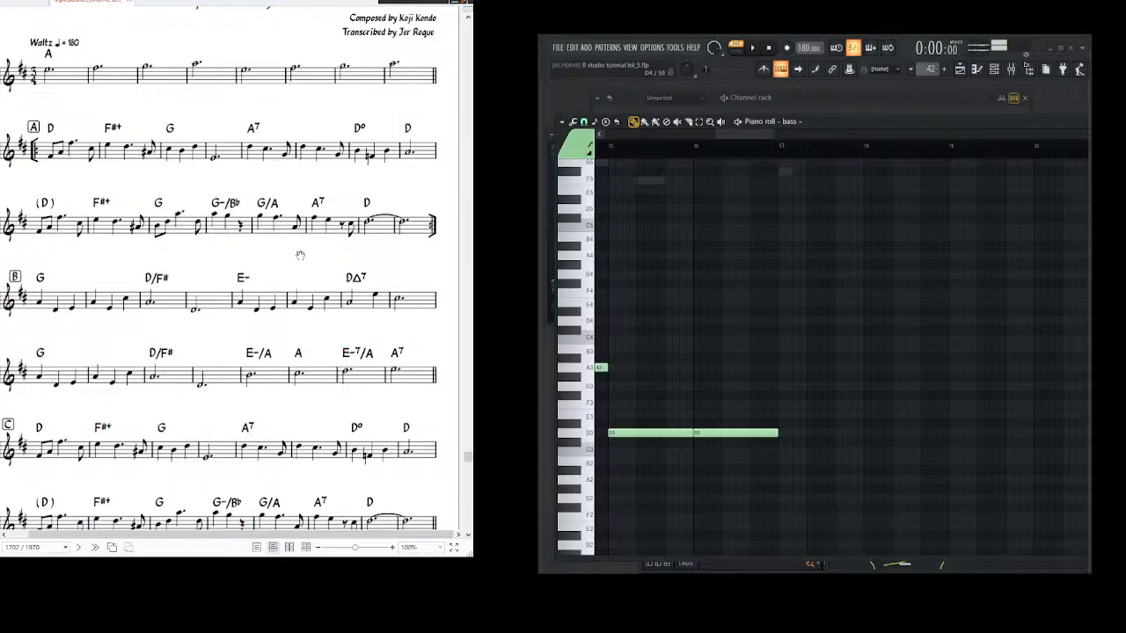
left_click_drag(862, 396, 758, 355)
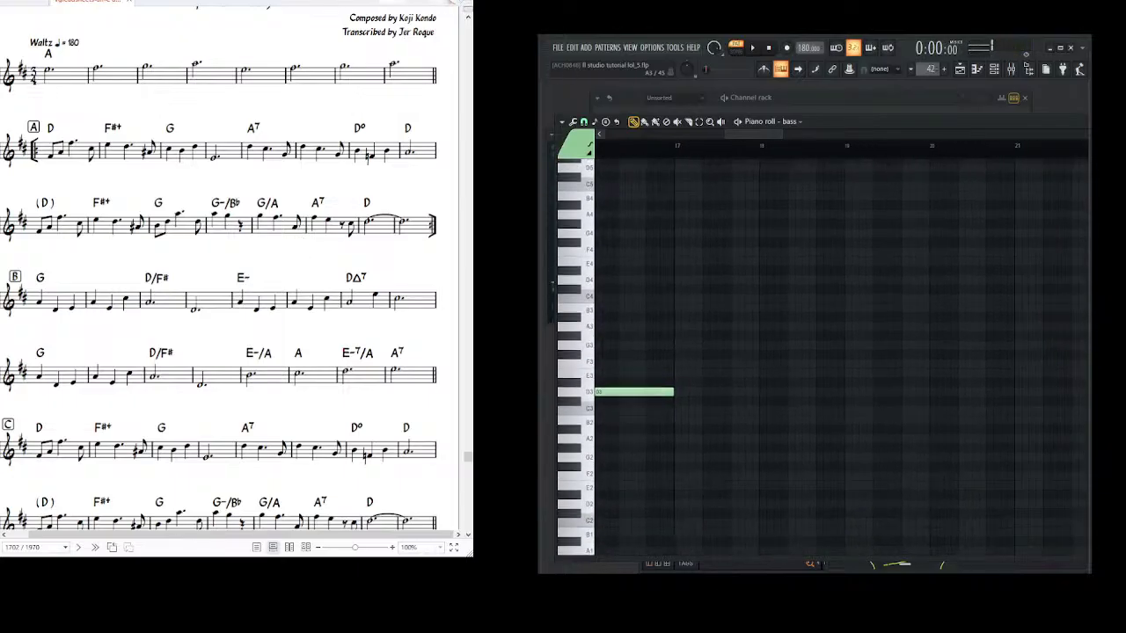
left_click(684, 393)
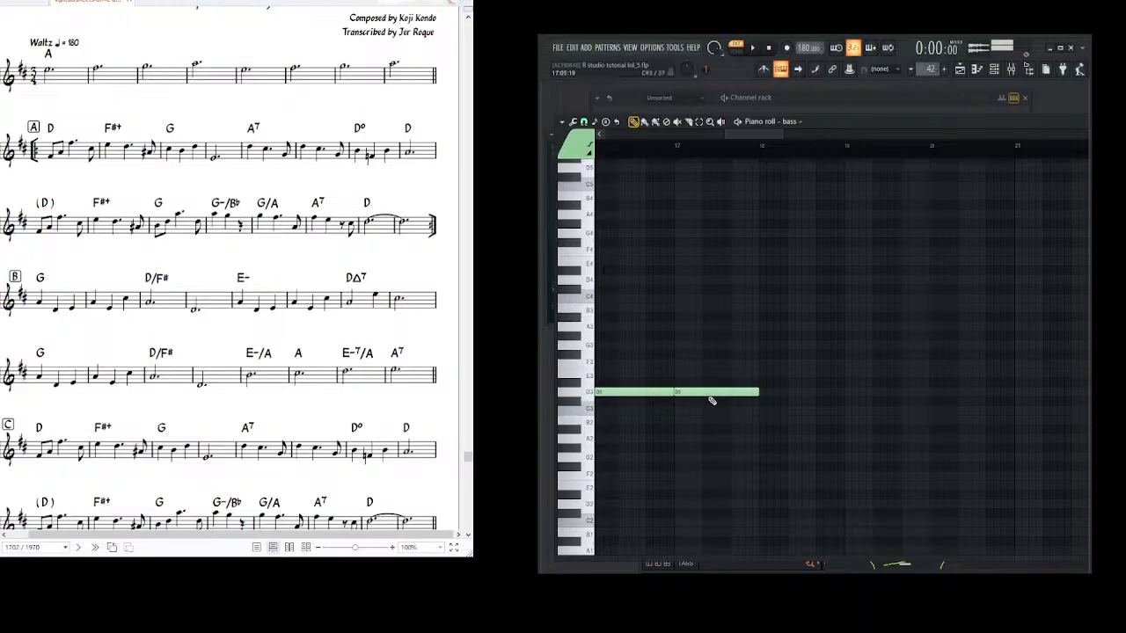
- Enter bar-long bass notes F#3 in bar 18 and G3 in bar 19
right_click(708, 393)
left_click(675, 358)
scroll(700, 393, "up", 2)
scroll(699, 394, "right", 2)
left_click(691, 388)
left_click_drag(754, 389, 667, 383)
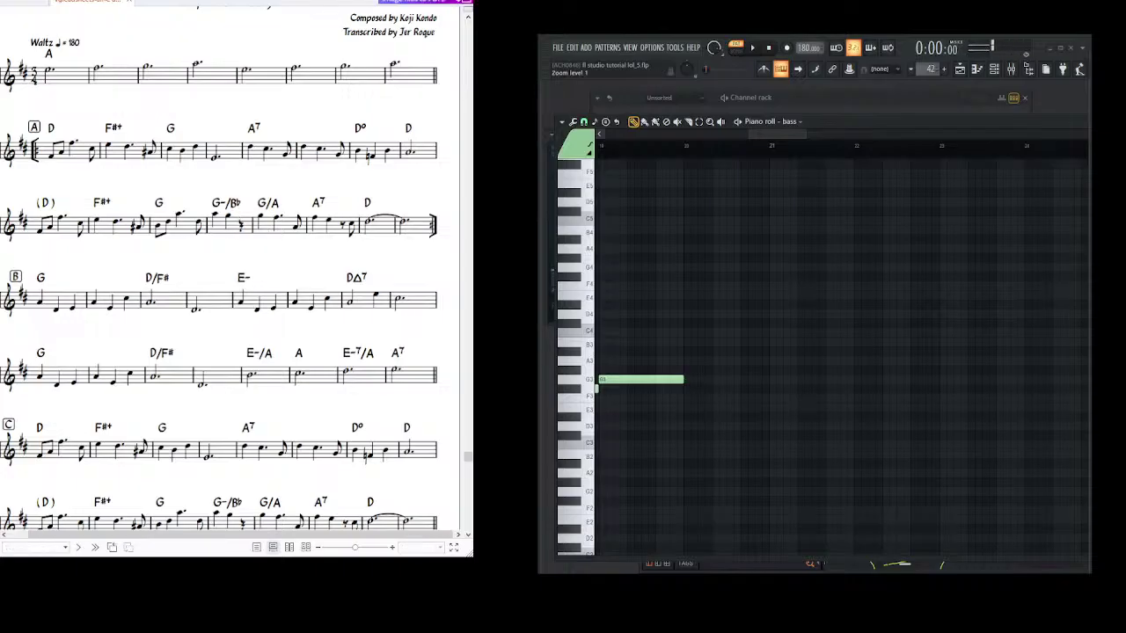
- Enter bar-long bass notes A#3 in bar 20 and A3 in bars 21 and 22, following the chord symbols' bass notes
scroll(716, 307, "down", 2)
left_click(701, 323)
left_click_drag(764, 330, 691, 339)
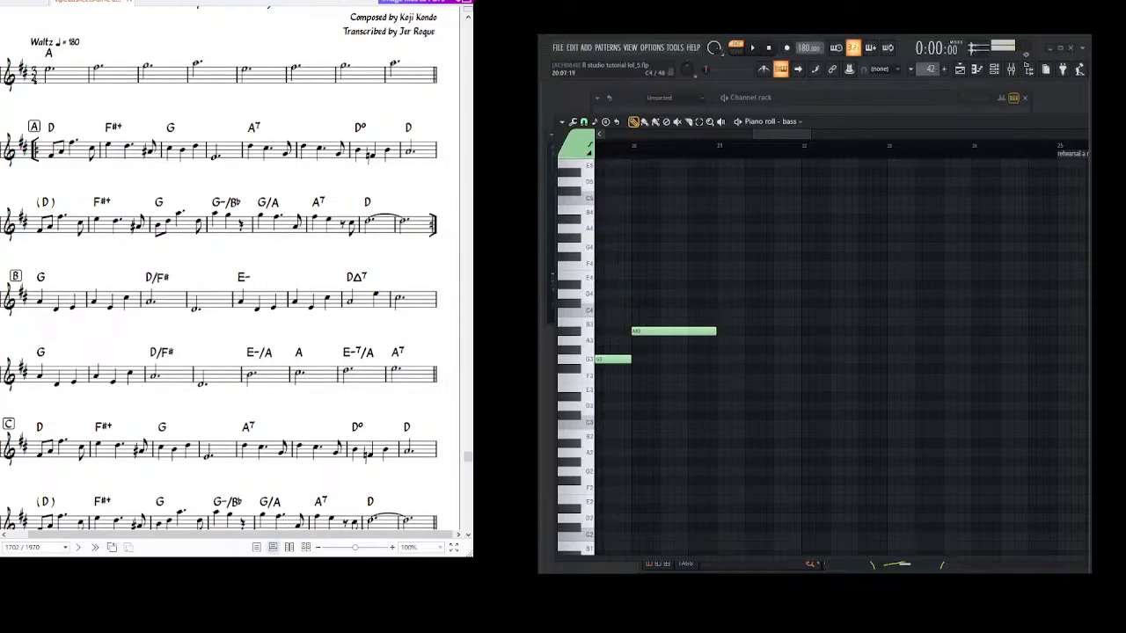
left_click(719, 341)
left_click_drag(809, 343, 751, 348)
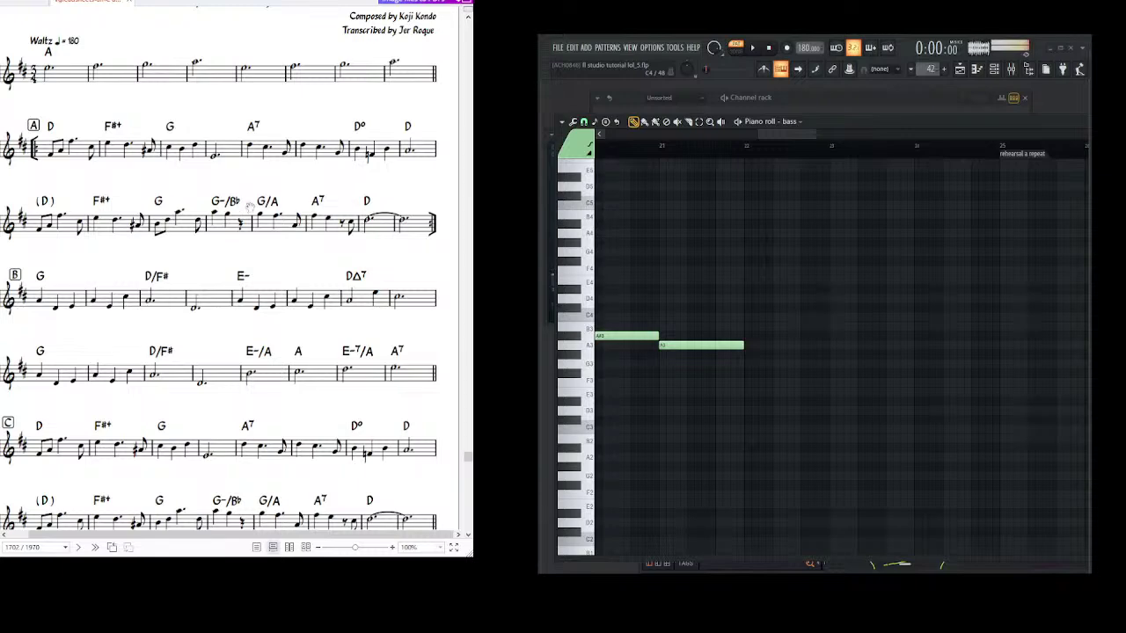
mouse_move(395, 255)
left_mouse_down()
mouse_move(337, 262)
mouse_move(396, 267)
left_mouse_up()
left_click_drag(660, 340, 596, 340)
left_click_drag(741, 338, 683, 345)
left_click_drag(644, 344, 621, 356)
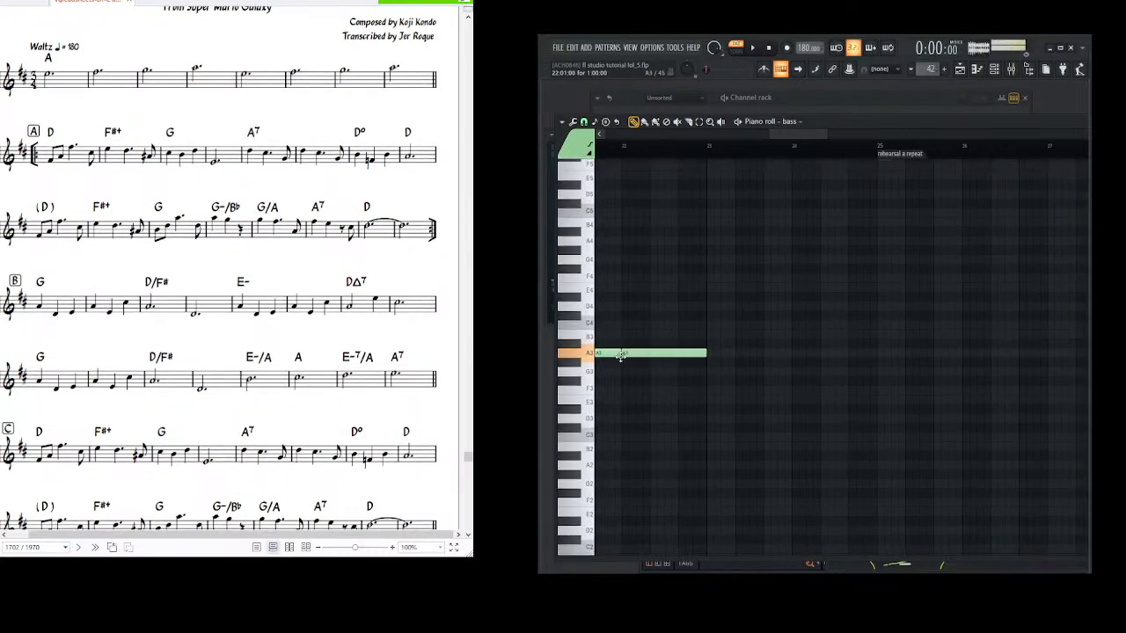
- Finish section A with a bar-long D3 bass note in each of bars 23 and 24
scroll(729, 335, "right", 1)
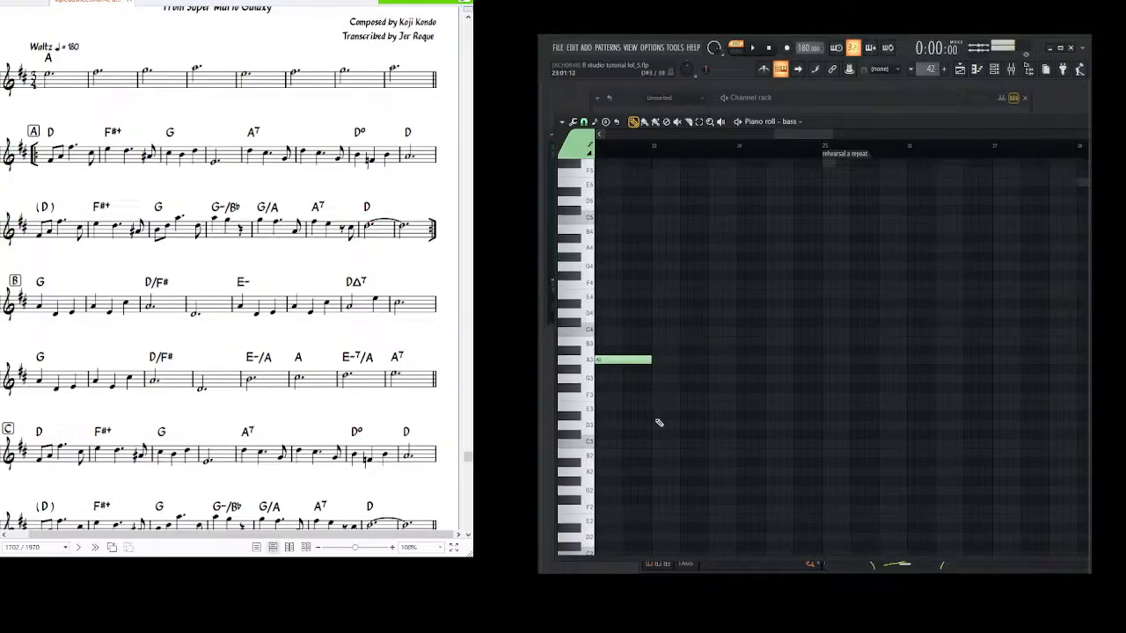
left_click(654, 427)
left_click(740, 426)
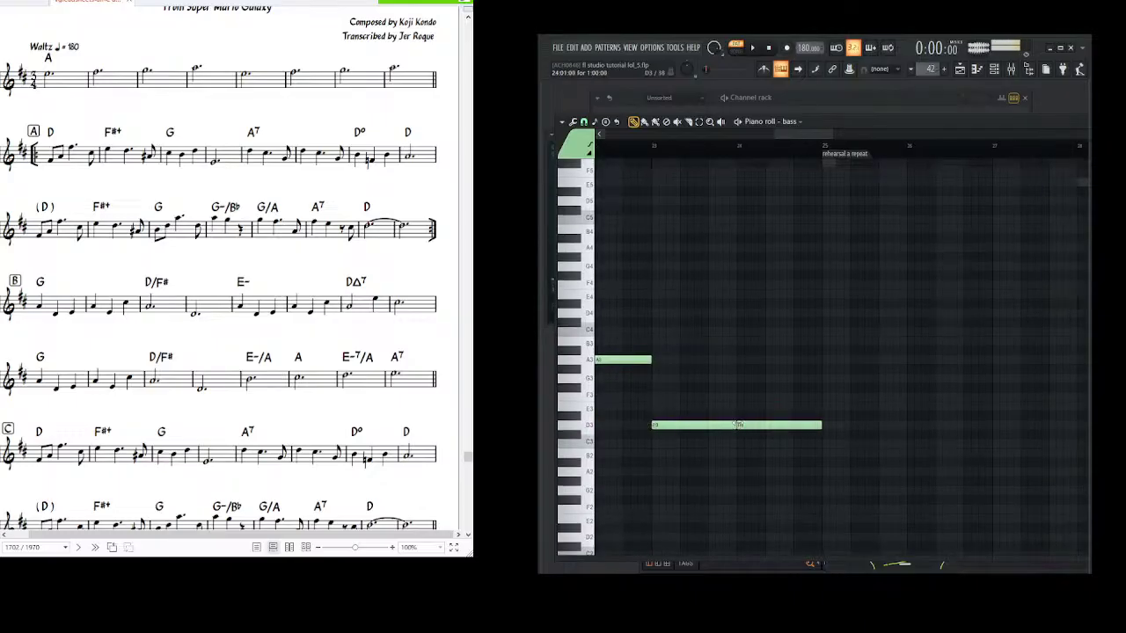
- Copy all rehearsal a bass notes, bars 9 to 24, to the rehearsal a repeat marker at bar 25
scroll(987, 387, "down", 5)
double_click(712, 156)
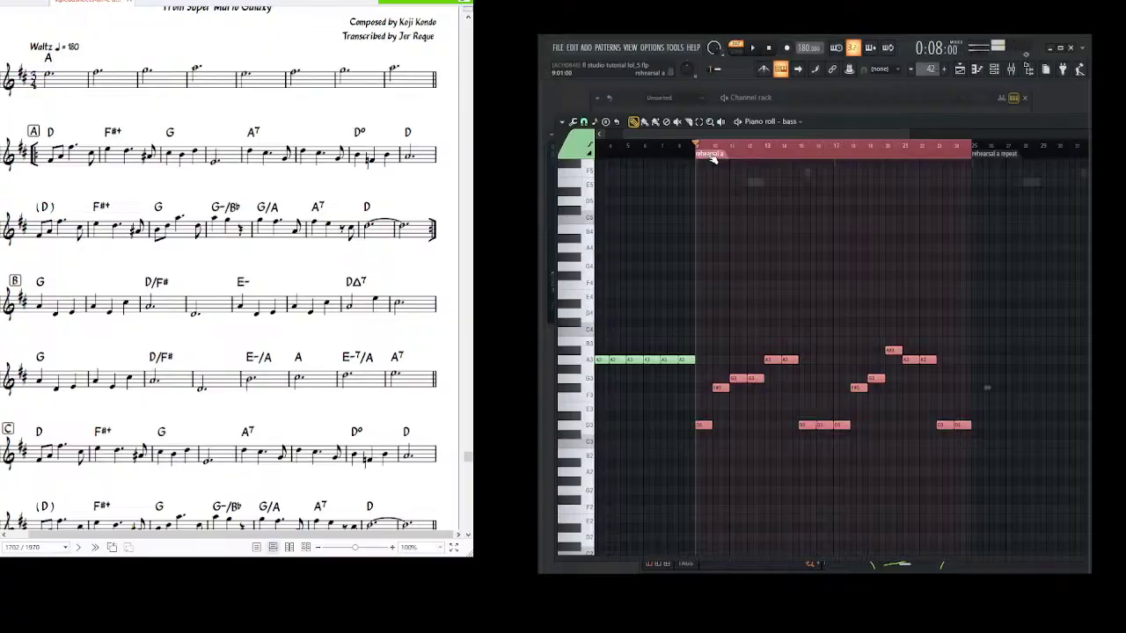
scroll(879, 228, "right", 4)
left_click(758, 154)
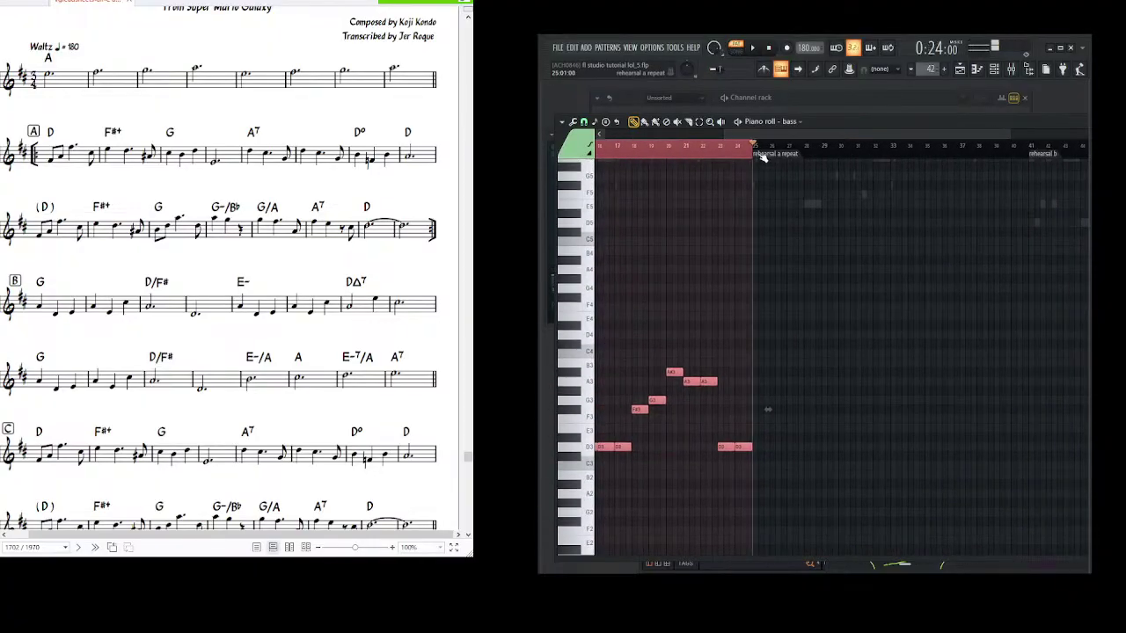
scroll(754, 150, "up", 5)
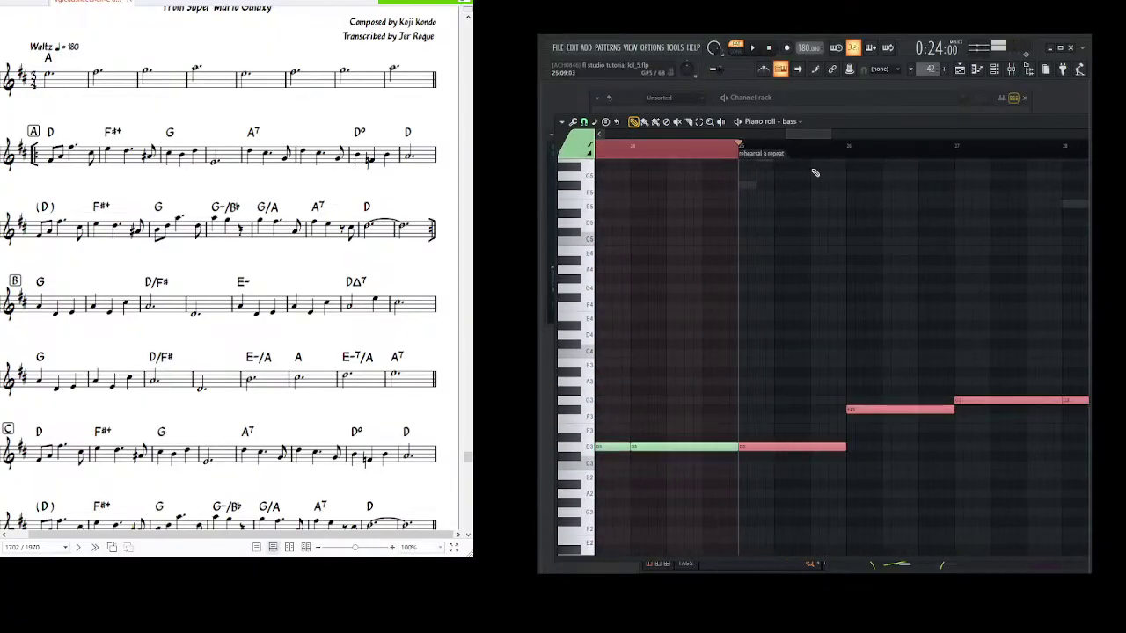
scroll(710, 258, "down", 6)
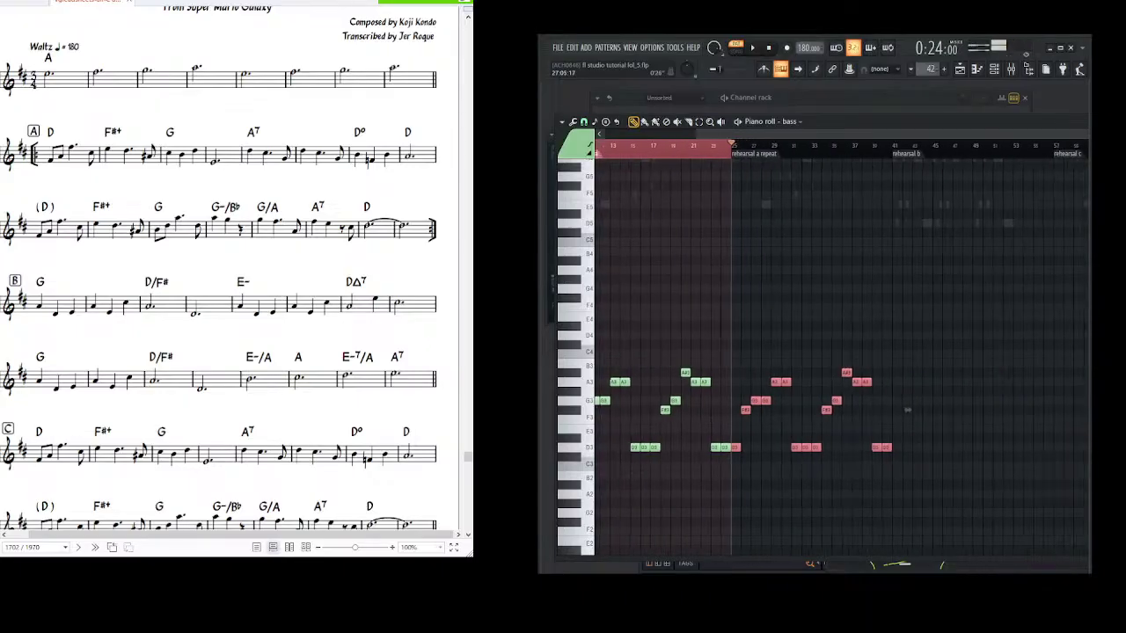
- Move the play position to the rehearsal b marker at bar 41 and clear the time selection
scroll(786, 284, "right", 3)
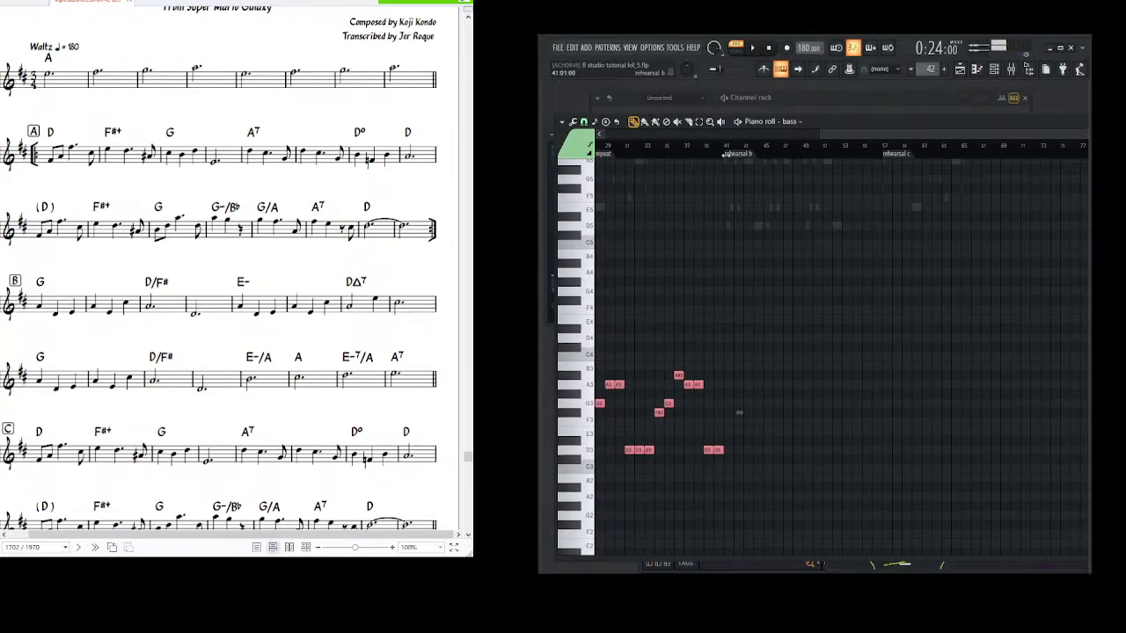
double_click(726, 155)
scroll(761, 187, "right", 1)
scroll(793, 168, "up", 4)
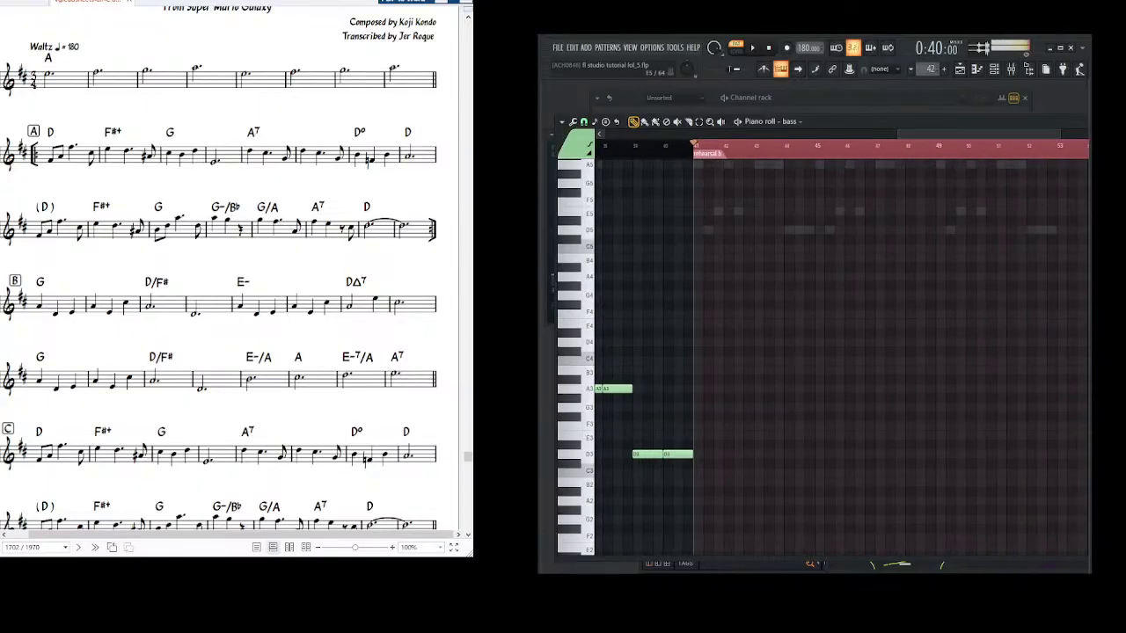
left_click_drag(331, 220, 331, 219)
left_click_drag(58, 140, 80, 147)
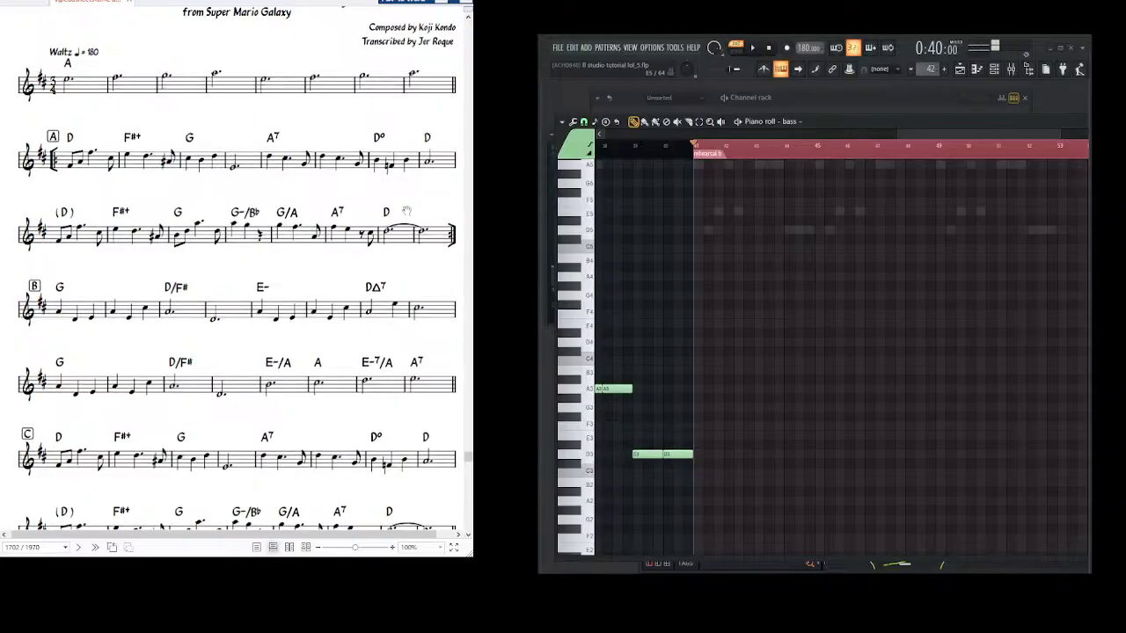
scroll(413, 215, "down", 3)
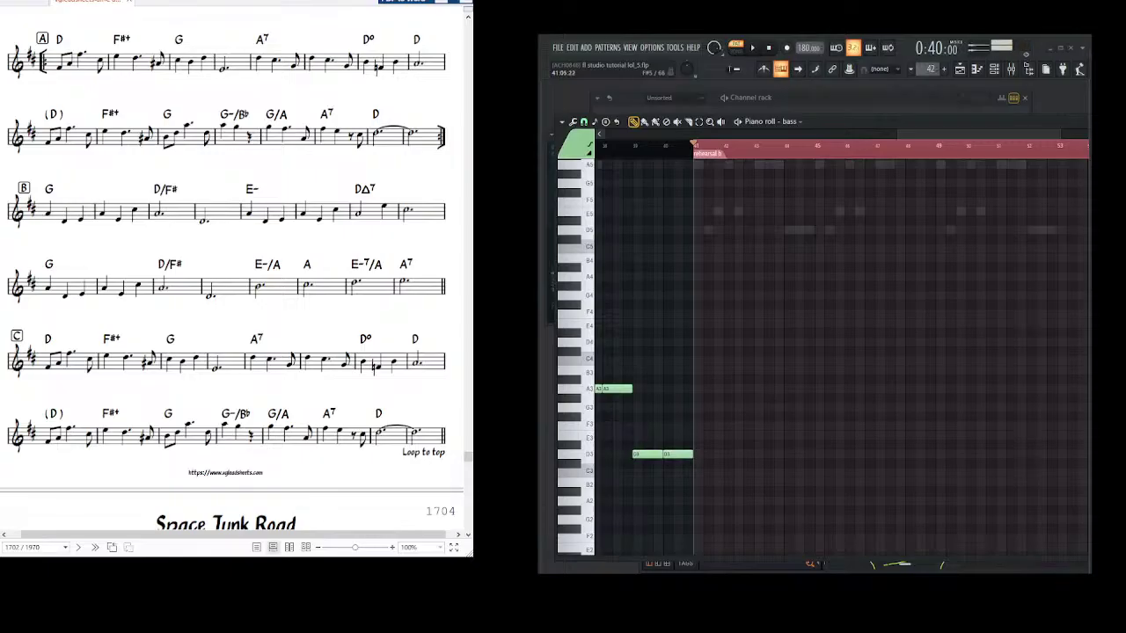
left_click_drag(771, 225, 700, 216)
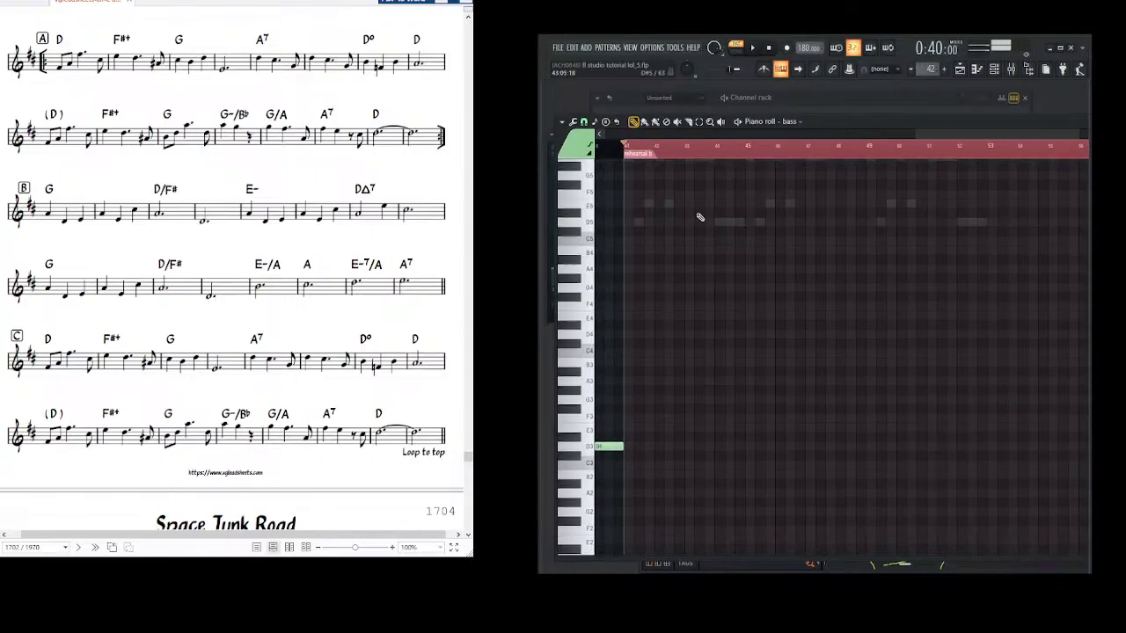
left_click(700, 122)
left_click(699, 148)
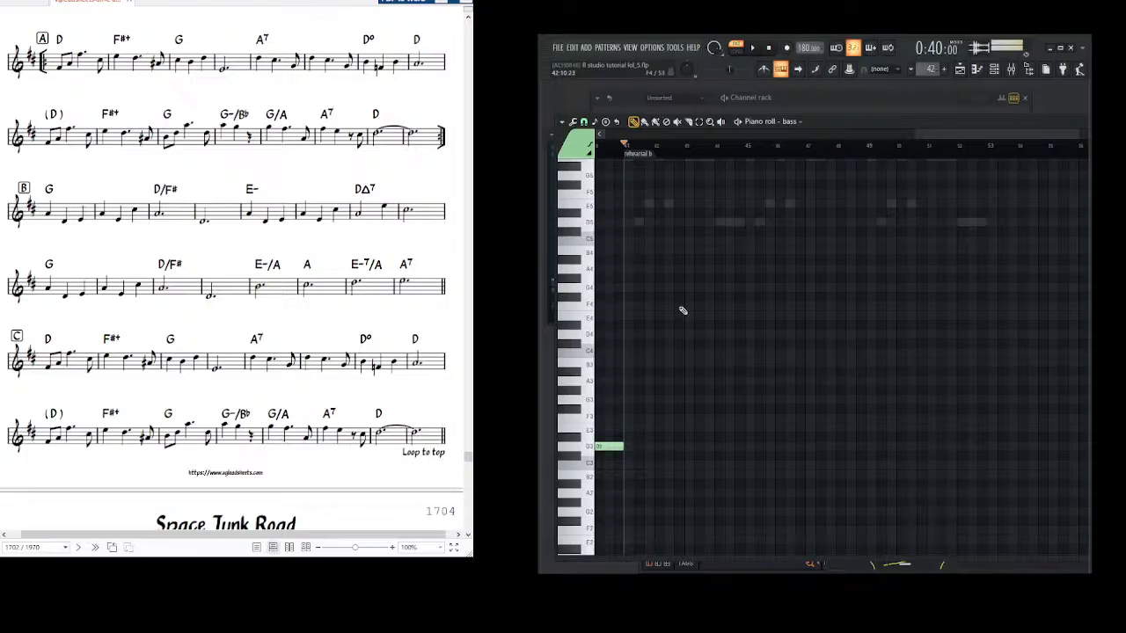
- Start the section B bass with a bar-long G3 note in each of bars 41 and 42
scroll(682, 311, "down", 3)
left_click(614, 351)
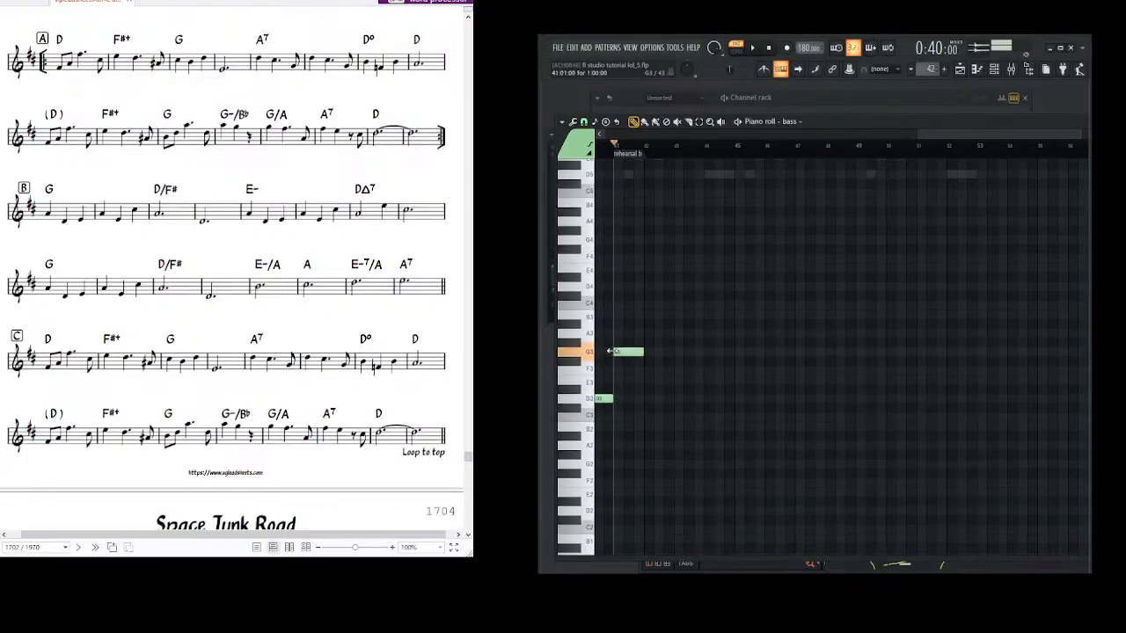
scroll(669, 150, "up", 3)
left_click_drag(767, 279, 677, 287)
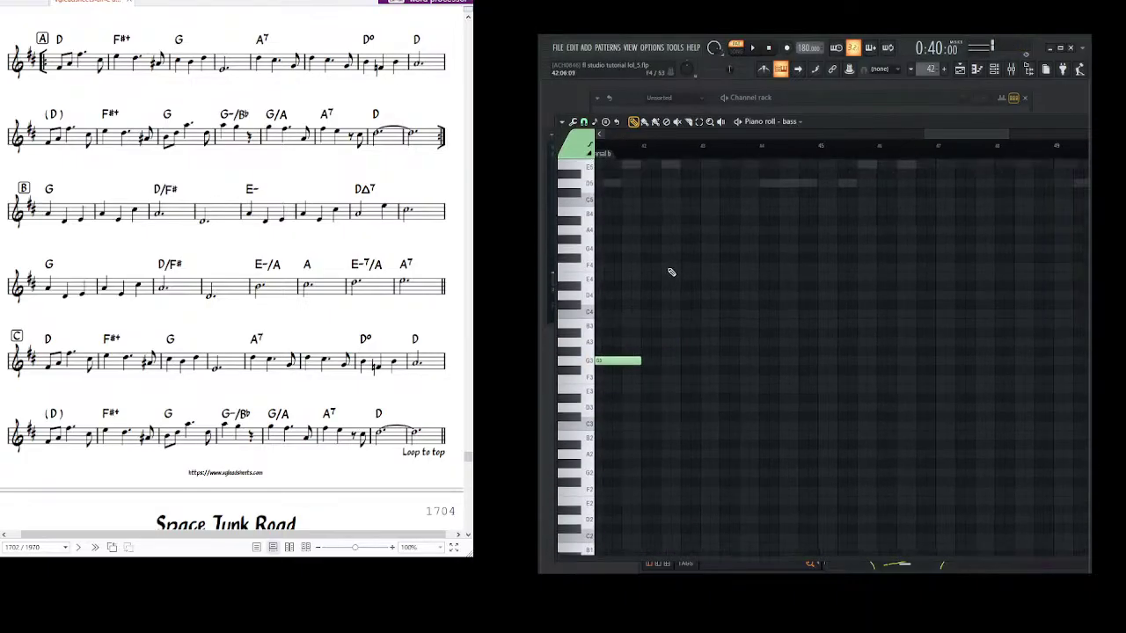
mouse_move(696, 360)
left_mouse_down()
mouse_move(653, 330)
mouse_move(671, 343)
left_mouse_up()
left_click(671, 341)
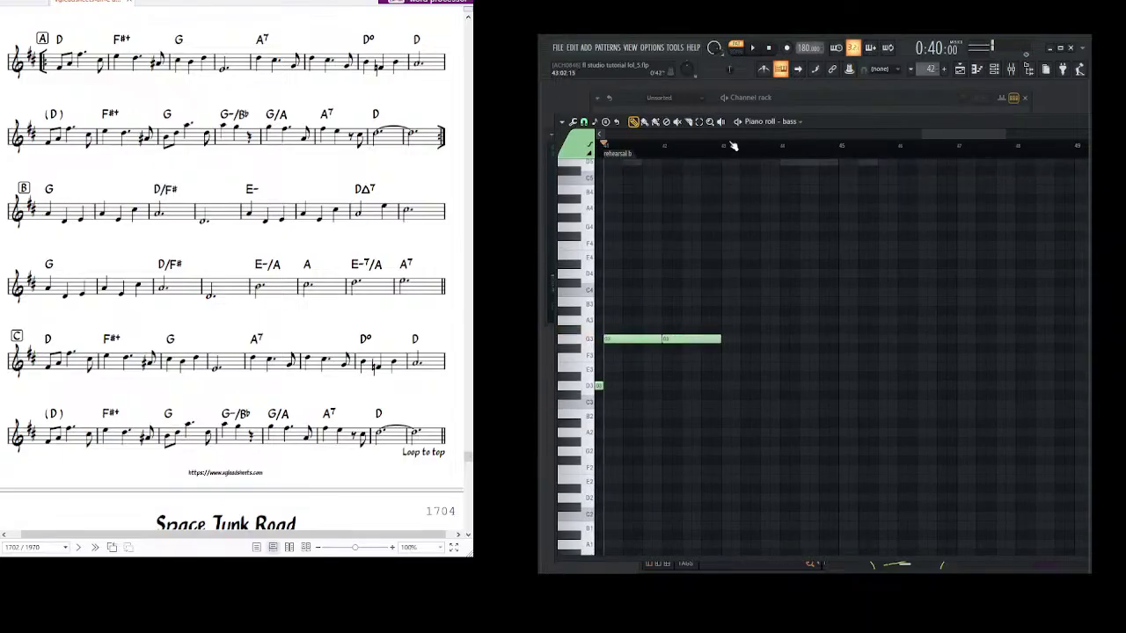
scroll(734, 150, "up", 3)
- Enter a bar-long F#3 bass note in each of bars 43 and 44 for the D/F# chord
left_click_drag(120, 194, 124, 195)
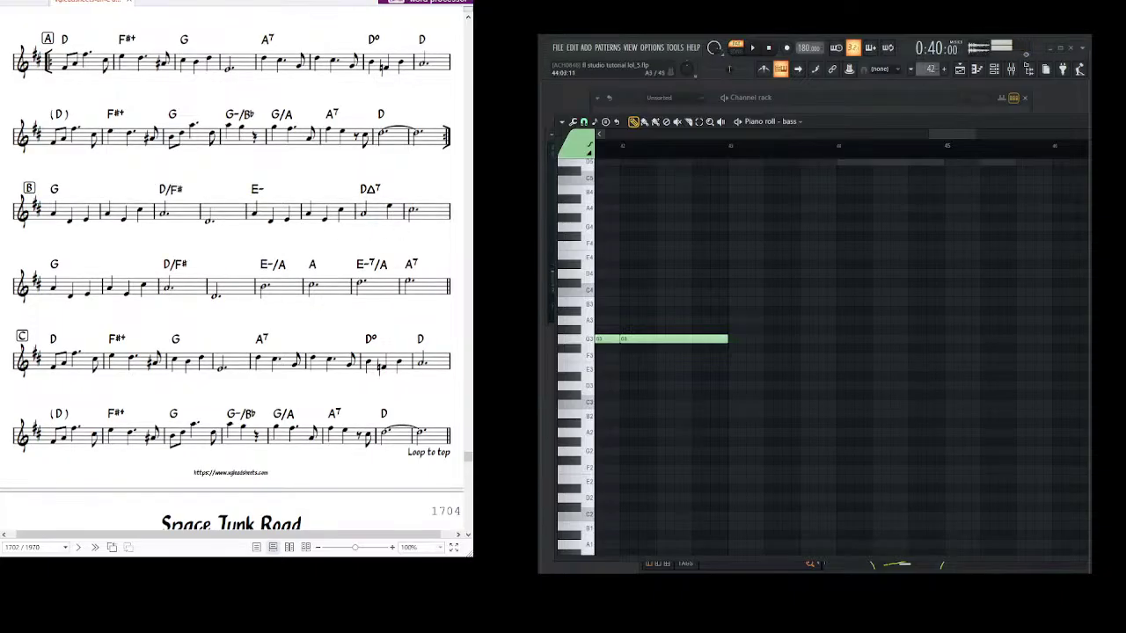
scroll(715, 371, "down", 1)
left_click(701, 354)
scroll(812, 360, "right", 1)
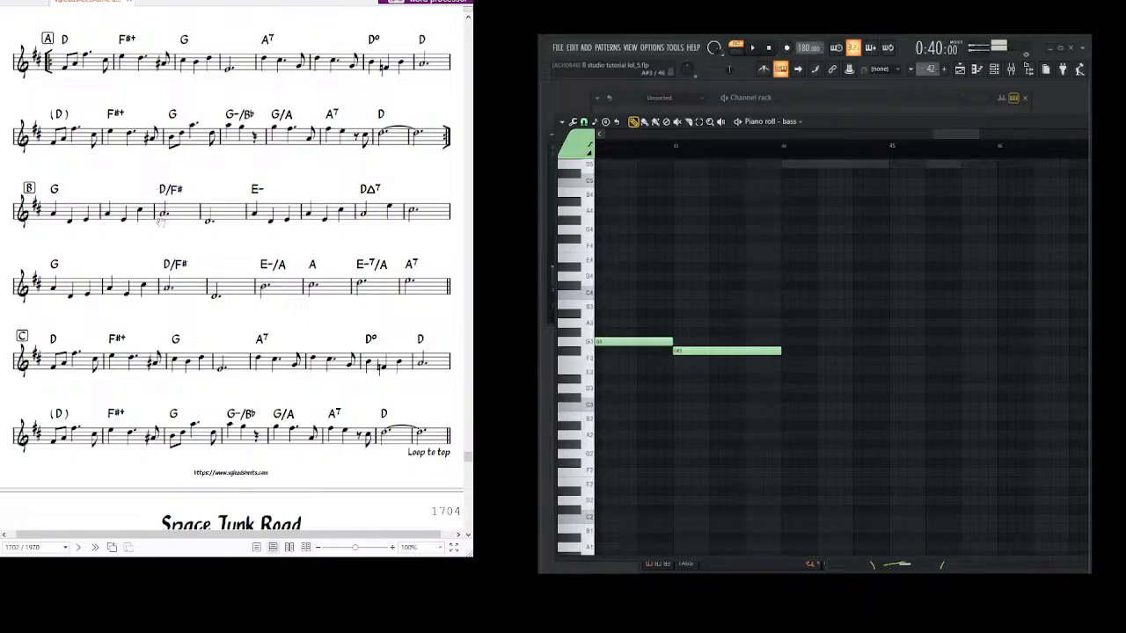
left_click(787, 351)
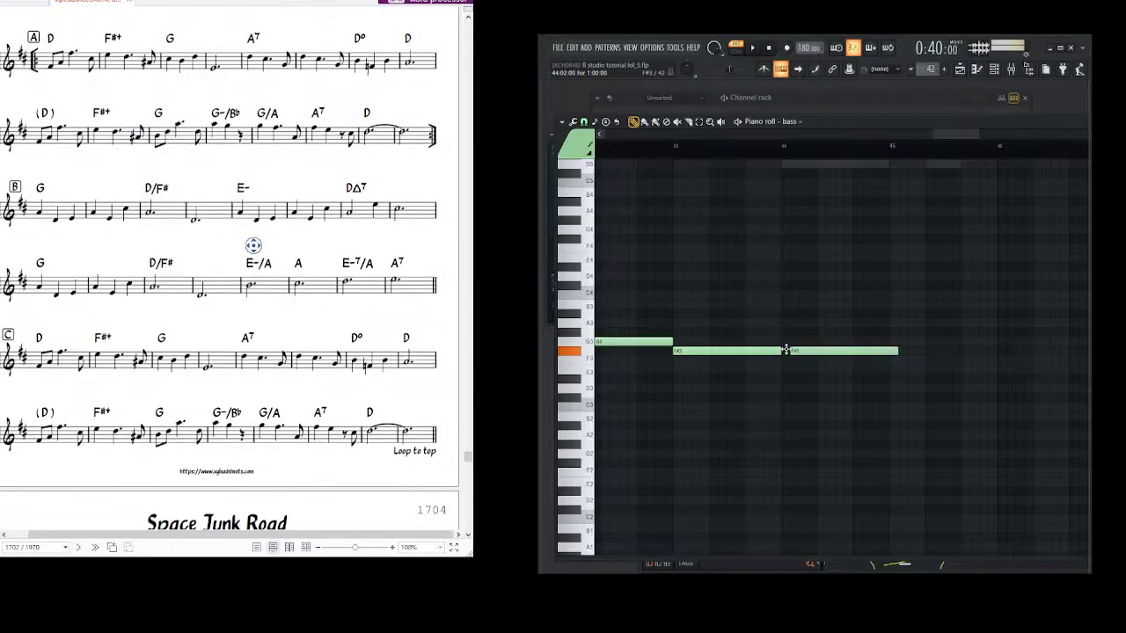
scroll(311, 259, "up", 5)
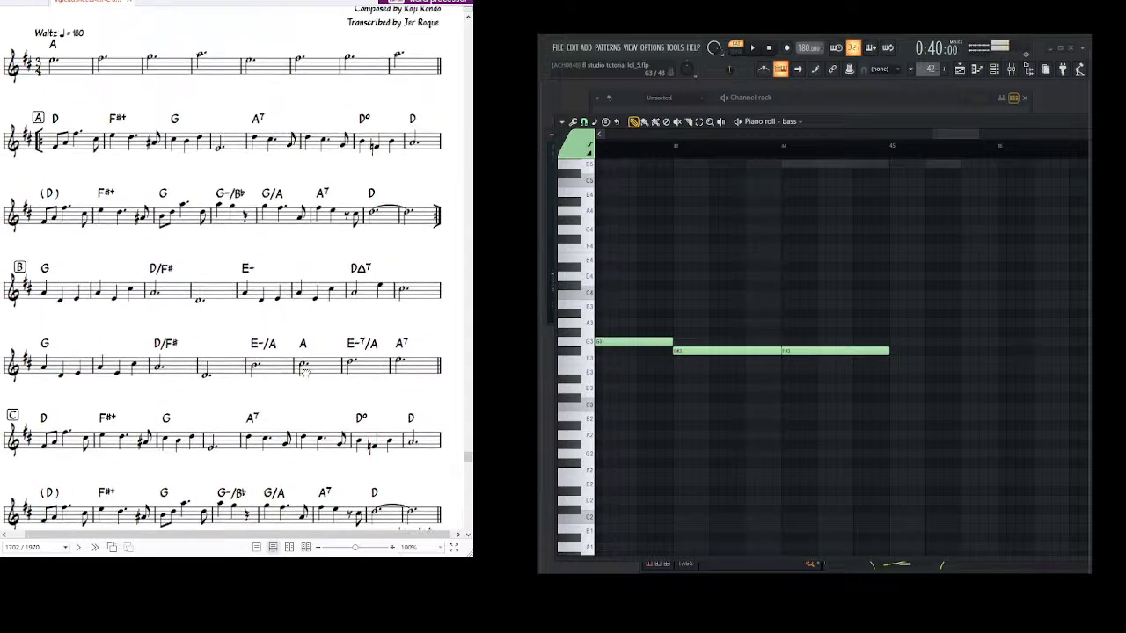
- Enter a bar-long E3 bass note in each of bars 45 and 46 for the E minor chord
scroll(262, 322, "down", 2)
left_click_drag(871, 394, 630, 384)
left_click(654, 364)
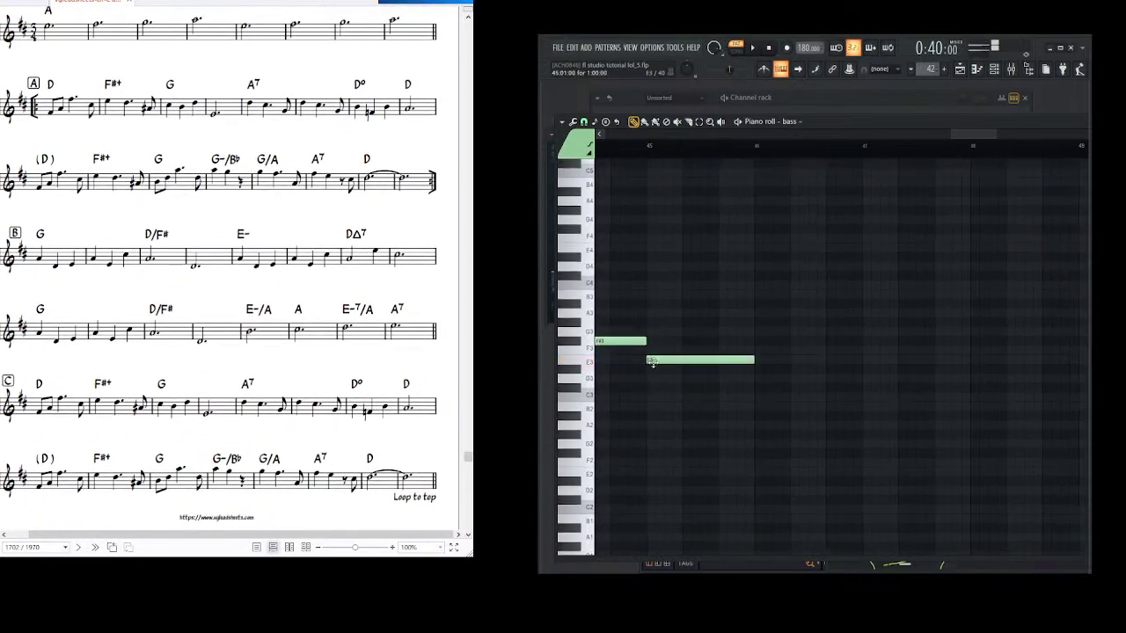
scroll(660, 366, "right", 2)
left_click(669, 363)
scroll(664, 364, "right", 2)
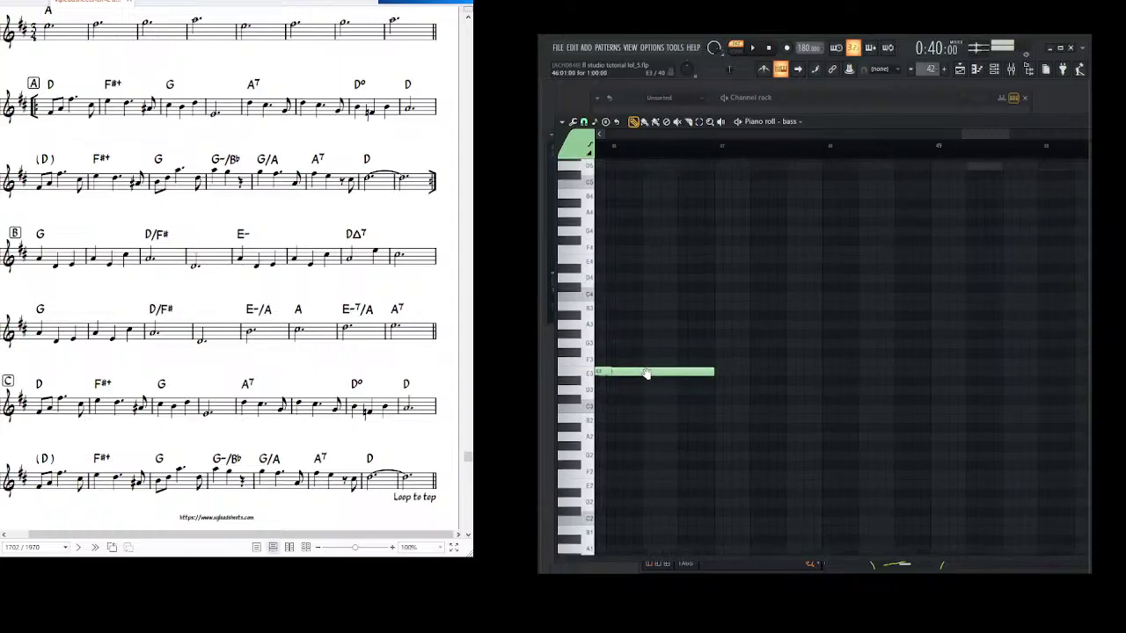
- Enter a bar-long D3 bass note in each of bars 47 and 48 for the D major seventh chord
left_click(683, 397)
scroll(771, 402, "right", 3)
left_click(674, 398)
left_click_drag(690, 401, 683, 401)
scroll(762, 395, "right", 2)
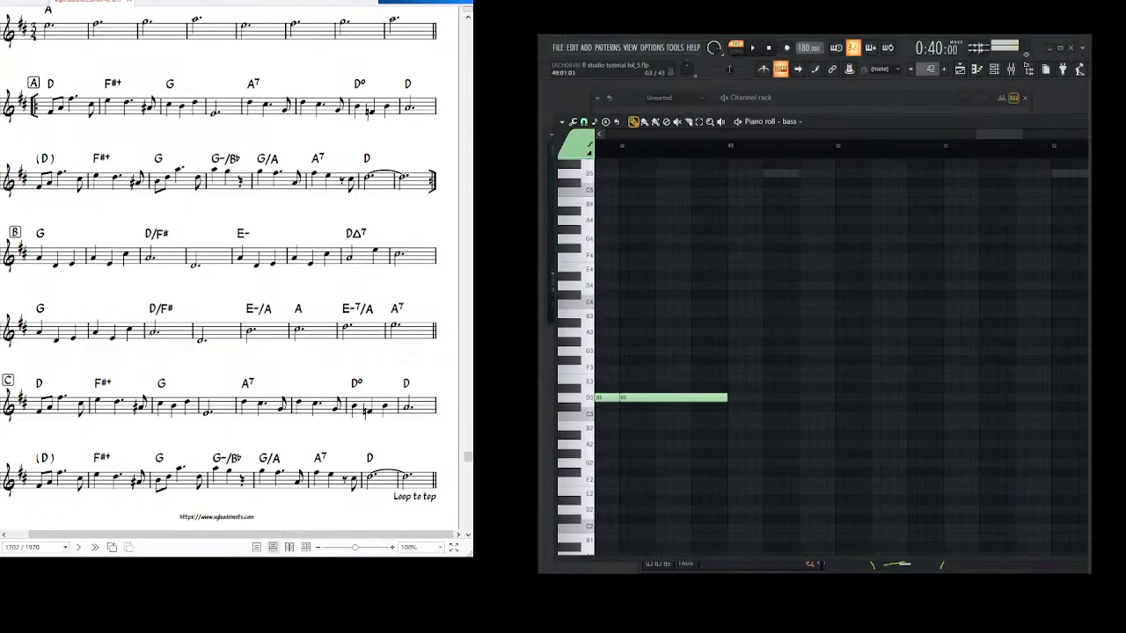
- Enter a bar-long G3 bass note in each of bars 49 and 50, starting the second line of section B
left_click(743, 350)
scroll(746, 370, "right", 4)
left_click(684, 361)
left_click_drag(771, 362, 673, 362)
scroll(693, 380, "right", 1)
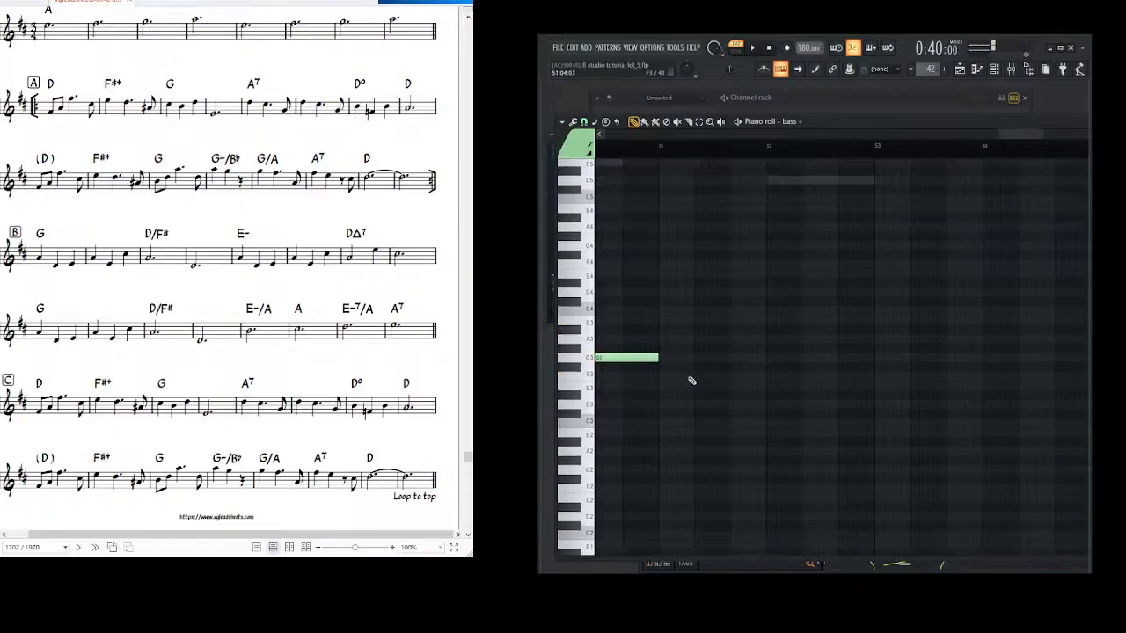
- Enter a bar-long F#3 bass note in each of bars 51 and 52 for the D/F# chord
left_click(669, 370)
scroll(714, 384, "right", 2)
left_click(701, 372)
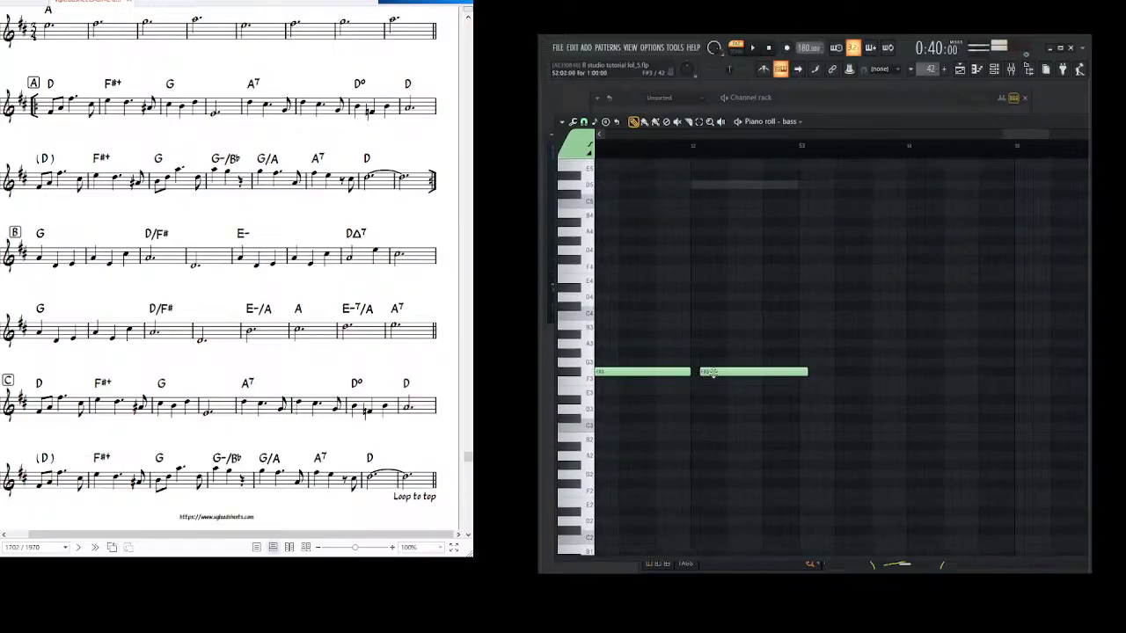
right_click(722, 373)
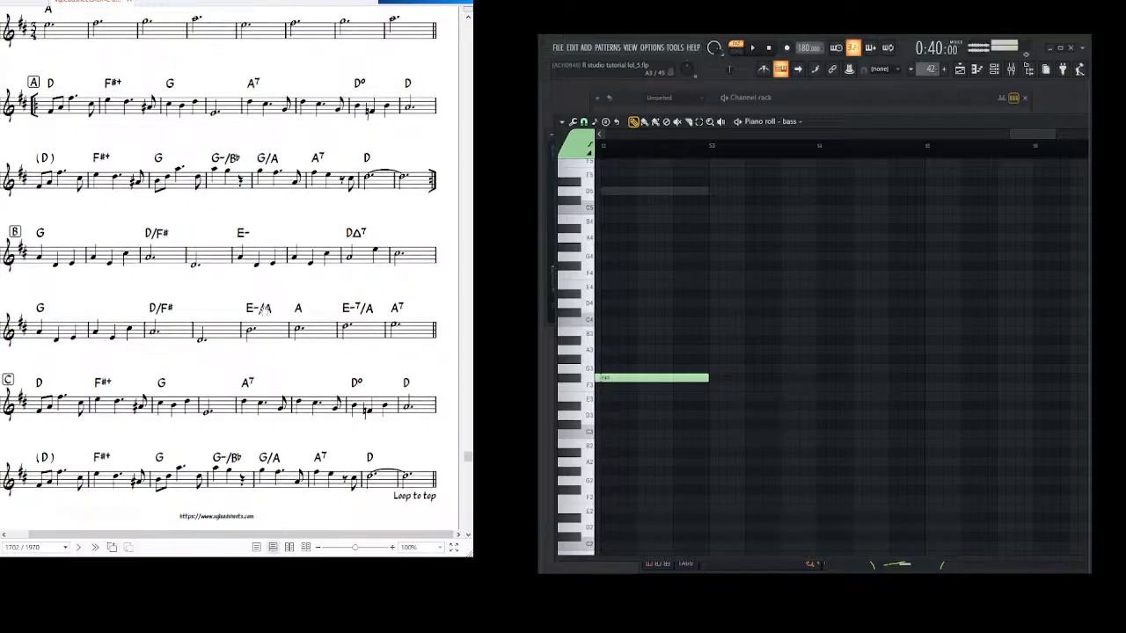
- Enter a bar-long A3 bass note in each of bars 53 to 56, completing the second line of section B
scroll(678, 364, "right", 1)
left_click(679, 352)
scroll(718, 382, "right", 3)
left_click(706, 367)
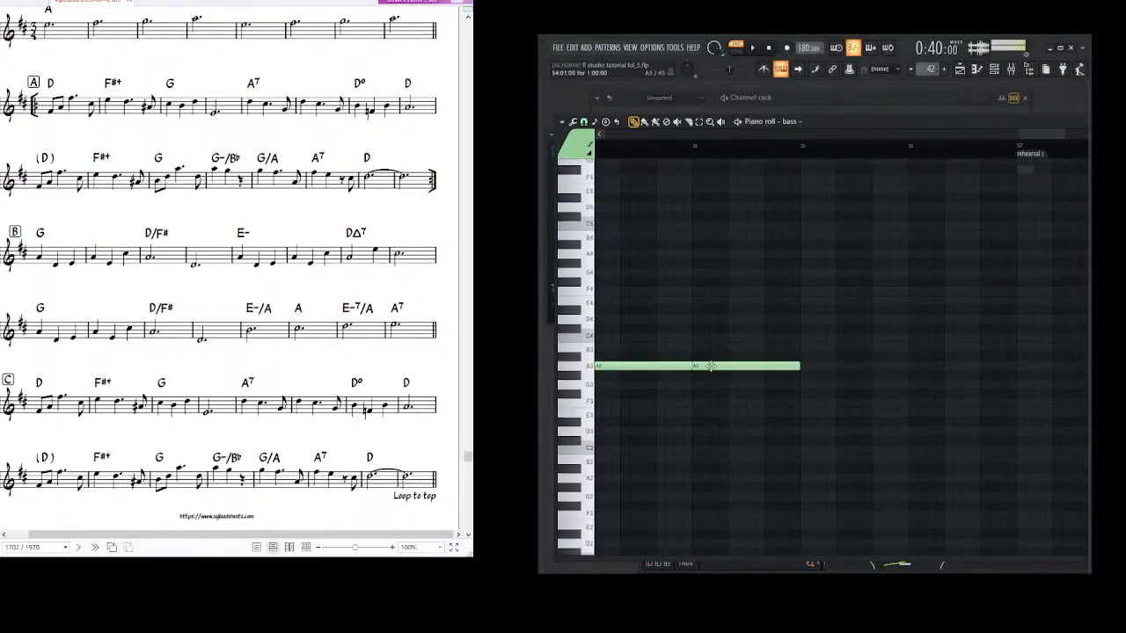
left_click_drag(779, 366, 592, 367)
left_click(735, 370)
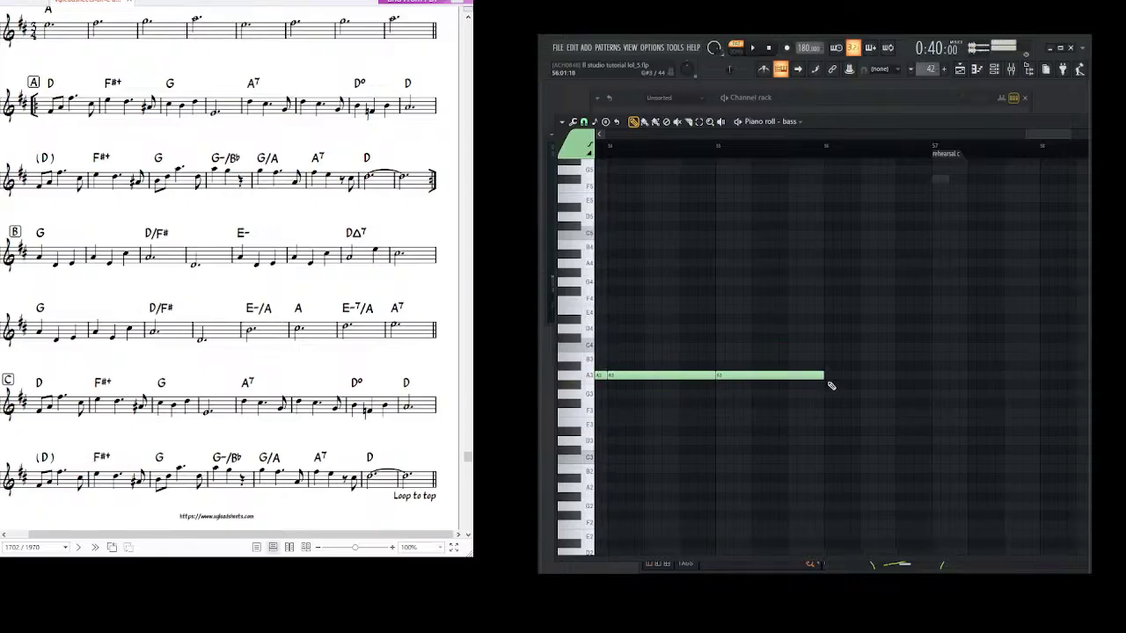
scroll(774, 387, "right", 3)
left_click(743, 389)
scroll(717, 268, "down", 5)
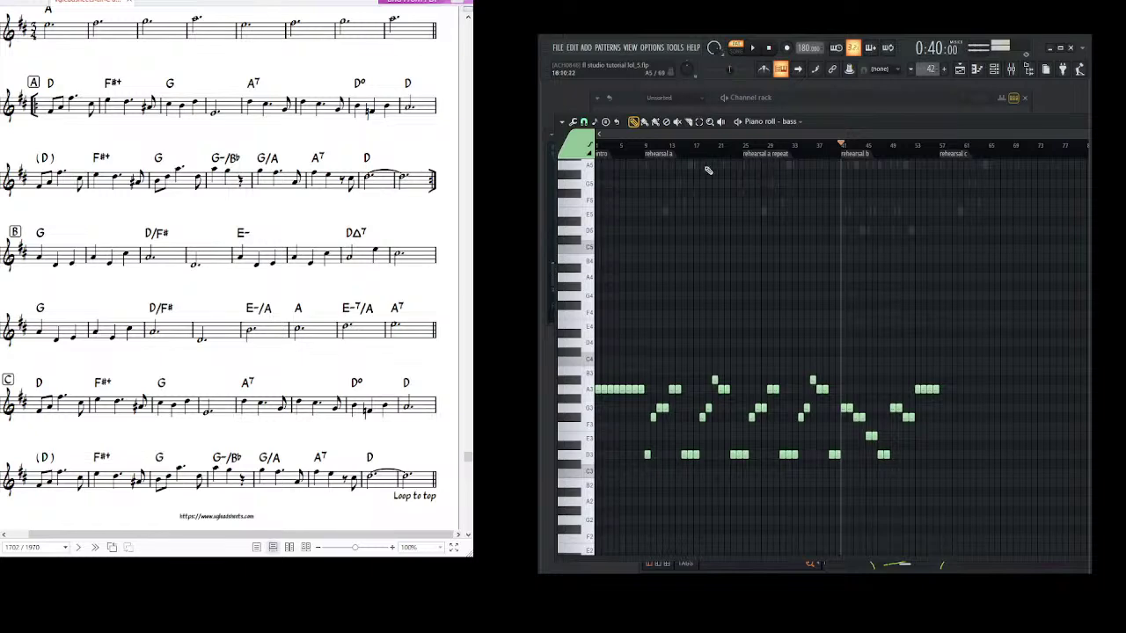
- Copy the bass notes of the "rehearsal a" section and paste them at the "rehearsal c" marker at bar 57
double_click(666, 156)
left_click_drag(842, 229, 990, 222)
left_click(668, 155)
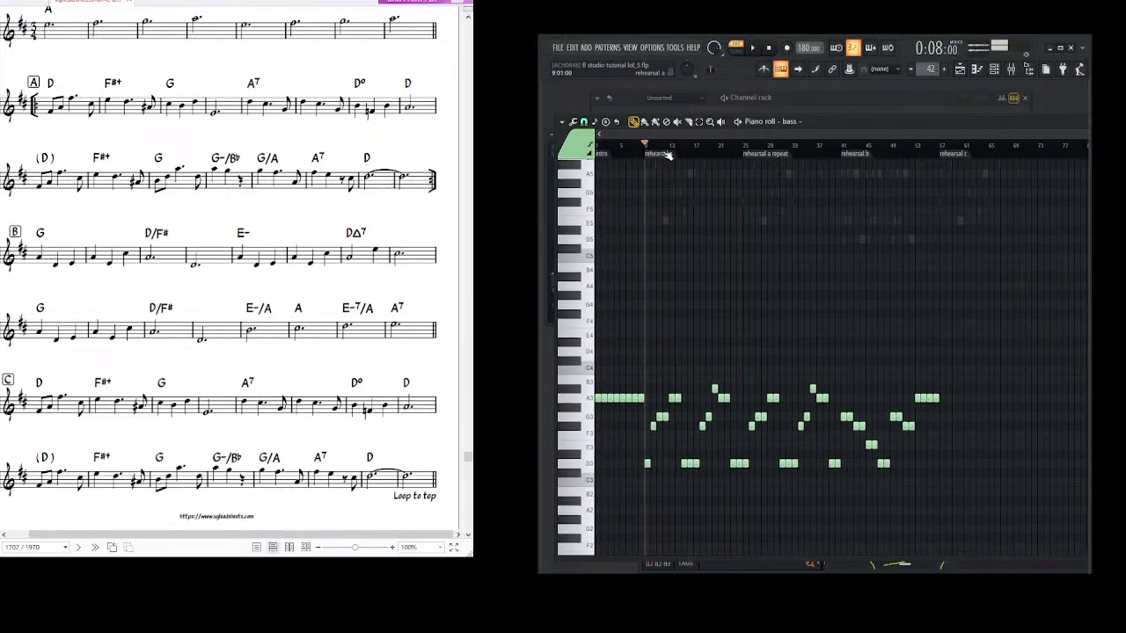
double_click(659, 154)
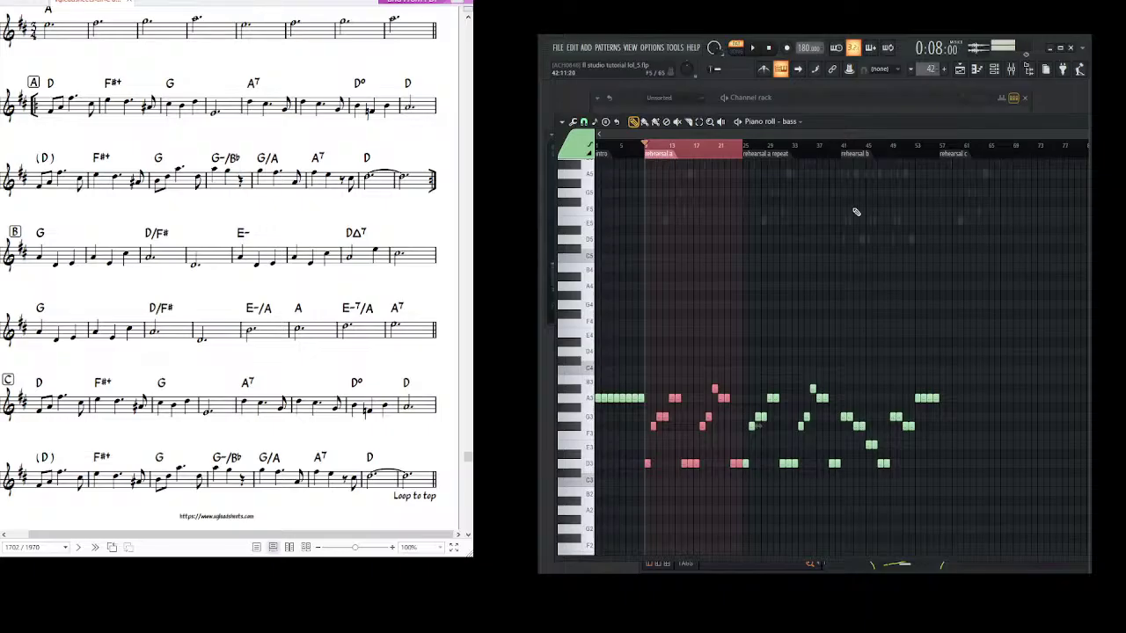
scroll(851, 216, "right", 5)
double_click(775, 156)
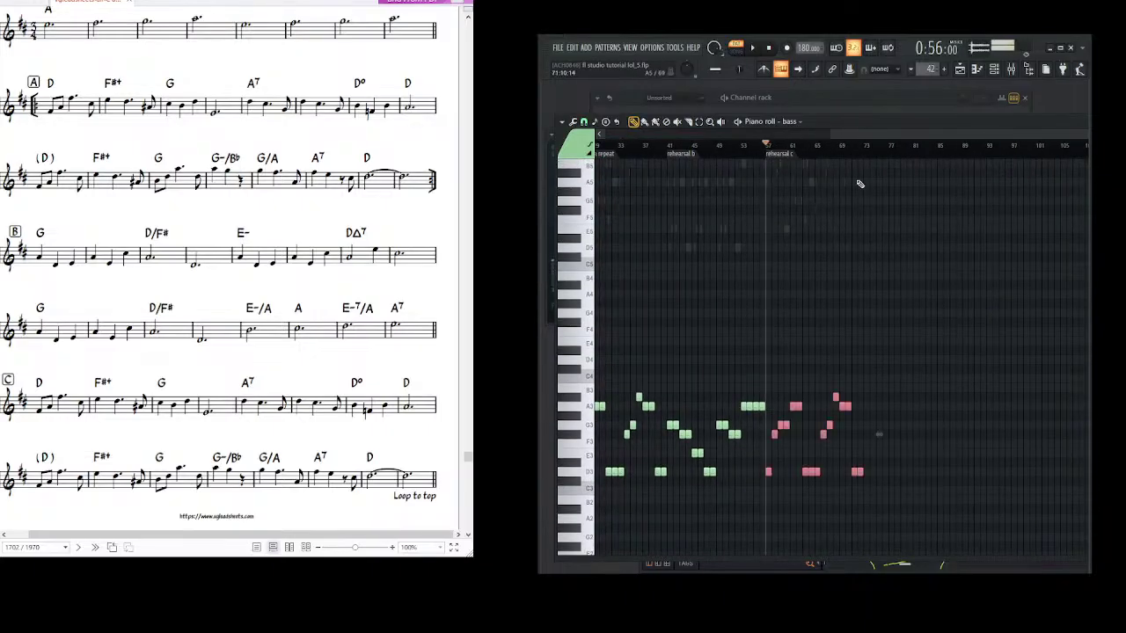
- Compare the chord symbols of sections A and C on the lead sheet against the pasted bass notes
scroll(850, 159, "left", 5)
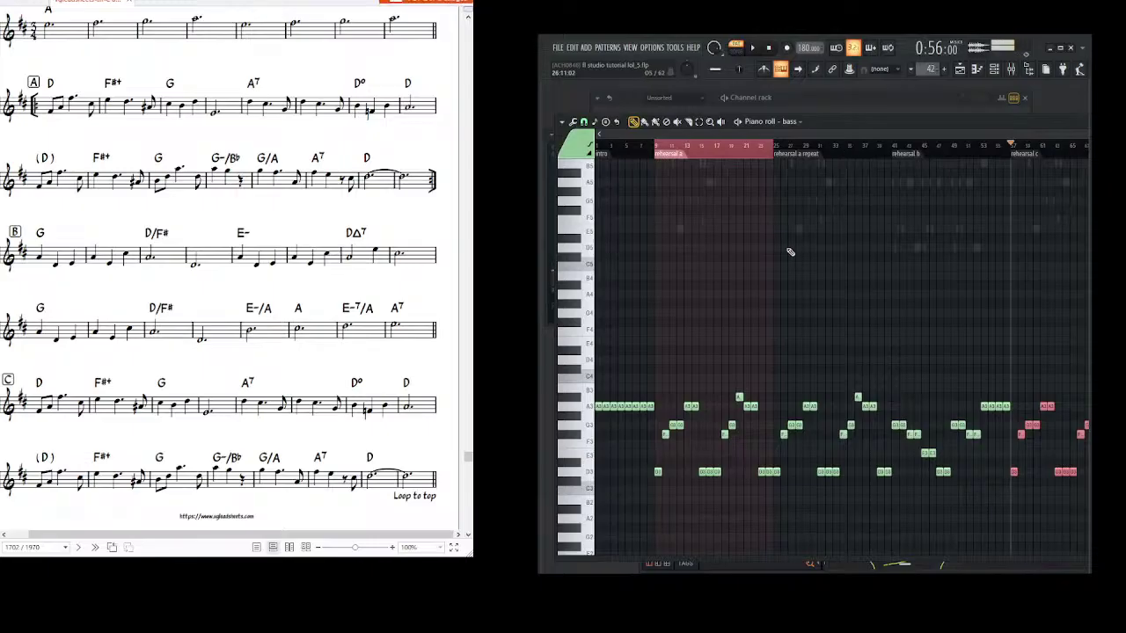
scroll(819, 153, "down", 3)
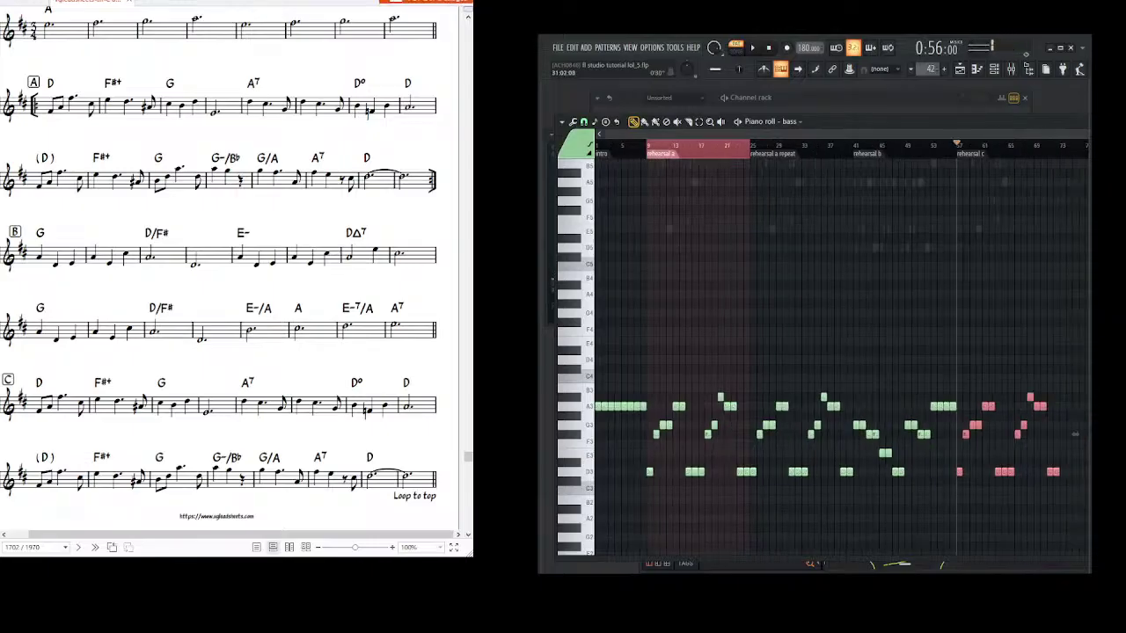
scroll(819, 152, "up", 2)
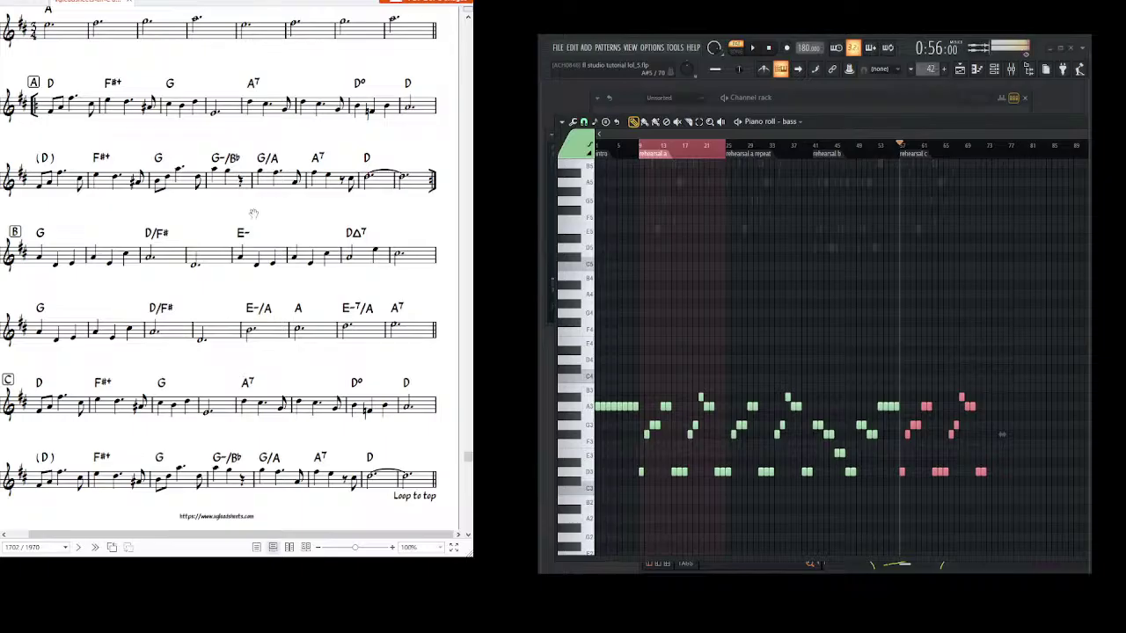
left_click_drag(253, 405, 255, 405)
left_click_drag(333, 169, 335, 160)
left_click_drag(383, 372, 384, 371)
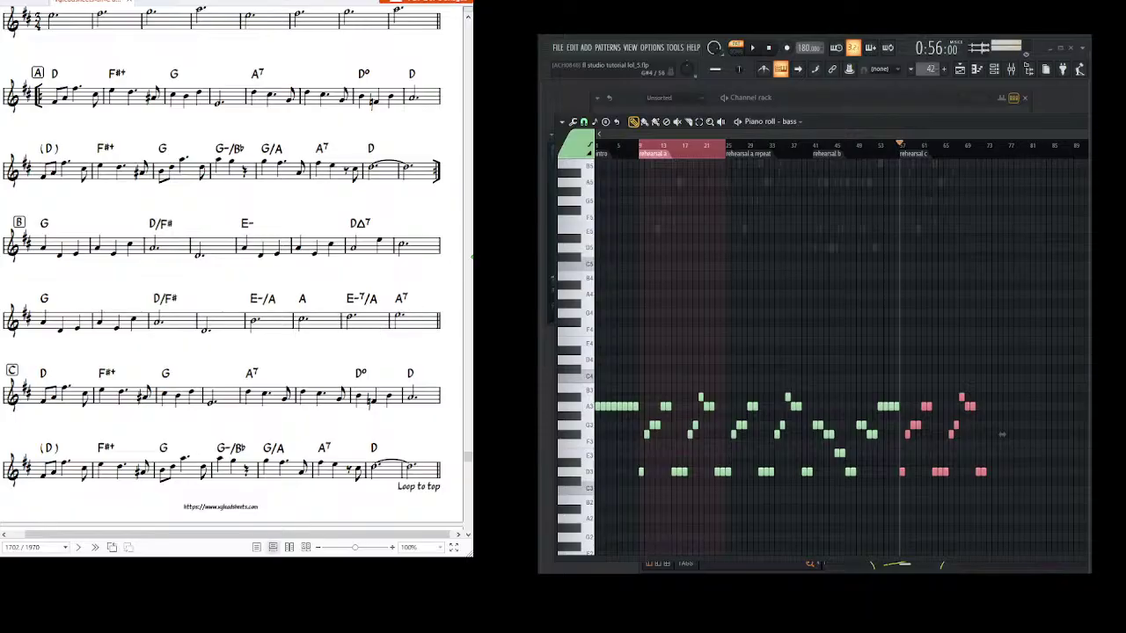
scroll(275, 160, "up", 1)
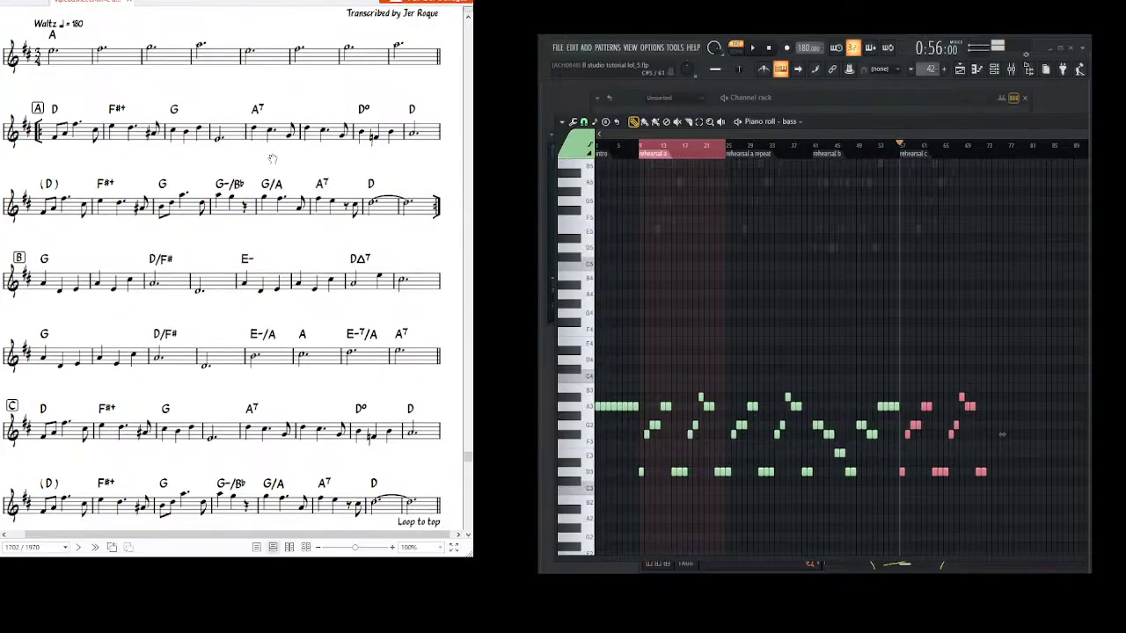
scroll(251, 162, "down", 1)
scroll(238, 164, "up", 1)
scroll(201, 162, "up", 1)
scroll(201, 161, "down", 1)
scroll(203, 164, "up", 1)
scroll(163, 158, "down", 1)
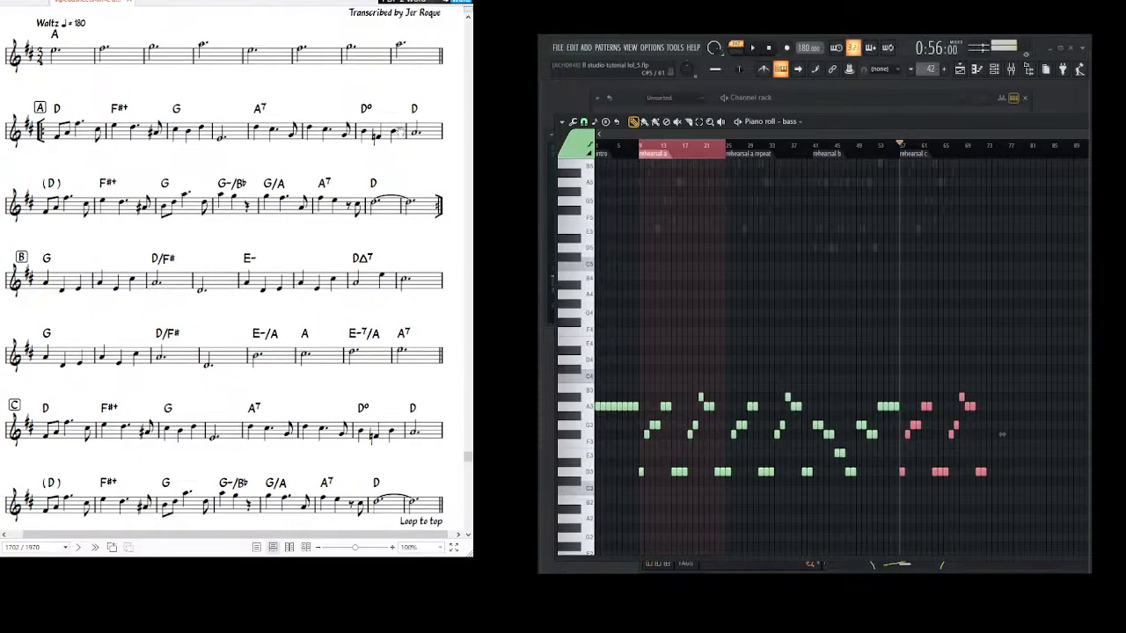
left_click_drag(300, 169, 316, 190)
- Clear the note and time selections and play the bass and melody from the start
mouse_move(688, 133)
left_mouse_down()
mouse_move(711, 134)
mouse_move(666, 134)
left_mouse_up()
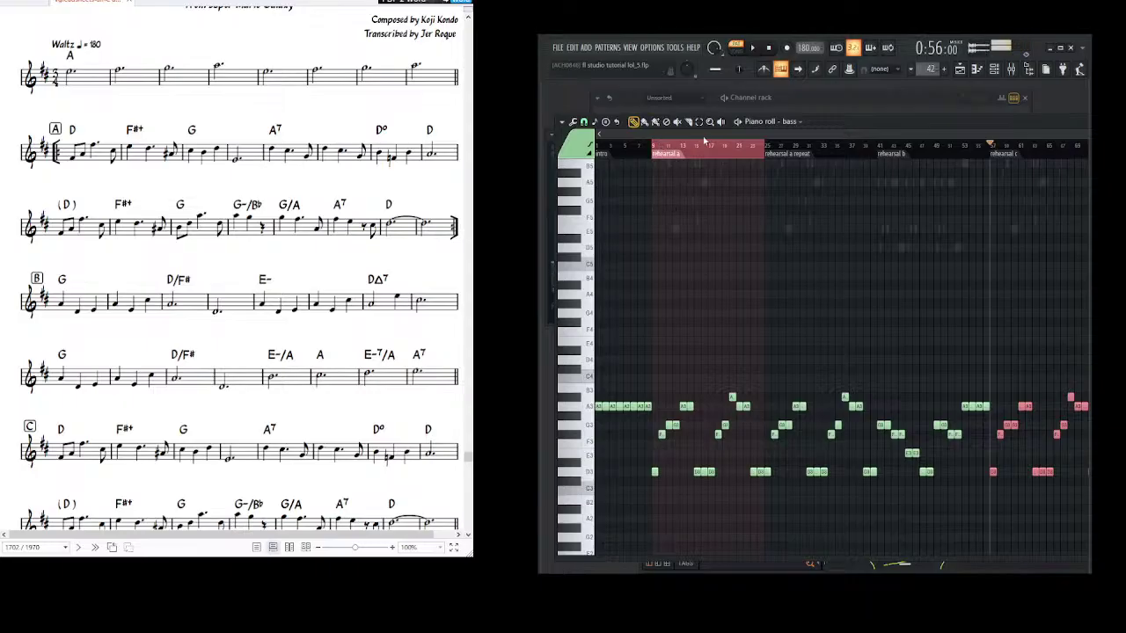
left_click(678, 176)
left_click_drag(679, 175, 737, 177)
left_click(769, 48)
left_click(753, 49)
scroll(731, 271, "up", 2)
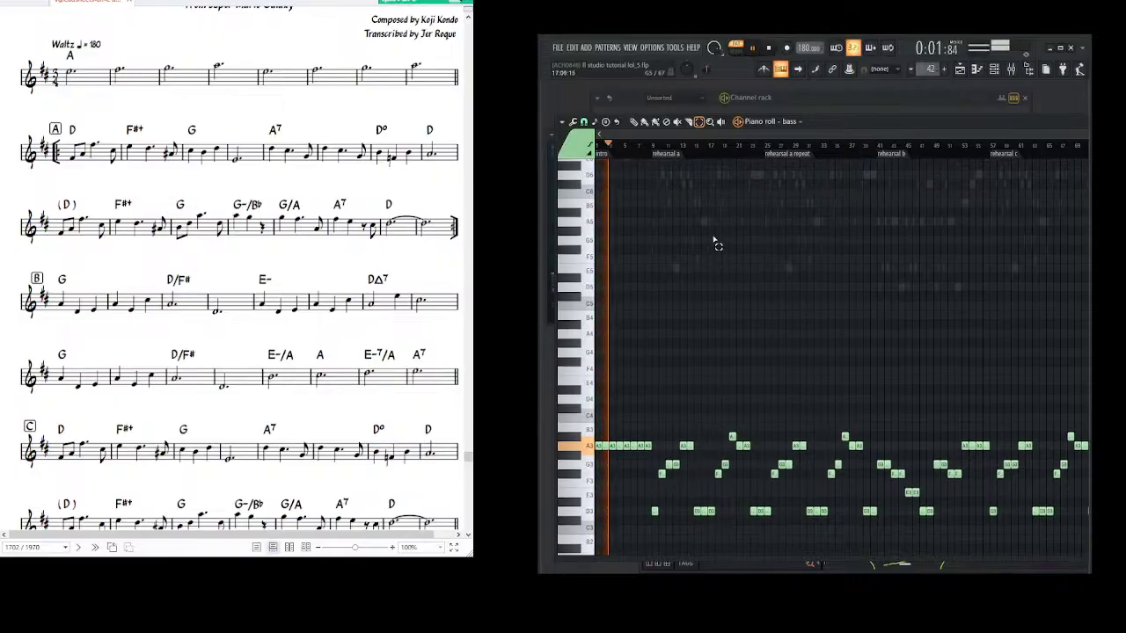
scroll(691, 257, "up", 1)
scroll(591, 235, "down", 3)
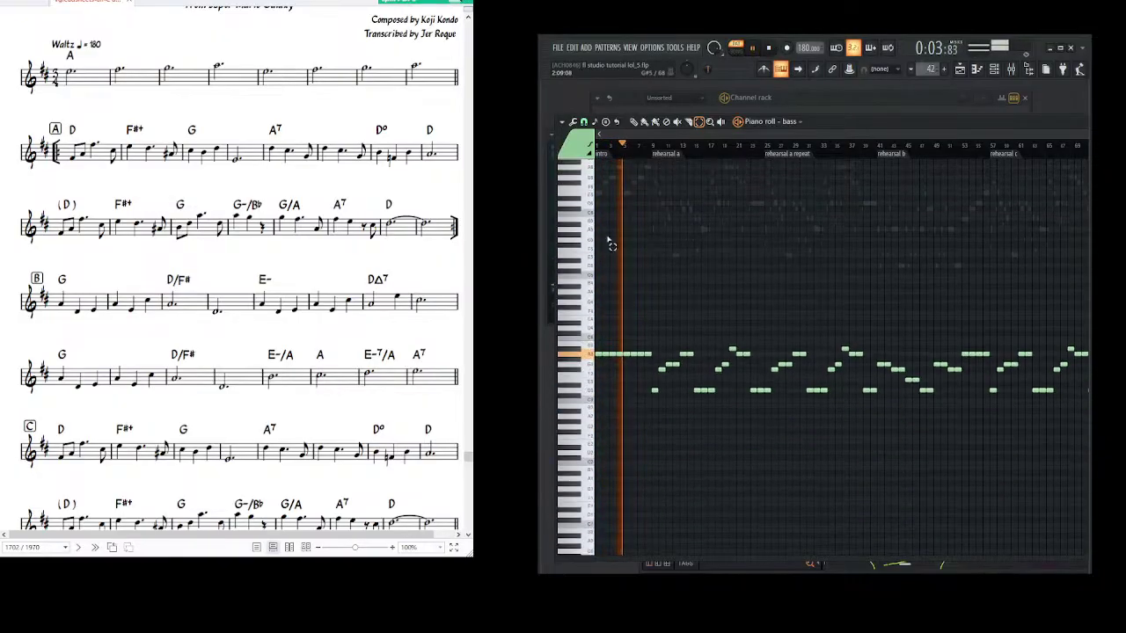
scroll(596, 242, "up", 1)
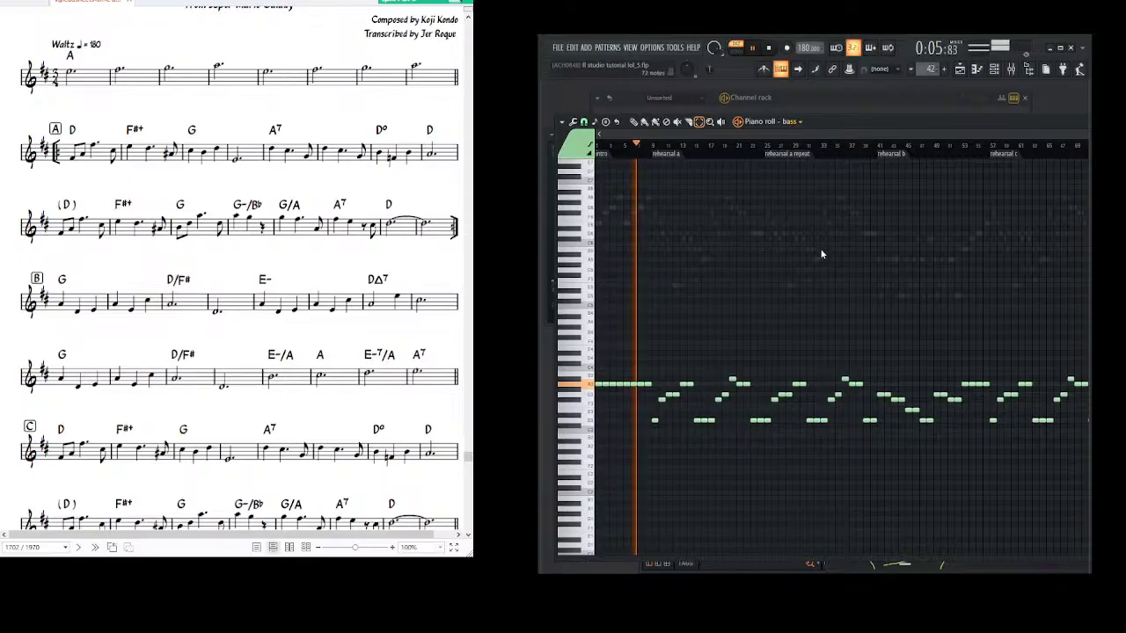
- Switch the piano roll to the chords channel, follow the playback through section C on the lead sheet, and stop it
key("Down")
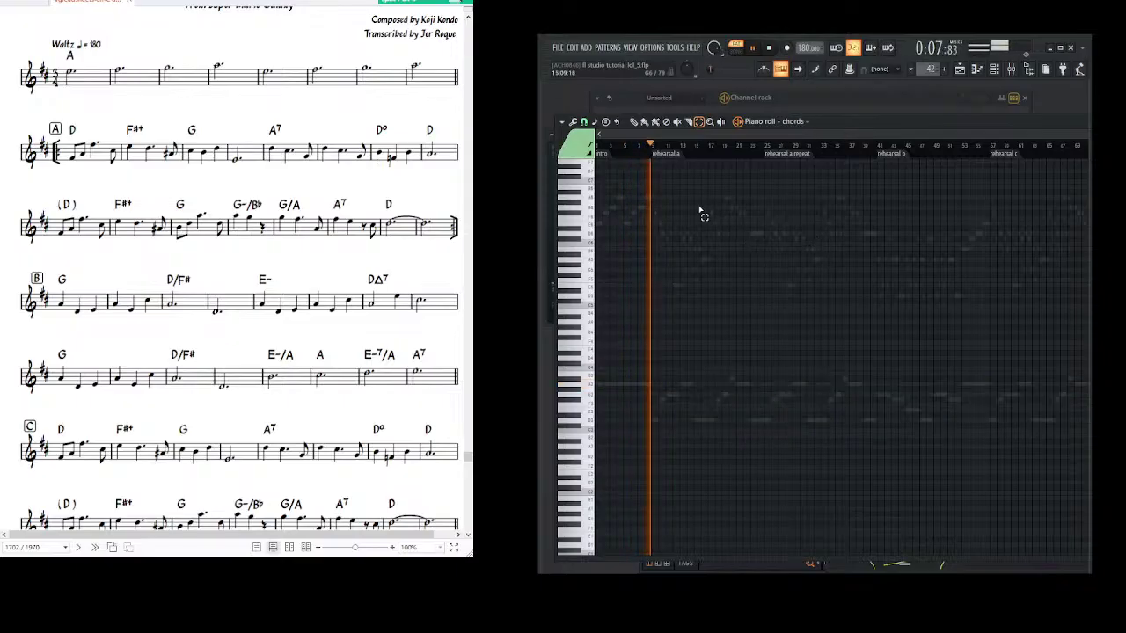
scroll(703, 216, "up", 1)
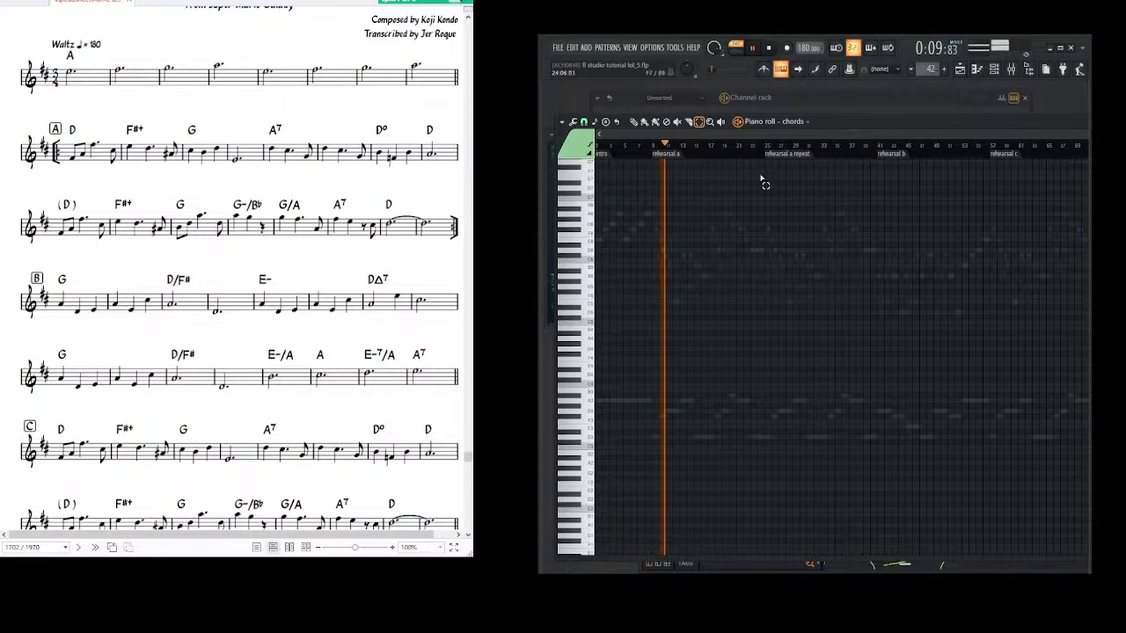
left_click_drag(746, 223, 722, 234)
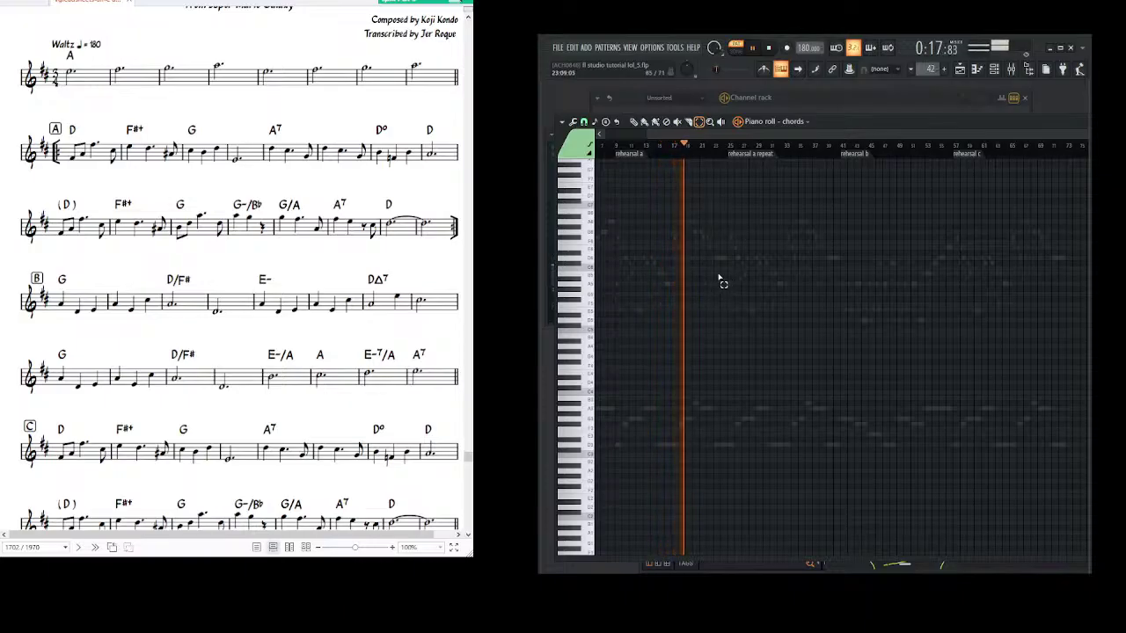
left_click_drag(1011, 134, 1026, 54)
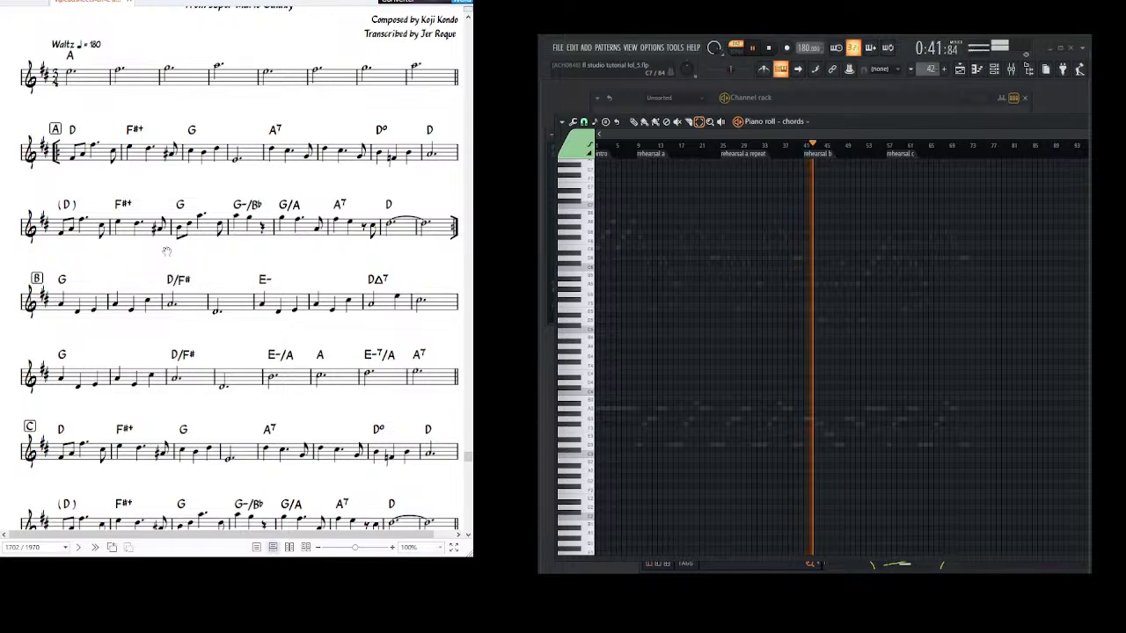
scroll(220, 250, "down", 1)
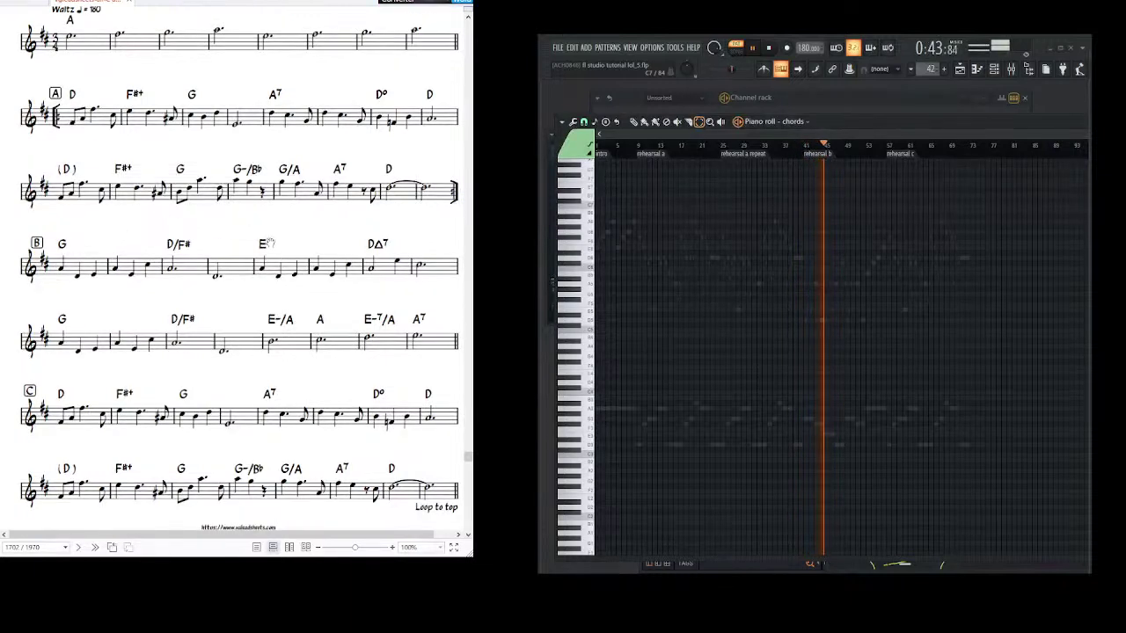
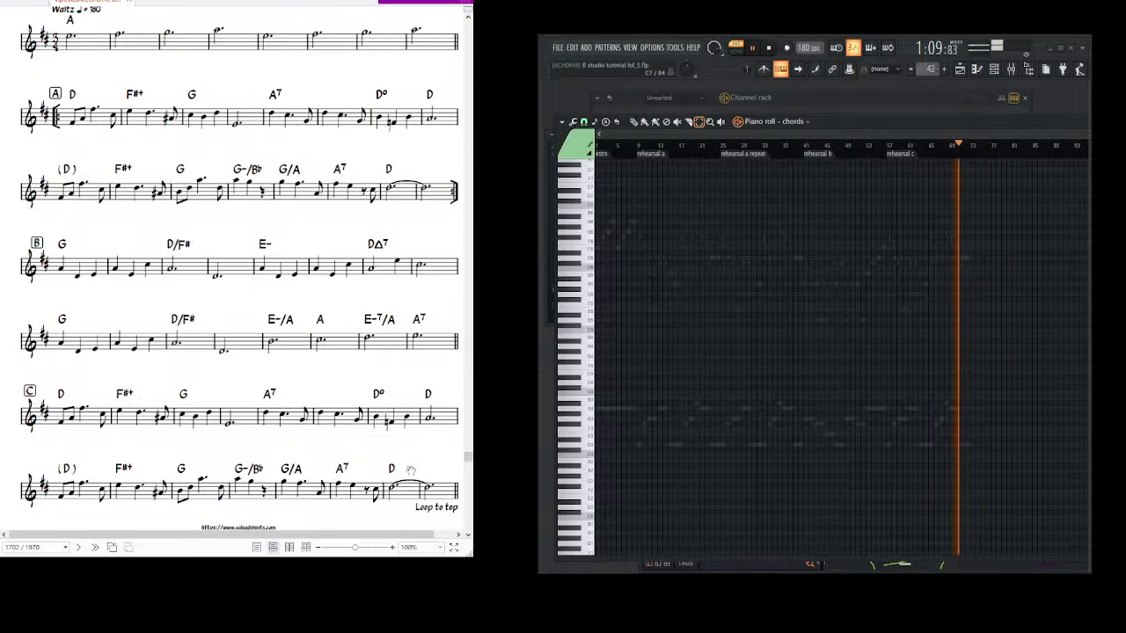
left_click(768, 48)
- Activate the Draw tool and examine the intro's A chord on the lead sheet beside the first eight bars of the chords piano roll
scroll(694, 181, "up", 3)
scroll(722, 283, "up", 1)
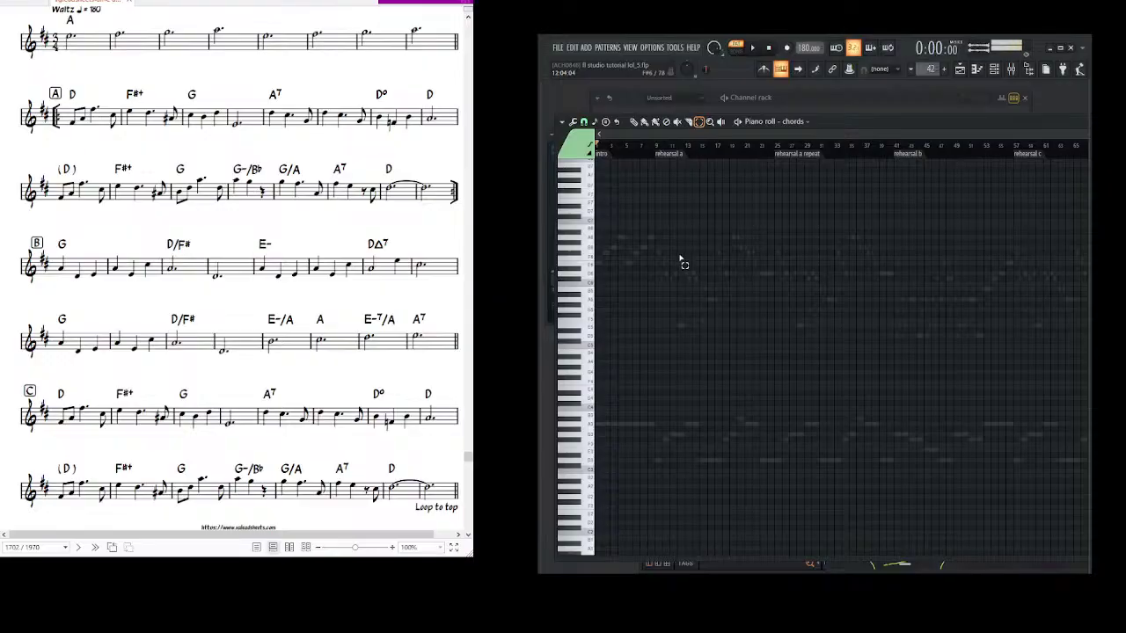
scroll(695, 251, "up", 1)
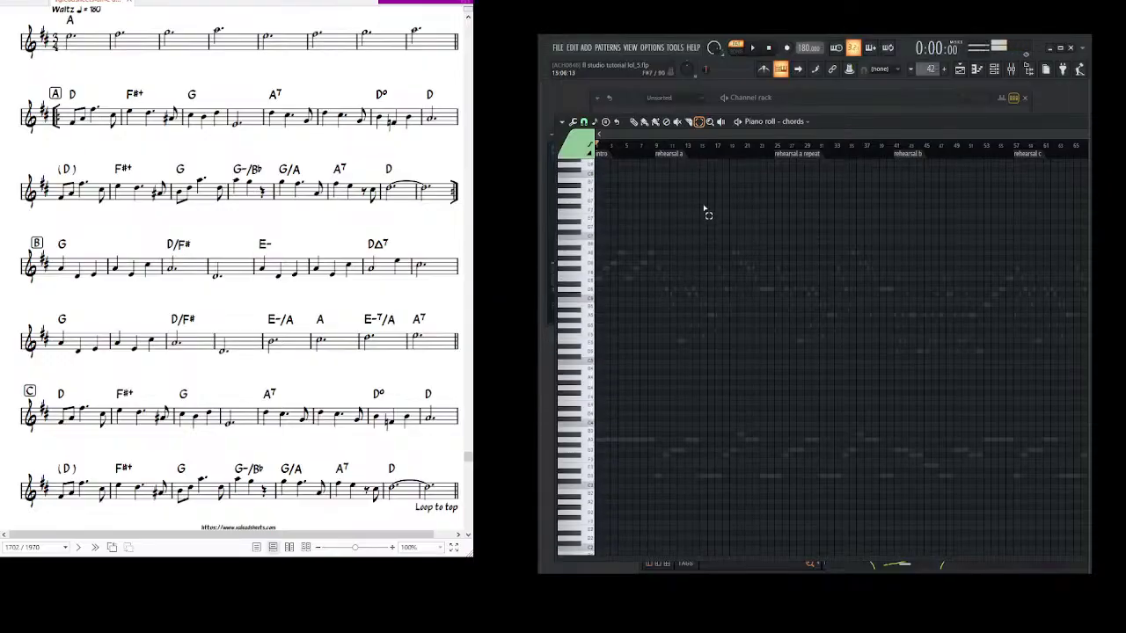
left_click(634, 121)
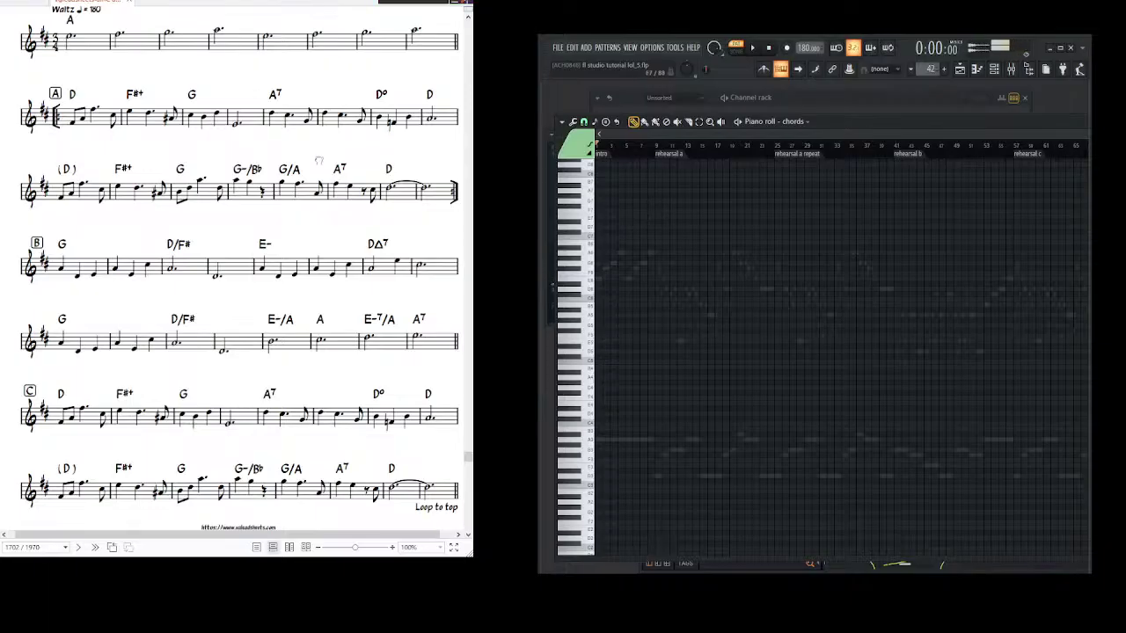
left_click_drag(325, 158, 305, 166)
scroll(308, 165, "up", 1)
scroll(310, 163, "down", 1)
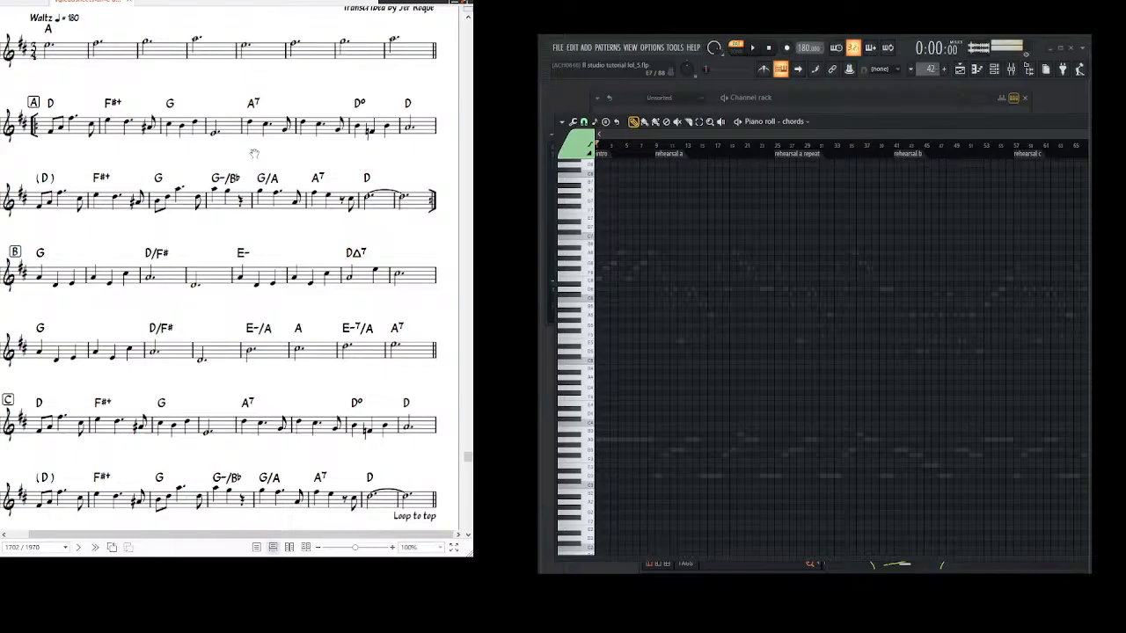
scroll(572, 230, "up", 4)
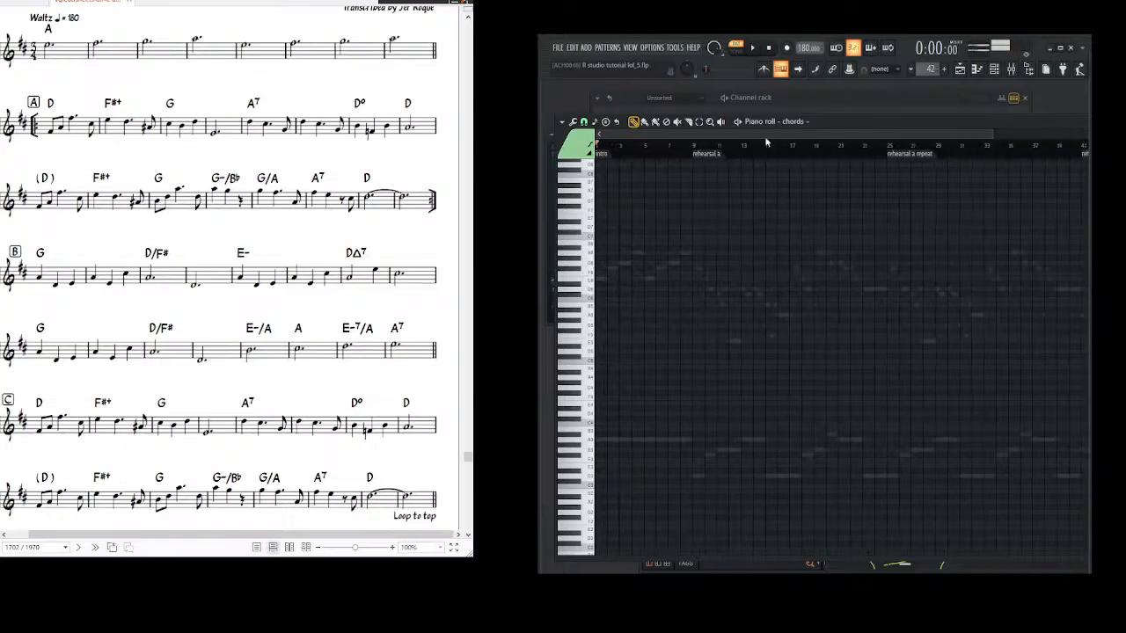
scroll(570, 231, "up", 1)
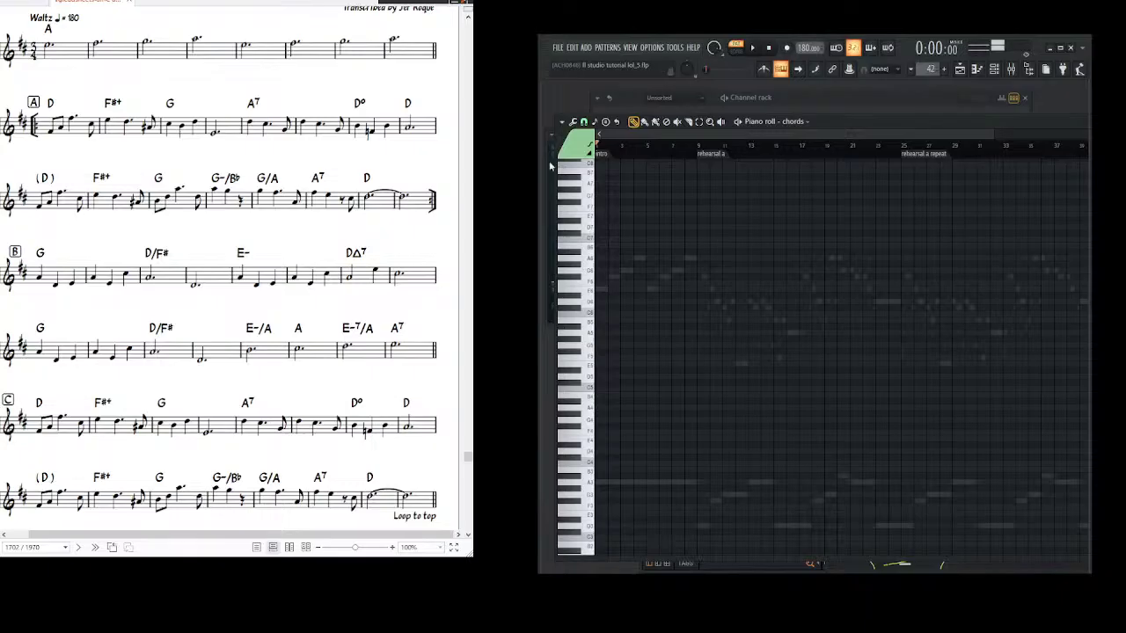
left_click_drag(992, 134, 822, 134)
scroll(577, 267, "up", 1)
scroll(595, 265, "down", 3)
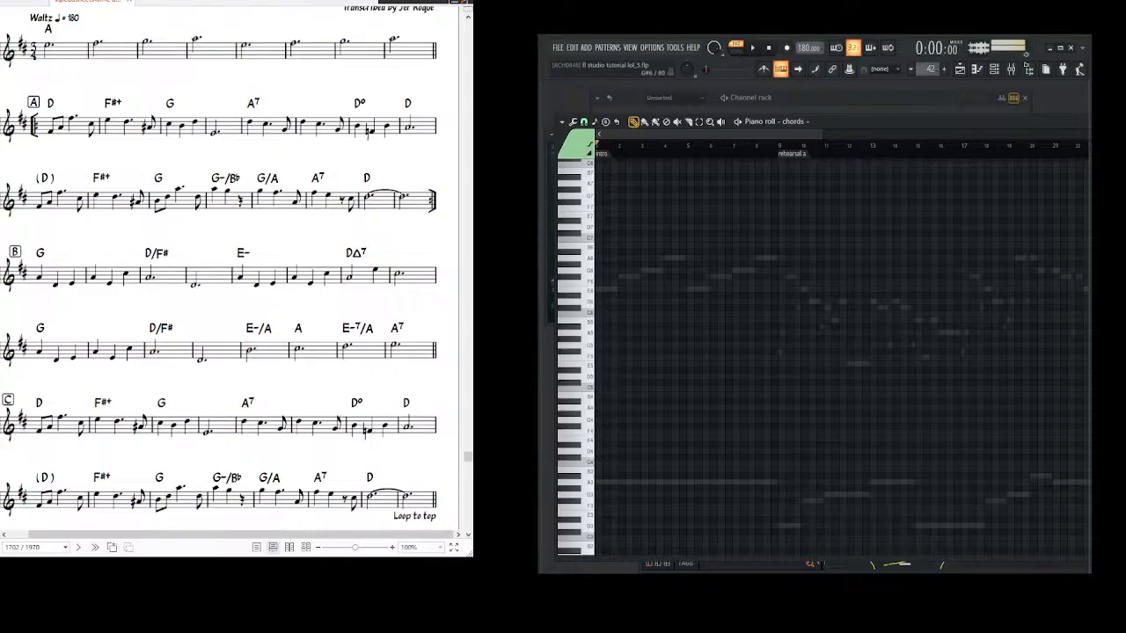
scroll(220, 268, "up", 1)
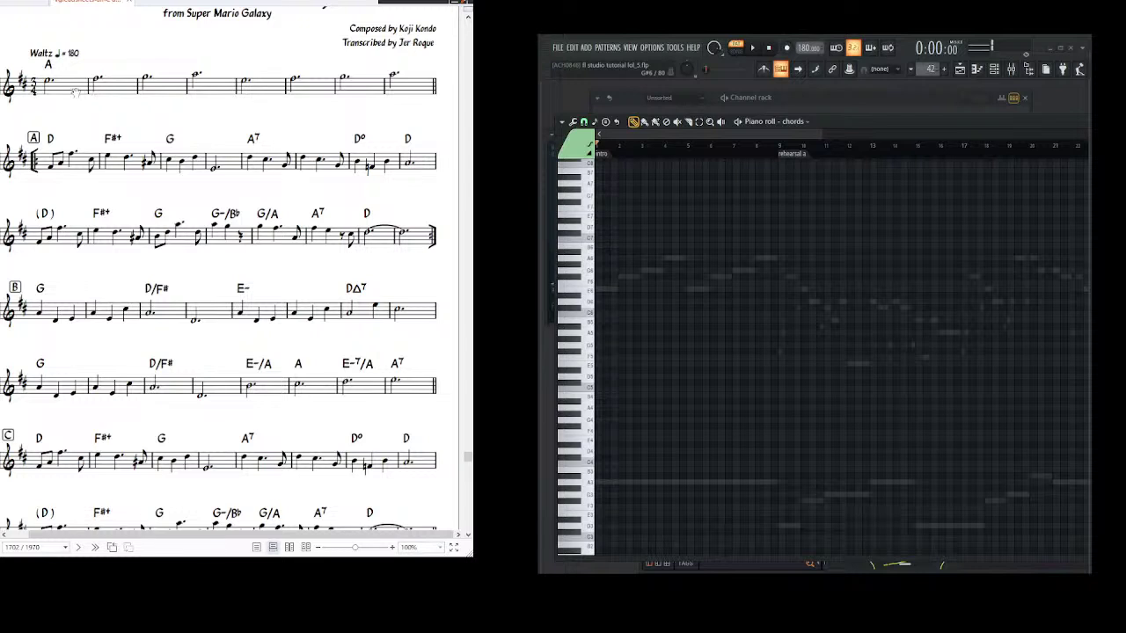
left_click_drag(822, 135, 766, 134)
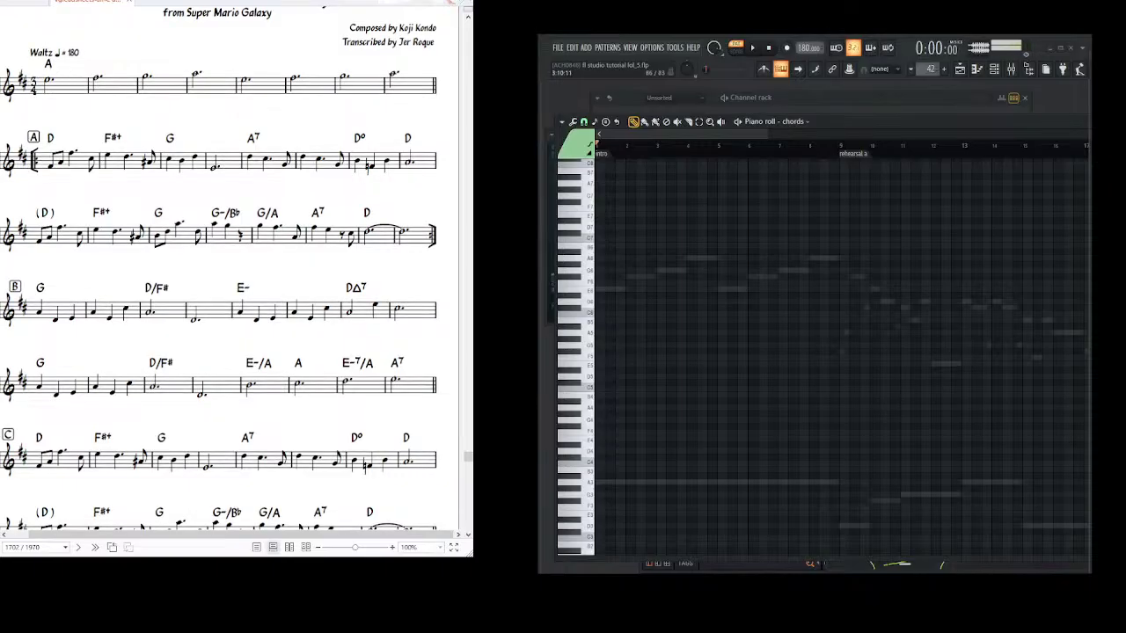
scroll(669, 156, "up", 2)
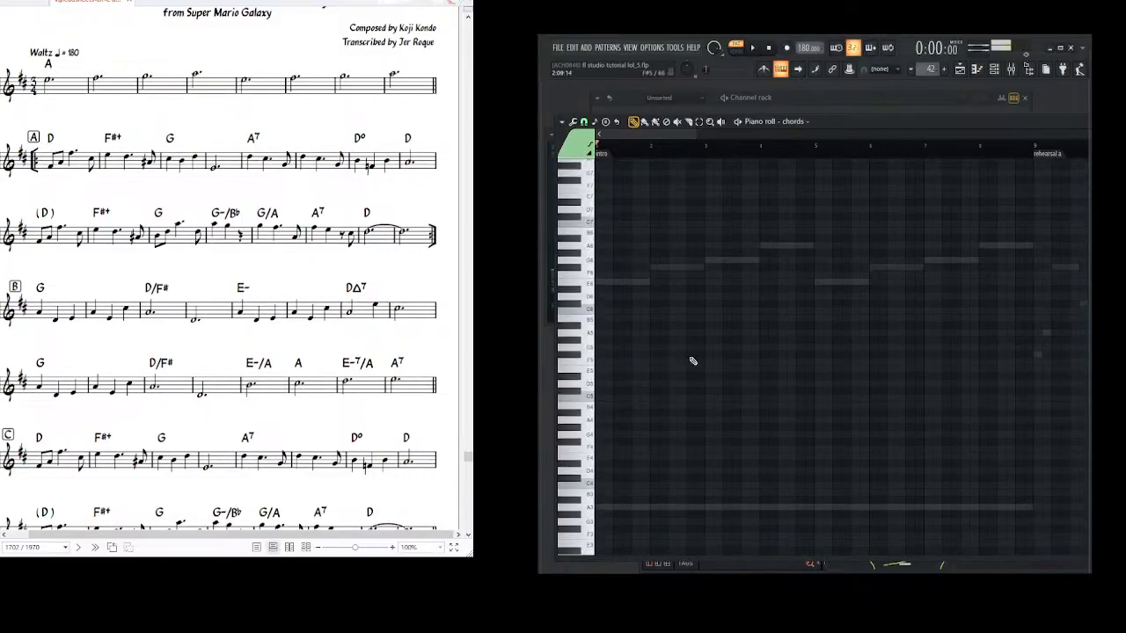
scroll(678, 369, "down", 1)
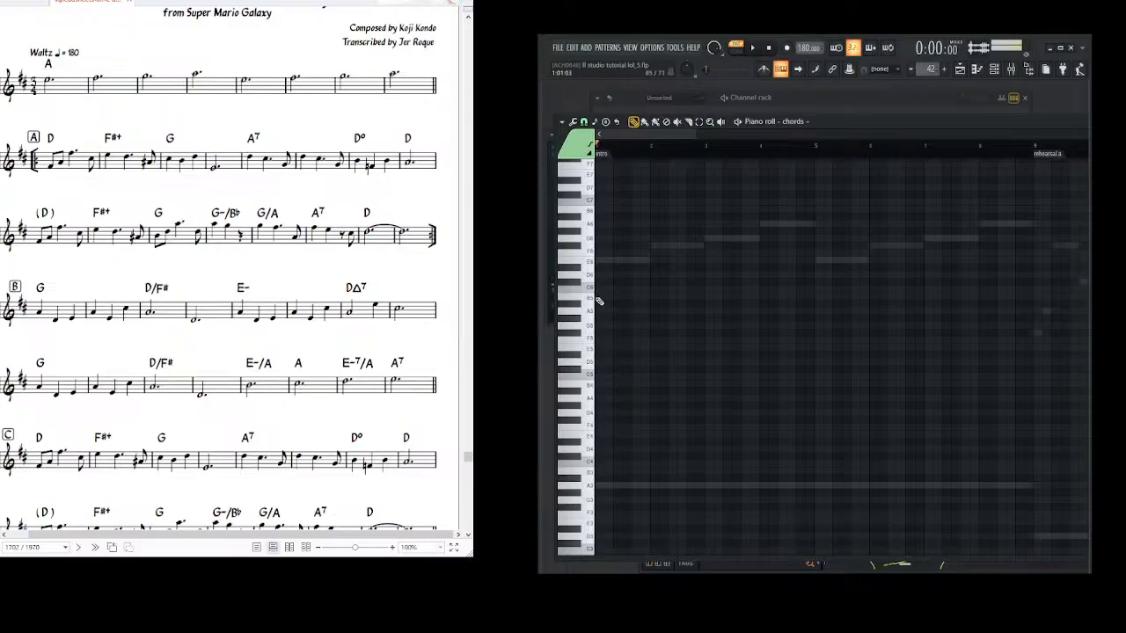
- Place a one-bar C#5 note in the intro's first bar and audition the A3 bass and E6 melody pitches
left_click(599, 370)
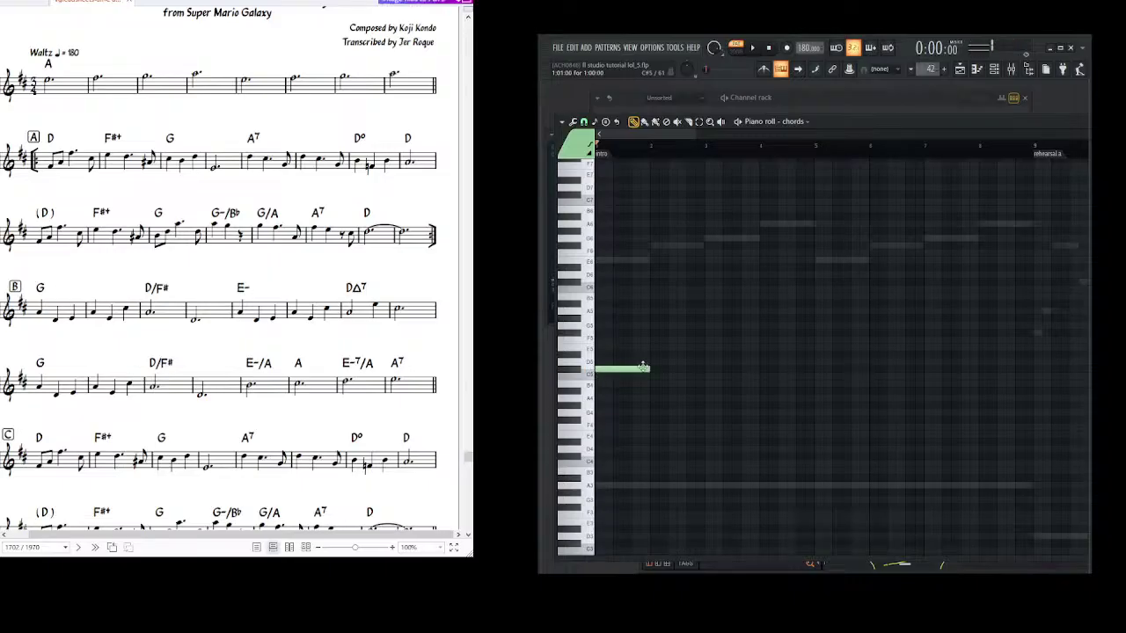
scroll(668, 360, "down", 1)
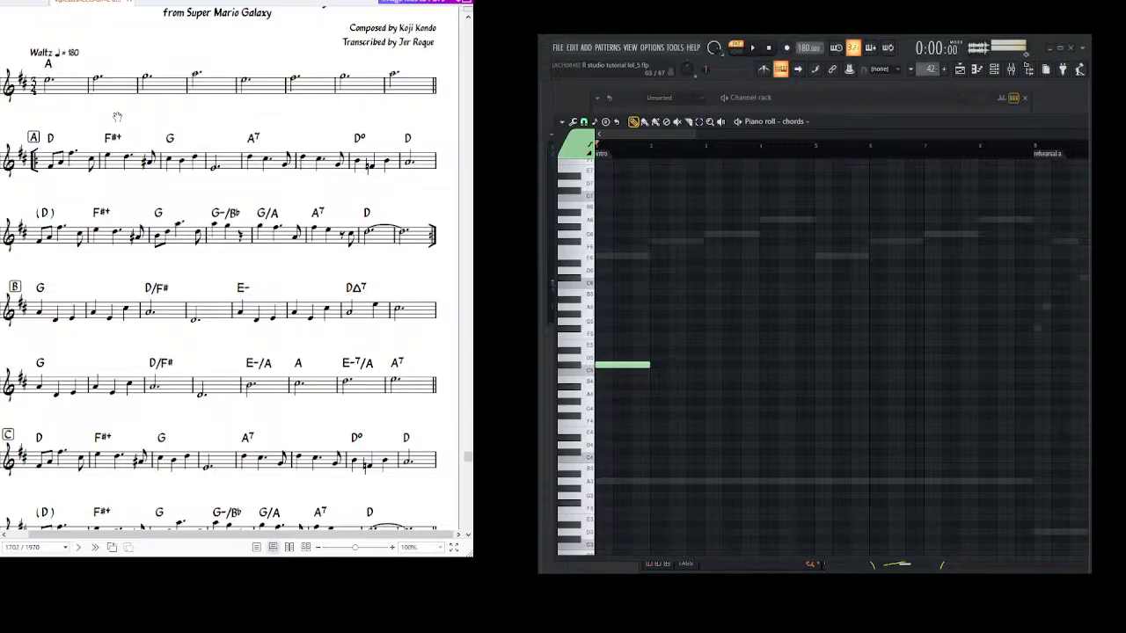
left_click(588, 482)
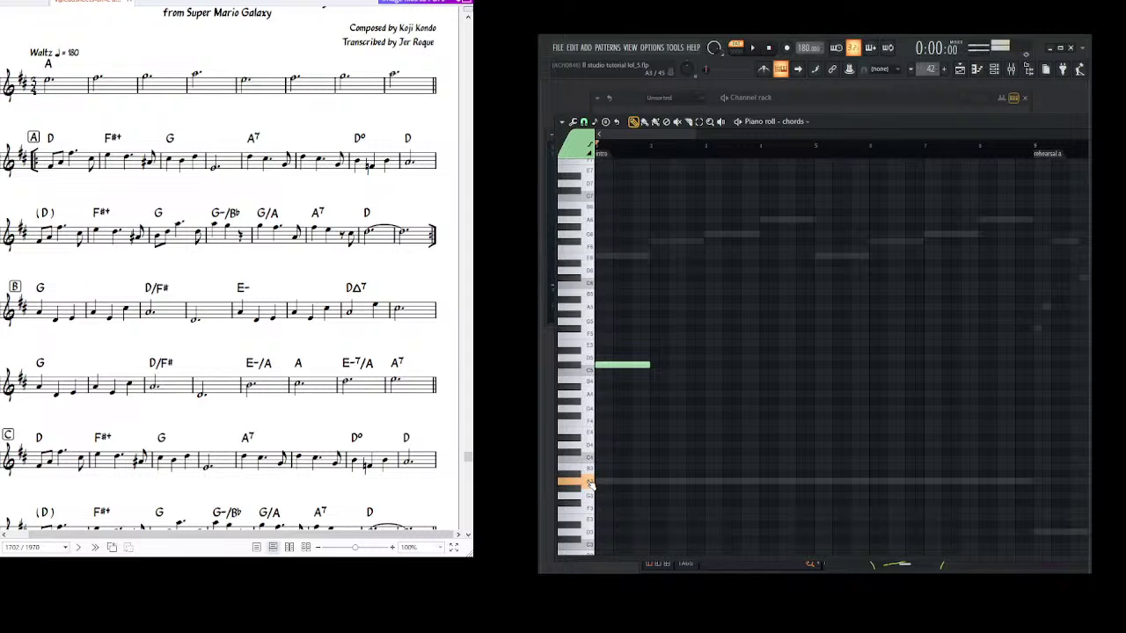
left_click(588, 258)
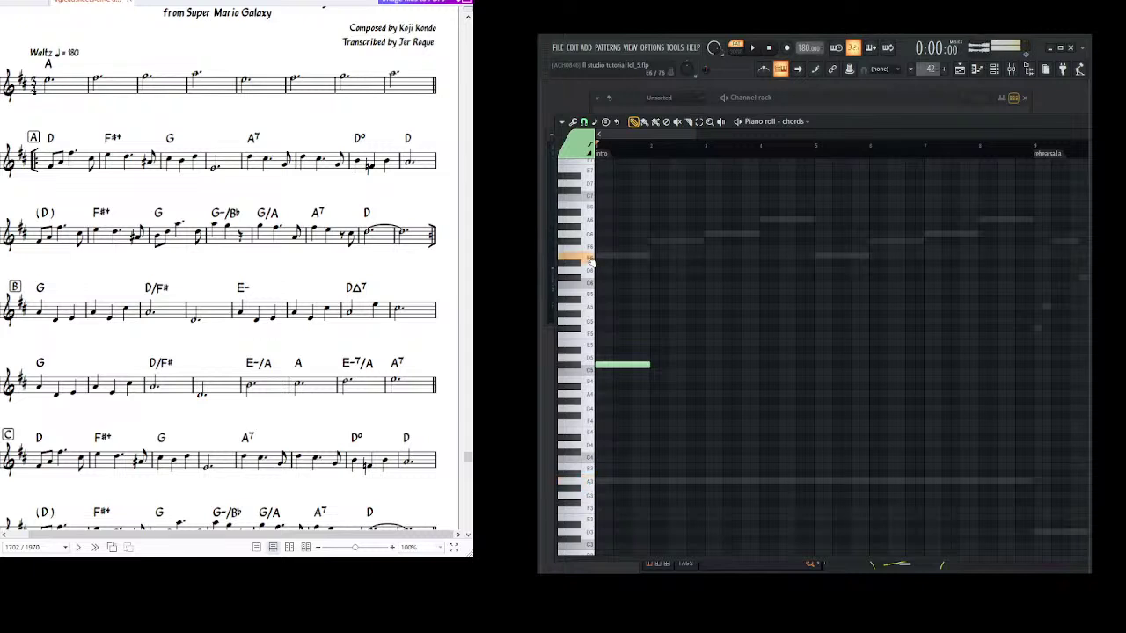
left_click(615, 366)
- Add a one-bar C#5 note in the second bar of the intro's chords part
left_click_drag(720, 363, 701, 367)
scroll(639, 375, "left", 1)
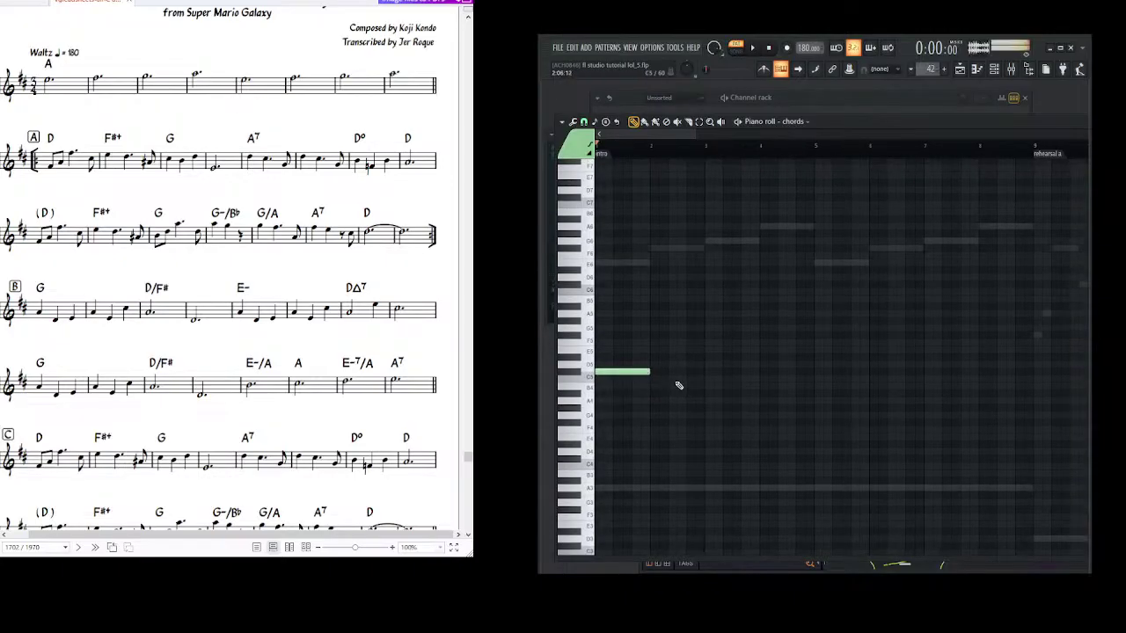
scroll(664, 431, "up", 1)
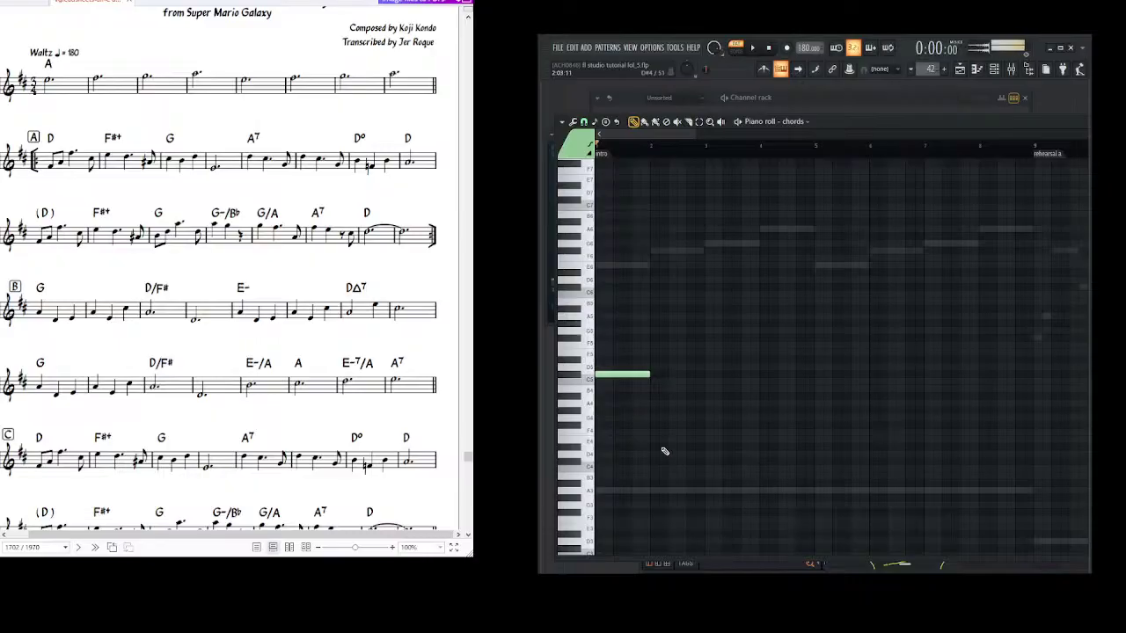
left_click_drag(650, 383, 700, 378)
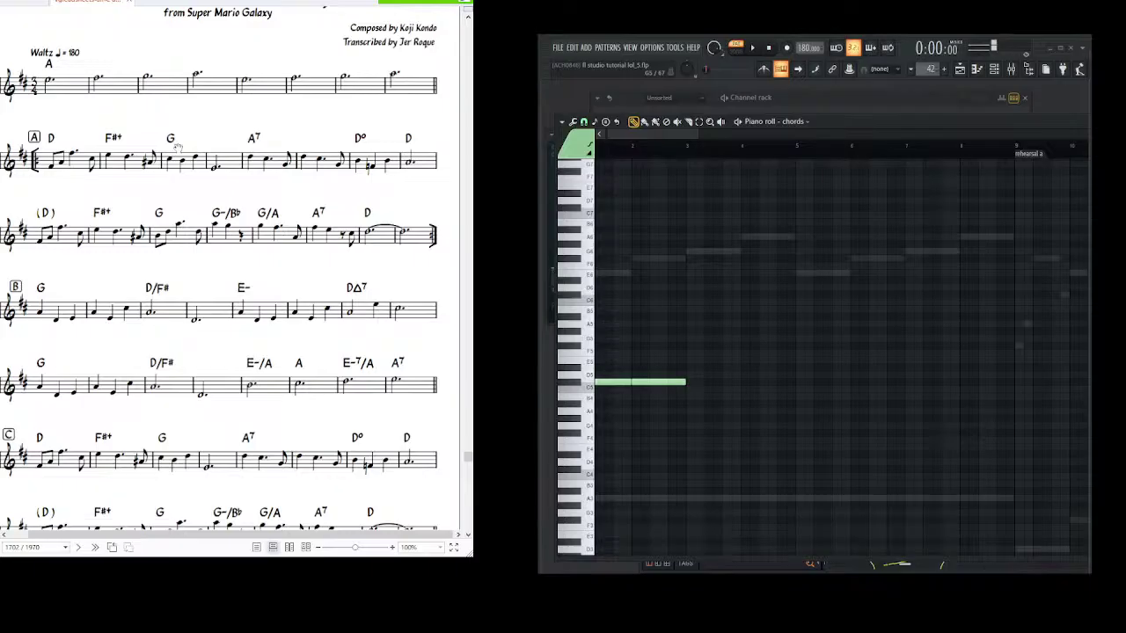
- Continue the chords part with a one-bar C#5 note in the intro's third bar
left_click_drag(759, 369, 788, 391)
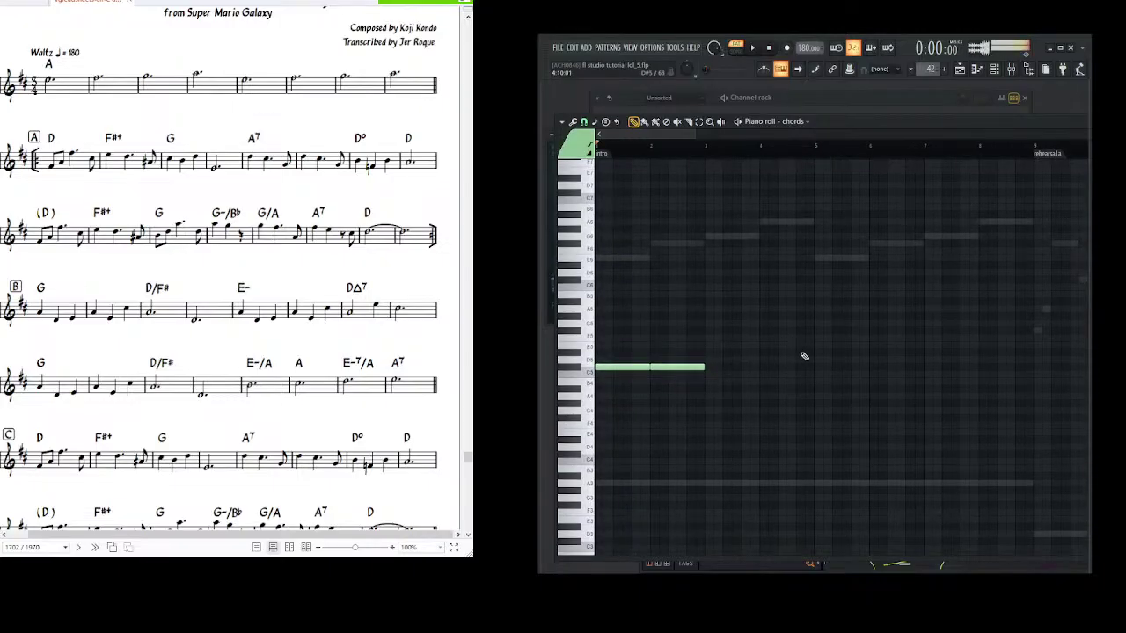
mouse_move(697, 135)
left_mouse_down()
mouse_move(724, 135)
mouse_move(707, 135)
left_mouse_up()
scroll(786, 145, "up", 1)
scroll(814, 141, "up", 2)
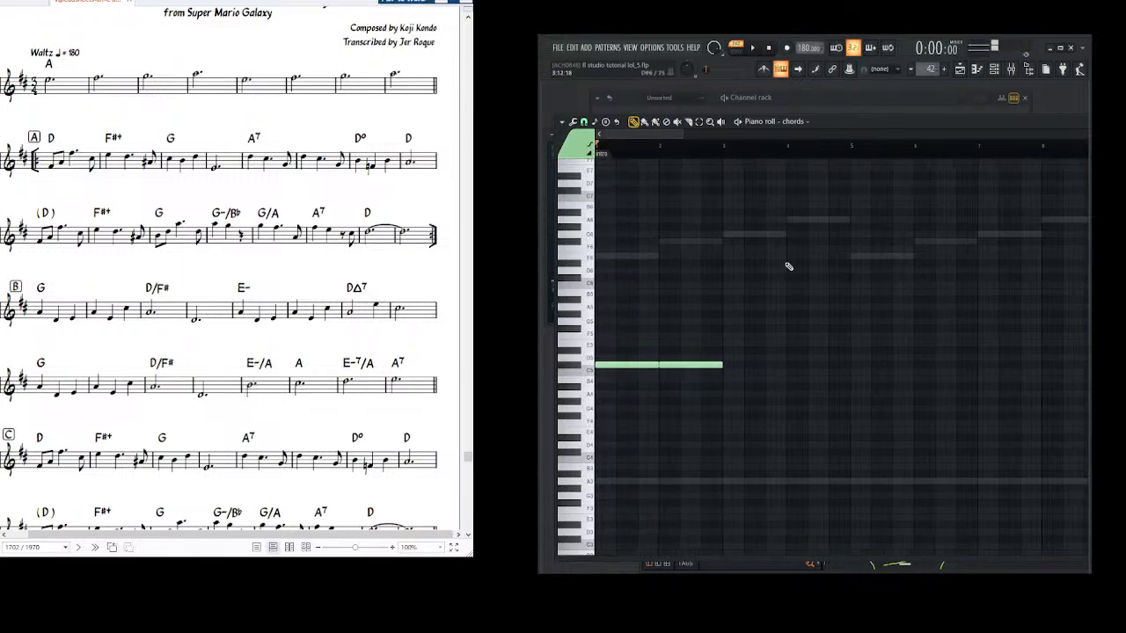
left_click(739, 367)
left_click_drag(740, 367, 741, 370)
- Place one-bar A4 and C#5 notes together in the intro's fourth bar and audition the two pitches
scroll(741, 369, "right", 2)
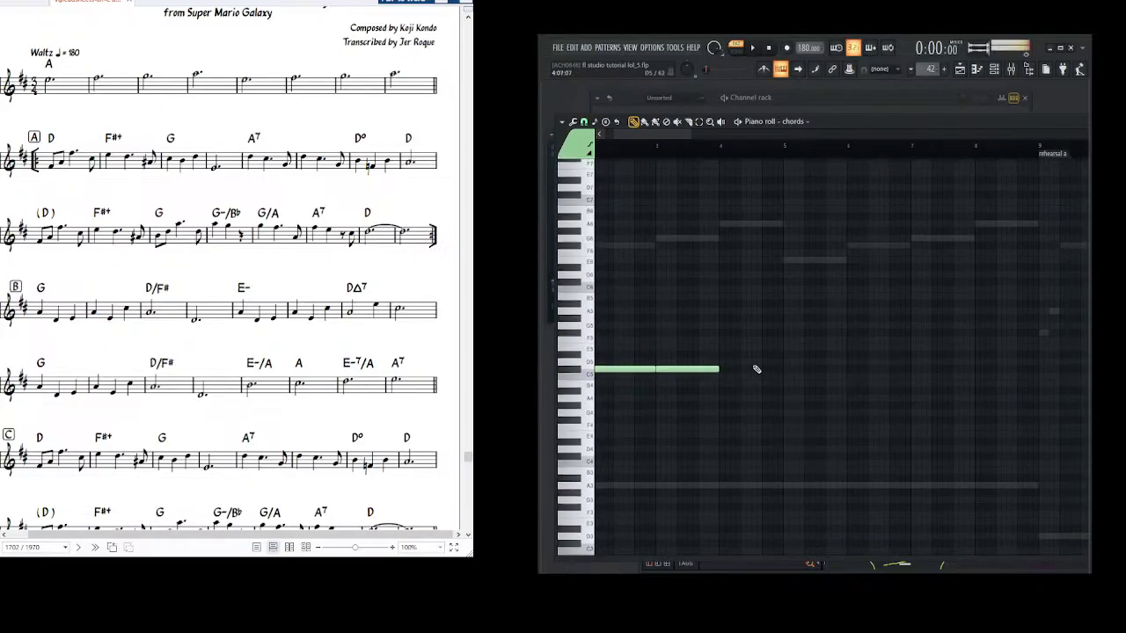
left_click_drag(722, 361, 774, 382)
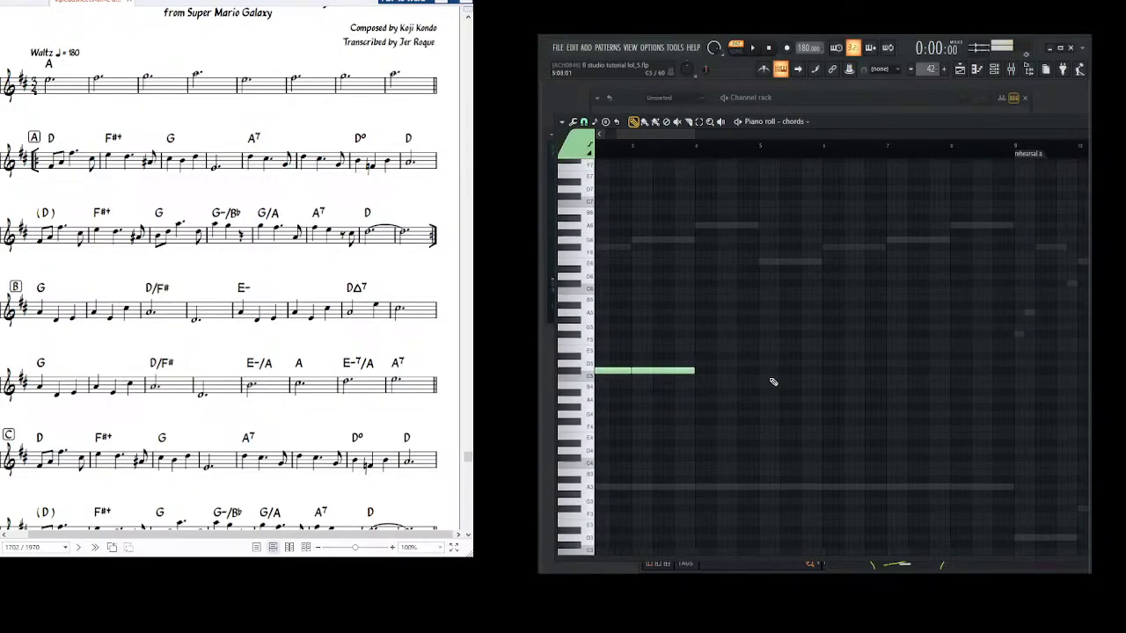
left_click(709, 402)
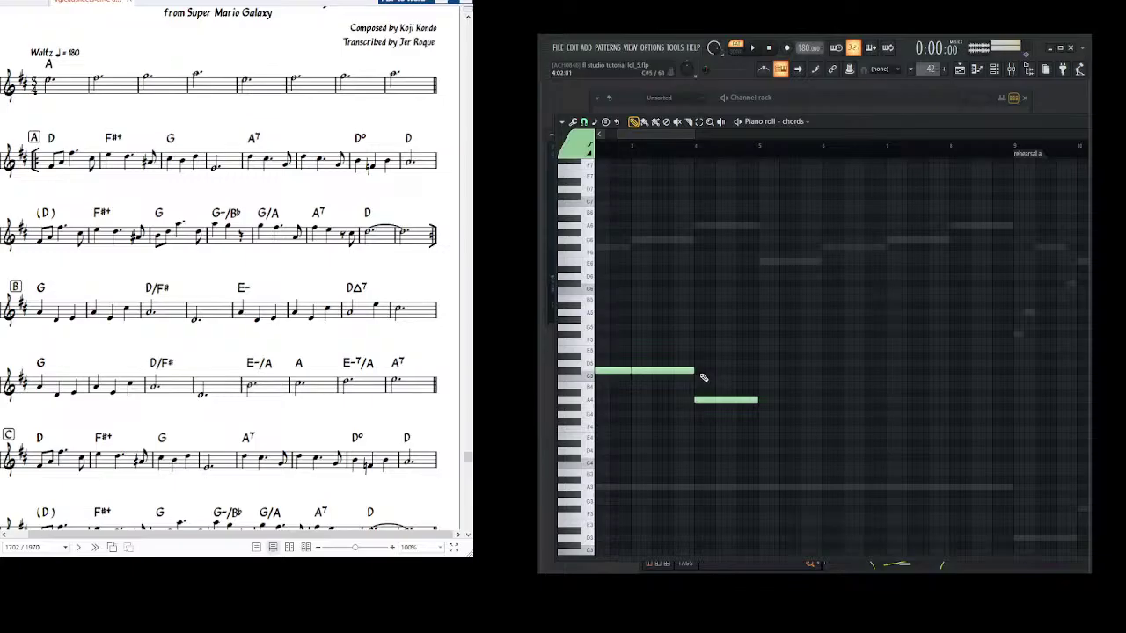
left_click(699, 371)
left_click(728, 400)
left_click(723, 373)
left_click(726, 400)
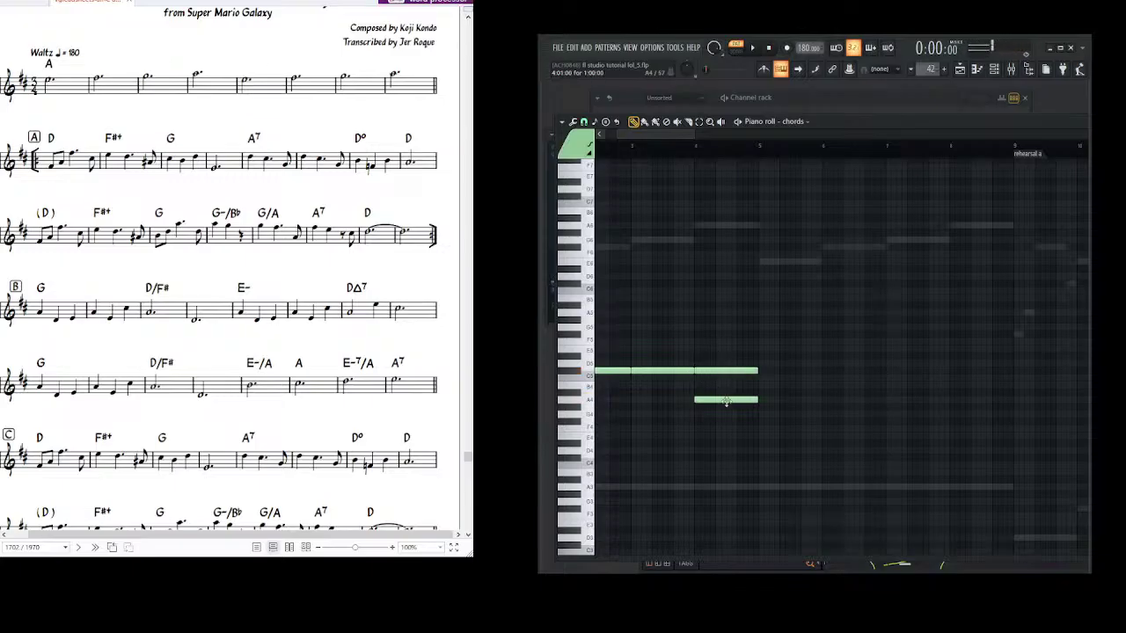
left_click(720, 400)
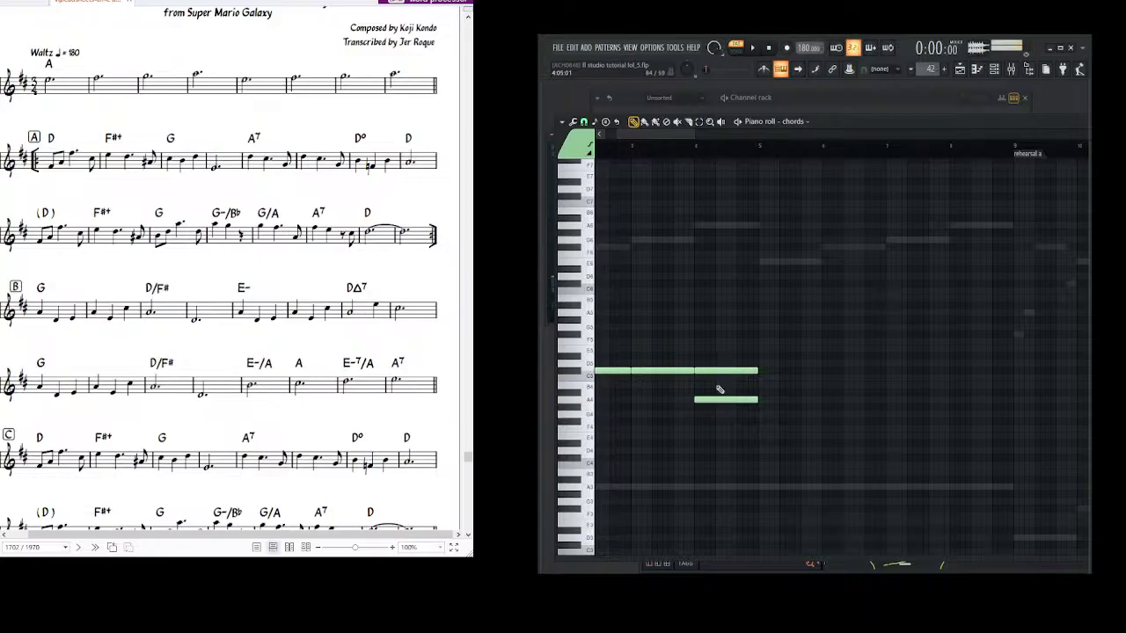
- Try a one-bar E5 note above the C#5 and A4 in bar 4, audition the notes, and remove the E5
left_click(718, 399)
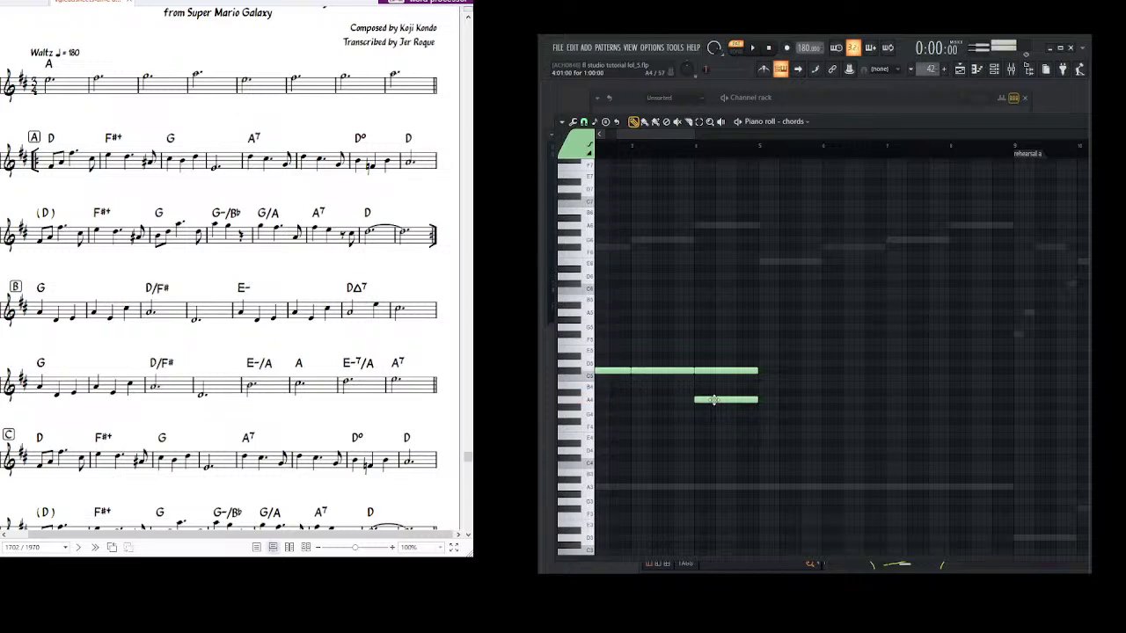
left_click(722, 393)
left_click(705, 352)
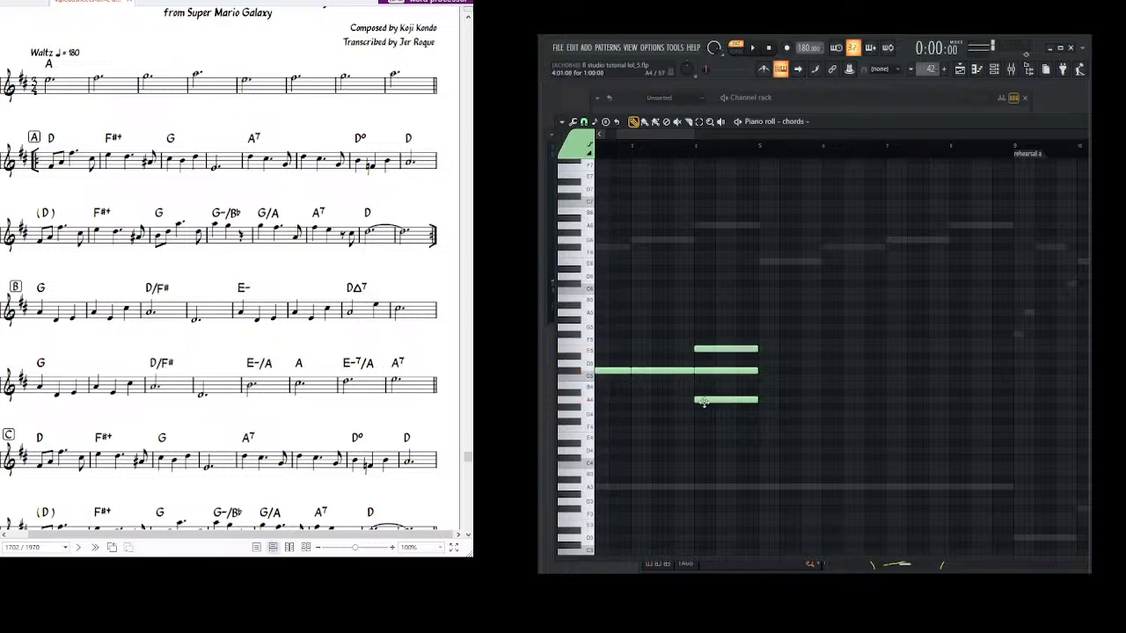
left_click(711, 349)
left_click(717, 370)
right_click(728, 350)
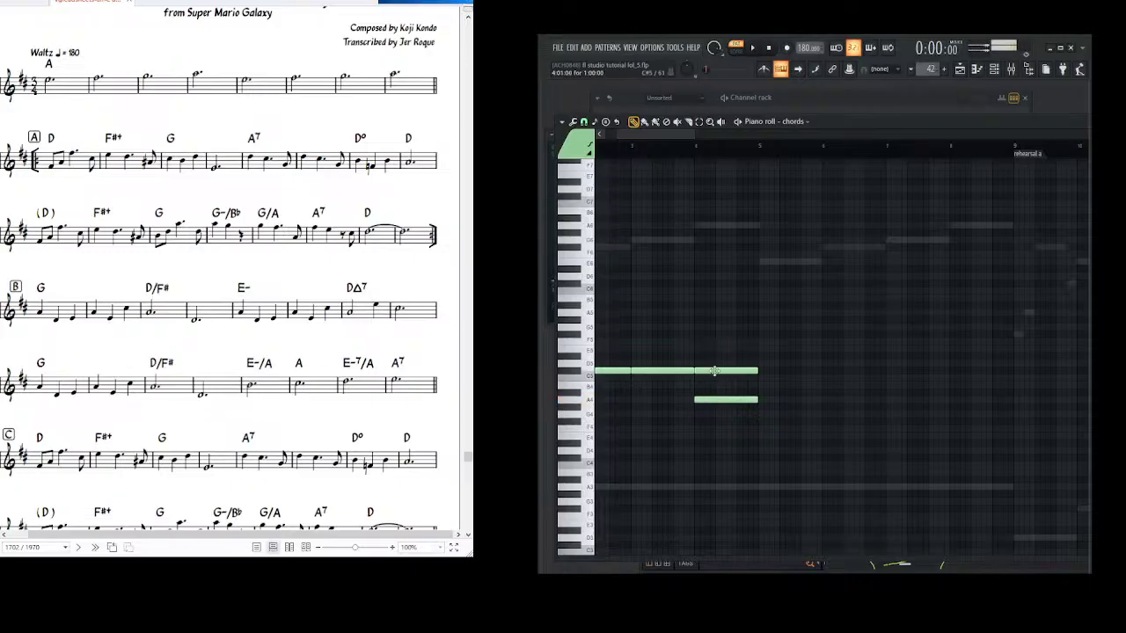
- Audition the A4 note in bar 4 and delete it
left_click(721, 400)
left_click(721, 400)
left_click(721, 400)
left_click(722, 400)
right_click(715, 398)
- Add a one-bar E5 note above the C#5 in bar 4 and audition the two notes alternately
left_click(706, 371)
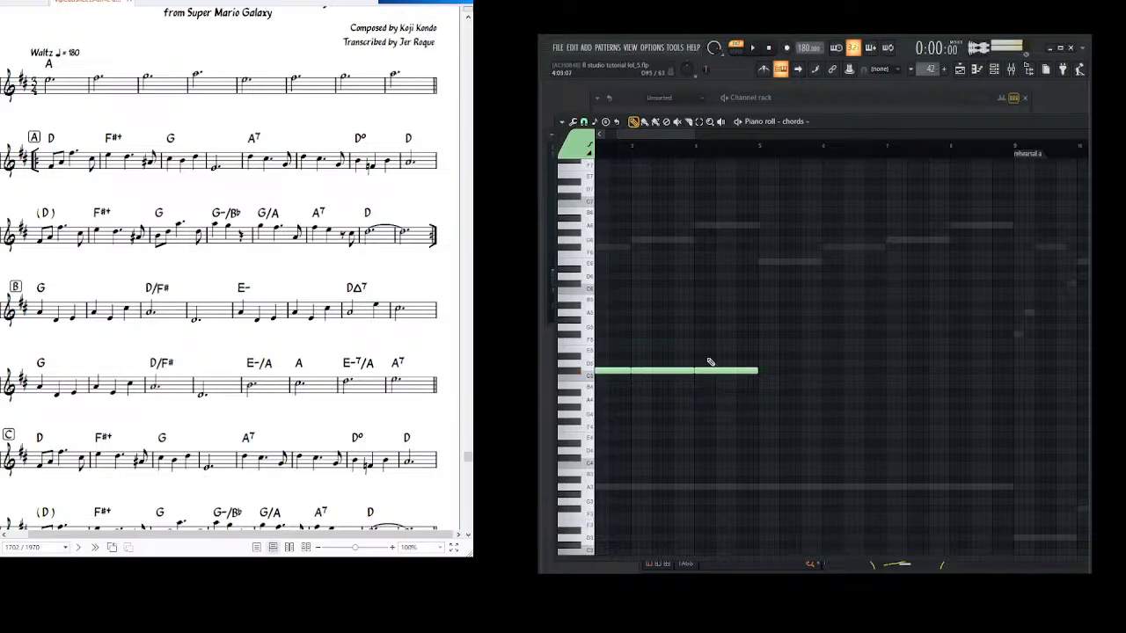
left_click(703, 350)
left_click(715, 371)
left_click(719, 349)
left_click(721, 372)
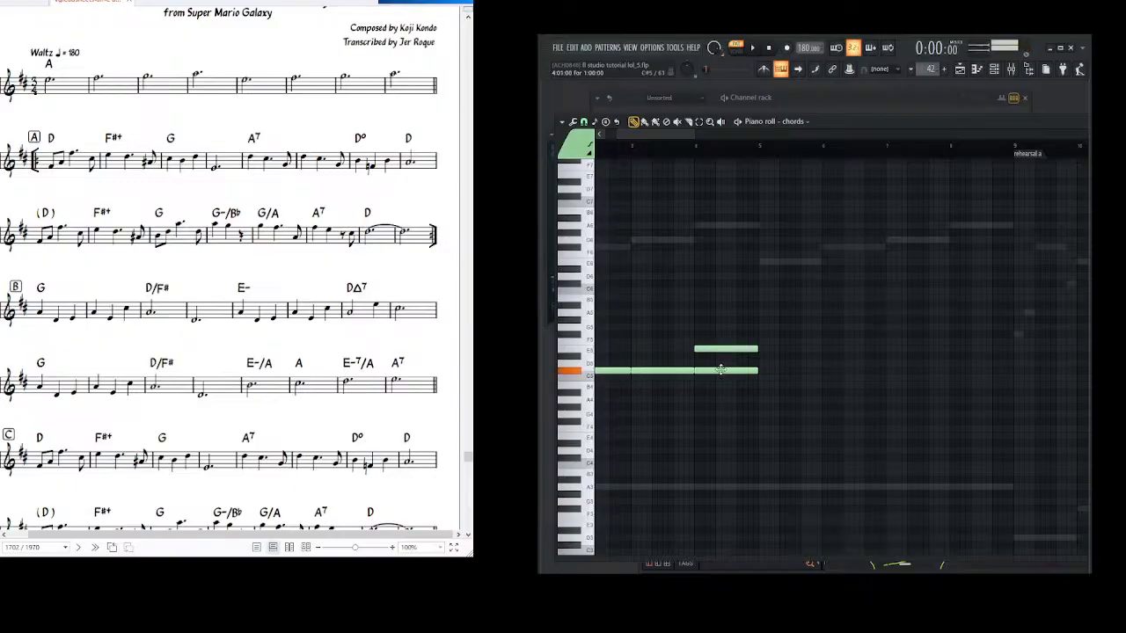
left_click(721, 372)
left_click(721, 349)
left_click(722, 351)
left_click(723, 377)
- Add an A4 below the C#5 and E5 in bar 4, and clear all three notes from that bar
right_click(732, 377)
left_click(729, 371)
left_click(723, 371)
left_click(698, 401)
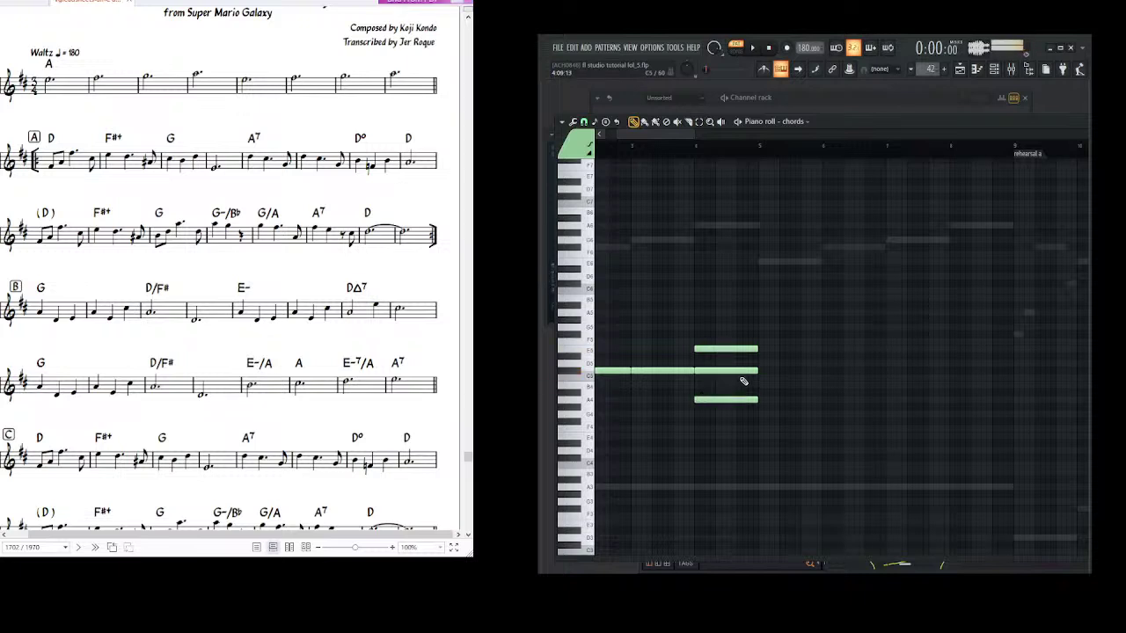
right_click(738, 369)
right_click(728, 400)
right_click(720, 358)
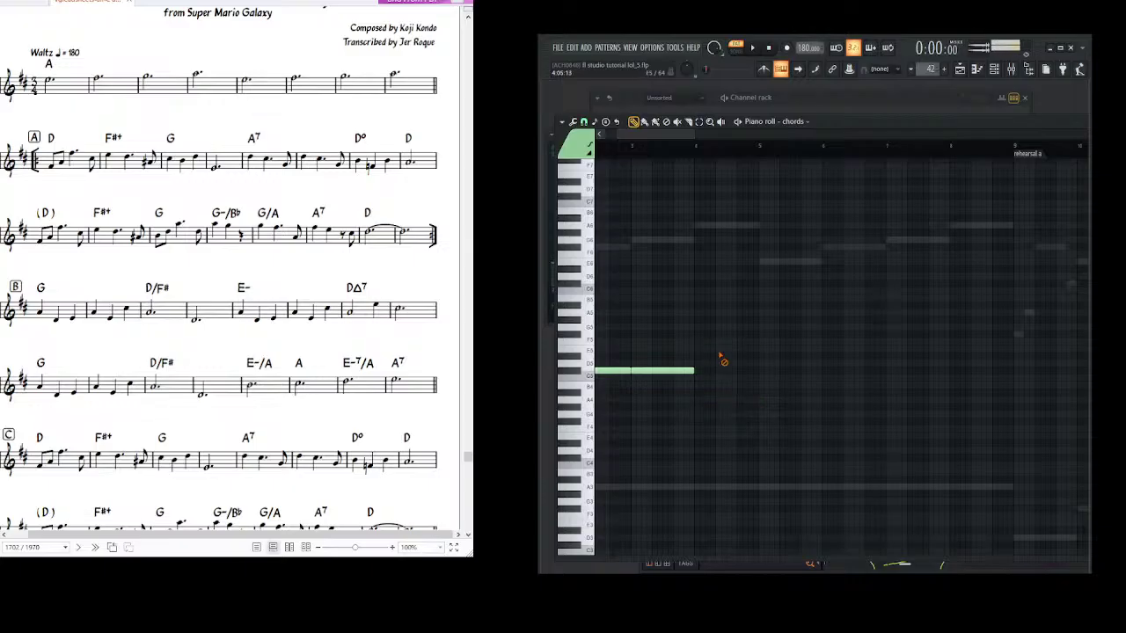
- Fill bars 4 through 8 with one-bar C#5 notes in the chords piano roll
left_click(700, 372)
scroll(757, 380, "right", 1)
left_click(754, 376)
scroll(766, 367, "right", 1)
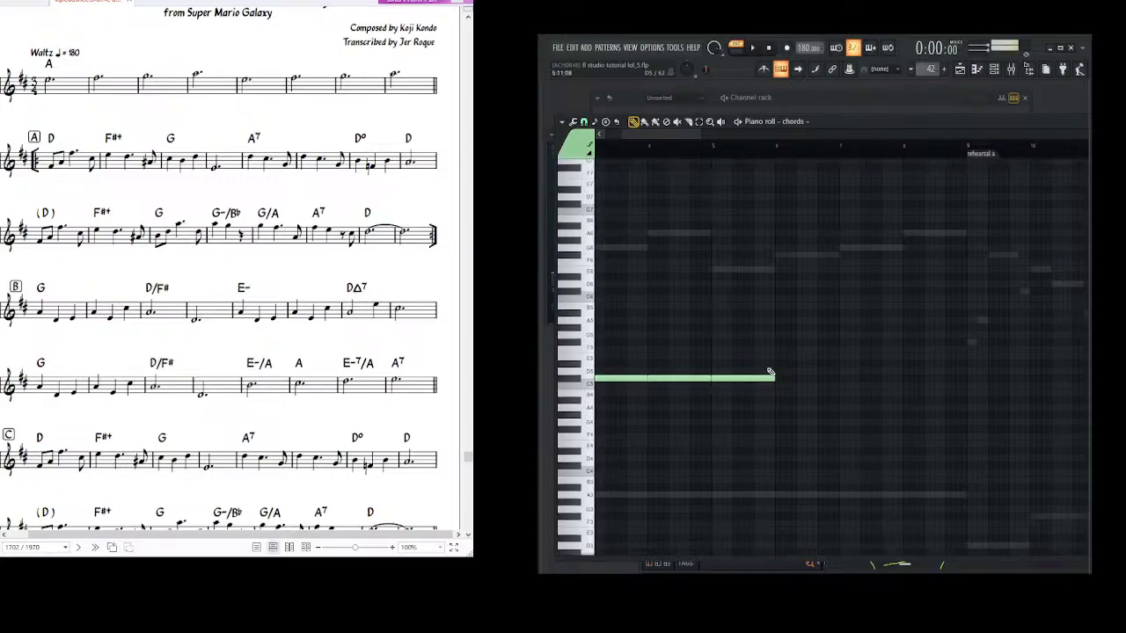
scroll(827, 376, "left", 1)
scroll(809, 373, "right", 1)
left_click(756, 390)
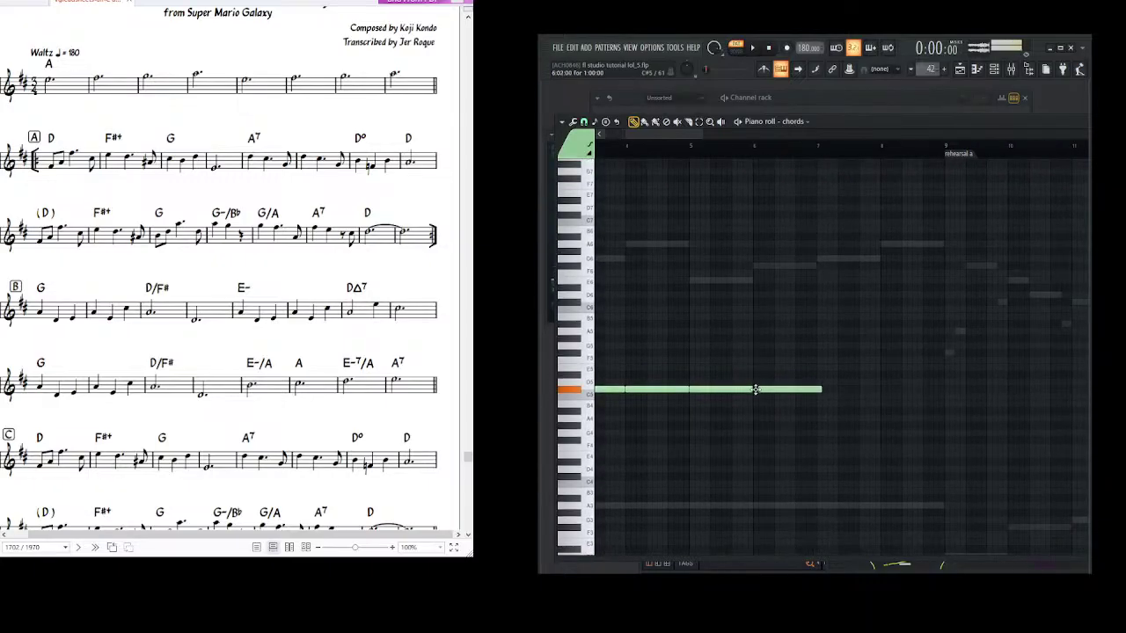
left_click(819, 389)
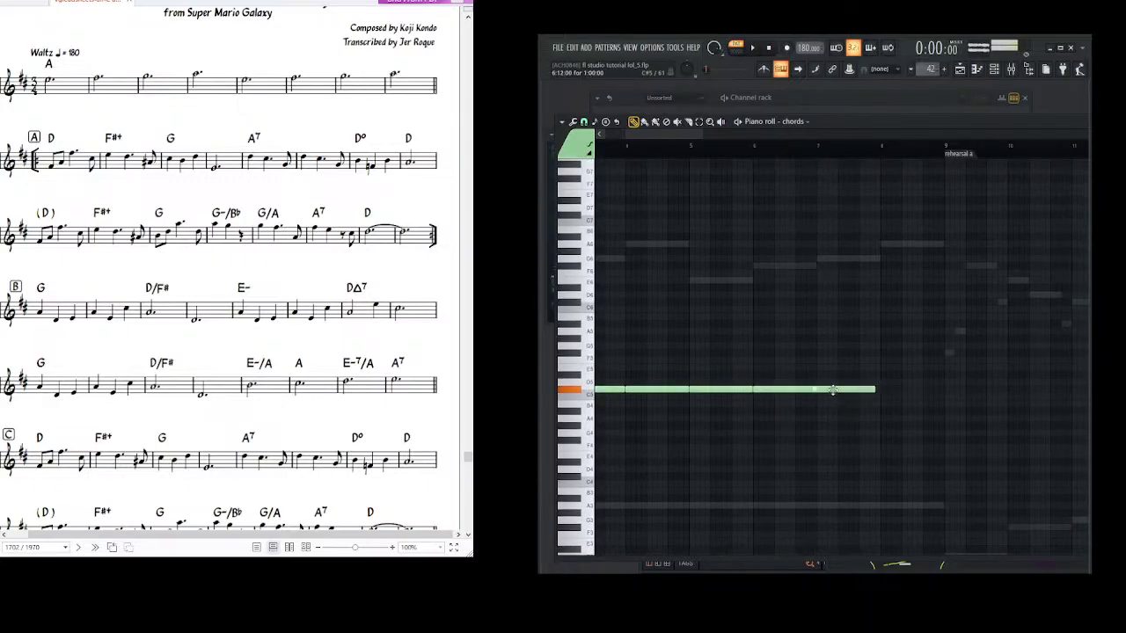
scroll(779, 389, "right", 2)
left_click(754, 390)
- Place a one-bar F#4 note in bar 9, at the start of rehearsal A
scroll(803, 381, "right", 1)
left_click_drag(804, 380, 674, 341)
left_click_drag(665, 295, 638, 276)
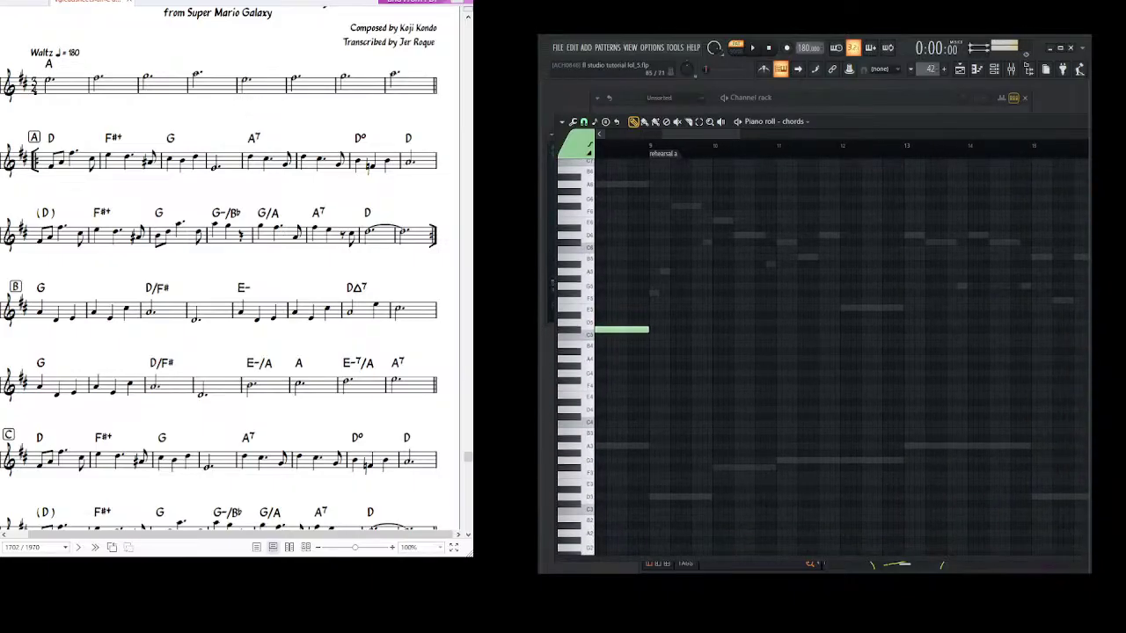
mouse_move(684, 289)
left_mouse_down()
mouse_move(664, 284)
mouse_move(717, 270)
left_mouse_up()
left_click_drag(700, 331, 693, 362)
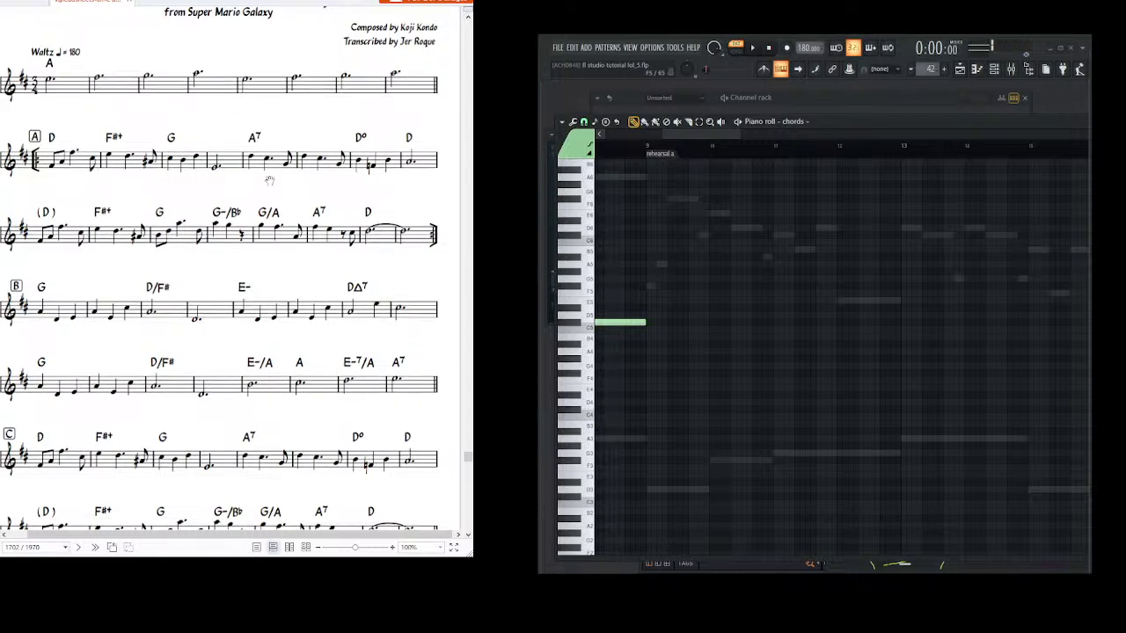
left_click_drag(689, 280, 678, 303)
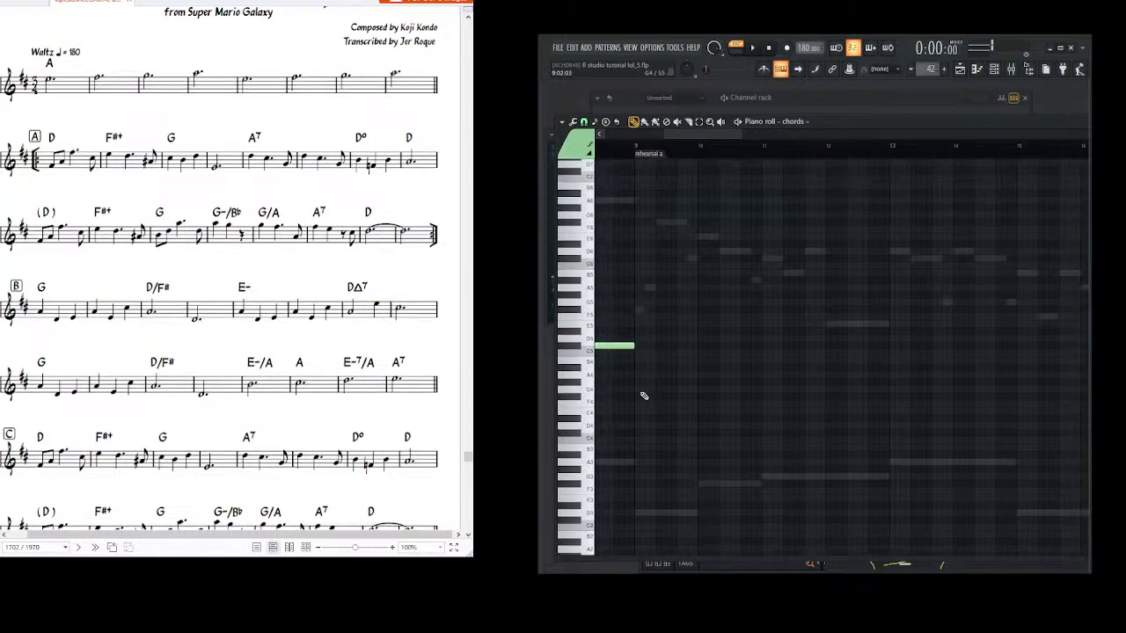
left_click(636, 397)
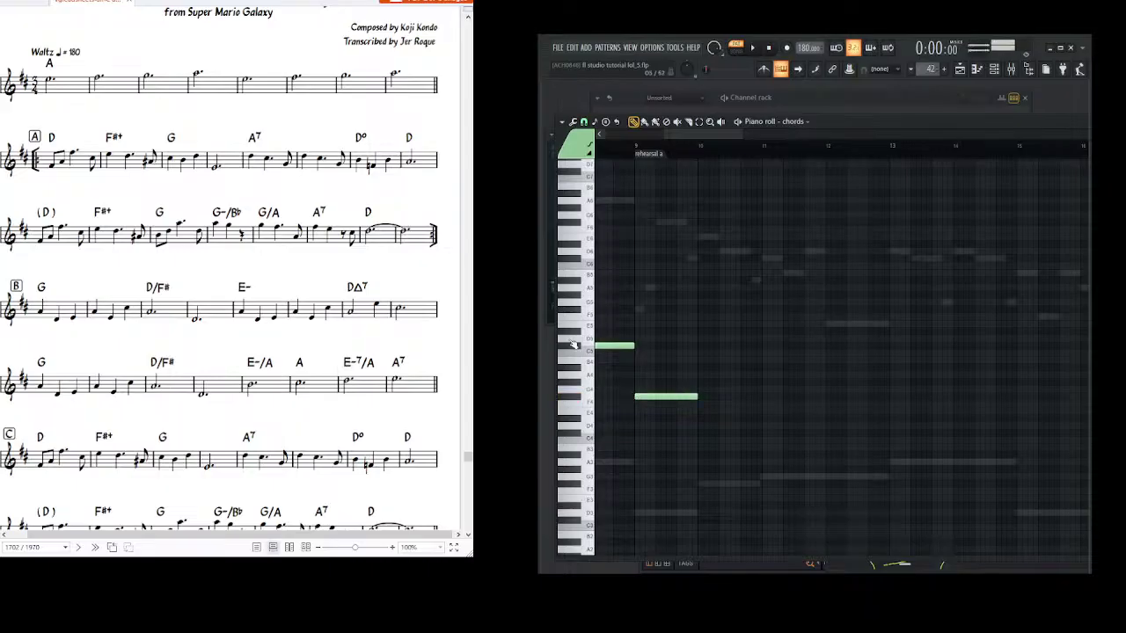
- Preview the passage around bar 9 with the Playback tool and return to the Draw tool
left_click_drag(690, 302, 816, 404)
left_click(663, 330)
left_click(721, 121)
left_click_drag(888, 397, 699, 377)
left_click_drag(719, 281, 738, 278)
left_click(644, 122)
left_click(643, 123)
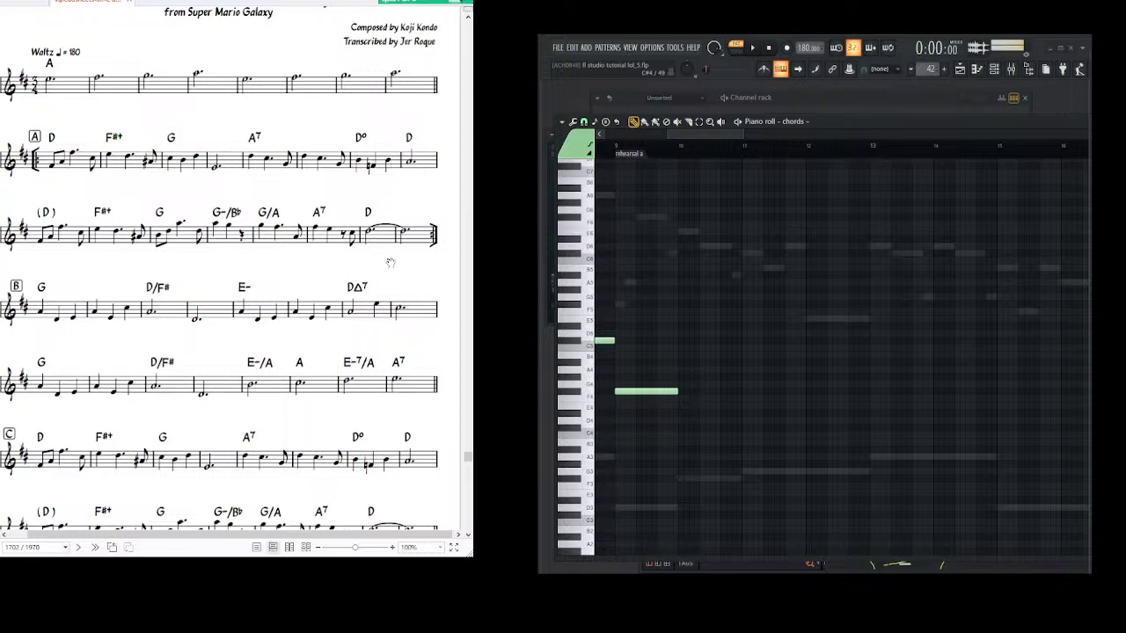
- Build the F#+ chord in bar 10 from one-bar F#4, A#4 and D5 notes
left_click(683, 391)
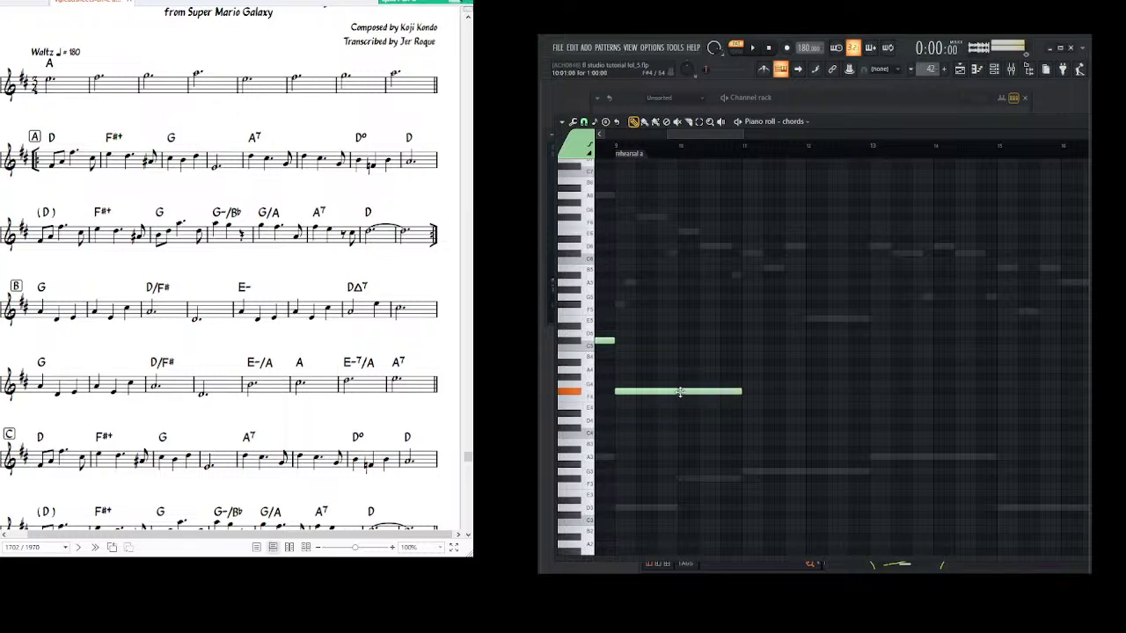
left_click(681, 363)
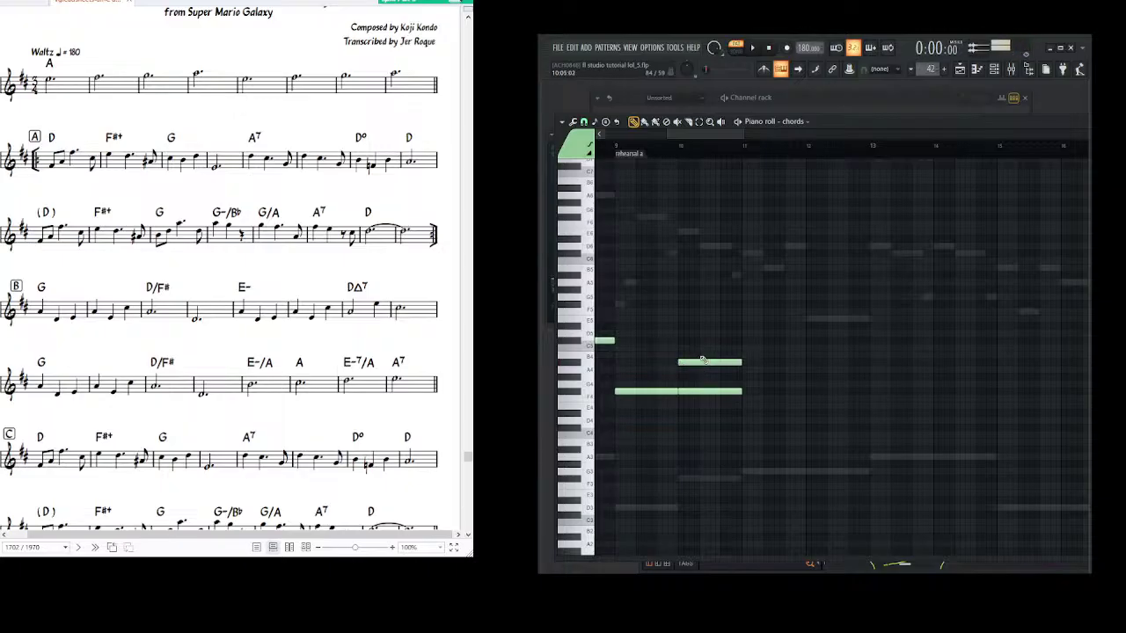
left_click(682, 334)
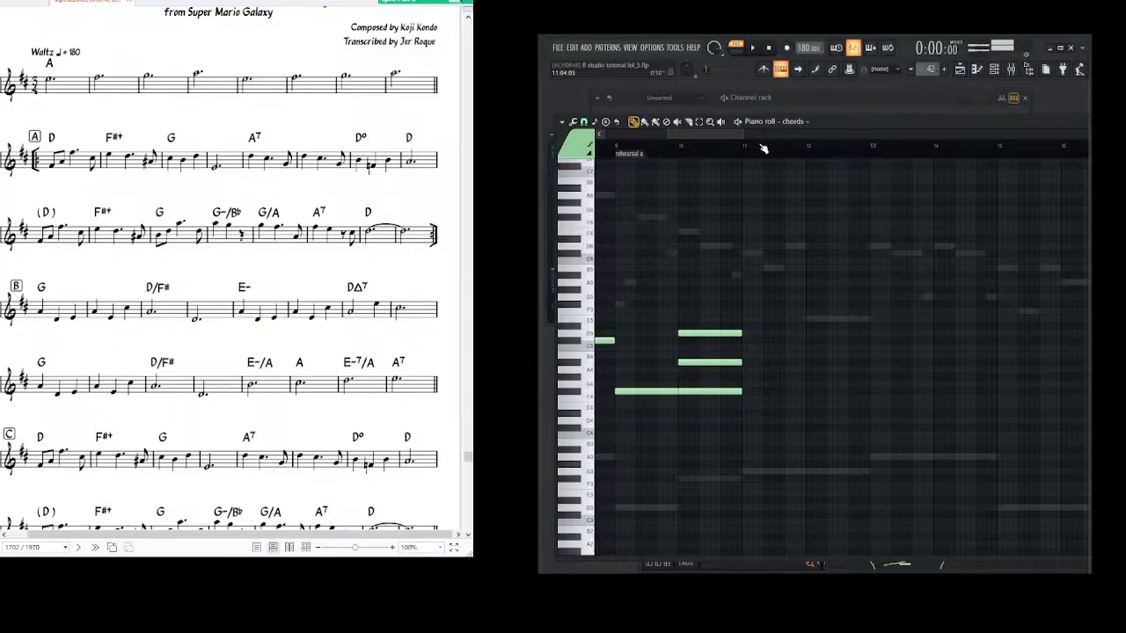
- Audition the F#4, A#4 and D5 notes of the bar 10 chord one by one
left_click(699, 333)
left_click(698, 362)
left_click_drag(705, 393, 689, 408)
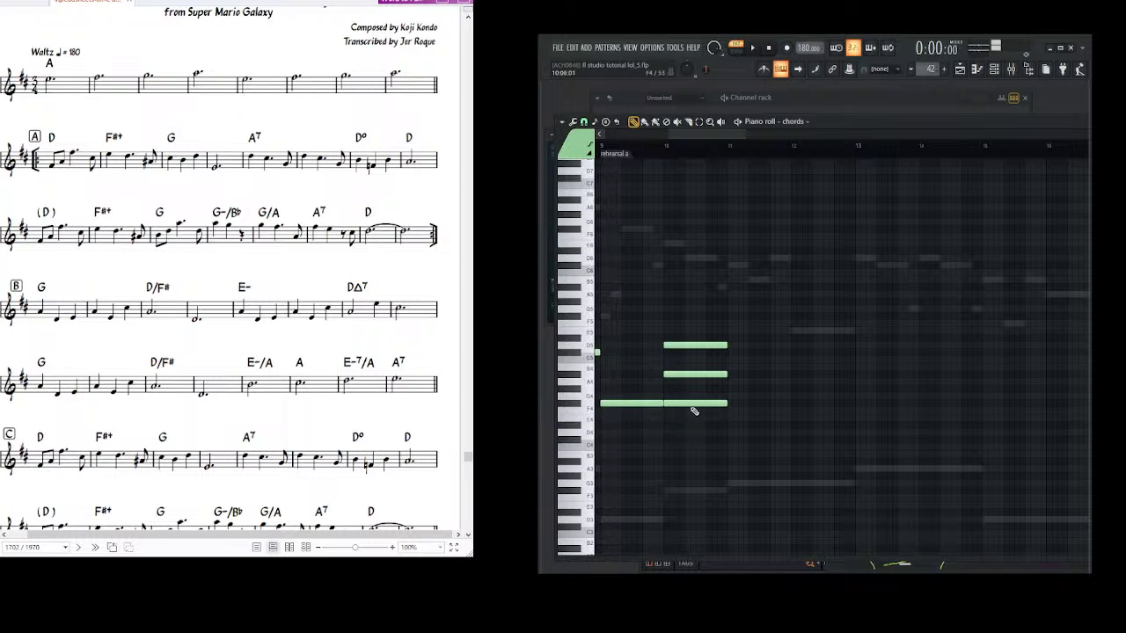
left_click(684, 403)
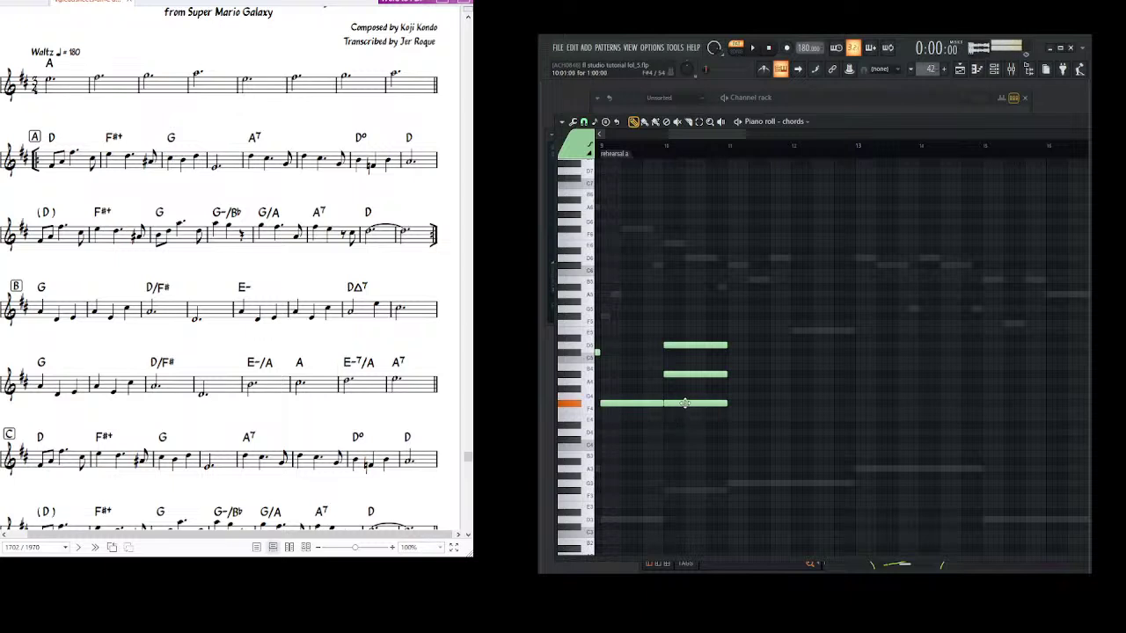
left_click(690, 377)
left_click(684, 344)
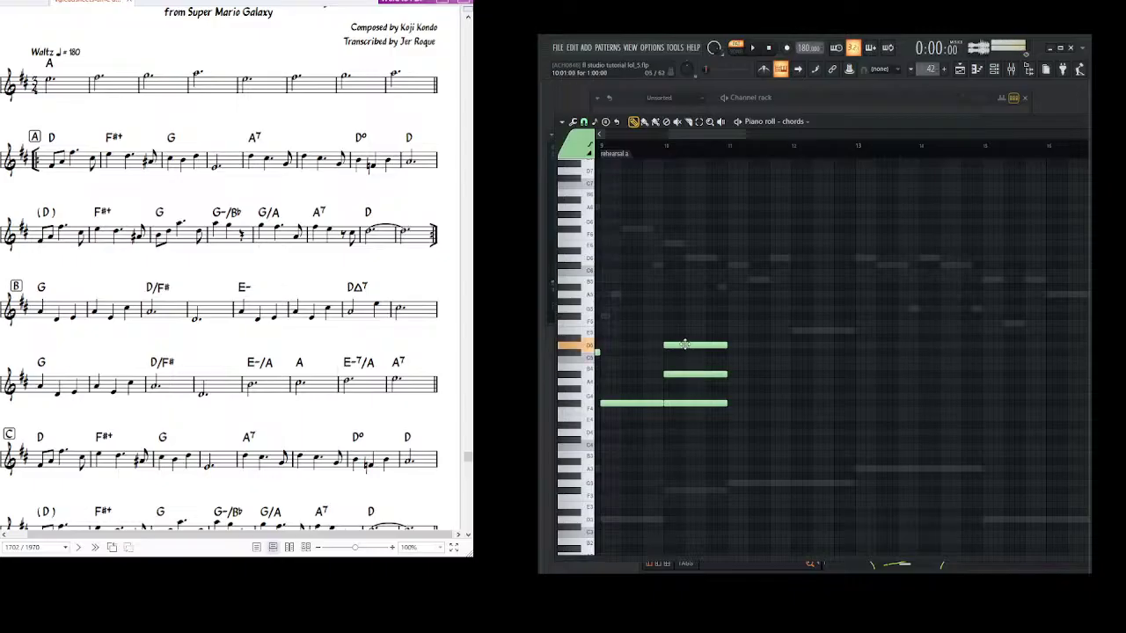
left_click(692, 410)
right_click(694, 410)
left_click(693, 404)
left_click(694, 346)
left_click_drag(684, 392, 695, 396)
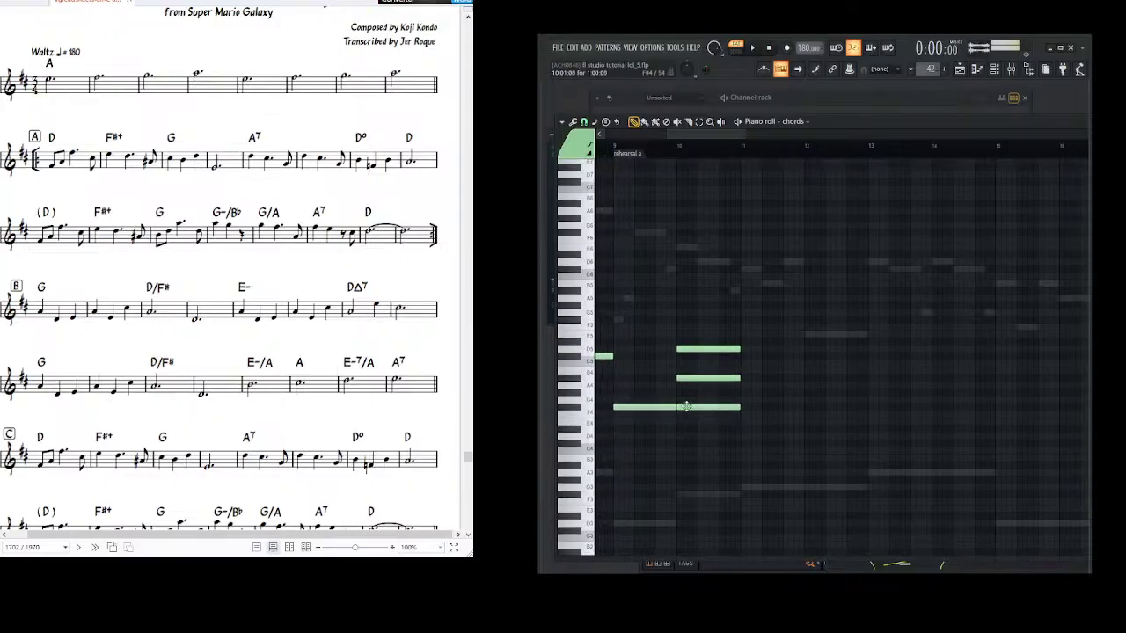
- Delete F#4 and D5 from bar 10, and audition the move from the bar 9 F#4 to A#4
right_click(694, 405)
left_click(694, 378)
right_click(702, 350)
left_click(648, 408)
left_click(695, 378)
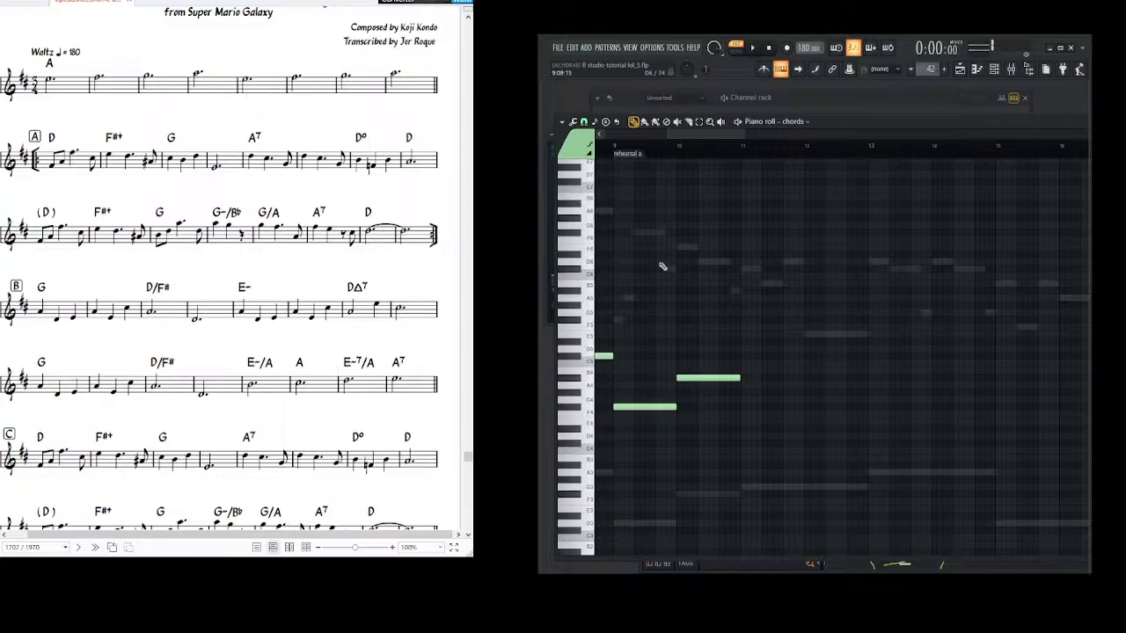
- Preview bars 9 and 10 with the Playback tool and return to the Draw tool
left_click(720, 121)
mouse_move(628, 211)
left_mouse_down()
mouse_move(774, 209)
mouse_move(678, 170)
left_mouse_up()
left_click(634, 121)
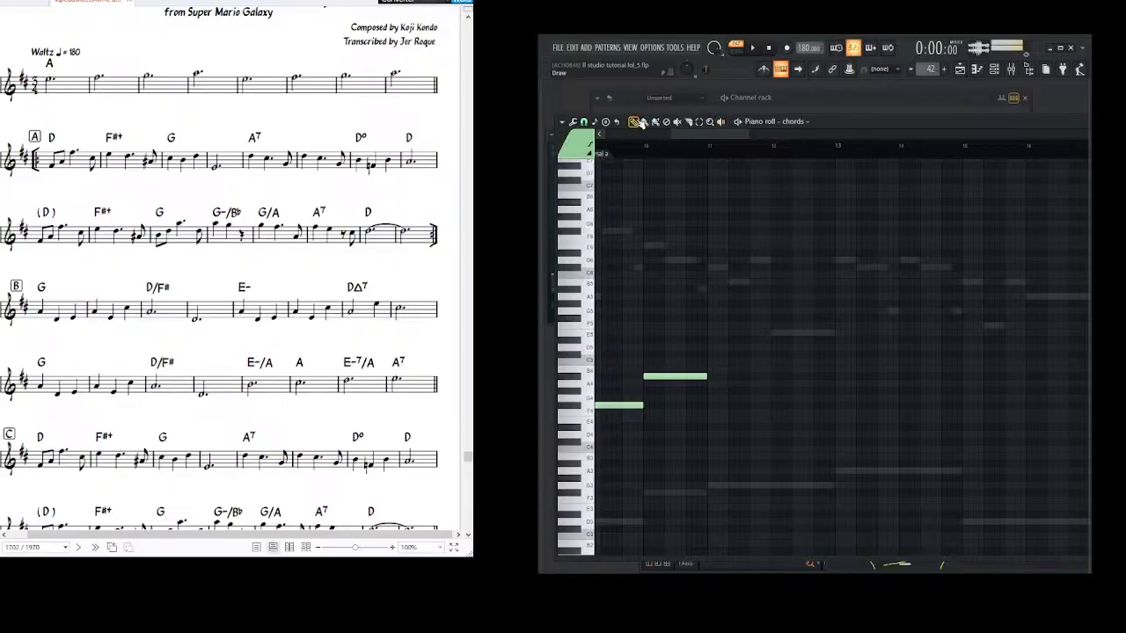
- Place a one-bar B4 note in bar 11 for the G chord
scroll(850, 279, "left", 4)
left_click_drag(916, 282, 726, 264)
mouse_move(819, 282)
left_mouse_down()
mouse_move(749, 281)
mouse_move(772, 301)
mouse_move(736, 319)
mouse_move(781, 297)
mouse_move(738, 299)
left_mouse_up()
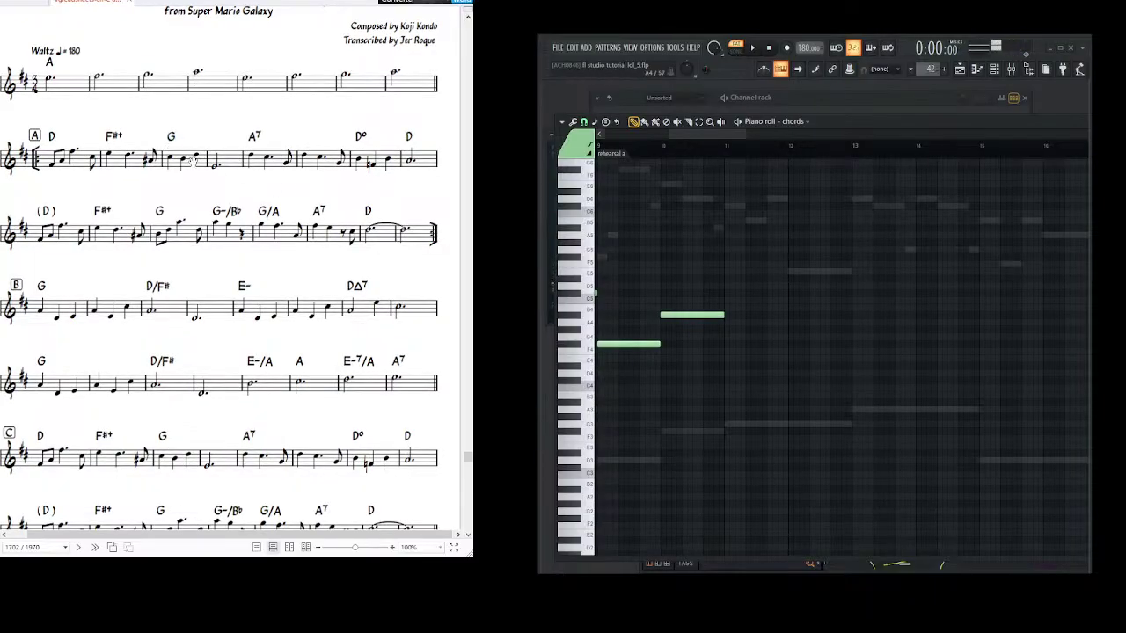
left_click_drag(766, 343, 733, 350)
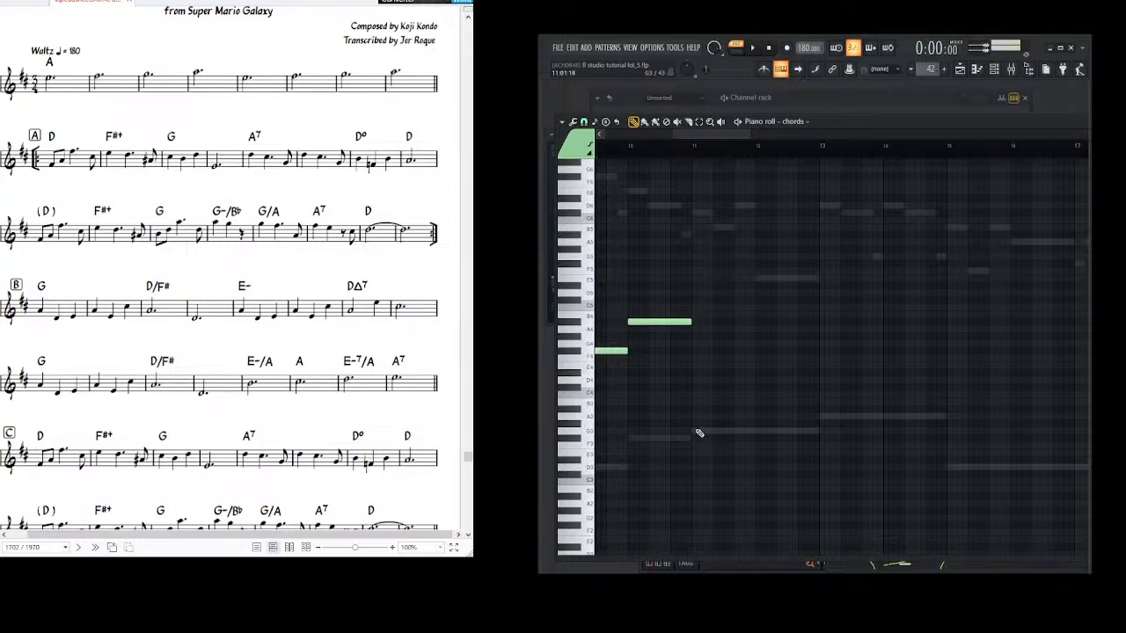
scroll(708, 414, "up", 1)
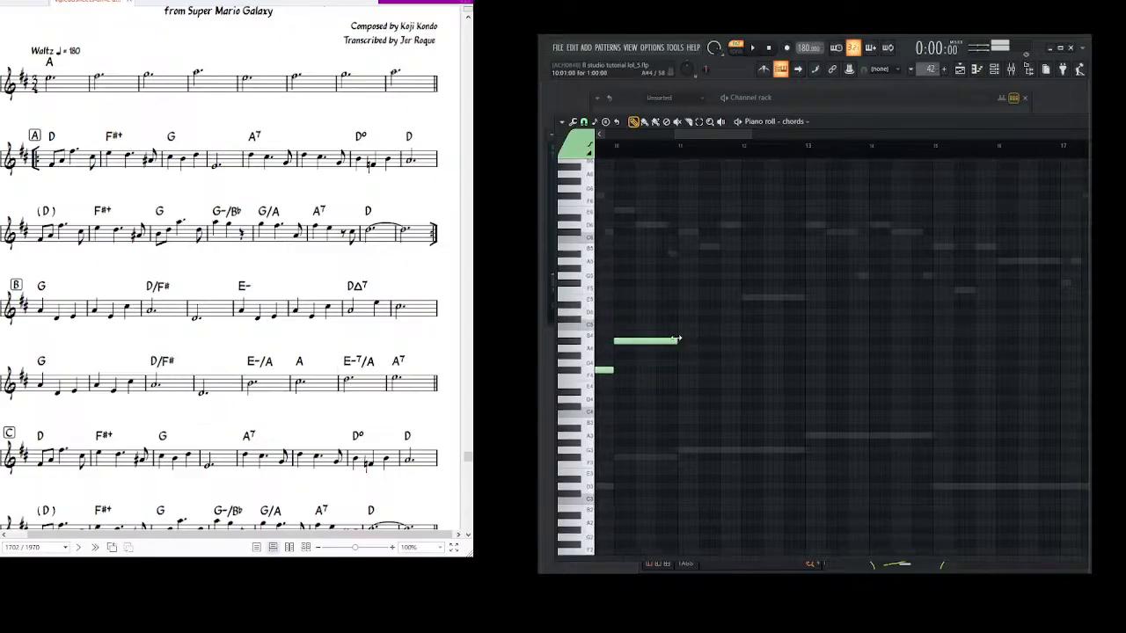
left_click(680, 335)
- Preview the change from bar 10 to bar 11 with the Playback tool and return to the Draw tool
left_click_drag(740, 346, 696, 358)
left_click(721, 122)
left_click_drag(677, 188, 729, 185)
left_click_drag(673, 154, 640, 159)
left_click(634, 121)
- Place a one-bar B4 note in bar 12
scroll(731, 297, "right", 1)
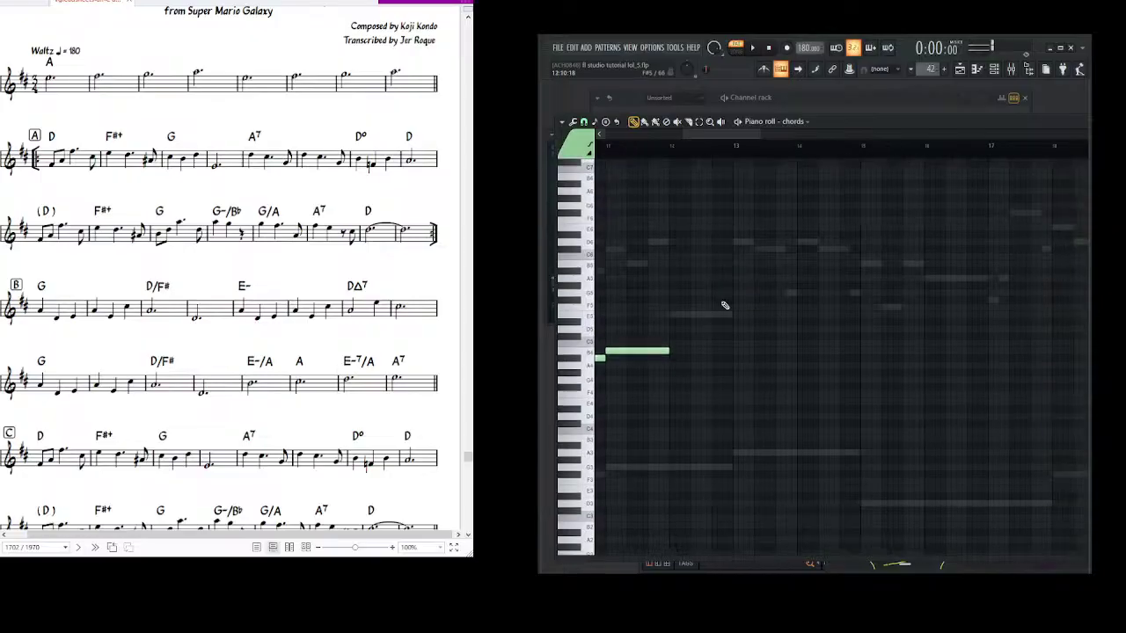
left_click(672, 352)
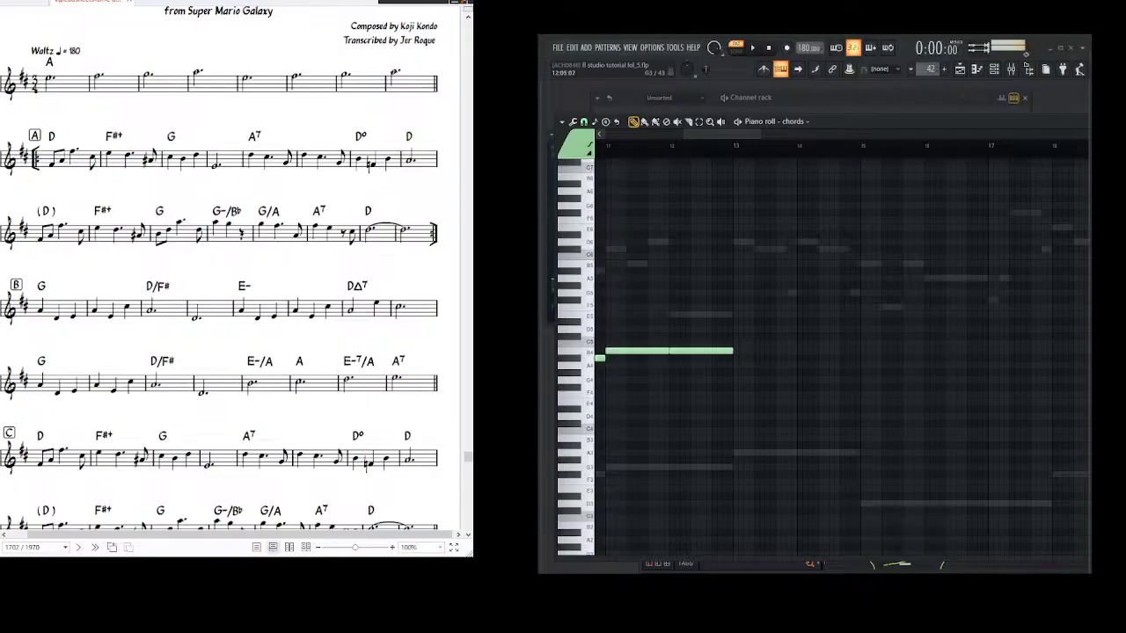
left_click_drag(689, 190, 671, 196)
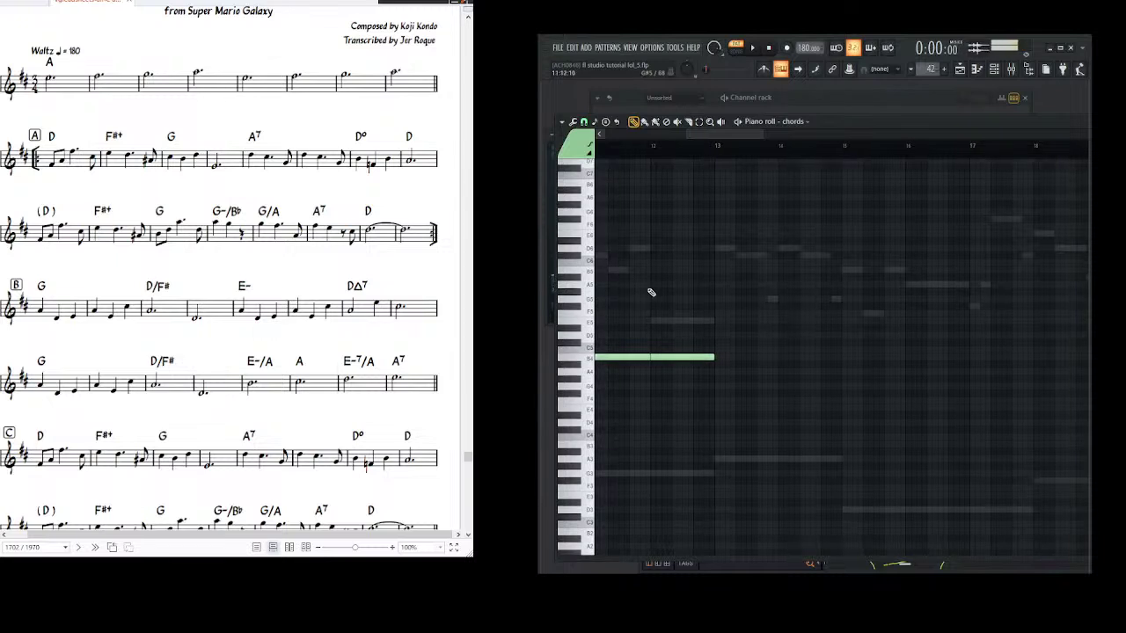
left_click_drag(696, 240, 706, 229)
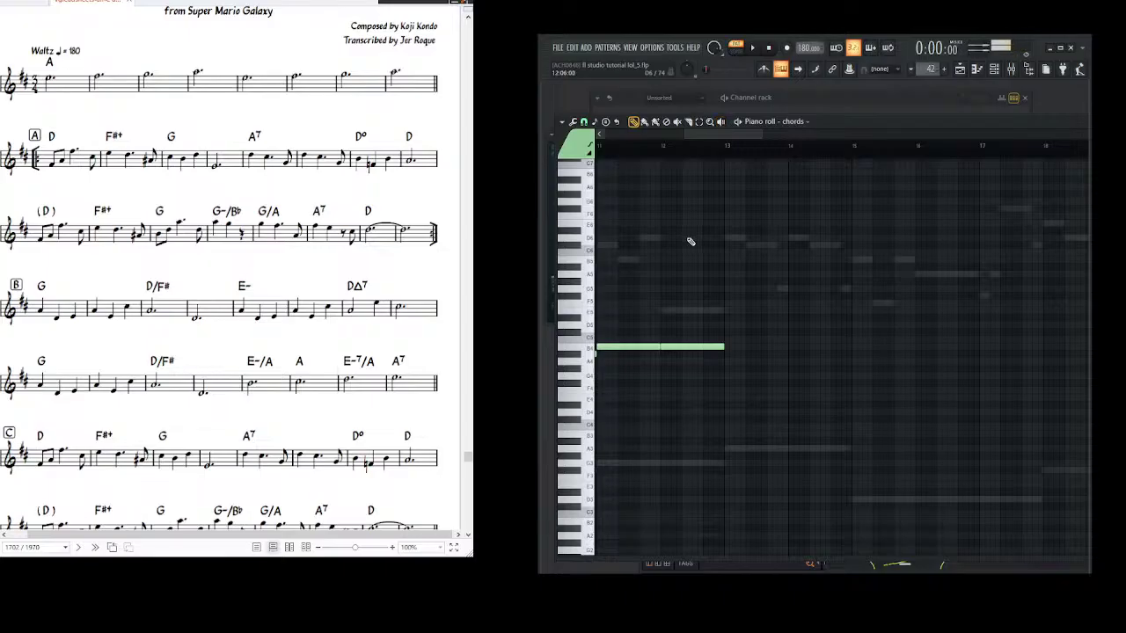
- Preview bar 12 with the Playback tool, return to the Draw tool, and consult the lead sheet for the next chord
left_click_drag(689, 256, 708, 265)
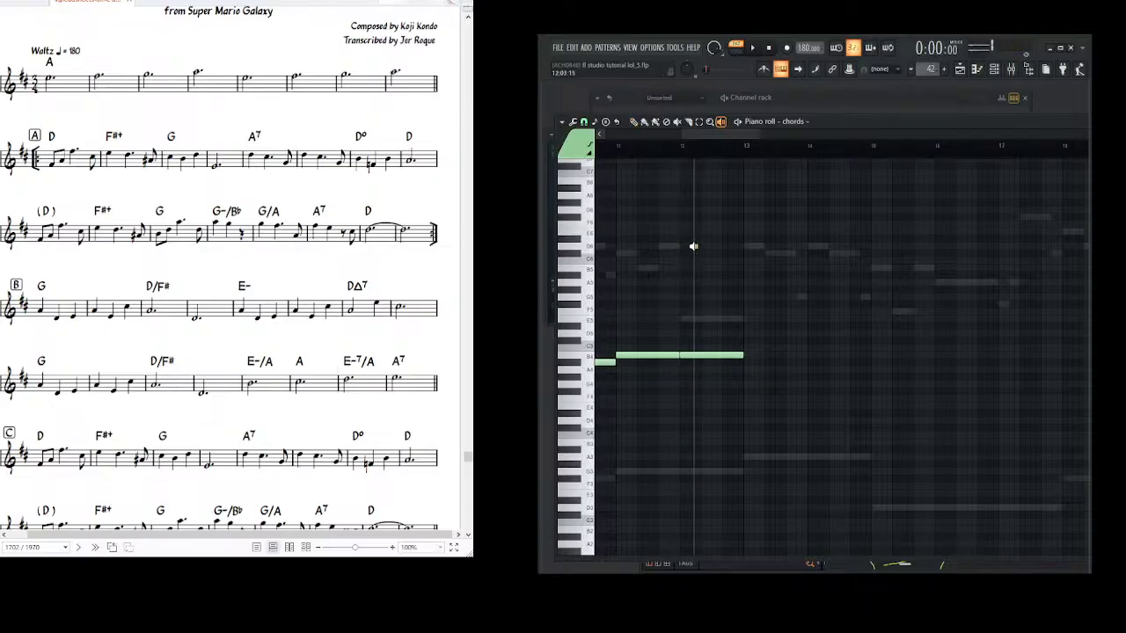
scroll(677, 248, "down", 2)
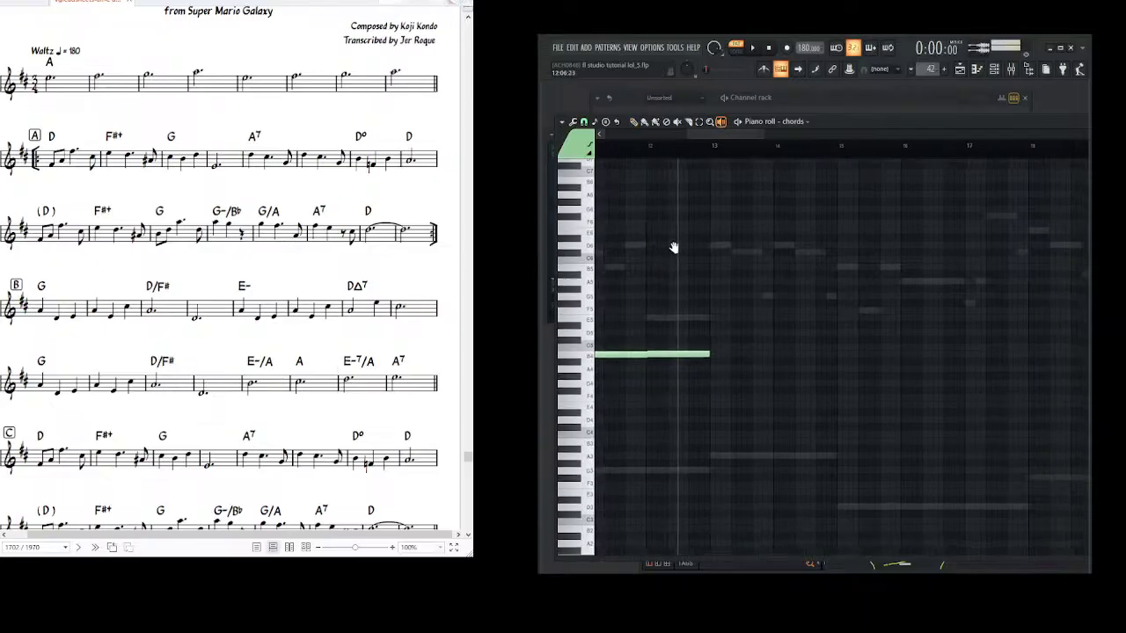
left_click_drag(634, 252, 664, 256)
scroll(726, 249, "right", 2)
left_click(633, 123)
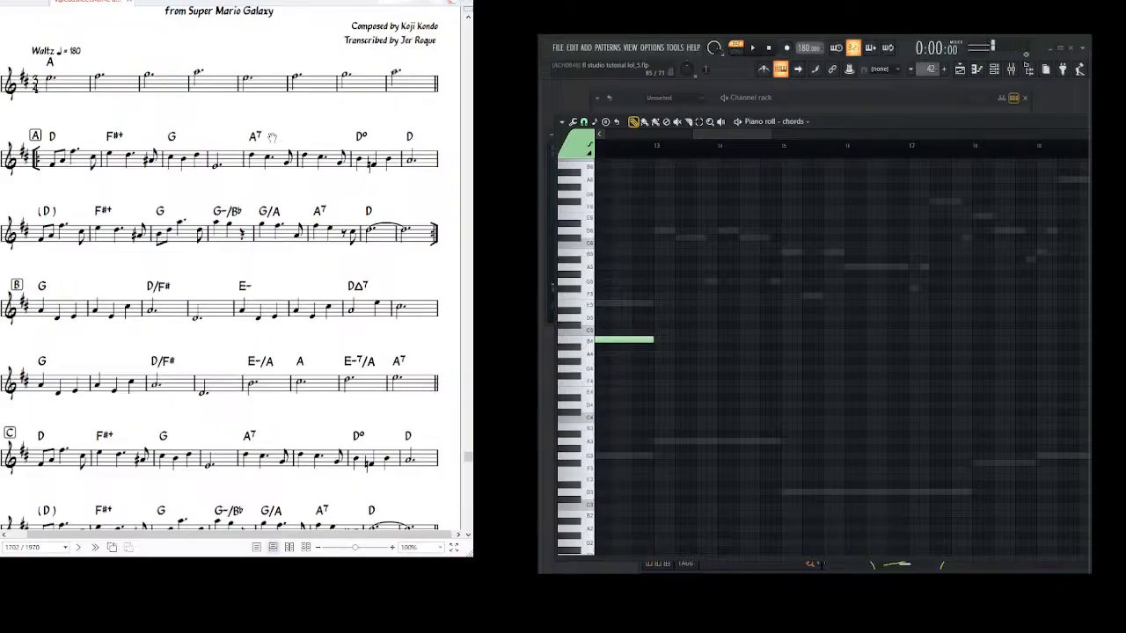
scroll(272, 138, "up", 2)
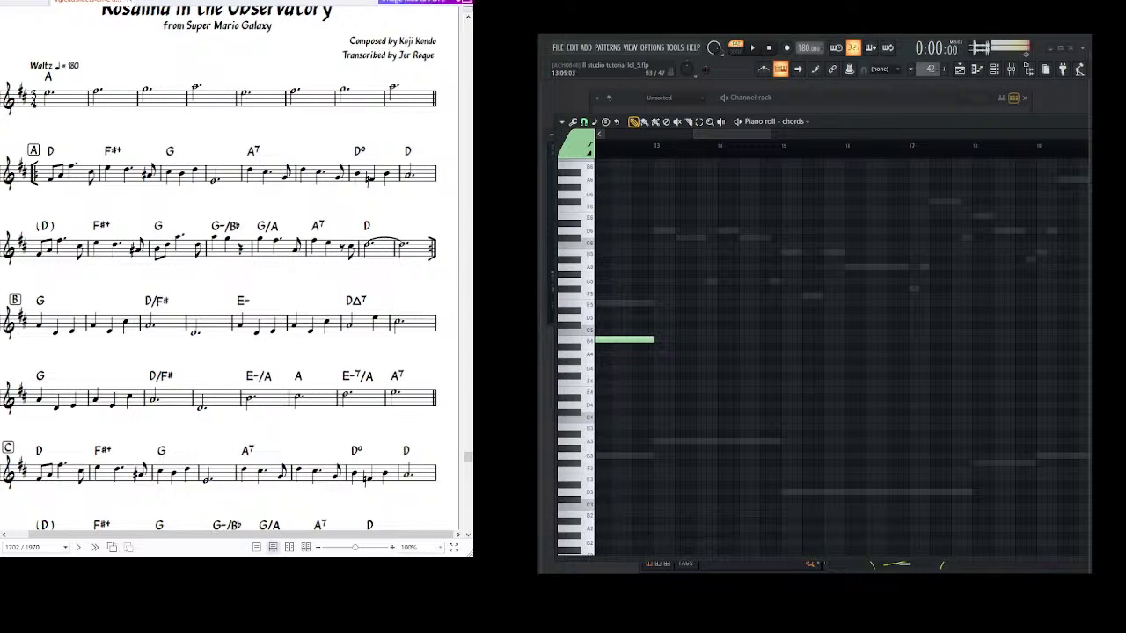
- Stack one-bar A4, C#5, E5 and G5 notes in bar 13 for the A7 chord, and delete E5 and A4
scroll(821, 358, "up", 1)
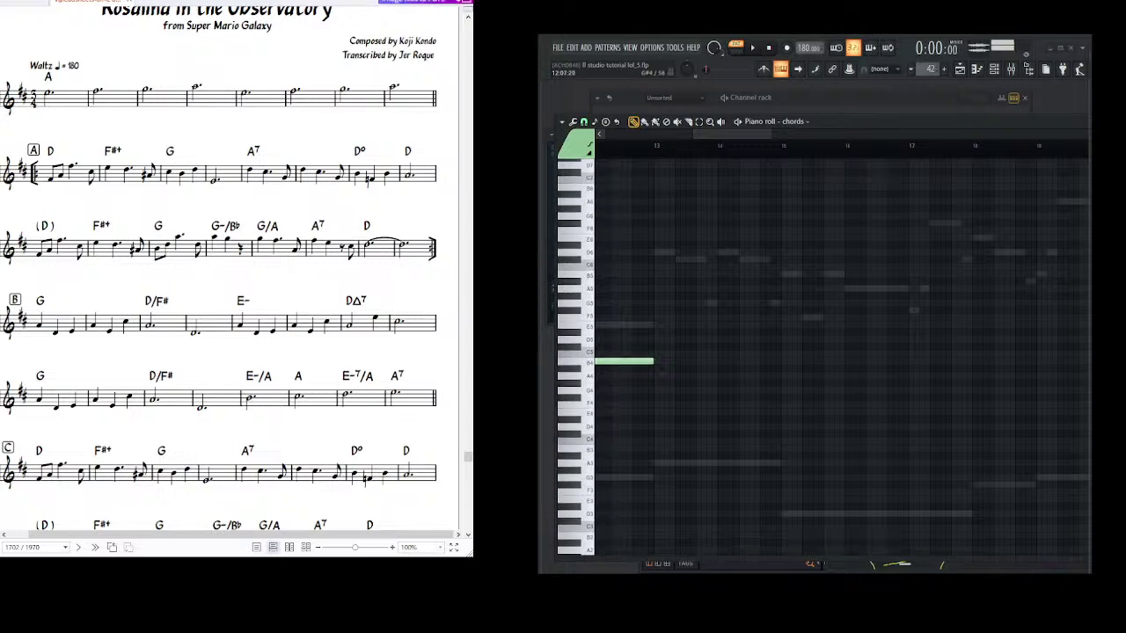
left_click(668, 465)
right_click(668, 465)
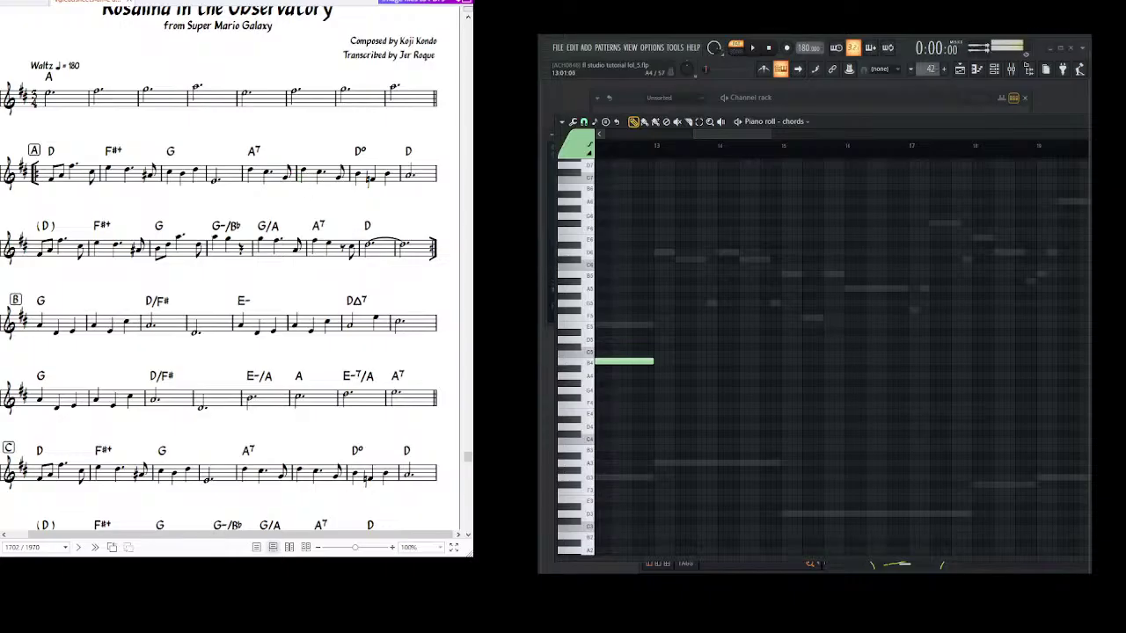
left_click(658, 376)
left_click(658, 346)
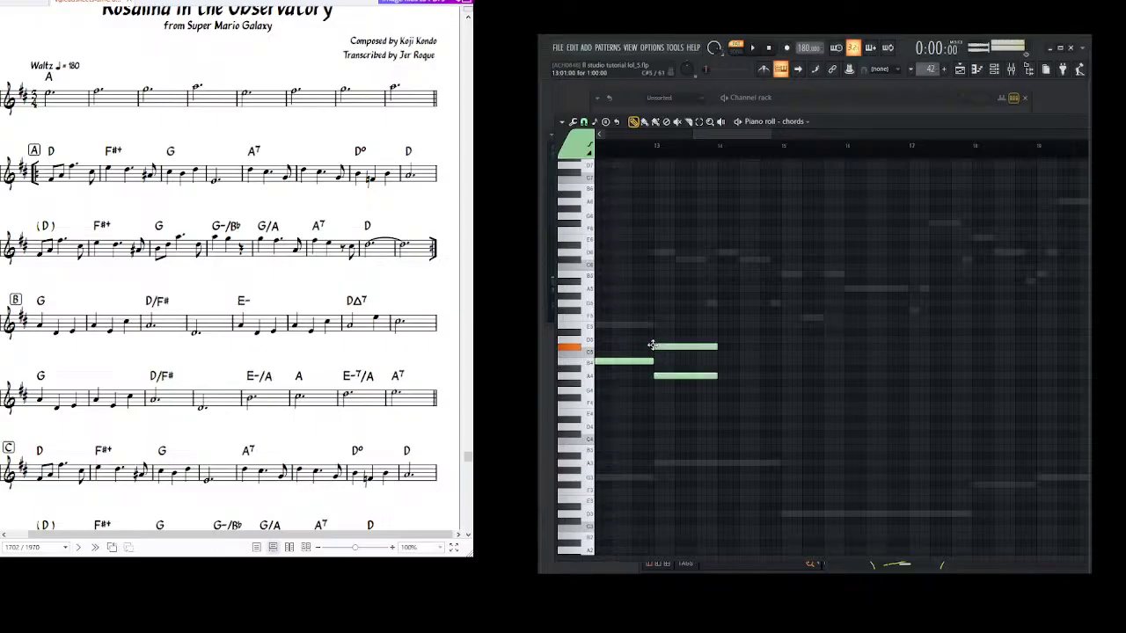
left_click(658, 325)
left_click(658, 303)
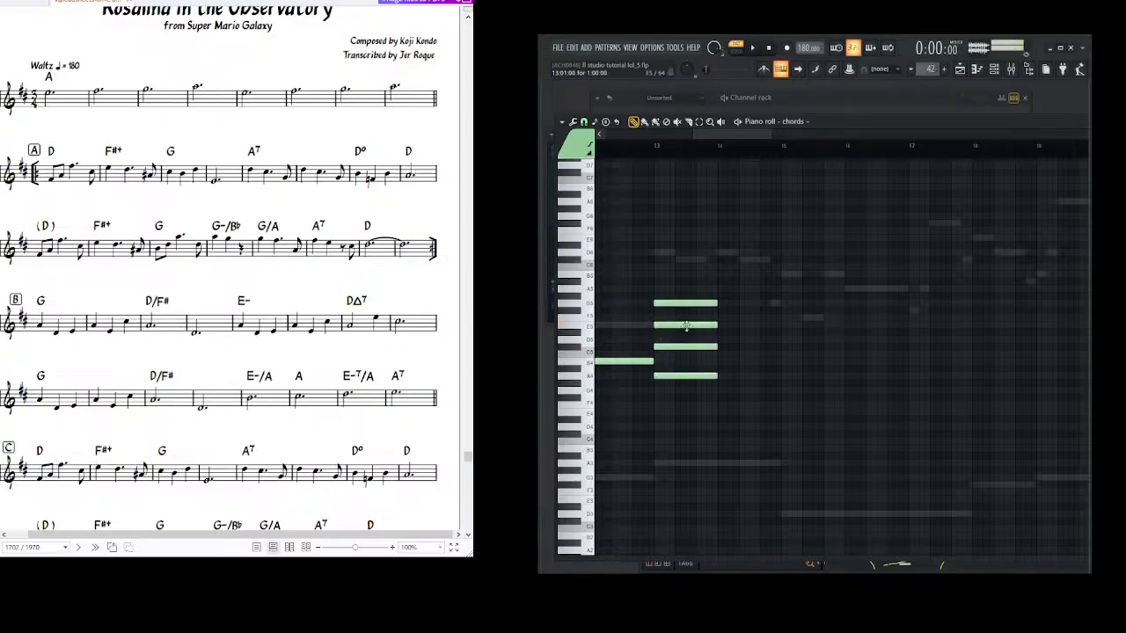
right_click(680, 325)
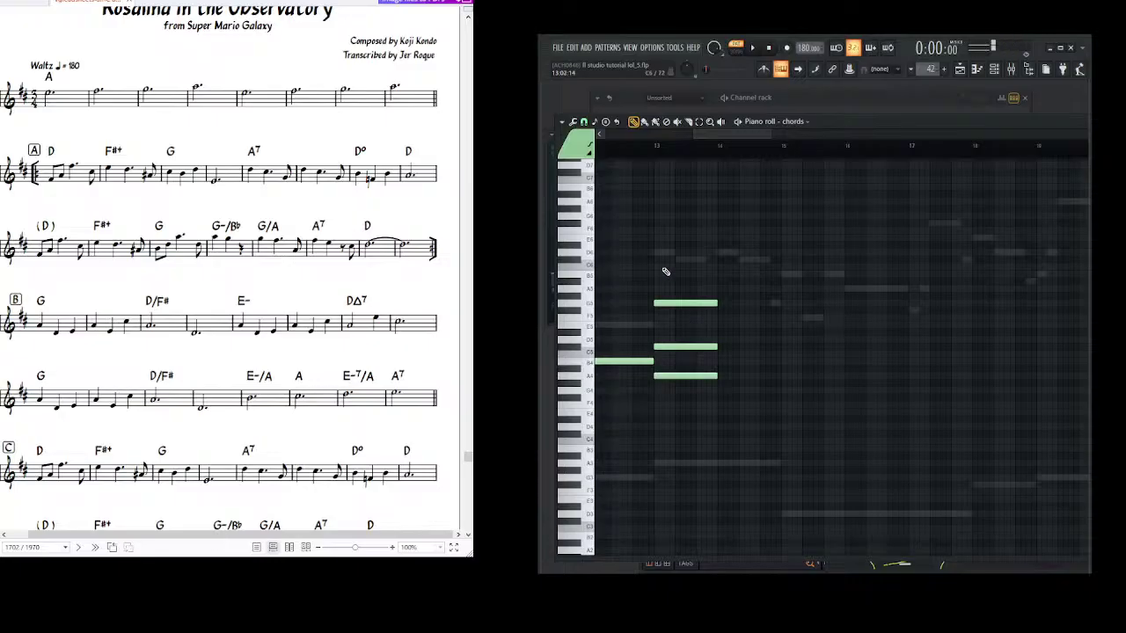
right_click(685, 375)
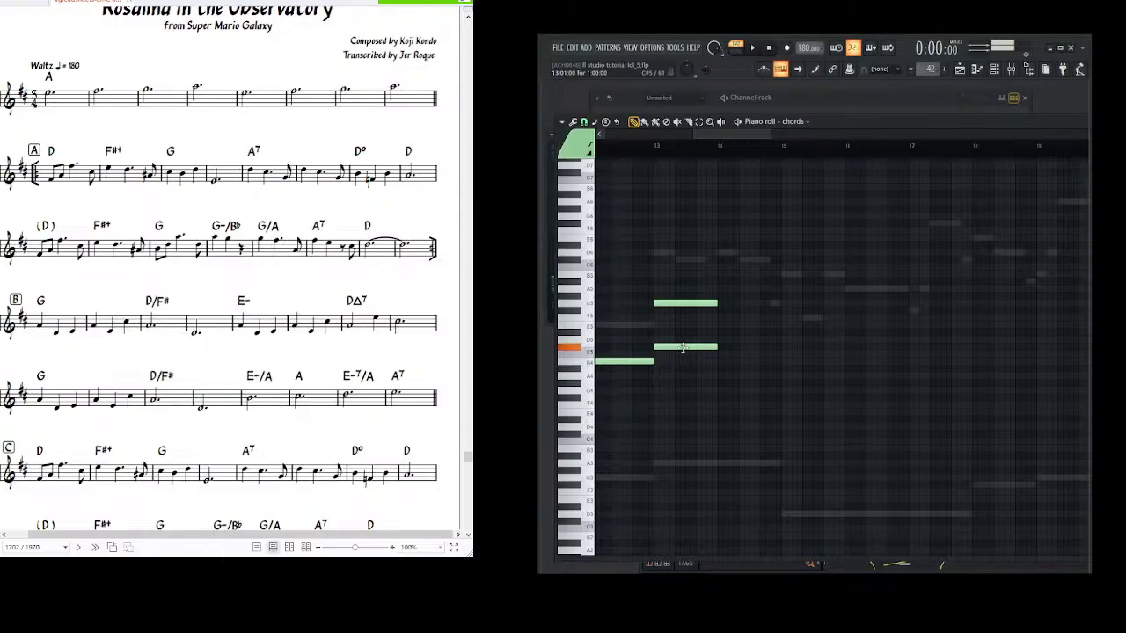
left_click(657, 250)
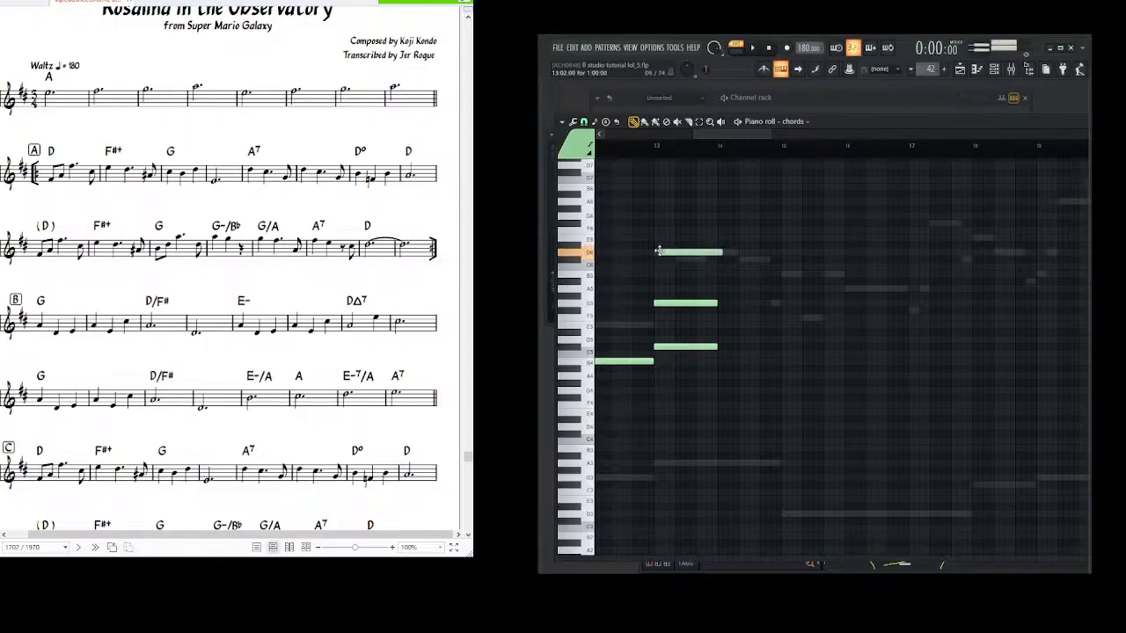
right_click(660, 254)
left_click_drag(657, 253, 671, 260)
right_click(676, 260)
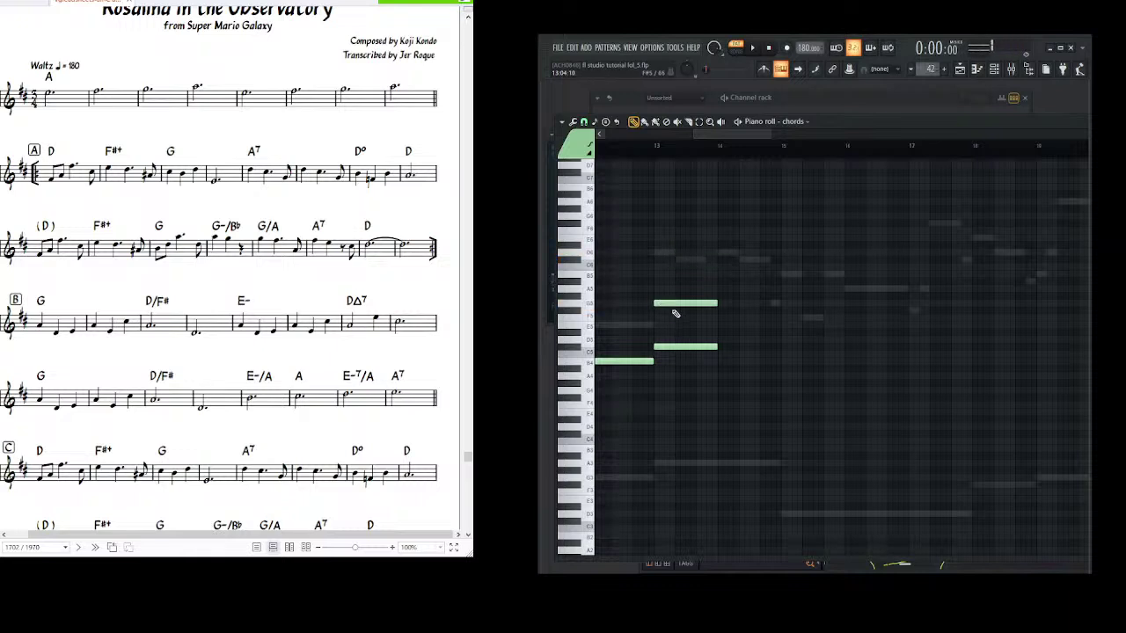
- Delete the G5 note from bar 13, keeping only C#5
left_click(680, 304)
mouse_move(688, 336)
left_mouse_down()
mouse_move(770, 327)
mouse_move(718, 326)
mouse_move(788, 312)
mouse_move(733, 328)
left_mouse_up()
mouse_move(712, 288)
left_mouse_down()
mouse_move(780, 288)
mouse_move(707, 288)
left_mouse_up()
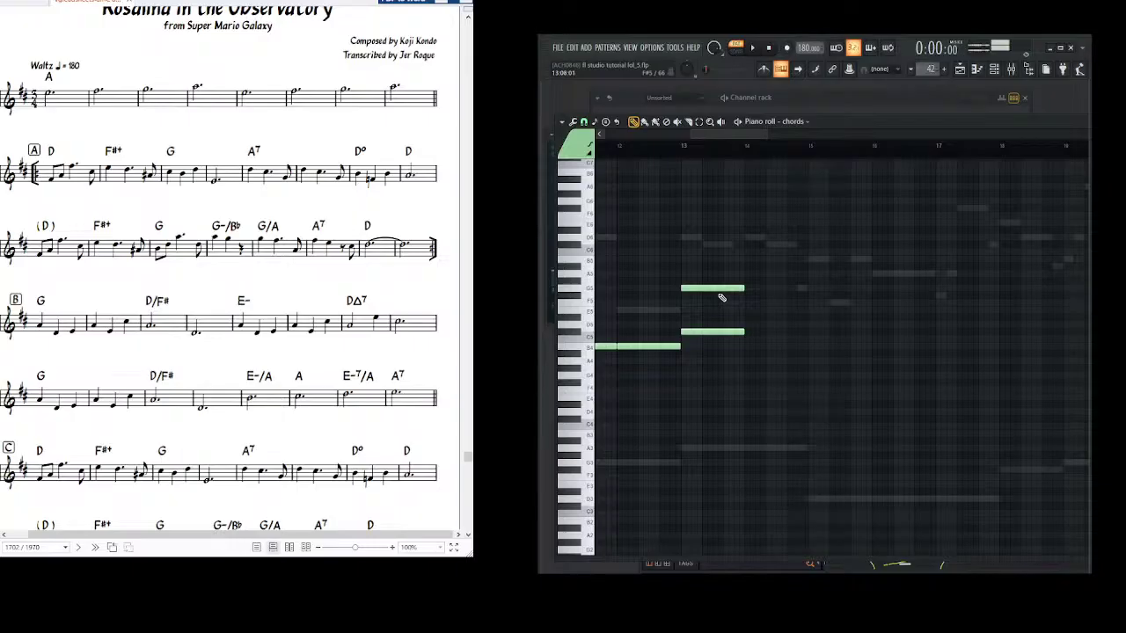
right_click(716, 287)
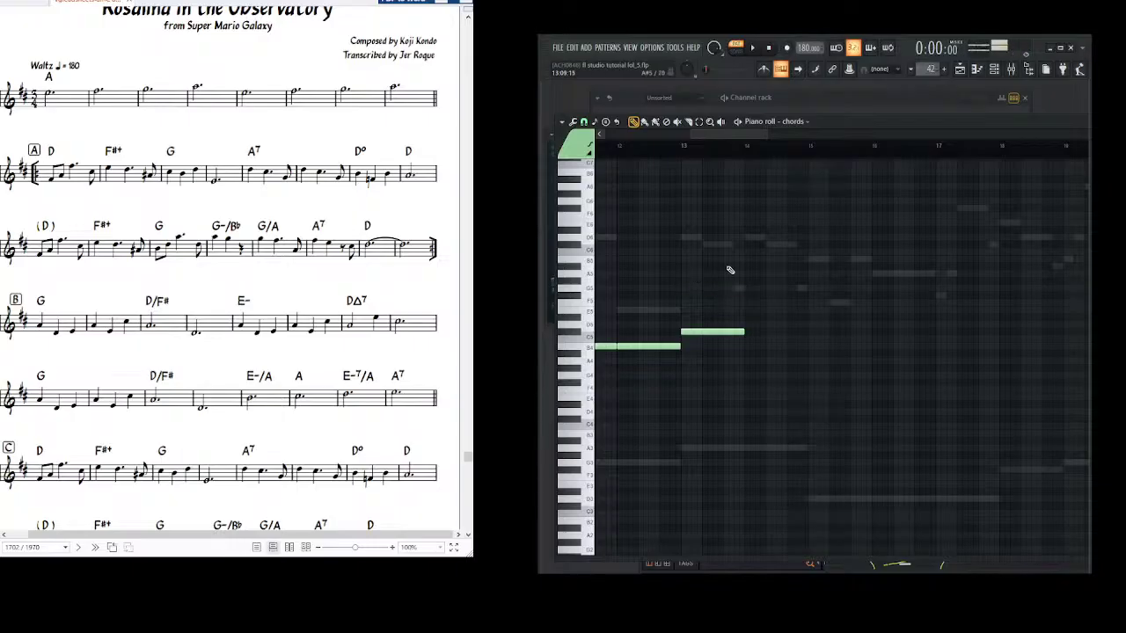
- Preview the change from bar 12 to bar 13 with the Playback tool and return to the Draw tool
left_click(720, 122)
left_click_drag(675, 199, 733, 194)
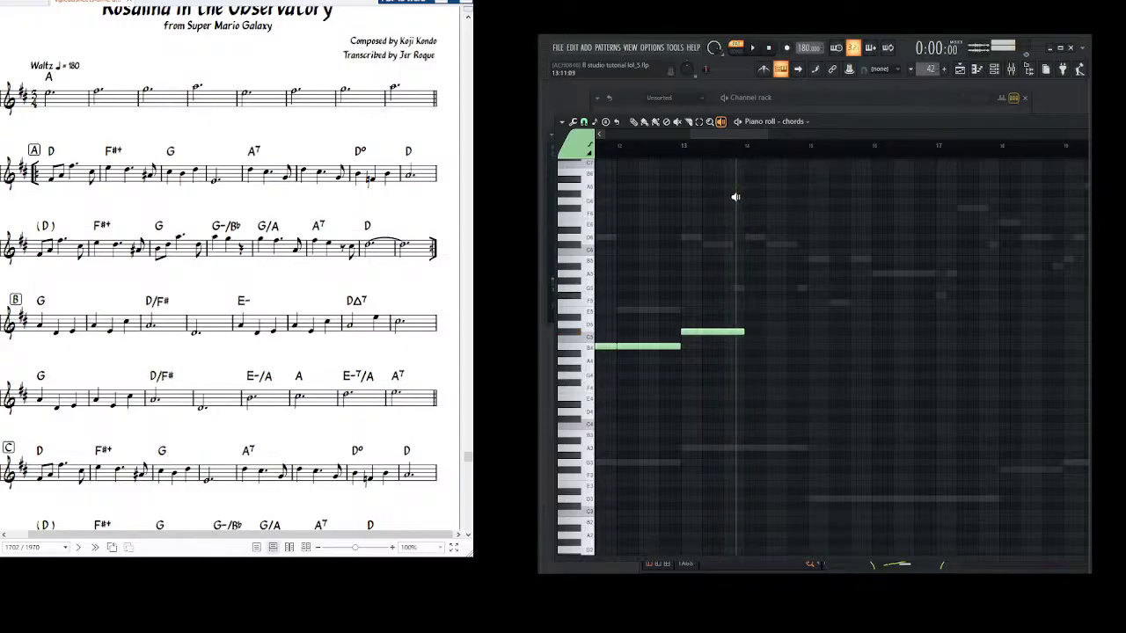
left_click(712, 247)
left_click(711, 246)
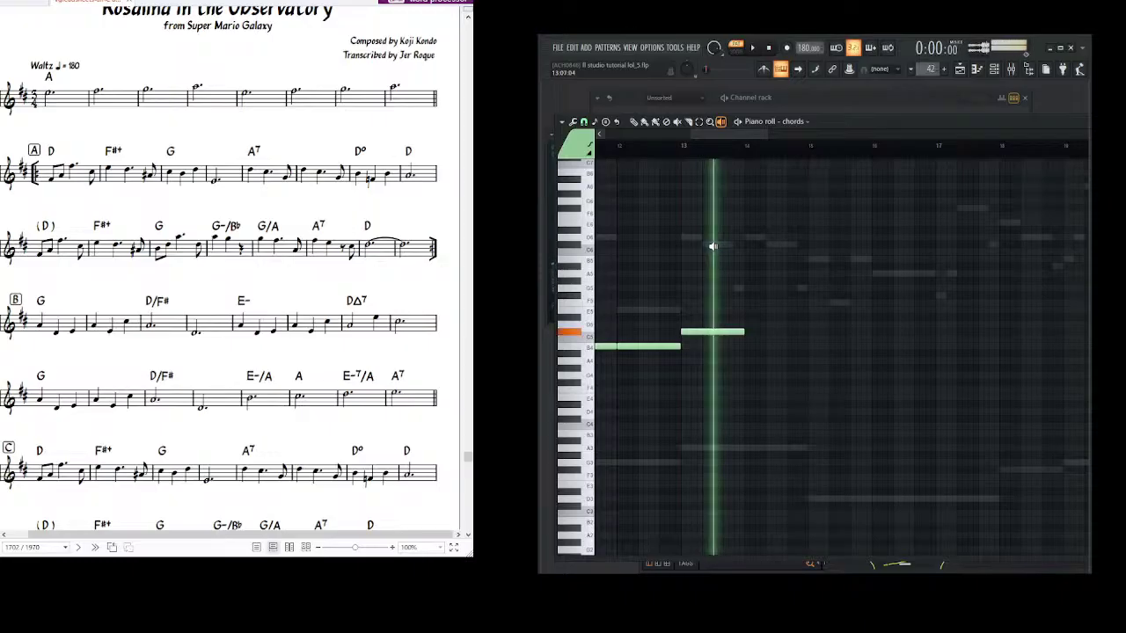
left_click(742, 239)
left_click(742, 239)
left_click(742, 239)
left_click(742, 240)
left_click(742, 239)
mouse_move(695, 267)
left_mouse_down()
mouse_move(752, 272)
mouse_move(752, 284)
mouse_move(719, 278)
mouse_move(750, 290)
left_mouse_up()
left_click(724, 281)
left_click(634, 122)
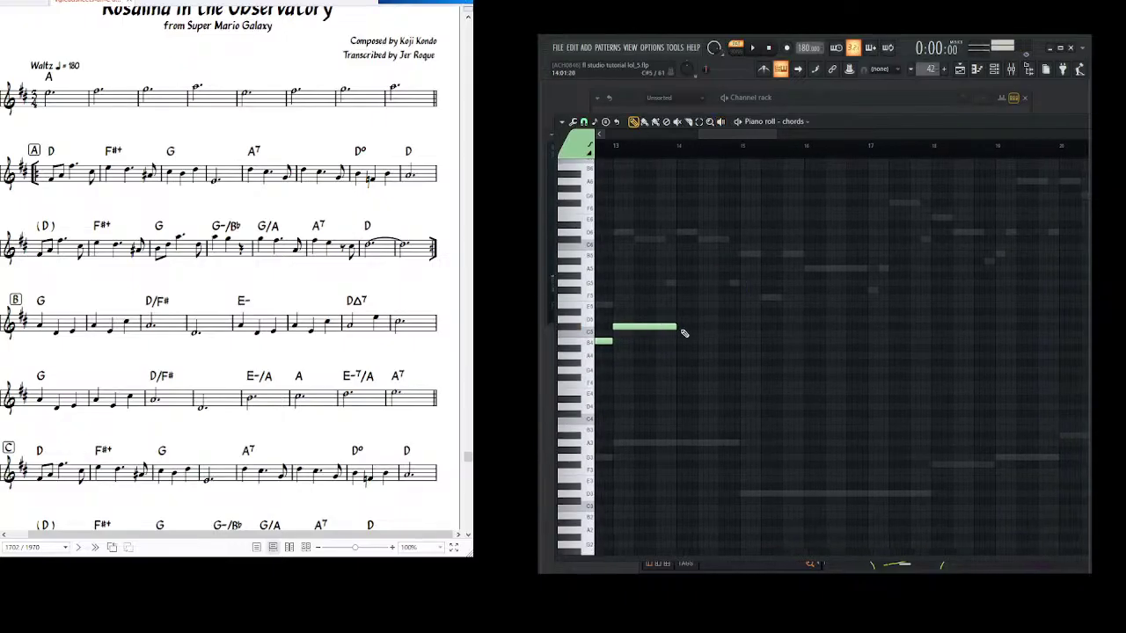
- Place a one-bar C#5 note in bar 14 and consult the lead sheet for the next chord
left_click(679, 328)
mouse_move(754, 330)
left_mouse_down()
mouse_move(711, 334)
mouse_move(668, 295)
left_mouse_up()
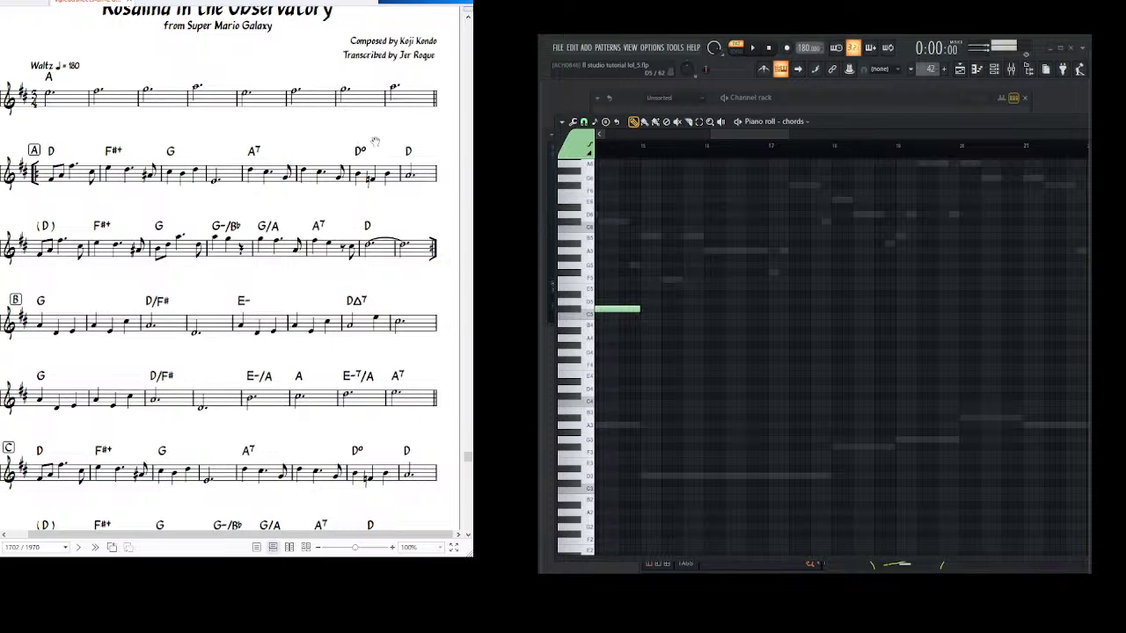
left_click_drag(693, 330, 651, 412)
left_click(630, 352)
left_click(629, 332)
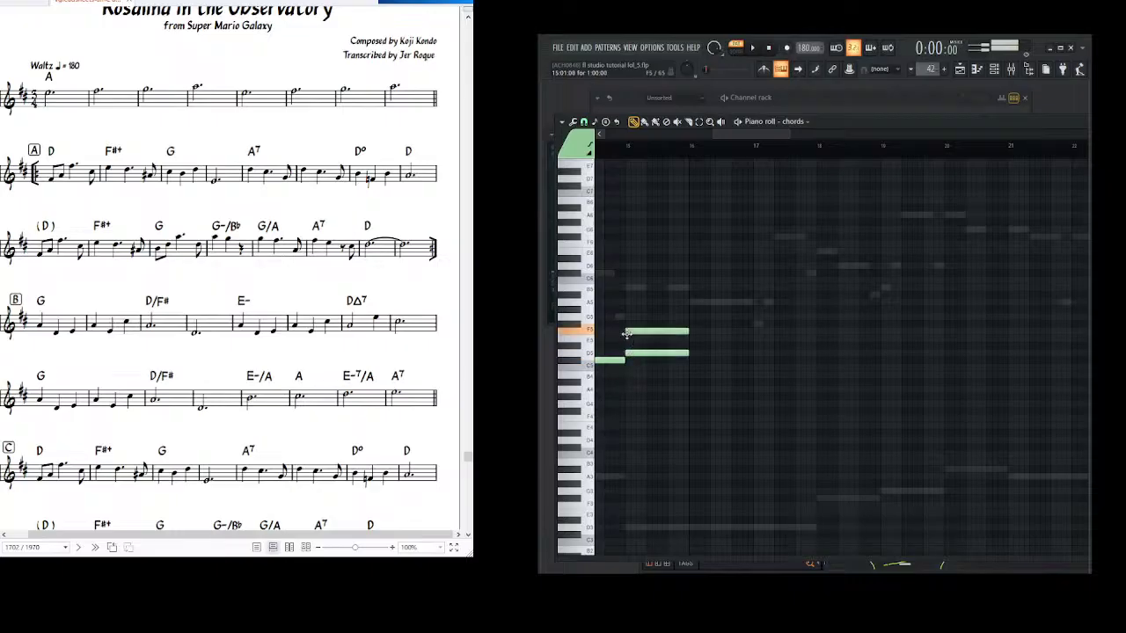
left_click(625, 310)
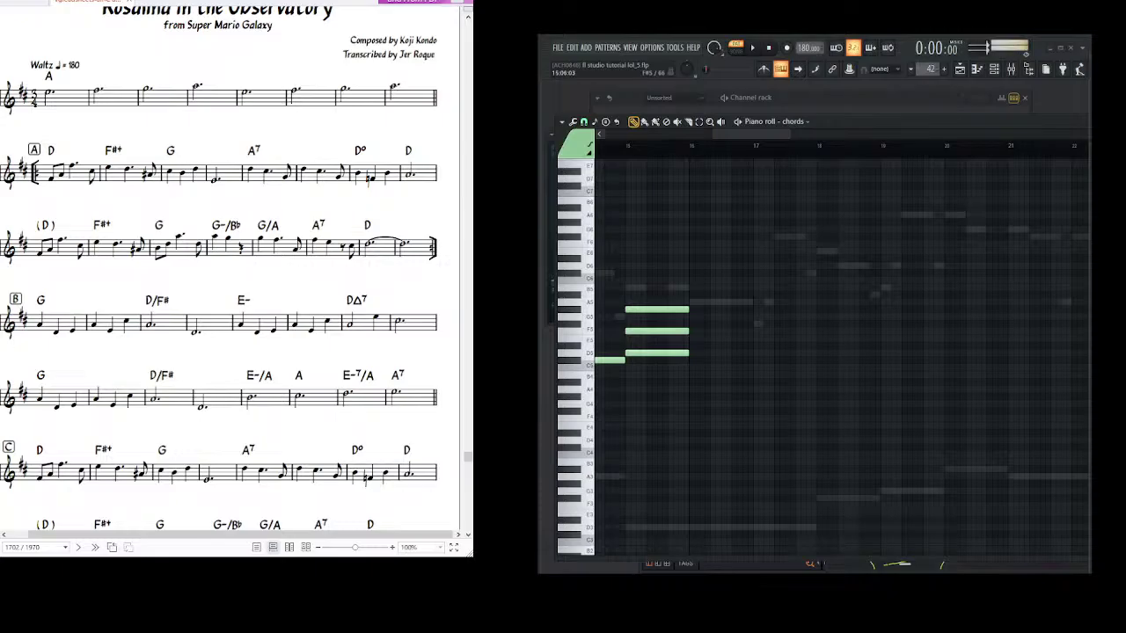
right_click(657, 309)
right_click(657, 331)
right_click(657, 353)
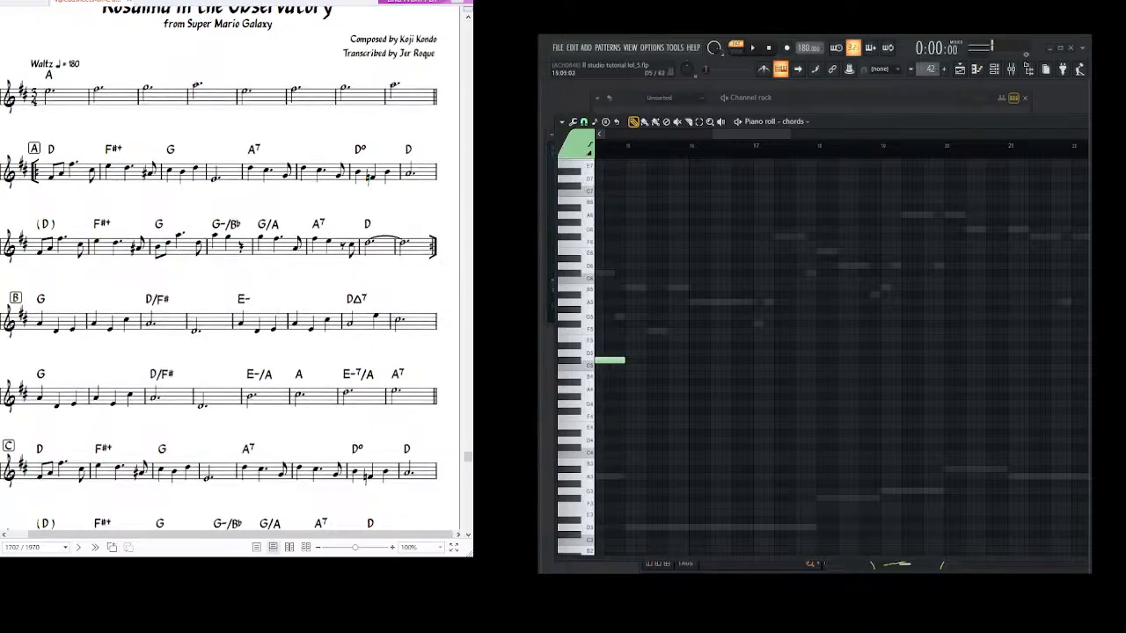
left_click(654, 332)
left_click(629, 303)
left_click_drag(622, 307, 645, 307)
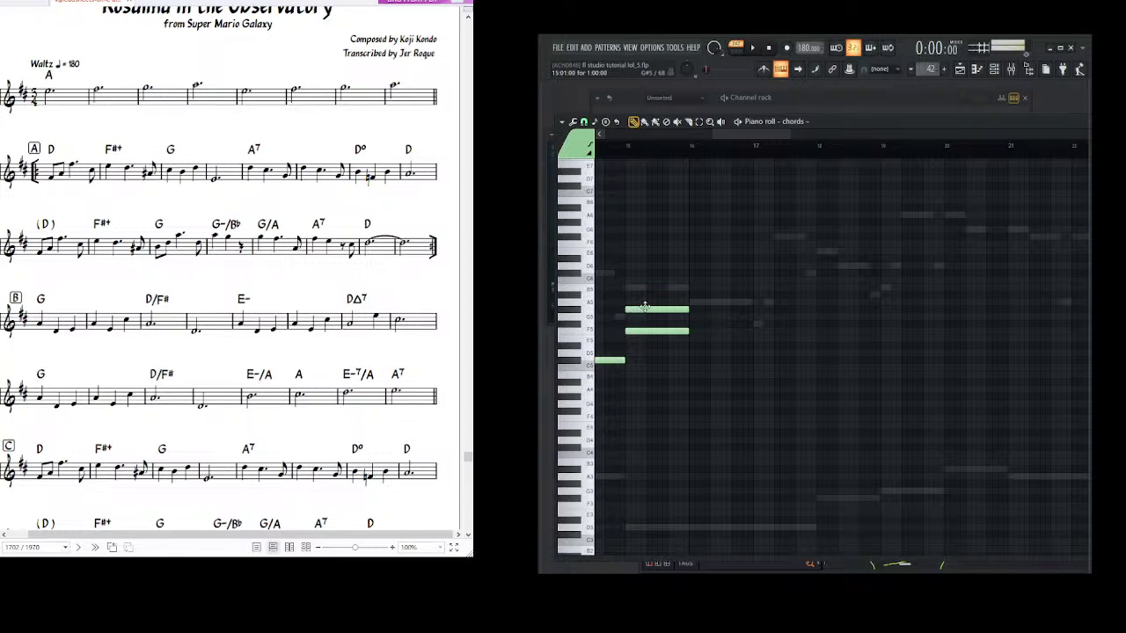
right_click(644, 309)
right_click(651, 331)
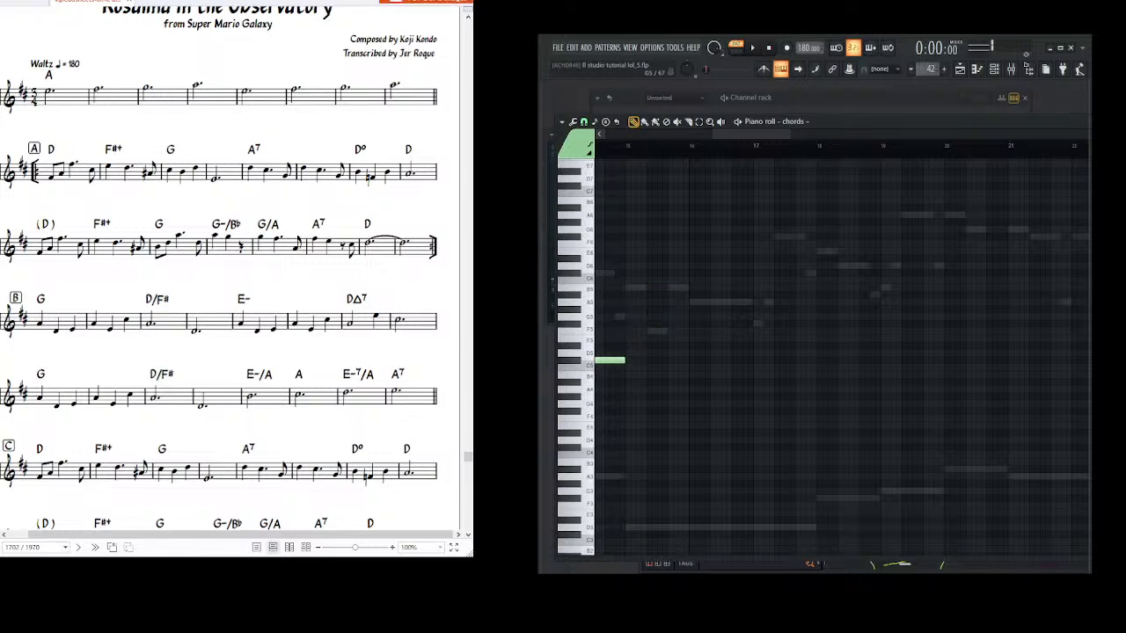
- Stack one-bar D5, F5 and G#5 notes in bar 15 for the D° chord
left_click(627, 353)
left_click(627, 331)
left_click(629, 309)
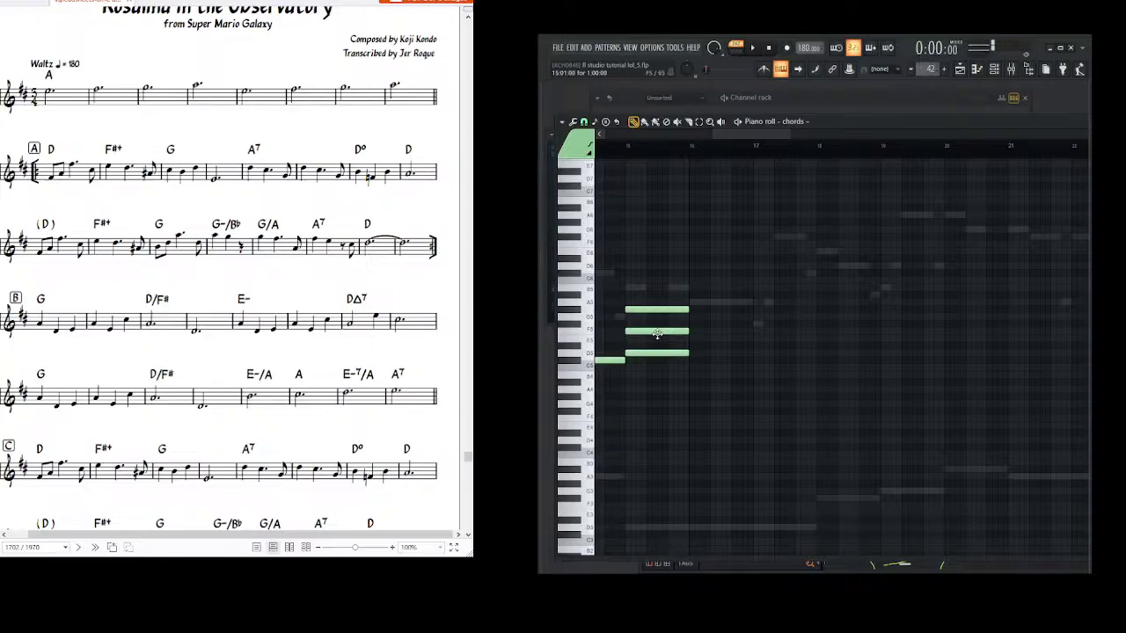
left_click(626, 528)
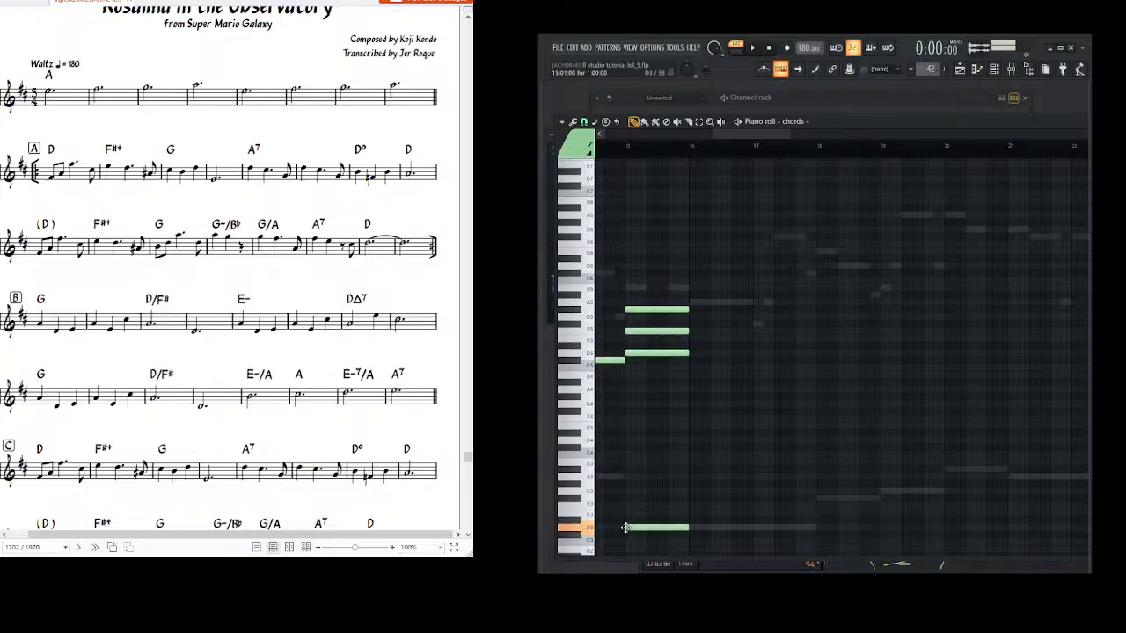
right_click(625, 528)
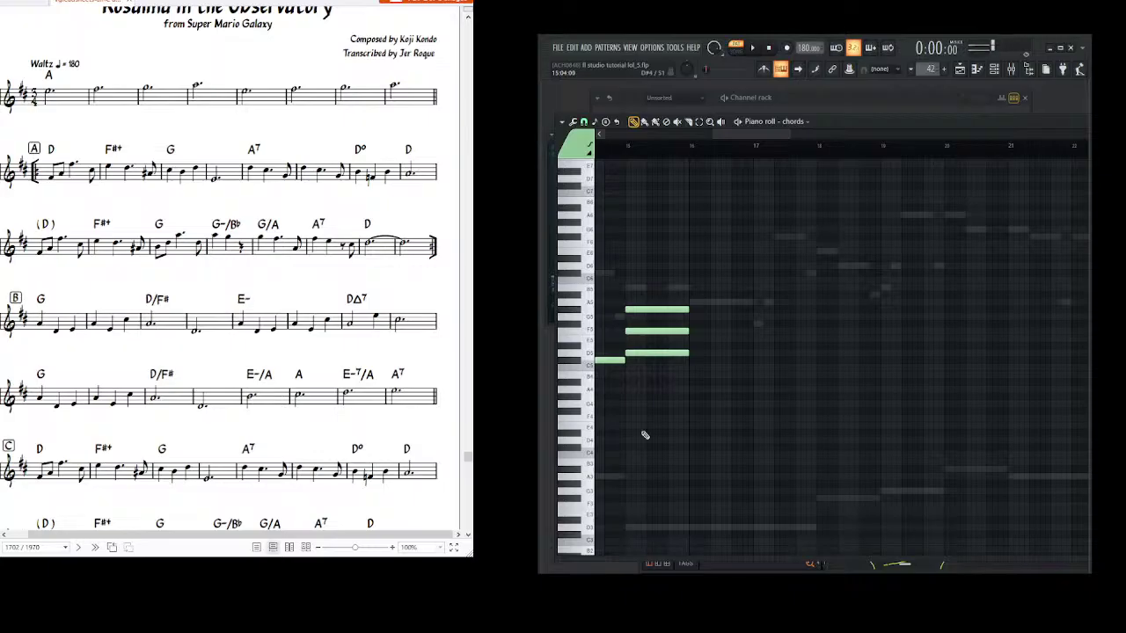
- Delete F5 and D5 from bar 15 and lower the remaining G#5 note an octave to G#4
right_click(658, 309)
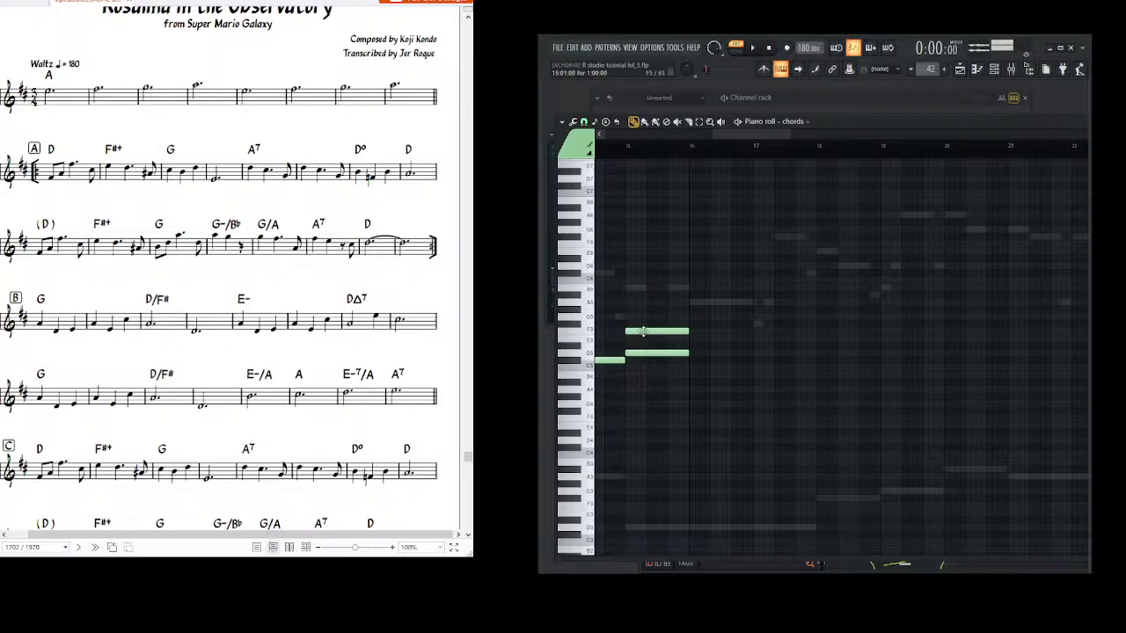
left_click(628, 309)
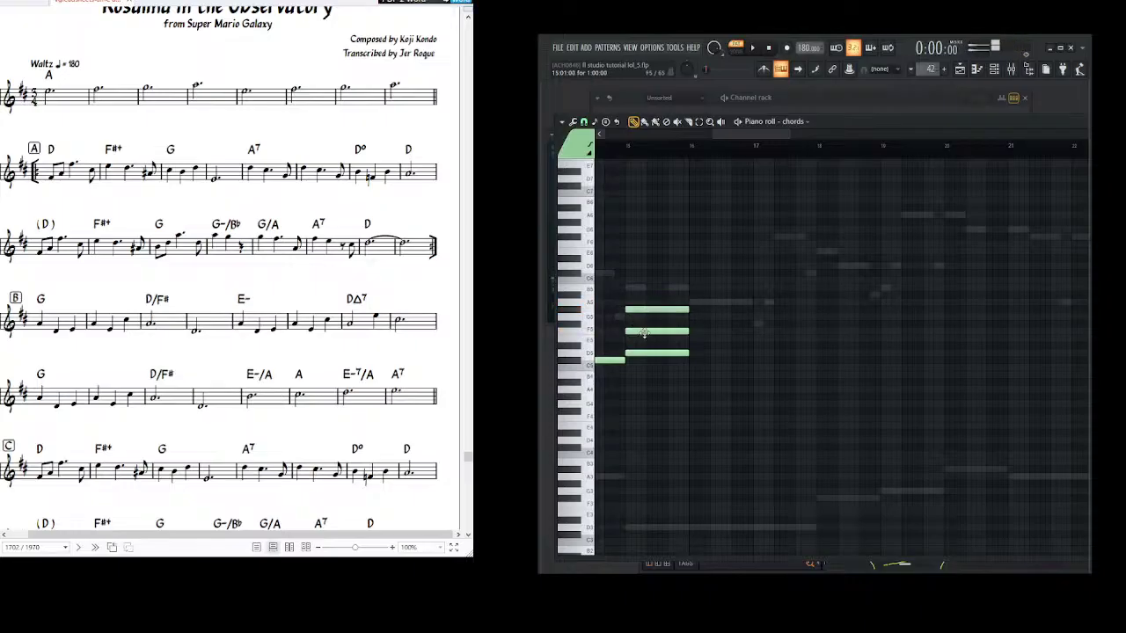
right_click(644, 333)
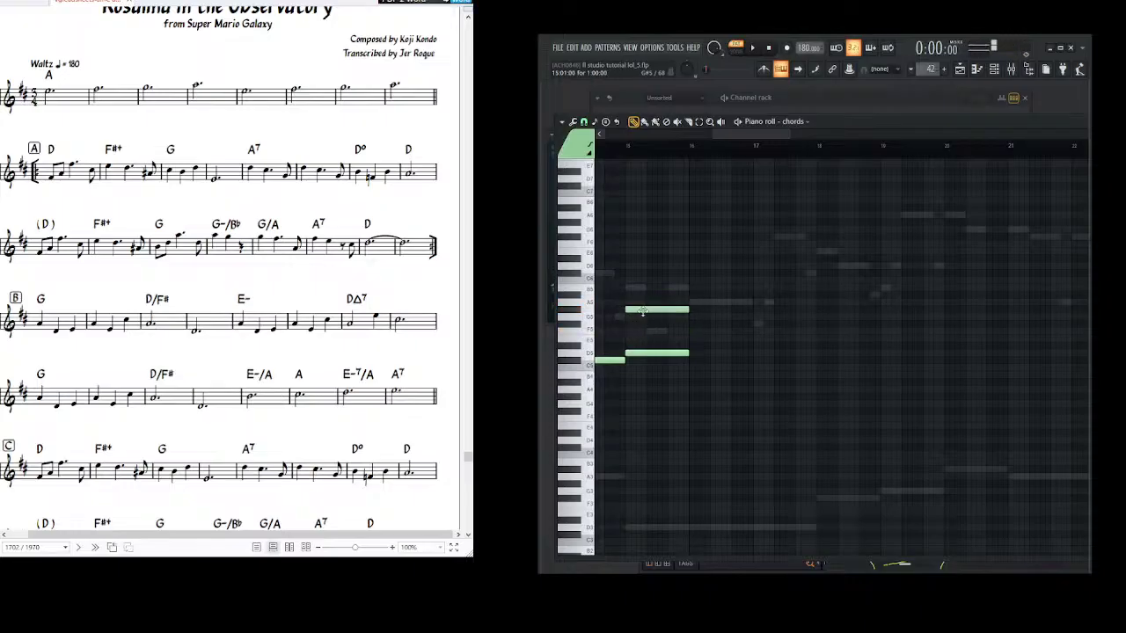
right_click(656, 354)
left_click_drag(651, 312, 645, 397)
- Preview bar 15 with the Playback tool and return to the Draw tool
left_click(721, 122)
left_click_drag(718, 252, 763, 259)
left_click_drag(797, 265, 733, 259)
left_click(633, 122)
mouse_move(682, 289)
left_mouse_down()
mouse_move(646, 279)
mouse_move(686, 278)
mouse_move(674, 282)
left_mouse_up()
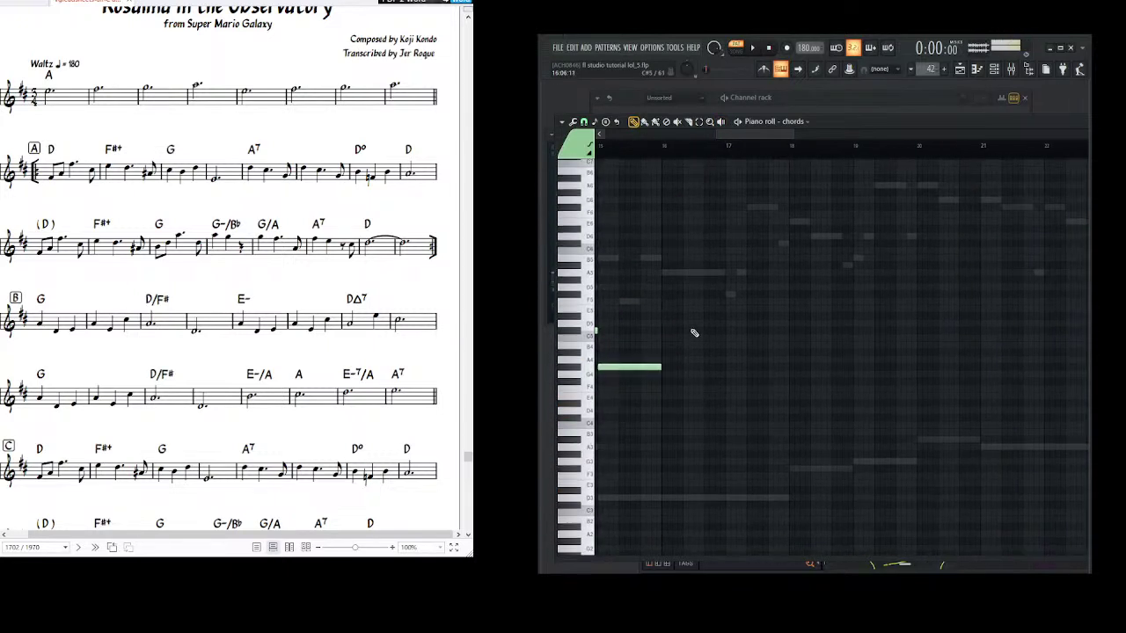
- Place a one-bar F#5 note in bar 16 for the D chord and lower it to A4
scroll(666, 346, "left", 2)
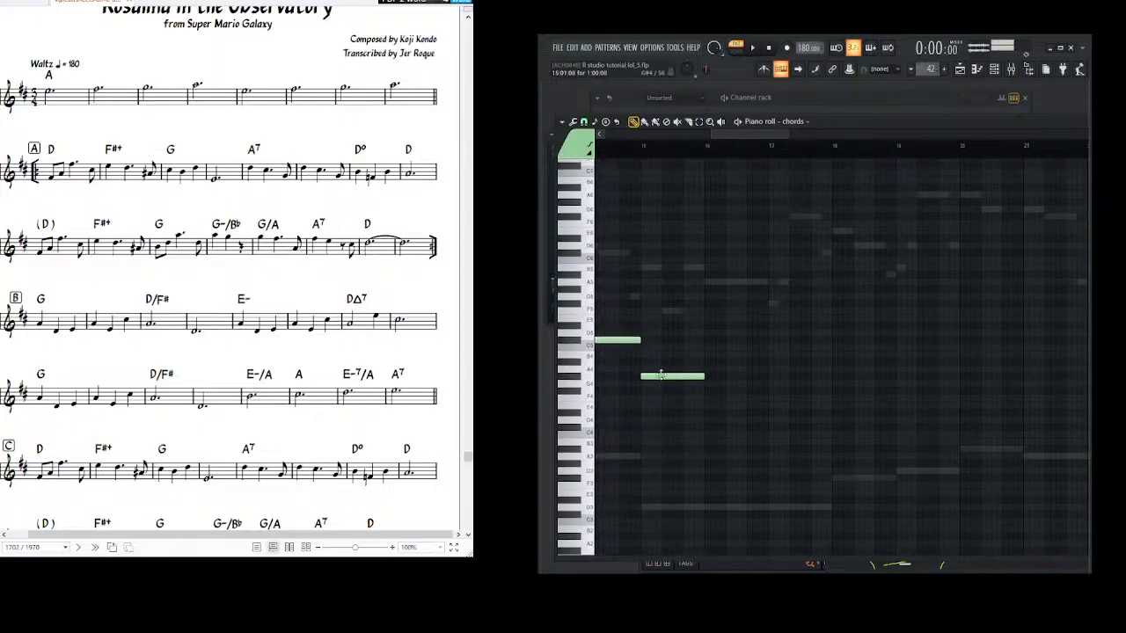
mouse_move(657, 268)
left_mouse_down()
mouse_move(643, 266)
mouse_move(662, 306)
mouse_move(666, 261)
mouse_move(709, 283)
mouse_move(656, 292)
mouse_move(739, 318)
left_mouse_up()
right_click(734, 281)
scroll(666, 284, "right", 1)
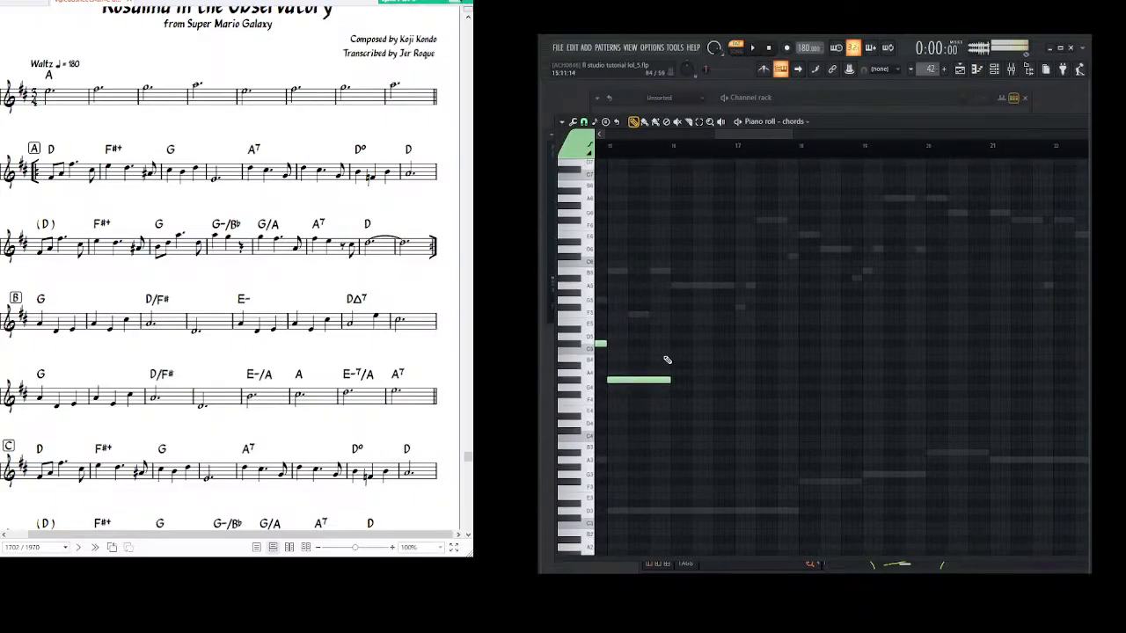
left_click(673, 310)
left_click(655, 384)
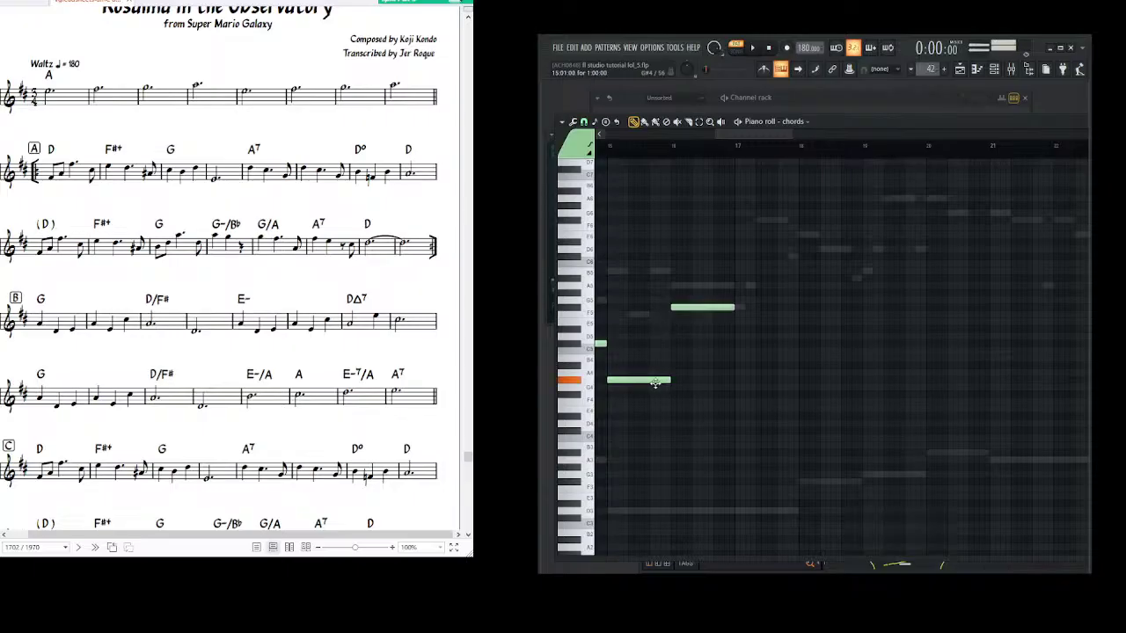
mouse_move(645, 379)
left_mouse_down()
mouse_move(646, 290)
mouse_move(648, 387)
mouse_move(643, 379)
left_mouse_up()
left_click(706, 309)
left_click_drag(705, 308, 758, 353)
- Preview the change from bar 15 to bar 16 twice with the Playback tool and return to the Draw tool
left_click(721, 121)
mouse_move(648, 169)
left_mouse_down()
mouse_move(776, 181)
mouse_move(845, 213)
mouse_move(830, 209)
left_mouse_up()
left_click_drag(794, 197, 736, 185)
left_click(634, 123)
left_click_drag(717, 248, 724, 249)
scroll(723, 249, "left", 4)
left_click(720, 122)
mouse_move(721, 179)
left_mouse_down()
mouse_move(679, 236)
mouse_move(927, 244)
mouse_move(802, 251)
left_mouse_up()
left_click(634, 122)
- Raise the G#4 note in bar 15 an octave to G#5 and compare it with the preceding C#5
left_click(754, 356)
left_click_drag(812, 368, 811, 349)
scroll(750, 276, "right", 1)
mouse_move(744, 268)
left_mouse_down()
mouse_move(743, 364)
mouse_move(742, 268)
left_mouse_up()
right_click(743, 268)
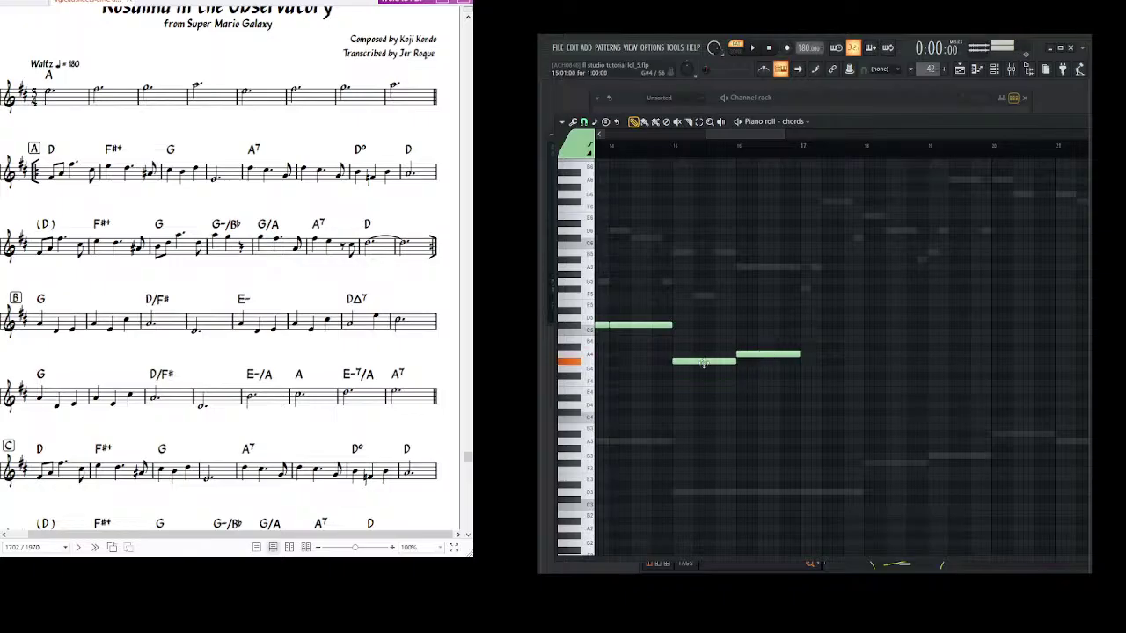
left_click_drag(703, 363, 704, 274)
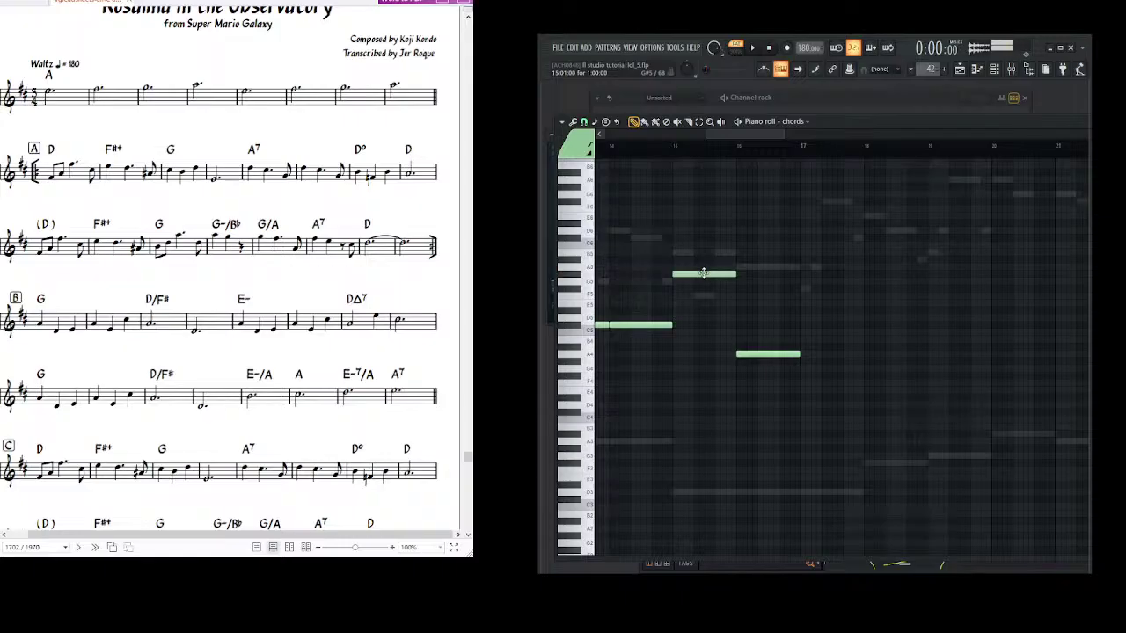
left_click(665, 318)
right_click(664, 318)
left_click(662, 325)
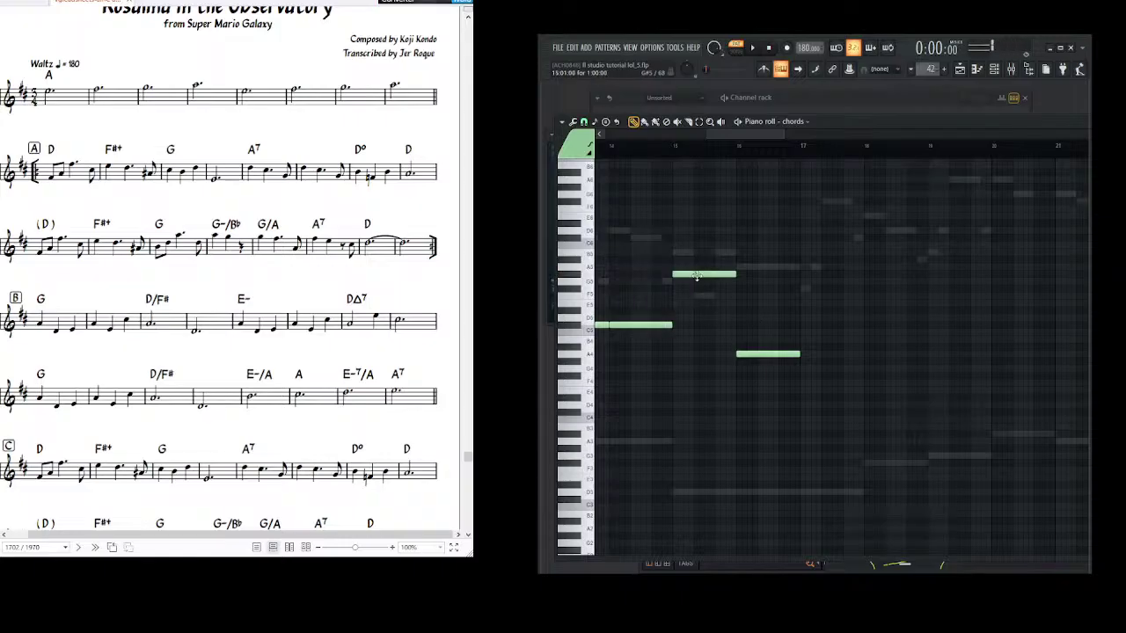
- Try the bar 16 note at B4, and delete the trial notes from bars 15 and 16
left_click(771, 347)
right_click(768, 349)
left_click_drag(769, 352, 739, 335)
right_click(765, 339)
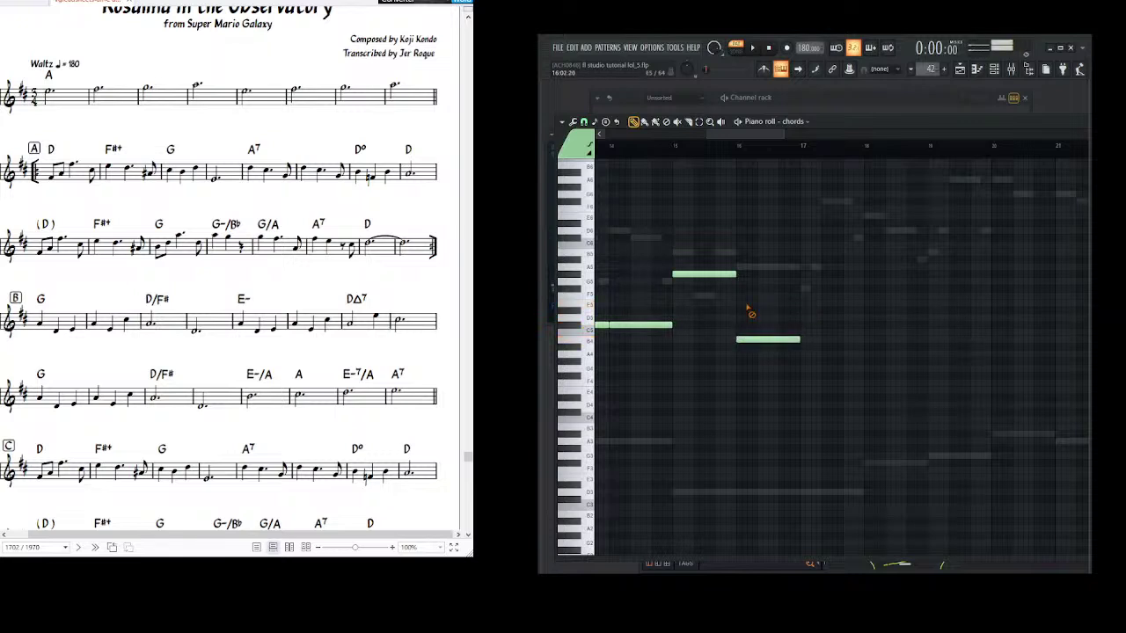
right_click(743, 339)
left_click_drag(720, 273, 720, 329)
right_click(720, 330)
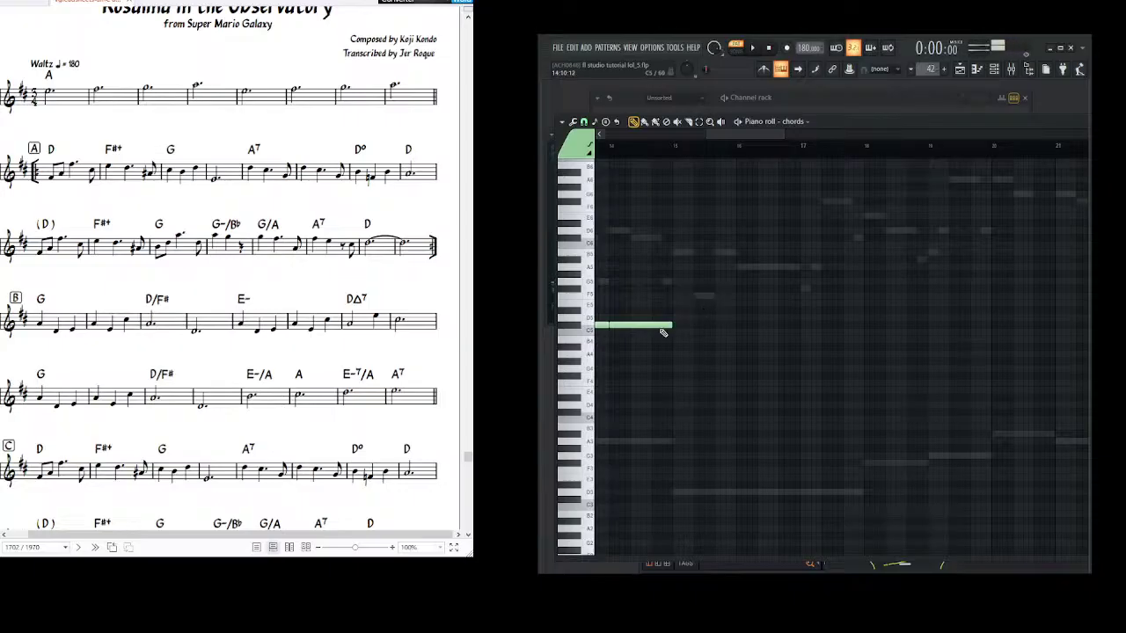
- Place a one-bar D5 note in bar 15 for the D° chord
left_click(666, 318)
right_click(674, 318)
left_click_drag(711, 341, 696, 373)
left_click(662, 351)
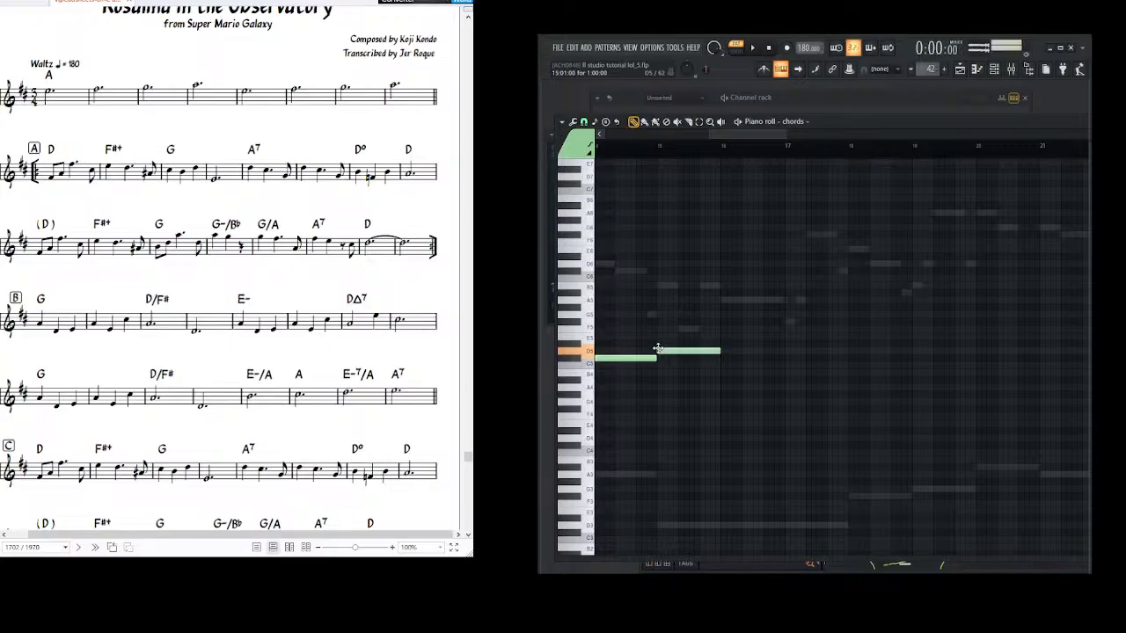
- Add F5 and G#5 above the D5 in bar 15, lowering the G#5 an octave to G#4
left_click(659, 331)
left_click(662, 308)
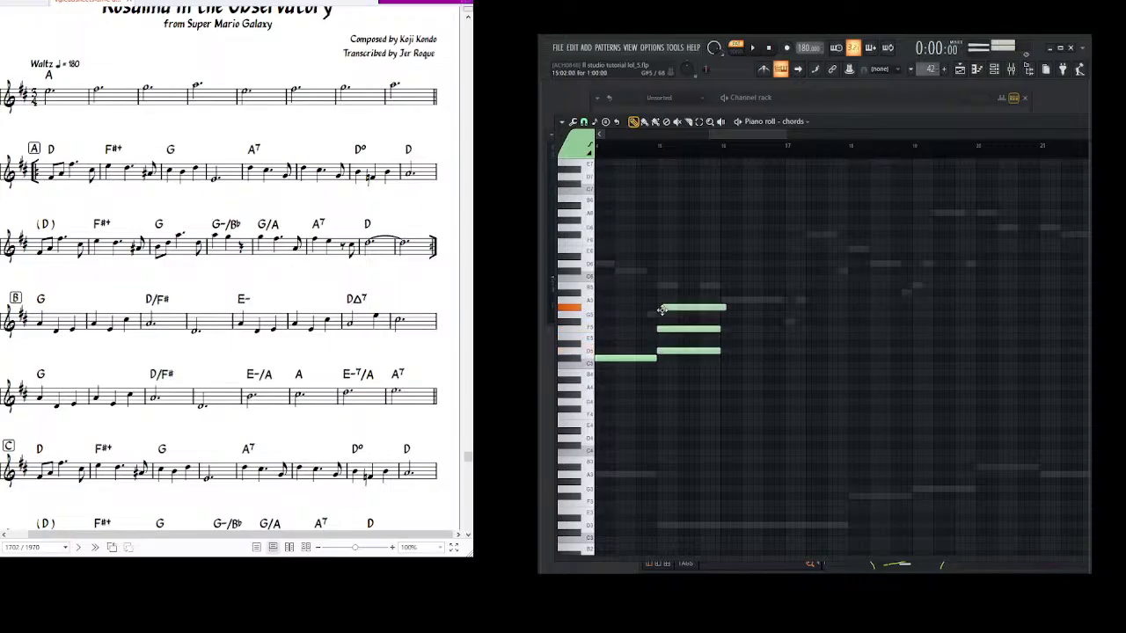
left_click_drag(685, 314, 687, 400)
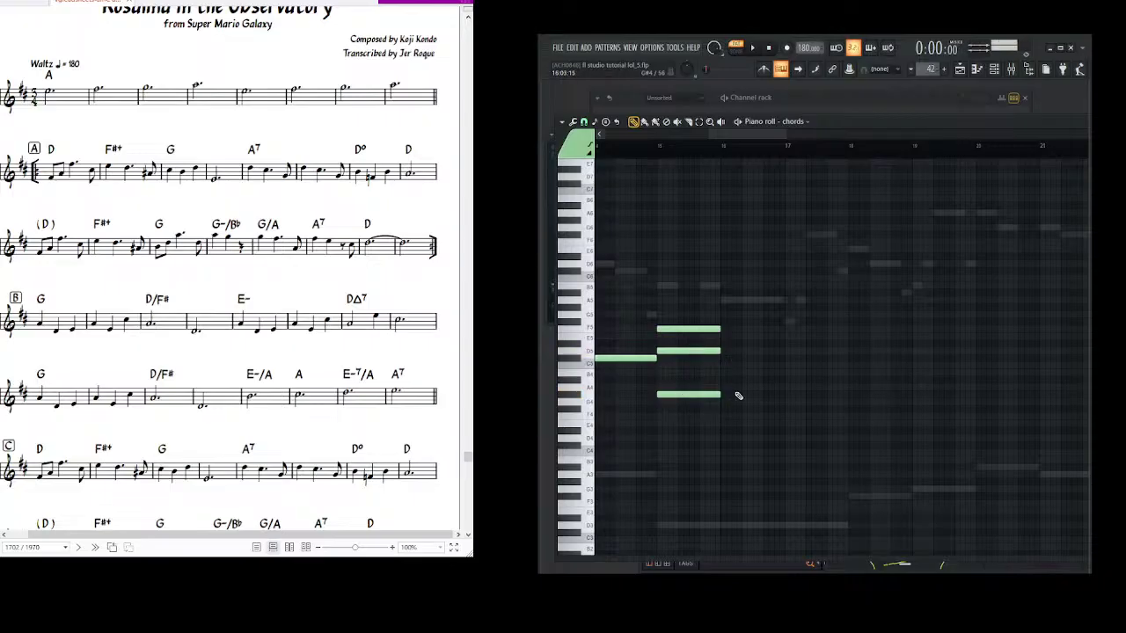
- Stack one-bar F#5, D5 and A4 notes in bar 16 for the D chord, and compare each voice with bar 15
left_click_drag(726, 330, 727, 322)
left_click(729, 351)
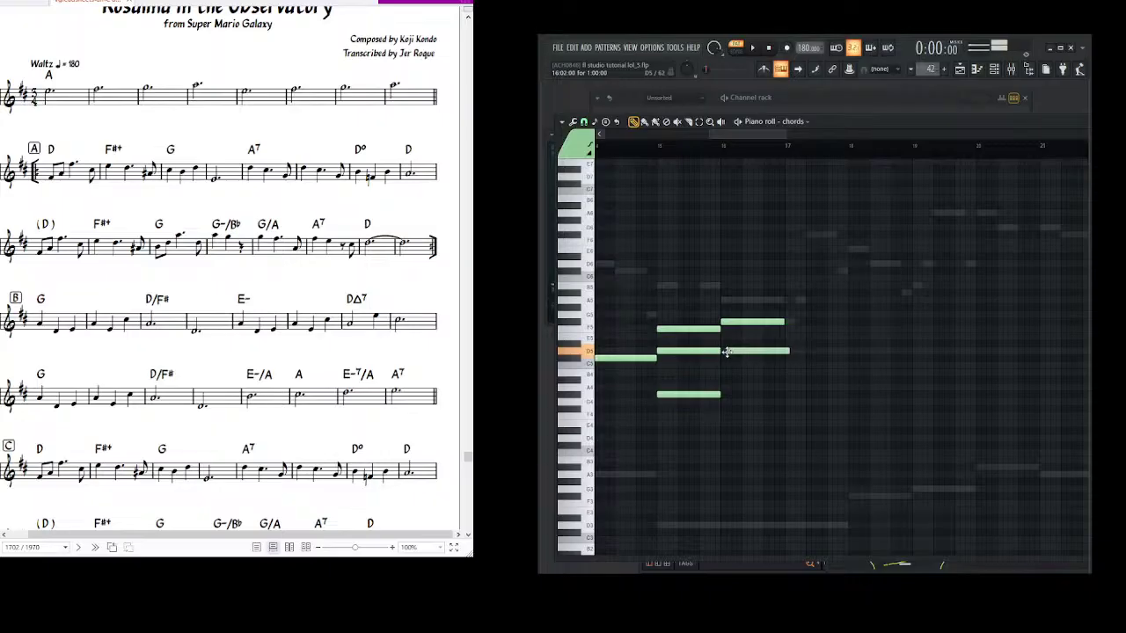
left_click_drag(722, 379, 724, 387)
left_click(690, 354)
left_click(737, 386)
left_click(739, 322)
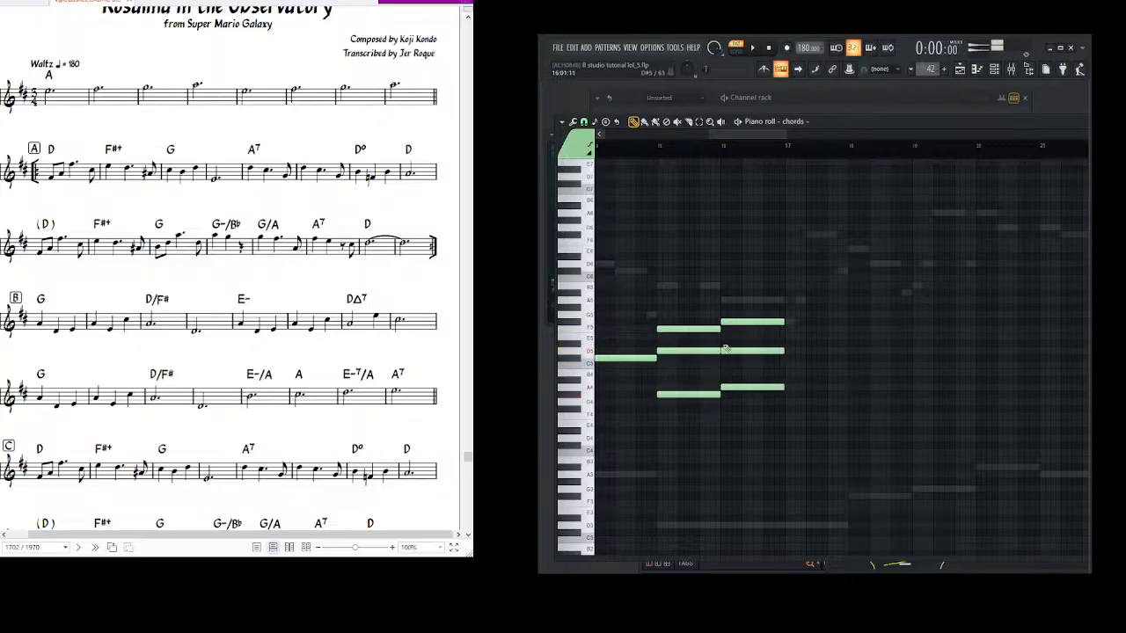
left_click(705, 330)
left_click(737, 321)
- Thin both chords to their upper voice by deleting D5 and G#4 from bar 15 and D5 and A4 from bar 16
right_click(711, 354)
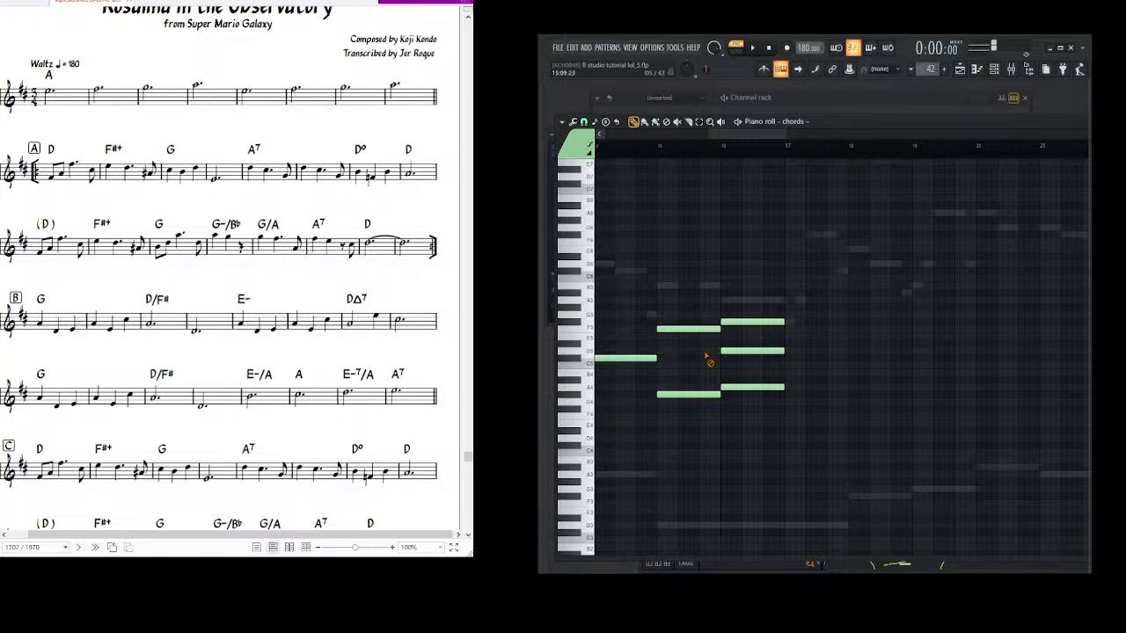
right_click(762, 350)
right_click(714, 394)
right_click(747, 388)
- Preview the move from bar 15 to bar 16 several times with the Playback tool, and return to the Draw tool
left_click(721, 121)
left_click_drag(652, 249, 733, 251)
left_click_drag(664, 267, 769, 269)
left_click_drag(684, 289, 722, 294)
left_click_drag(650, 304, 709, 264)
left_click(634, 123)
- Place a one-bar F#5 note in bar 17 for the D chord, trying an A5 above it
left_click_drag(801, 274, 758, 264)
left_click_drag(653, 266, 628, 262)
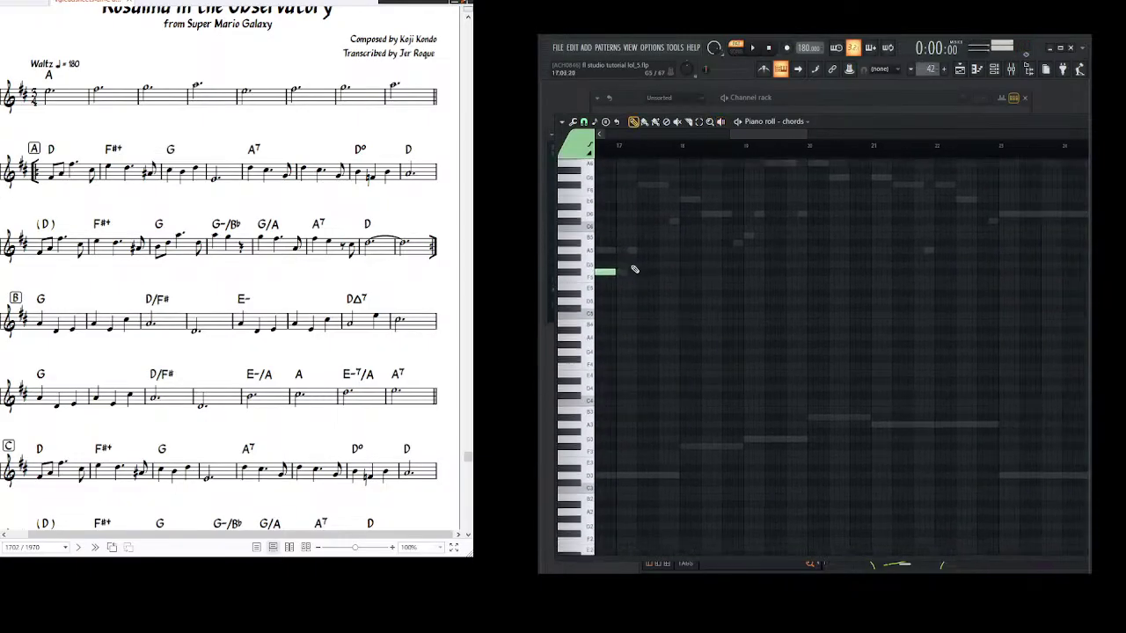
left_click_drag(704, 347, 767, 356)
left_click_drag(700, 408, 684, 445)
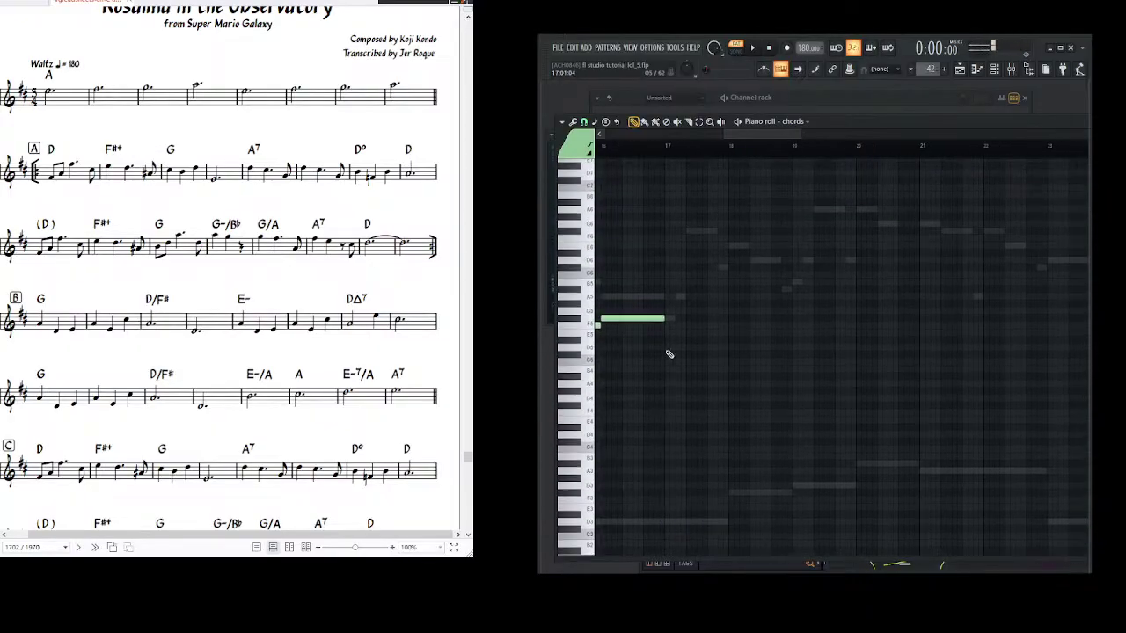
left_click(681, 318)
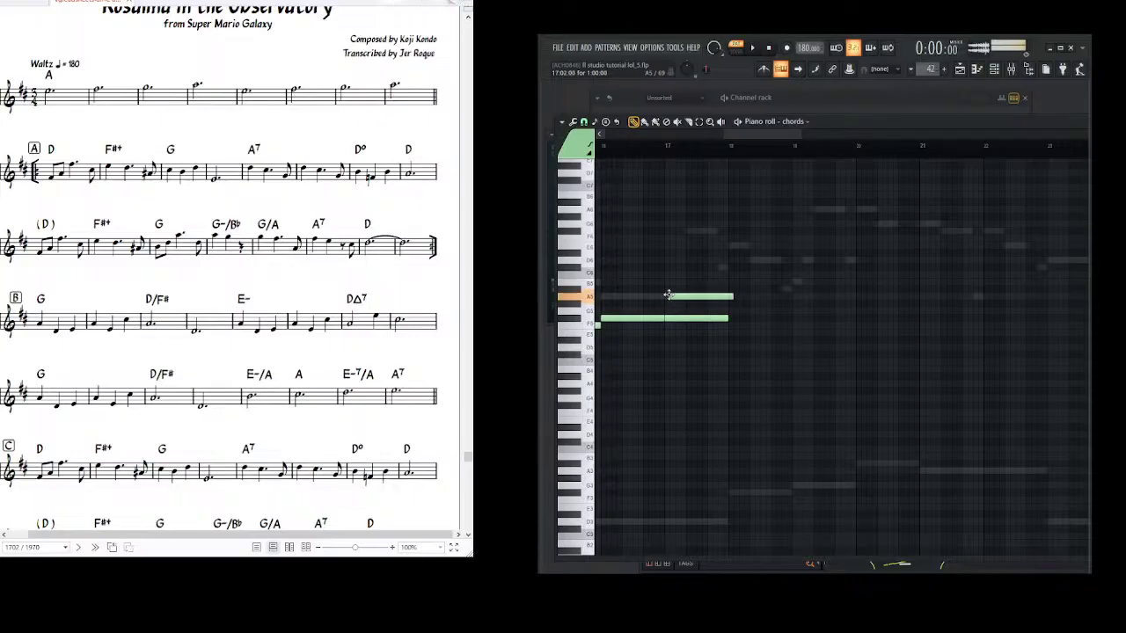
left_click_drag(688, 318, 694, 343)
- Audition the F#3 bass pitch twice with temporary notes in bar 18, deleting each one
left_click(687, 502)
right_click(702, 502)
left_click(680, 502)
right_click(695, 500)
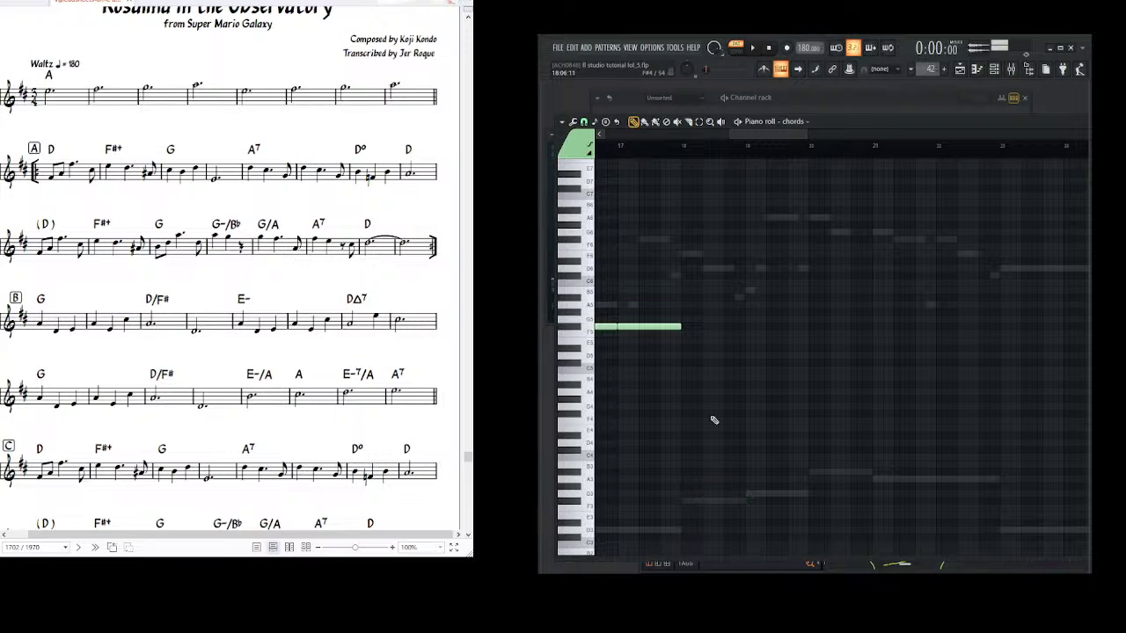
- Try F#5, A#5 and D6 in bar 18 for the F#+ chord, and delete the D6 and A#5
left_click_drag(693, 328, 680, 356)
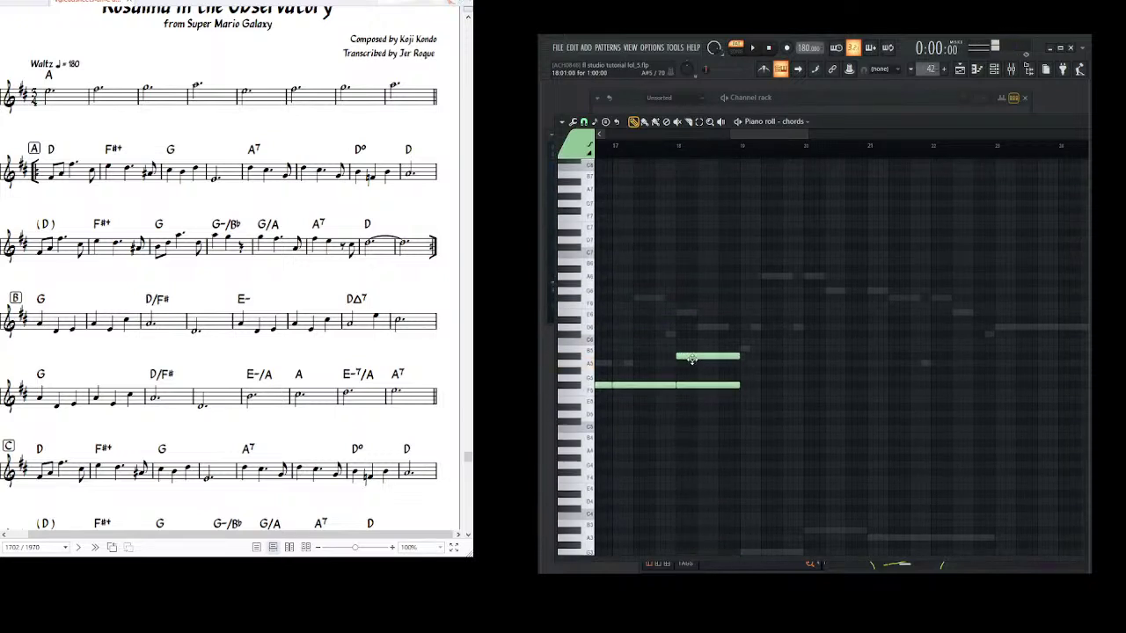
left_click(679, 327)
left_click(701, 327)
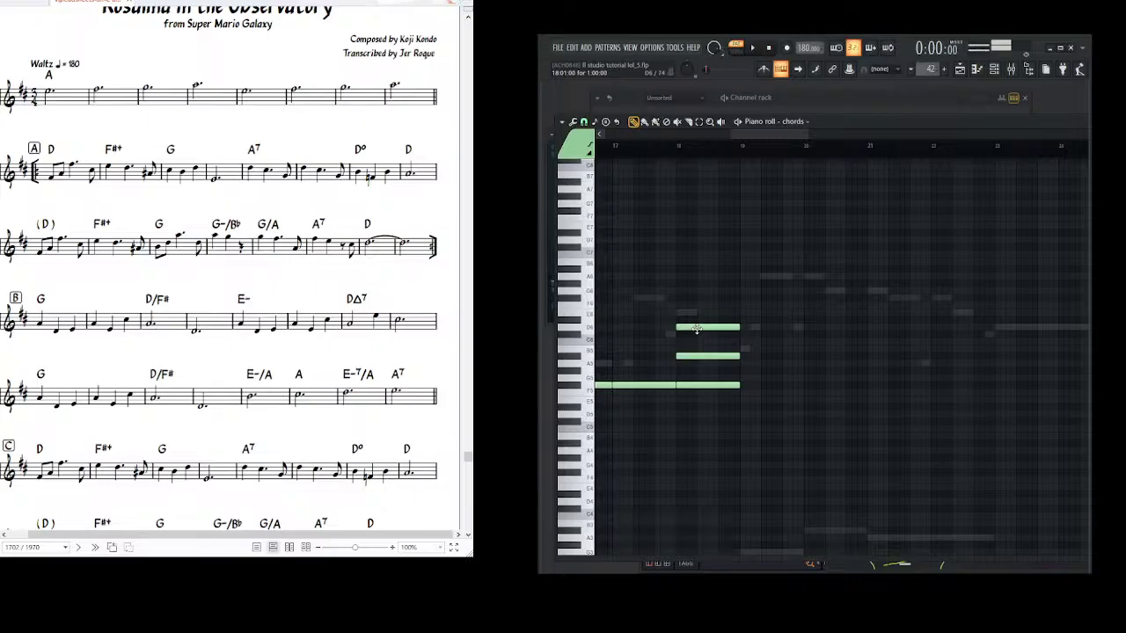
right_click(696, 329)
right_click(701, 357)
- Sound the F#5 in bar 18, and try the A#5 above it once more before deleting it
left_click(697, 383)
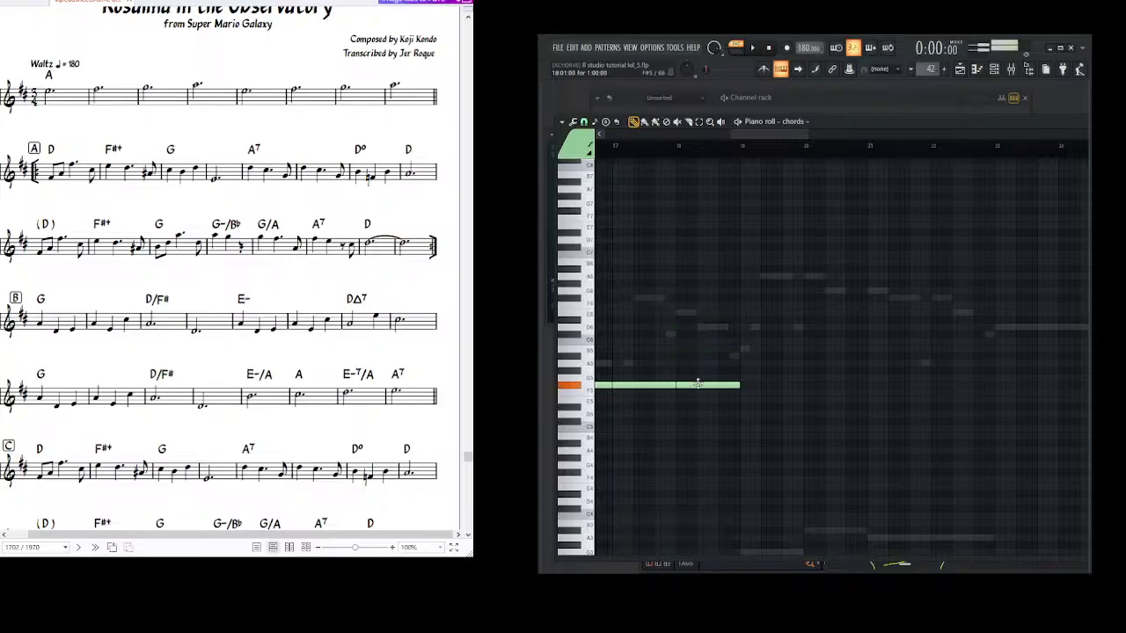
mouse_move(700, 385)
left_mouse_down()
mouse_move(699, 444)
mouse_move(700, 382)
left_mouse_up()
mouse_move(683, 318)
left_mouse_down()
mouse_move(677, 306)
mouse_move(681, 359)
left_mouse_up()
right_click(695, 358)
- Preview the chord notes from bar 15 through bar 17 with the Playback tool, and return to the Draw tool
scroll(689, 352, "down", 3)
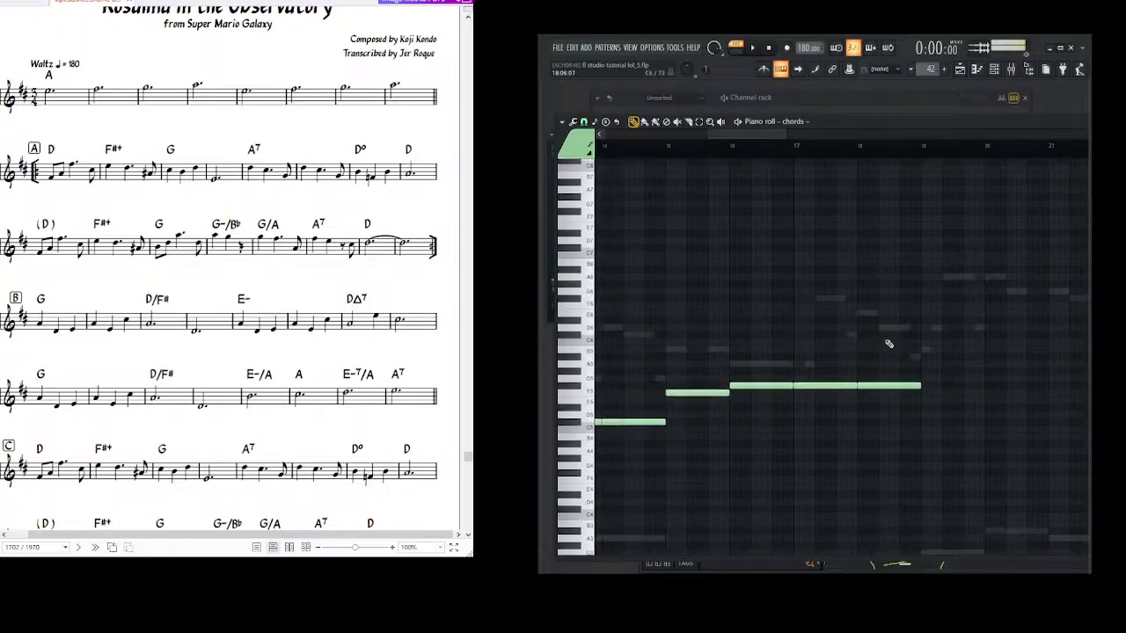
left_click_drag(721, 304, 860, 289)
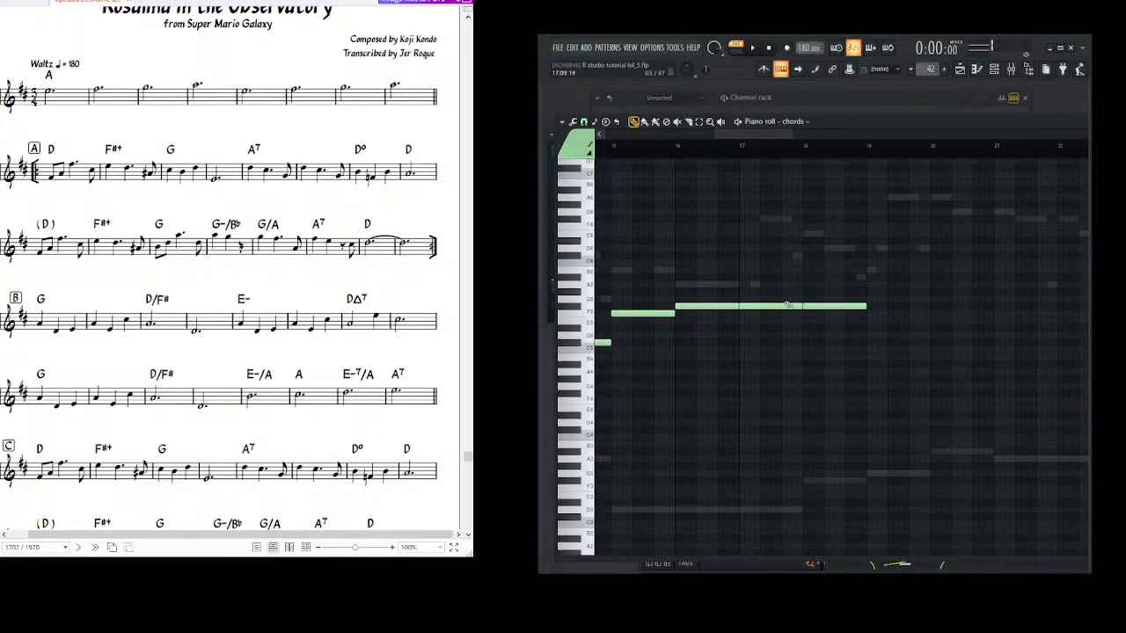
left_click(818, 305)
left_click(722, 122)
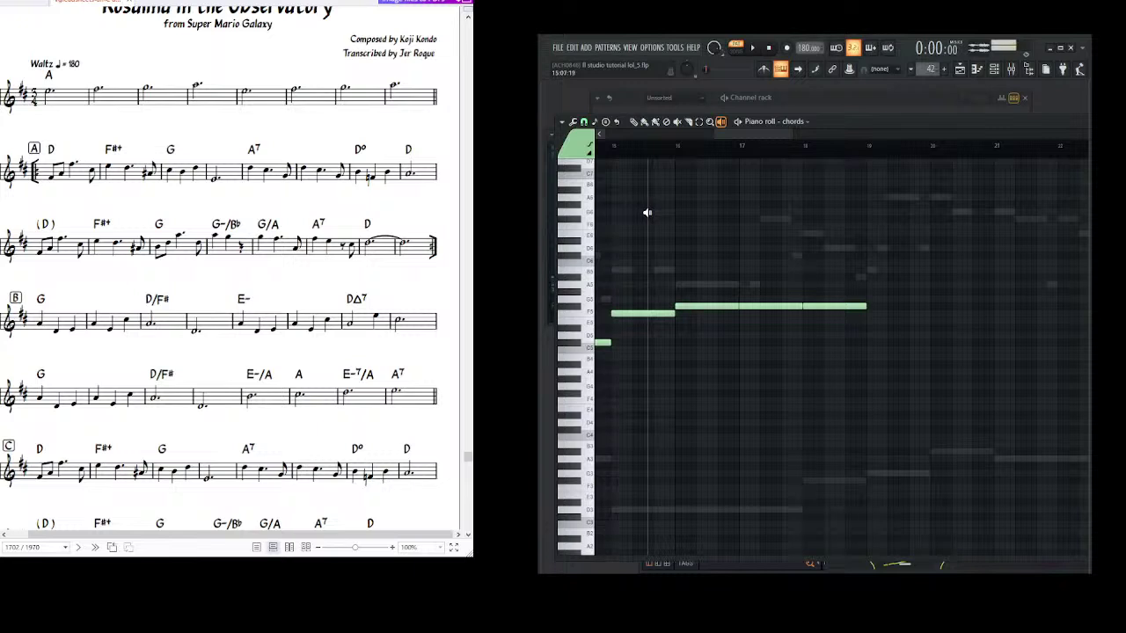
left_click_drag(647, 213, 783, 217)
left_click(639, 122)
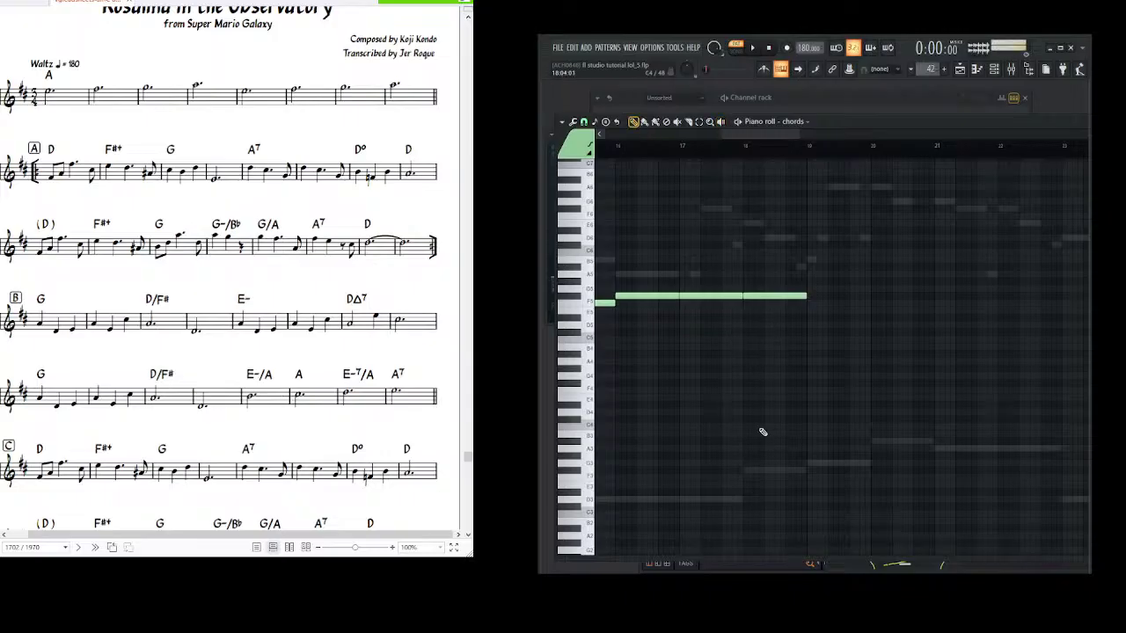
- Audition a temporary F#3 in bar 18, and replace the bar's F#5 with a one-bar A#4
left_click(747, 470)
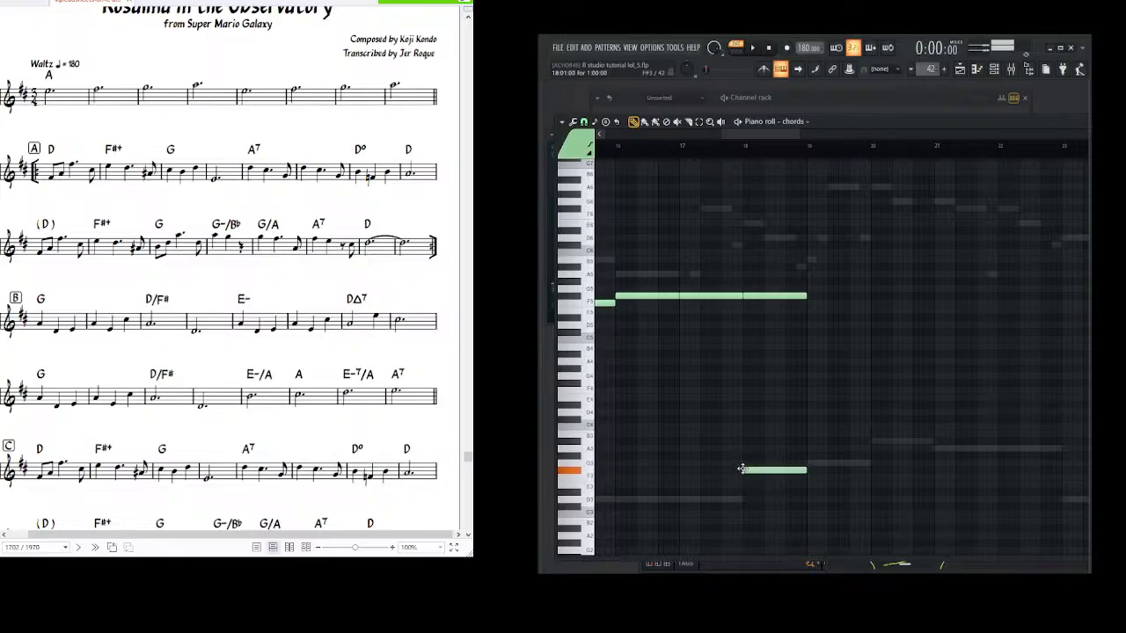
right_click(771, 471)
left_click_drag(758, 293, 712, 331)
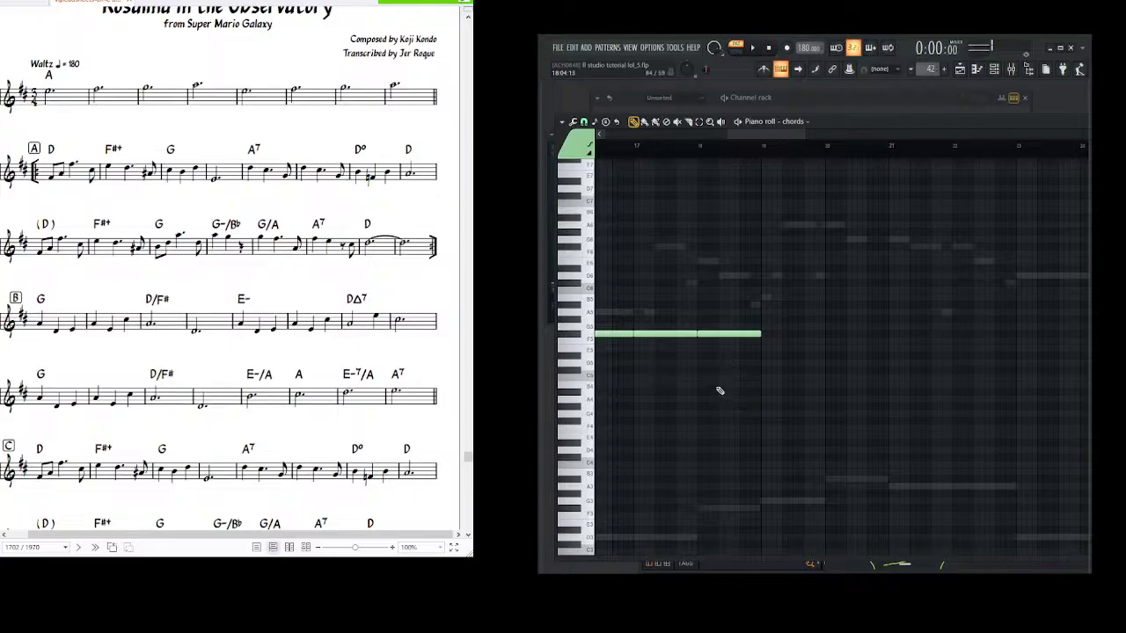
right_click(720, 336)
left_click(712, 397)
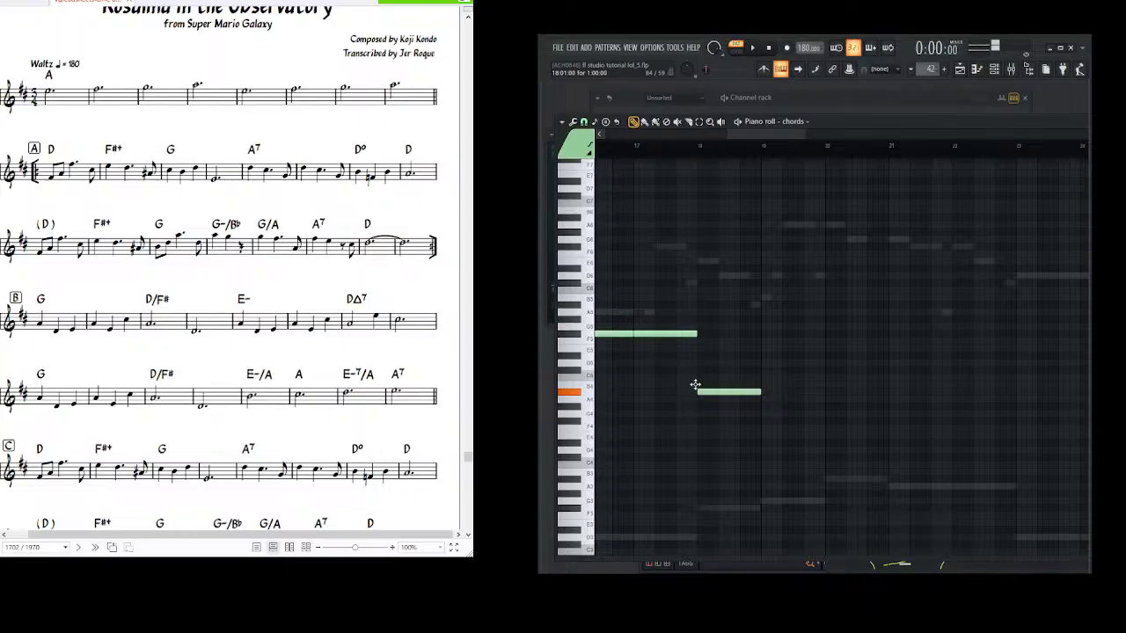
- Lower the bar 17 note an octave to F#4, preview with the Playback tool, and return to the Draw tool
left_click(675, 336)
left_click_drag(677, 336, 724, 415)
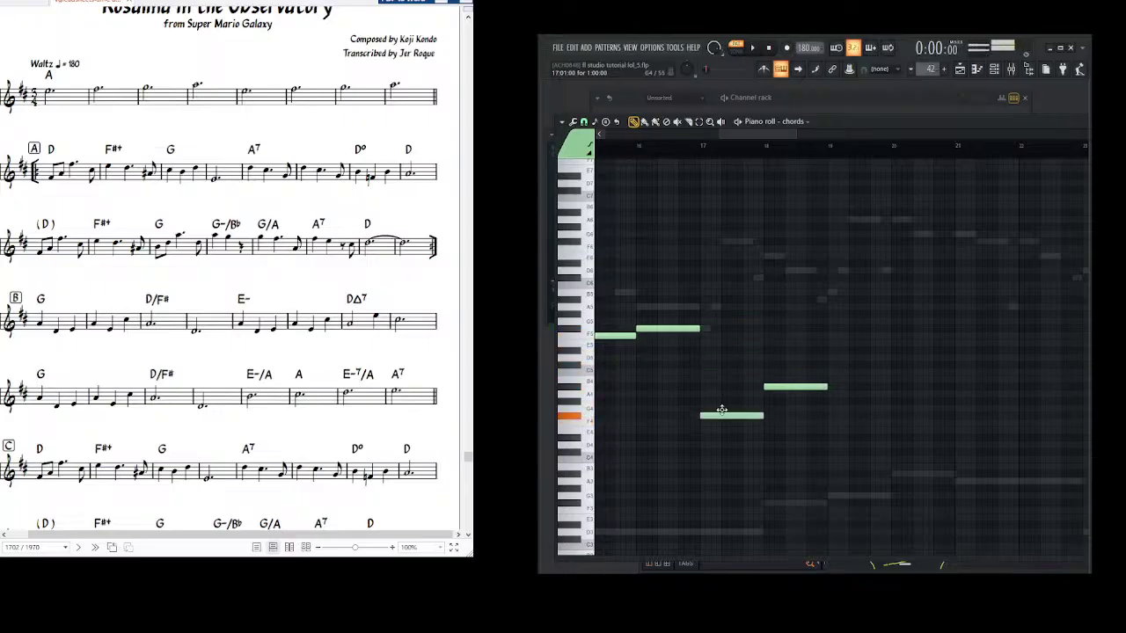
key("y")
mouse_move(621, 228)
left_mouse_down()
mouse_move(795, 234)
mouse_move(850, 300)
mouse_move(727, 277)
mouse_move(661, 209)
left_mouse_up()
key("p")
- Audition the G3 bass pitch twice with temporary notes in bar 19, deleting each one
left_click(661, 449)
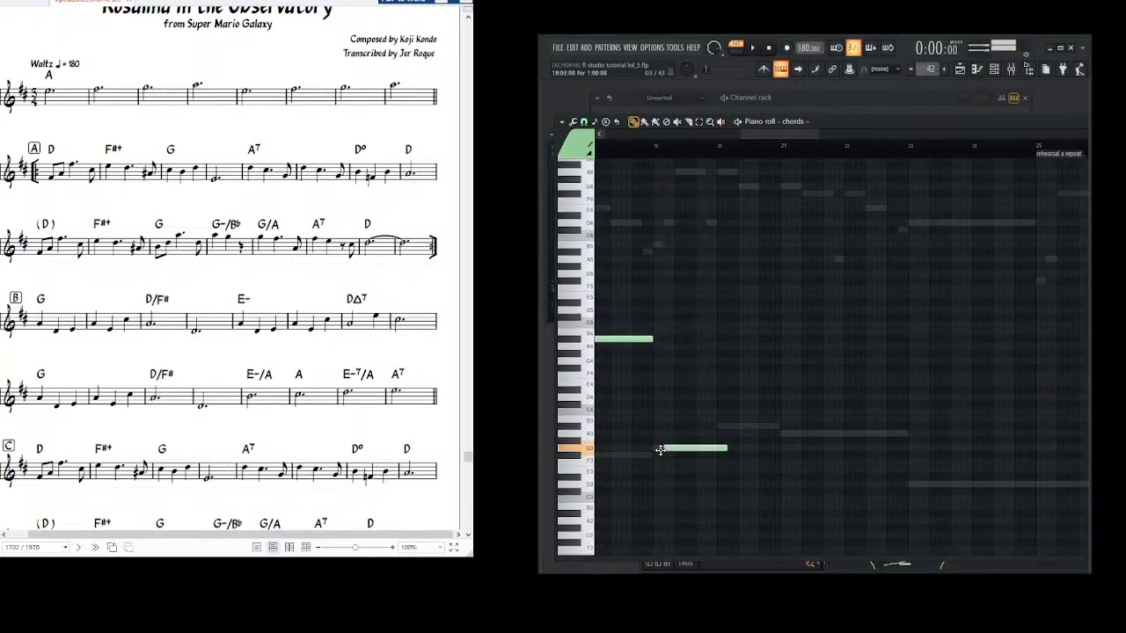
right_click(674, 449)
left_click(677, 447)
right_click(665, 451)
- Audition the B5 melody pitch with temporary notes in bar 19, and place a one-bar B4 for the G chord
left_click(661, 246)
right_click(674, 243)
scroll(666, 266, "up", 1)
left_click(658, 246)
right_click(660, 248)
scroll(672, 281, "up", 1)
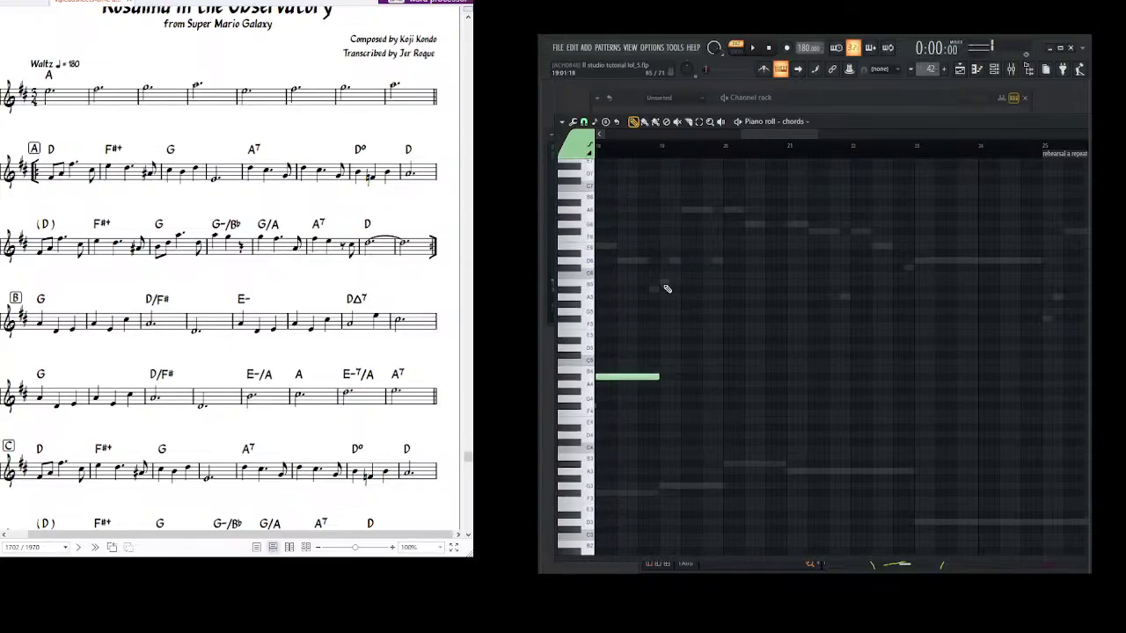
left_click(669, 370)
left_click_drag(734, 375, 701, 330)
- Audition the A#3 bass pitch with a temporary note in bar 20, and delete it
scroll(713, 339, "right", 1)
scroll(722, 359, "up", 2)
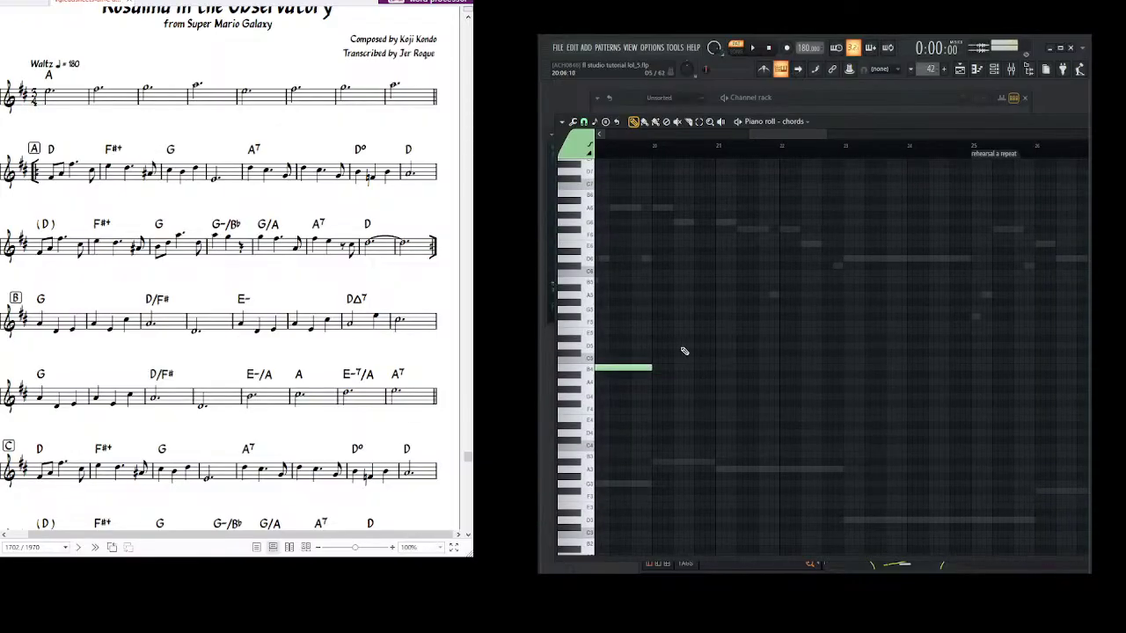
scroll(681, 410, "down", 2)
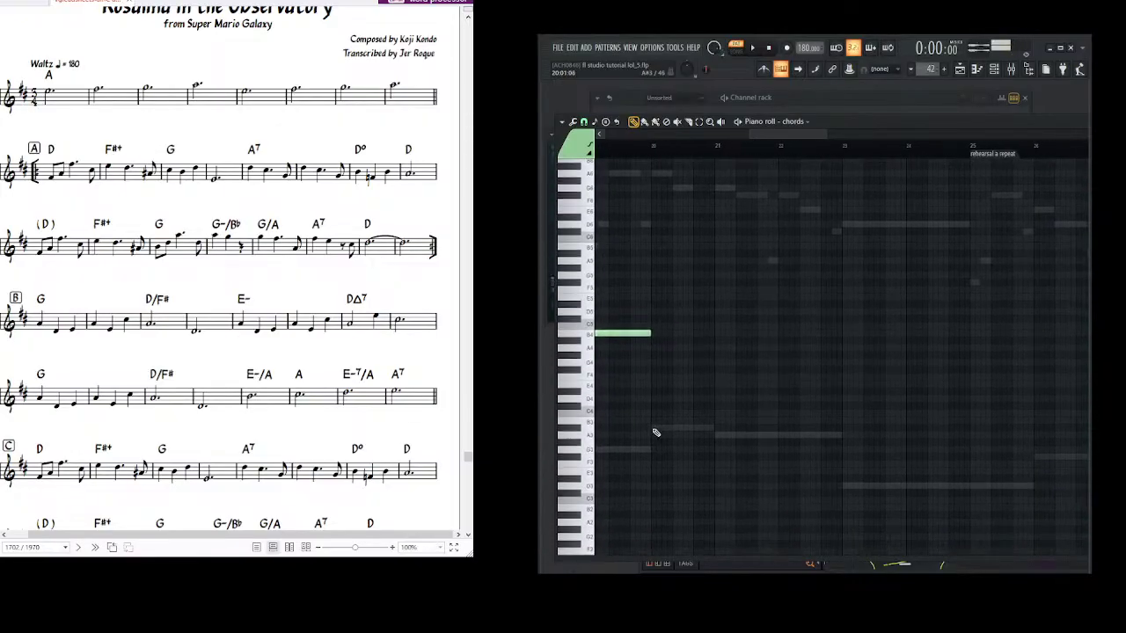
left_click(652, 428)
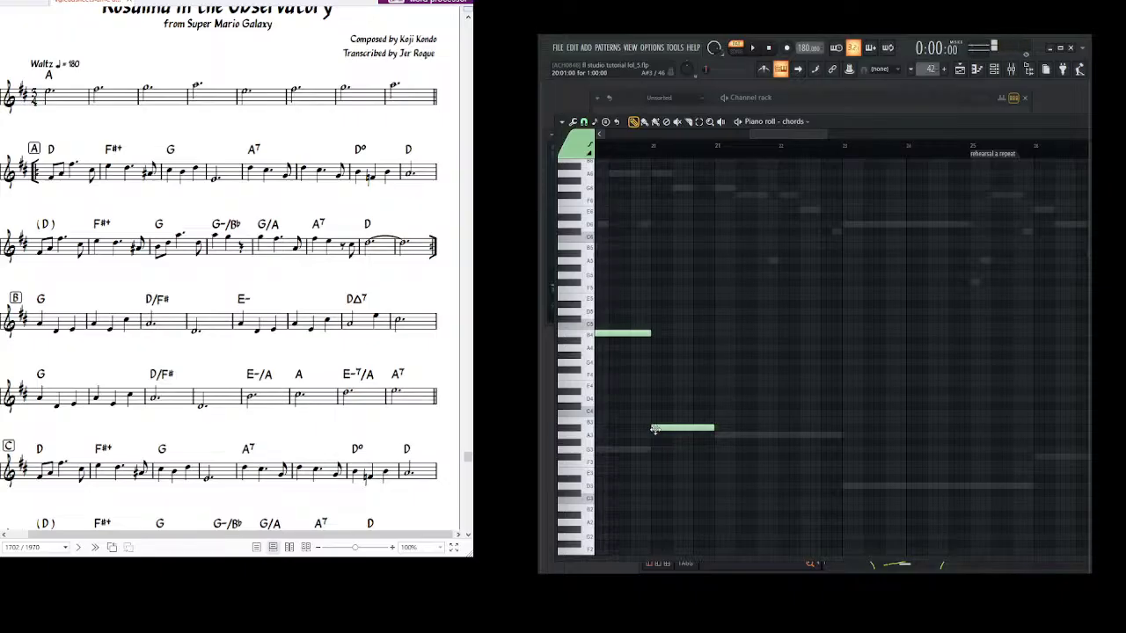
left_click(652, 428)
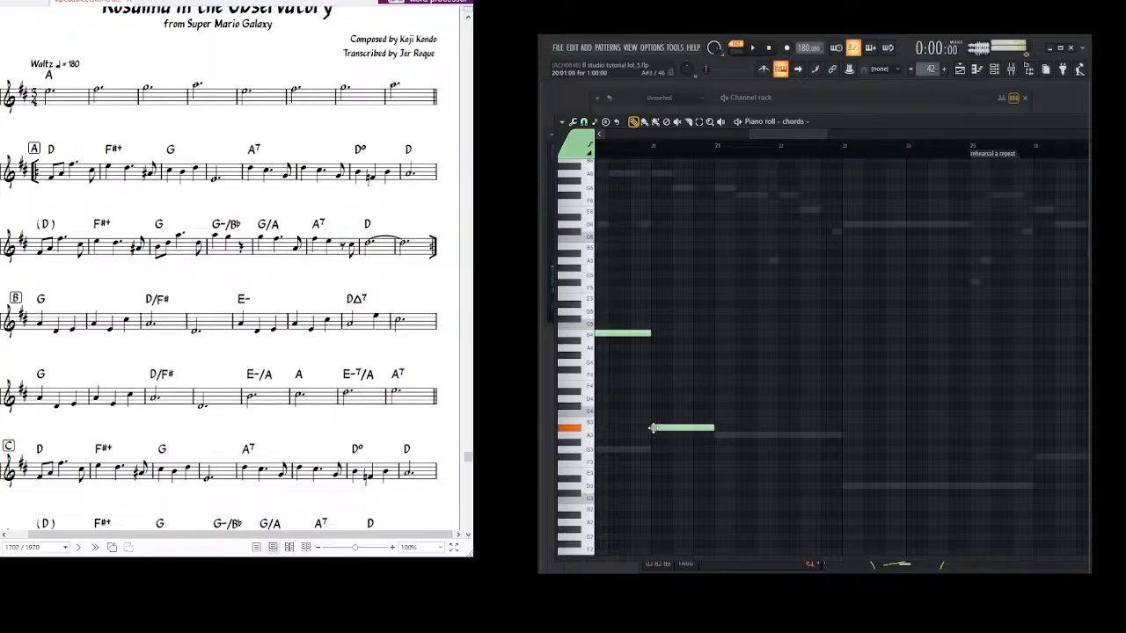
right_click(652, 428)
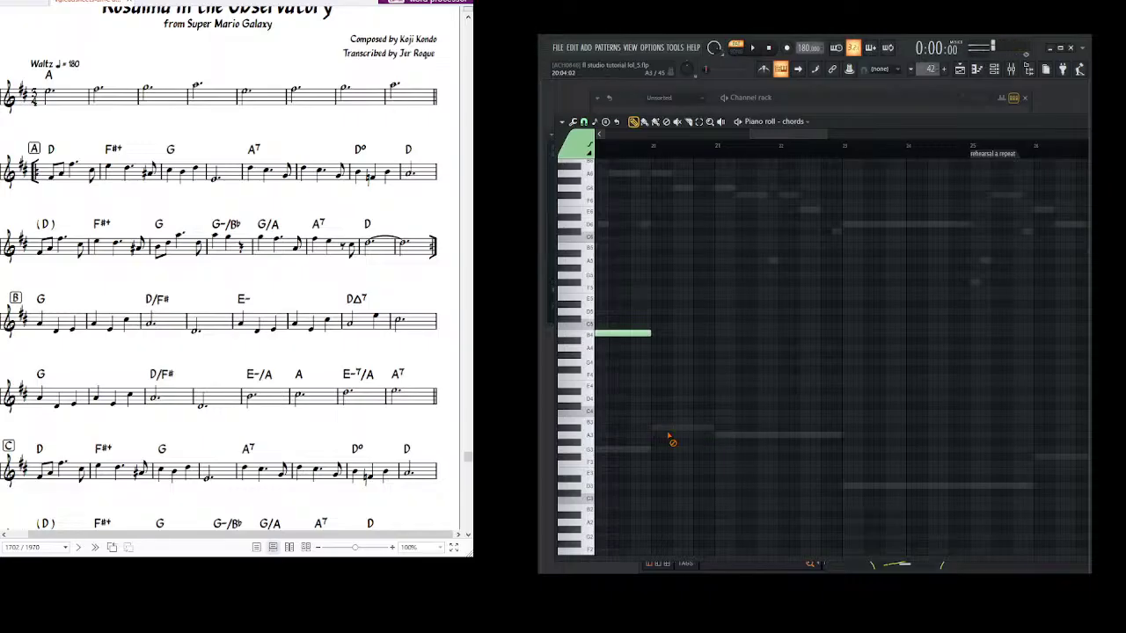
- Try the A6 melody pitch in bar 20, delete it, and place a one-bar D5 for the G-/Bb chord
scroll(670, 263, "up", 2)
mouse_move(655, 211)
left_mouse_down()
mouse_move(650, 236)
mouse_move(659, 218)
left_mouse_up()
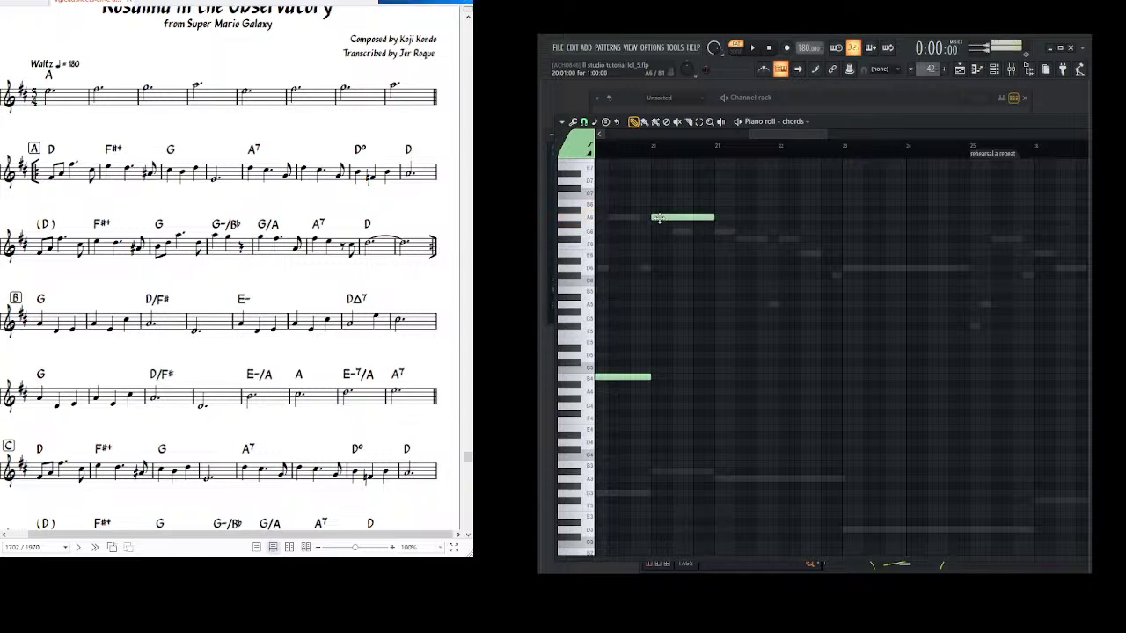
right_click(659, 219)
left_click(656, 357)
left_click_drag(684, 347, 711, 295)
- Preview the change from bar 19 to bar 20 repeatedly with the Playback tool, and return to the Draw tool
left_click(721, 122)
left_click_drag(633, 243, 720, 240)
left_click_drag(790, 242, 765, 245)
left_click_drag(621, 271, 724, 275)
left_click_drag(706, 287, 666, 294)
left_click(634, 123)
- Audition the A3 bass pitch with a temporary note at the start of bar 21, and delete it
scroll(710, 278, "right", 1)
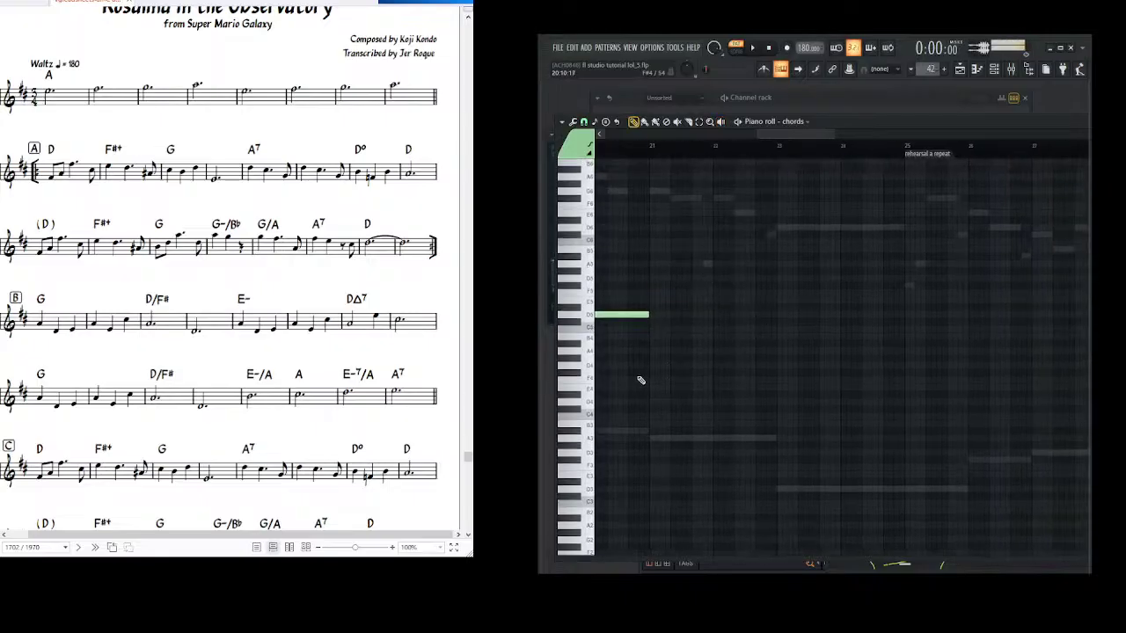
scroll(669, 404, "left", 1)
scroll(668, 405, "up", 1)
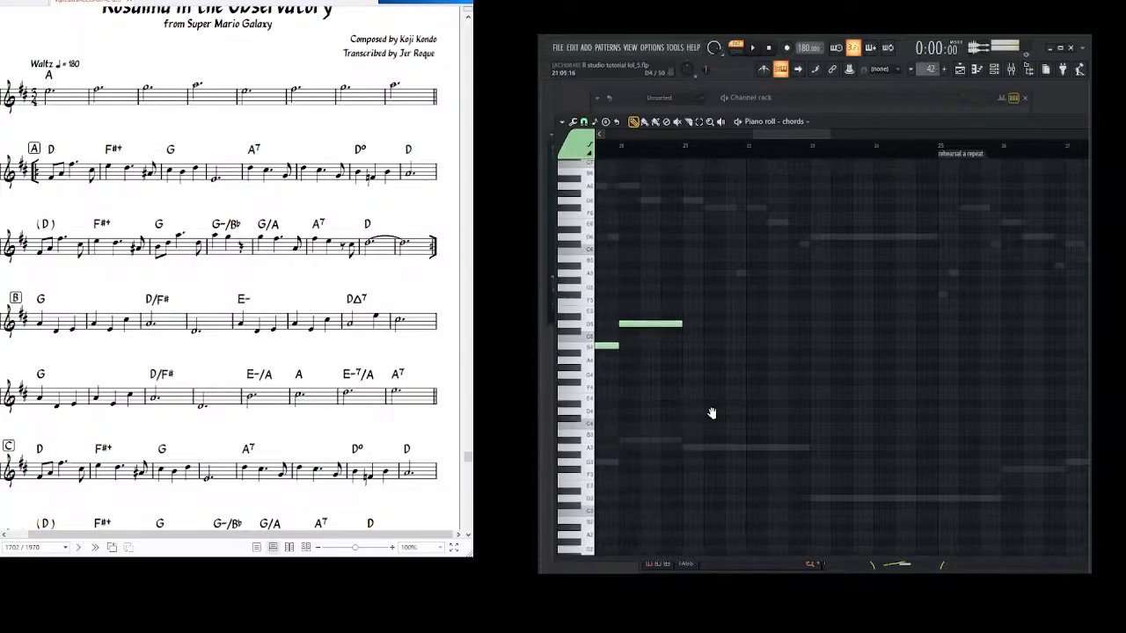
scroll(678, 404, "right", 1)
scroll(678, 404, "up", 1)
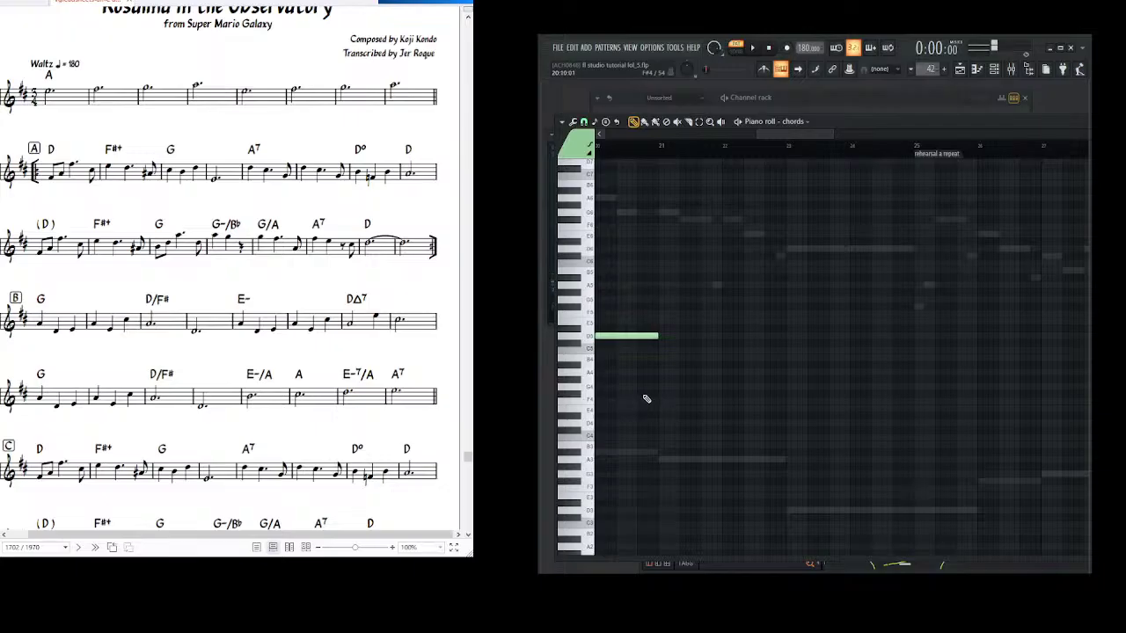
left_click_drag(661, 471, 664, 458)
right_click(670, 460)
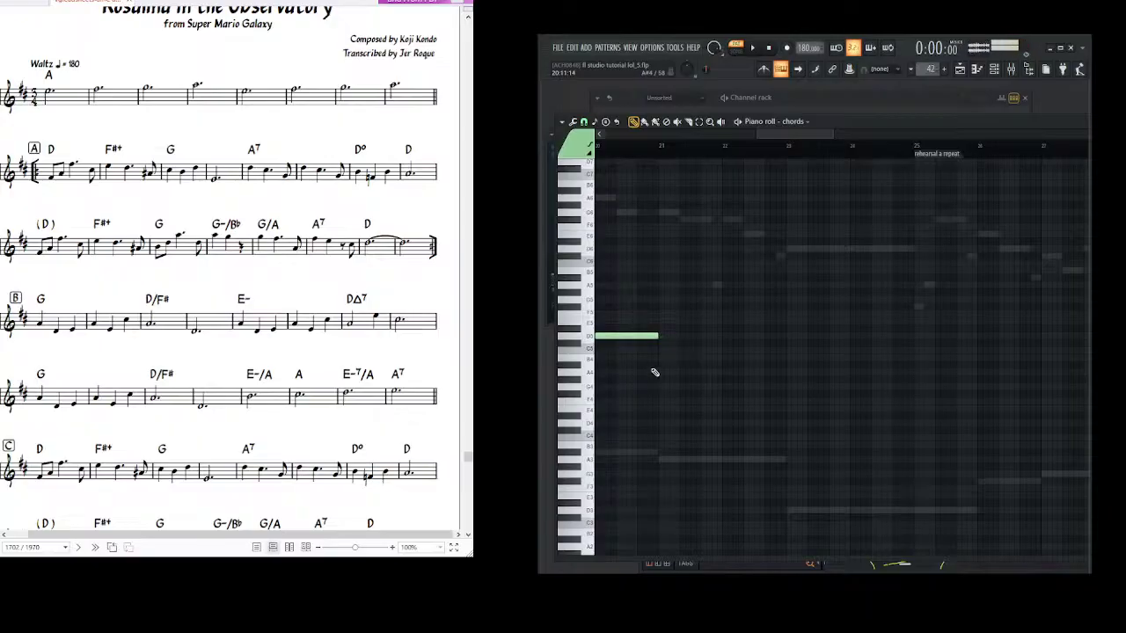
- Try a one-bar C#5 with a G5 above it in bar 21 for the G/A chord
left_click(659, 344)
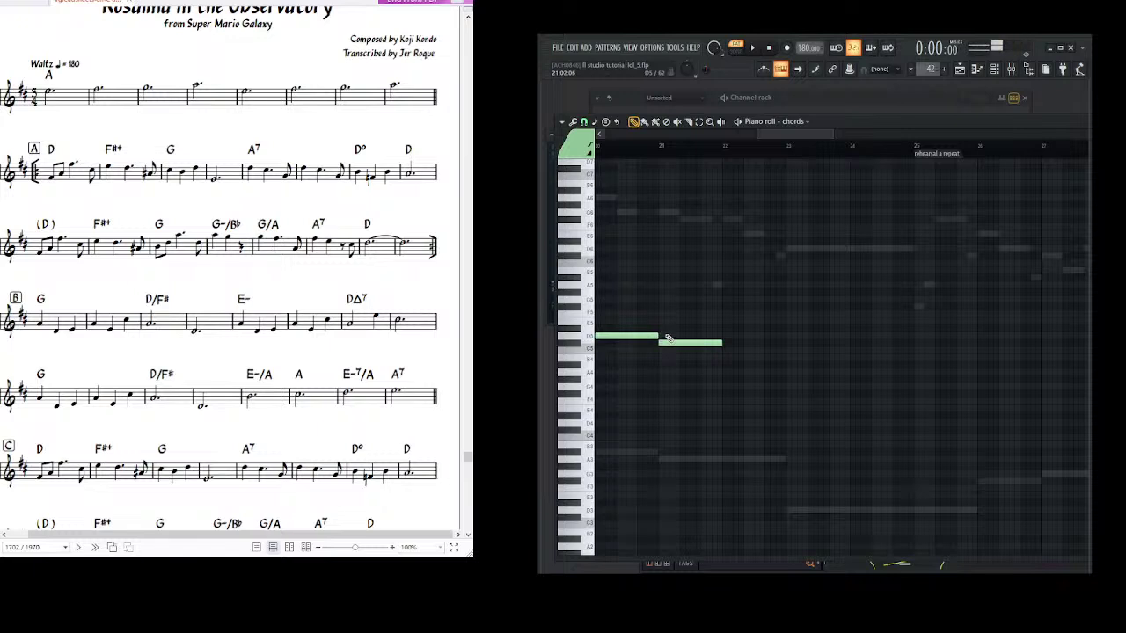
left_click(661, 302)
left_click_drag(667, 305, 720, 331)
left_click(732, 366)
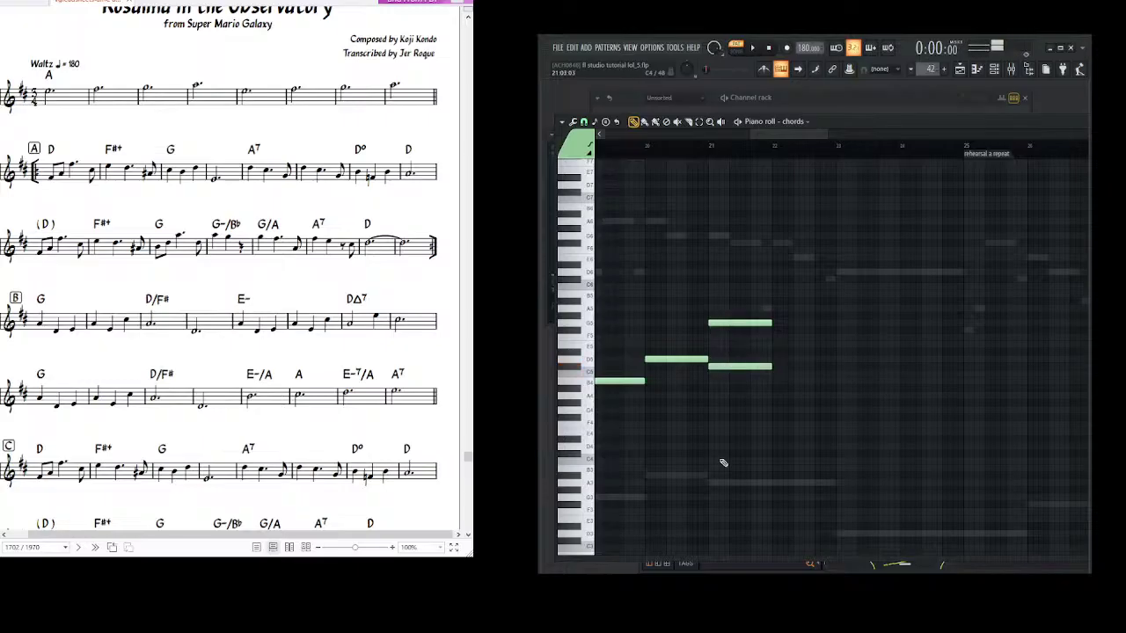
- Audition the G6 and A5 melody pitches around bar 21 with temporary notes, and delete them along with the G5
left_click(713, 235)
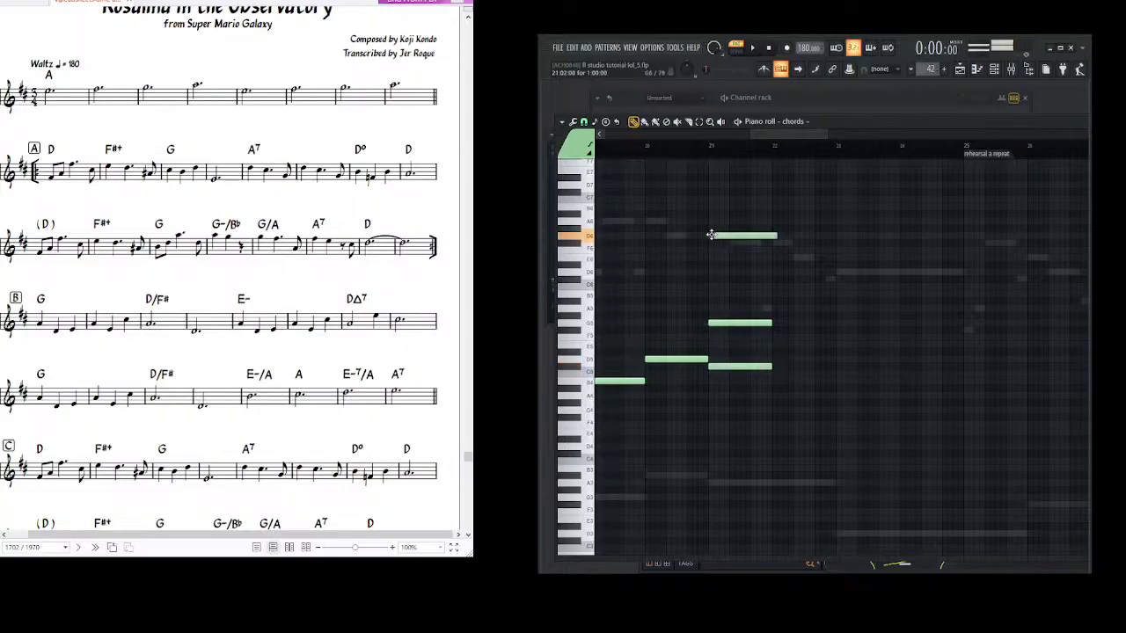
left_click_drag(710, 235, 705, 243)
right_click(708, 243)
left_click(756, 308)
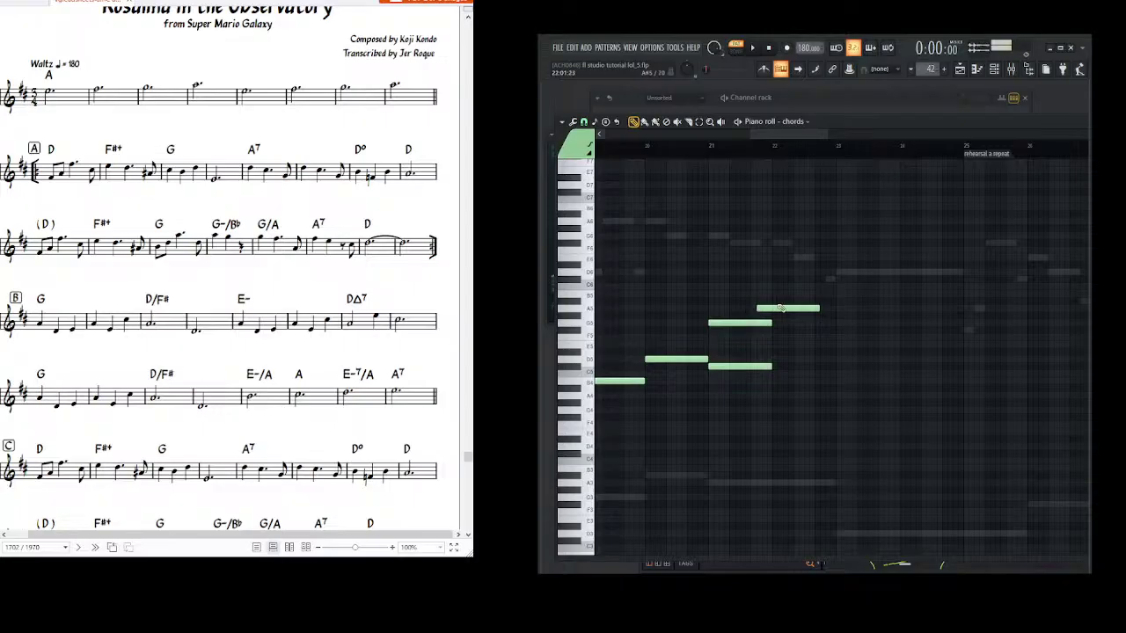
right_click(780, 310)
right_click(757, 323)
- Preview the change from bar 20 to bar 21 with the Playback tool, and return to the Draw tool
key("y")
left_click_drag(696, 241, 794, 261)
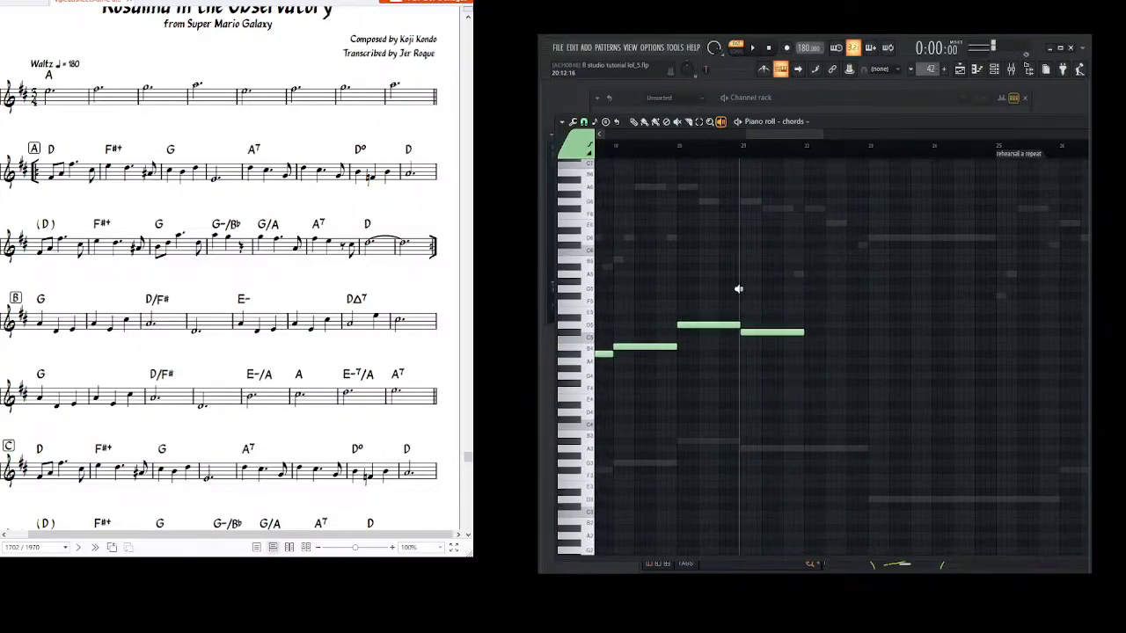
left_click_drag(714, 303, 695, 320)
left_click(749, 329)
left_click(748, 330)
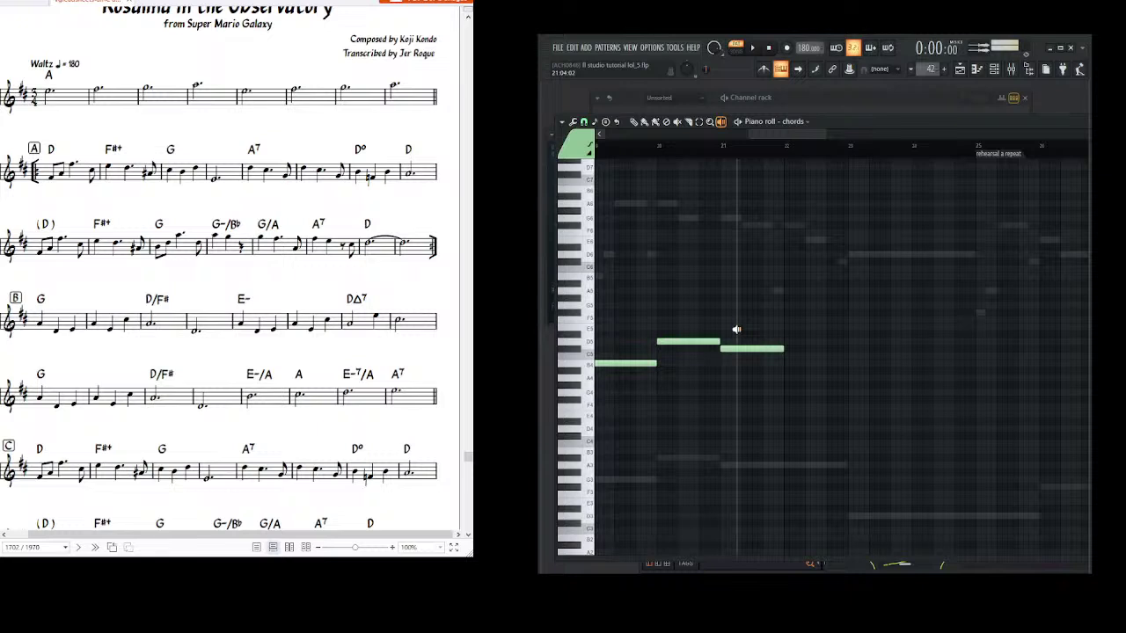
left_click_drag(739, 313, 725, 319)
left_click(636, 122)
- Try stacked G5, A5, B5 and D6 notes in bar 21 in place of the C#5, and preview them with the Playback tool
left_click_drag(779, 357, 763, 377)
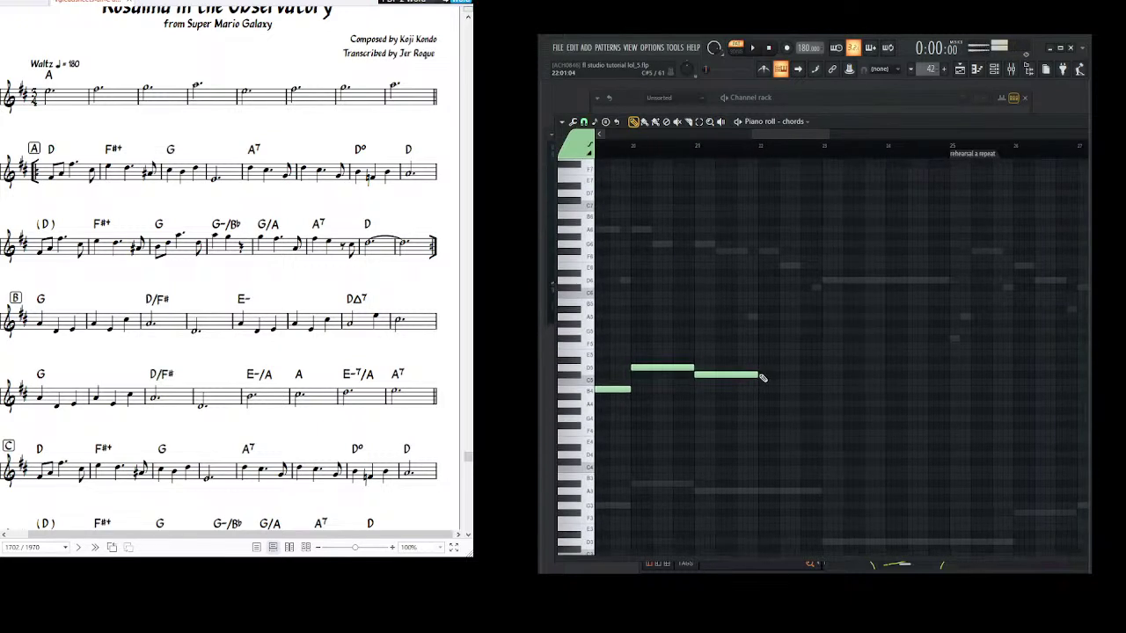
left_click(699, 331)
left_click(691, 302)
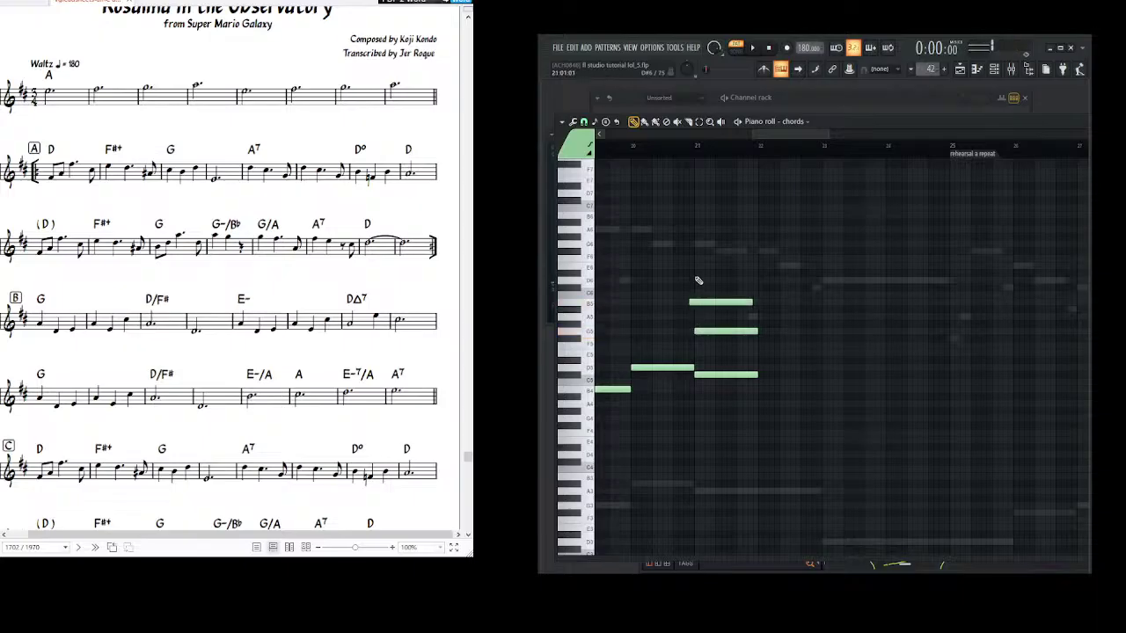
left_click(696, 280)
left_click_drag(698, 310, 713, 300)
left_click(705, 309)
right_click(717, 302)
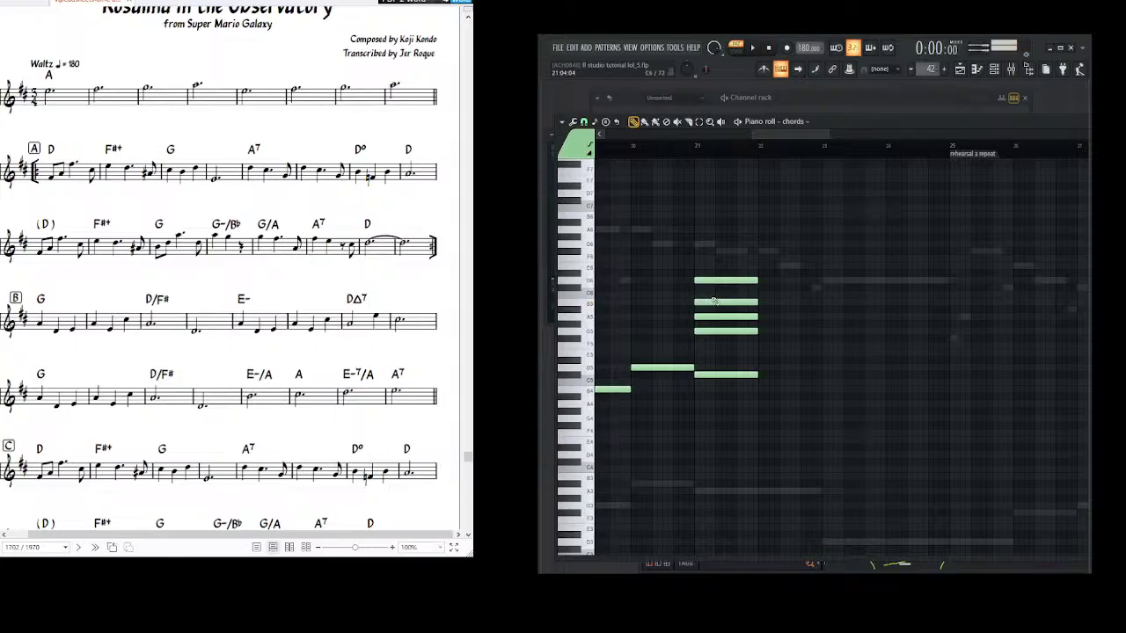
right_click(718, 375)
left_click(720, 122)
mouse_move(681, 209)
left_mouse_down()
mouse_move(671, 209)
mouse_move(777, 214)
mouse_move(809, 231)
left_mouse_up()
left_click(633, 121)
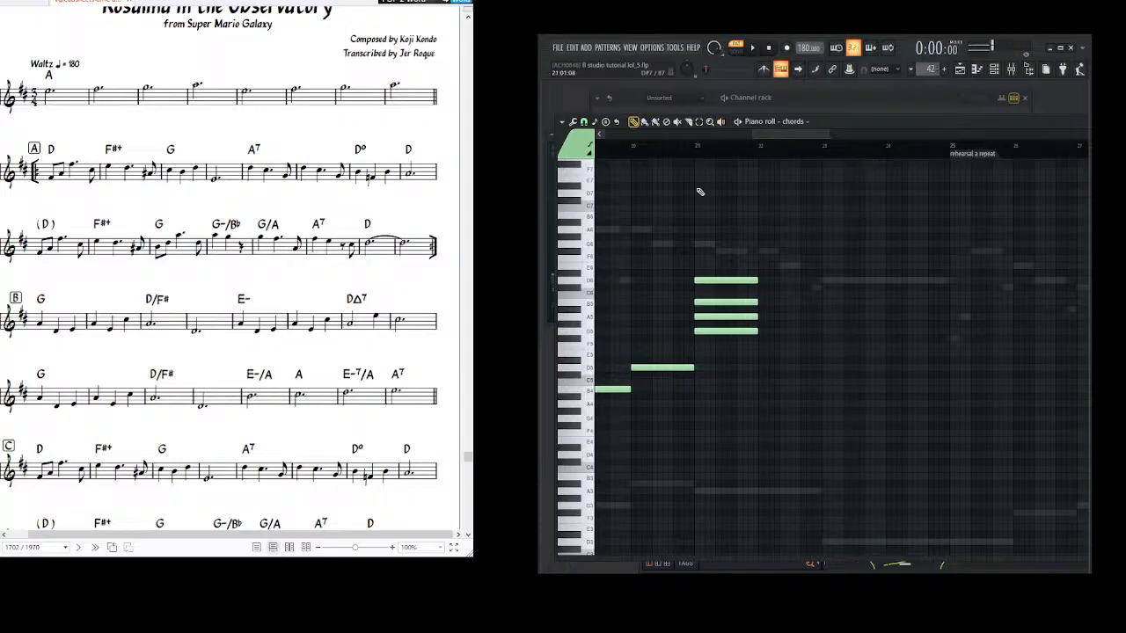
- Replace the stacked notes in bar 21 with a single one-bar G5, and preview the change from bar 20
right_click(723, 280)
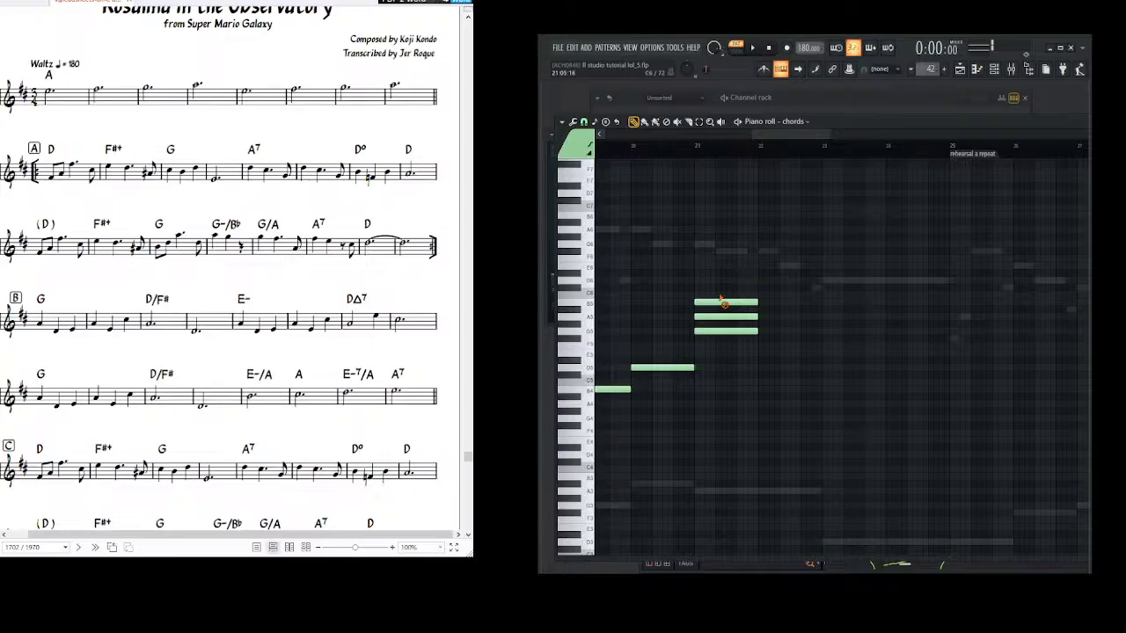
right_click(723, 303)
right_click(722, 317)
right_click(721, 331)
left_click(704, 331)
left_click(721, 121)
left_click_drag(635, 234, 766, 232)
left_click(633, 121)
- Audition the bass pitches leading into bar 22 with temporary notes, and delete them
left_click(684, 484)
right_click(737, 484)
scroll(730, 427, "right", 2)
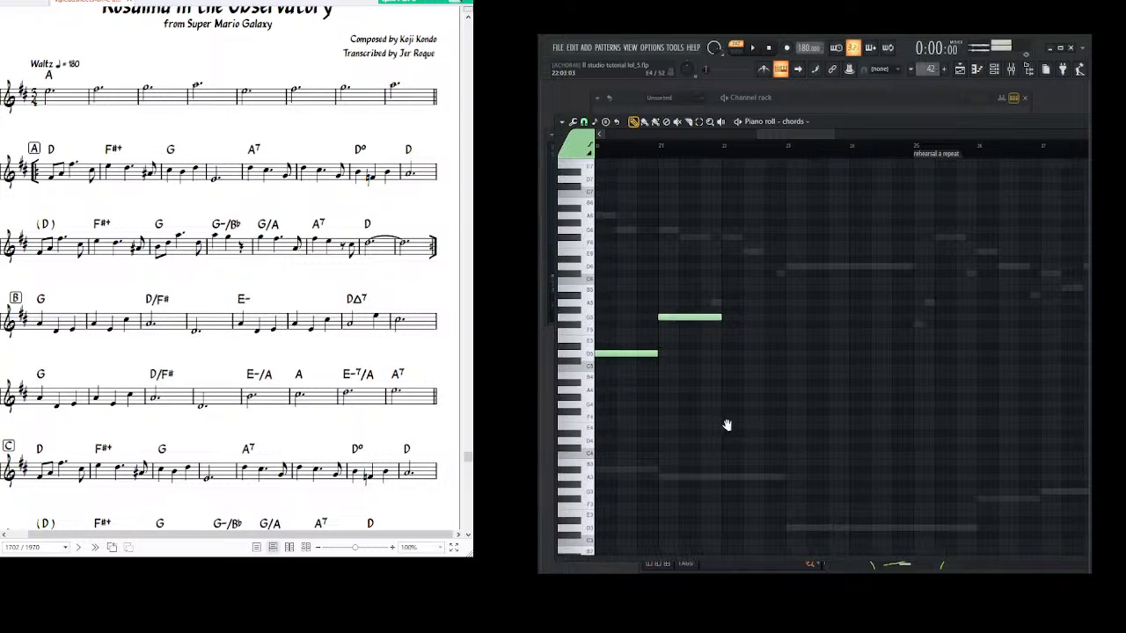
left_click(713, 478)
right_click(729, 478)
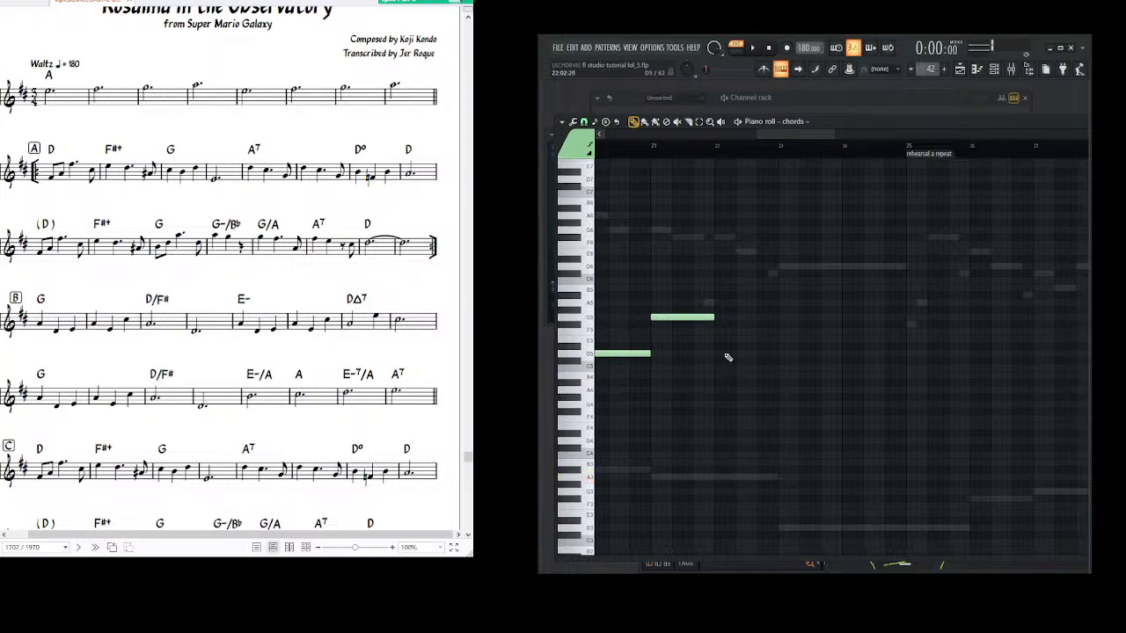
- Place a one-bar C#5 in bar 22 for the A7 chord, and audition the melody pitch above it with a temporary note
left_click(715, 359)
left_click_drag(718, 236, 726, 271)
right_click(739, 266)
- Preview the change from bar 21 to bar 22 with the Playback tool
left_click(721, 121)
left_click_drag(640, 211, 772, 211)
left_click_drag(764, 250, 706, 232)
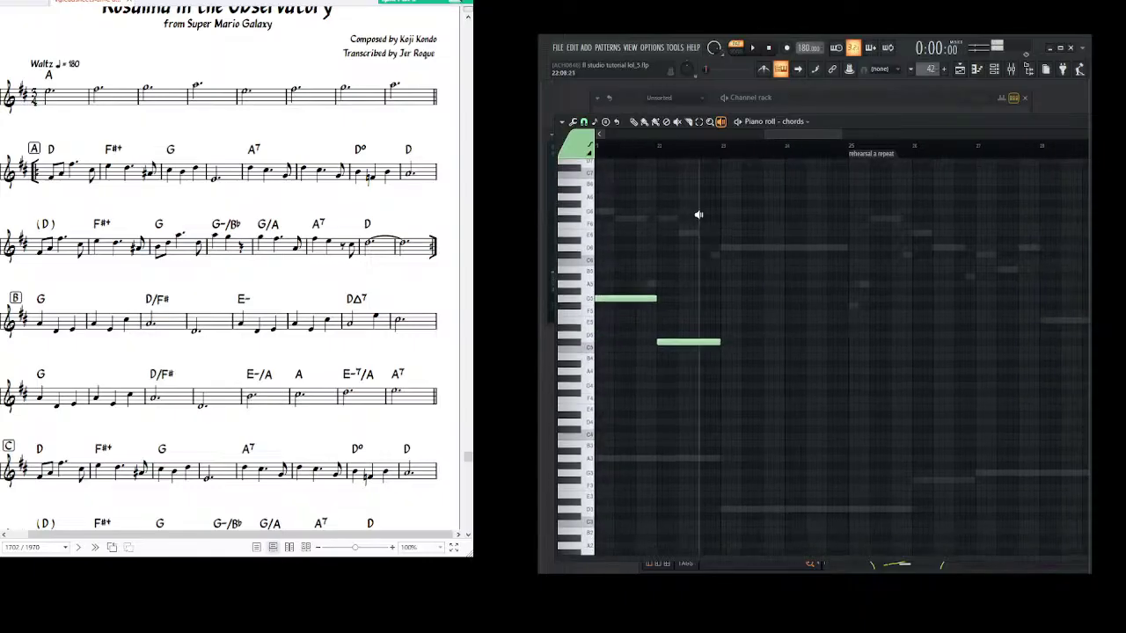
- Place a one-bar D5 at bar 23 for the D chord, and audition the D6 melody pitch with temporary notes
left_click(725, 333)
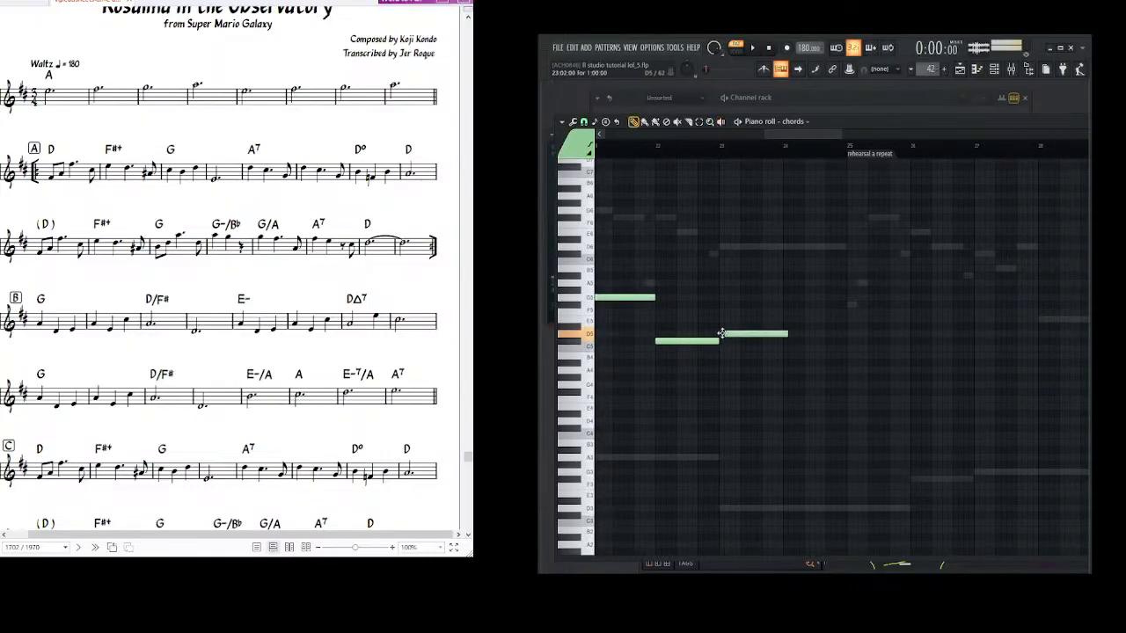
left_click(718, 248)
right_click(755, 245)
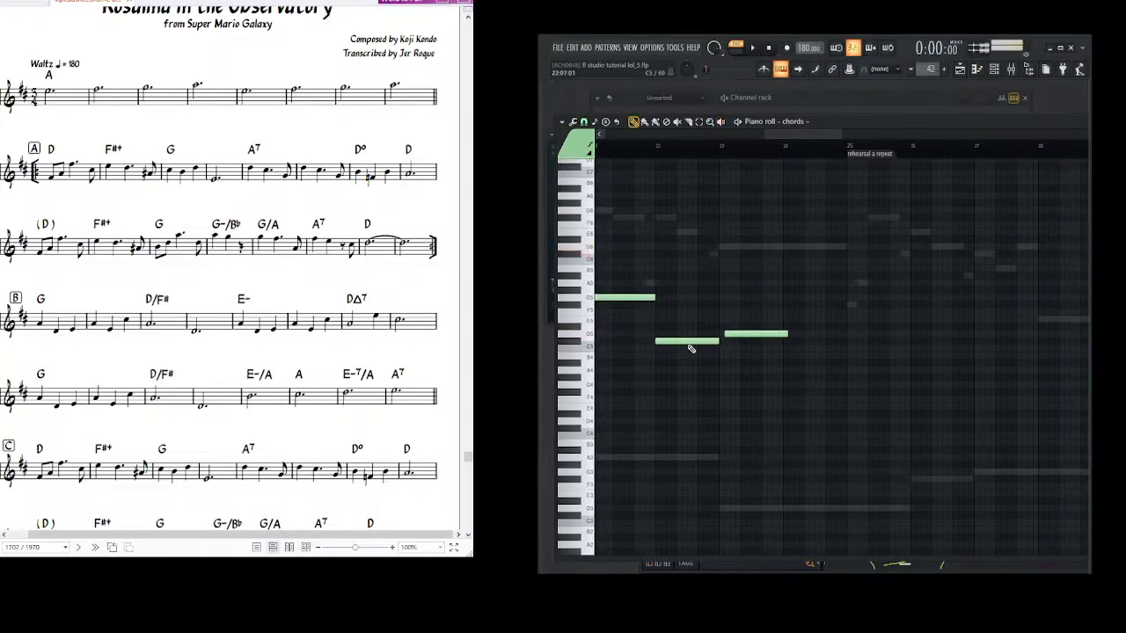
left_click_drag(717, 256, 720, 245)
right_click(720, 247)
- Shift the D5 toward the start of bar 23, and audition the D3 bass and the melody pitch with temporary notes
scroll(695, 324, "right", 1)
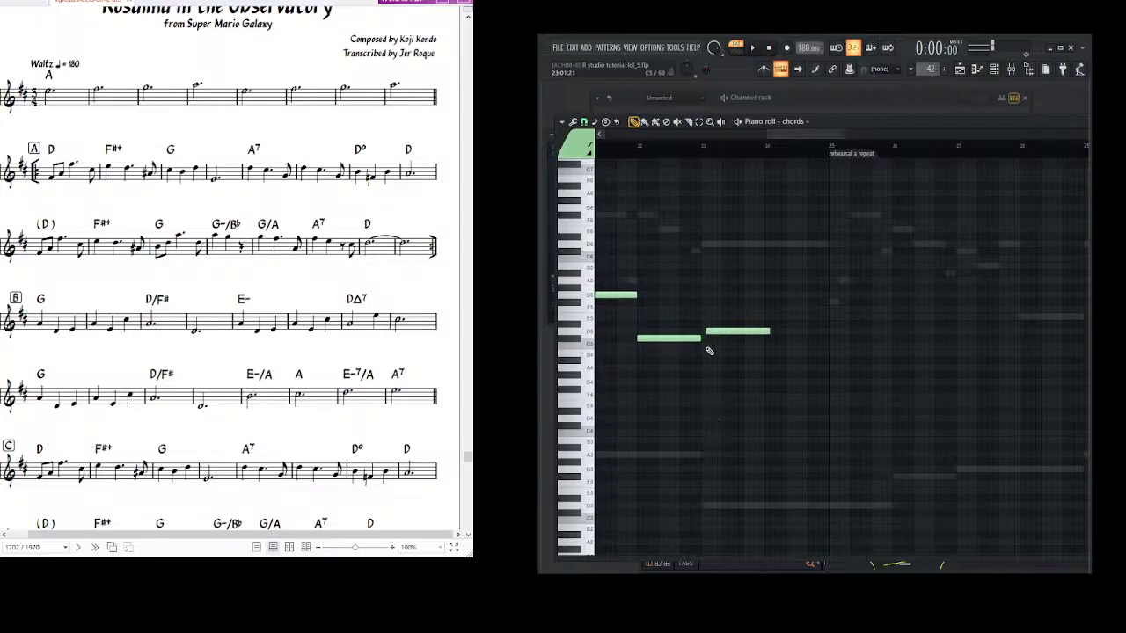
left_click_drag(717, 334, 708, 333)
left_click(706, 506)
right_click(706, 506)
left_click(732, 248)
right_click(730, 248)
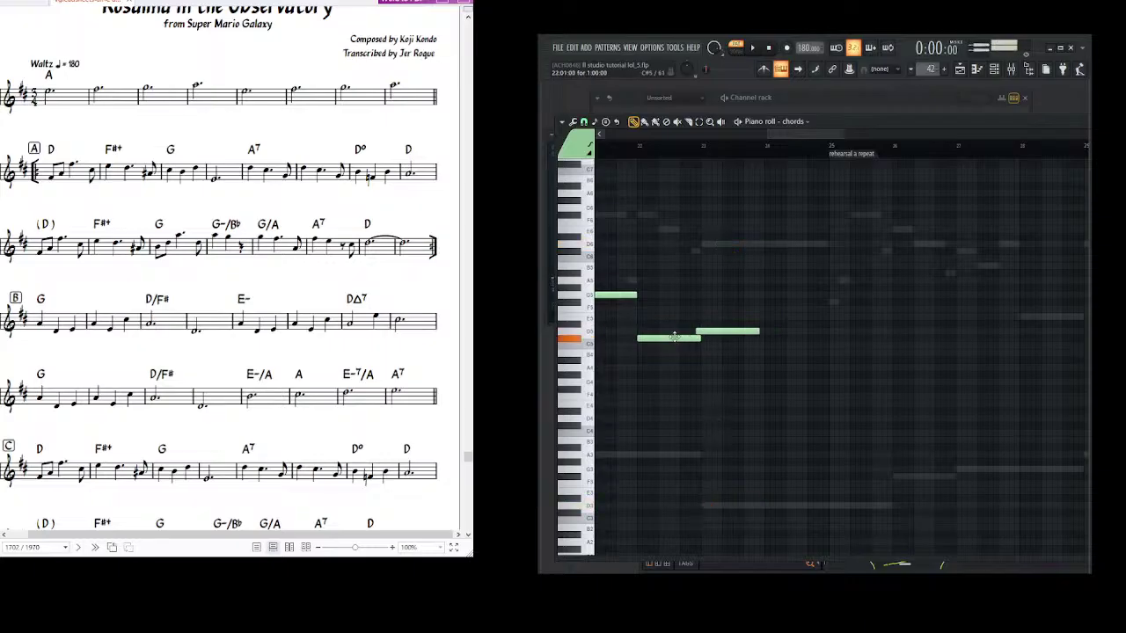
- Raise the bar 22 note to G5 and the bar 23 note to F#5, aligning the latter with the start of its bar
scroll(689, 304, "left", 3)
scroll(690, 303, "up", 1)
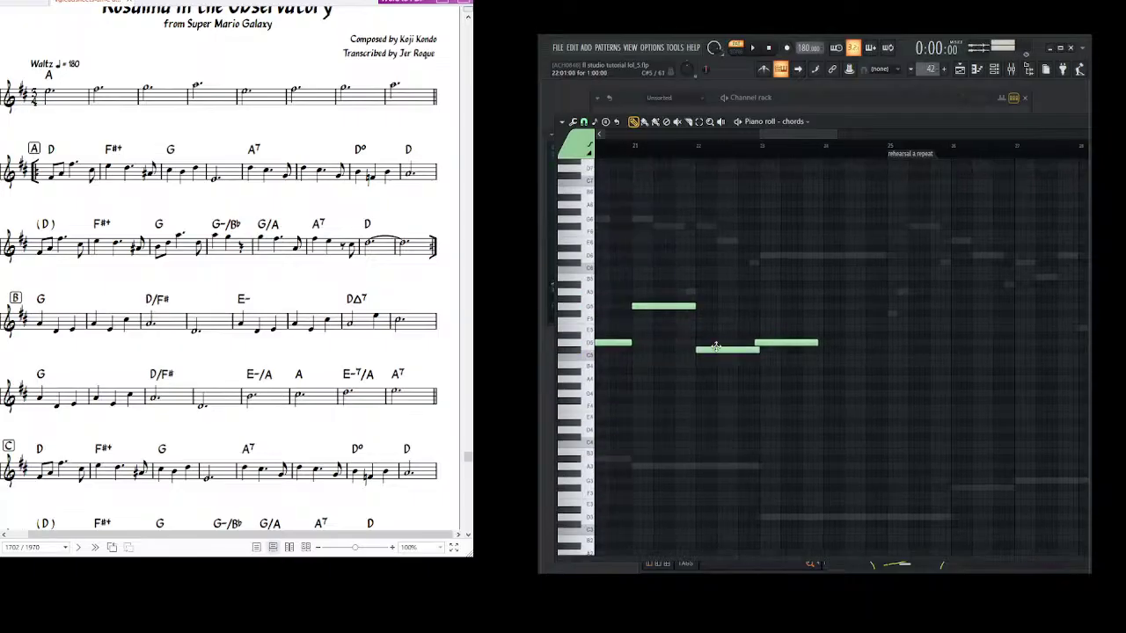
left_click_drag(716, 347, 716, 299)
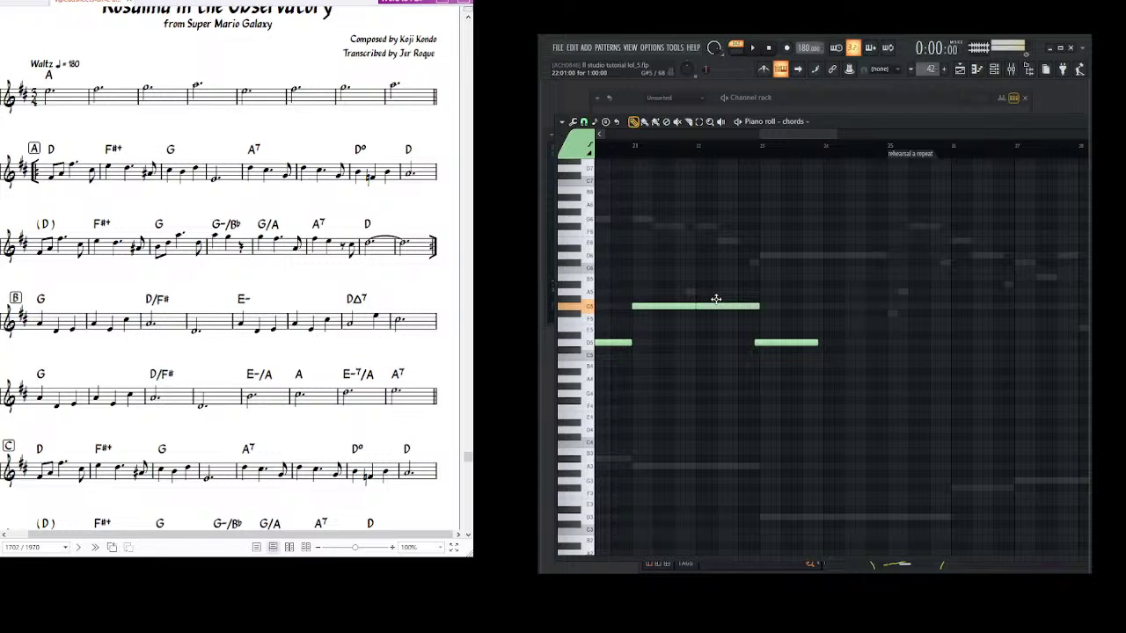
left_click_drag(779, 343, 782, 308)
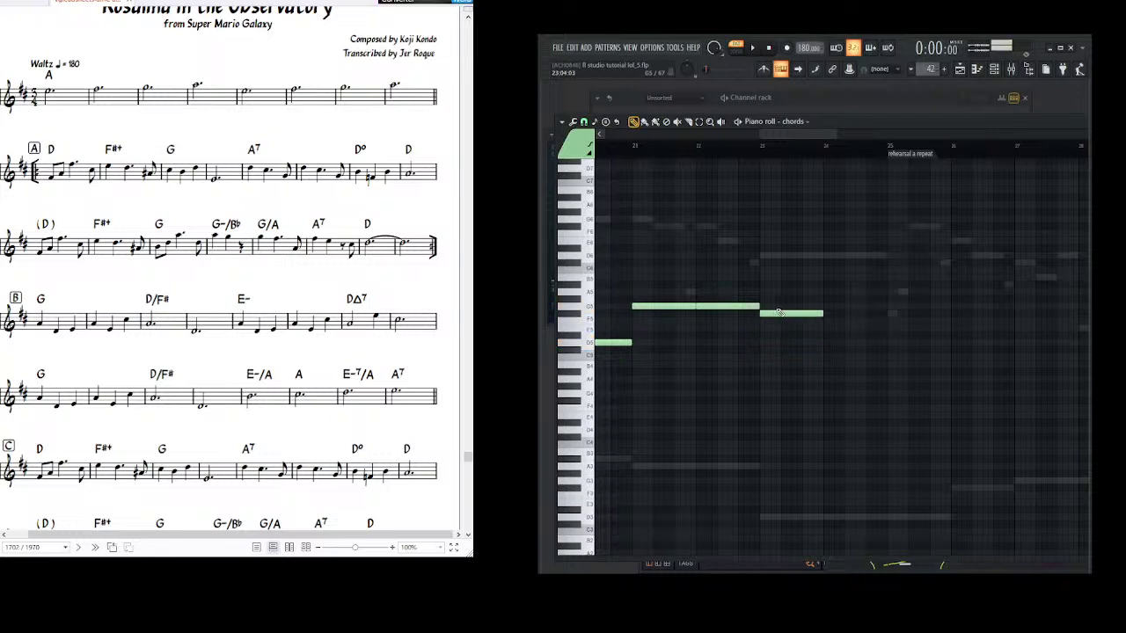
- Preview the chord tones from bar 21 through bar 23 with the Playback tool
key("space")
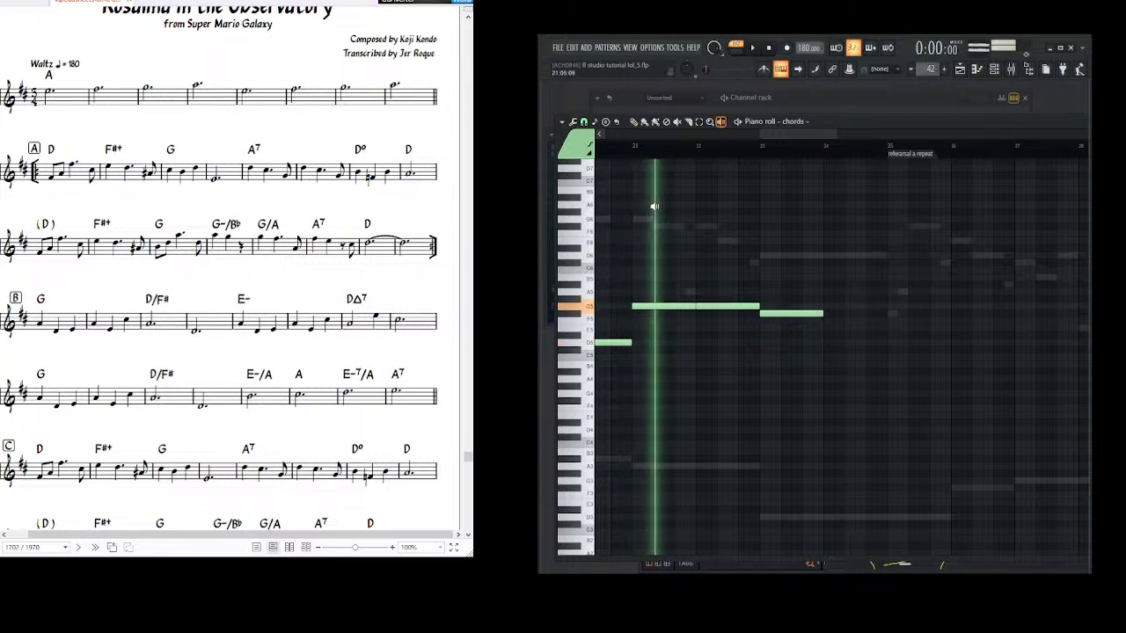
left_click_drag(769, 203, 921, 224)
left_click_drag(889, 252, 697, 276)
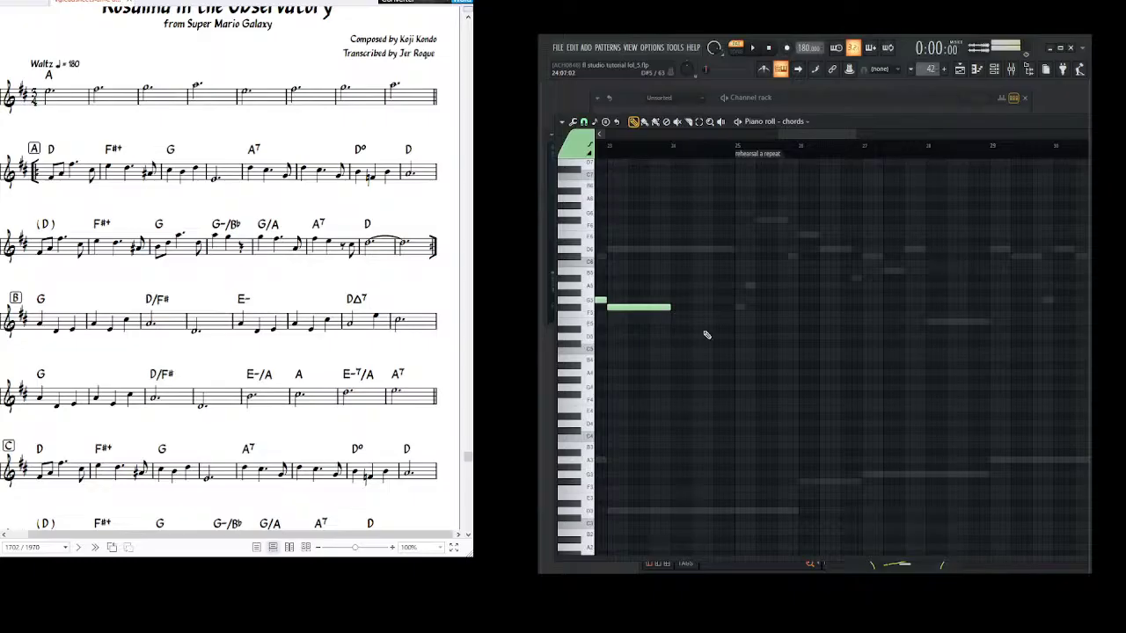
- Place a one-bar F#4 in bar 24, and preview the change from bar 23 with the Playback tool
left_click(684, 402)
left_click_drag(668, 399, 669, 392)
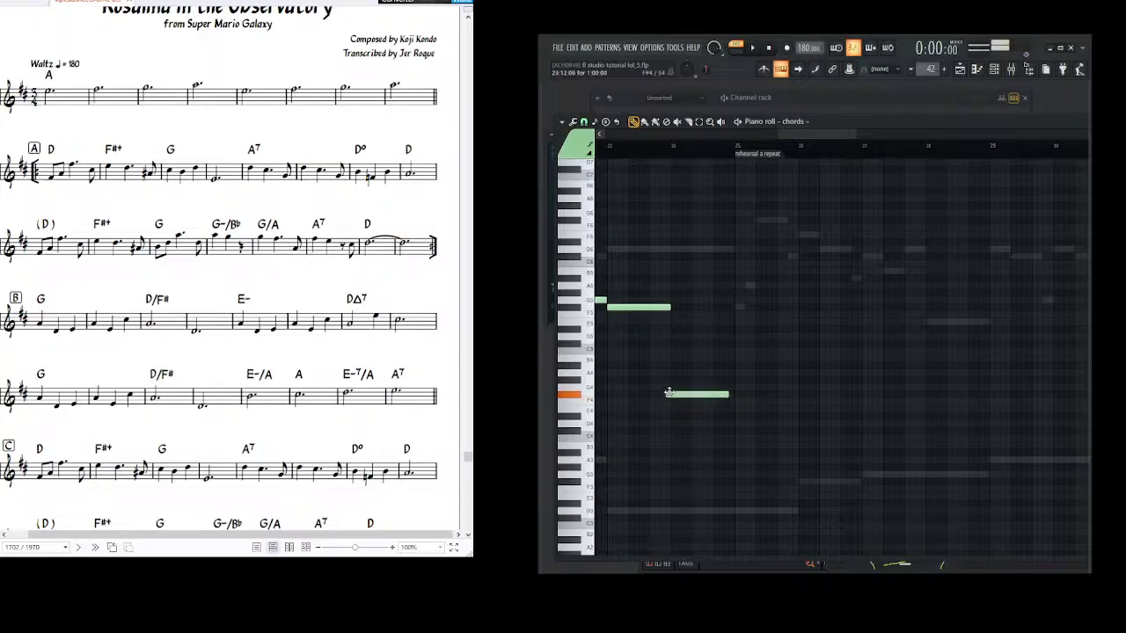
left_click(721, 121)
left_click_drag(628, 229, 708, 237)
mouse_move(821, 254)
left_mouse_down()
mouse_move(748, 252)
mouse_move(724, 239)
left_mouse_up()
left_click(634, 123)
- Copy the chord notes of the rehearsal a section to the rehearsal a repeat marker at bar 25, and clear the selection
scroll(823, 135, "down", 8)
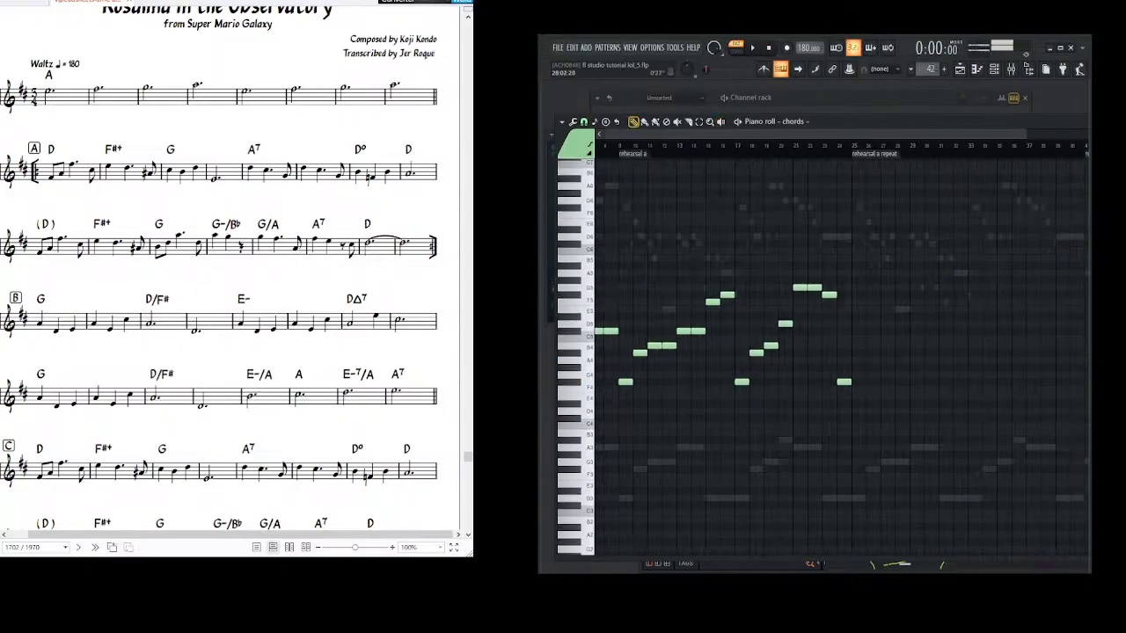
double_click(695, 154)
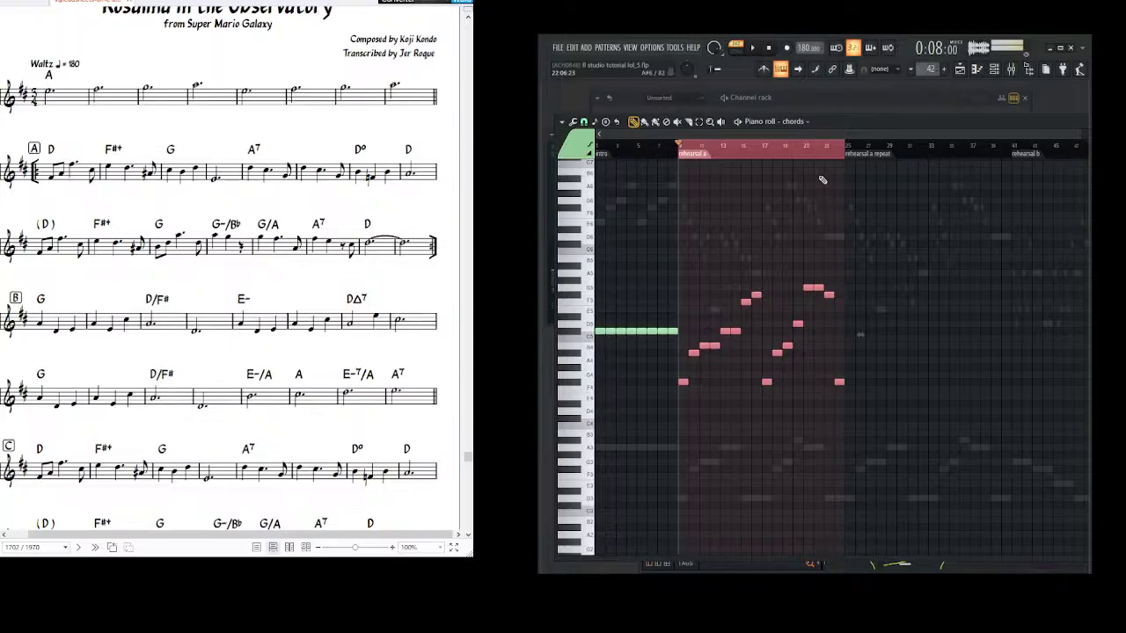
left_click(847, 148)
key("ctrl+v")
left_click_drag(921, 199, 800, 201)
left_click_drag(720, 168, 690, 170)
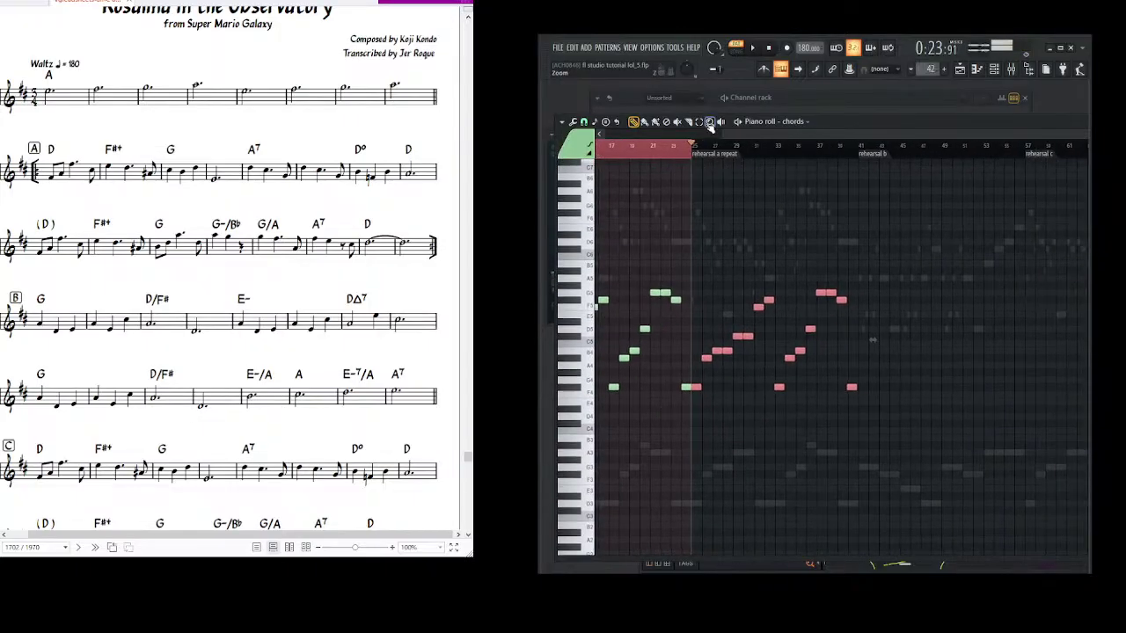
left_click(698, 146)
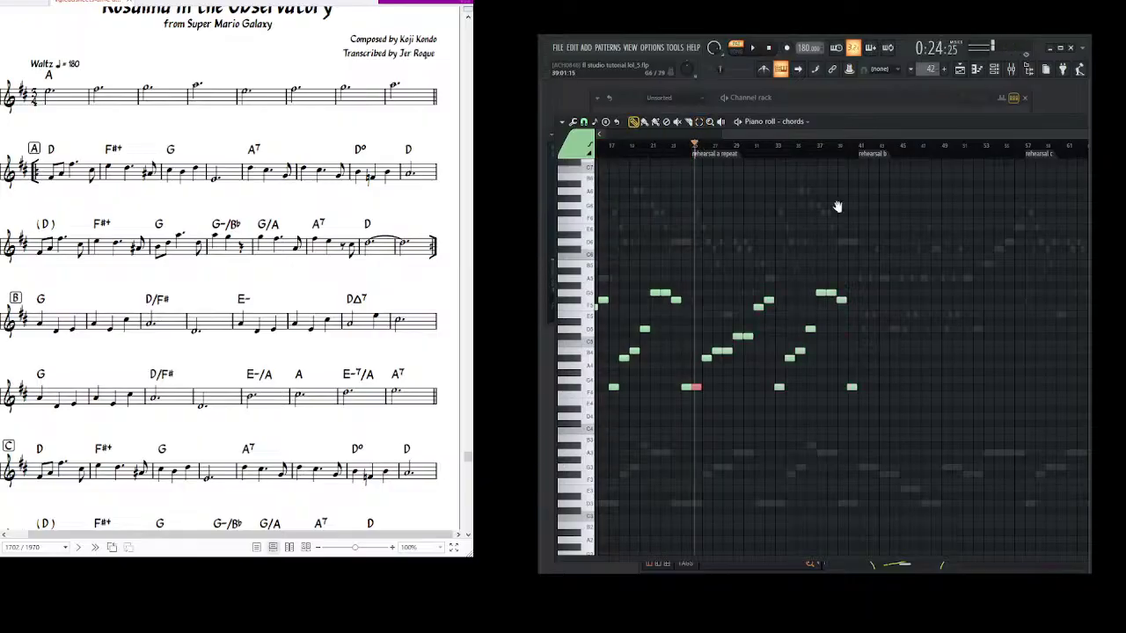
left_click_drag(848, 211, 843, 212)
left_click_drag(699, 219, 869, 255)
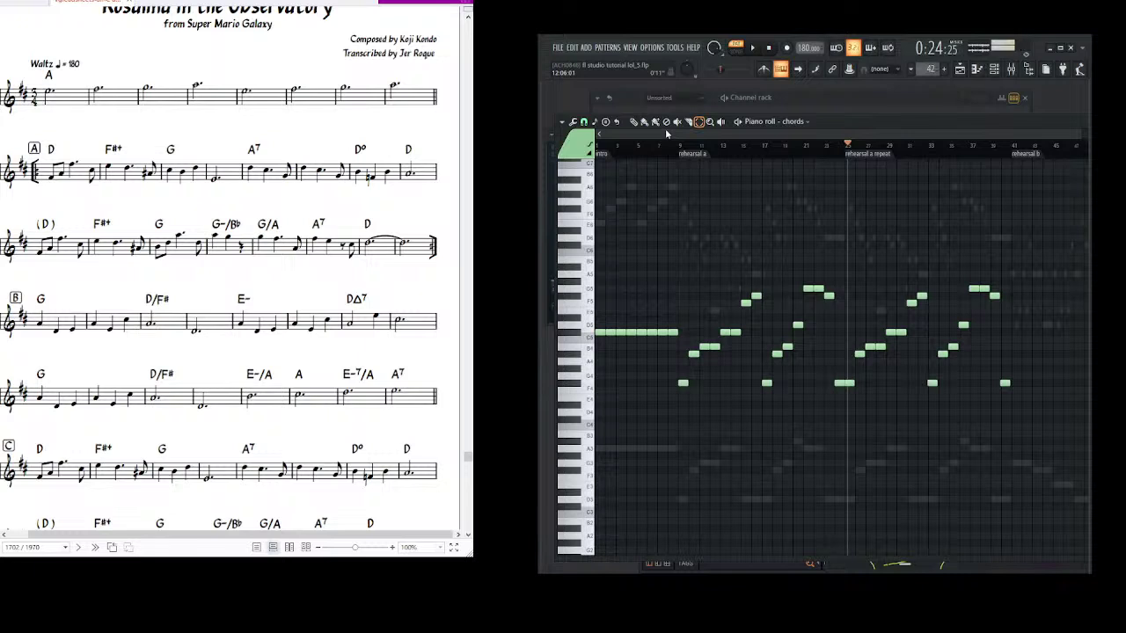
- Play the chord part from the beginning and follow it through the rehearsal a section into its repeat
left_click(769, 49)
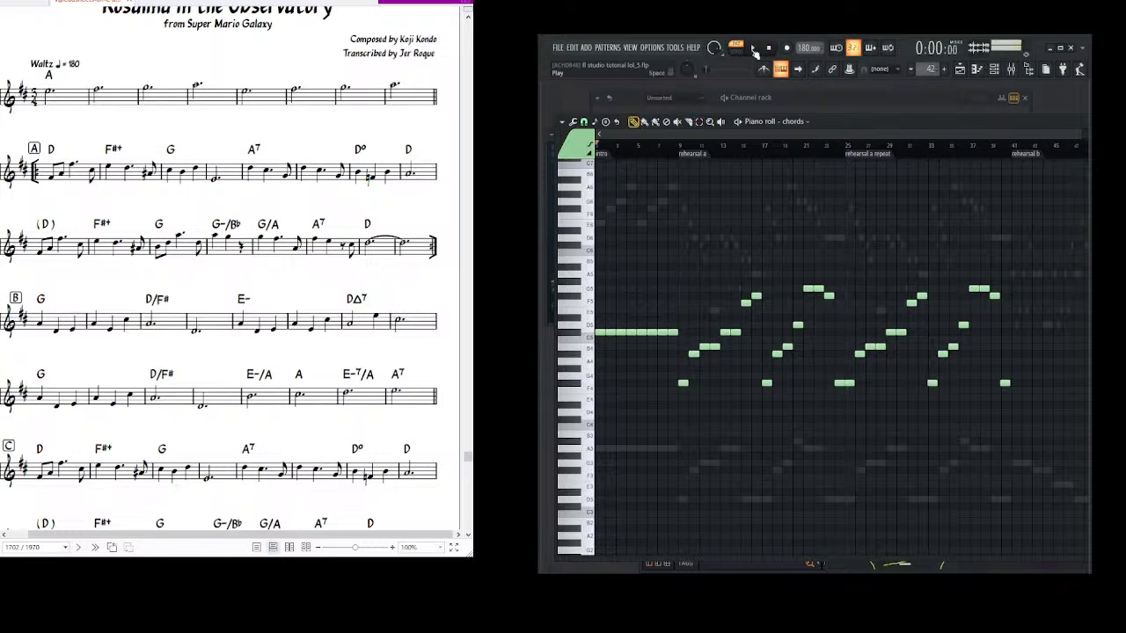
left_click(753, 49)
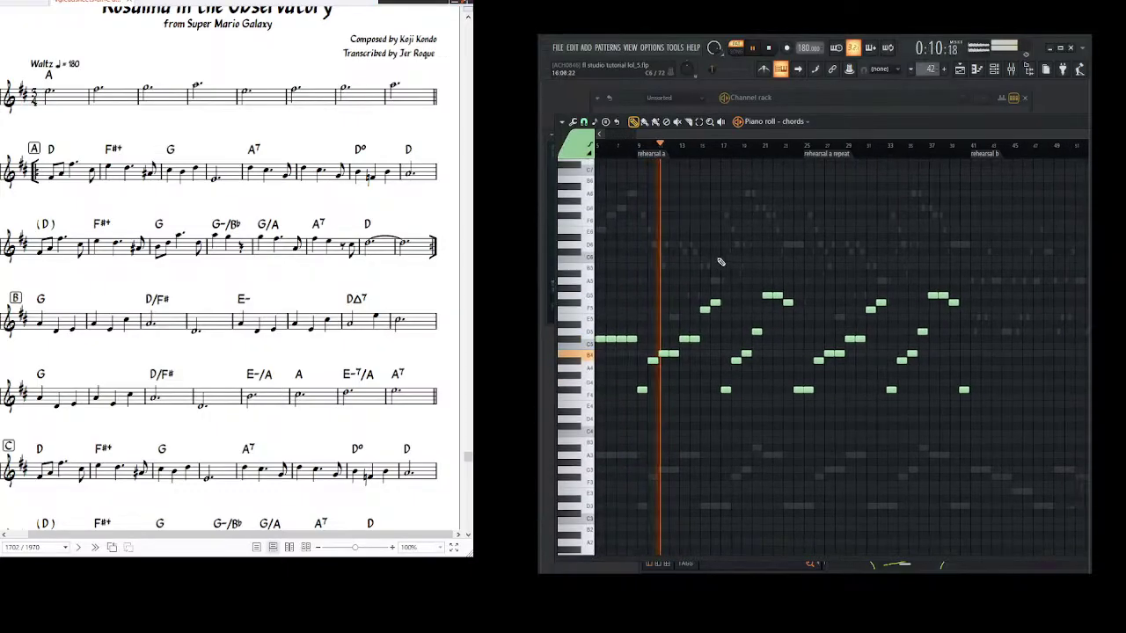
left_click_drag(746, 270, 719, 273)
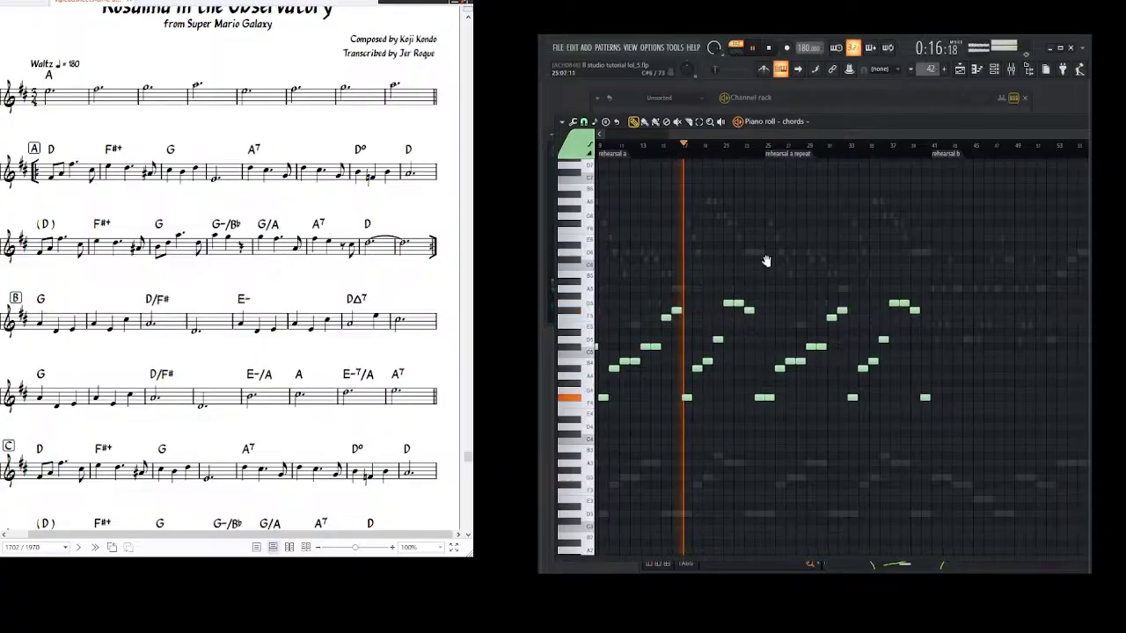
mouse_move(796, 257)
left_mouse_down()
mouse_move(817, 271)
mouse_move(740, 270)
mouse_move(744, 282)
mouse_move(791, 270)
left_mouse_up()
scroll(756, 259, "down", 1)
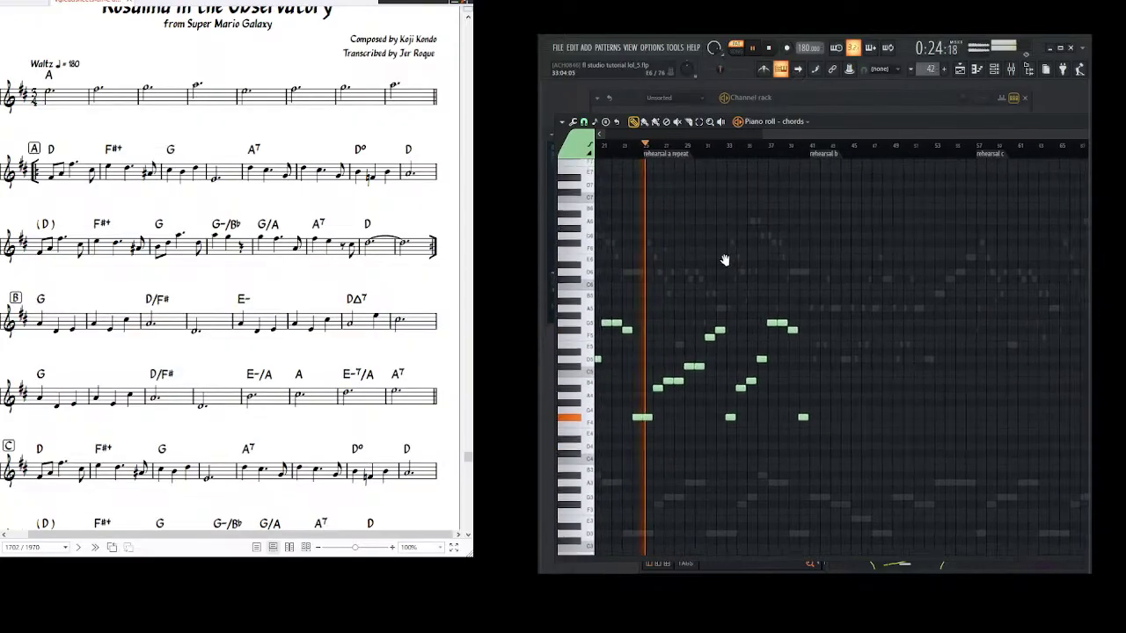
- Select the copied chord notes of the rehearsal a repeat, align their start with the bar 25 line, and pause the playback
scroll(754, 259, "up", 4)
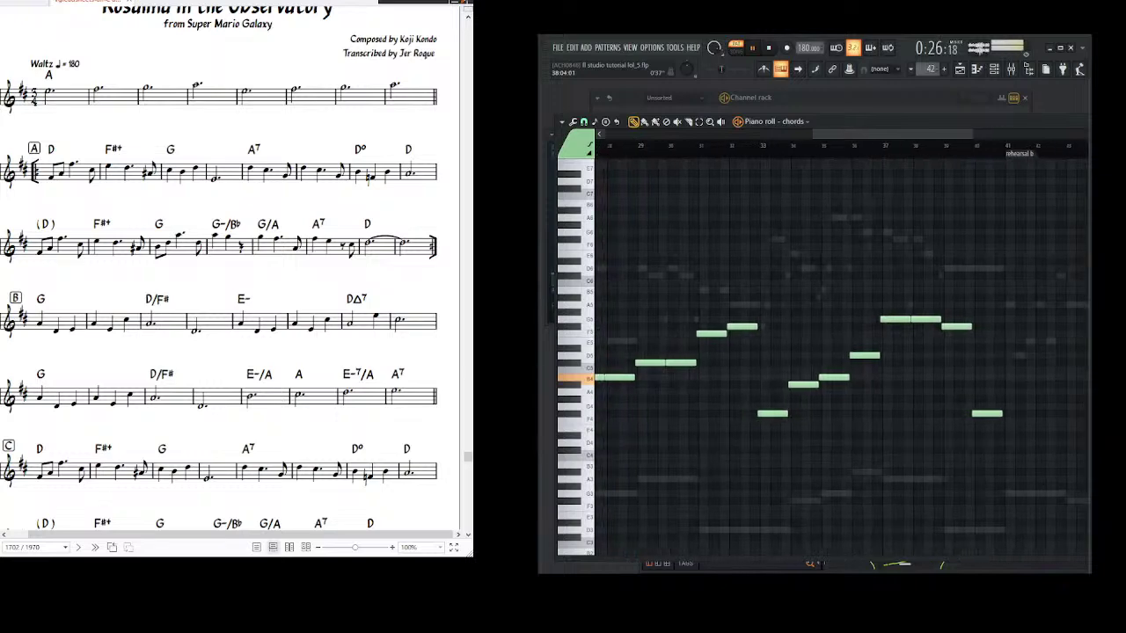
scroll(774, 215, "left", 2)
left_click_drag(1070, 436, 705, 207)
scroll(730, 155, "down", 1)
scroll(919, 274, "left", 2)
left_click_drag(719, 434, 889, 165)
scroll(891, 162, "down", 1)
scroll(923, 218, "right", 2)
left_click_drag(948, 415, 651, 262)
scroll(712, 239, "up", 1)
scroll(727, 149, "up", 2)
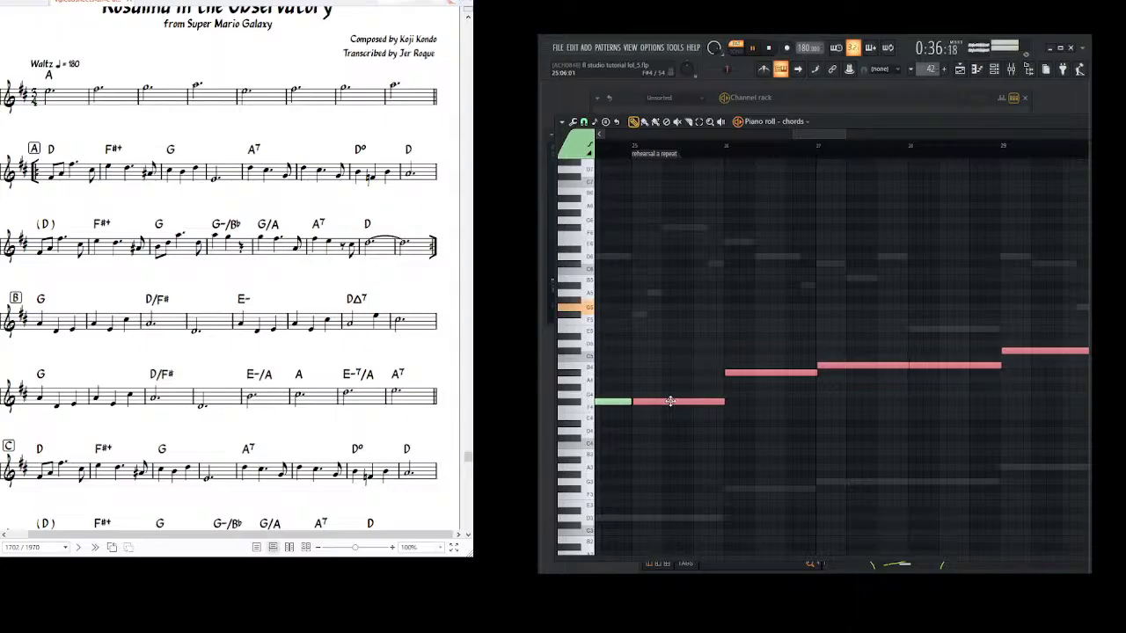
left_click_drag(670, 402, 668, 401)
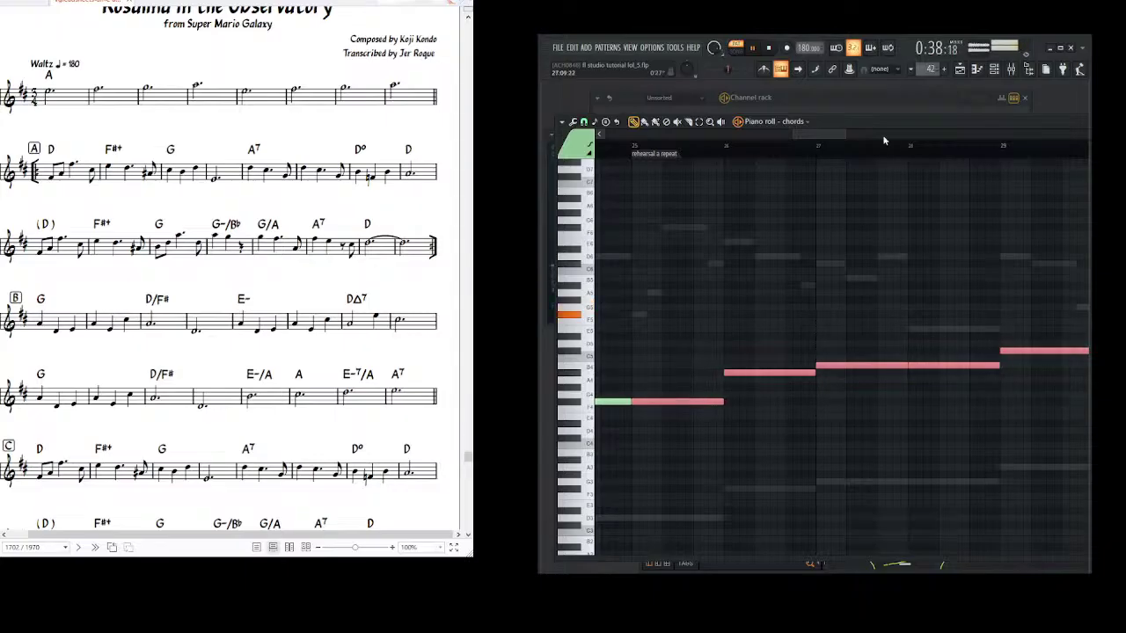
scroll(672, 401, "down", 3)
left_click(752, 48)
- Audition G3 and D5 at the rehearsal b marker in bar 41, and remove each test note
scroll(834, 151, "up", 2)
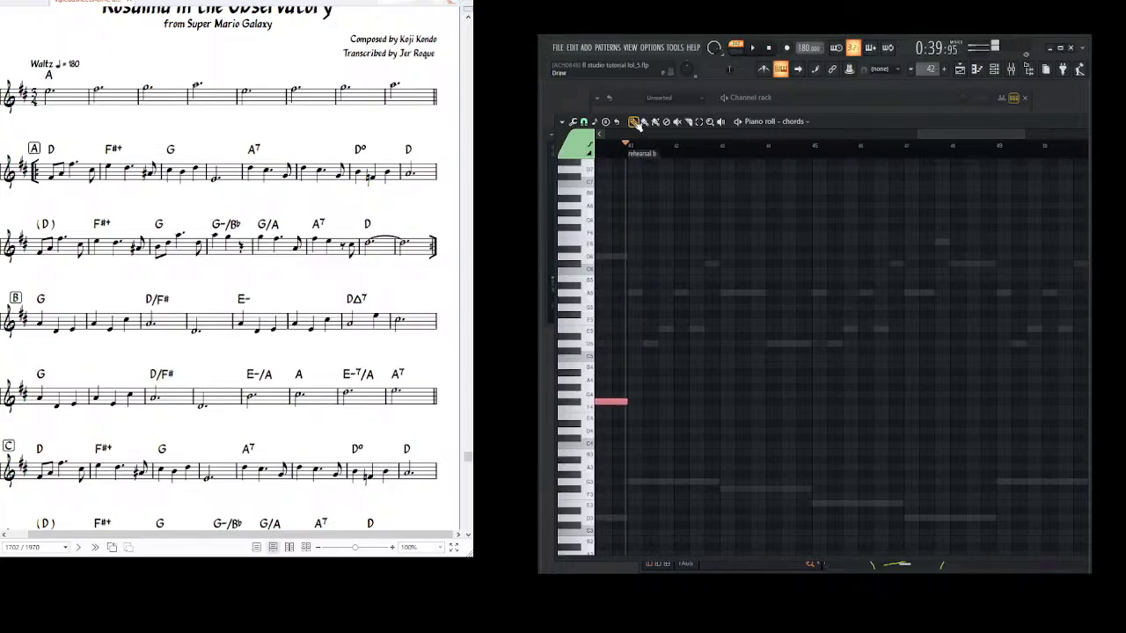
scroll(230, 272, "down", 2)
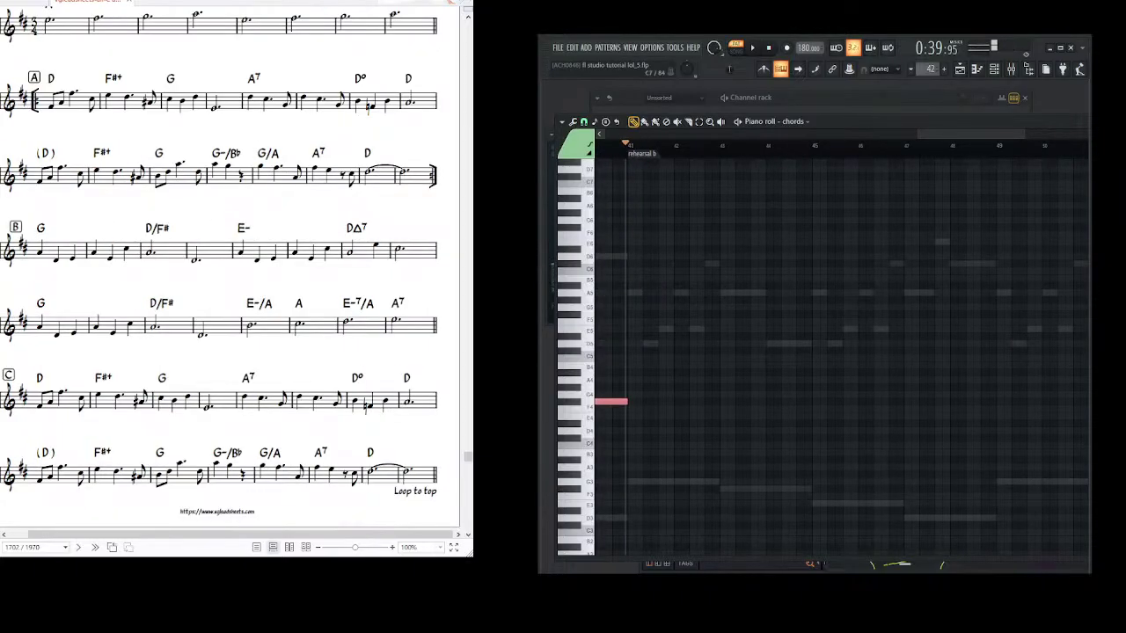
scroll(654, 432, "down", 2)
left_click(639, 426)
right_click(641, 424)
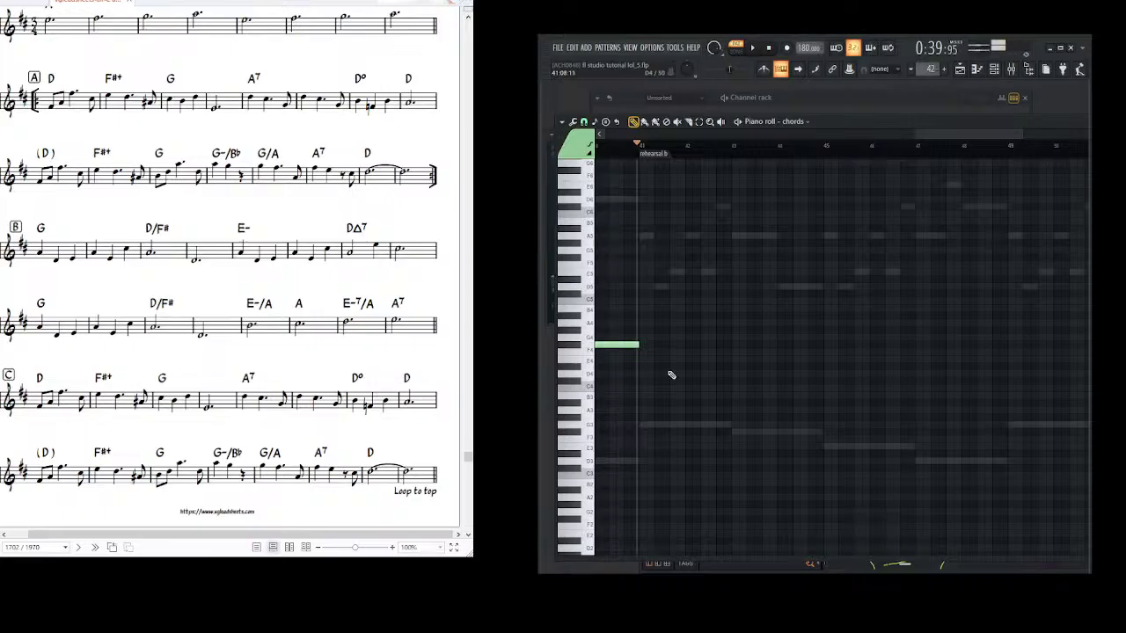
scroll(670, 376, "up", 1)
left_click(626, 319)
right_click(640, 330)
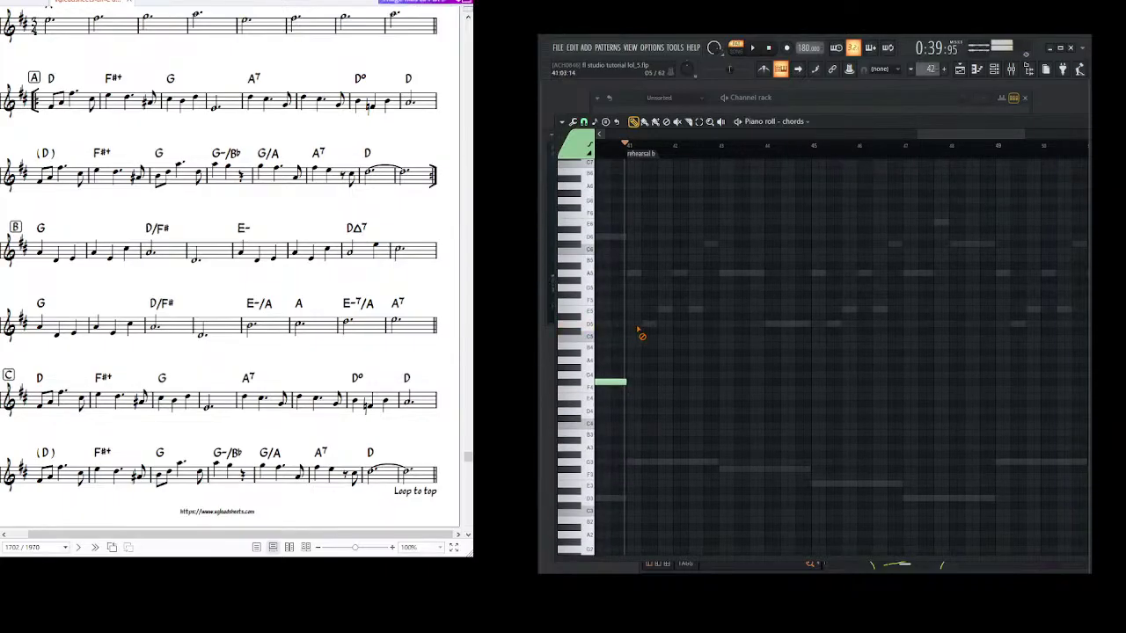
- Place one-bar B4 notes in bars 41 and 42 at rehearsal b, and play them back
left_click(662, 351)
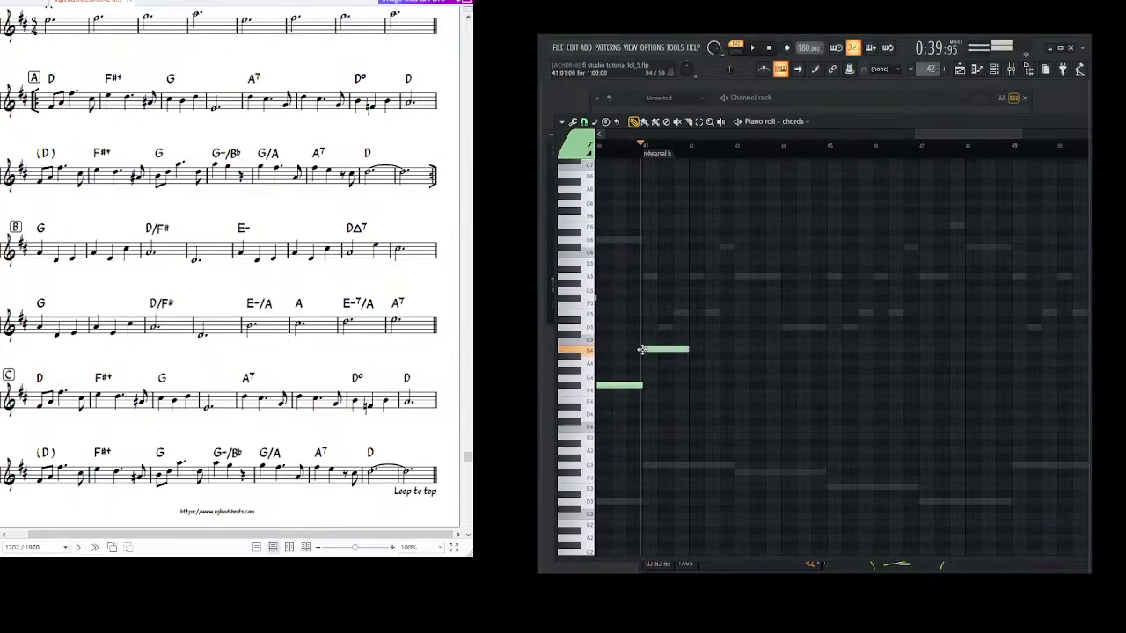
scroll(777, 152, "up", 3)
left_click_drag(661, 383, 749, 345)
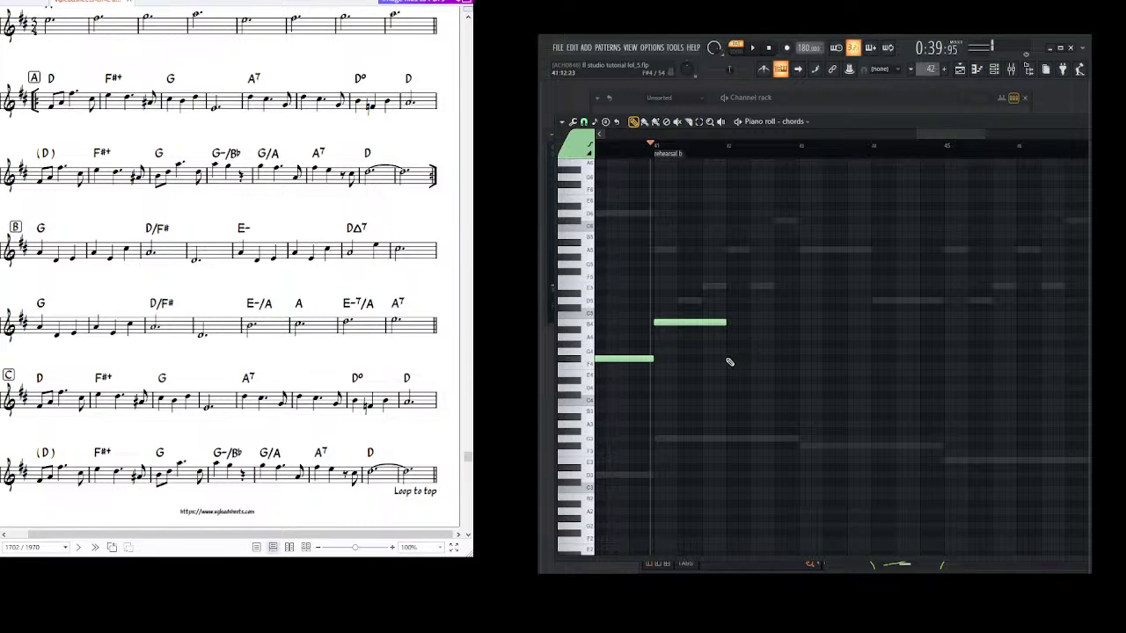
scroll(729, 347, "right", 1)
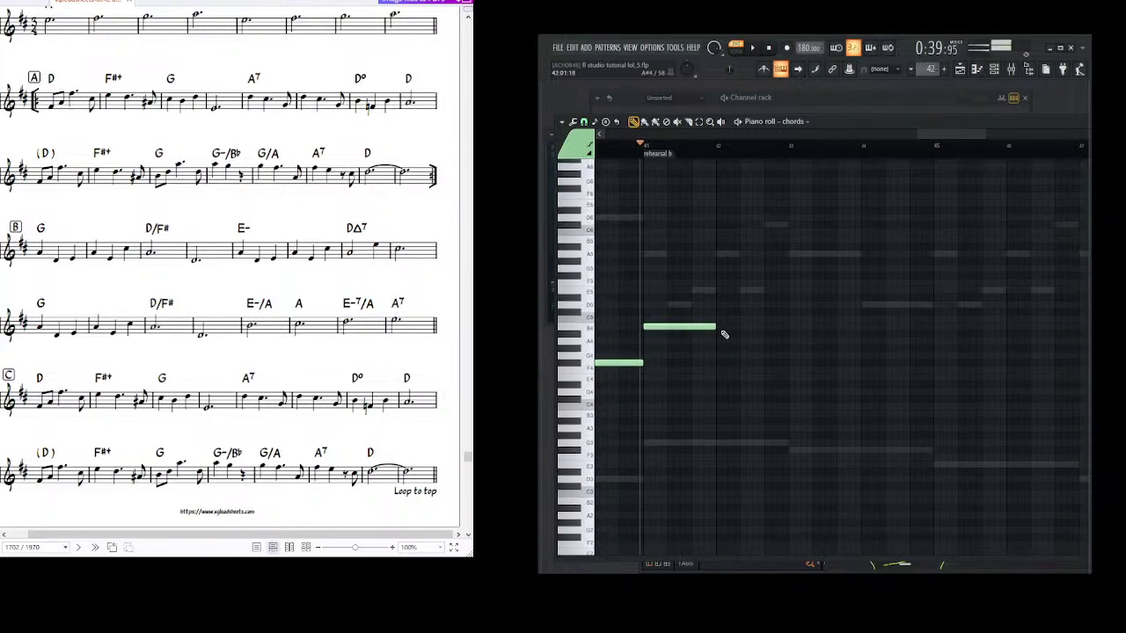
left_click_drag(721, 337, 788, 330)
scroll(809, 339, "right", 1)
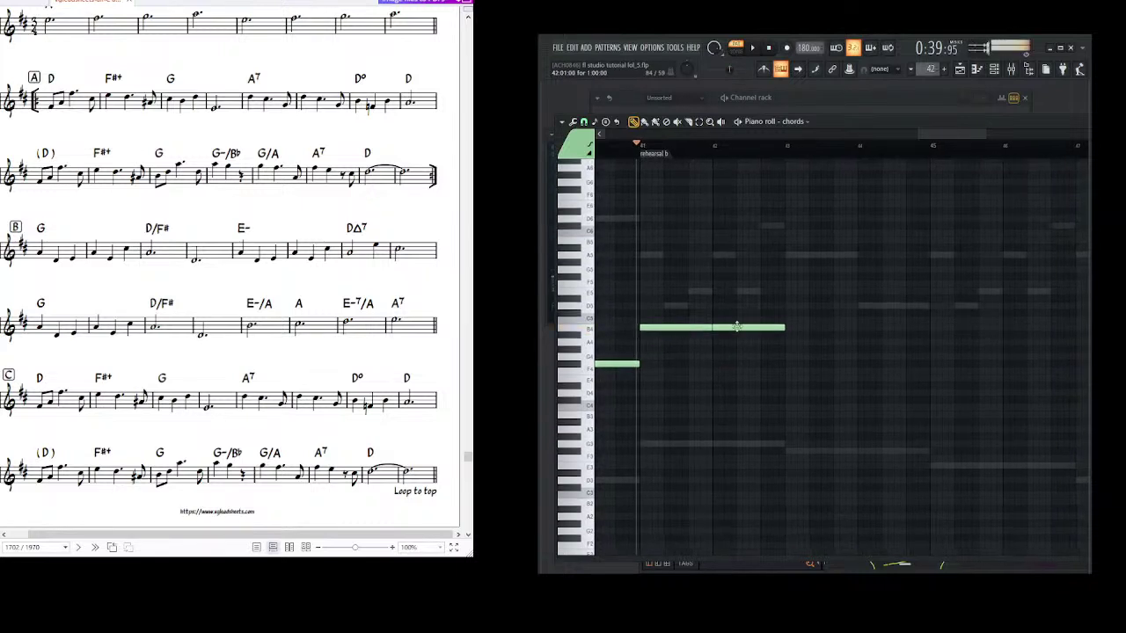
scroll(728, 353, "right", 1)
left_click(754, 48)
left_click(753, 48)
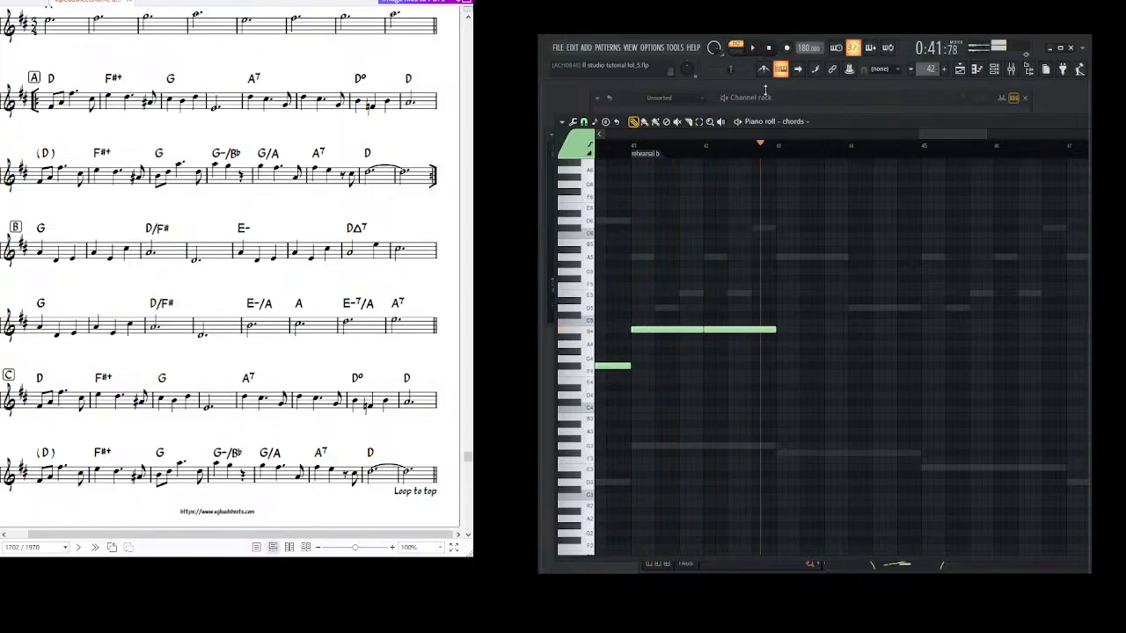
- Try a one-bar A5 near the start of bar 43 and remove it
scroll(736, 294, "right", 4)
scroll(696, 354, "right", 1)
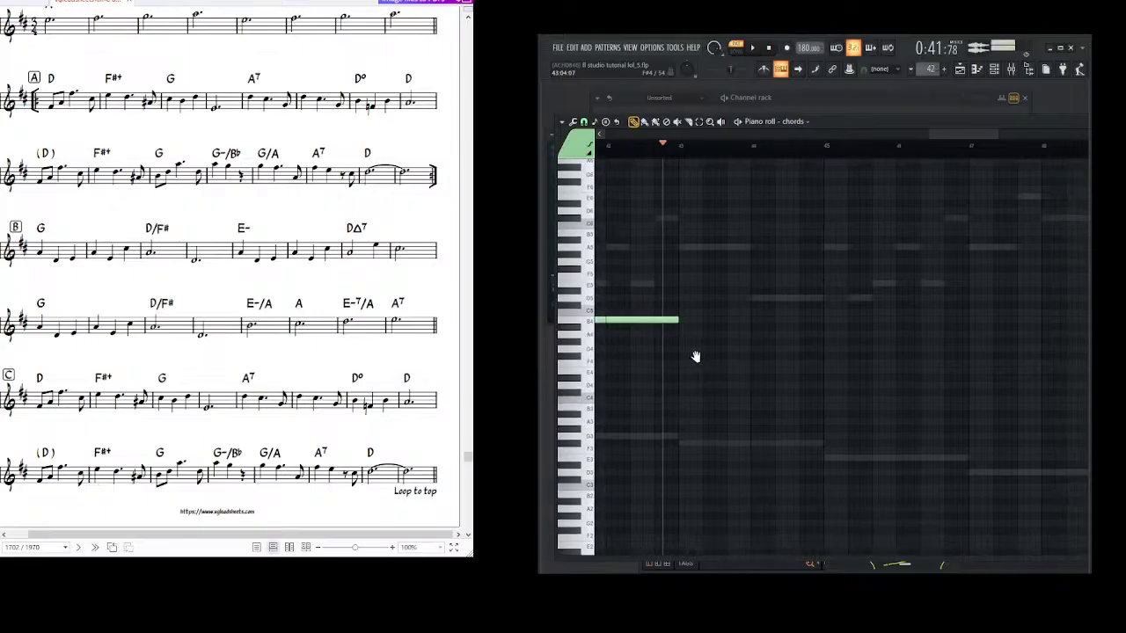
left_click(679, 249)
mouse_move(678, 249)
left_mouse_down()
mouse_move(747, 300)
mouse_move(689, 249)
left_mouse_up()
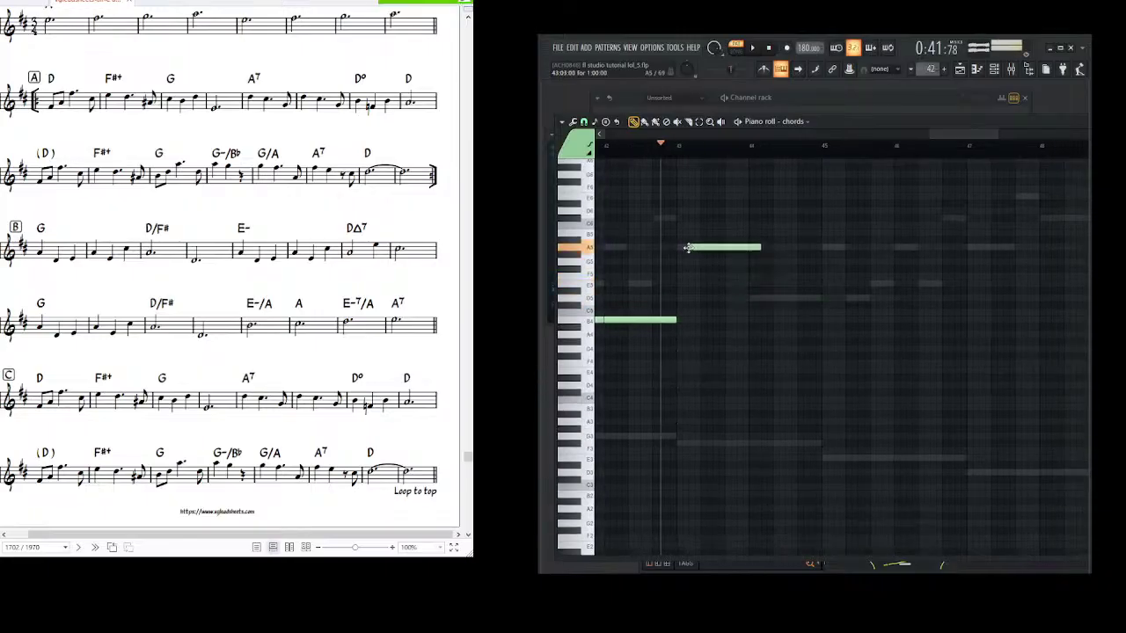
right_click(689, 247)
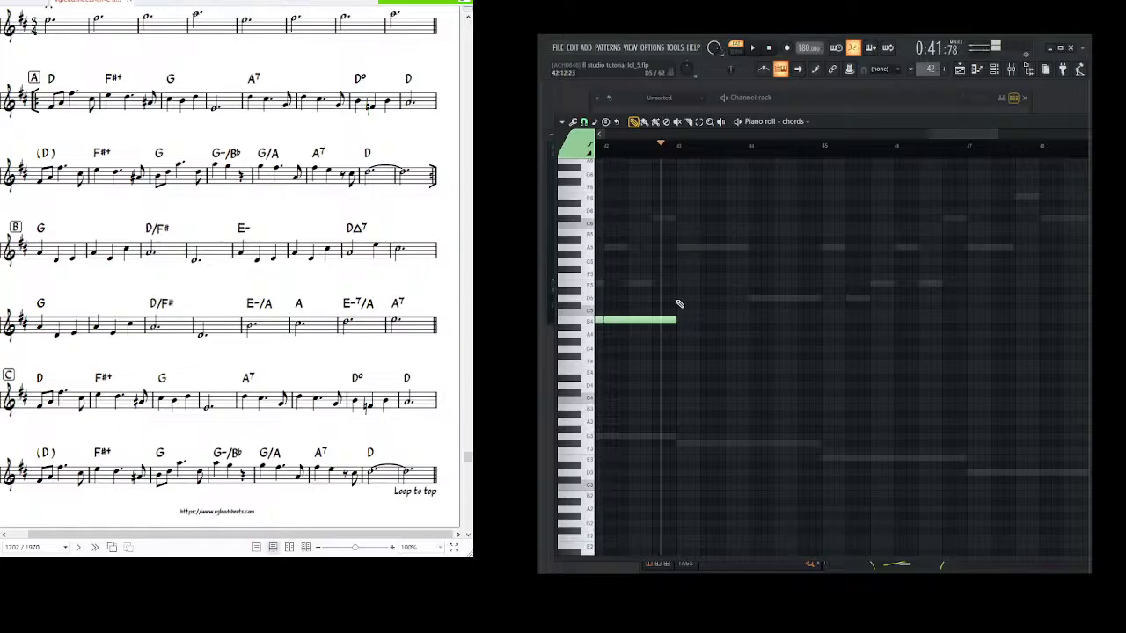
- Place a one-bar D5 in bar 43 and a one-bar A4 in bar 44
left_click(686, 248)
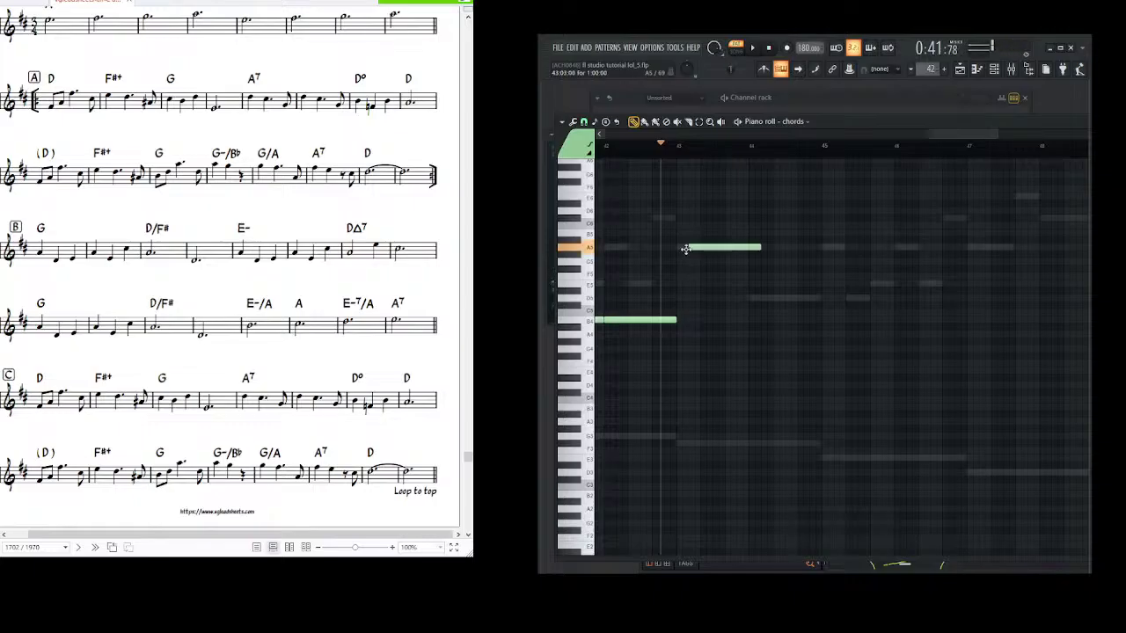
left_click_drag(686, 249, 673, 302)
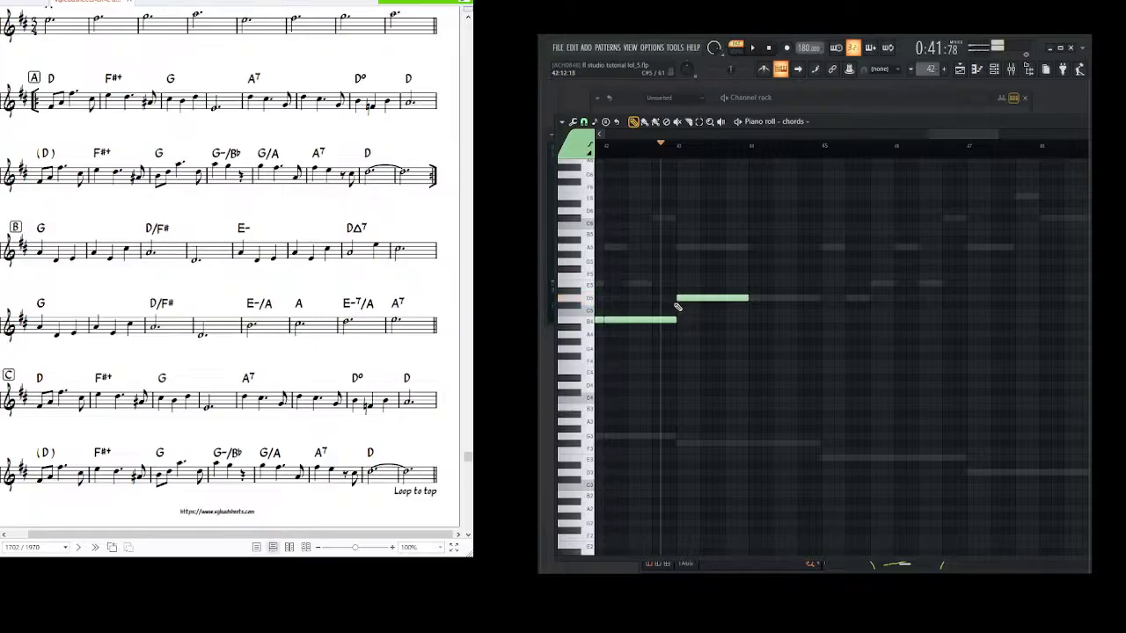
mouse_move(776, 395)
left_mouse_down()
mouse_move(751, 408)
mouse_move(740, 396)
left_mouse_up()
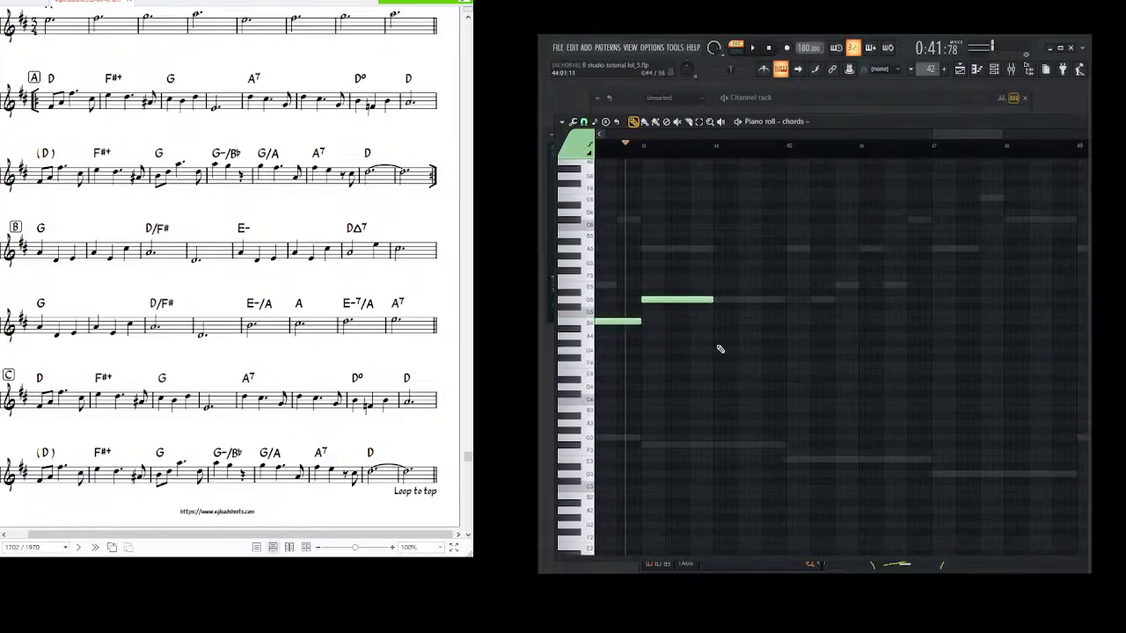
left_click(717, 337)
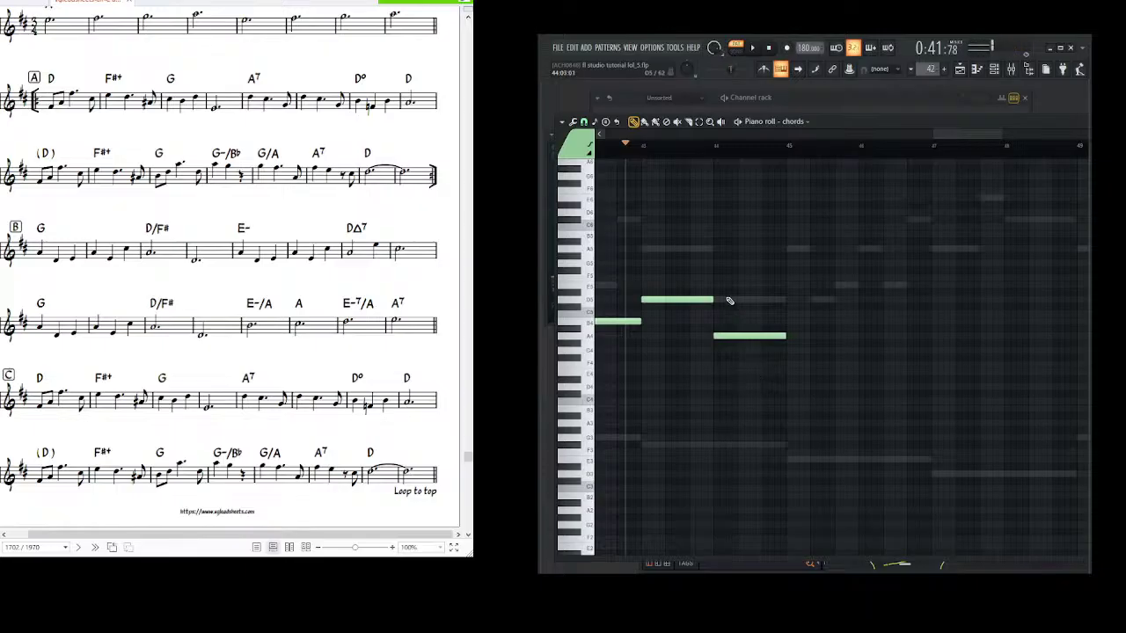
scroll(729, 300, "right", 1)
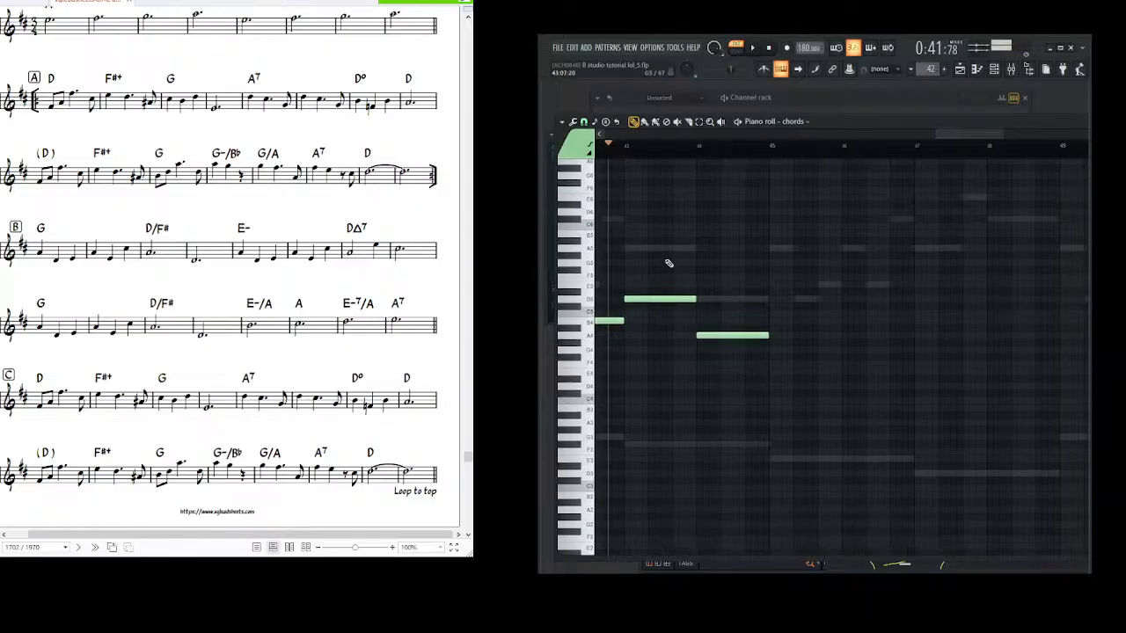
- Preview the chord tones from bar 42 into bar 43 with the Playback tool
left_click(721, 121)
left_click_drag(616, 211, 699, 211)
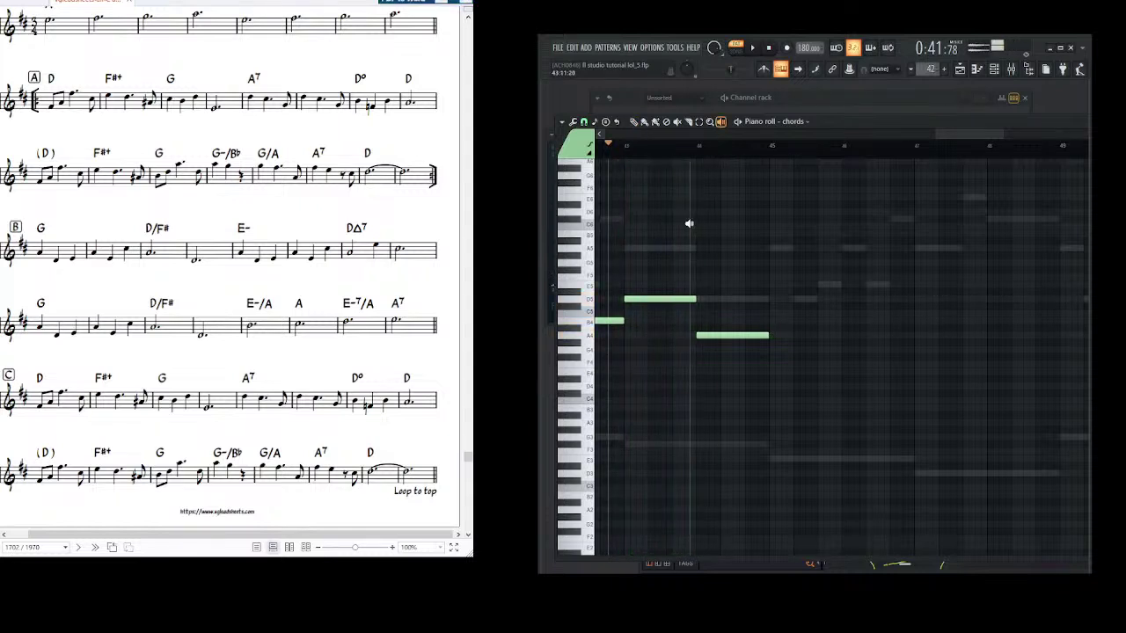
scroll(691, 248, "left", 1)
left_click_drag(641, 239, 720, 259)
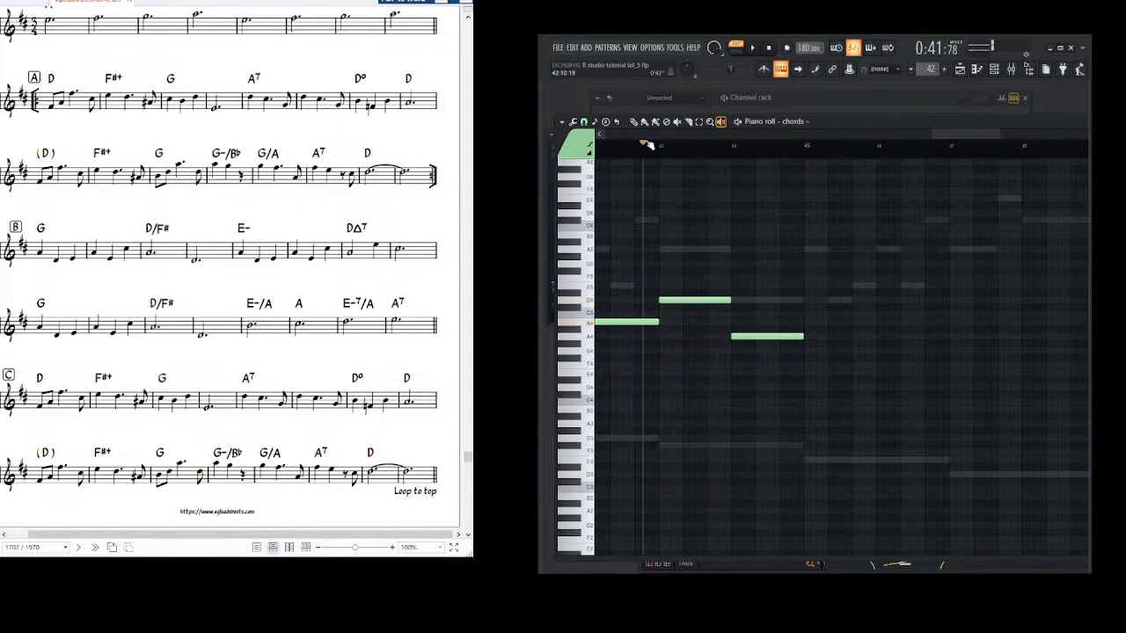
left_click_drag(645, 283, 713, 297)
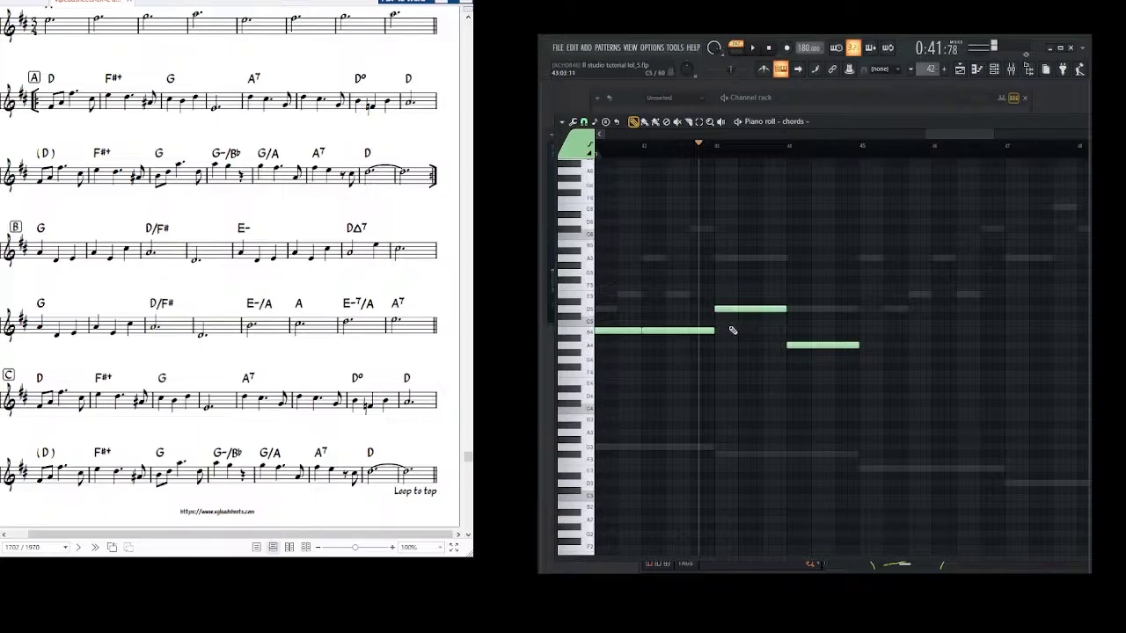
- Replace the D5 in bar 43 with a one-bar A4, and lower the bar 44 note to F#4
right_click(737, 310)
left_click(715, 345)
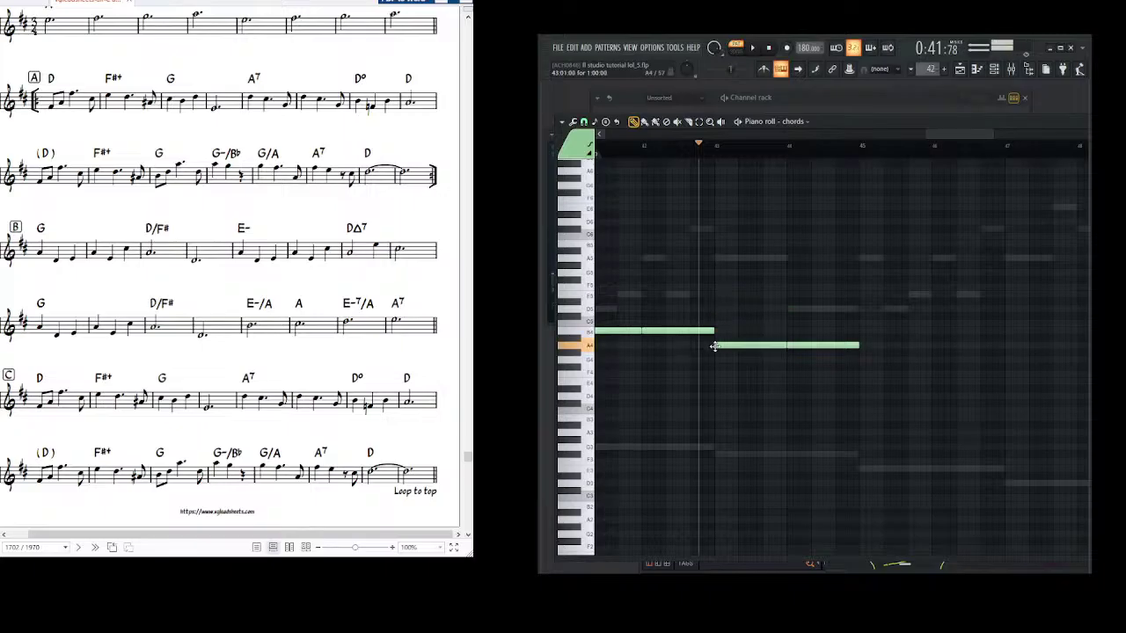
mouse_move(810, 344)
left_mouse_down()
mouse_move(804, 373)
mouse_move(804, 361)
left_mouse_up()
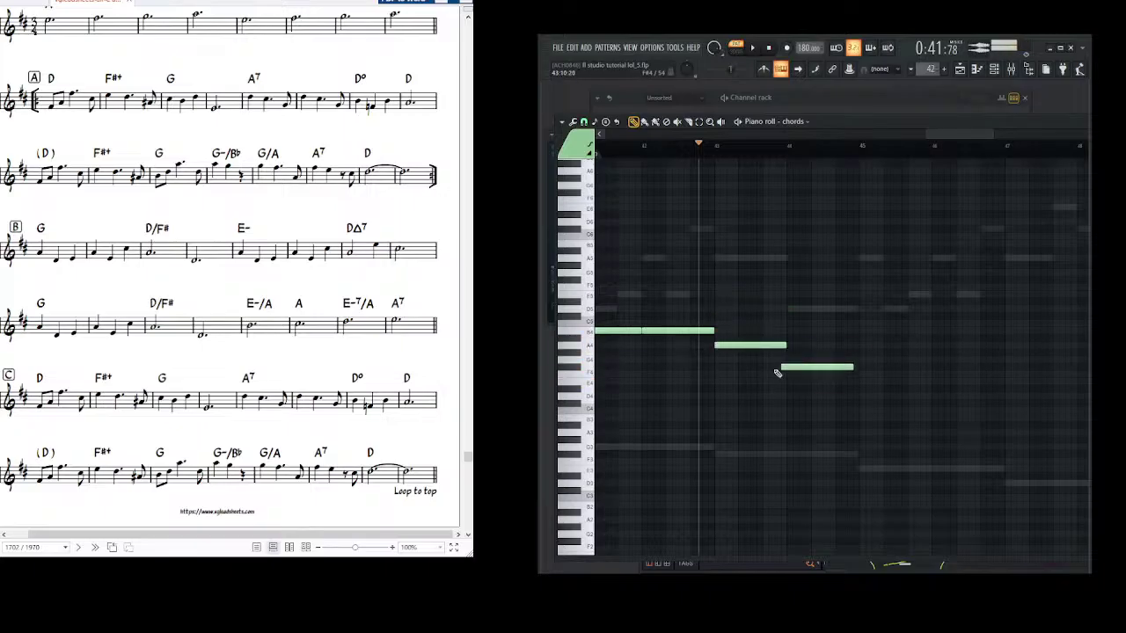
- Preview the change from bar 42 with the Playback tool, and raise the bar 44 note to A4
key("y")
left_click_drag(662, 176, 621, 160)
left_click(633, 123)
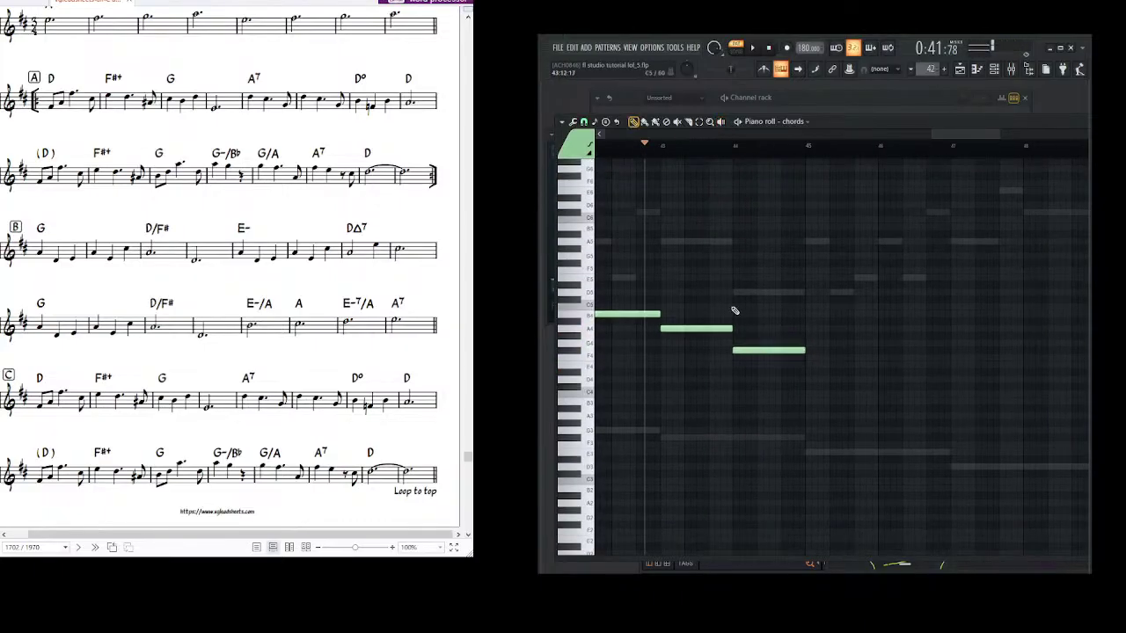
left_click_drag(759, 361, 759, 329)
left_click_drag(621, 203, 759, 204)
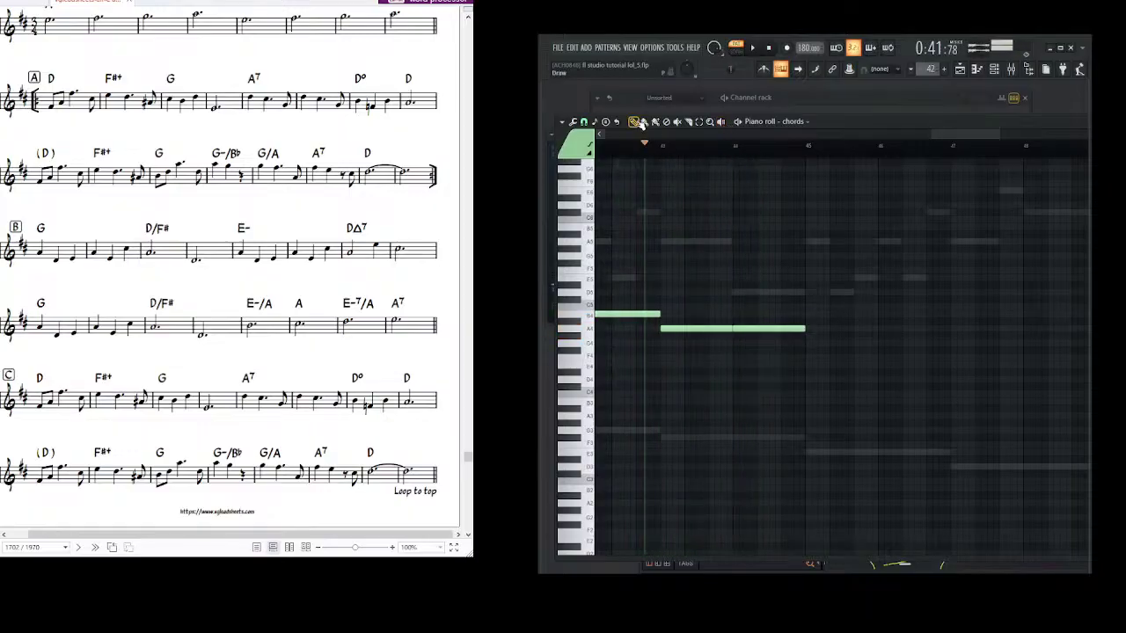
- Try the bar 44 note at A3, audition F#3 and D5 there, and return the note to A4
left_click_drag(752, 331, 751, 420)
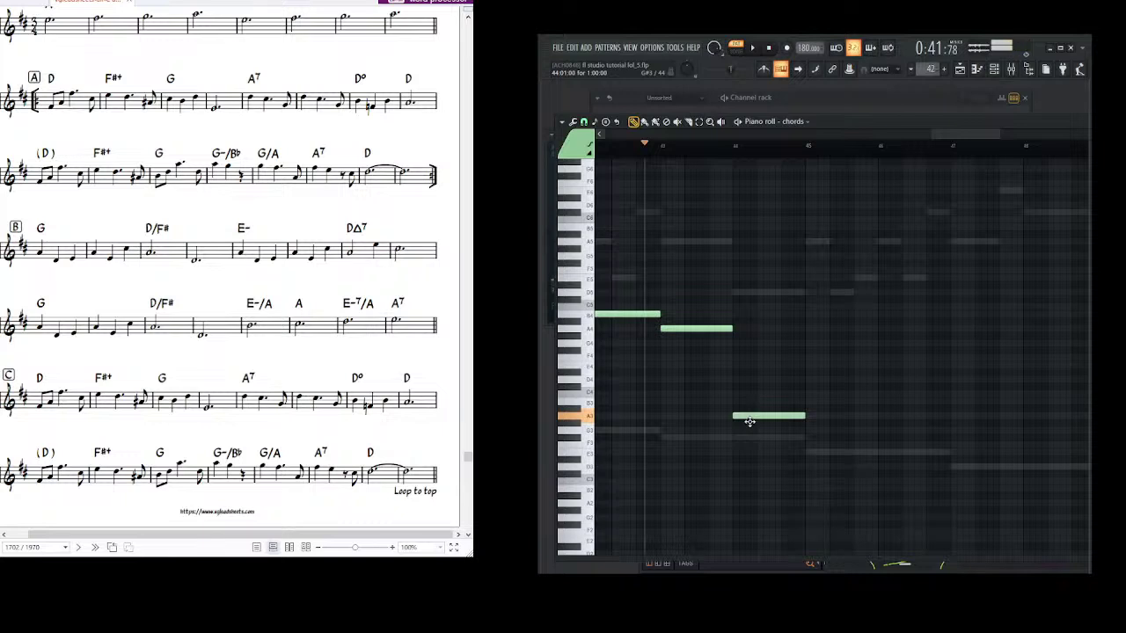
key("space")
key("space")
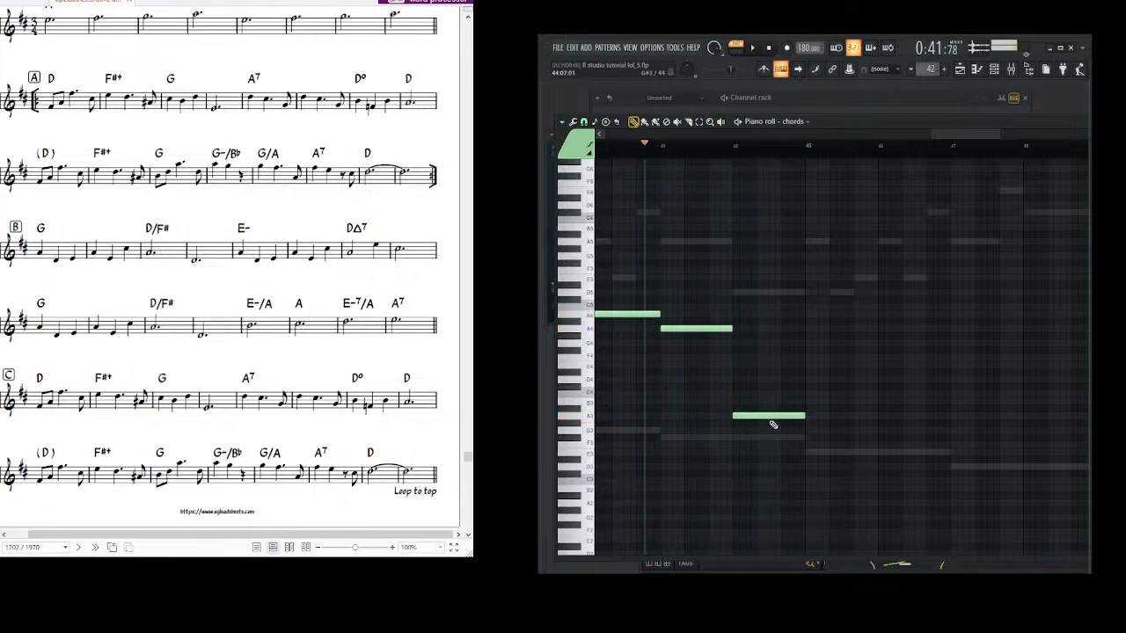
left_click_drag(770, 422, 771, 384)
left_click(737, 438)
right_click(764, 437)
left_click(753, 292)
right_click(754, 292)
mouse_move(660, 220)
left_mouse_down()
mouse_move(804, 239)
mouse_move(696, 255)
mouse_move(744, 264)
mouse_move(728, 271)
left_mouse_up()
left_click_drag(767, 325, 767, 336)
- Preview the chord tones through bars 43 and 44 with the Playback tool, and switch back to the Draw tool
key("y")
left_click_drag(643, 228, 739, 286)
left_click_drag(713, 283, 794, 299)
left_click_drag(787, 305, 769, 301)
left_click(633, 122)
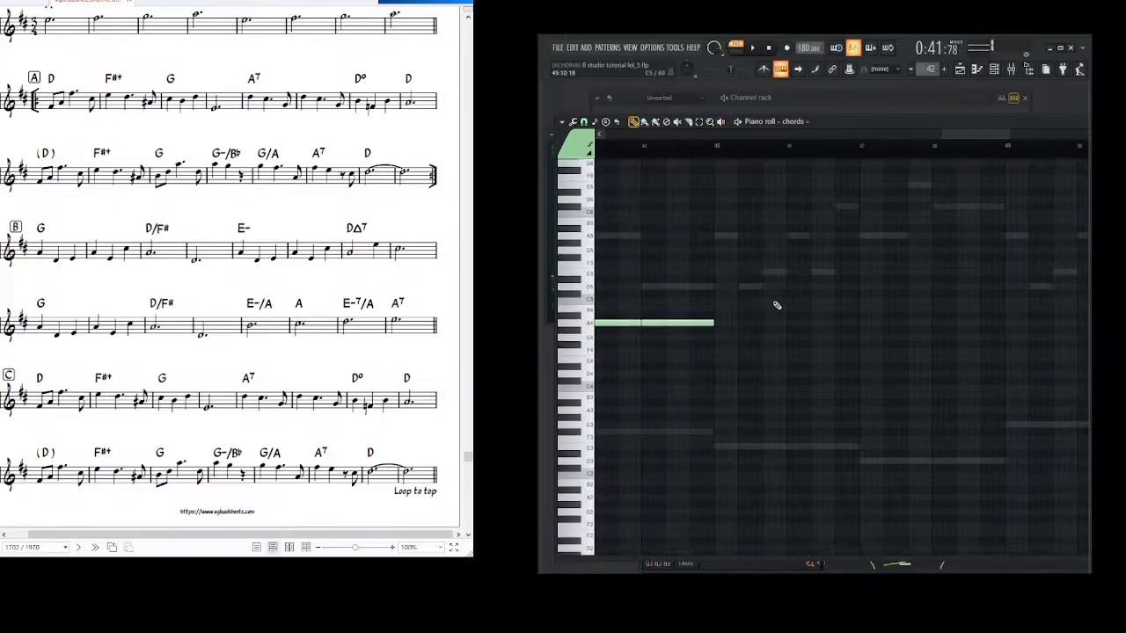
- Audition E3, A5, D5 and E5 in bar 45, and remove each test note
left_click(676, 446)
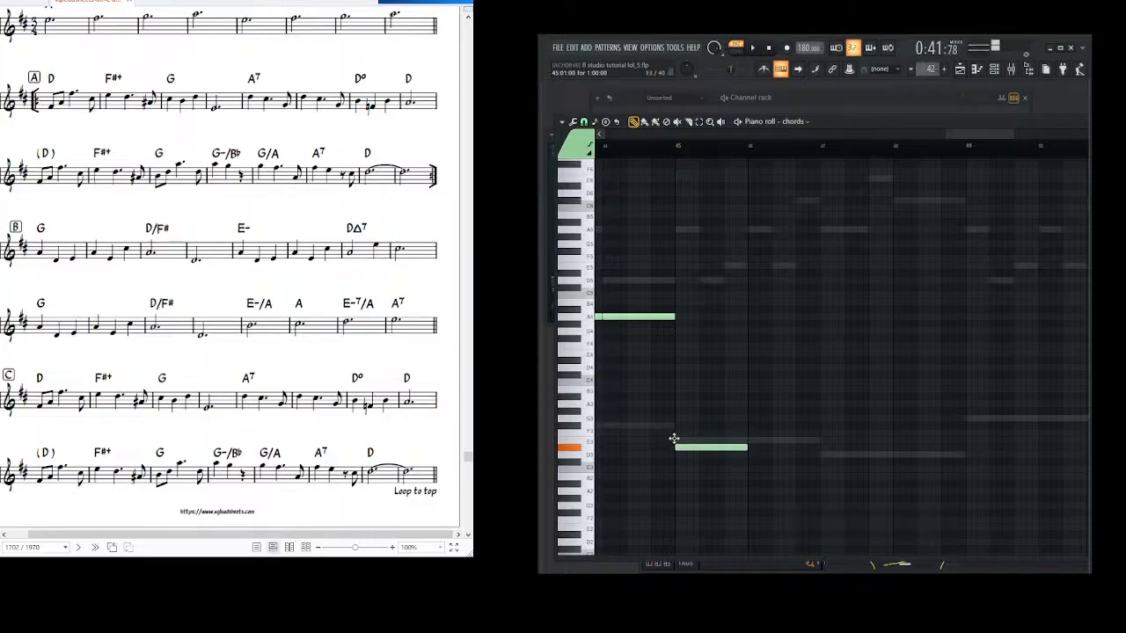
left_click_drag(674, 438, 673, 439)
right_click(710, 440)
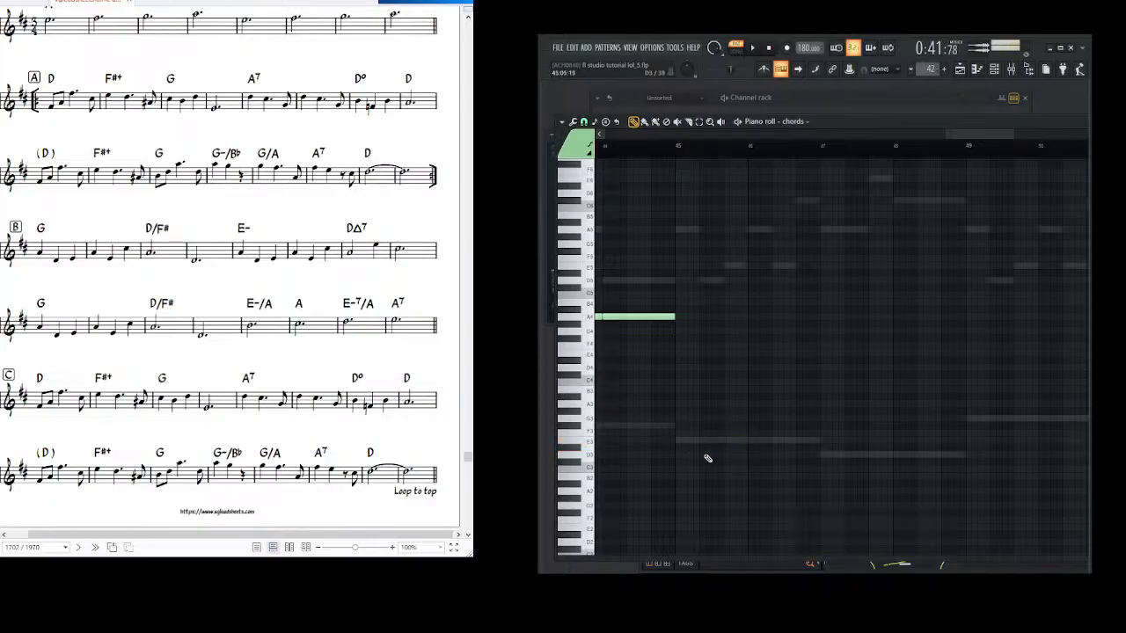
left_click(679, 231)
right_click(682, 230)
left_click(688, 273)
right_click(692, 274)
left_click(695, 280)
right_click(697, 281)
left_click(699, 266)
right_click(699, 266)
- Place one-bar G4 notes in bars 45 and 46 for the E minor chord
left_click(679, 331)
mouse_move(774, 343)
left_mouse_down()
mouse_move(739, 356)
mouse_move(713, 345)
left_mouse_up()
left_click(725, 354)
left_click_drag(786, 330, 733, 333)
left_click_drag(776, 372, 700, 344)
left_click_drag(371, 229, 372, 228)
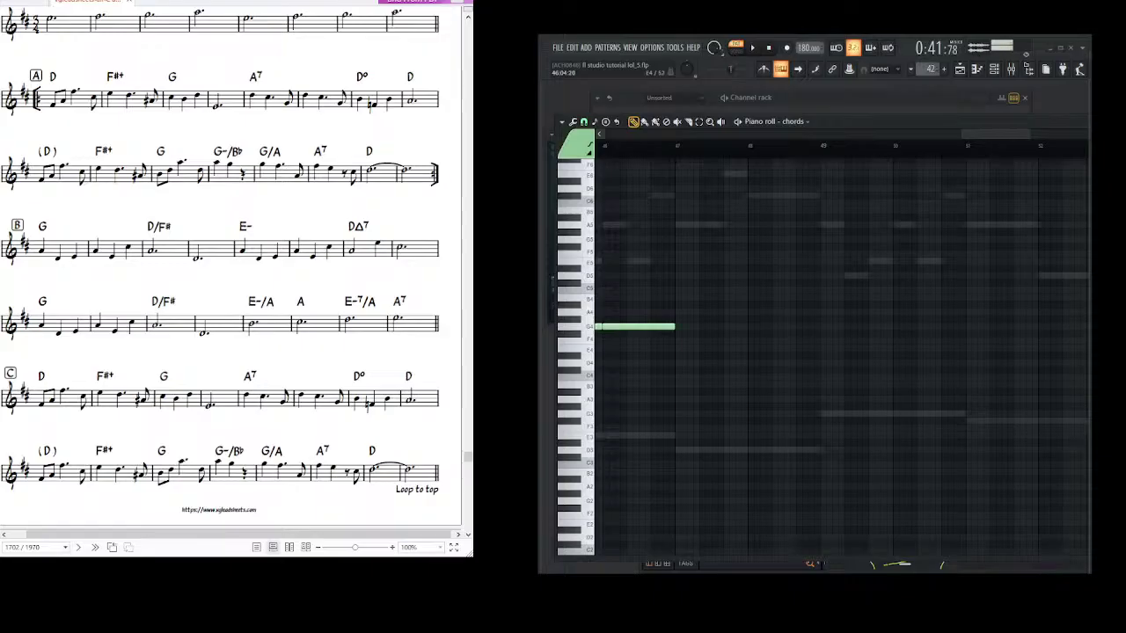
- Audition the bass tone D3 at the start of bar 47, and remove the test note
left_click_drag(684, 450, 674, 451)
right_click(678, 452)
left_click_drag(712, 413, 697, 437)
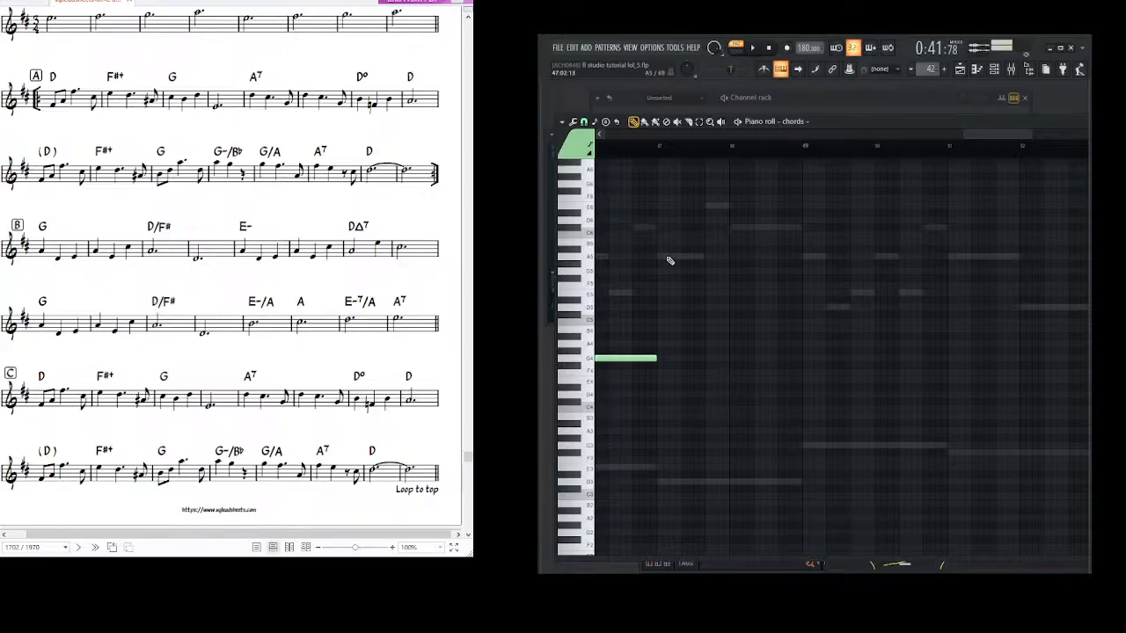
scroll(671, 308, "up", 1)
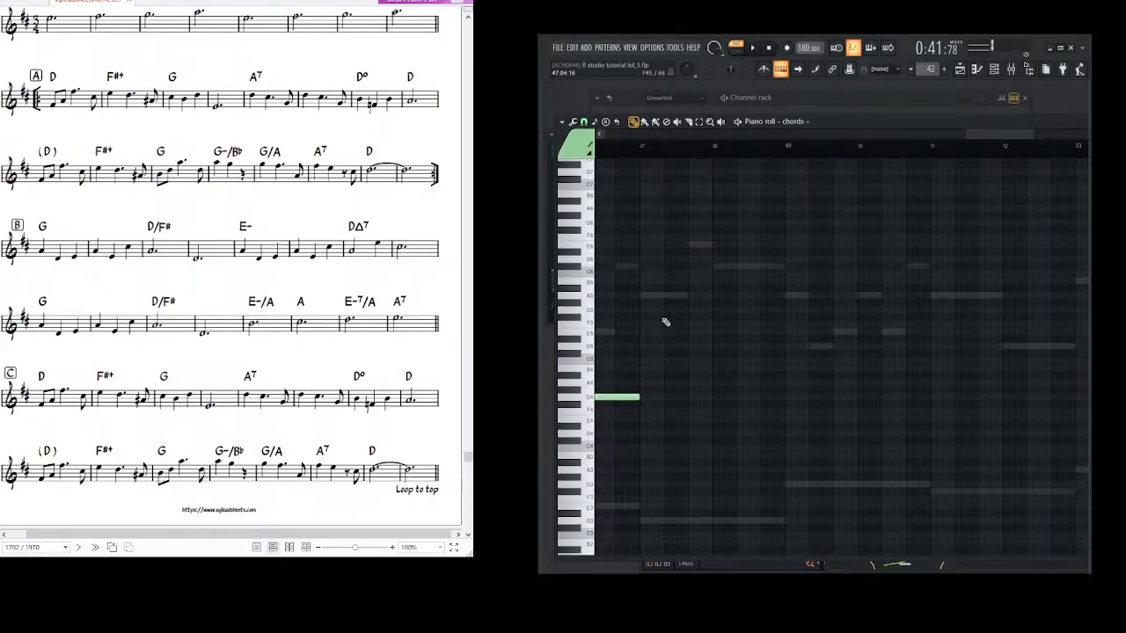
- Audition the melody tones A5, E6 and C#6 in bars 47 and 48, and remove each test note
left_click(646, 299)
right_click(648, 297)
left_click_drag(692, 240, 687, 253)
right_click(727, 246)
left_click(709, 266)
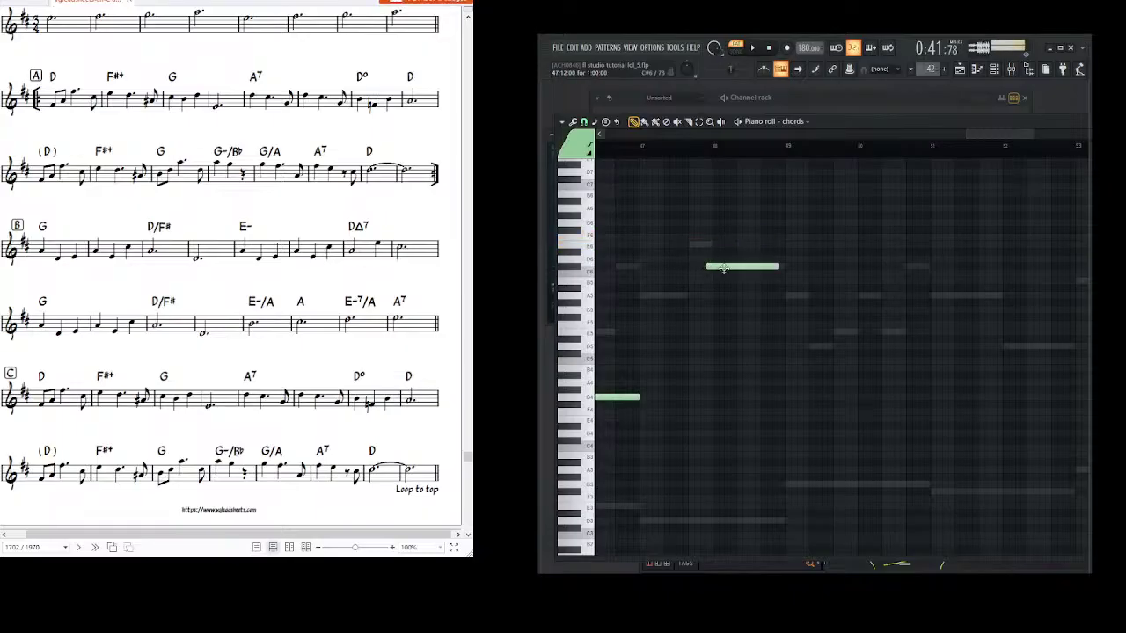
right_click(723, 267)
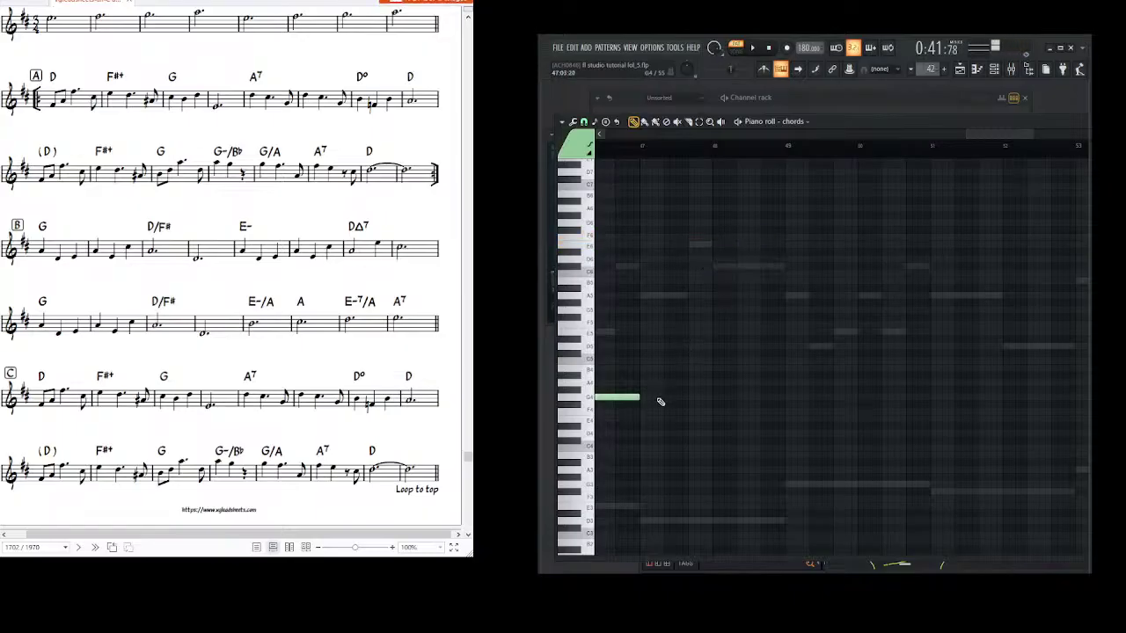
- Place one-bar F#4 notes in bars 47 and 48 for the D major seventh chord
left_click_drag(673, 405, 751, 382)
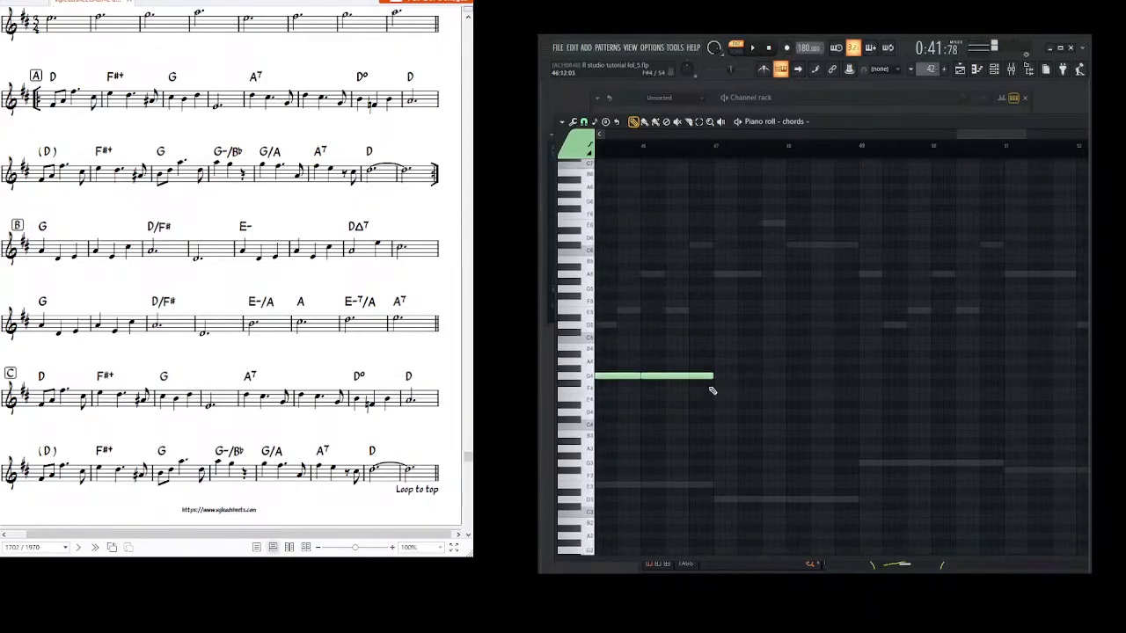
left_click(712, 387)
left_click_drag(773, 389, 715, 392)
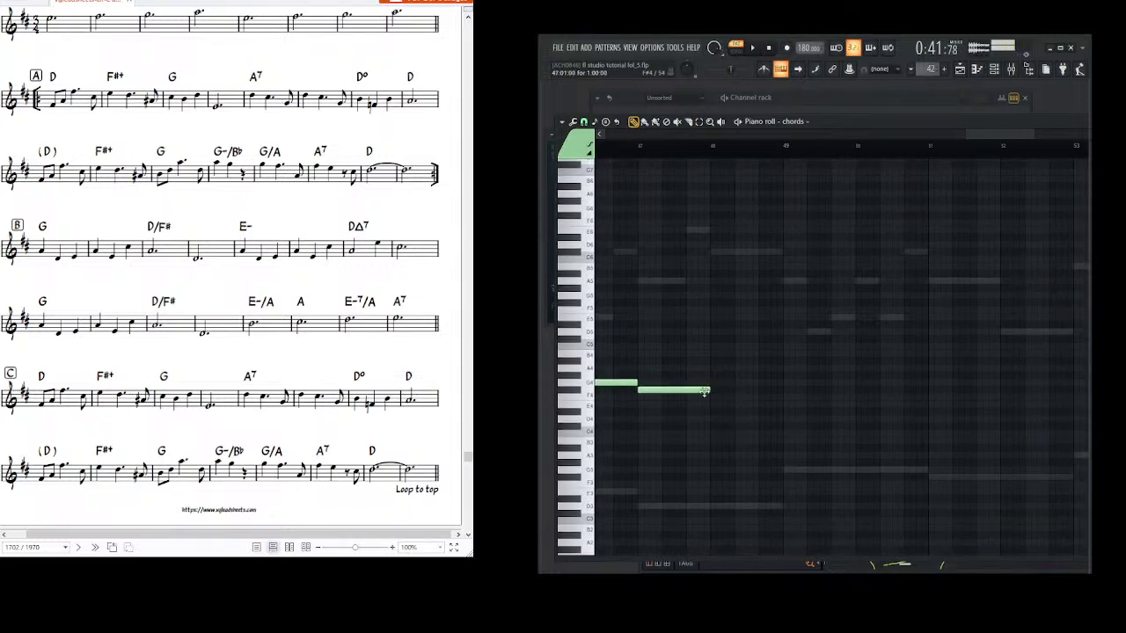
left_click(645, 280)
right_click(648, 281)
left_click(720, 253)
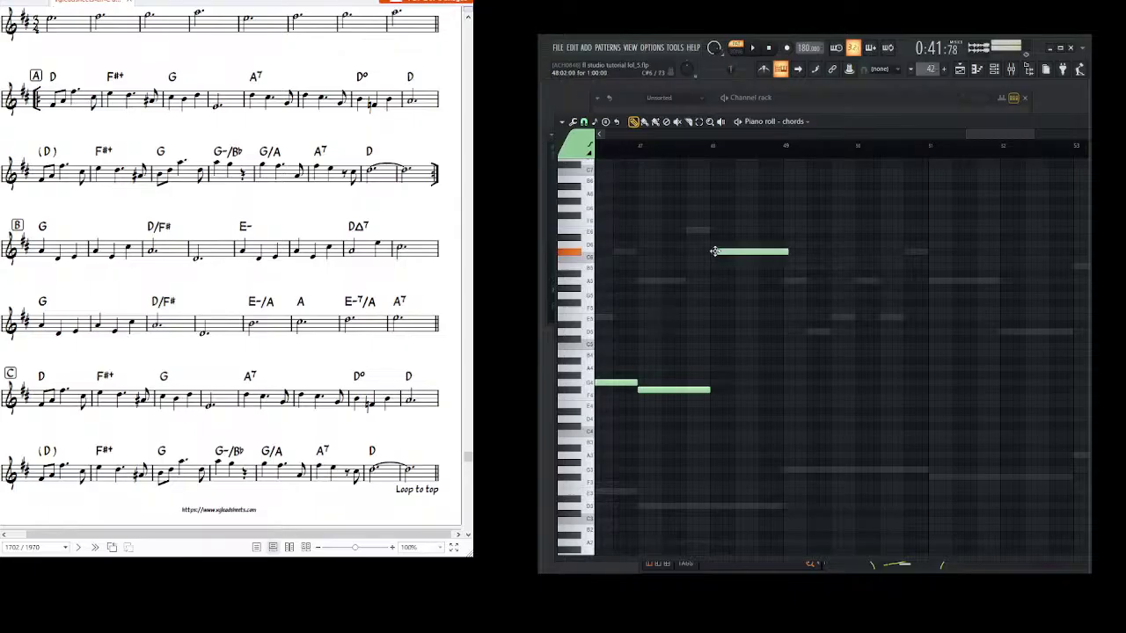
right_click(719, 254)
left_click(712, 390)
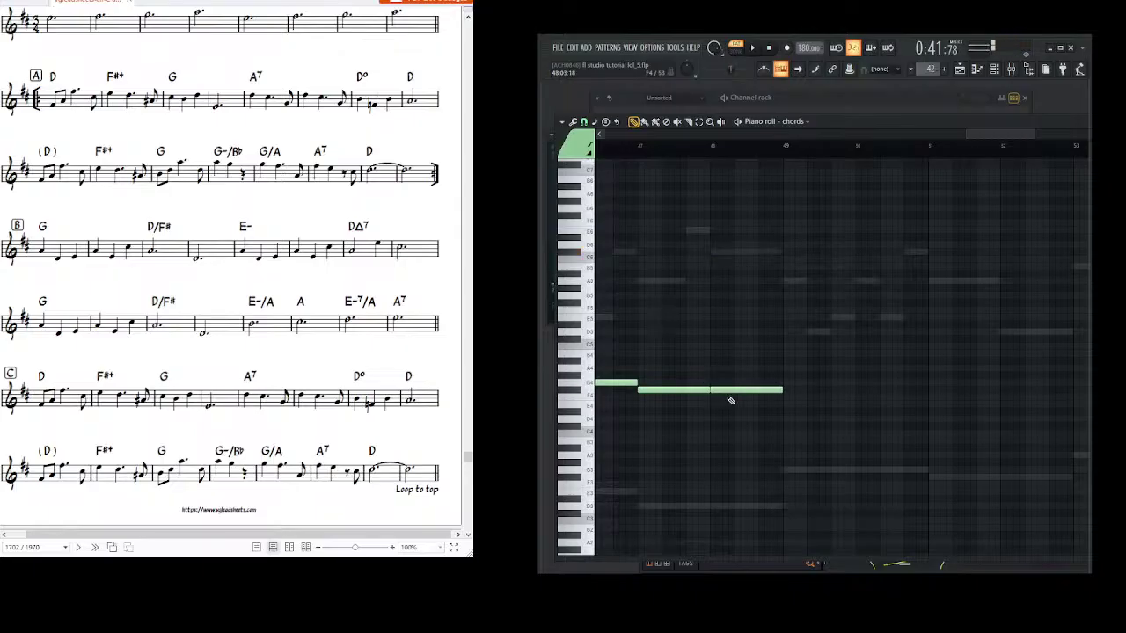
- Play back the arrangement from just before bar 47 and stop it at the end of the written chord part
left_click(631, 145)
left_click(753, 48)
left_click(757, 50)
- Audition the bass tone and the melody tones D5 and A5 at the start of bar 49, and remove the test notes
left_click_drag(847, 251, 791, 216)
left_click_drag(813, 332, 770, 323)
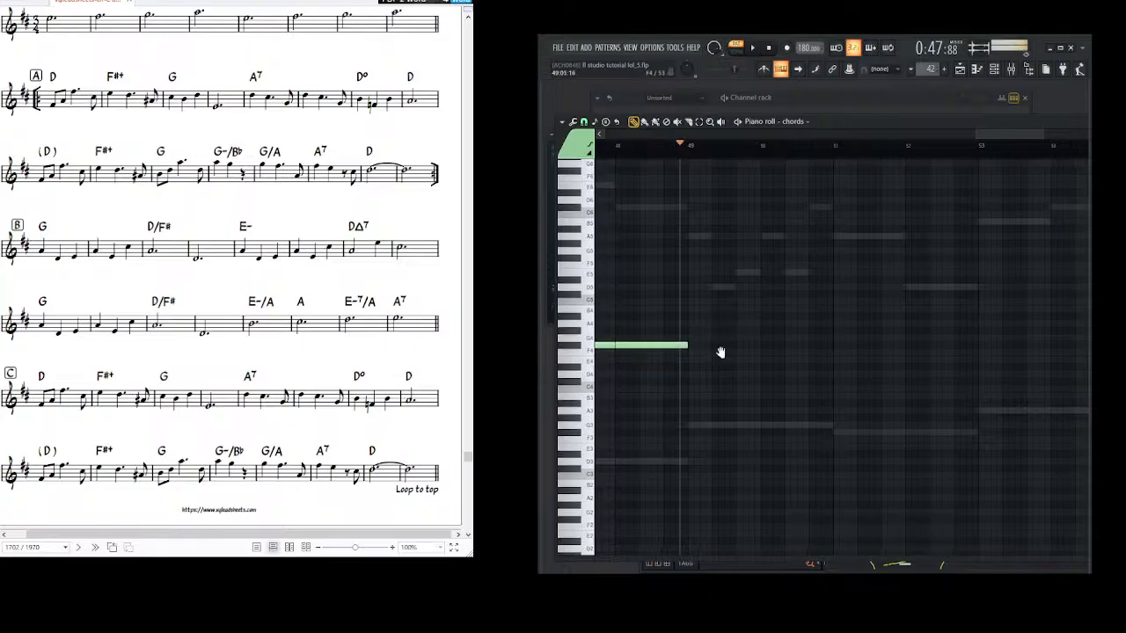
left_click(709, 416)
right_click(709, 417)
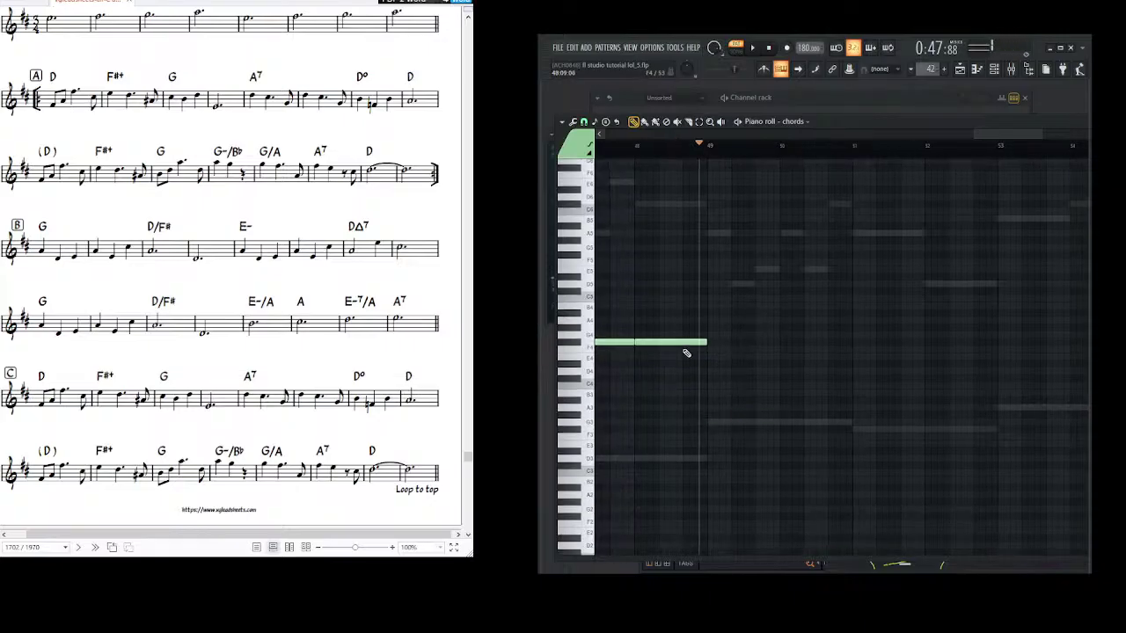
left_click(711, 284)
left_click(714, 234)
right_click(717, 233)
right_click(730, 285)
- Place one-bar B4 notes in bars 49 and 50 for the G chord, and A4 notes in bars 51 and 52 for D/F#
left_click(713, 308)
left_click(734, 315)
left_click_drag(767, 323, 1055, 353)
scroll(723, 363, "left", 6)
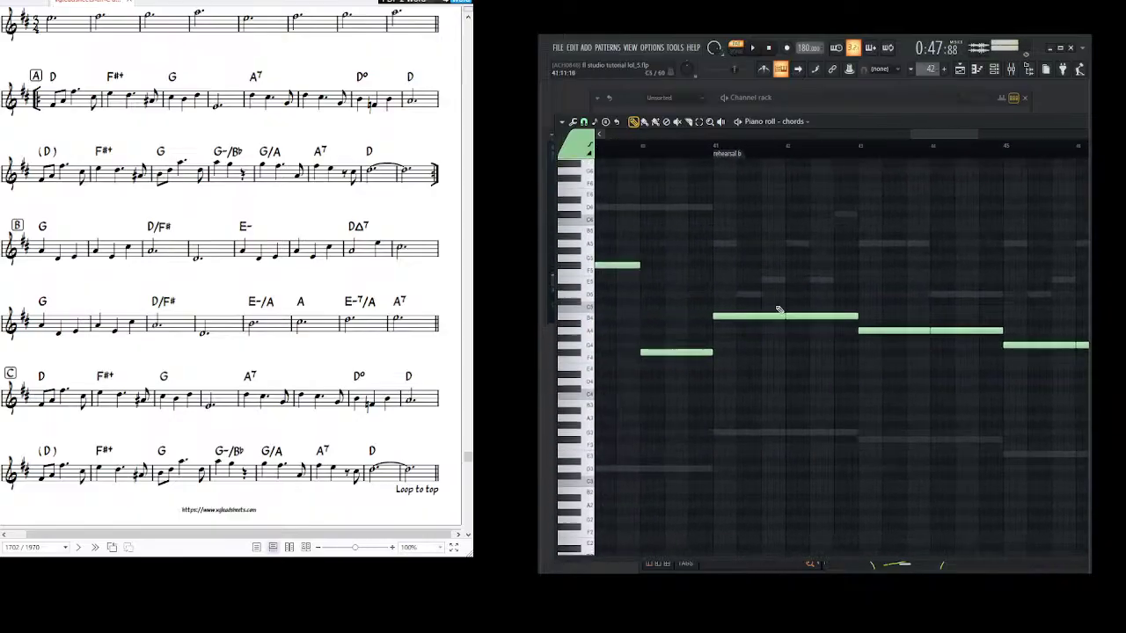
left_click(799, 321)
right_click(799, 322)
scroll(809, 333, "right", 8)
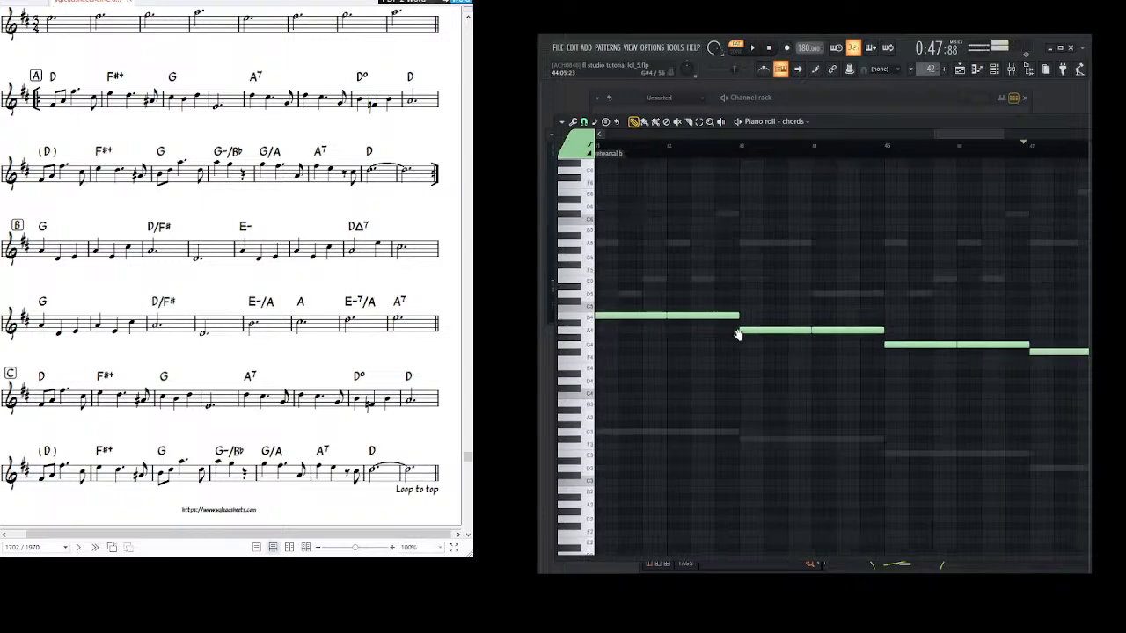
left_click(804, 332)
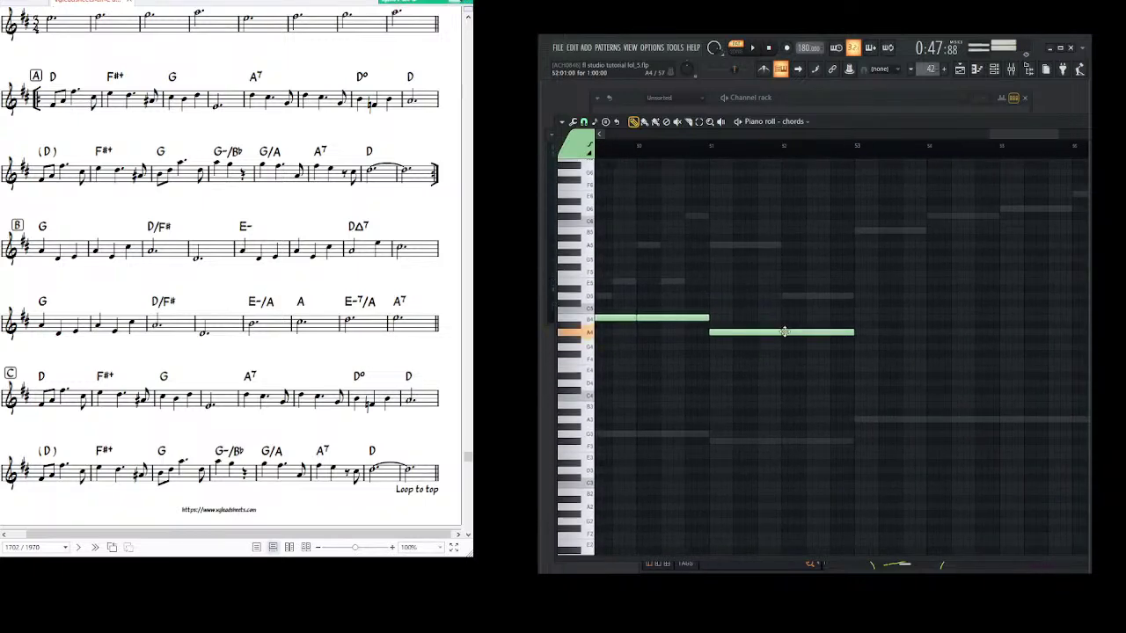
- Audition the bass tone A3 and the melody tone B5 at the start of bar 53, and remove both test notes
scroll(744, 327, "right", 2)
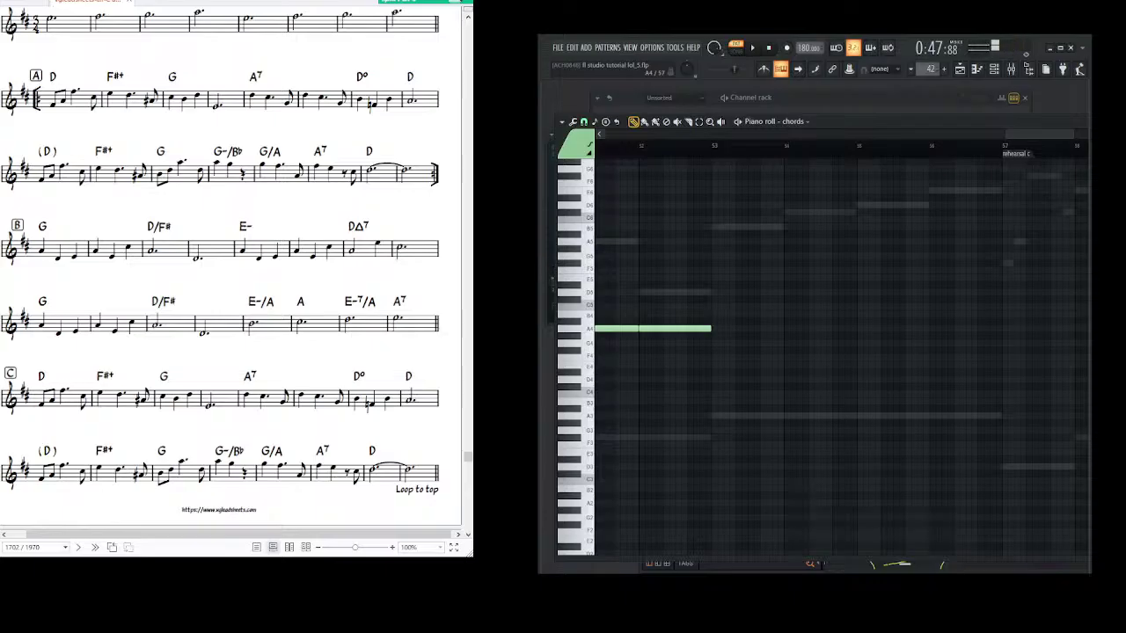
scroll(742, 372, "right", 1)
left_click(708, 414)
right_click(708, 415)
left_click(706, 226)
right_click(718, 230)
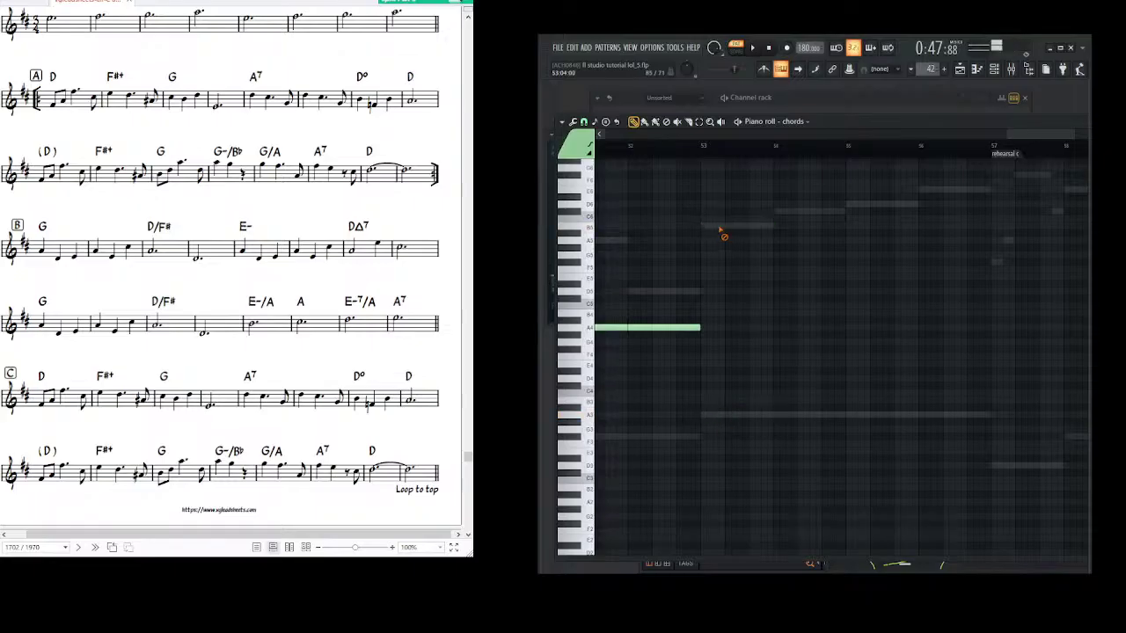
- Try a one-bar E5 in bar 53 for the E minor over A chord, and preview it with the Playback tool
left_click(704, 280)
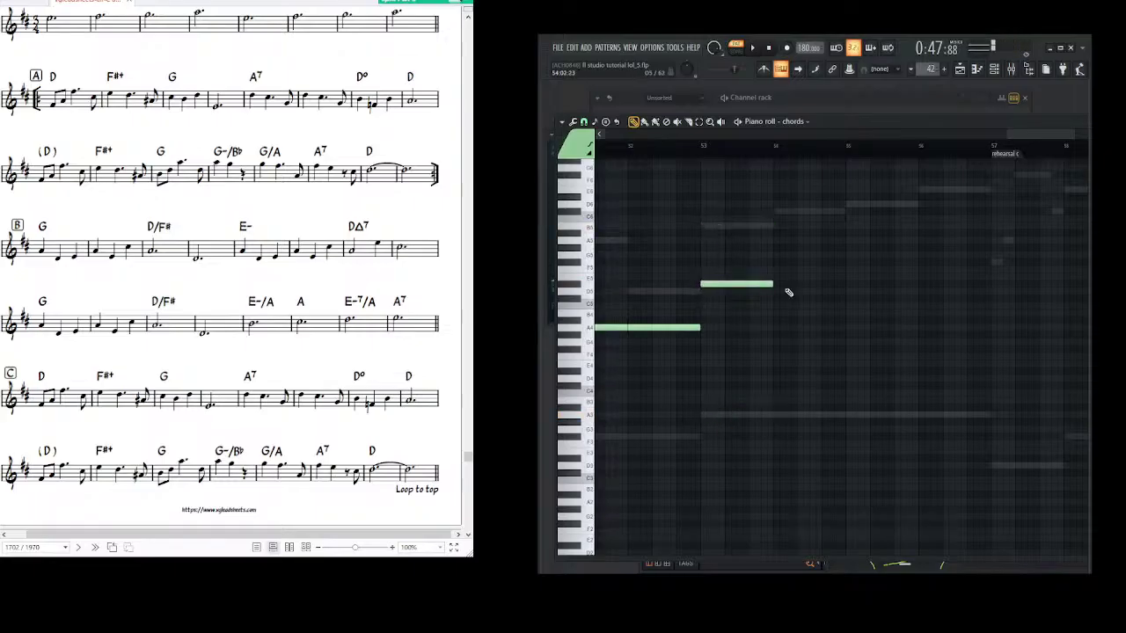
scroll(723, 277, "up", 2)
left_click(721, 122)
mouse_move(633, 224)
left_mouse_down()
mouse_move(616, 224)
mouse_move(701, 222)
left_mouse_up()
key("p")
- Audition A4 and D5 in bar 52, and remove the D5 test notes
left_click(676, 392)
right_click(673, 389)
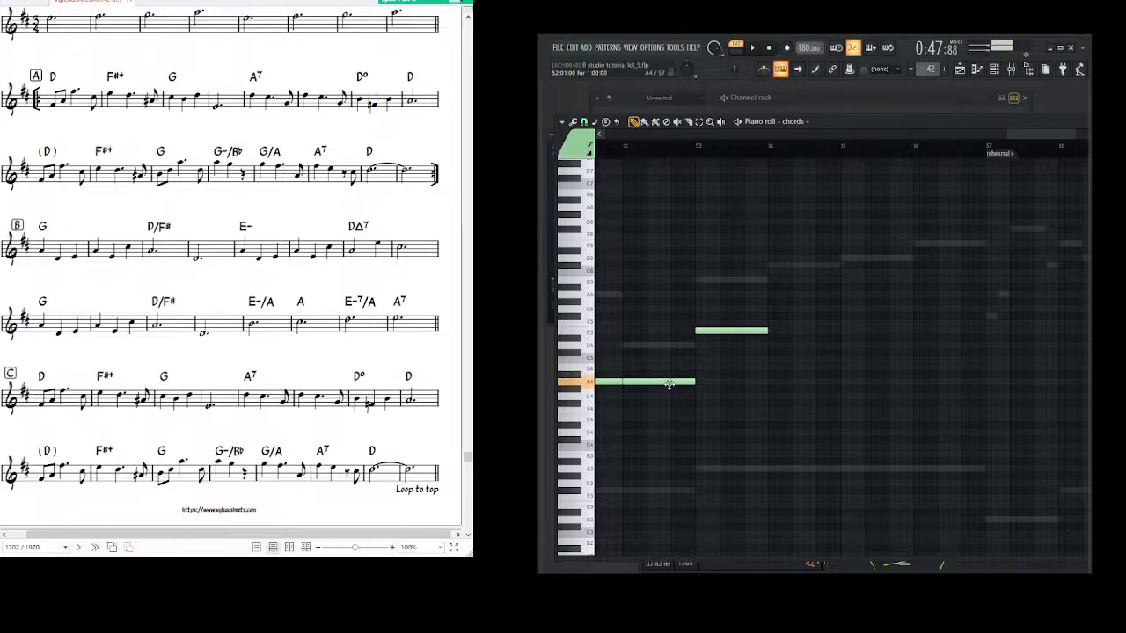
left_click(666, 347)
right_click(665, 345)
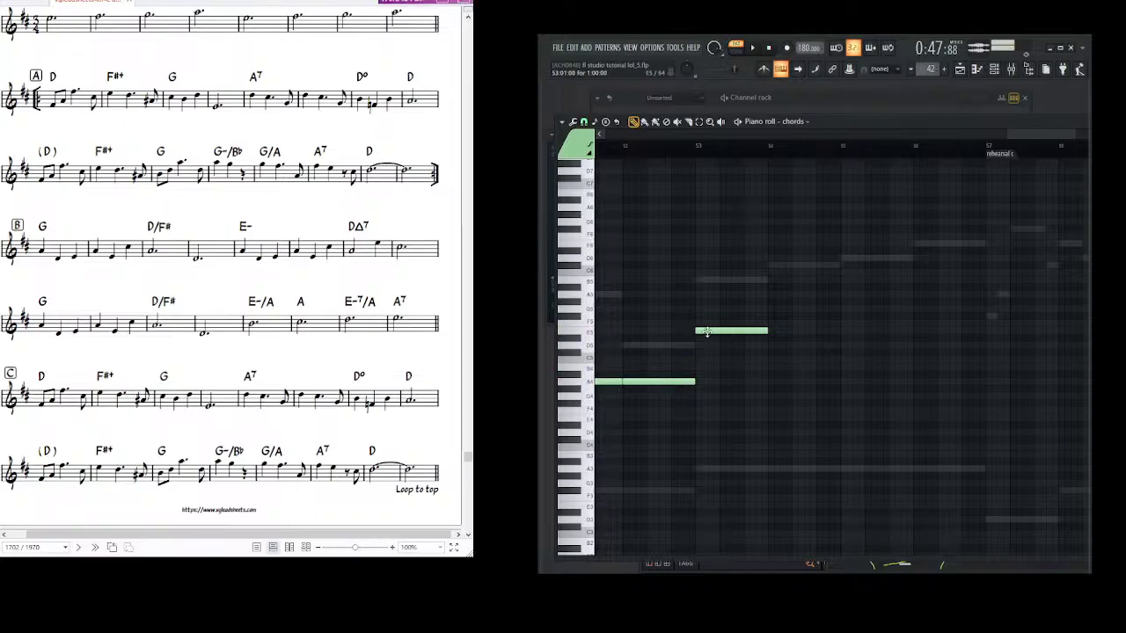
left_click(651, 350)
right_click(681, 346)
- Lower the bar 53 note by an octave to E4, and preview it with the Playback tool
left_click_drag(717, 339, 710, 425)
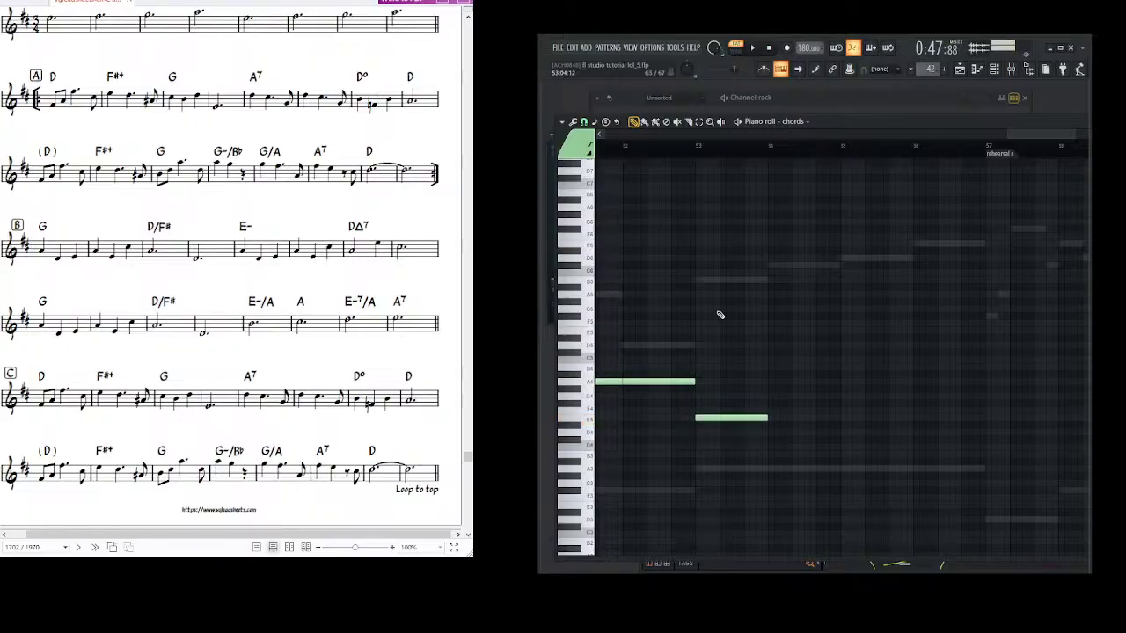
left_click_drag(708, 258, 754, 204)
left_click(720, 121)
mouse_move(656, 220)
left_mouse_down()
mouse_move(729, 234)
mouse_move(708, 189)
left_mouse_up()
- Replace the E4 in bar 53 with a one-bar G4, and preview it with the Playback tool
left_click(633, 122)
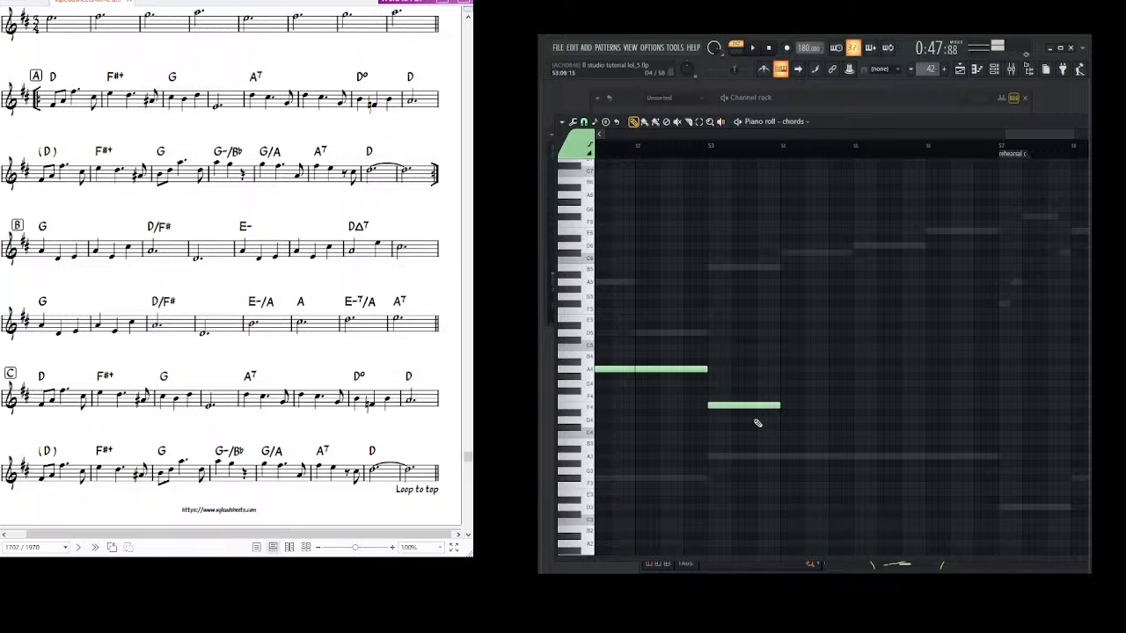
right_click(726, 406)
left_click(714, 383)
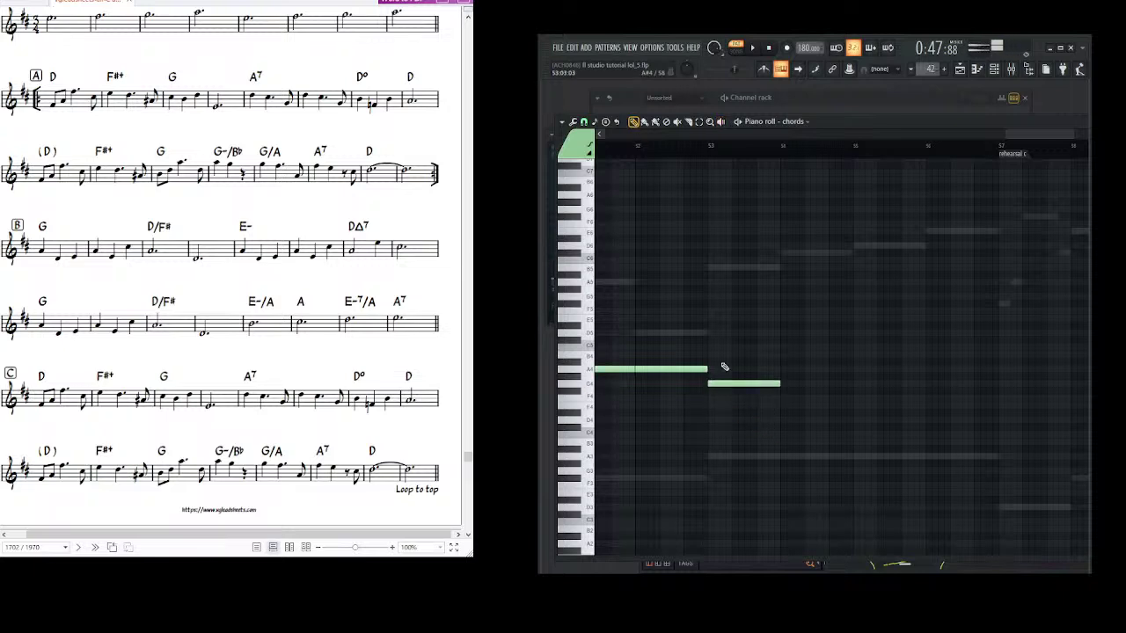
left_click(721, 122)
left_click_drag(642, 220, 723, 216)
key("p")
- Audition the melody tone B5 at the start of bar 53 twice, and remove each test note
left_click(715, 269)
right_click(713, 271)
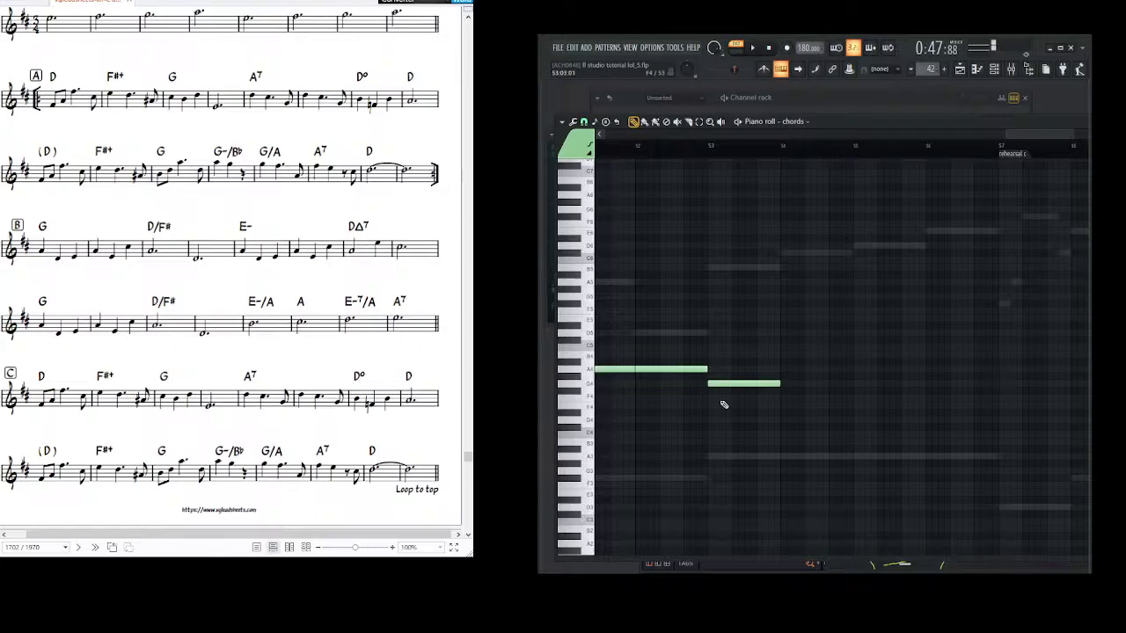
left_click(725, 264)
right_click(737, 266)
- Replace the G4 in bar 53 with a one-bar E5, and preview it with the Playback tool
mouse_move(723, 386)
left_mouse_down()
mouse_move(723, 408)
mouse_move(724, 385)
left_mouse_up()
left_click_drag(723, 320, 707, 321)
right_click(742, 384)
left_click(721, 122)
left_click_drag(648, 238, 731, 245)
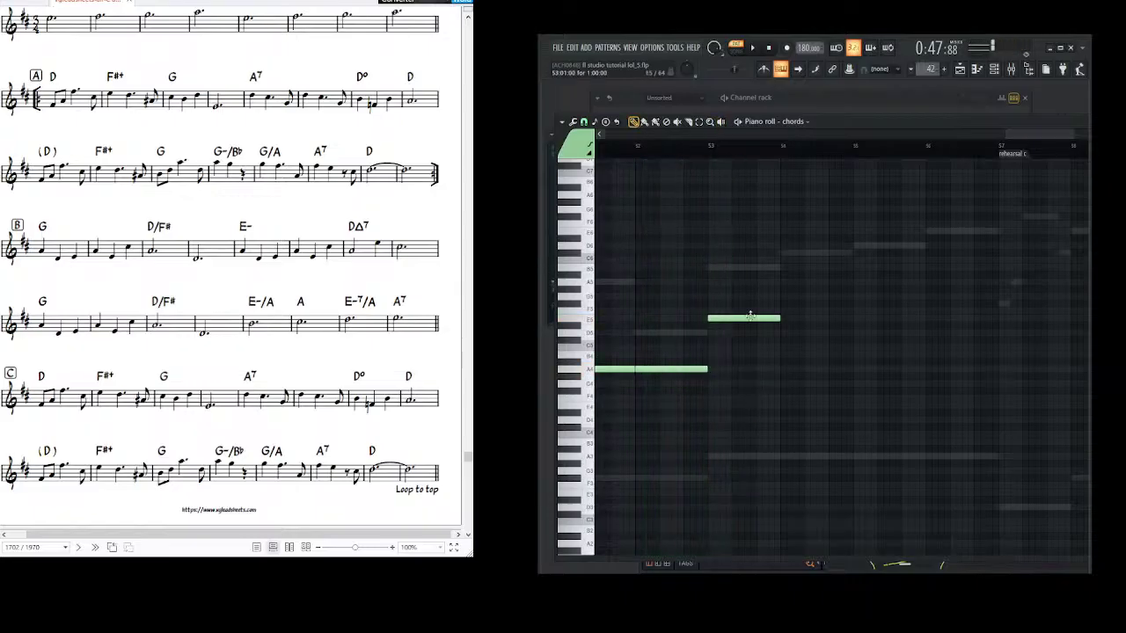
- Move the bar 53 note down to E4, audition a tone just below it, and remove the test notes
mouse_move(735, 320)
left_mouse_down()
mouse_move(728, 409)
mouse_move(737, 406)
left_mouse_up()
left_click(741, 412)
right_click(749, 413)
left_click(746, 412)
right_click(746, 412)
- Swap the E4 in bar 53 for G4, and replace that with a one-bar B4
left_click_drag(702, 383, 709, 383)
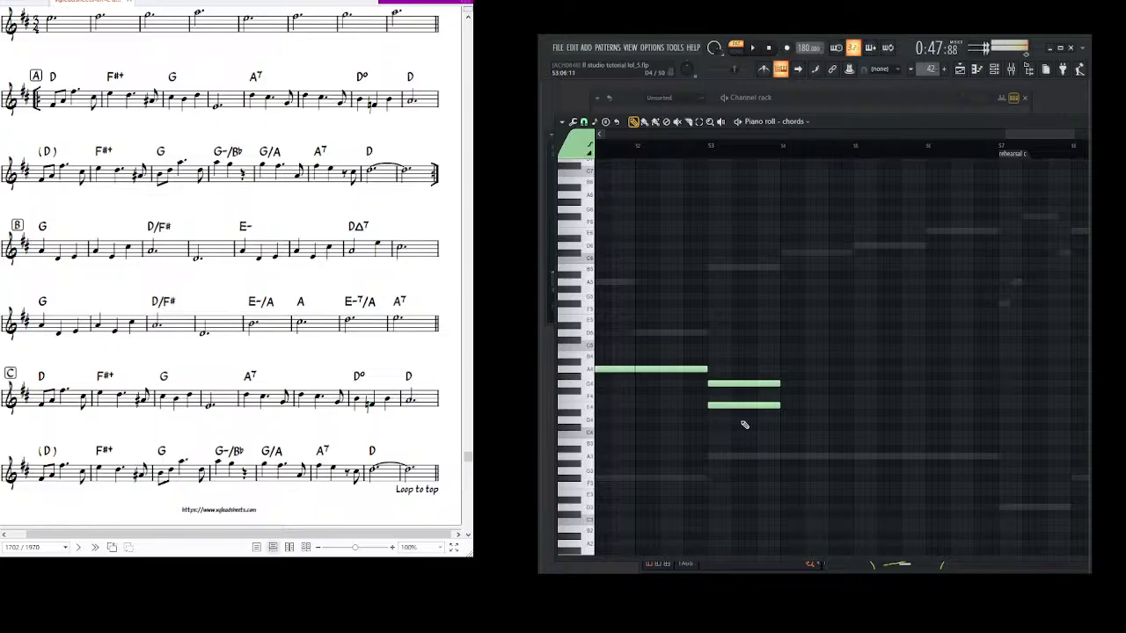
right_click(727, 407)
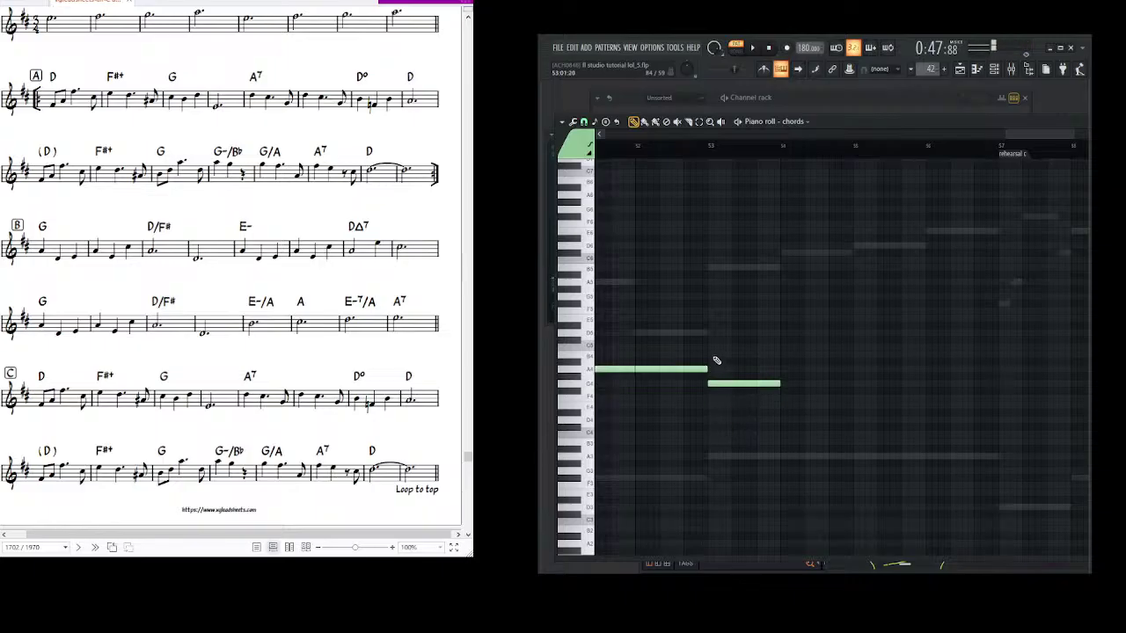
left_click(715, 355)
right_click(735, 385)
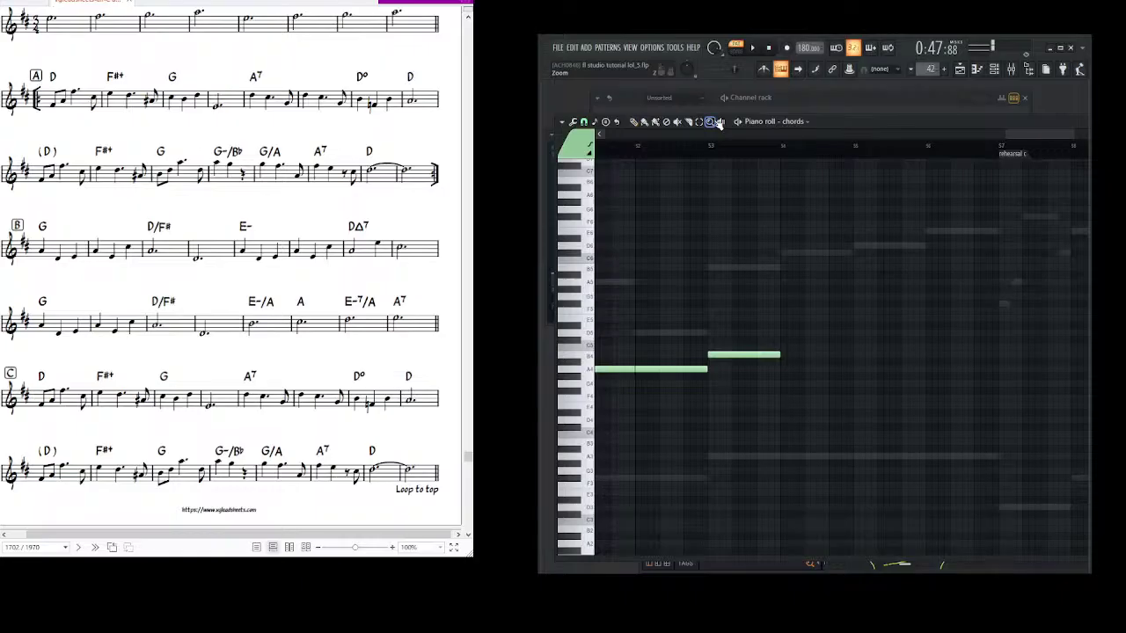
- Add a one-bar G4 below the B4 in bar 53, and preview the pair with the Playback tool
left_click(723, 384)
left_click(720, 122)
left_click_drag(617, 226, 733, 236)
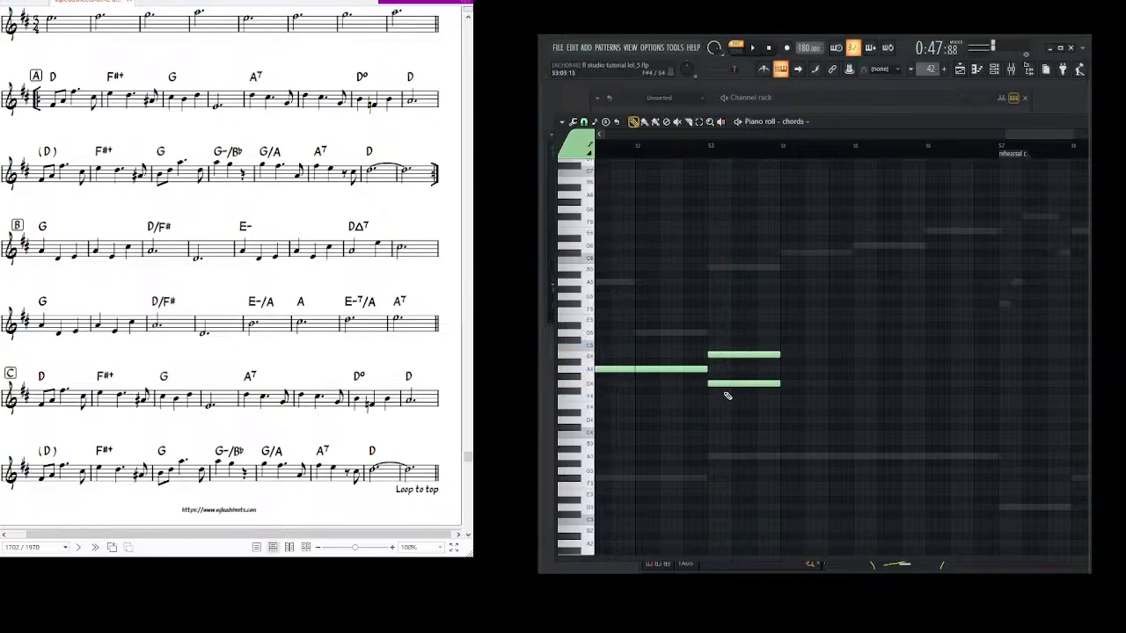
- Rebuild bar 53 as a stacked chord of E4, G4, A4 and B4, and preview it with the Playback tool
left_click_drag(789, 349, 747, 340)
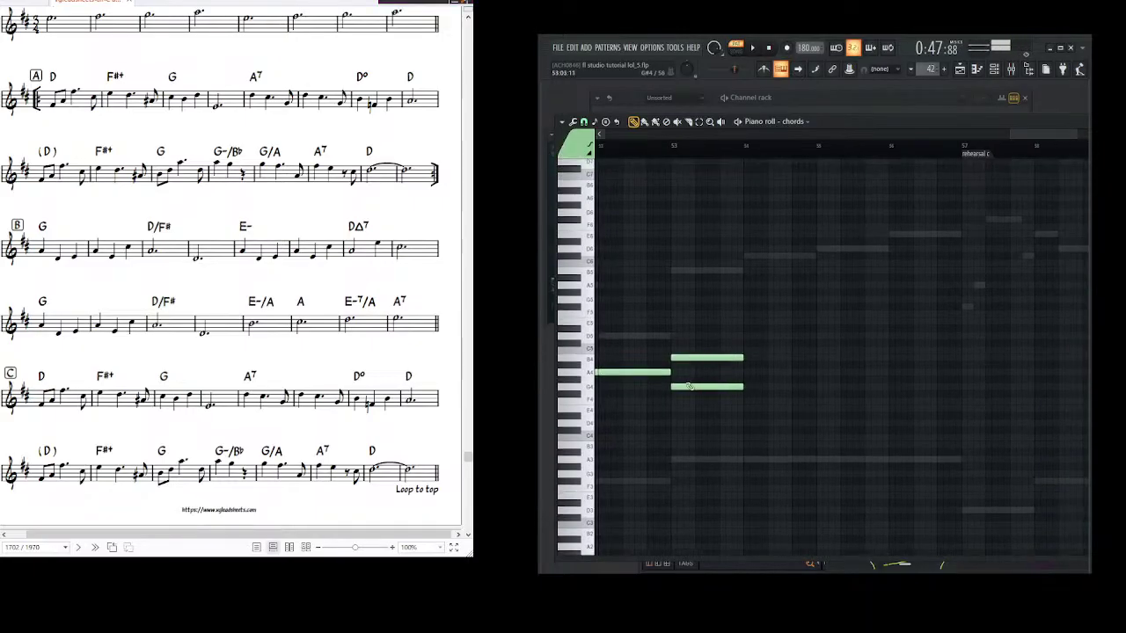
right_click(704, 387)
right_click(702, 358)
left_click_drag(675, 402, 671, 387)
left_click(682, 359)
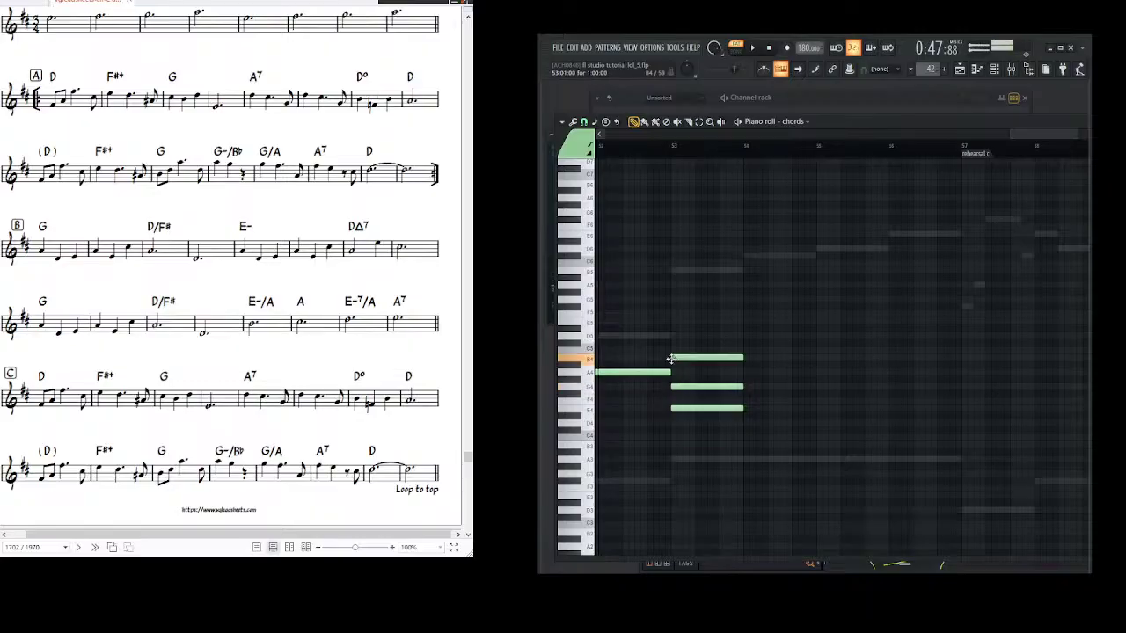
left_click(684, 373)
left_click(720, 122)
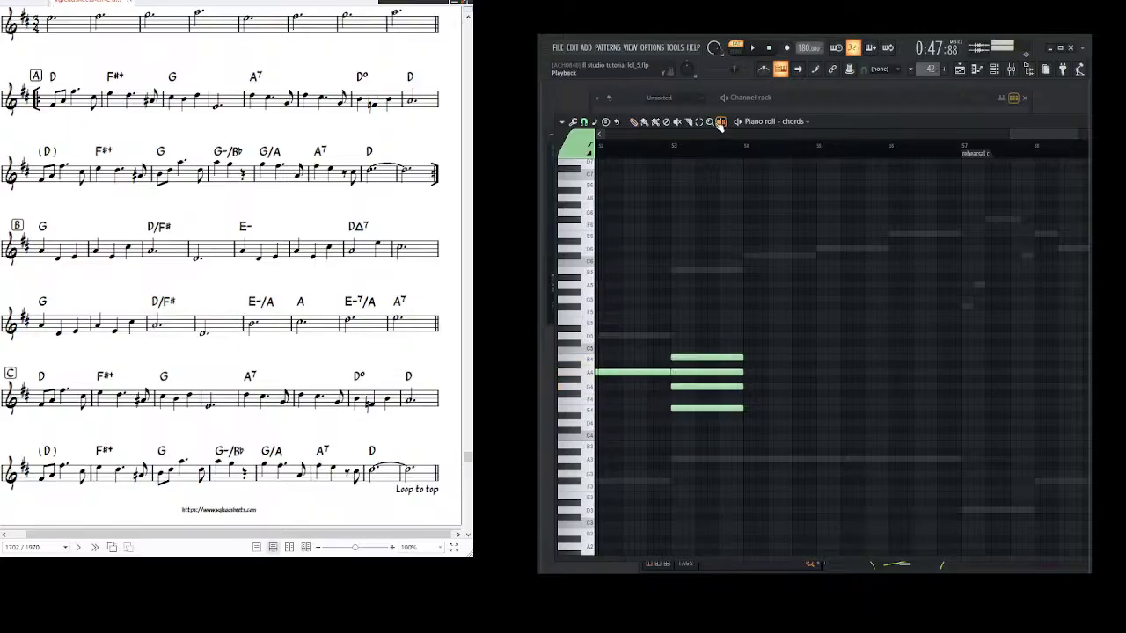
left_click(681, 229)
key("p")
- Reduce the bar 53 chord to G4 and B4, and preview it with the Playback tool
right_click(690, 373)
right_click(699, 357)
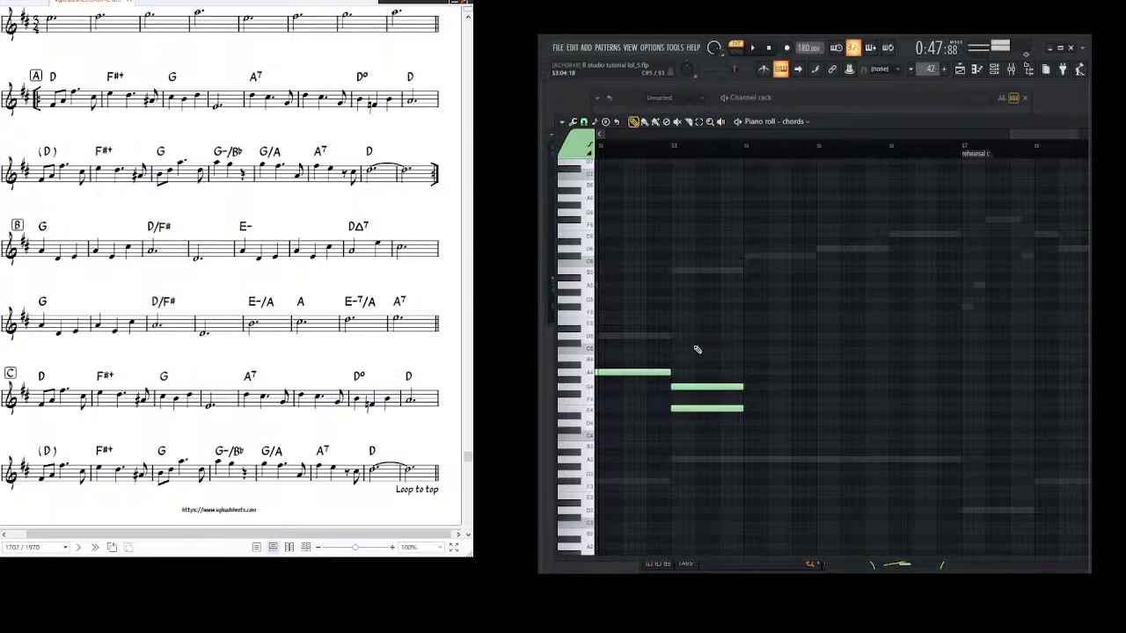
right_click(700, 408)
left_click_drag(680, 364, 671, 356)
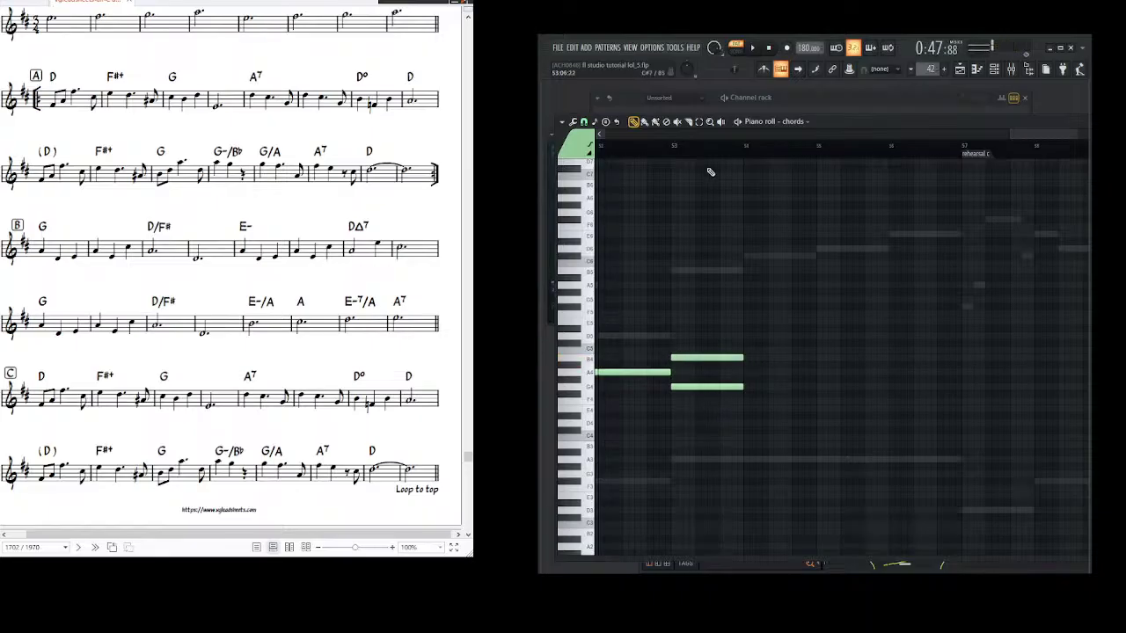
left_click(715, 114)
key("F6")
key("space")
left_click_drag(696, 273, 738, 273)
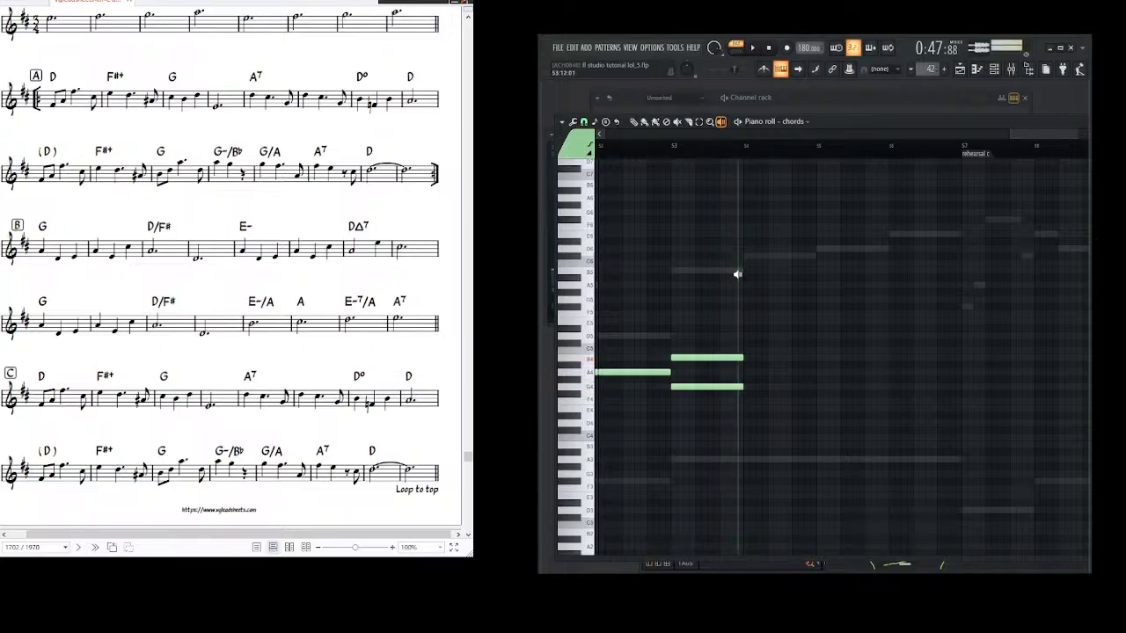
- Remove the G4 from bar 53 so only B4 is left, and preview the bar with the Playback tool
left_click(635, 122)
right_click(707, 387)
left_click(720, 122)
mouse_move(680, 182)
left_mouse_down()
mouse_move(691, 251)
mouse_move(739, 255)
left_mouse_up()
key("p")
- Place a one-bar C#5 in bar 54 for the A chord, audition C#6 and A3 against it, and remove both test notes
left_click_drag(826, 303, 801, 301)
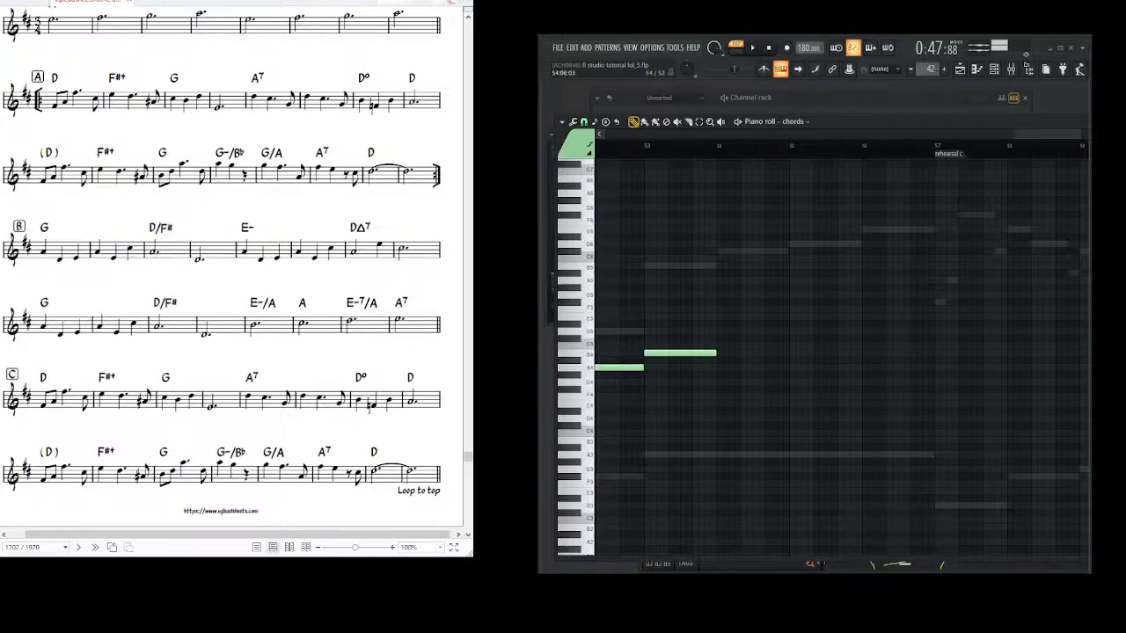
left_click(718, 338)
left_click(724, 250)
right_click(724, 251)
left_click(730, 455)
right_click(736, 454)
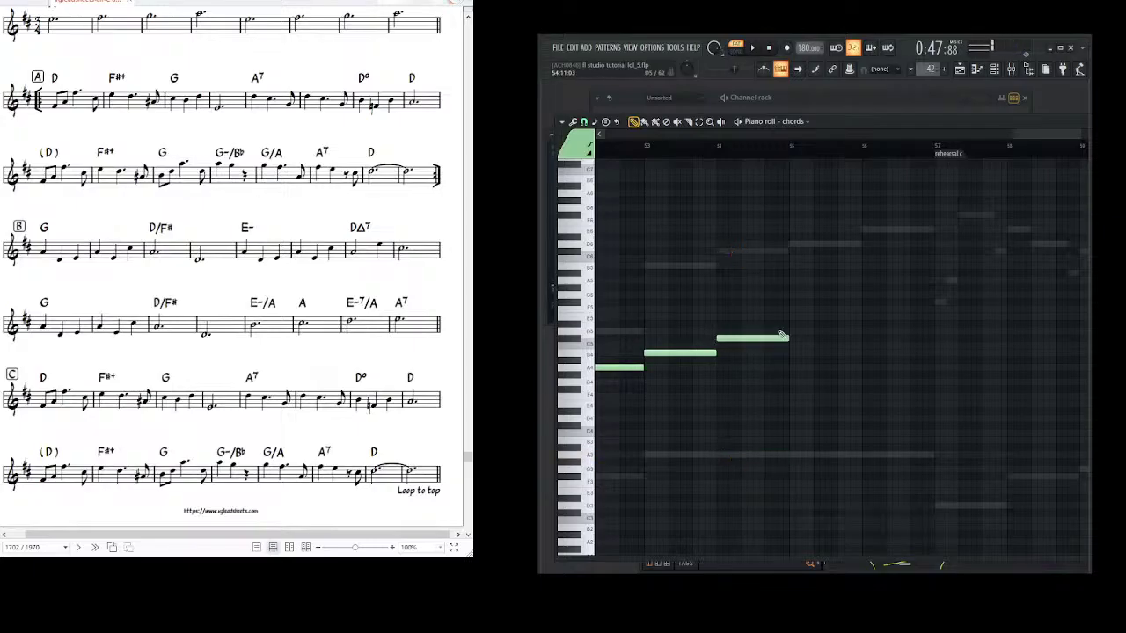
left_click_drag(836, 355, 774, 343)
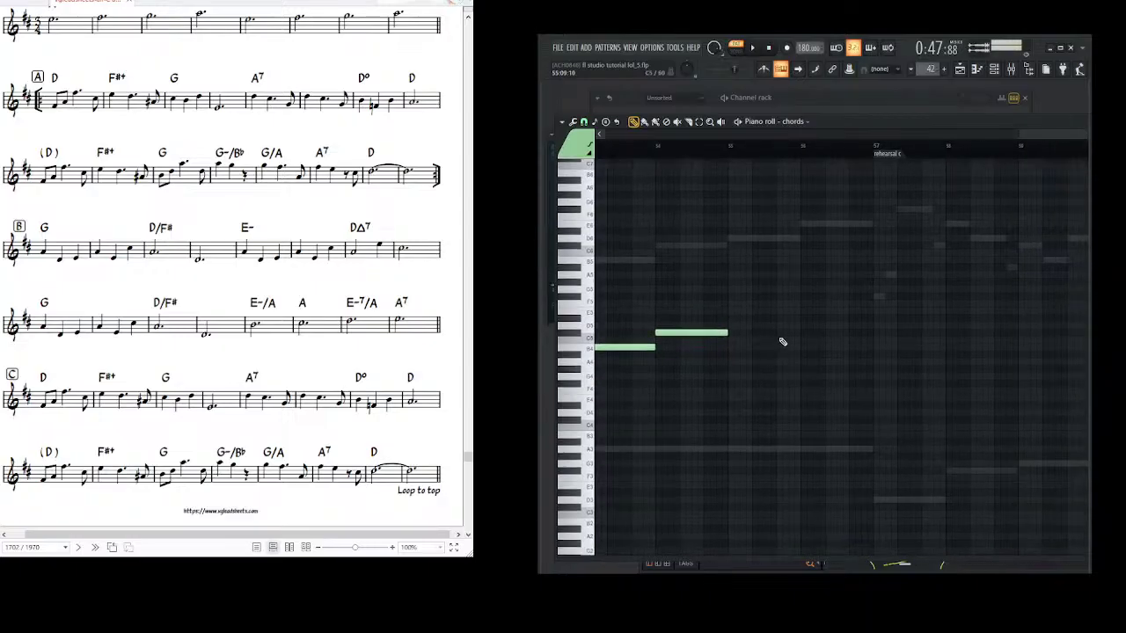
scroll(779, 351, "right", 1)
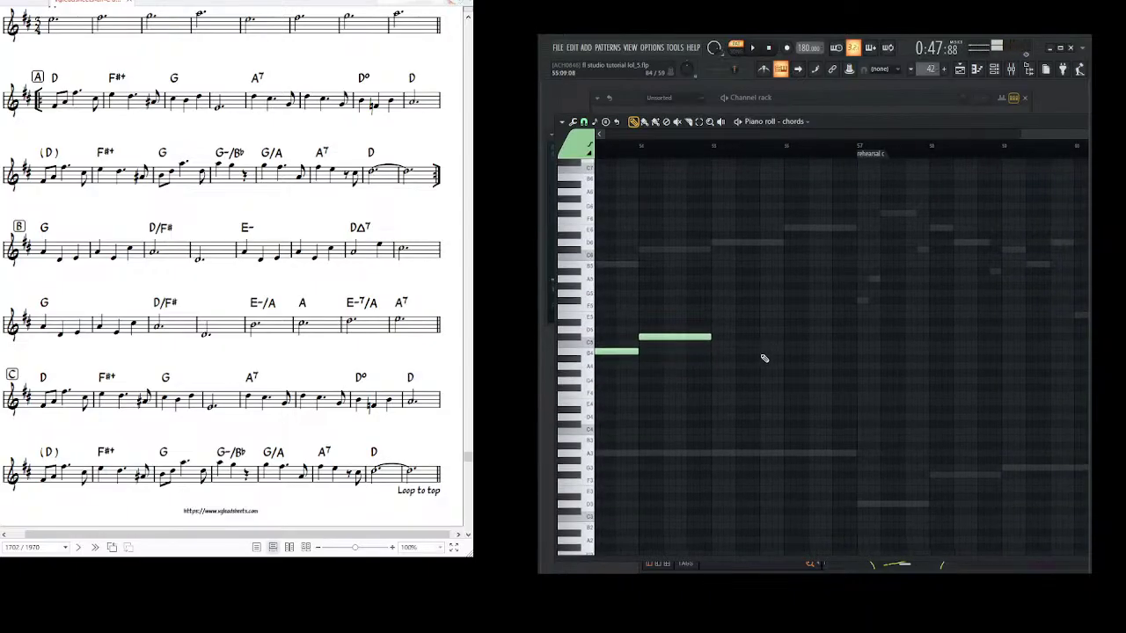
- Try a one-bar E5 in bar 55, audition it with the Playback tool, and remove it
left_click(714, 315)
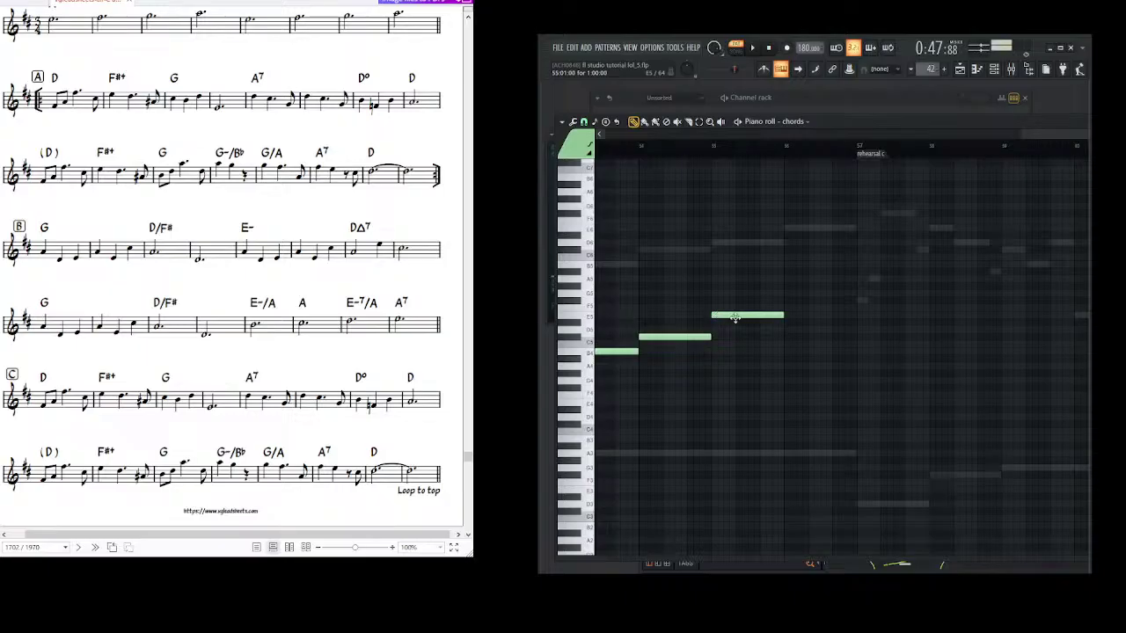
left_click_drag(736, 319, 729, 320)
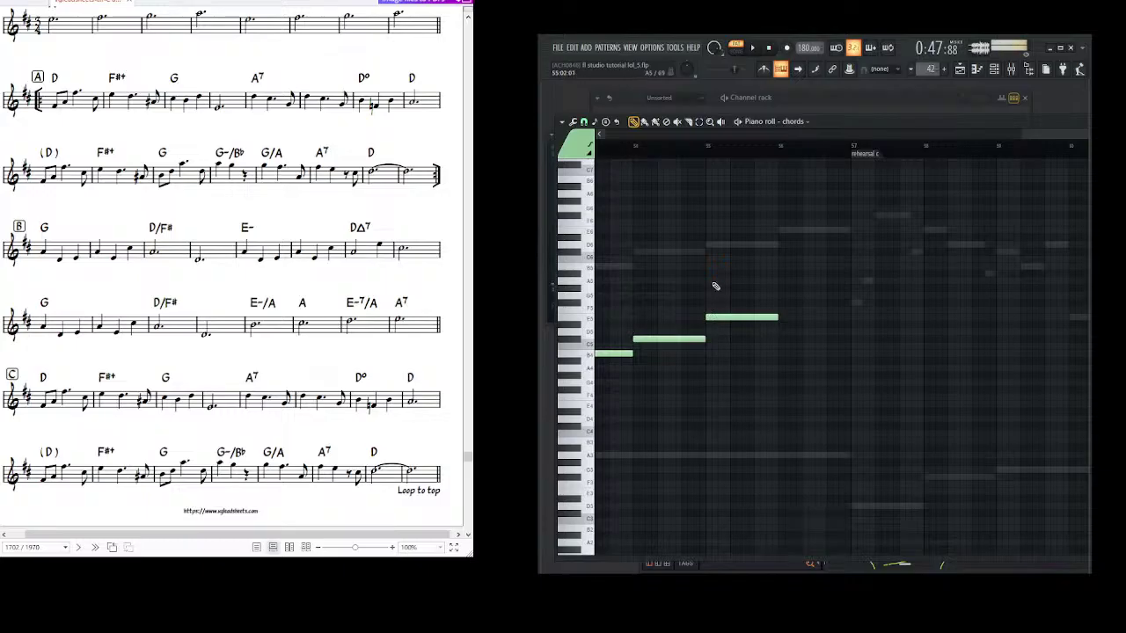
left_click(720, 124)
left_click_drag(611, 208, 734, 219)
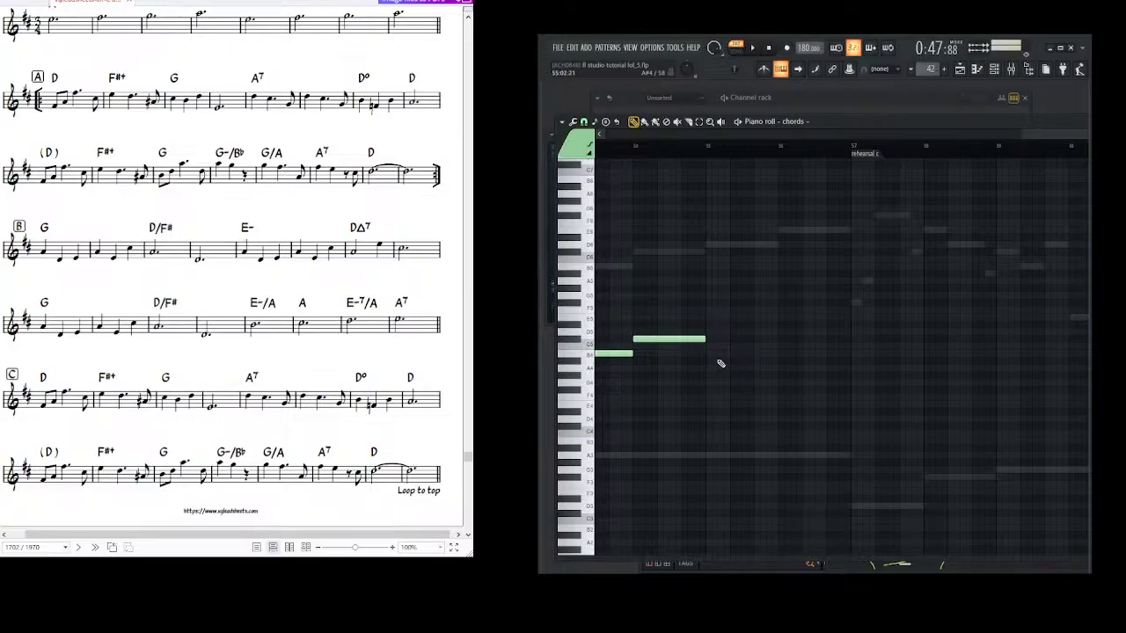
- Place a one-bar B4 in bar 55 and C#5 in bar 56, and preview them with the Playback tool
left_click_drag(719, 299, 890, 301)
left_click_drag(681, 233, 945, 251)
mouse_move(909, 268)
left_mouse_down()
mouse_move(749, 289)
mouse_move(627, 251)
left_mouse_up()
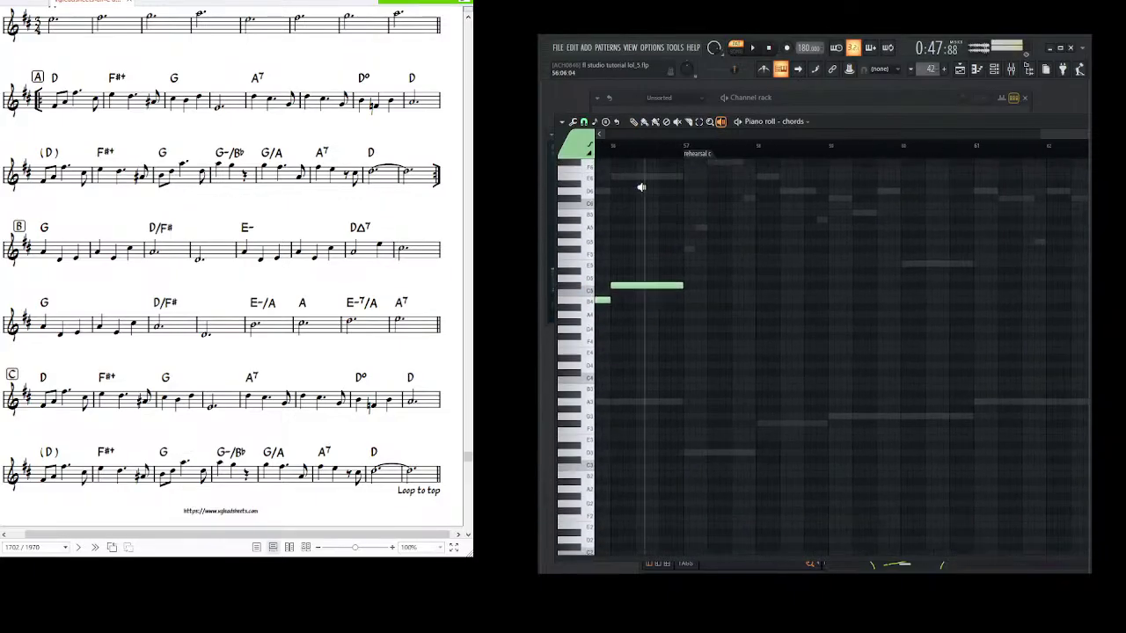
- Copy the chord notes of rehearsal a, bars 9 to 24, paste them at rehearsal c, and start playback from rehearsal a
left_click(633, 122)
left_click_drag(769, 327, 739, 325)
left_click_drag(648, 331, 742, 375)
left_click_drag(716, 338, 787, 346)
scroll(774, 150, "down", 6)
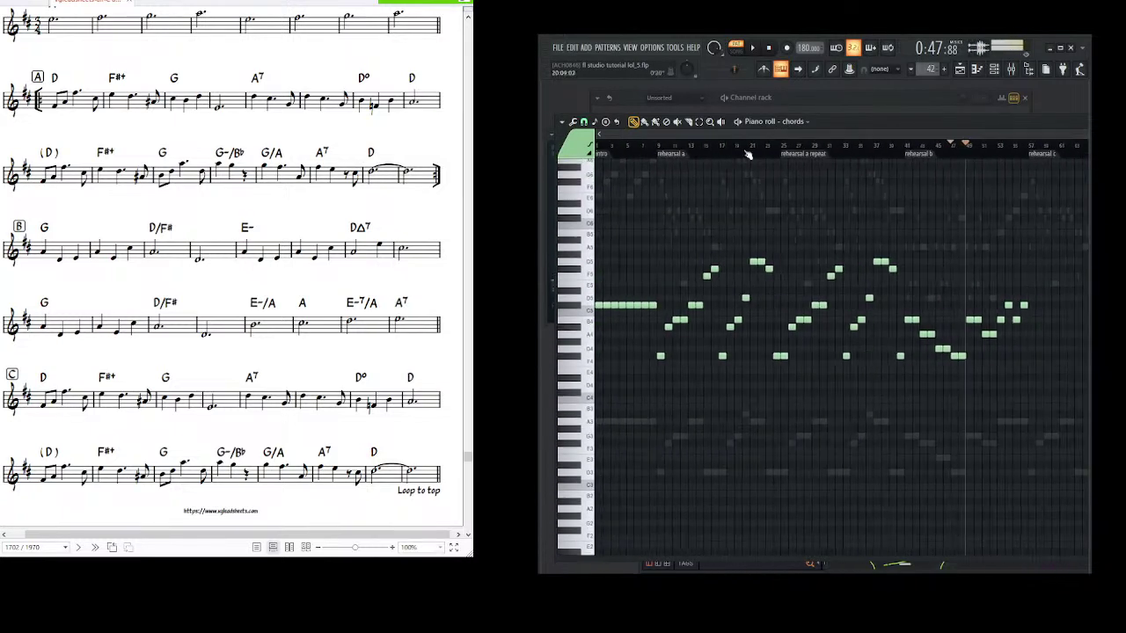
left_click(669, 155)
left_click_drag(748, 134, 906, 135)
scroll(628, 138, "up", 2)
left_click_drag(613, 147, 687, 166)
left_click(649, 156)
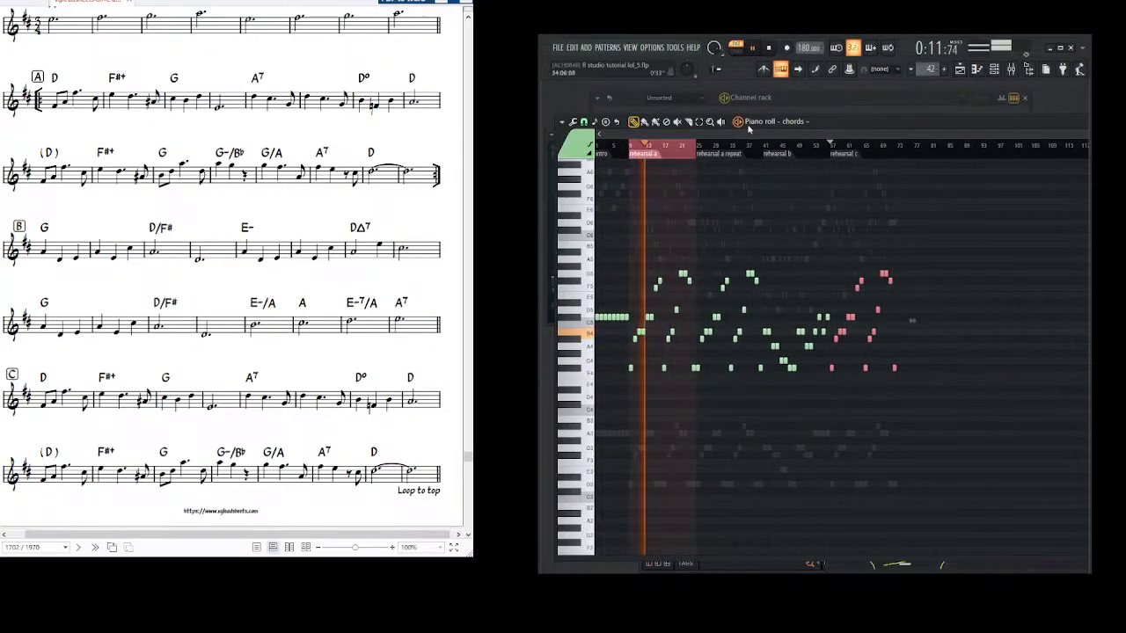
- Clear the note selection and listen to the chord part from rehearsal a through the rehearsal a repeat
key("F6")
left_click(1040, 244)
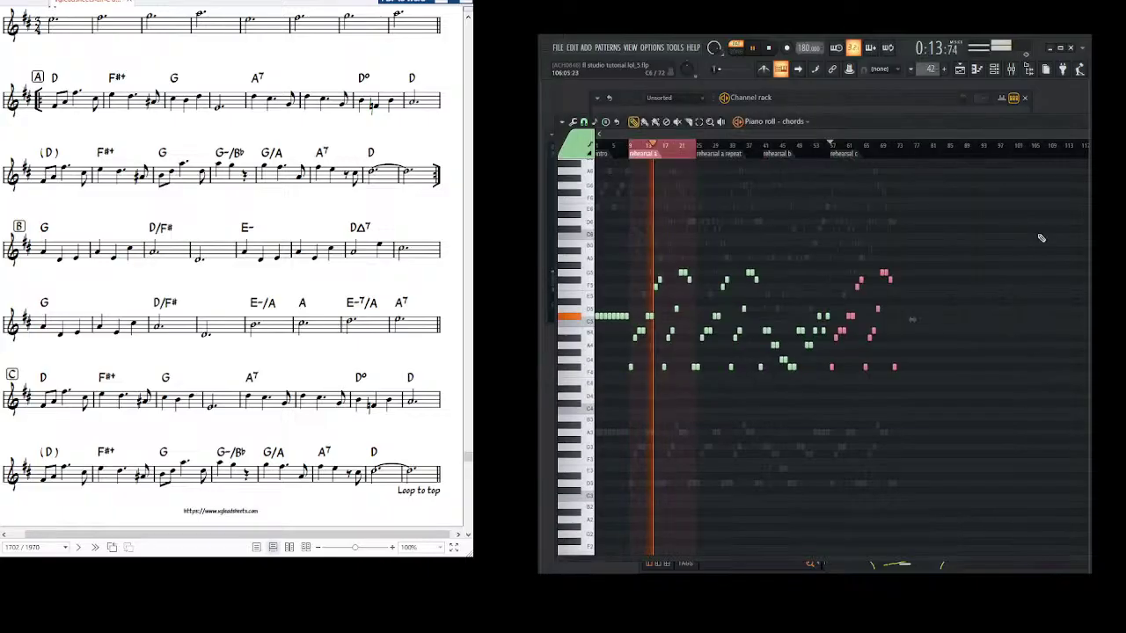
scroll(842, 143, "down", 2)
scroll(775, 151, "up", 1)
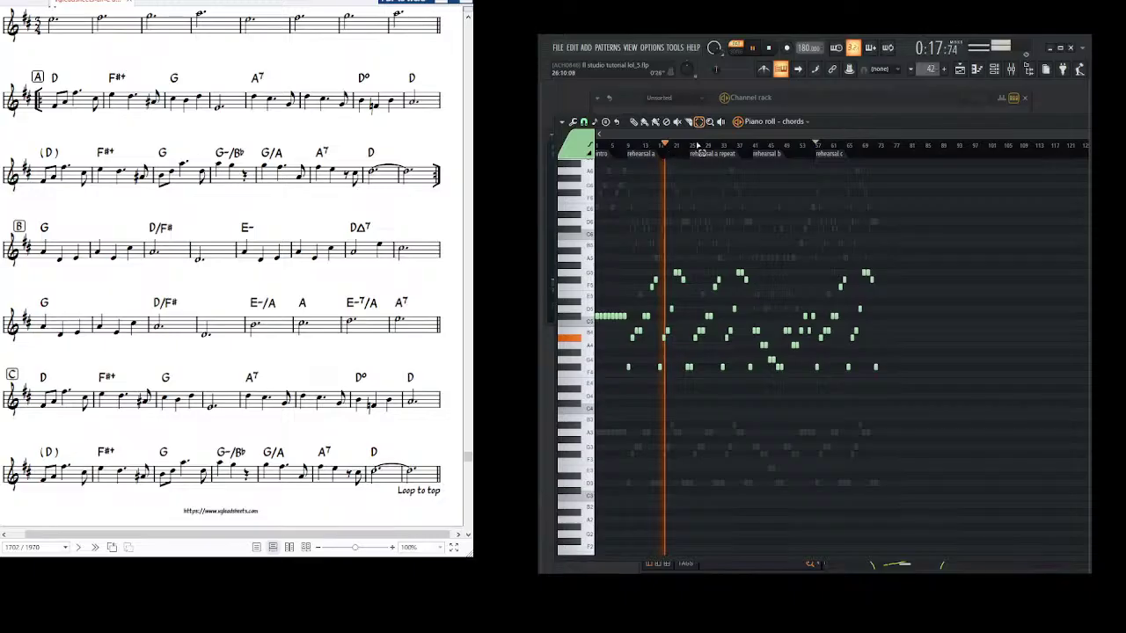
scroll(690, 149, "up", 4)
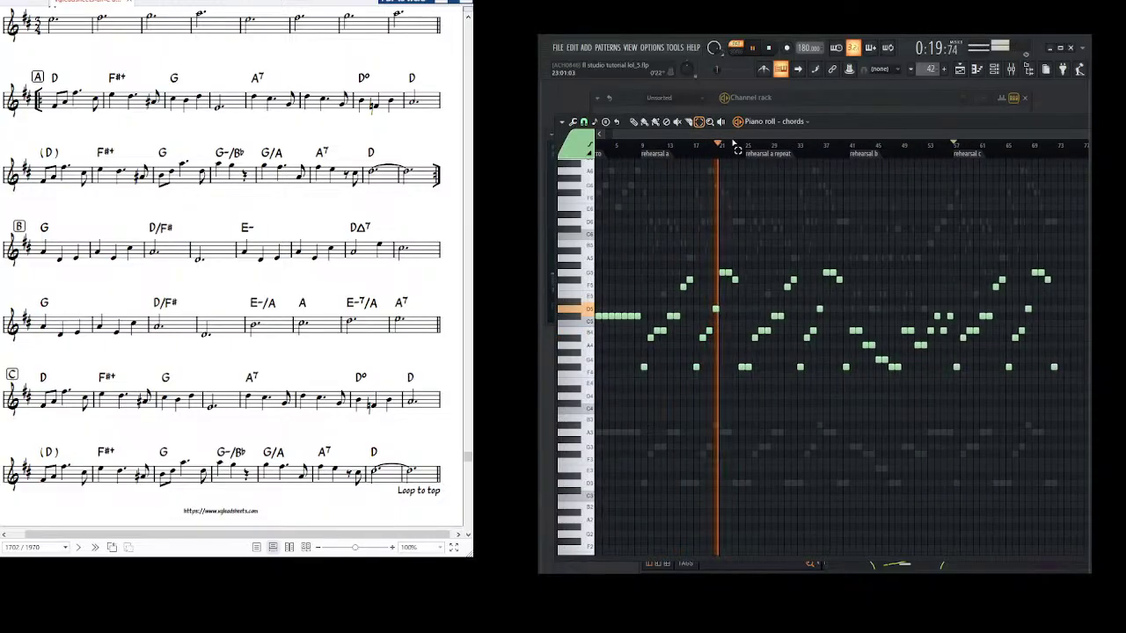
scroll(734, 143, "up", 2)
scroll(712, 244, "down", 2)
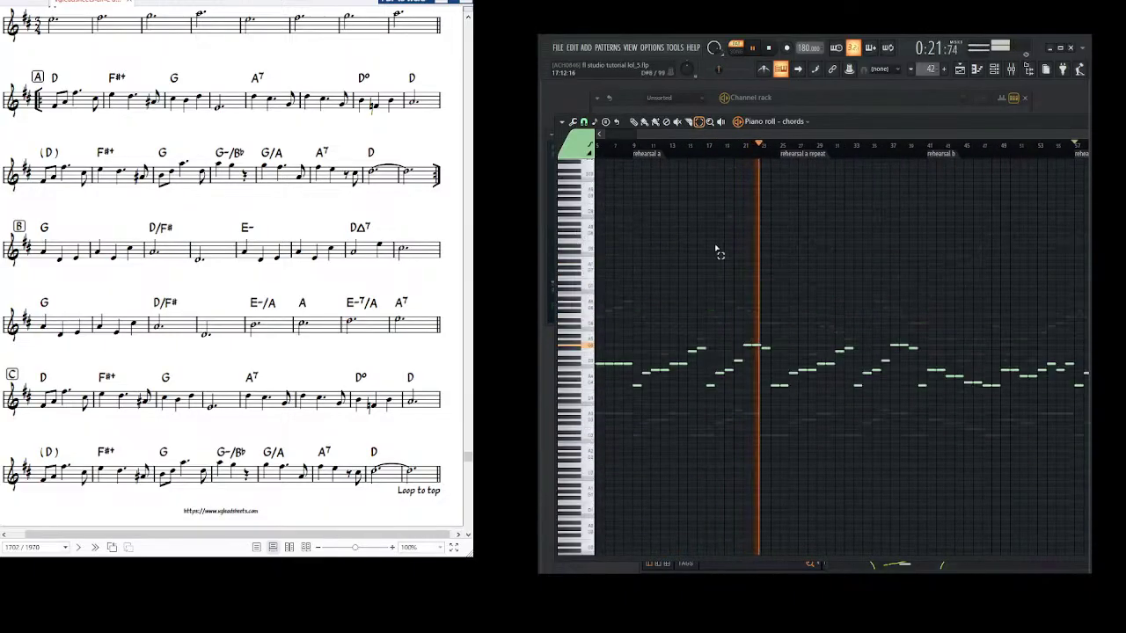
scroll(731, 280, "up", 2)
left_click_drag(730, 276, 703, 270)
scroll(740, 148, "down", 1)
left_click_drag(789, 258, 745, 255)
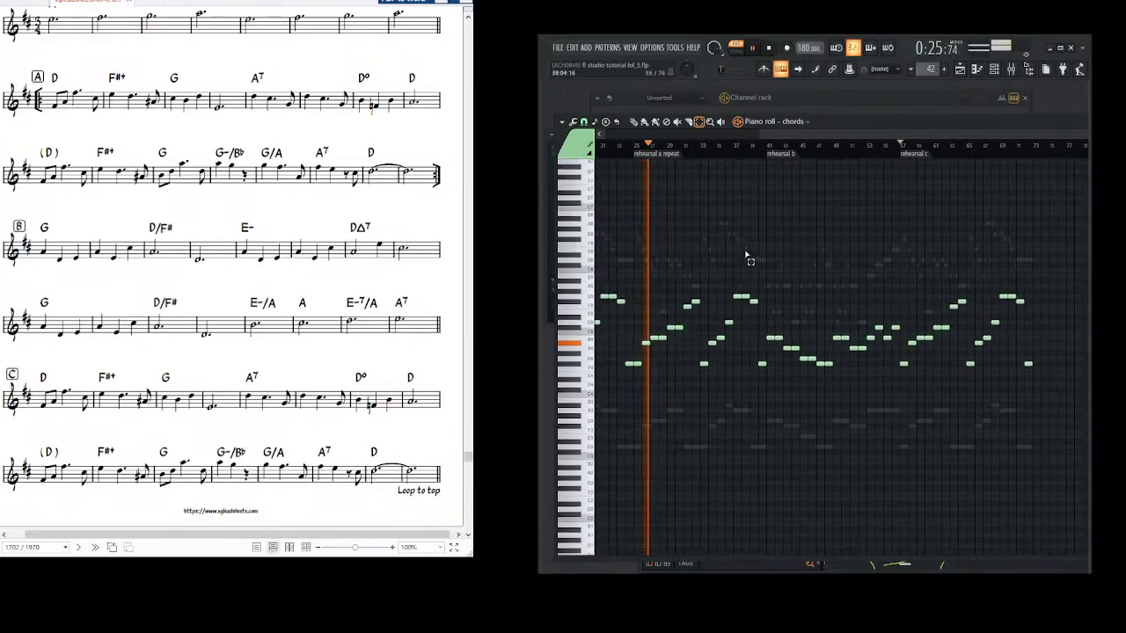
scroll(729, 276, "down", 1)
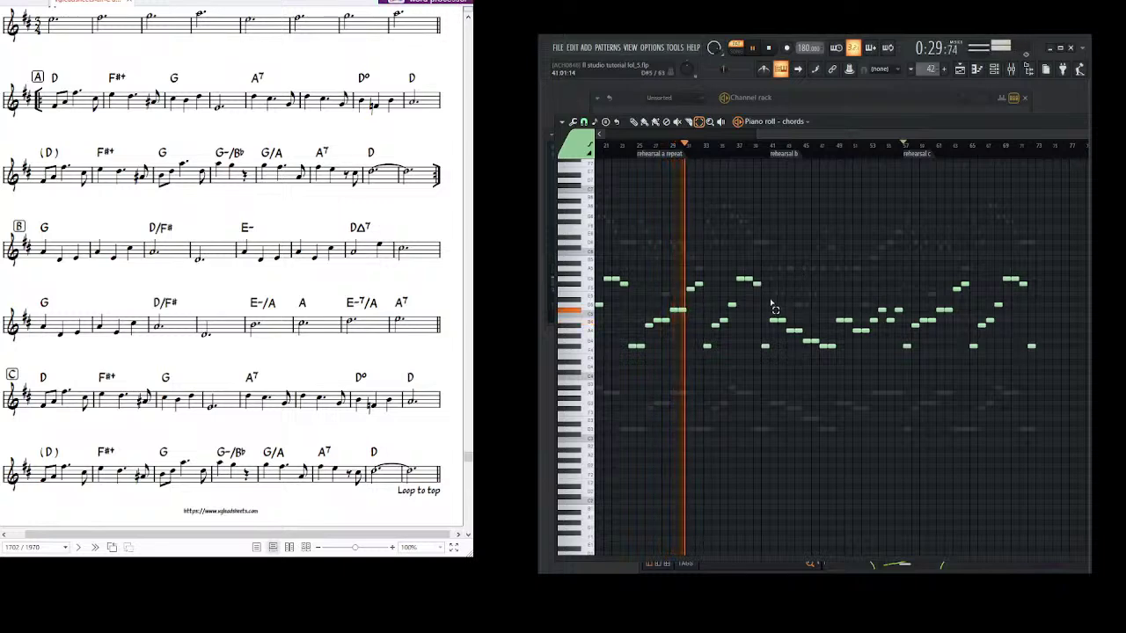
scroll(747, 334, "up", 1)
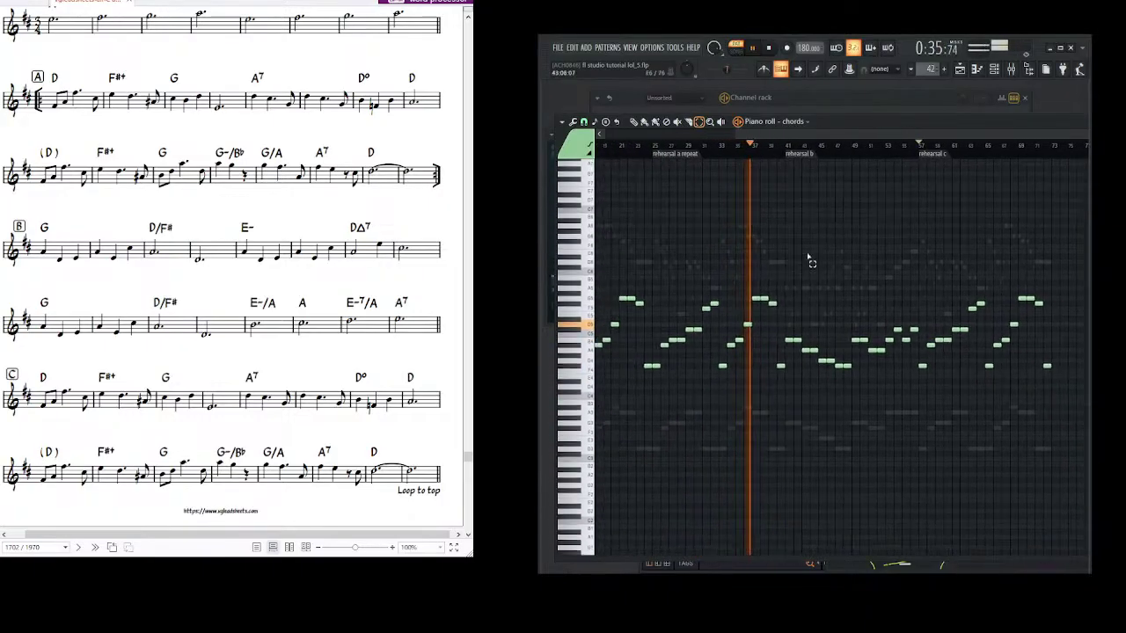
- Open the piano roll of the Default #2 channel and follow the ghost notes through rehearsal b during playback
key("F6")
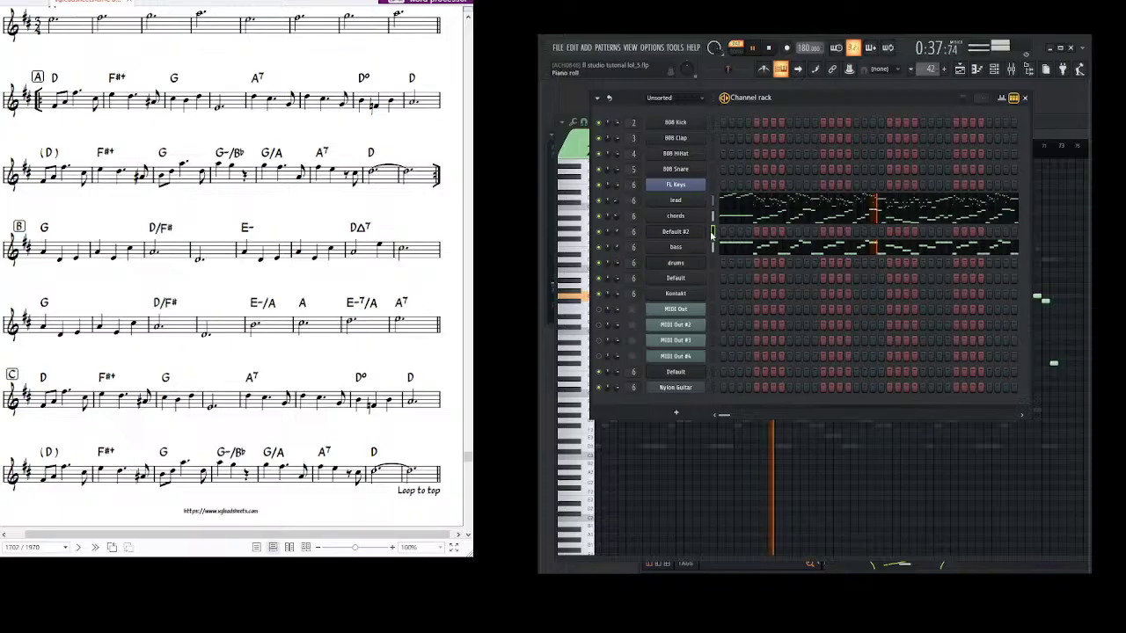
key("F7")
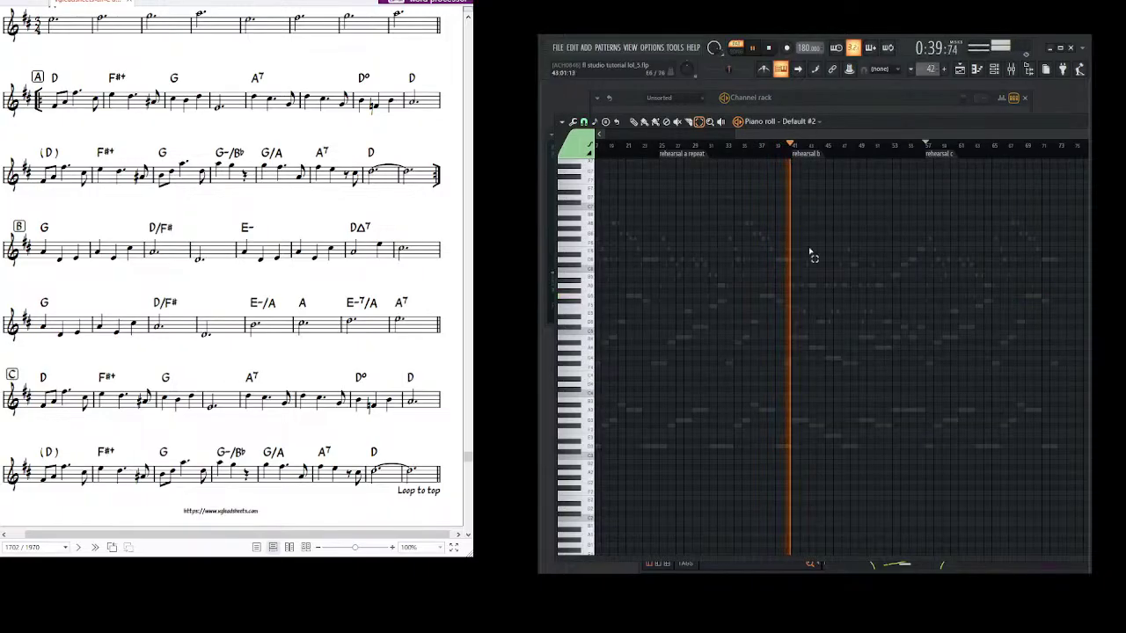
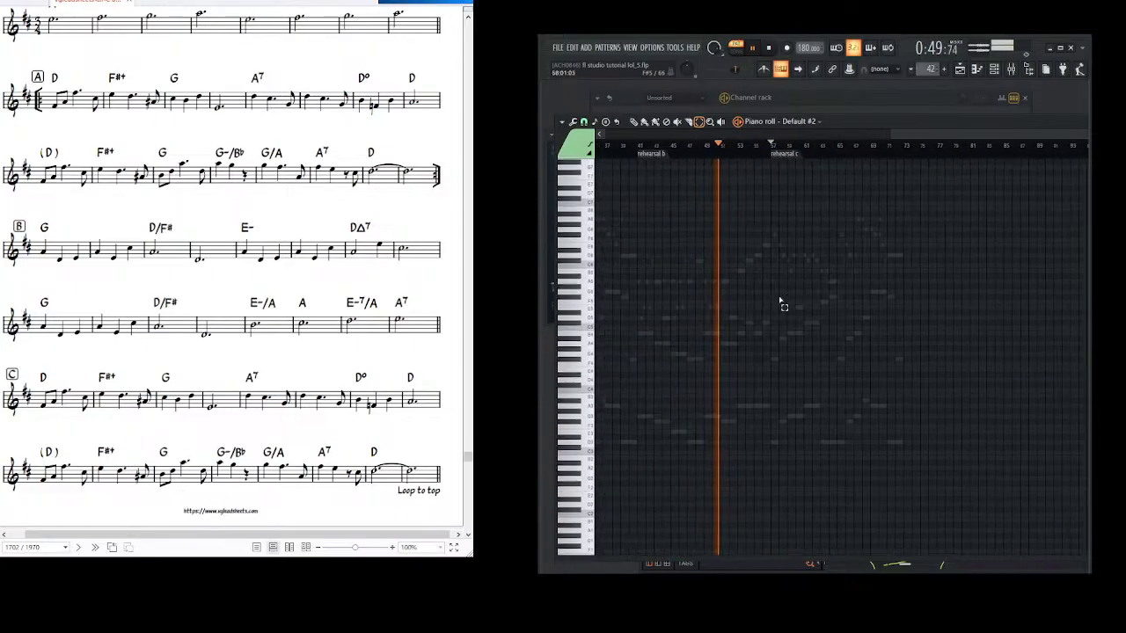
left_click_drag(775, 292, 816, 298)
left_click_drag(865, 247, 786, 248)
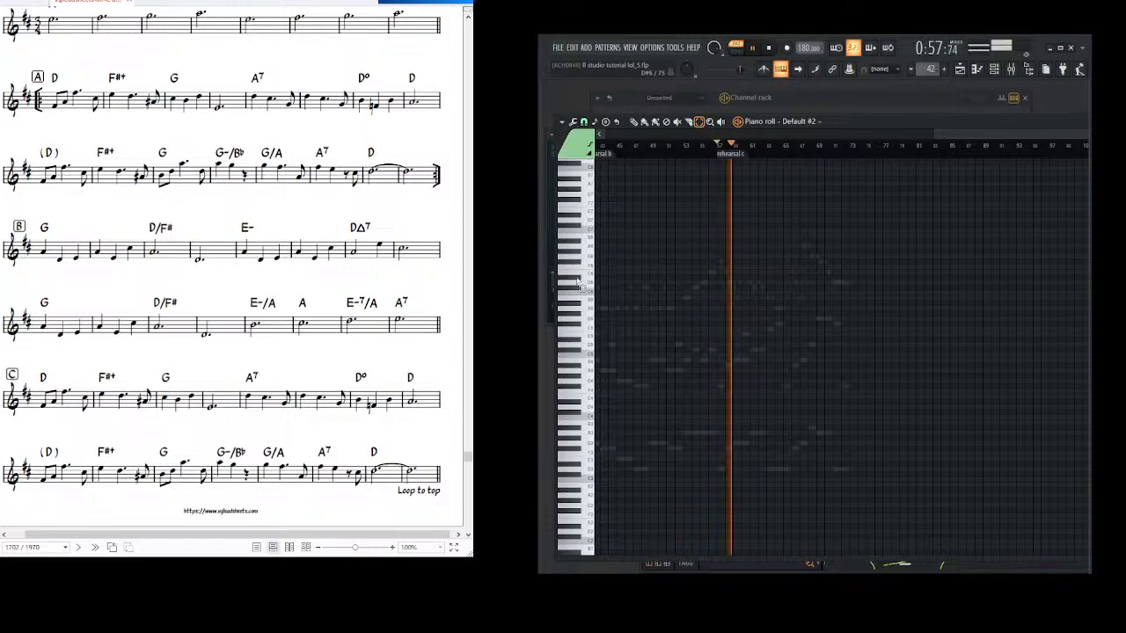
- Inspect the voice track's effects in the mixer, close the mixer, listen to the end of rehearsal c, and stop playback
left_click(1010, 70)
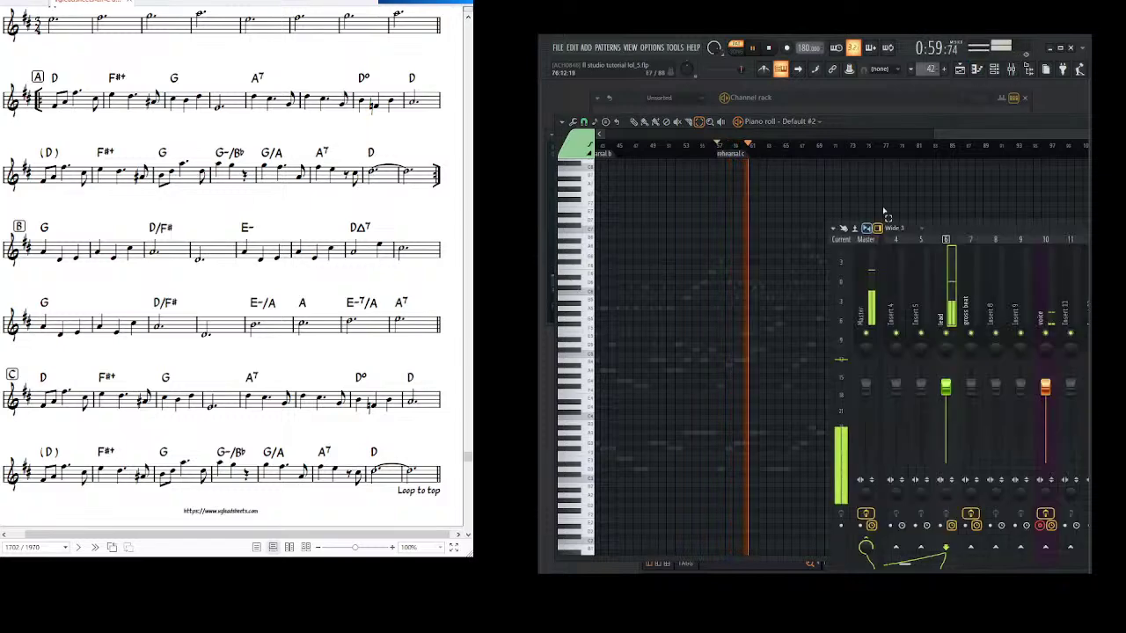
left_click(694, 253)
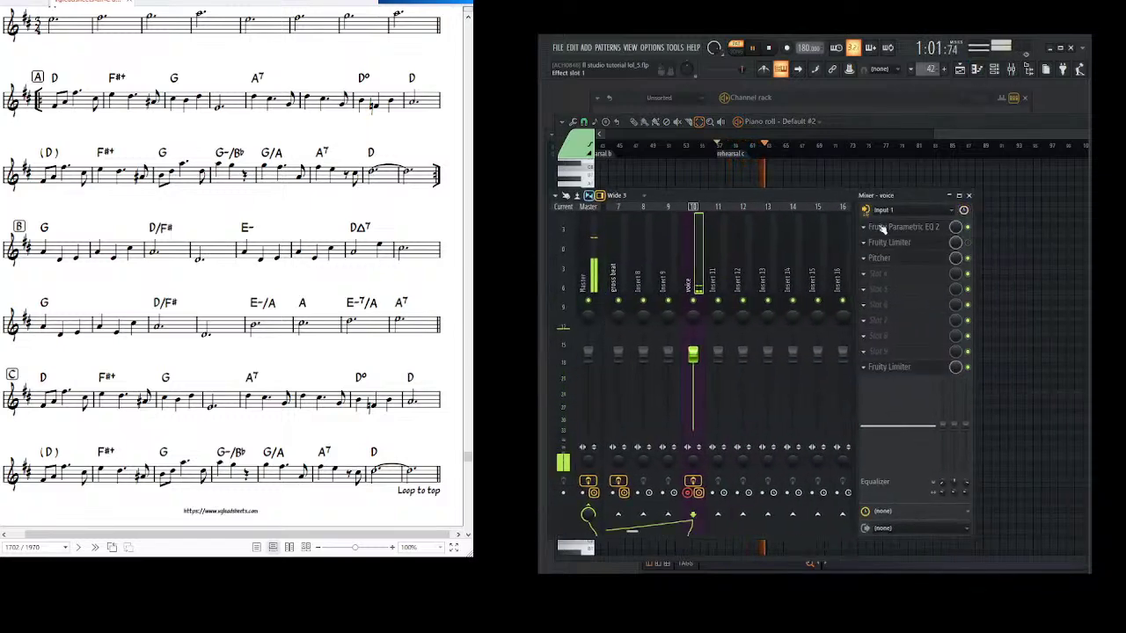
left_click(882, 155)
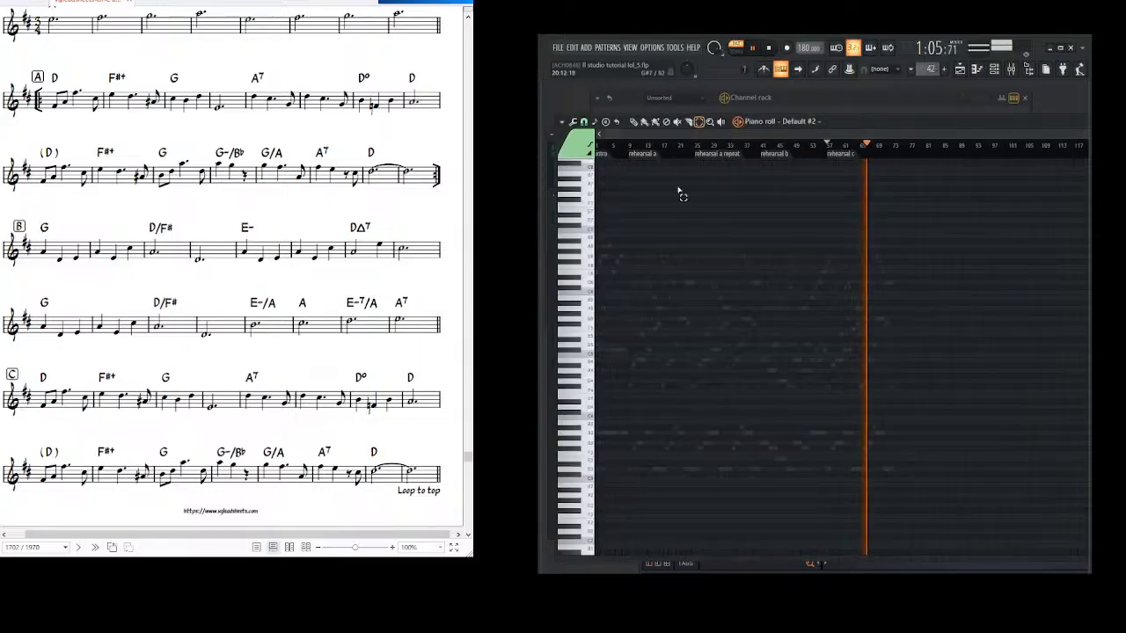
scroll(858, 142, "down", 1)
scroll(836, 143, "up", 2)
scroll(840, 152, "up", 1)
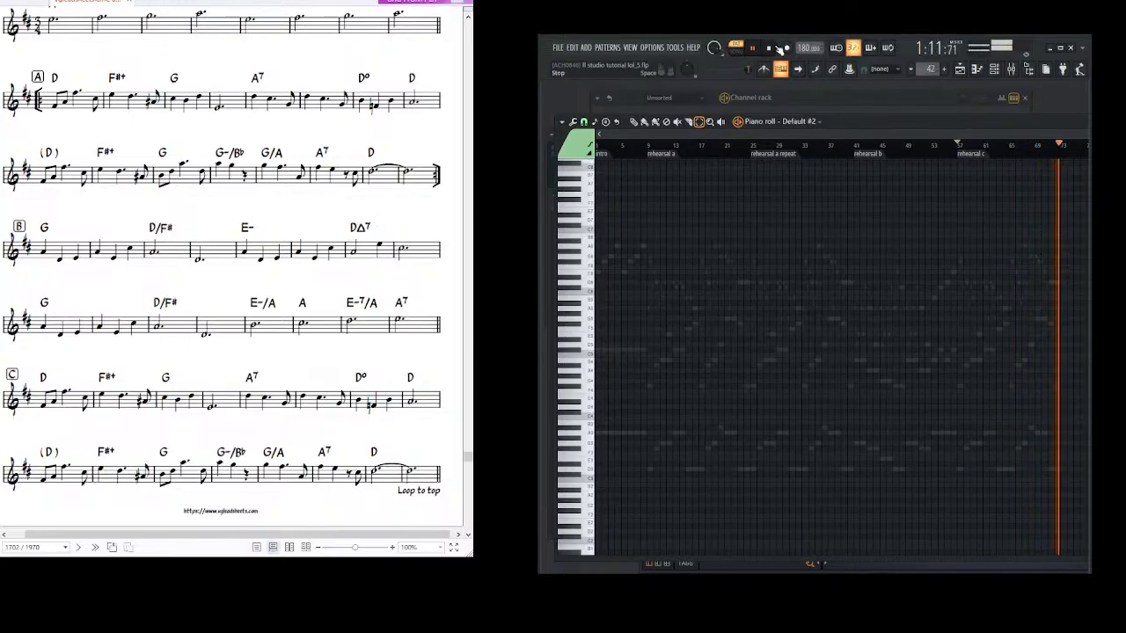
left_click(778, 48)
- Return to the chords piano roll, try D5 as the chord tone of bar 72, and play back the ending
scroll(858, 233, "up", 4)
left_click_drag(786, 228, 720, 198)
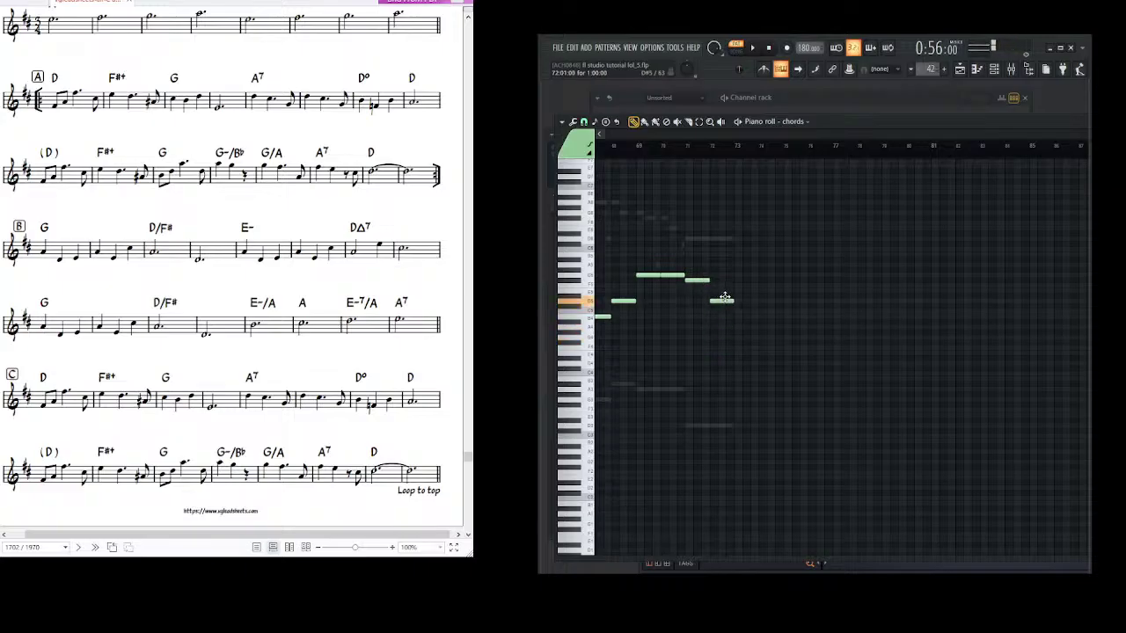
left_click(752, 48)
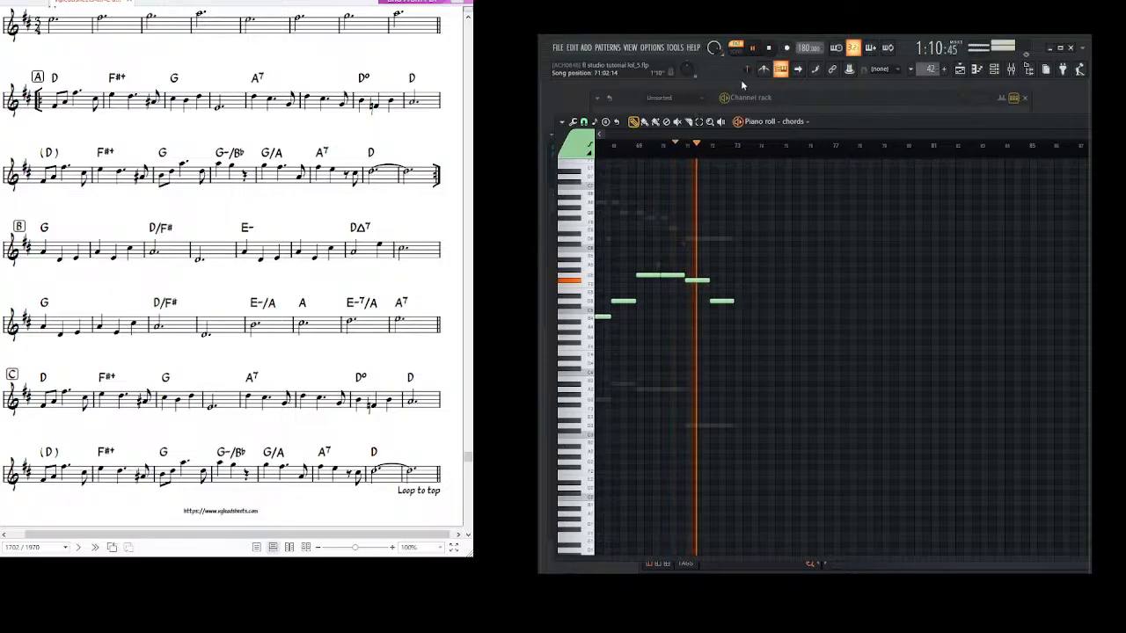
left_click(761, 51)
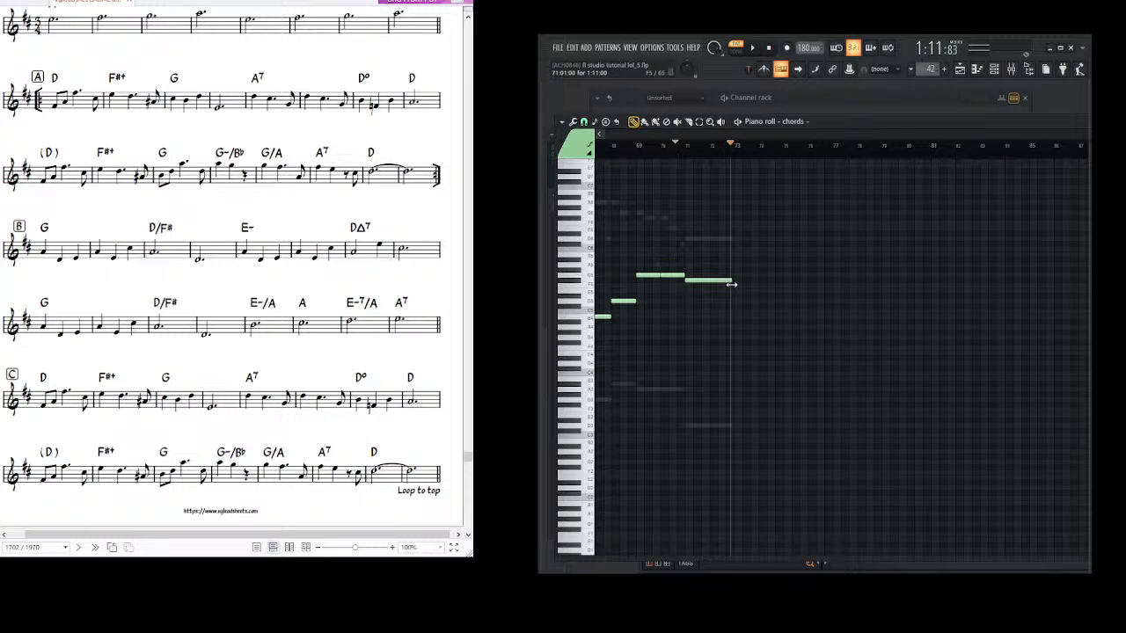
- Try holding the F#5 of bar 71 through bar 72 in place of the D5, and play it back
left_click(688, 145)
left_click(754, 50)
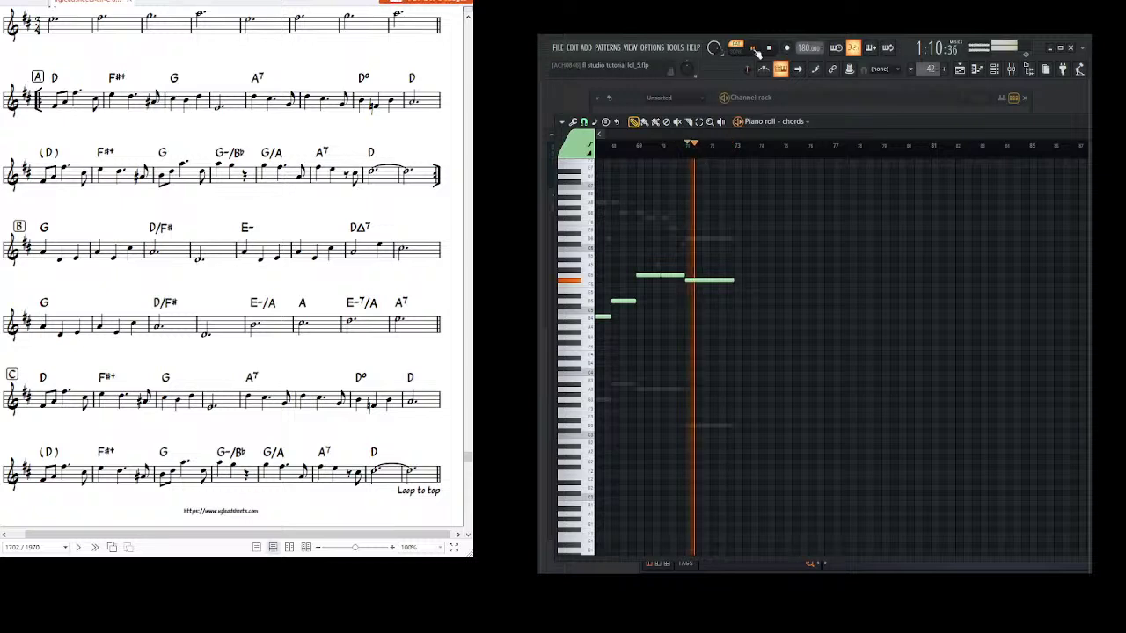
left_click(756, 50)
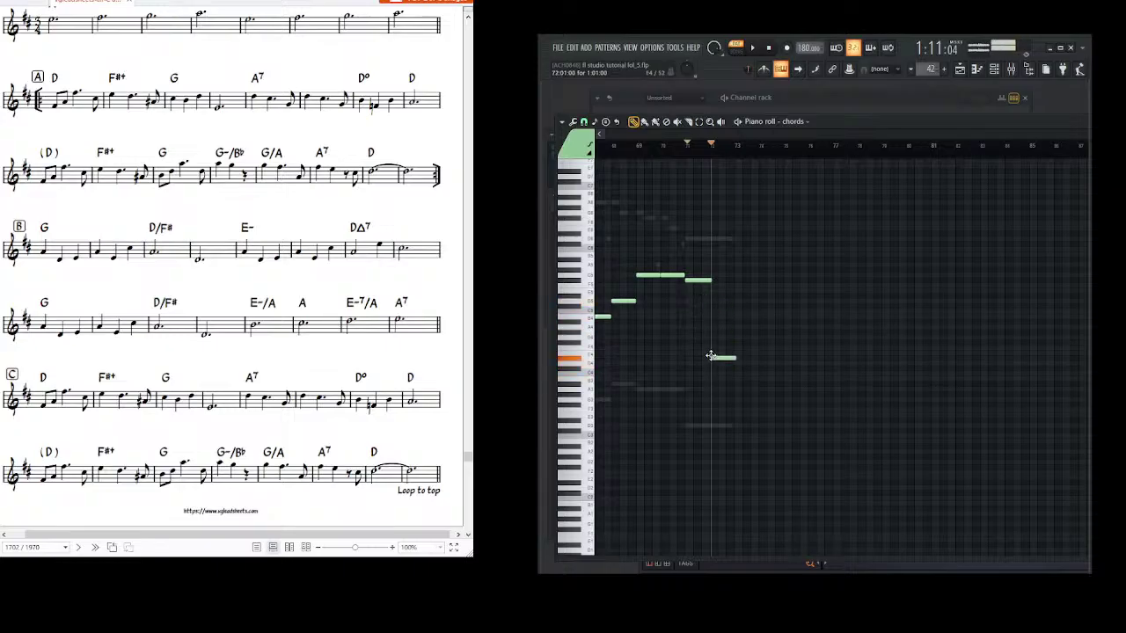
- Shorten the F#5 back to about bar 71, place a D4 in bar 72, and play back the ending
left_click(679, 145)
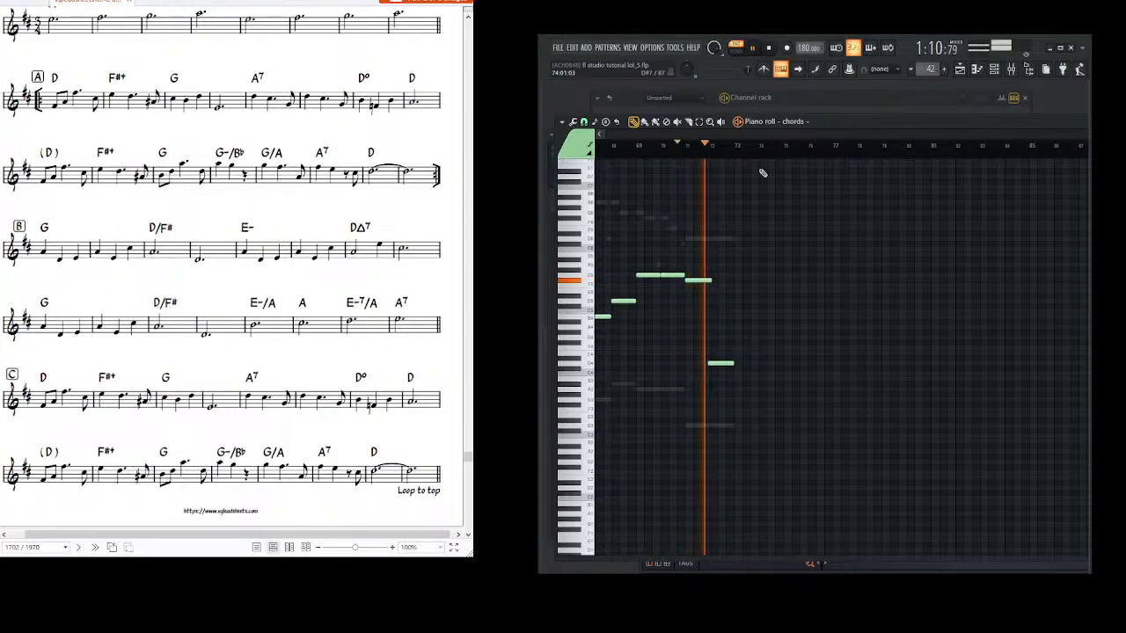
scroll(766, 213, "up", 3, "ctrl")
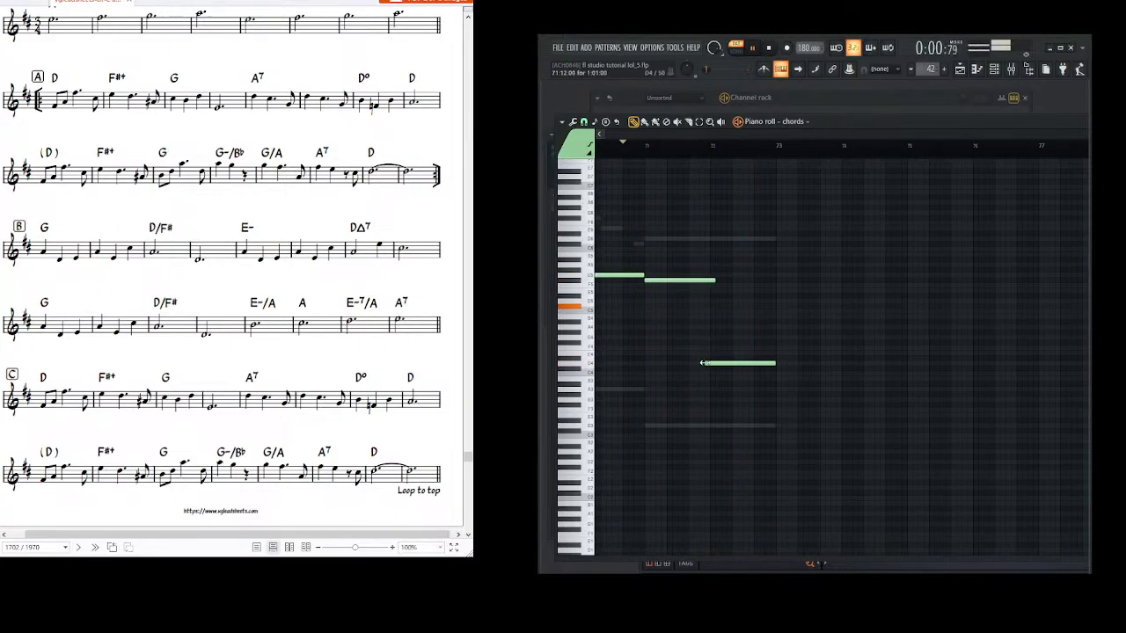
scroll(656, 253, "down", 5, "ctrl")
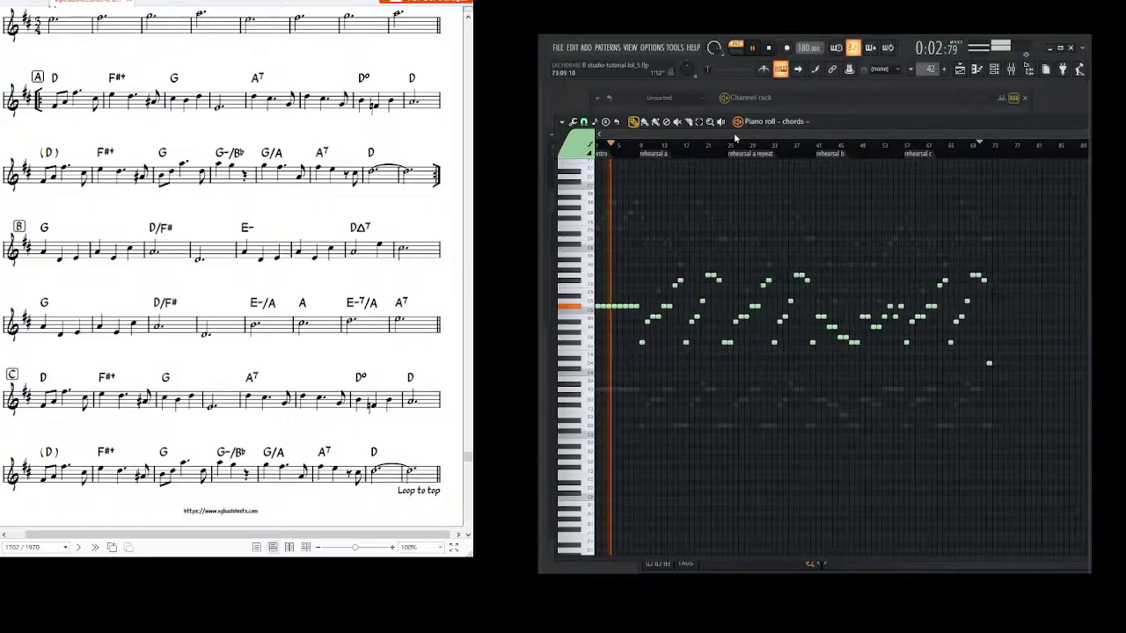
- Listen to the chord part from the intro through rehearsal a while checking the whole arrangement
scroll(655, 253, "up", 3)
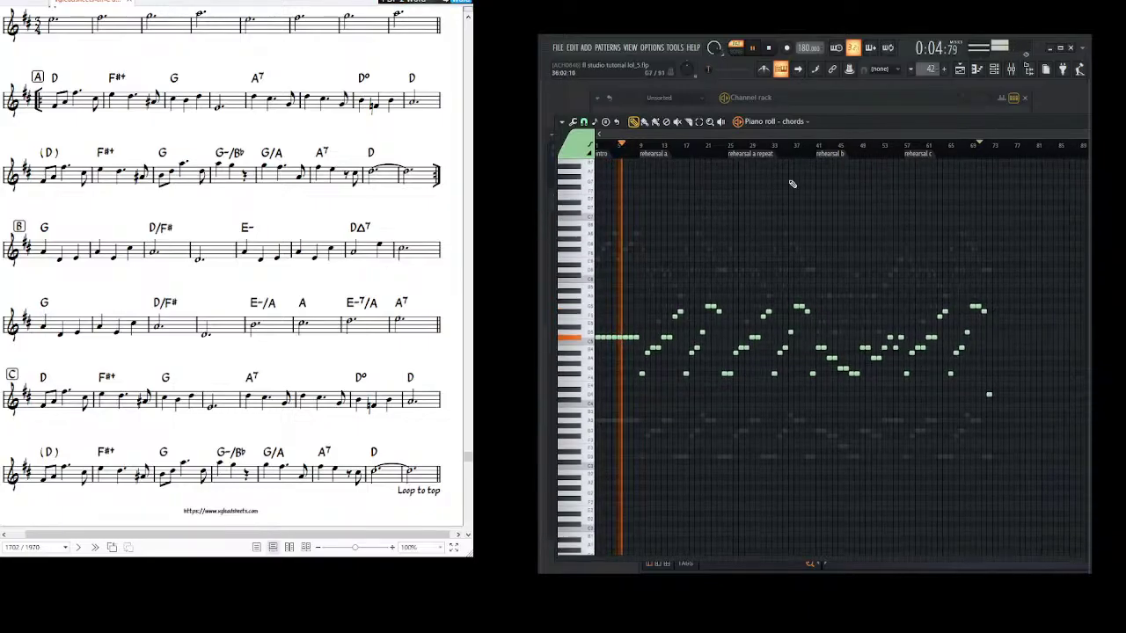
scroll(794, 144, "up", 3)
scroll(792, 146, "up", 1)
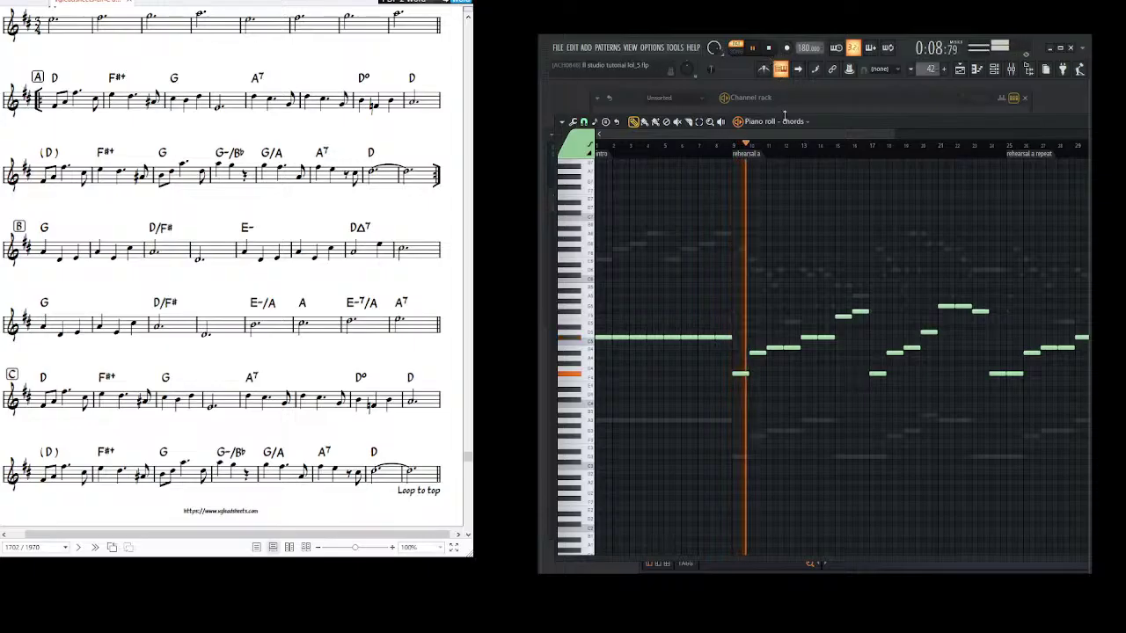
scroll(779, 138, "down", 4)
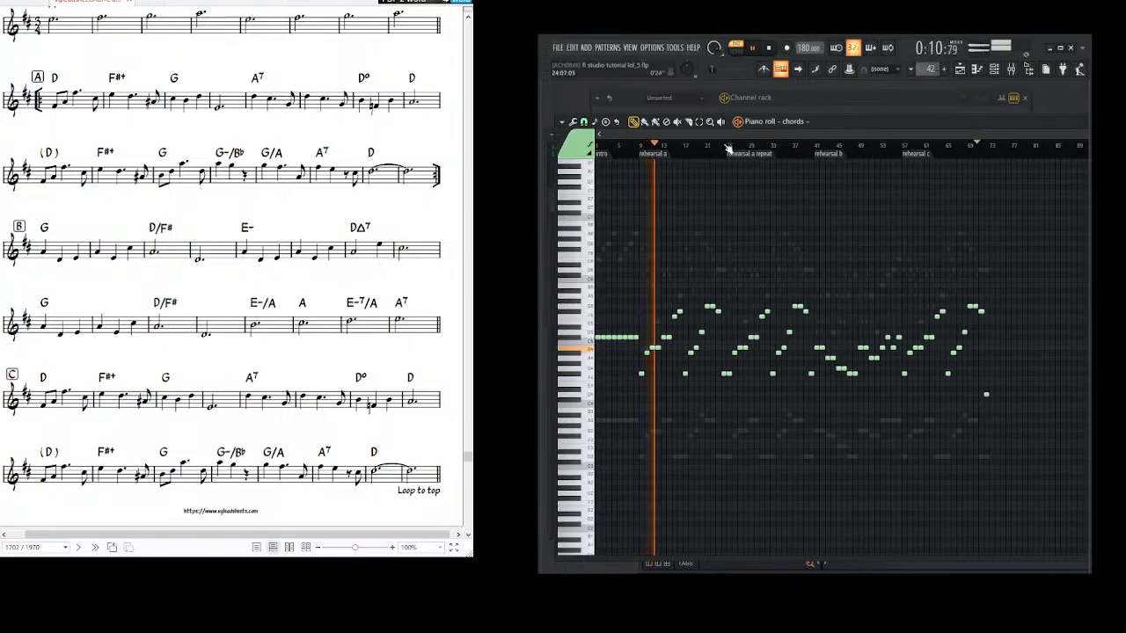
scroll(779, 139, "down", 1)
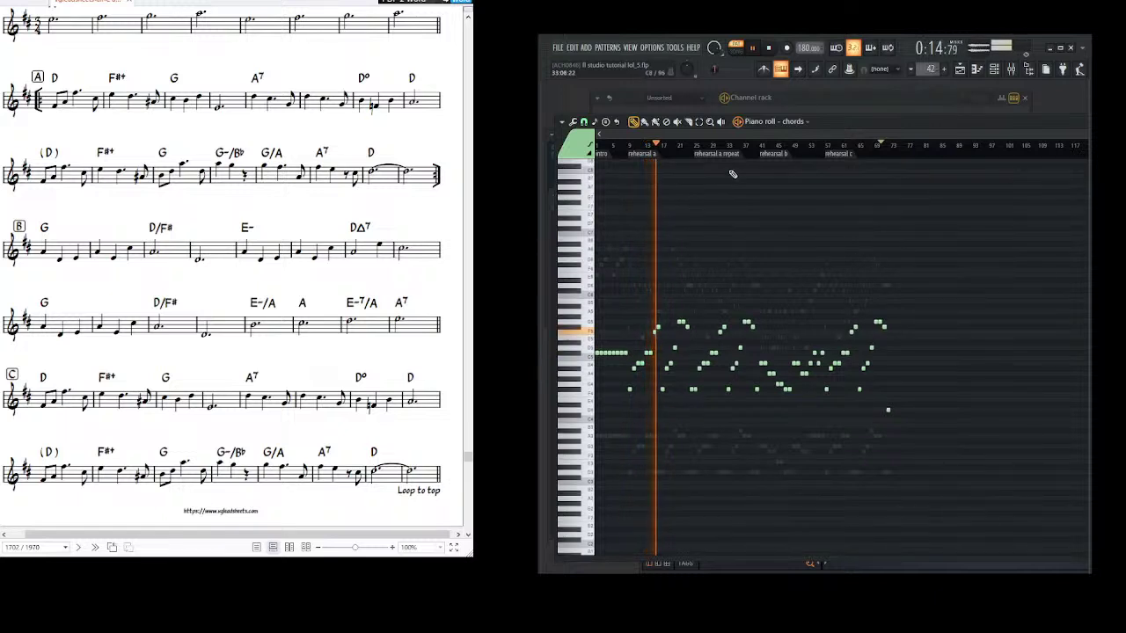
scroll(733, 184, "down", 1)
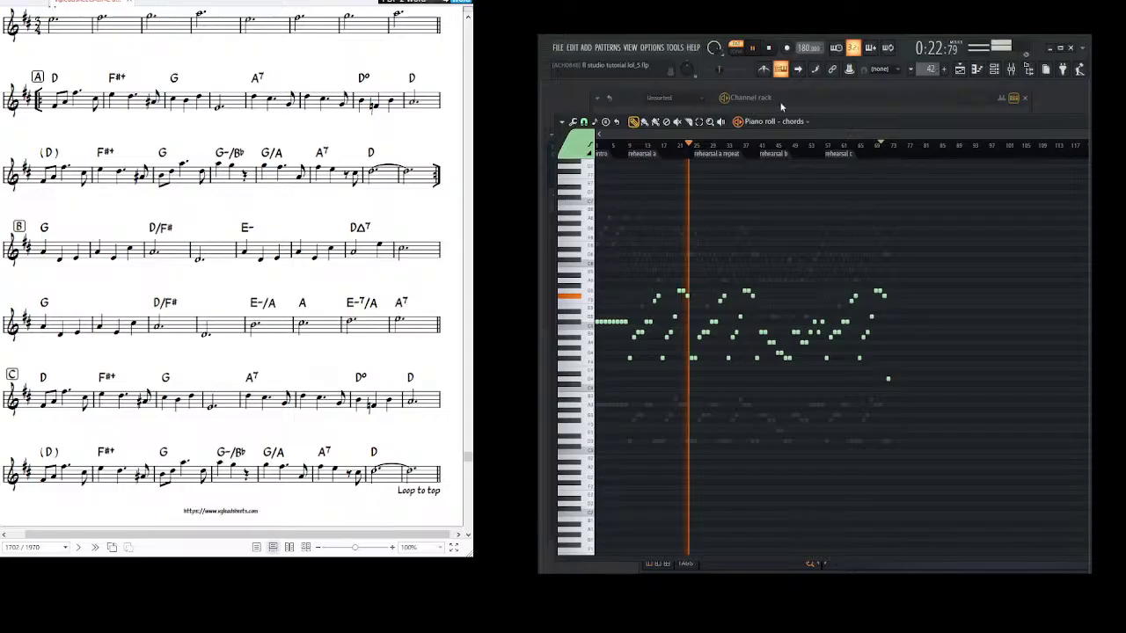
- Raise the song tempo to 283 BPM during playback and keep listening into rehearsal b
left_click_drag(804, 49, 804, 0)
scroll(264, 281, "up", 2)
scroll(264, 281, "down", 1)
scroll(236, 281, "down", 1)
scroll(236, 281, "up", 1)
scroll(222, 272, "down", 1)
scroll(222, 273, "up", 1)
scroll(222, 273, "down", 1)
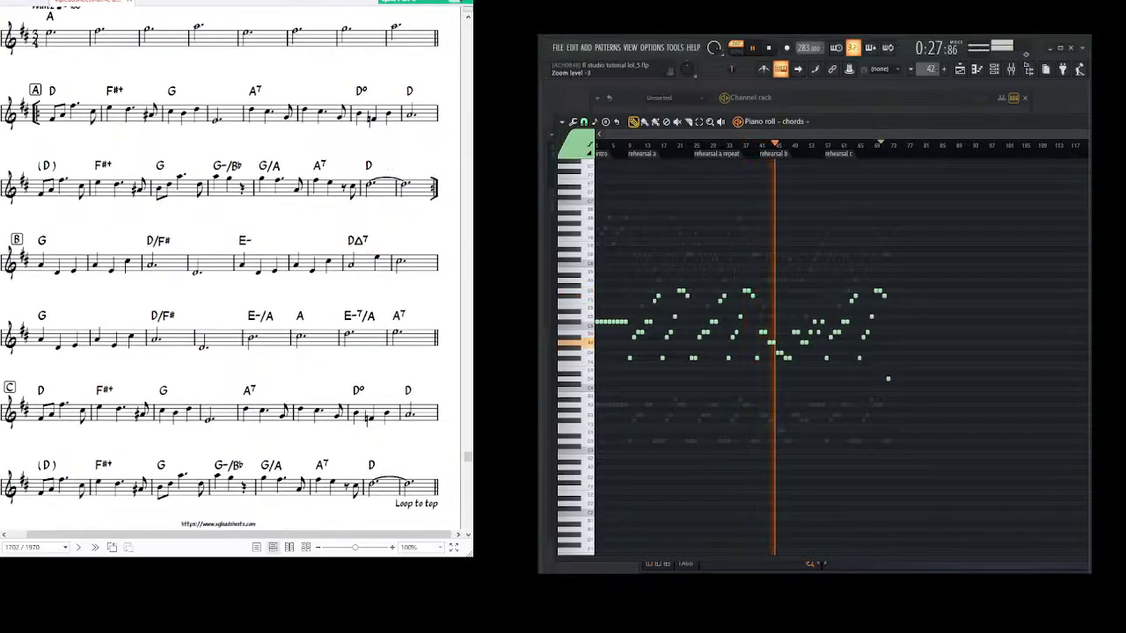
- Listen to the chord part from rehearsal b through the end of rehearsal c, following its notes in the piano roll
scroll(628, 255, "down", 1)
scroll(628, 255, "down", 1)
scroll(737, 188, "up", 1)
scroll(755, 183, "up", 1)
scroll(783, 164, "up", 1)
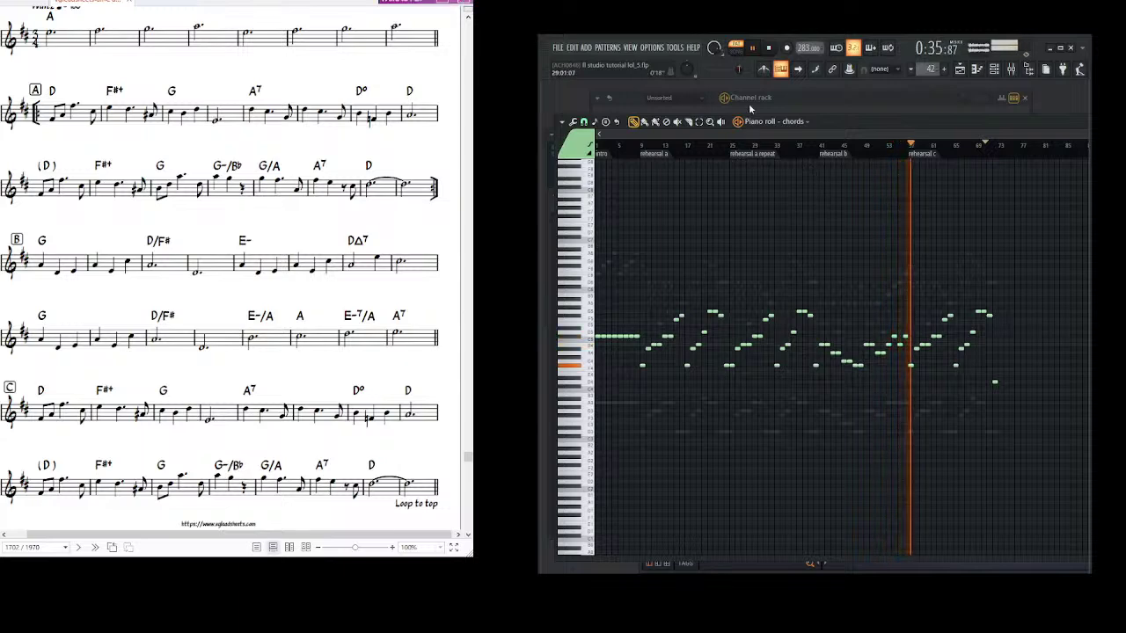
scroll(880, 141, "up", 3)
scroll(824, 179, "up", 3)
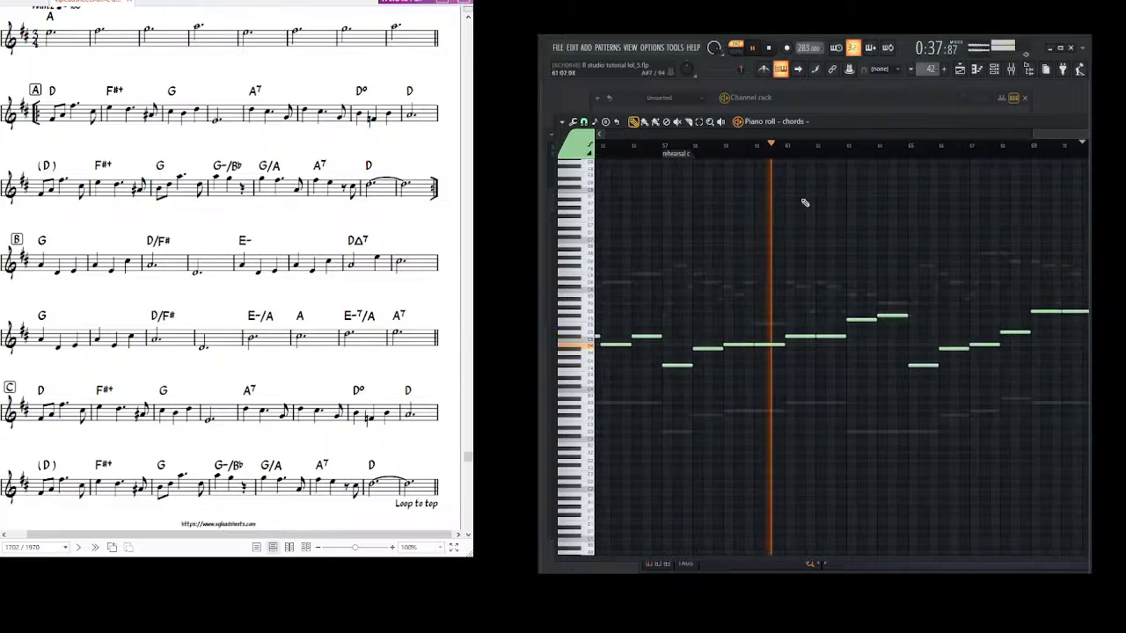
scroll(618, 302, "up", 2)
scroll(594, 306, "up", 4)
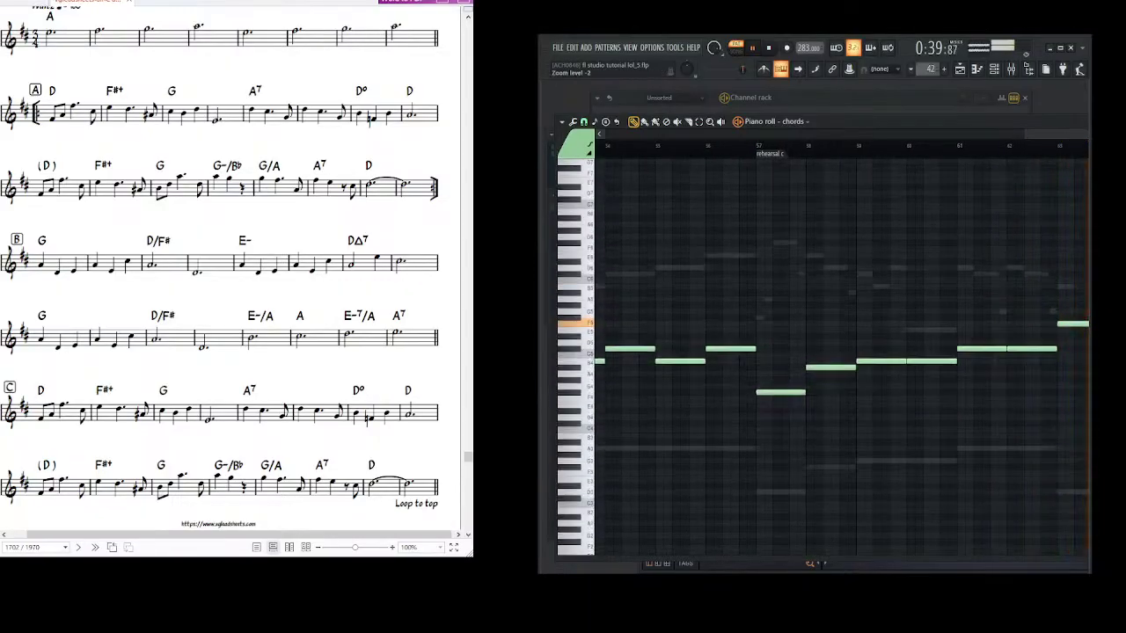
left_click_drag(696, 389, 859, 380)
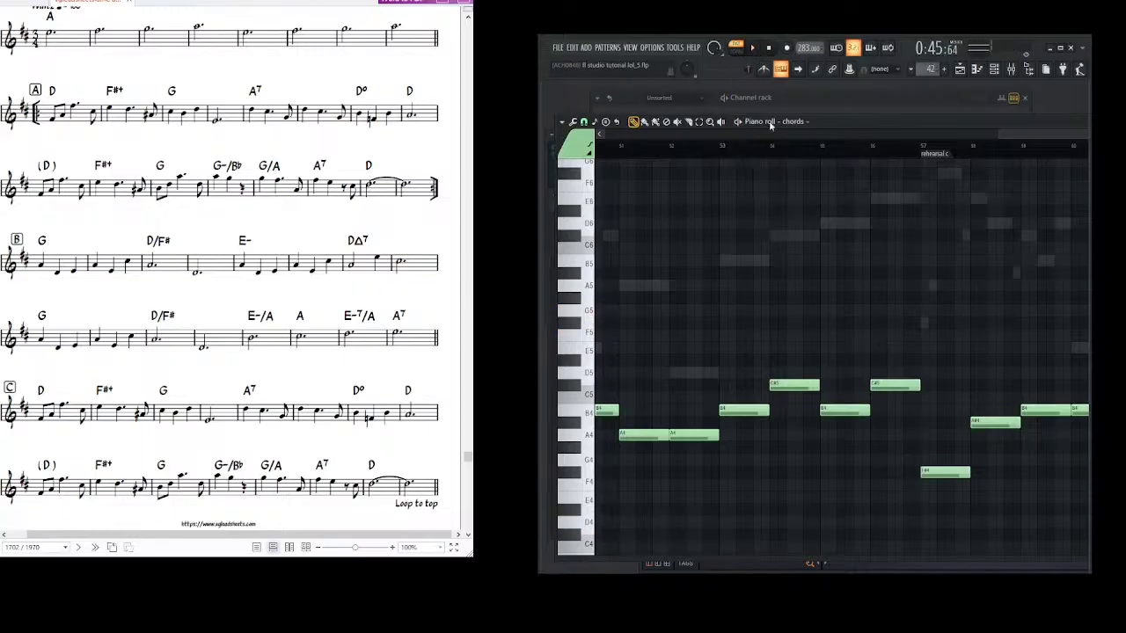
- Lower the C#5 chord note in bar 54 to A4 and audition the passage around it
scroll(775, 328, "down", 2)
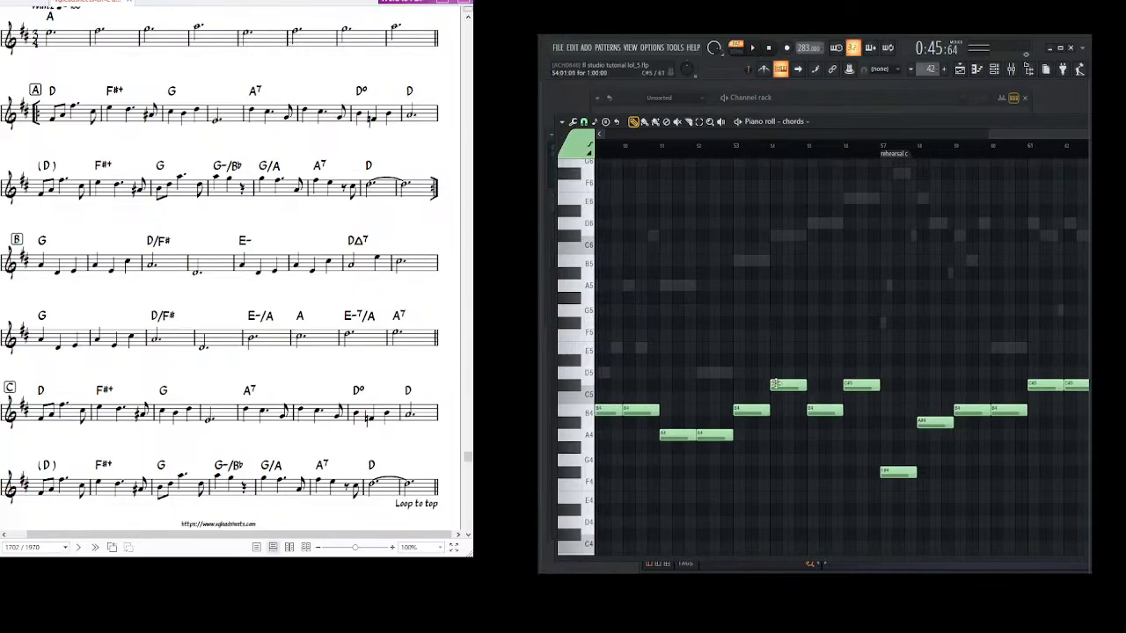
scroll(785, 389, "up", 1)
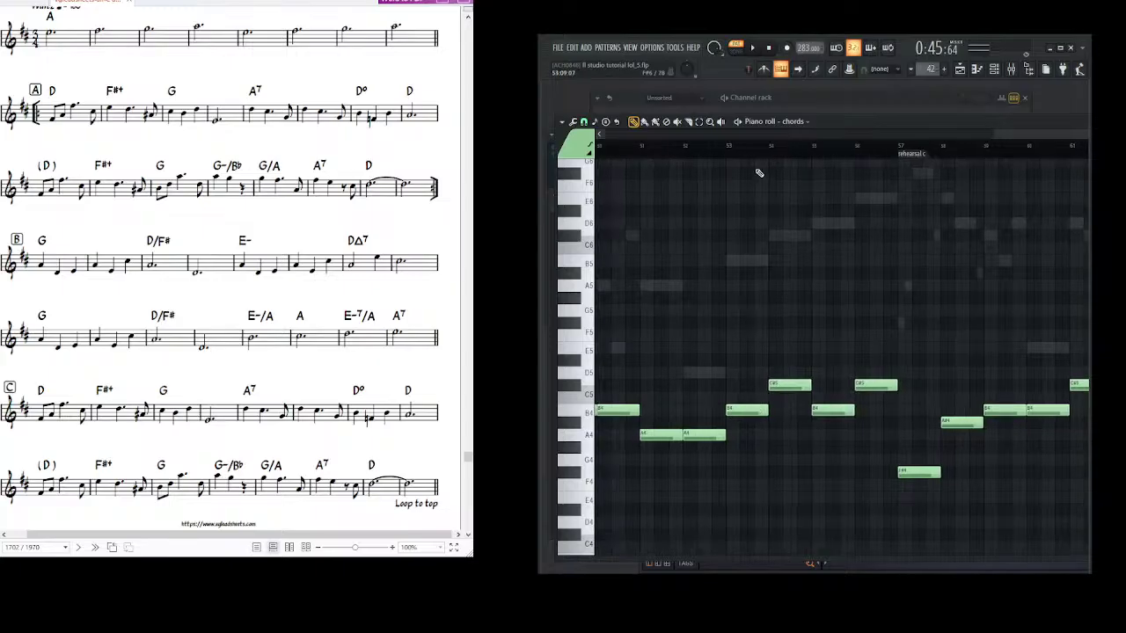
left_click(720, 121)
left_click_drag(723, 237, 744, 252)
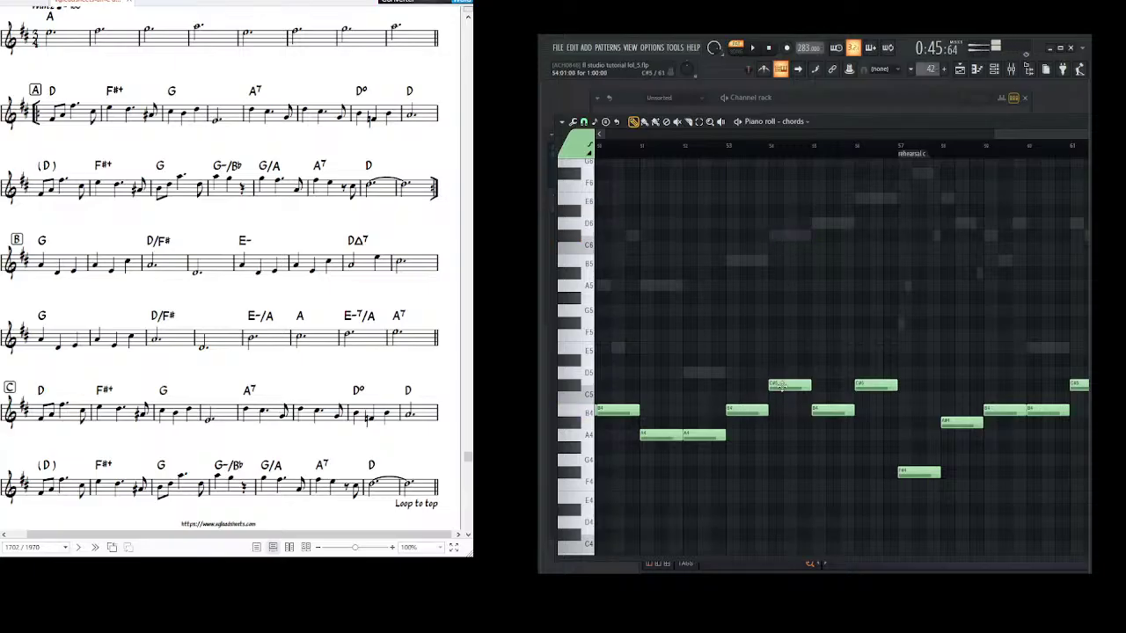
left_click_drag(778, 392, 787, 445)
left_click(720, 122)
left_click_drag(719, 255, 858, 282)
left_click_drag(797, 309, 833, 309)
left_click_drag(816, 299, 665, 183)
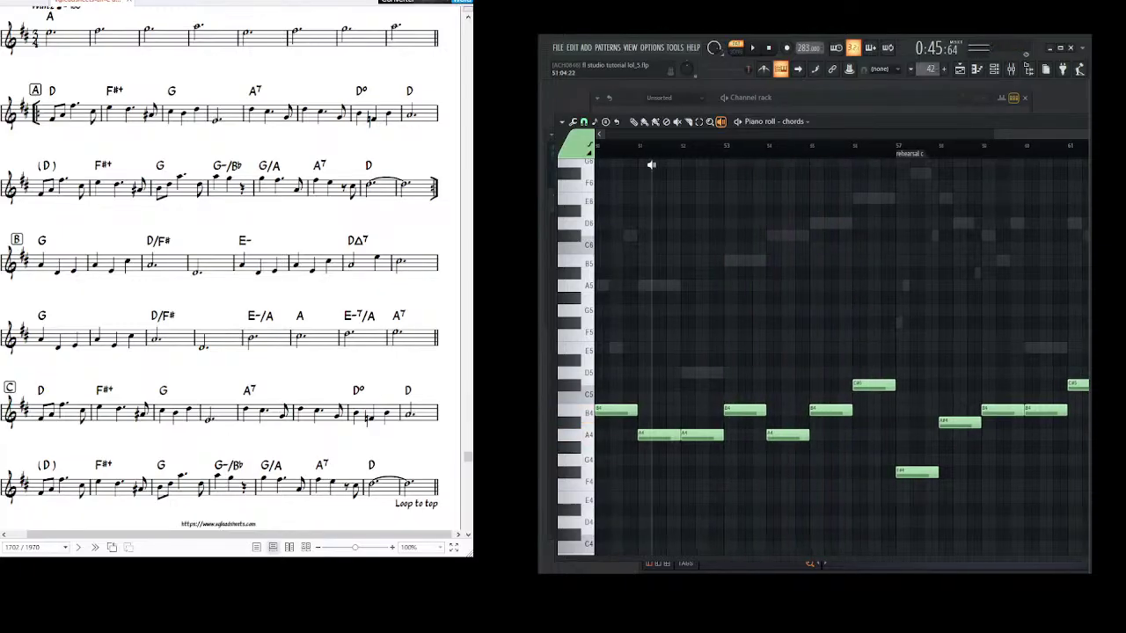
left_click_drag(765, 244, 725, 233)
- Look over the shape of the whole chord part from the intro to the end of rehearsal c
scroll(700, 149, "down", 5)
left_click_drag(791, 218, 788, 219)
scroll(698, 142, "down", 3)
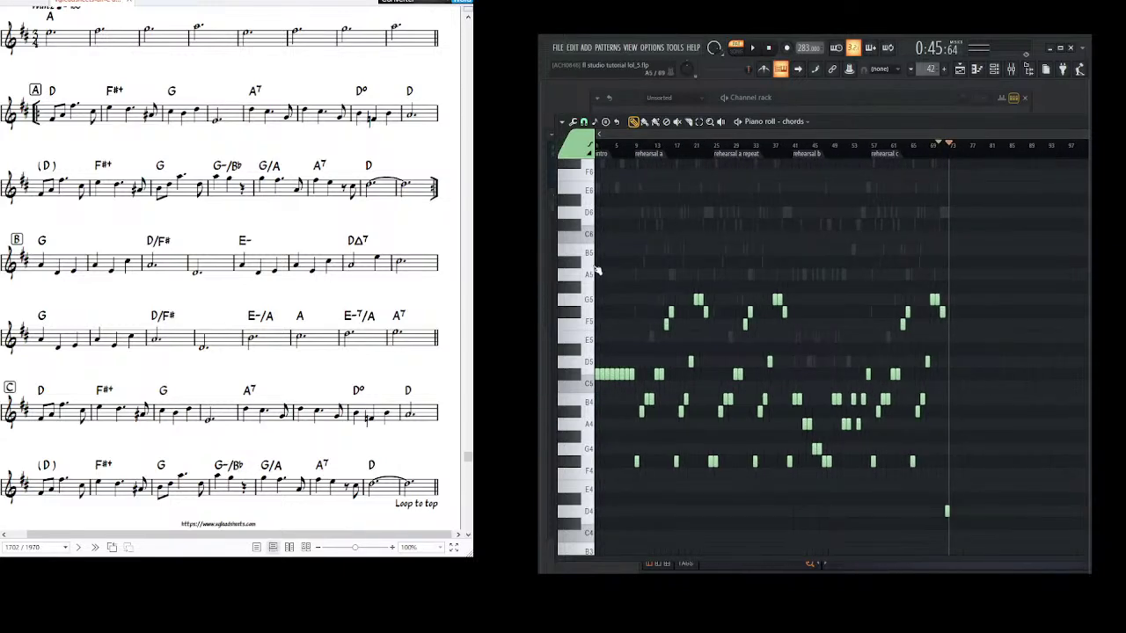
scroll(635, 110, "up", 3)
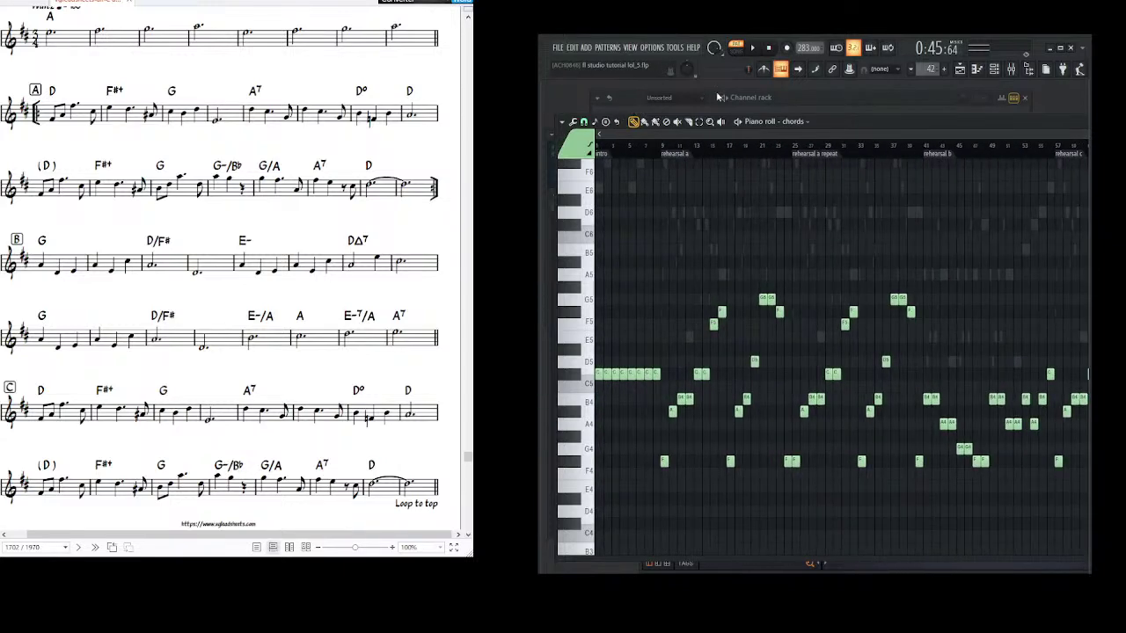
scroll(582, 231, "down", 4)
scroll(631, 206, "down", 3)
scroll(587, 254, "up", 4)
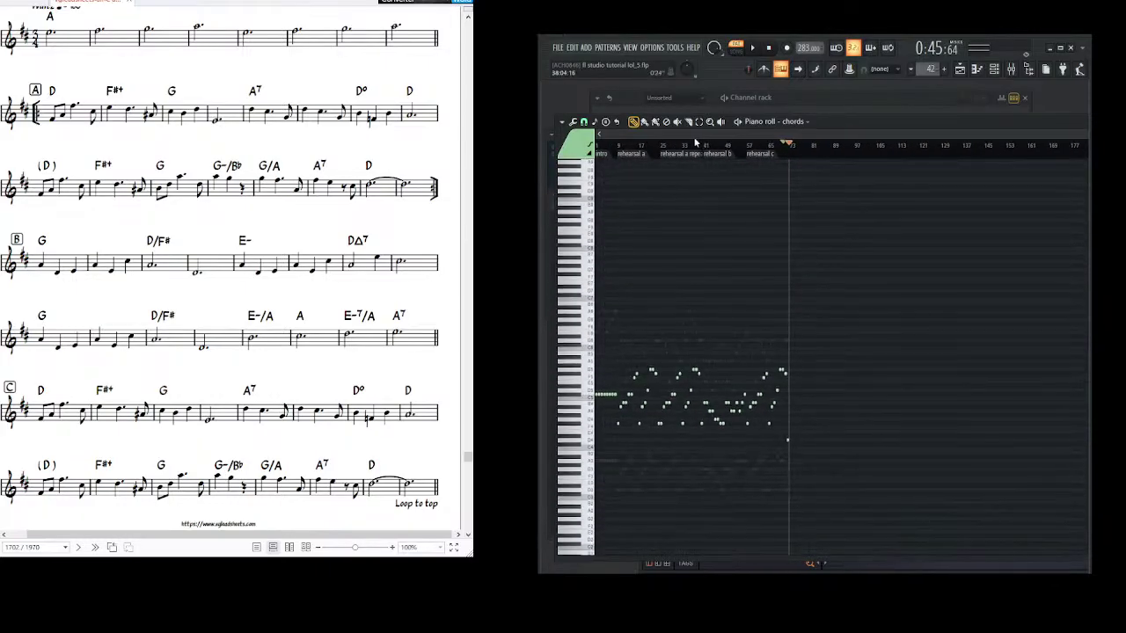
scroll(644, 273, "up", 3)
scroll(699, 165, "down", 3)
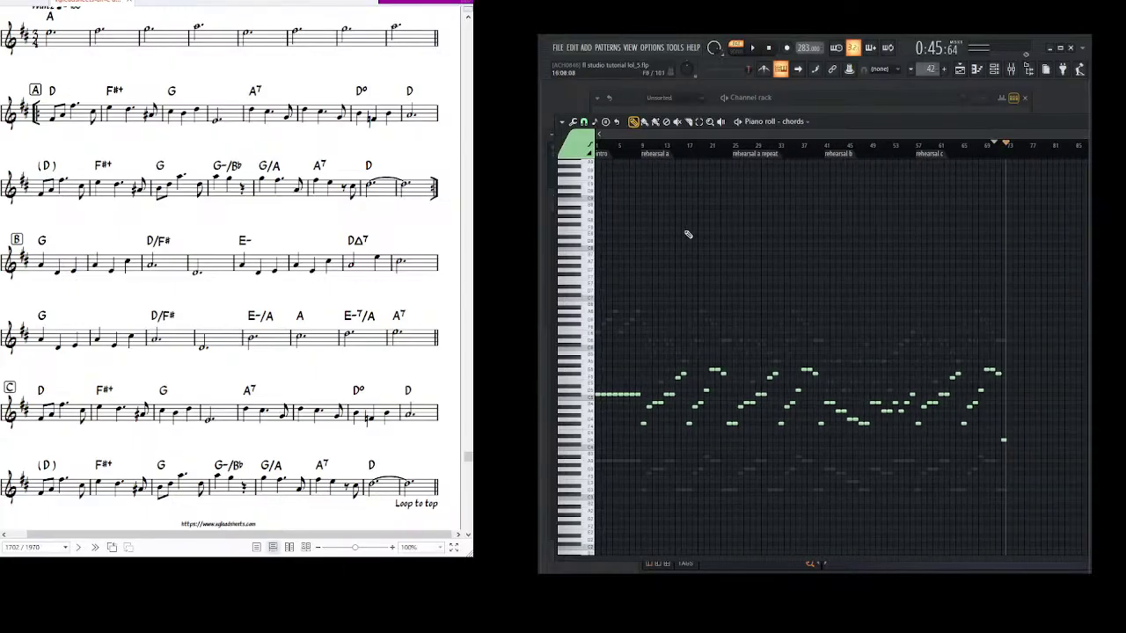
- Inspect the Default #2 and bass parts in the piano roll, and return to the chords part
key("F6")
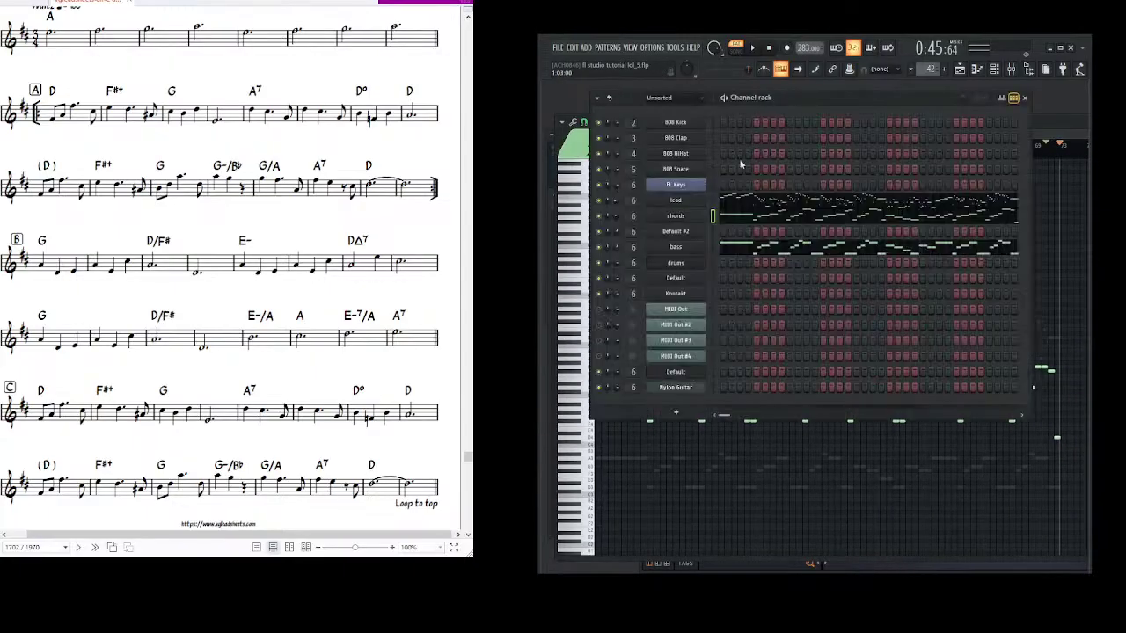
left_click(713, 232)
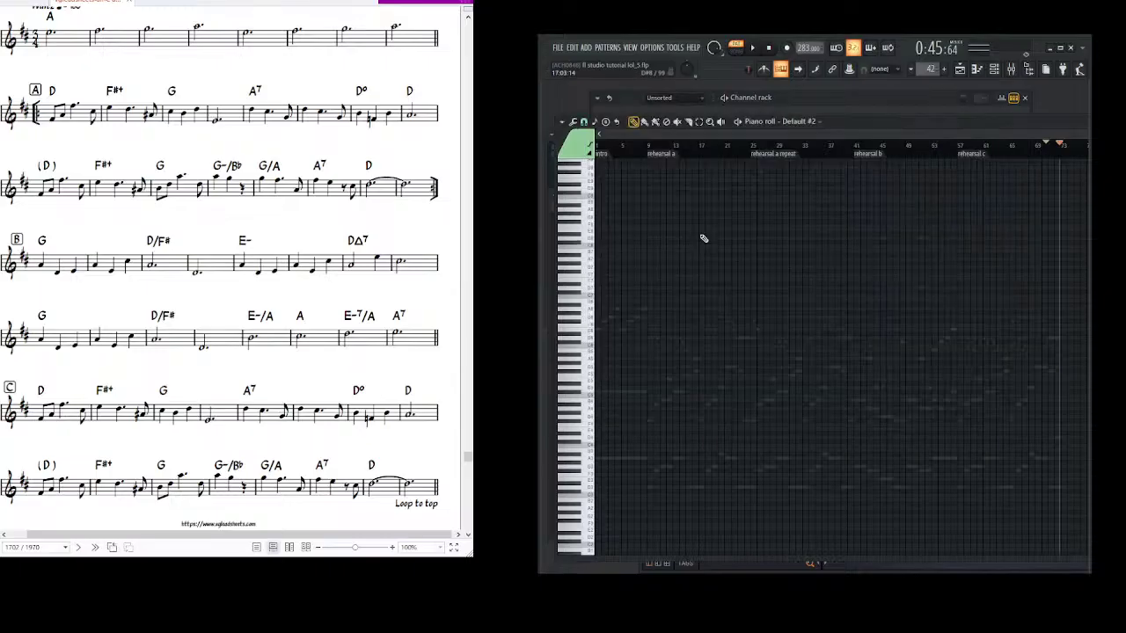
key("F6")
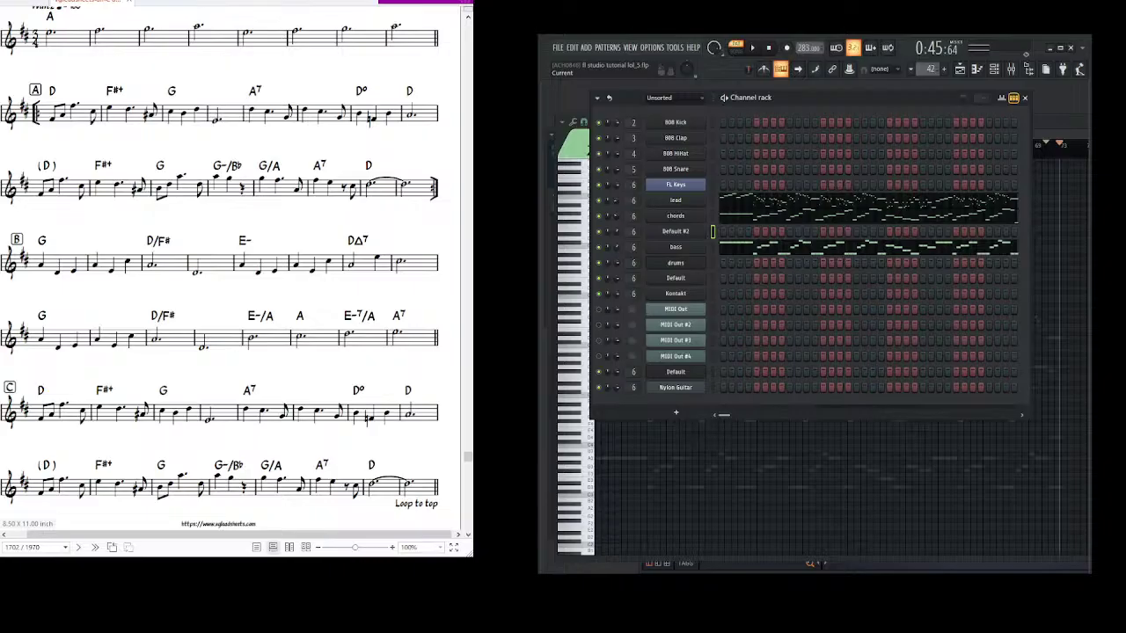
left_click(684, 472)
right_click(635, 458)
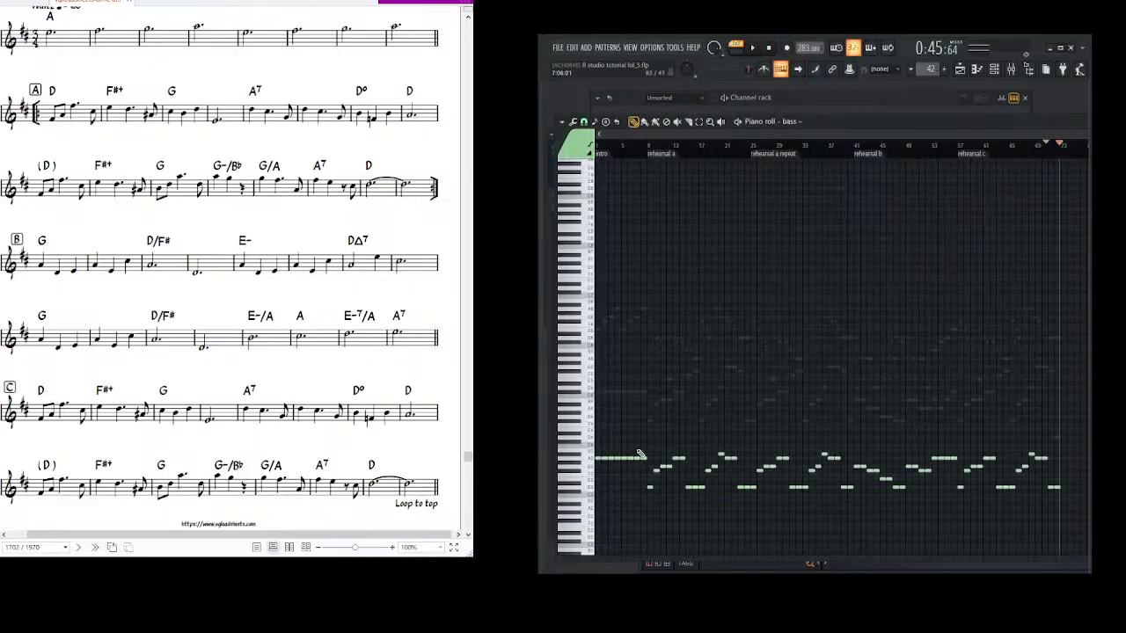
right_click(640, 393)
left_click_drag(653, 344, 659, 348)
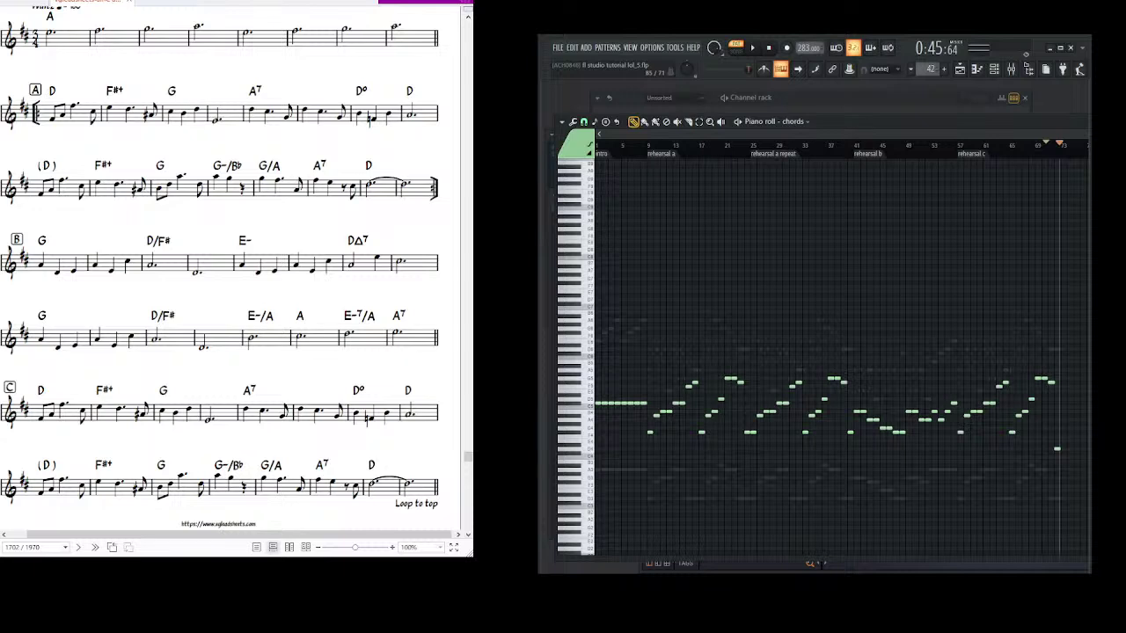
- Play the opening of the intro with the chords part displayed, and stop playback
scroll(693, 387, "down", 2)
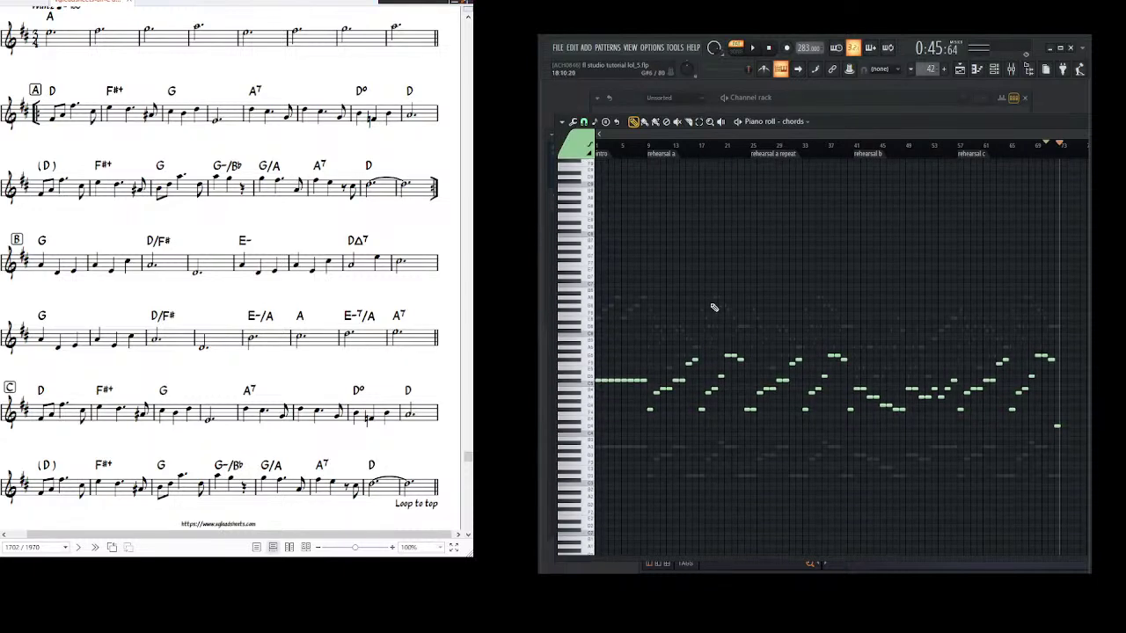
scroll(712, 303, "up", 2)
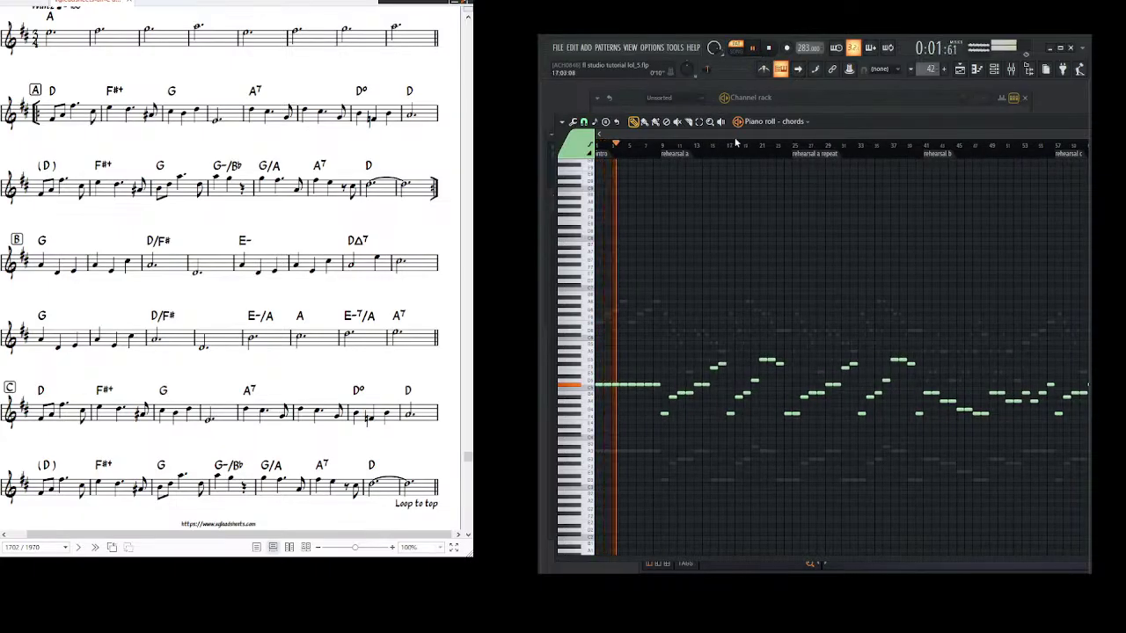
scroll(749, 172, "down", 2)
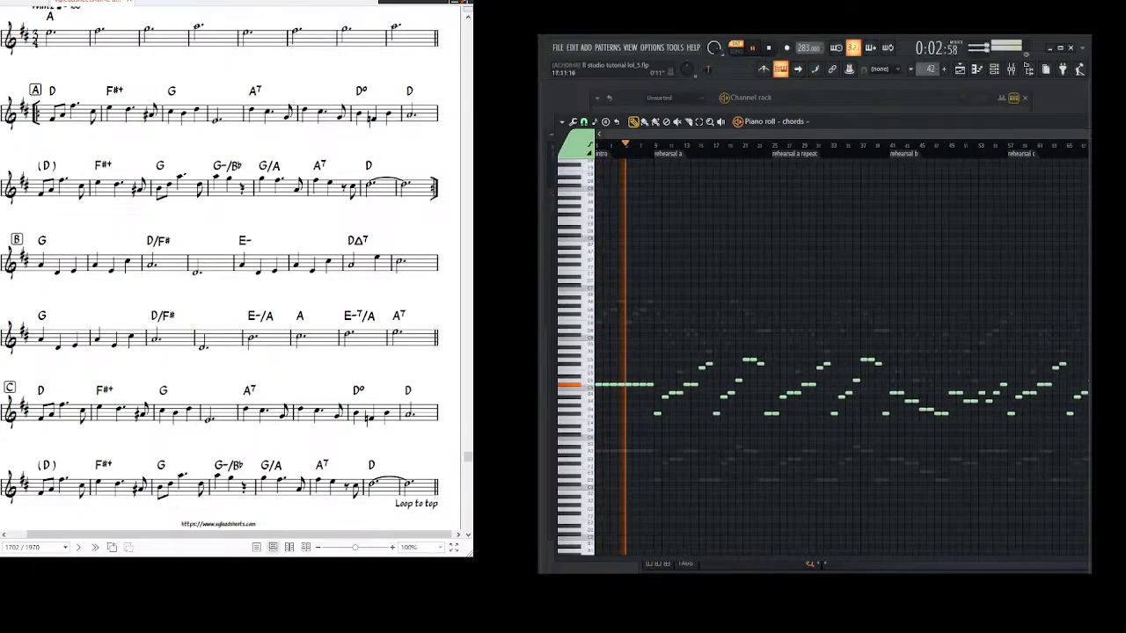
left_click(769, 49)
- Switch the piano roll from the chords part to the bass part at the intro
scroll(598, 396, "up", 3)
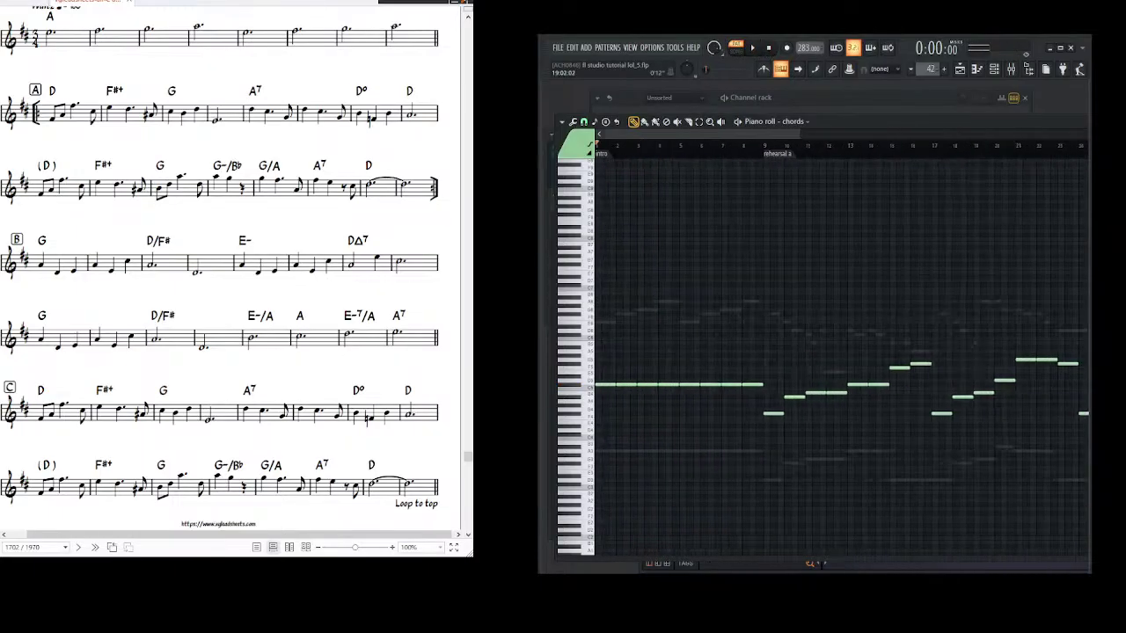
scroll(582, 401, "up", 3)
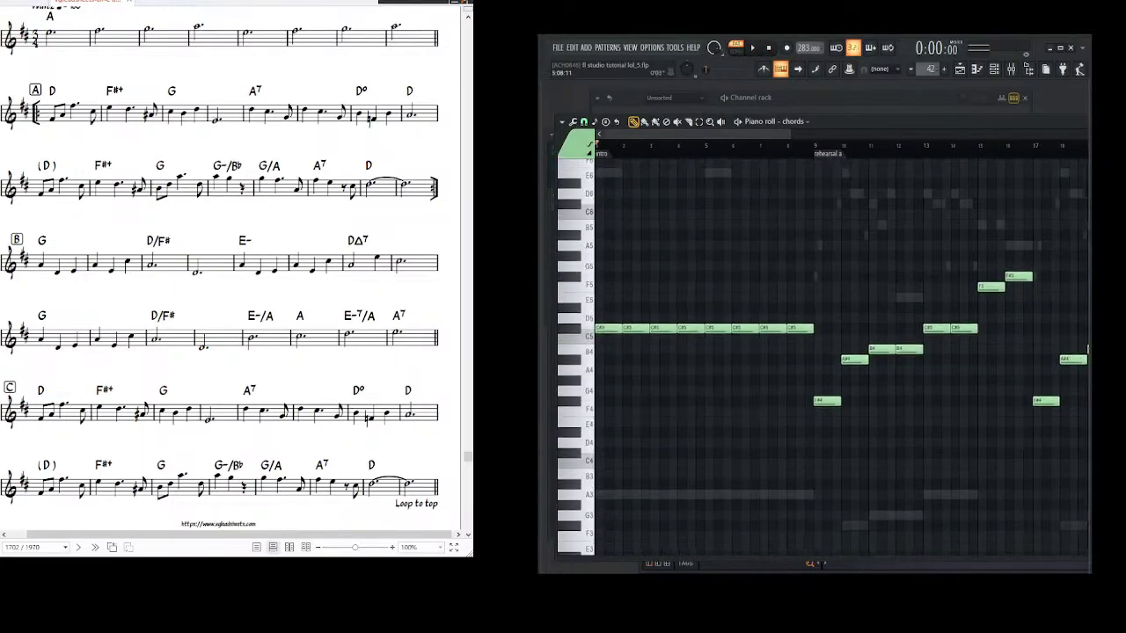
scroll(674, 259, "up", 4)
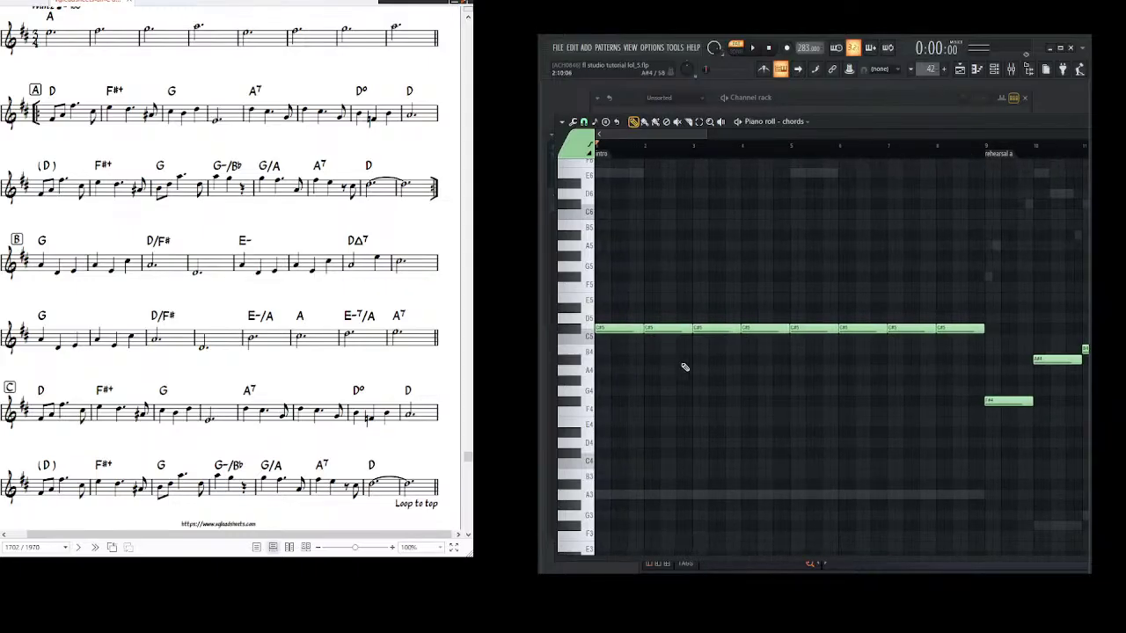
double_click(627, 496)
scroll(628, 457, "down", 1)
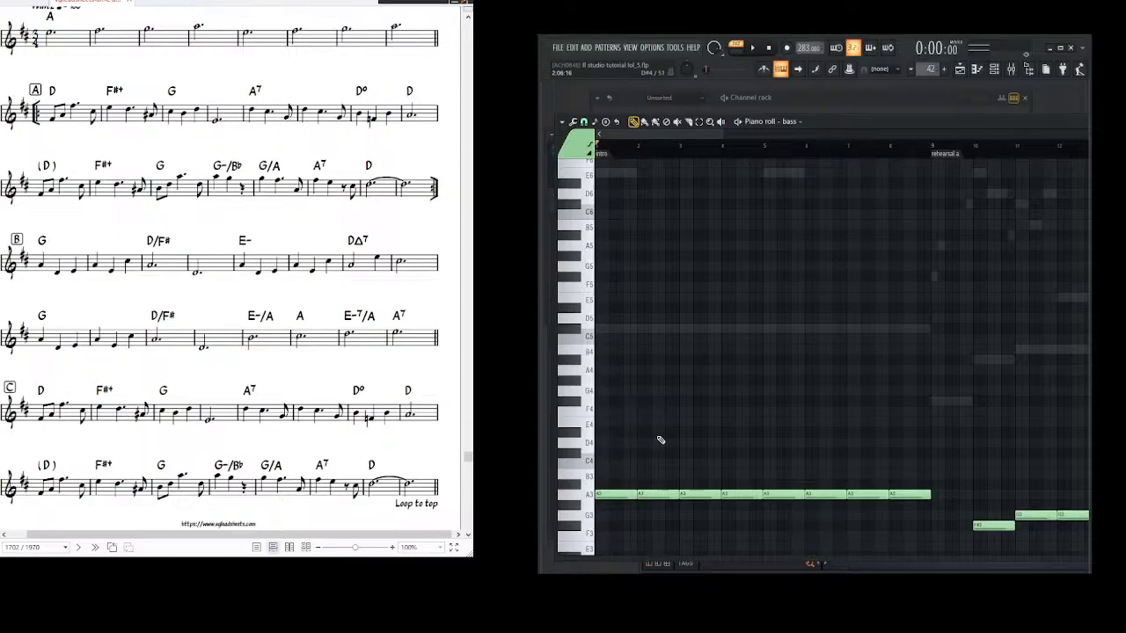
scroll(677, 396, "down", 3)
left_click(618, 385)
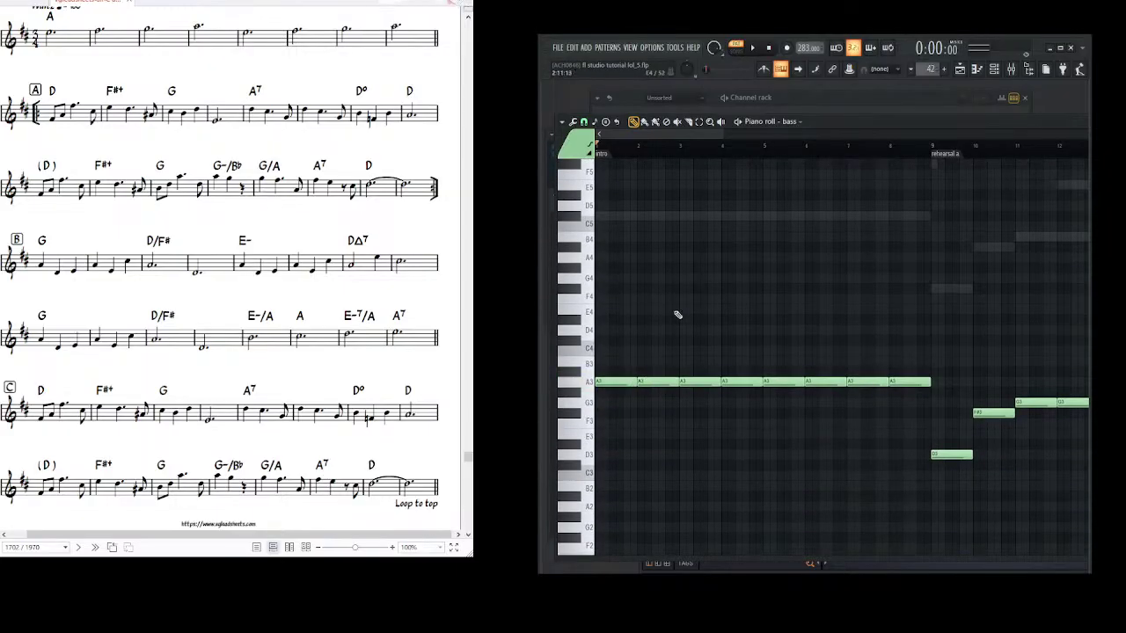
- Shorten the bass A3 in bar 1 to one beat and add one-beat A4 notes on beats two and three
left_click_drag(723, 135, 700, 135)
scroll(220, 281, "up", 1)
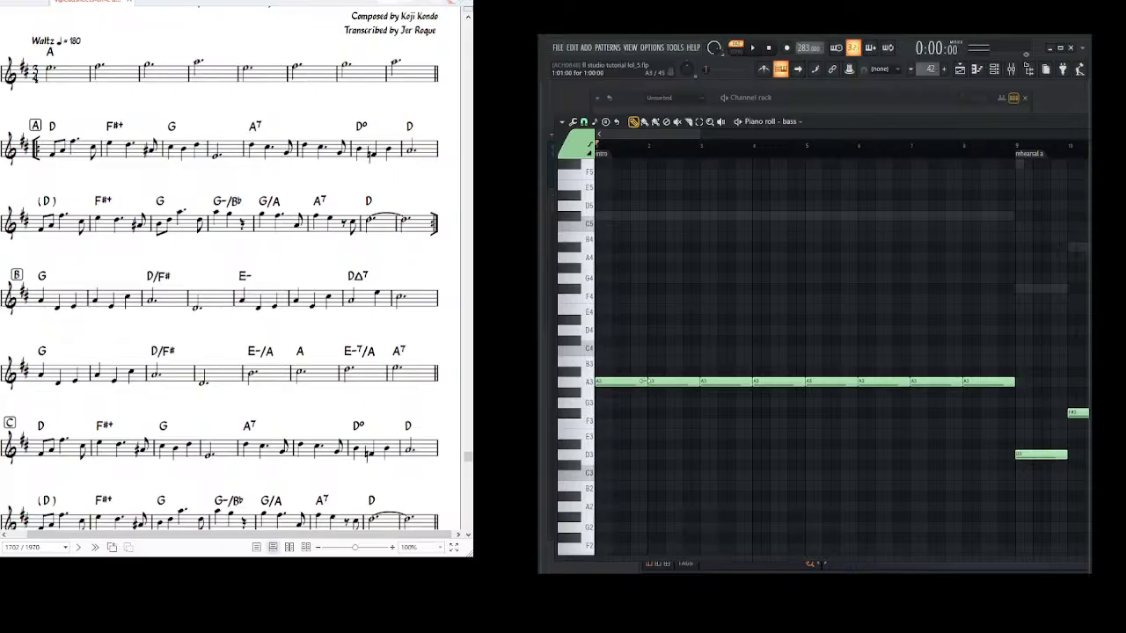
scroll(605, 387, "up", 1)
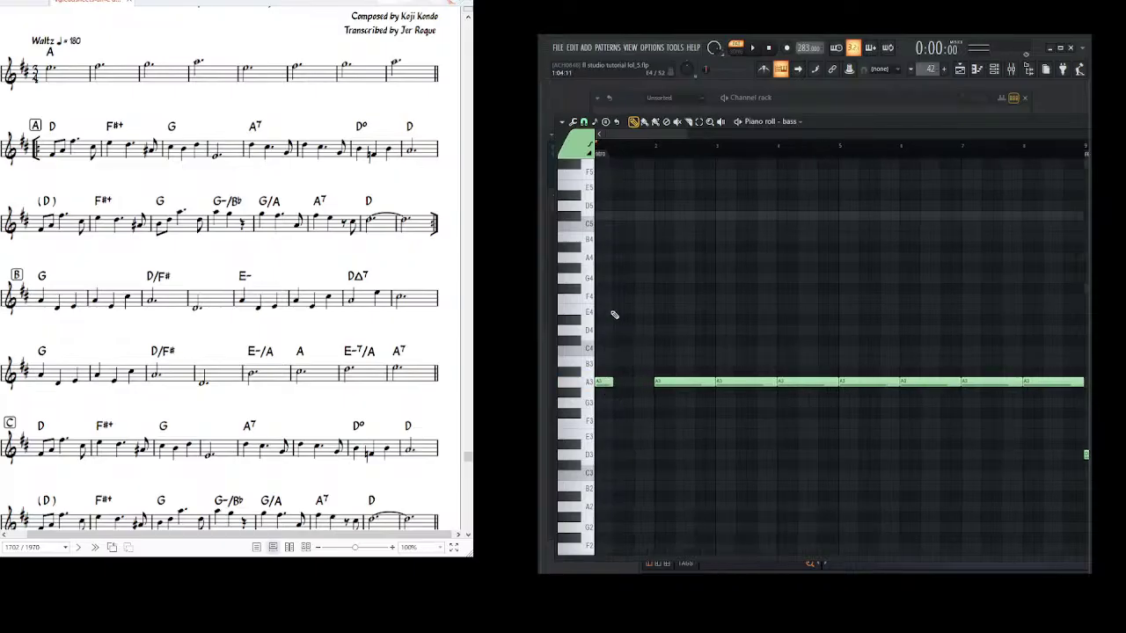
scroll(624, 302, "down", 2)
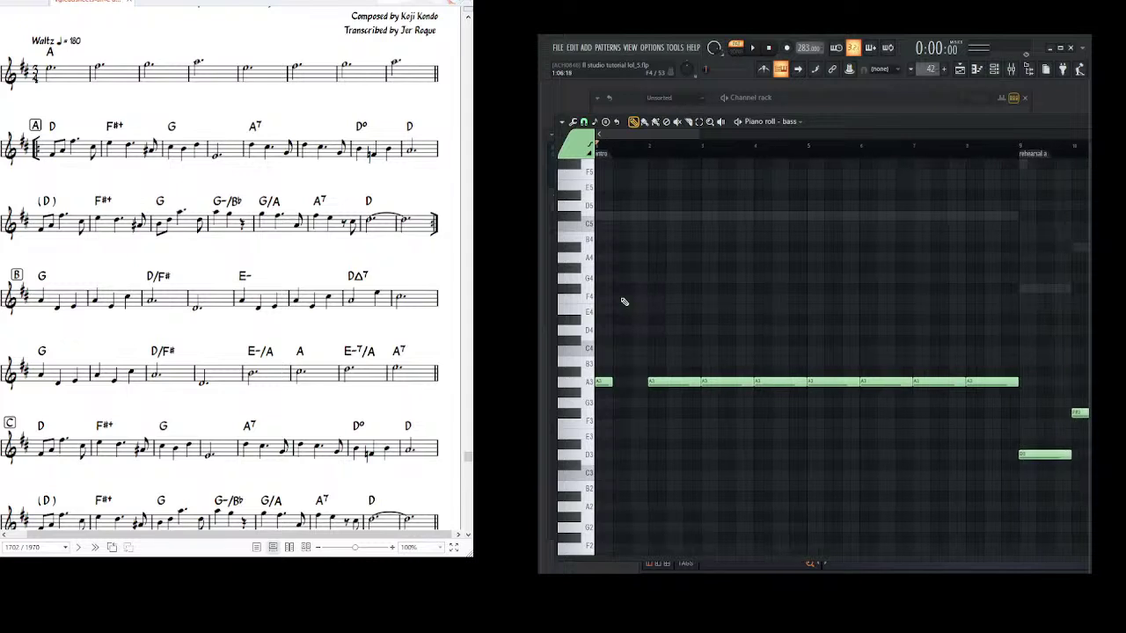
scroll(627, 304, "up", 1)
scroll(722, 343, "up", 2)
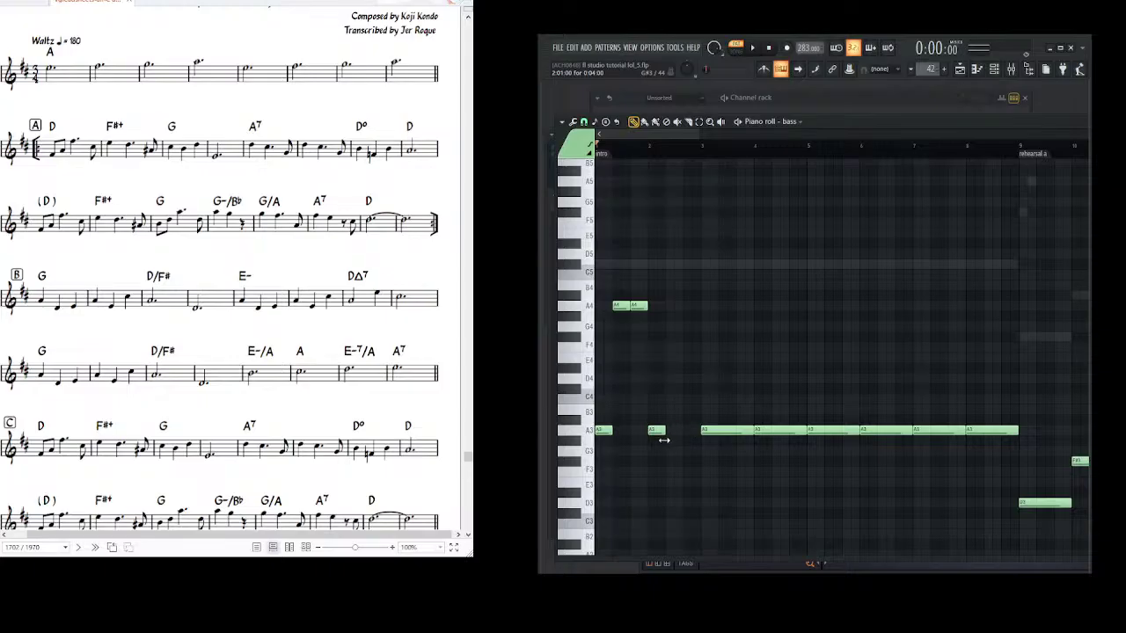
- Replace the bass A3 notes of bars 2 to 8 with repeats of bar 1's A3–A4–A4 pattern, and play it back
left_click_drag(664, 439, 1038, 434)
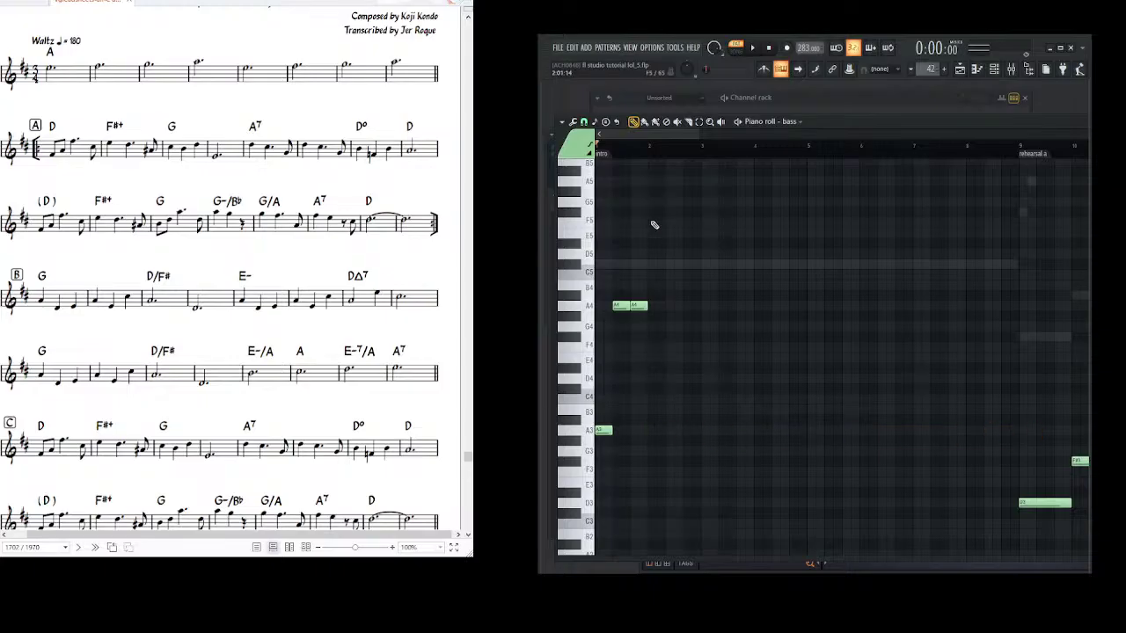
key("space")
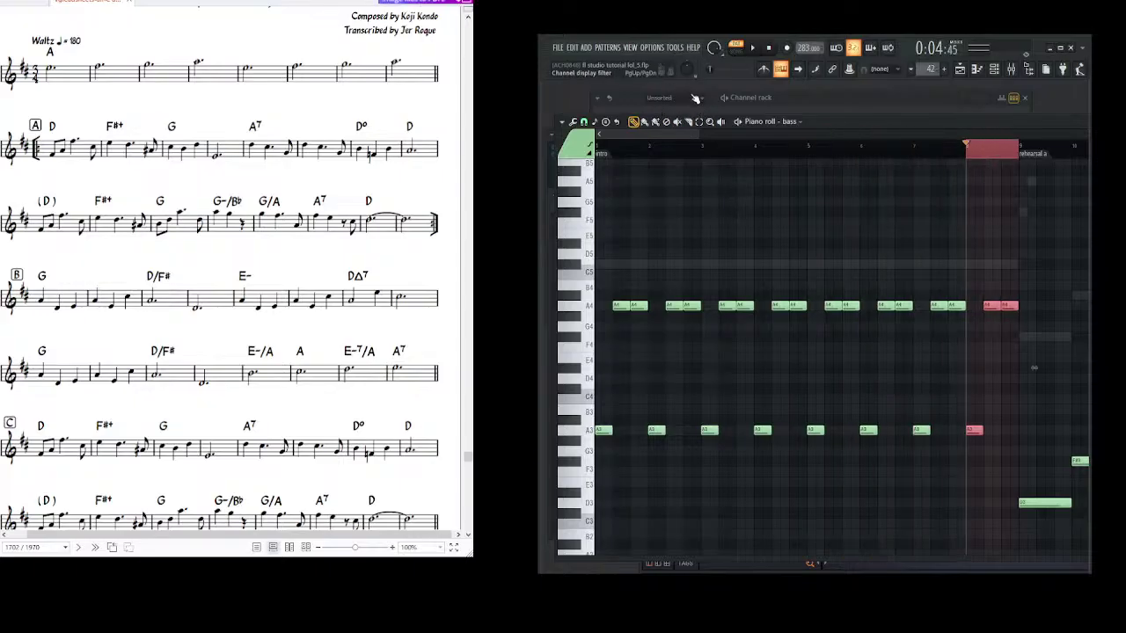
left_click(758, 46)
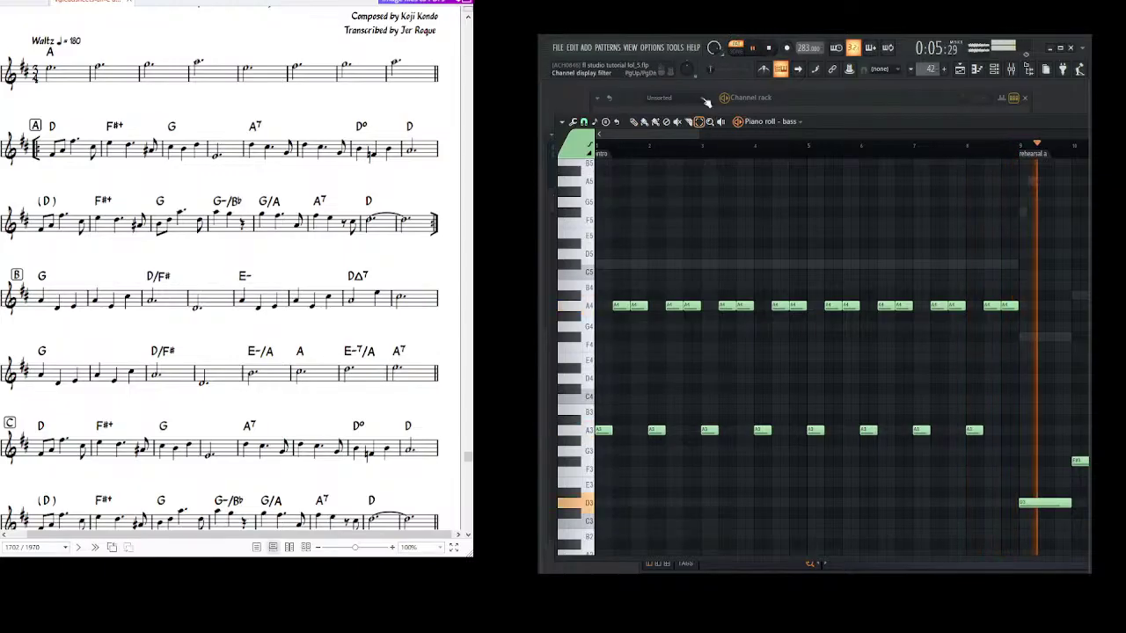
- Lower the song tempo to 173 BPM and listen to the waltz bass pattern through the intro
left_click_drag(815, 50, 816, 118)
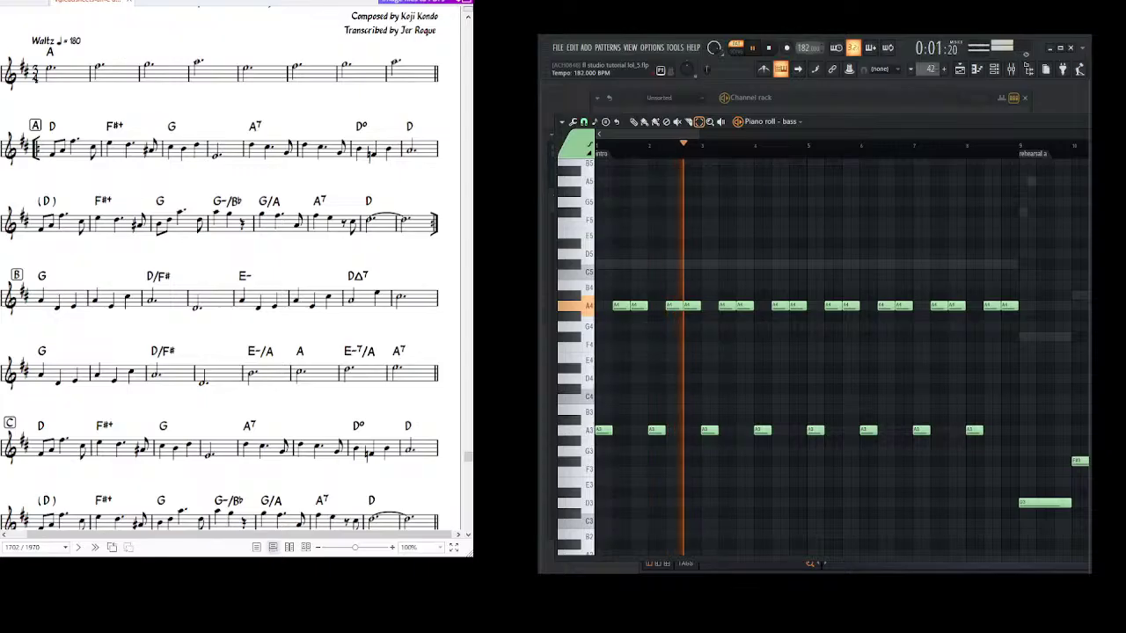
scroll(674, 237, "down", 1)
scroll(651, 264, "down", 4)
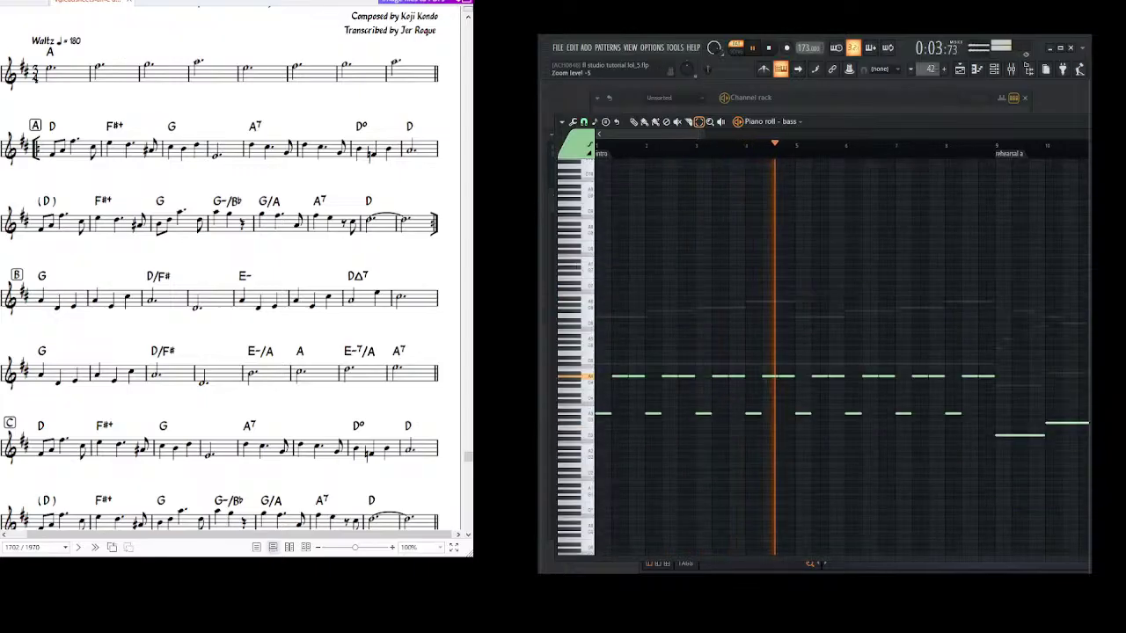
scroll(593, 315, "up", 3)
left_click_drag(723, 352, 727, 281)
left_click_drag(676, 189, 716, 197)
left_click(753, 50)
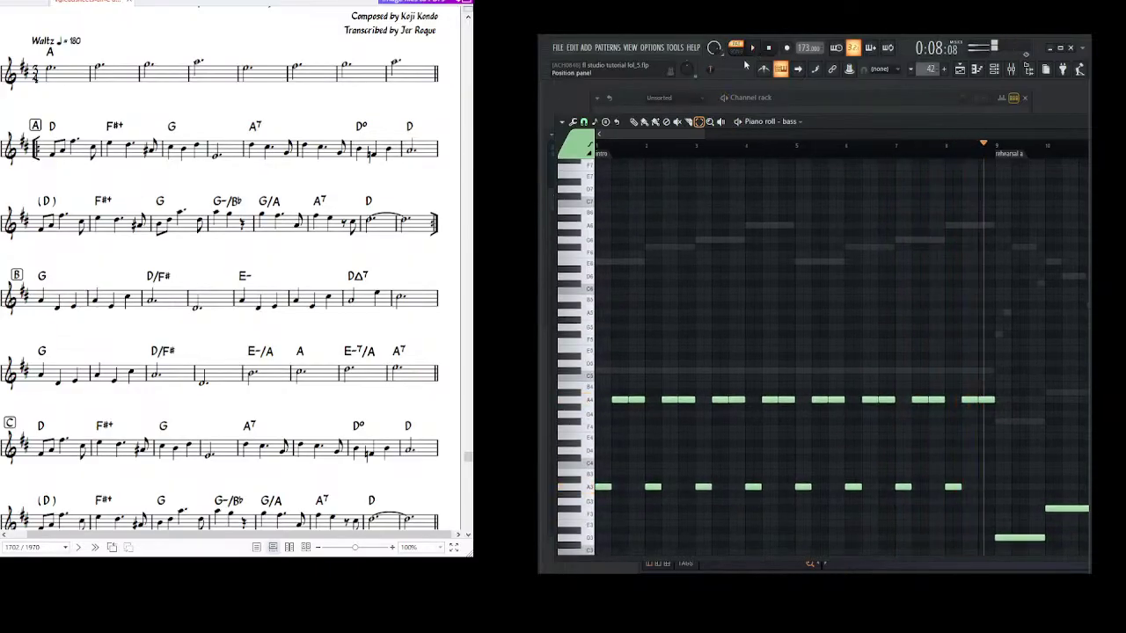
- Switch to the chords part and turn intro bars 2 to 8 into a rising line: D5, E5, F#5, G5, A5, B5, C#6
double_click(618, 371)
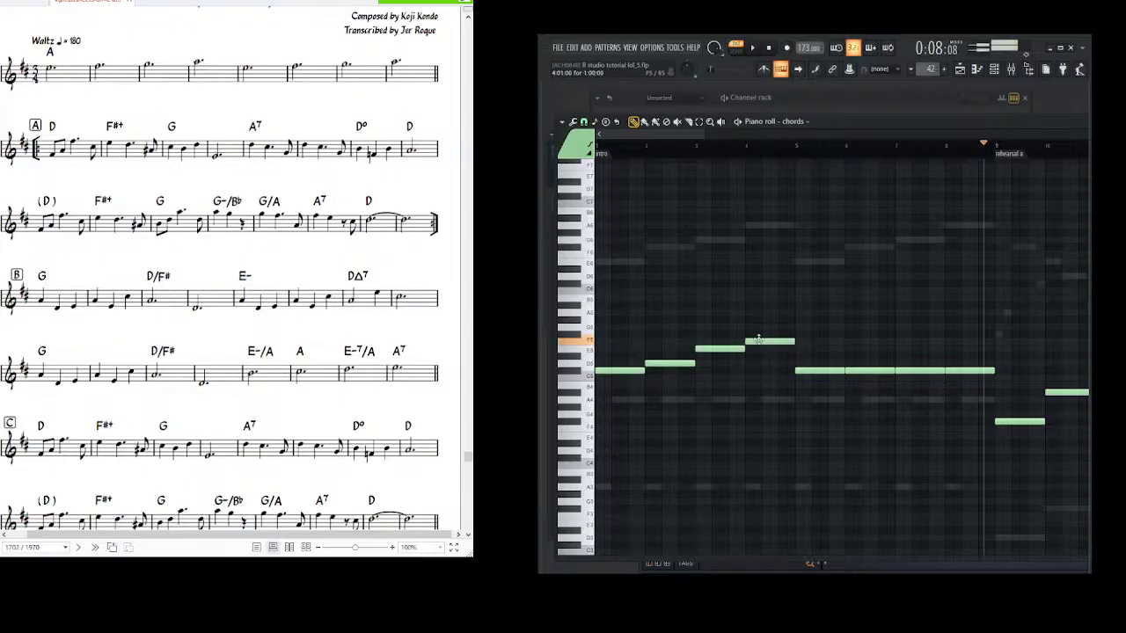
left_click(760, 47)
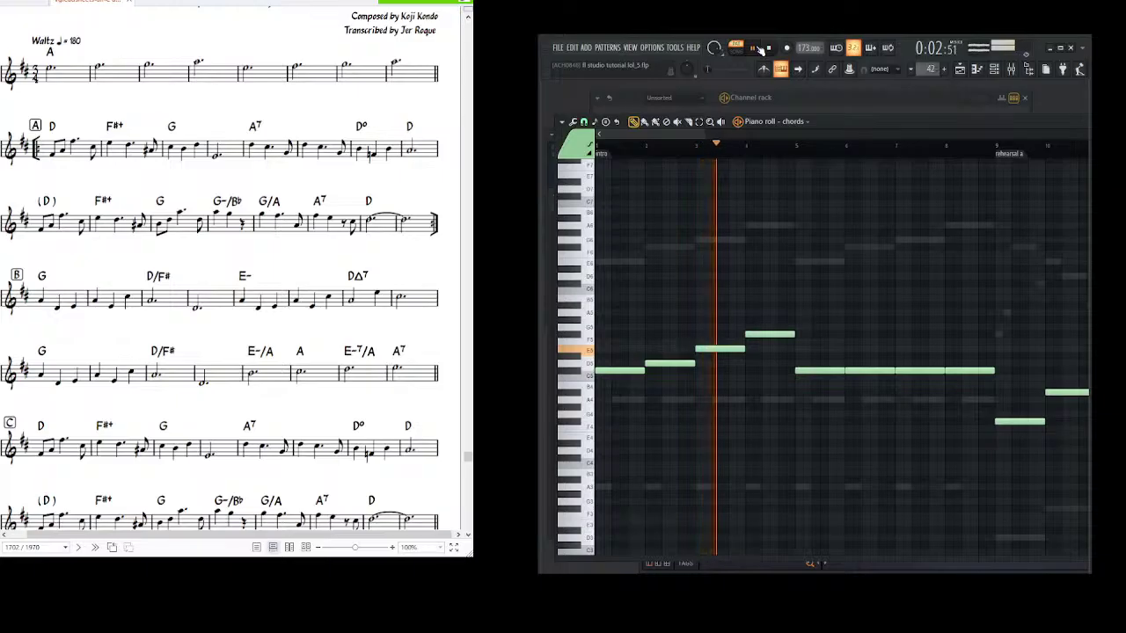
left_click(760, 47)
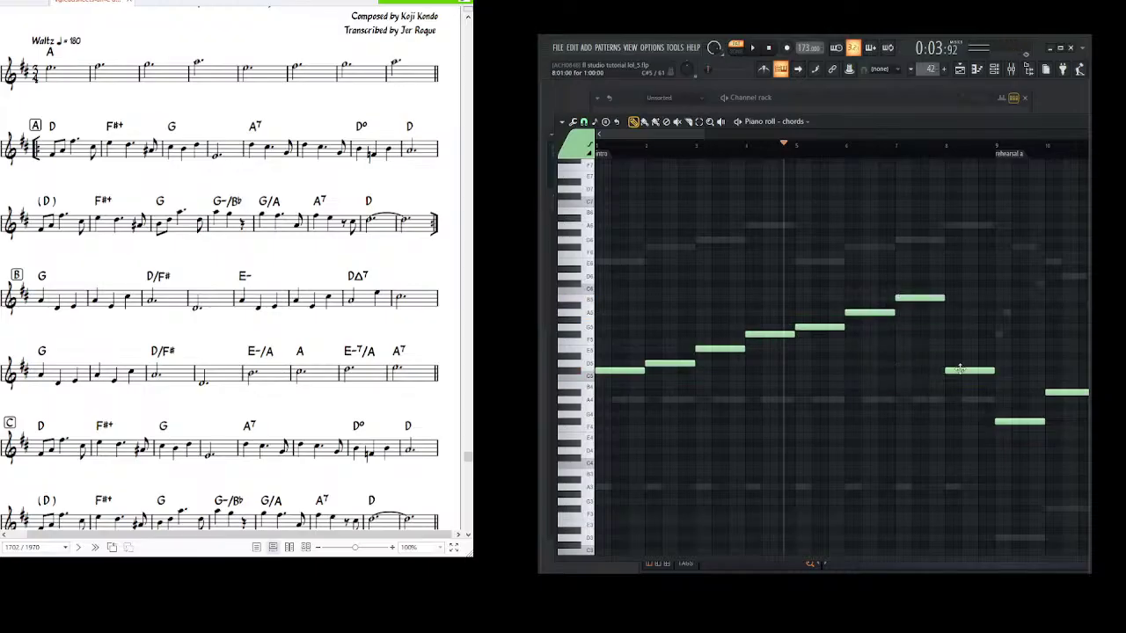
left_click(769, 48)
- Play the arrangement from the intro into rehearsal B, following the chord part's notes along the way
left_click(755, 49)
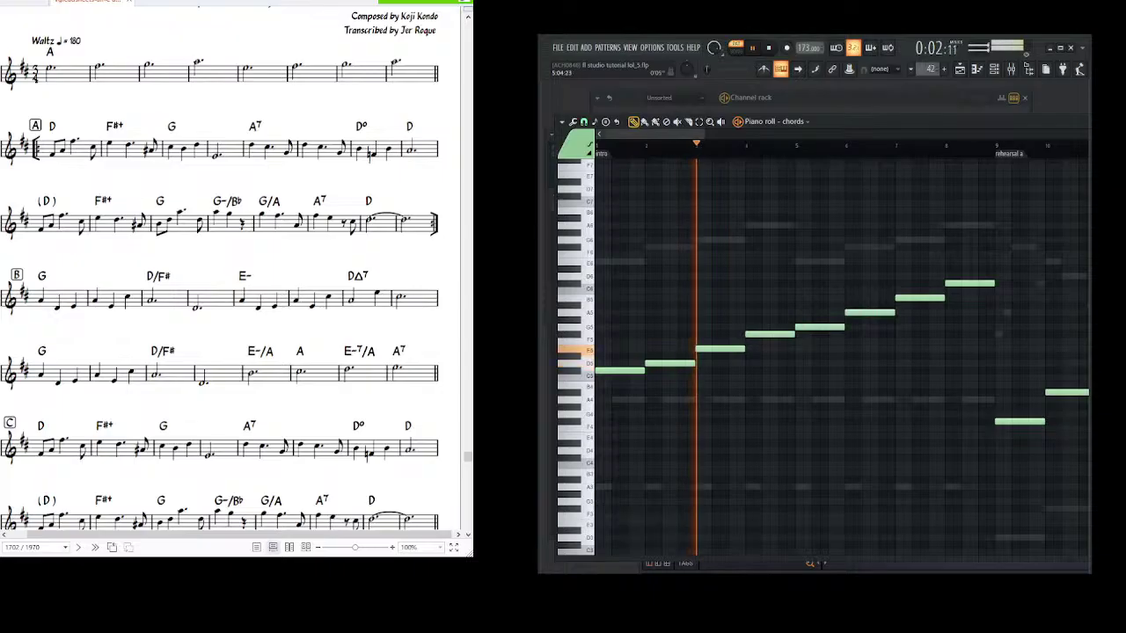
scroll(791, 209, "down", 2)
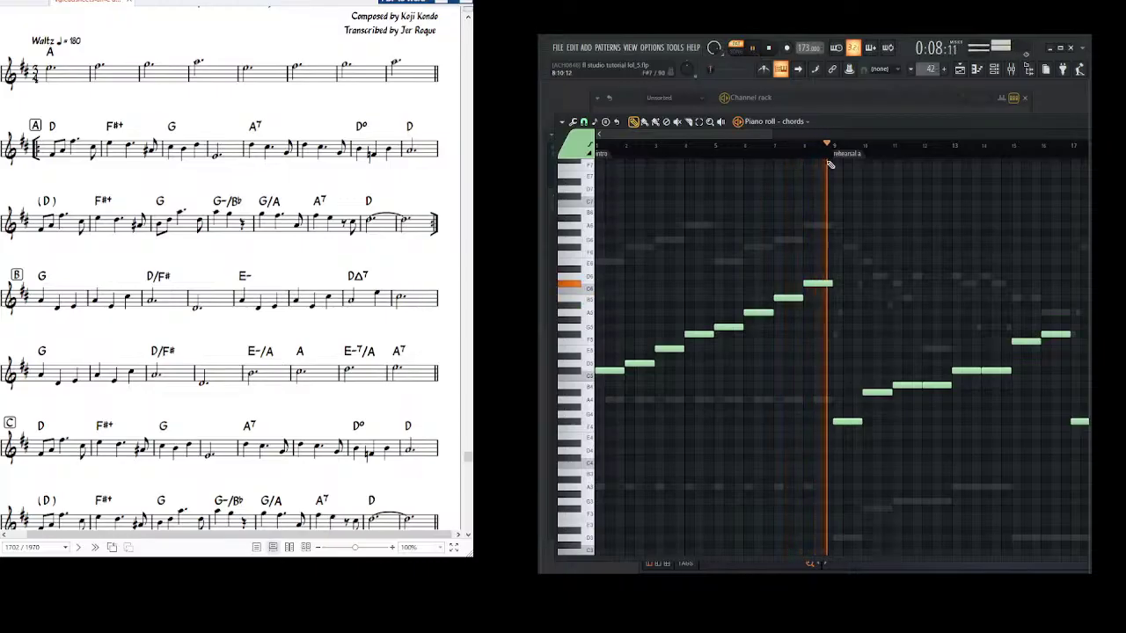
scroll(842, 171, "down", 2)
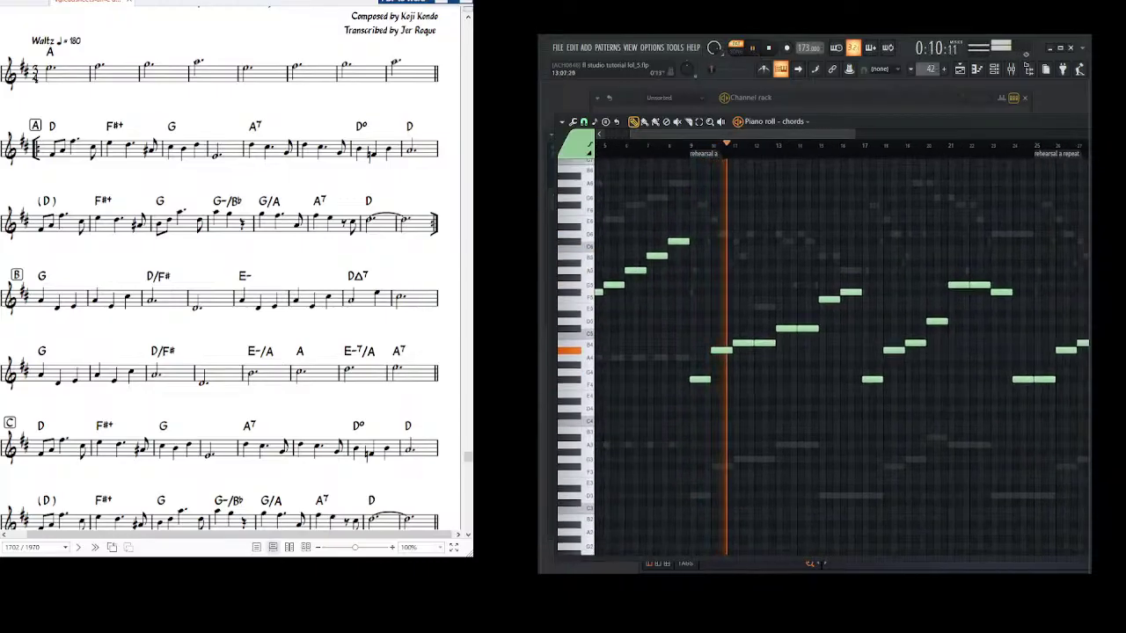
scroll(796, 178, "up", 2)
left_click_drag(854, 176, 726, 203)
scroll(774, 146, "up", 1)
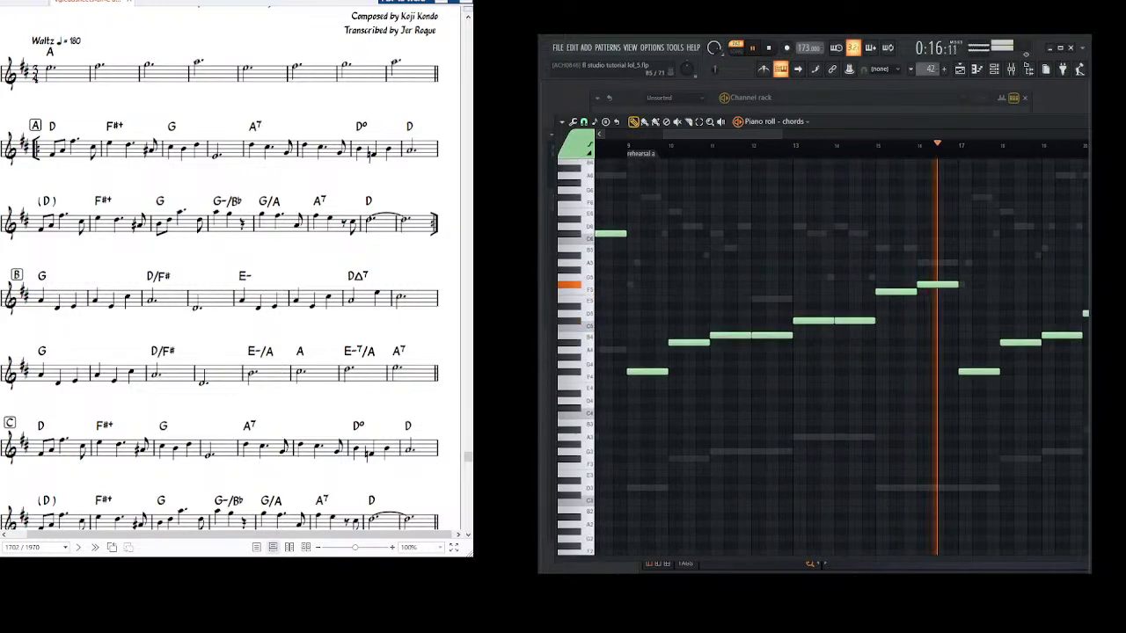
scroll(668, 249, "up", 1)
left_click_drag(644, 271, 680, 244)
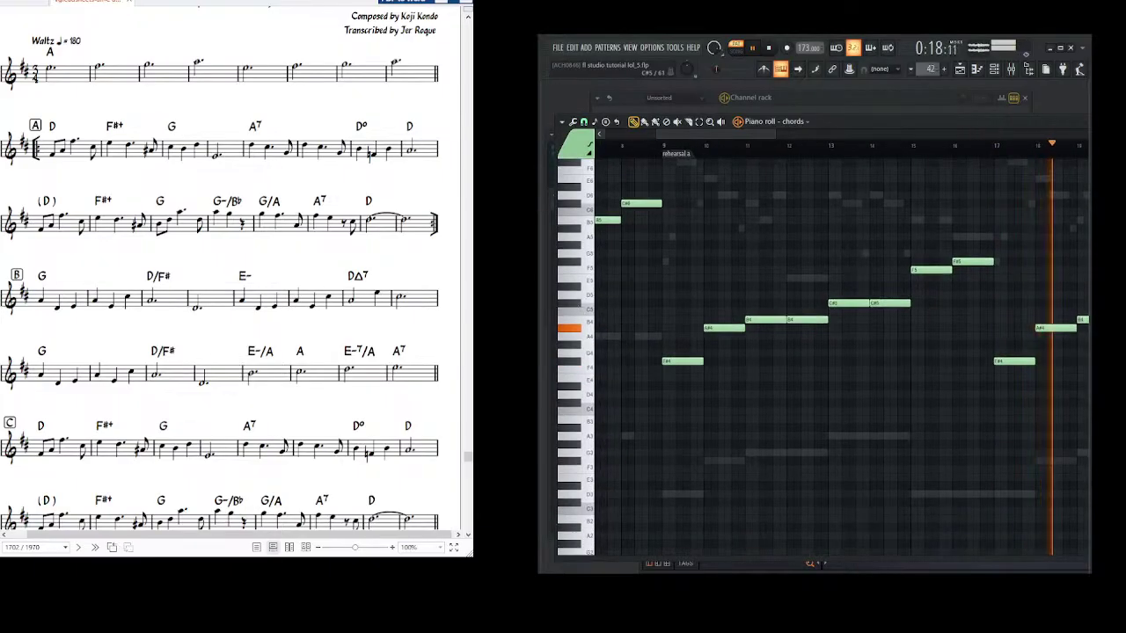
scroll(655, 260, "up", 1)
scroll(790, 156, "down", 2)
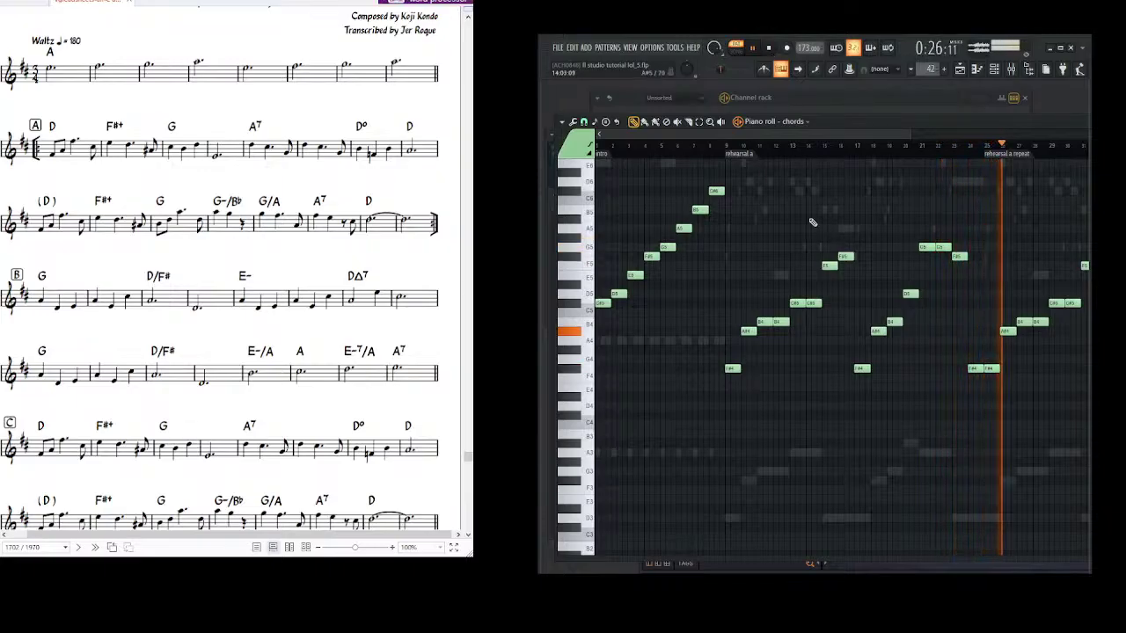
scroll(834, 206, "right", 2)
mouse_move(861, 218)
left_mouse_down()
mouse_move(736, 252)
mouse_move(769, 244)
mouse_move(759, 246)
left_mouse_up()
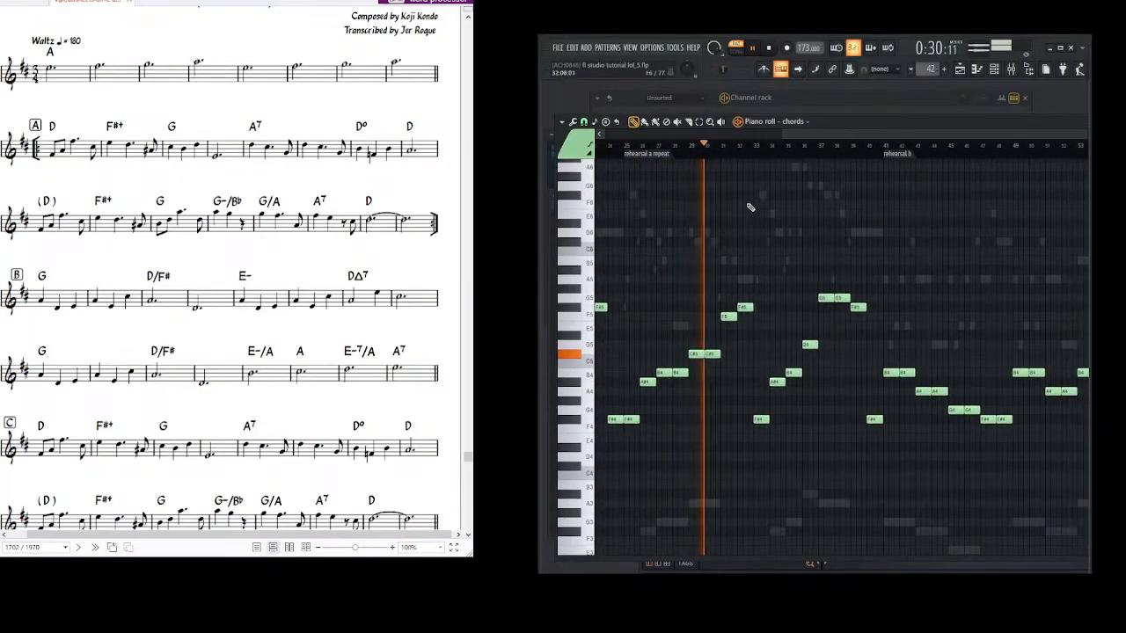
scroll(779, 241, "down", 4)
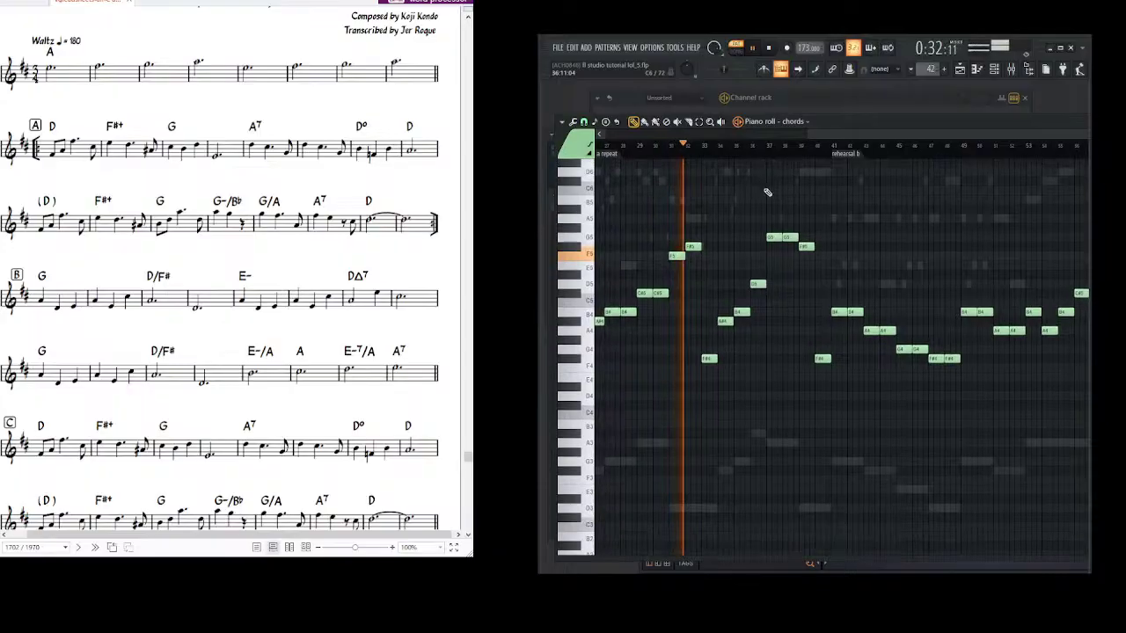
left_click_drag(736, 204, 766, 201)
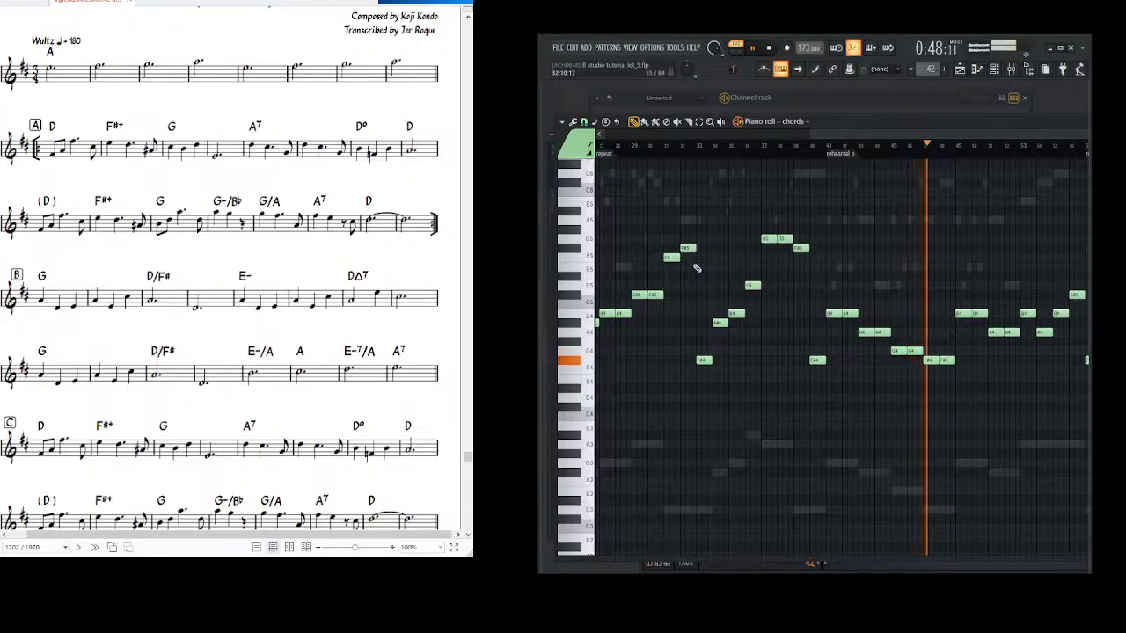
key("space")
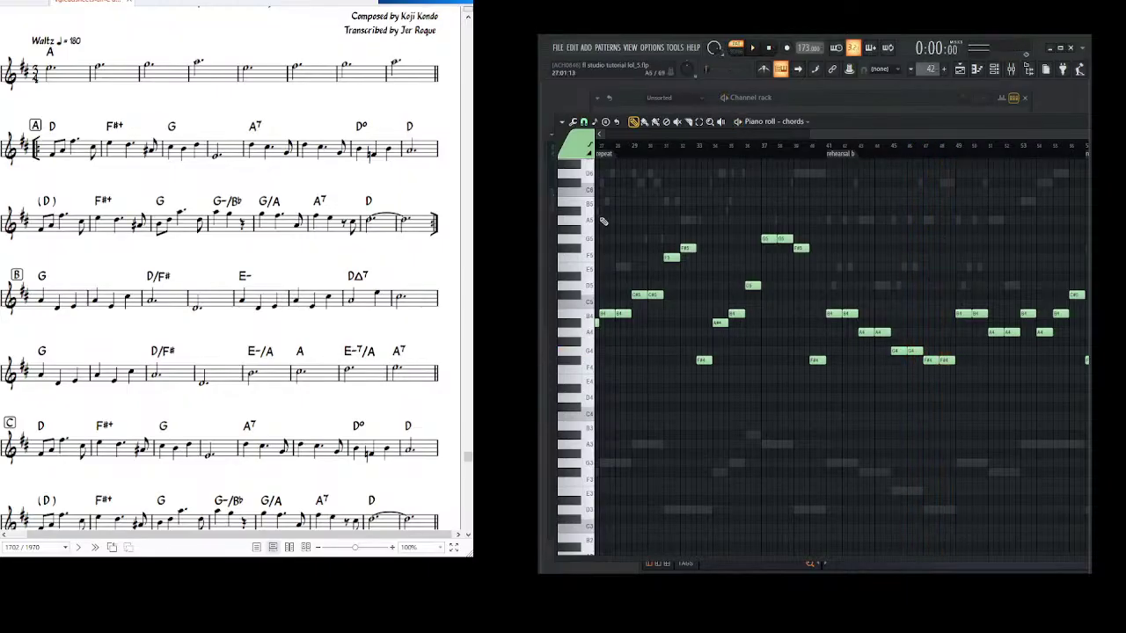